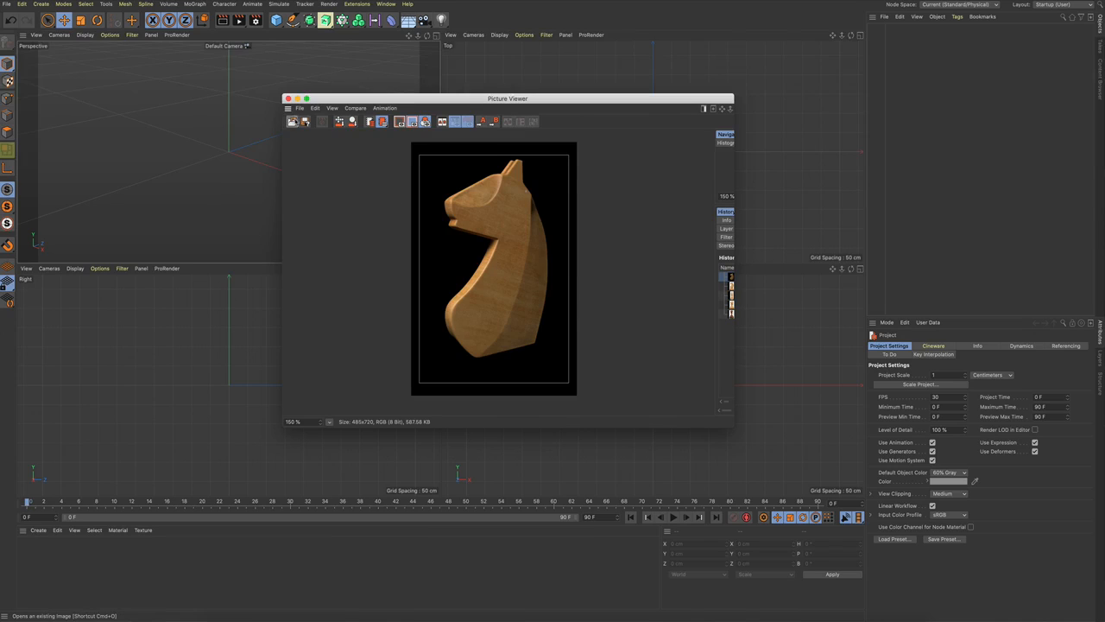
# Step: Dock the Picture Viewer below the project attributes and zoom its knight render out to 70%
pyautogui.moveTo(288, 110); pyautogui.dragTo(1003, 615)
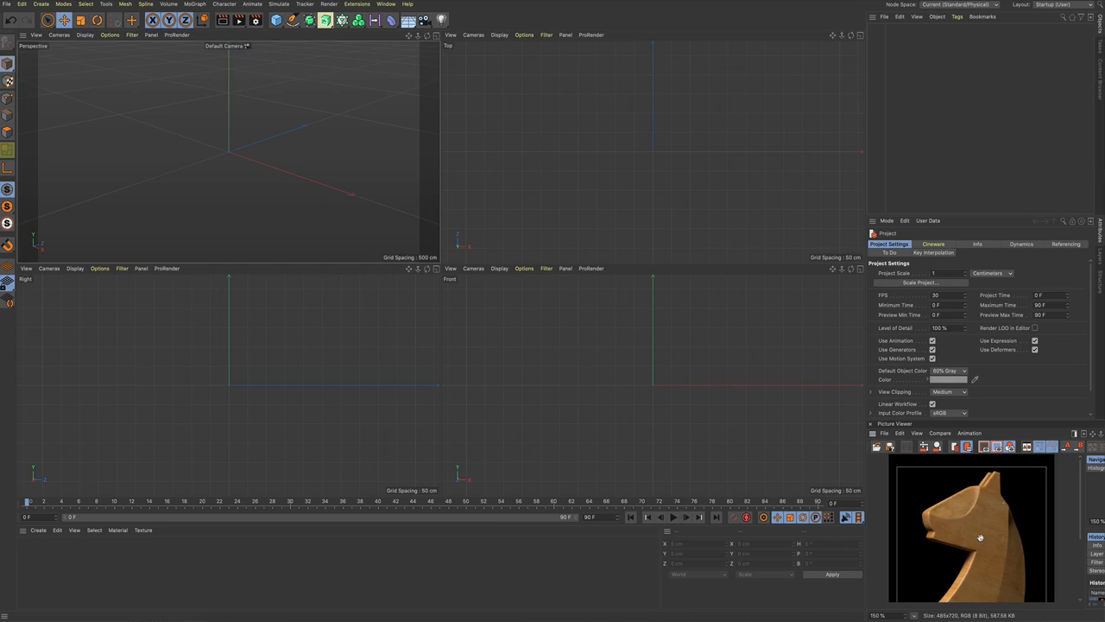
pyautogui.scroll(-4, 980, 538)
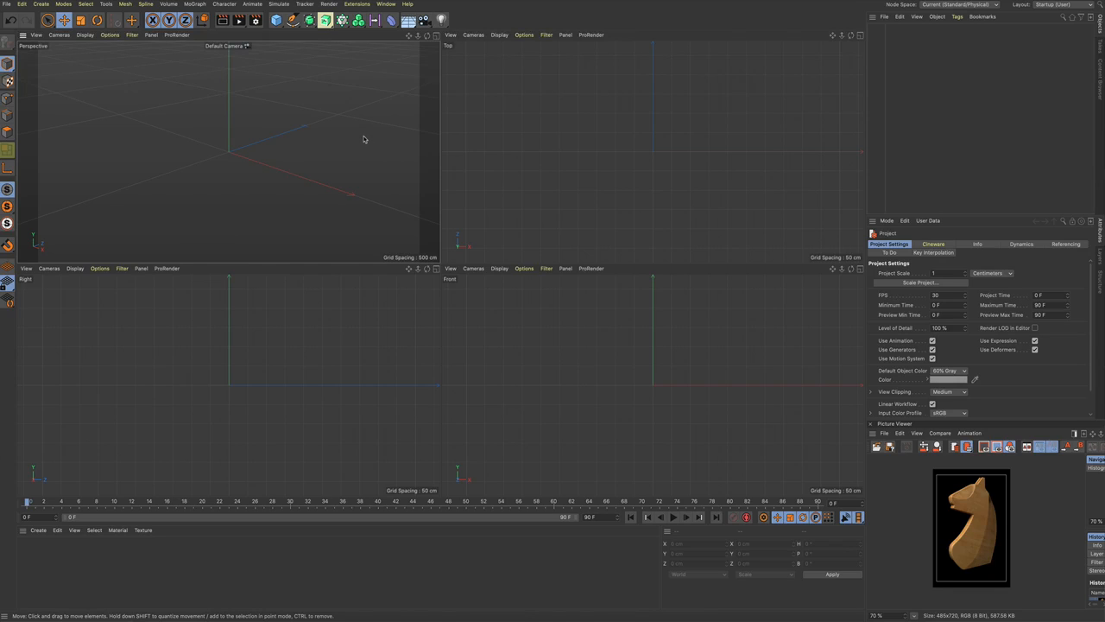
# Step: Switch to the knight example.c4d project and examine the finished knight mesh from the side, front and opposite side
pyautogui.click(385, 4)
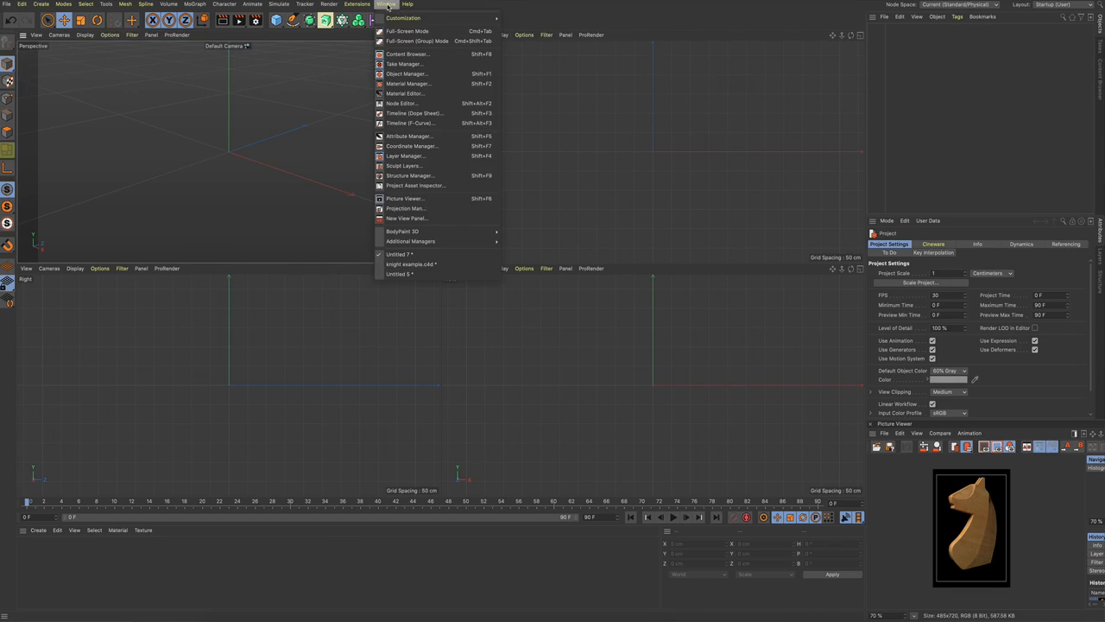
pyautogui.click(413, 268)
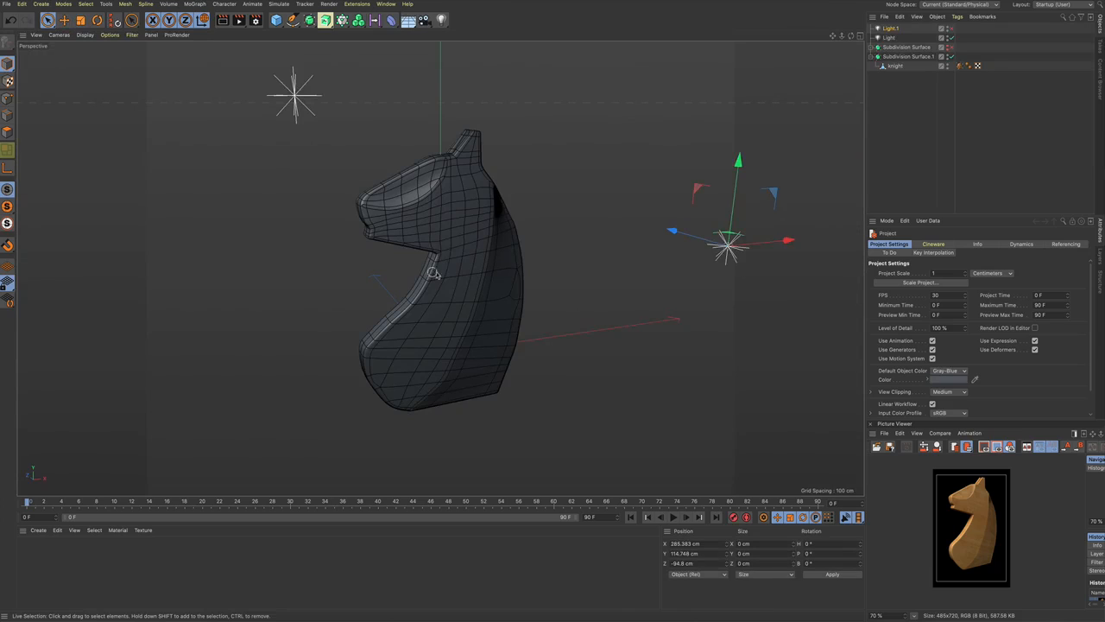
pyautogui.scroll(4, 445, 244)
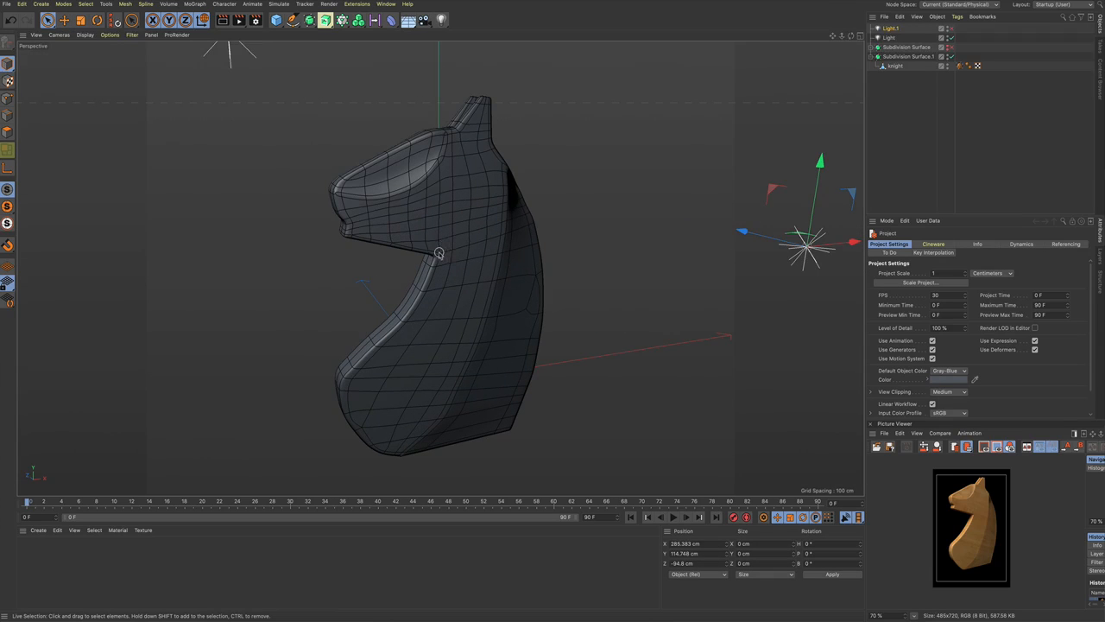
pyautogui.keyDown('alt'); pyautogui.moveTo(446, 245); pyautogui.dragTo(477, 281); pyautogui.keyUp('alt')
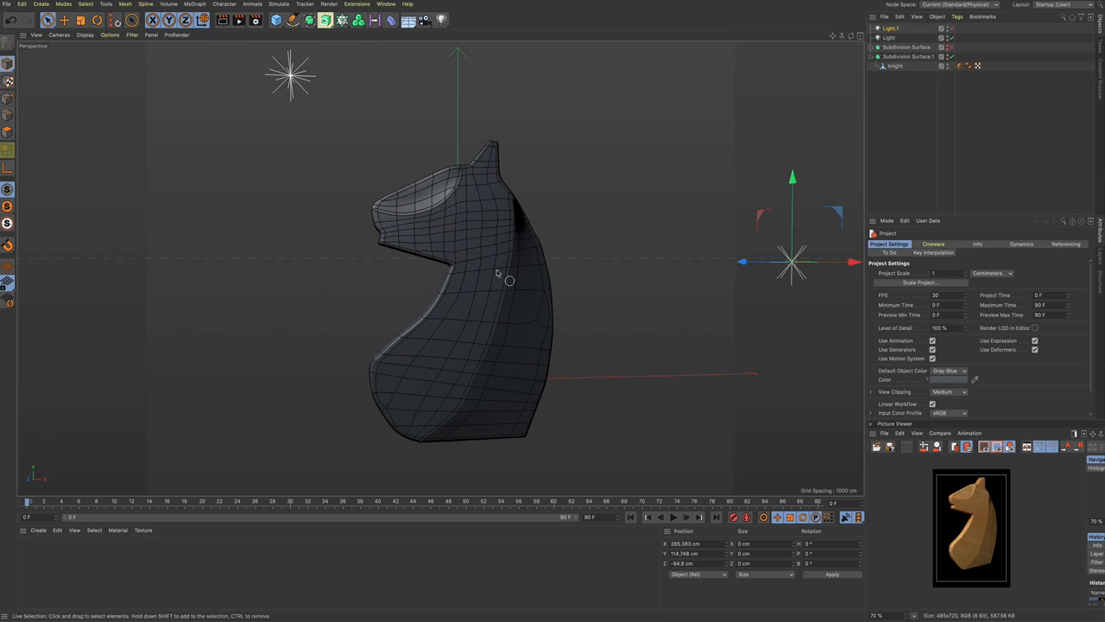
pyautogui.moveTo(535, 308)
pyautogui.keyDown('alt'); pyautogui.mouseDown()
pyautogui.moveTo(606, 333)
pyautogui.moveTo(515, 302)
pyautogui.mouseUp(); pyautogui.keyUp('alt')
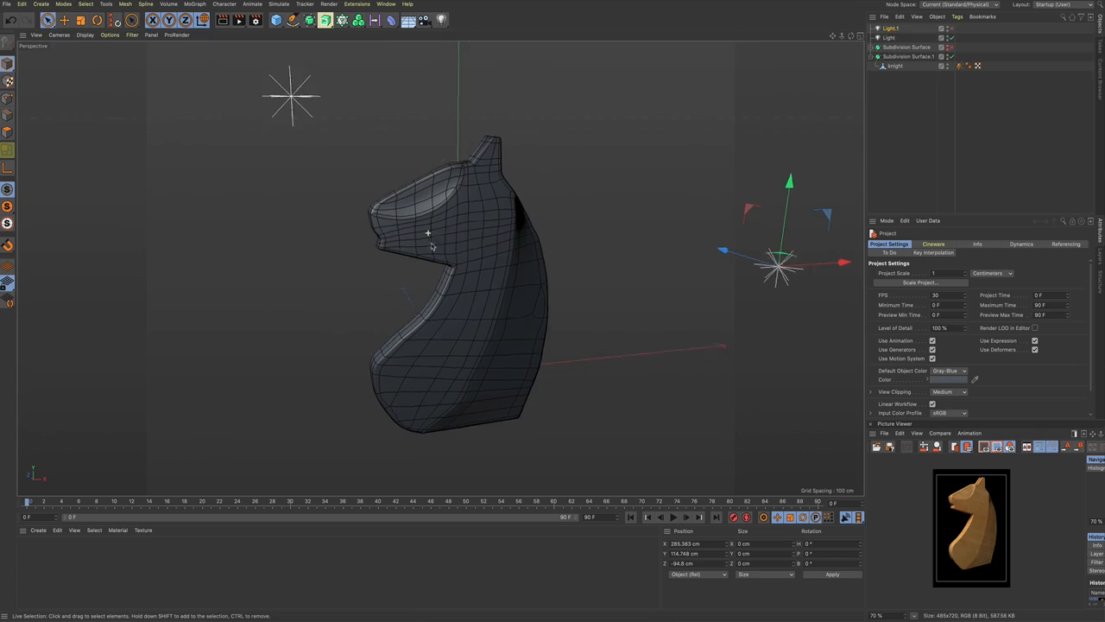
pyautogui.keyDown('alt'); pyautogui.moveTo(427, 232); pyautogui.dragTo(578, 288); pyautogui.keyUp('alt')
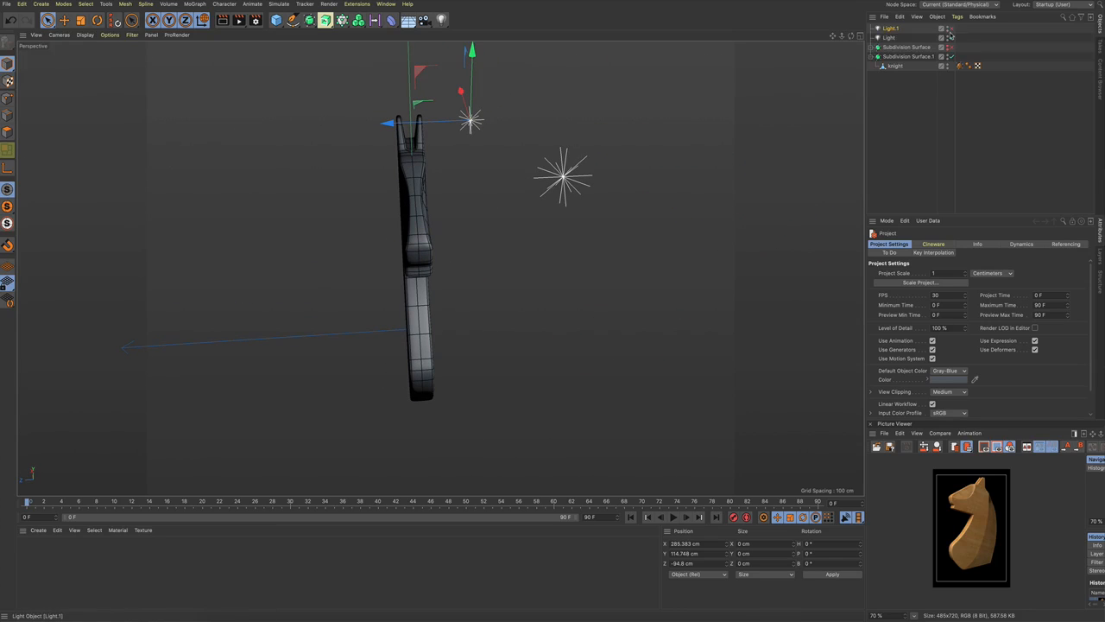
pyautogui.keyDown('alt'); pyautogui.moveTo(721, 190); pyautogui.dragTo(562, 147); pyautogui.keyUp('alt')
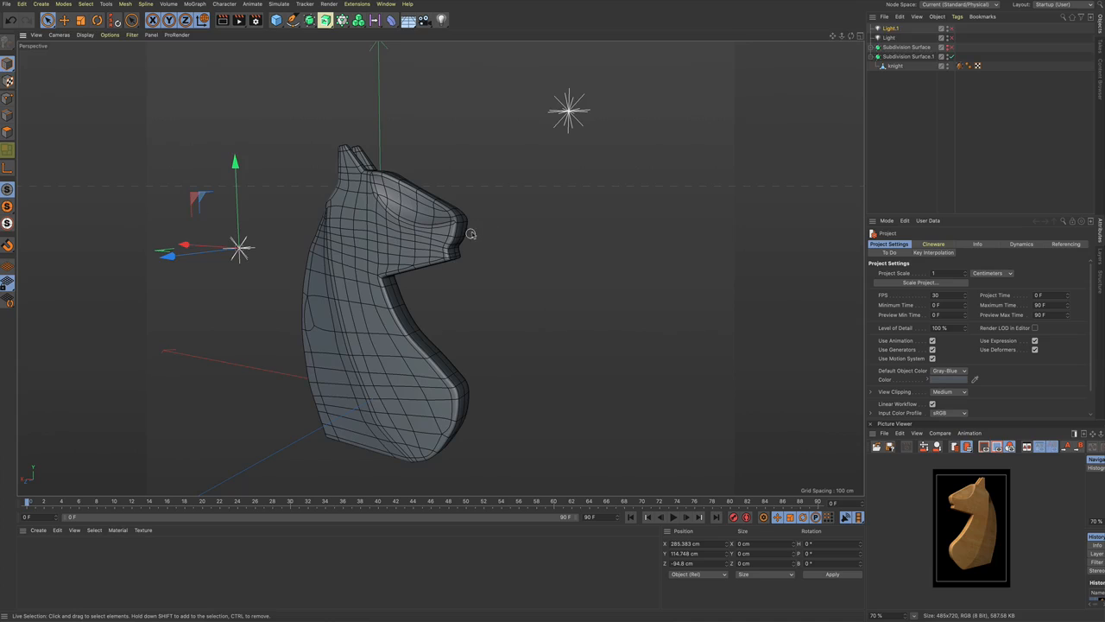
pyautogui.keyDown('alt'); pyautogui.moveTo(471, 233); pyautogui.dragTo(341, 222); pyautogui.keyUp('alt')
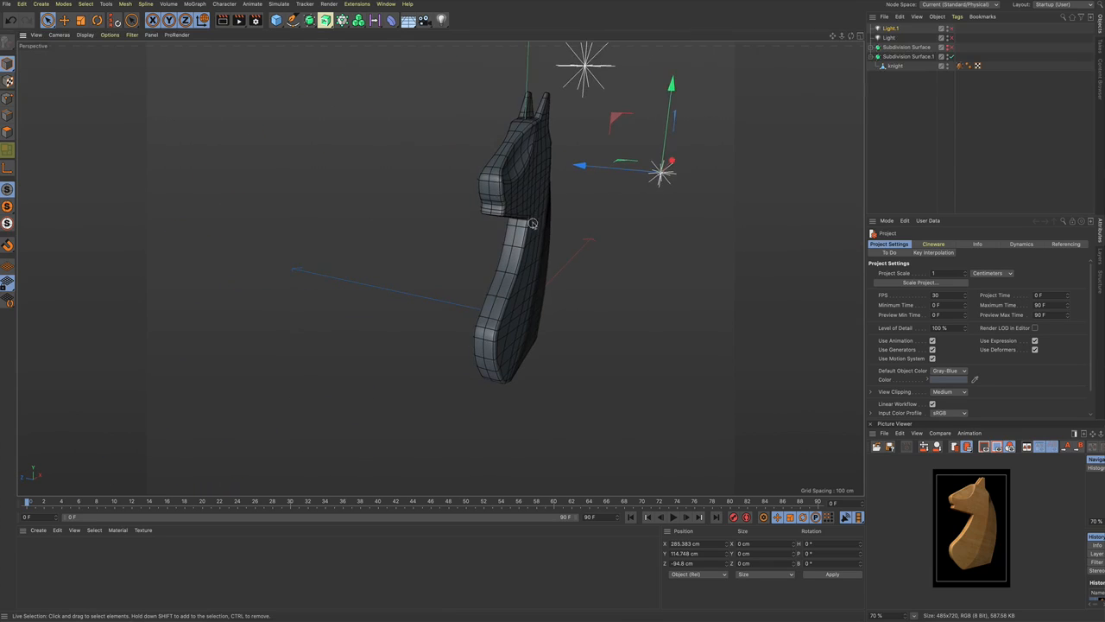
pyautogui.keyDown('alt'); pyautogui.moveTo(524, 217); pyautogui.dragTo(443, 216); pyautogui.keyUp('alt')
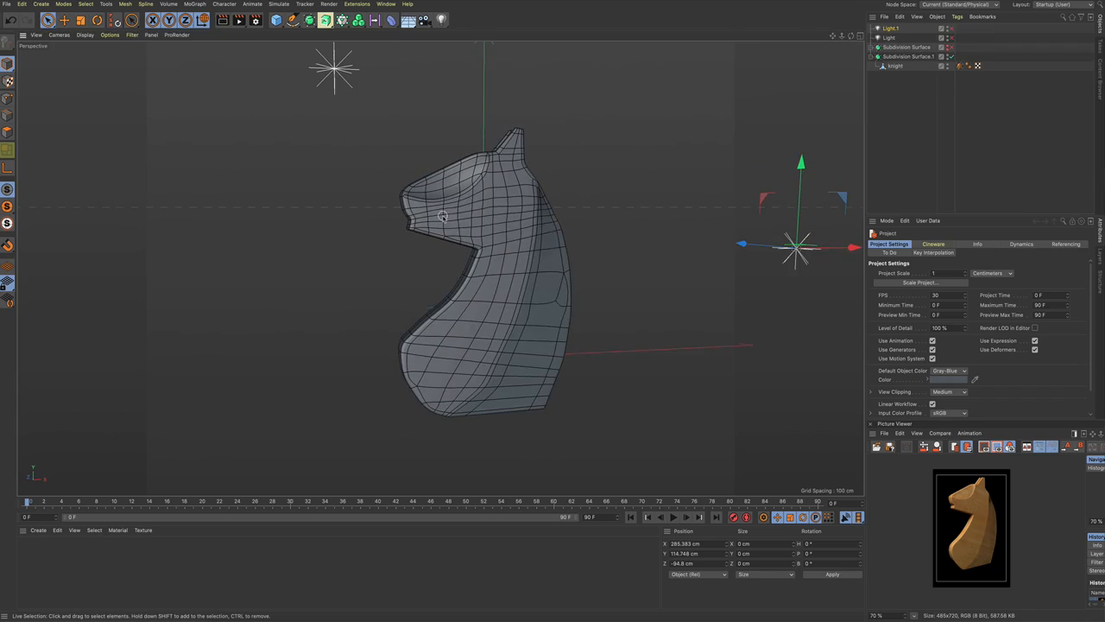
pyautogui.keyDown('alt'); pyautogui.moveTo(553, 254); pyautogui.dragTo(419, 271); pyautogui.keyUp('alt')
pyautogui.scroll(1, 493, 240)
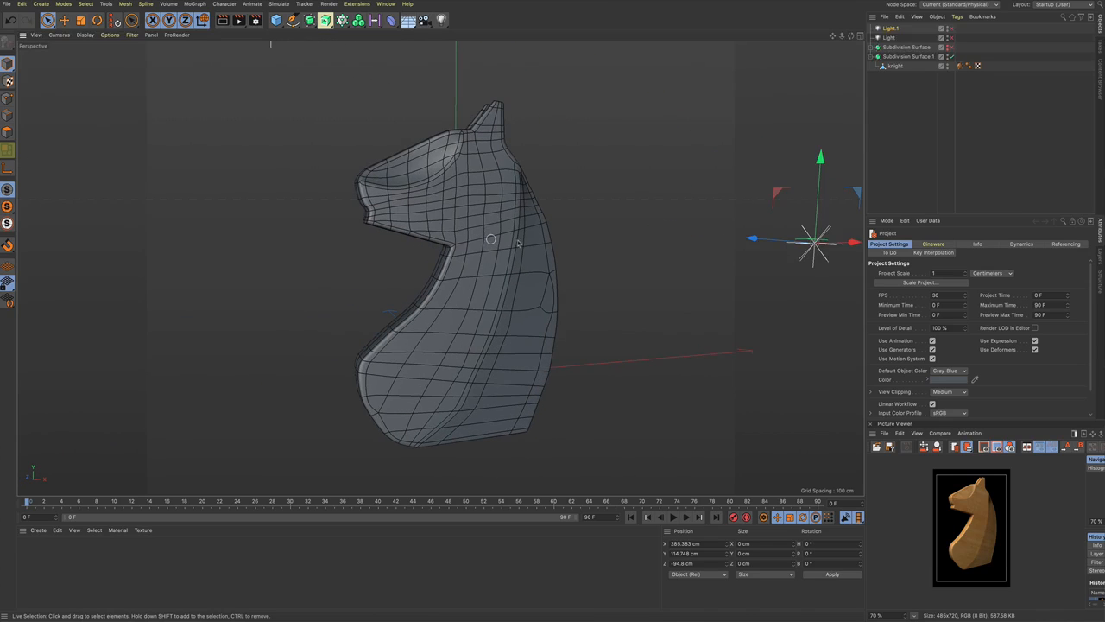
pyautogui.keyDown('alt'); pyautogui.moveTo(614, 254); pyautogui.dragTo(612, 245); pyautogui.keyUp('alt')
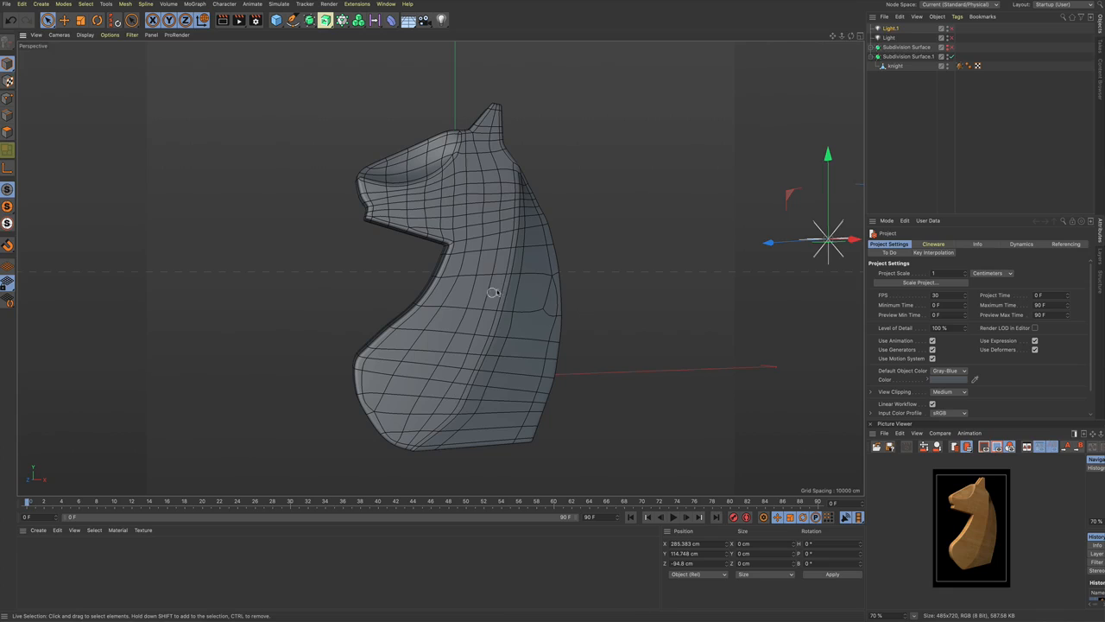
pyautogui.keyDown('alt'); pyautogui.moveTo(478, 280); pyautogui.dragTo(490, 299); pyautogui.keyUp('alt')
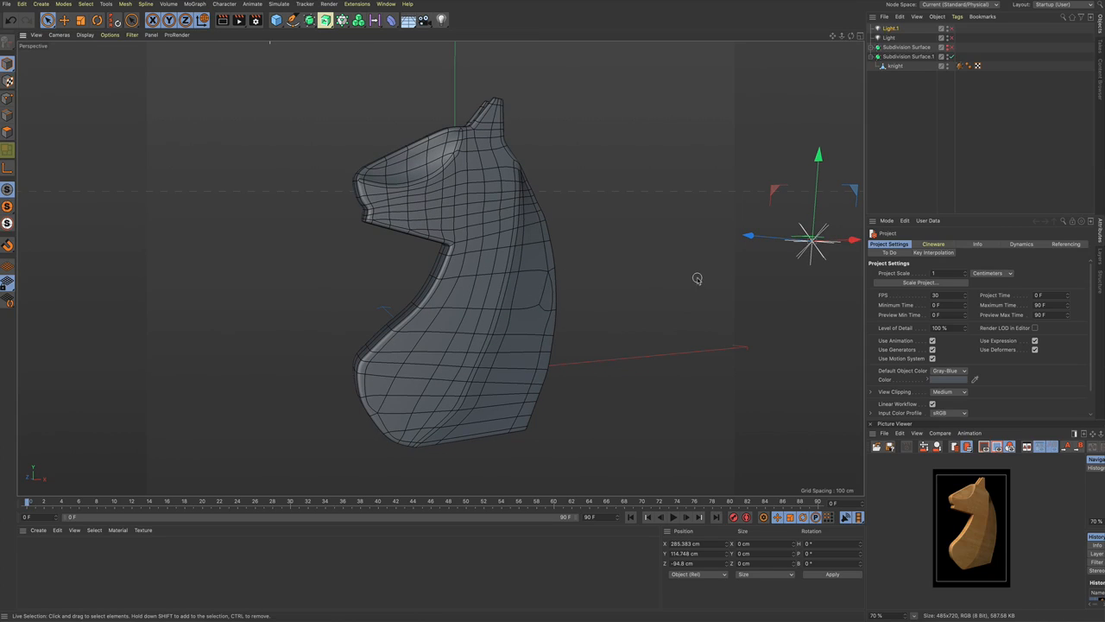
# Step: Select Subdivision Surface.1 and compare the knight with the subdivision smoothing disabled and enabled
pyautogui.click(906, 57)
pyautogui.keyDown('alt'); pyautogui.moveTo(734, 259); pyautogui.dragTo(570, 240); pyautogui.keyUp('alt')
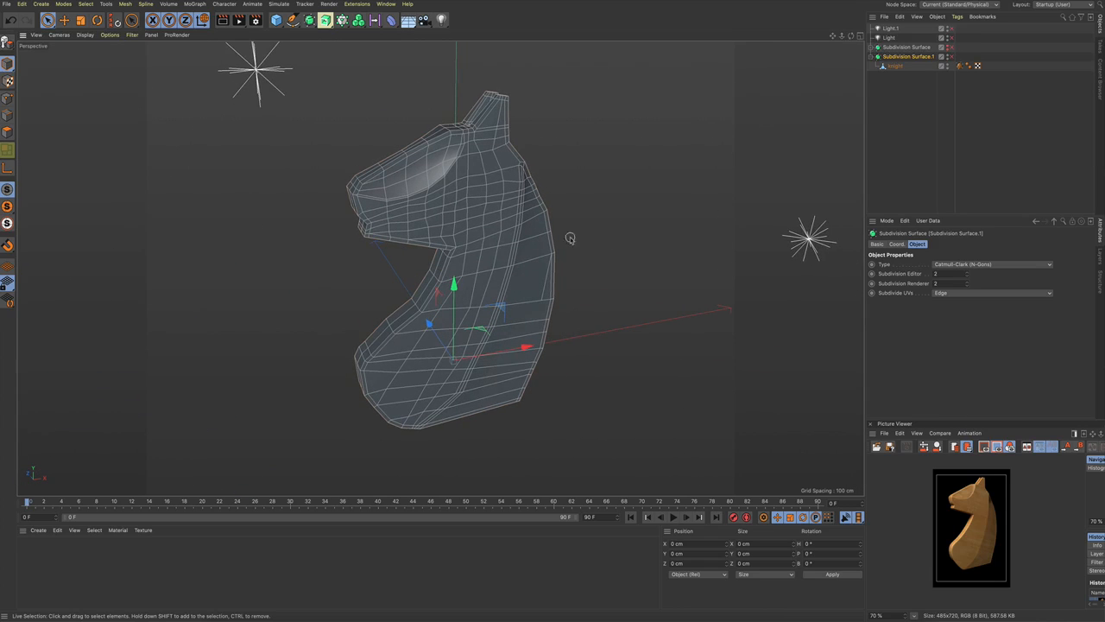
pyautogui.press('q')
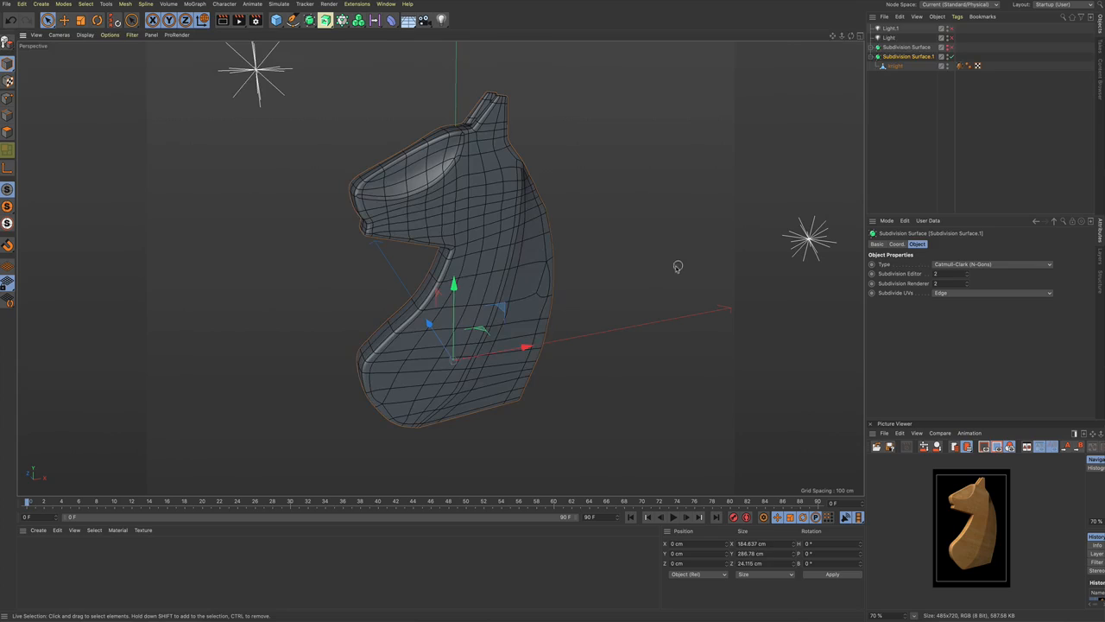
pyautogui.keyDown('alt'); pyautogui.moveTo(676, 267); pyautogui.dragTo(670, 258); pyautogui.keyUp('alt')
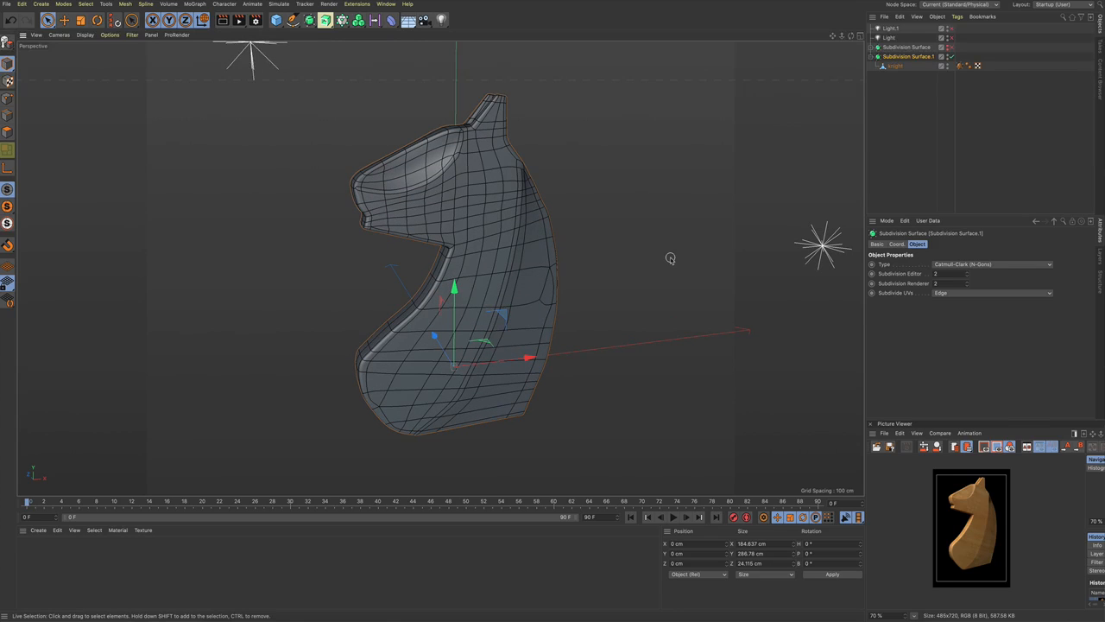
# Step: Start an interactive render region over the knight and examine its smoothed surface from several angles
pyautogui.hotkey('alt', 'r')
pyautogui.scroll(-2, 605, 261)
pyautogui.keyDown('alt'); pyautogui.moveTo(599, 251); pyautogui.dragTo(570, 275, button='middle'); pyautogui.keyUp('alt')
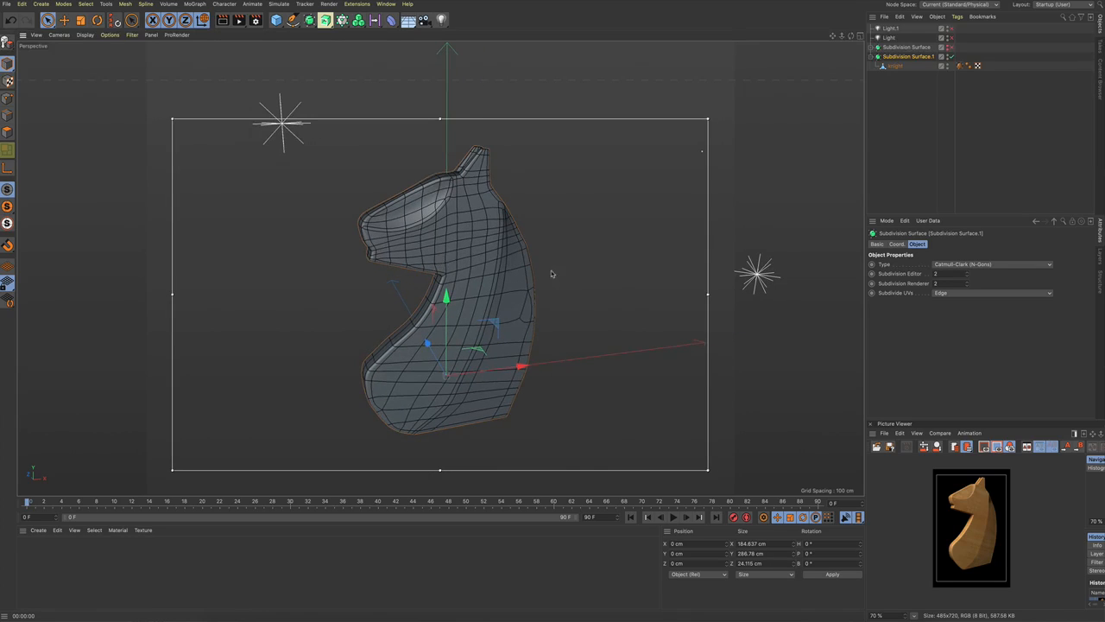
pyautogui.moveTo(545, 264)
pyautogui.keyDown('alt'); pyautogui.mouseDown()
pyautogui.moveTo(606, 299)
pyautogui.moveTo(562, 288)
pyautogui.moveTo(511, 242)
pyautogui.moveTo(466, 159)
pyautogui.moveTo(485, 201)
pyautogui.moveTo(451, 161)
pyautogui.moveTo(463, 181)
pyautogui.mouseUp(); pyautogui.keyUp('alt')
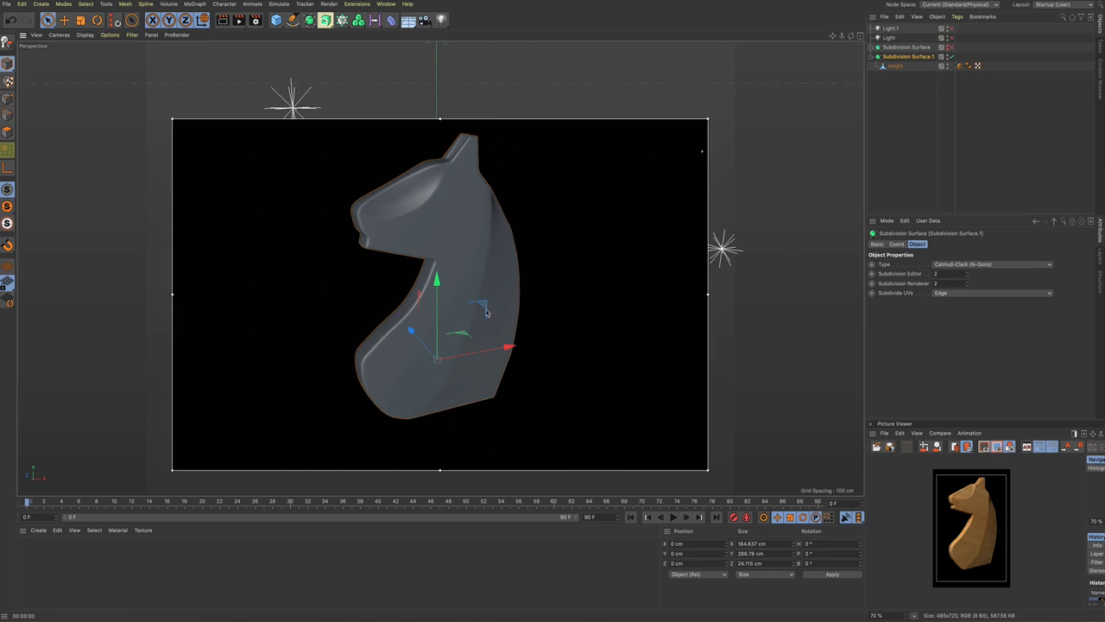
pyautogui.keyDown('alt'); pyautogui.moveTo(497, 282); pyautogui.dragTo(527, 214); pyautogui.keyUp('alt')
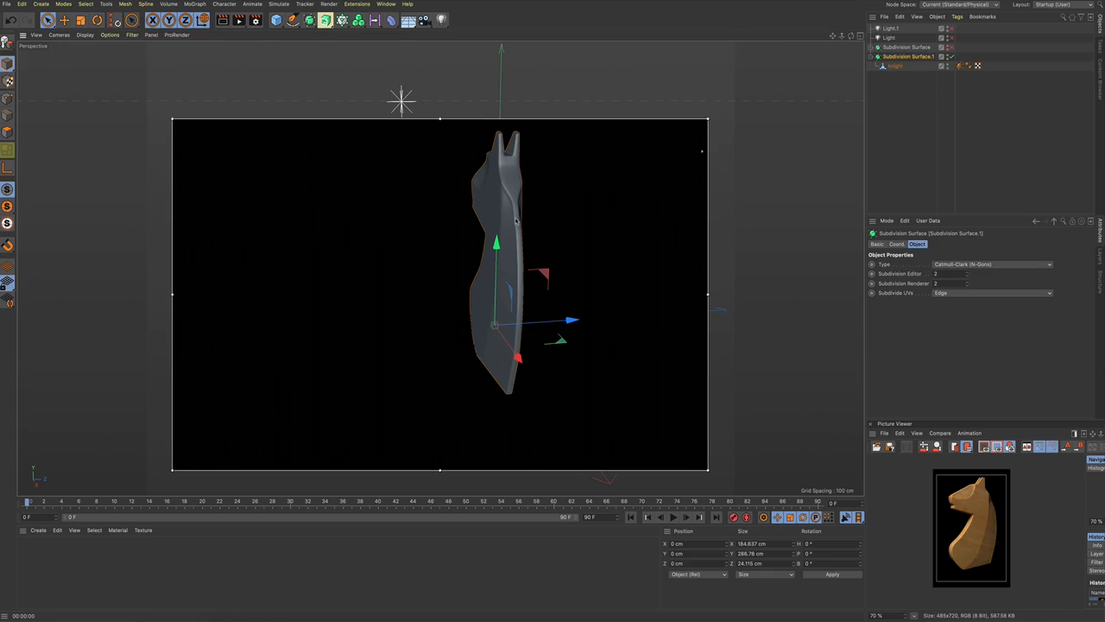
pyautogui.keyDown('alt'); pyautogui.moveTo(516, 266); pyautogui.dragTo(445, 220); pyautogui.keyUp('alt')
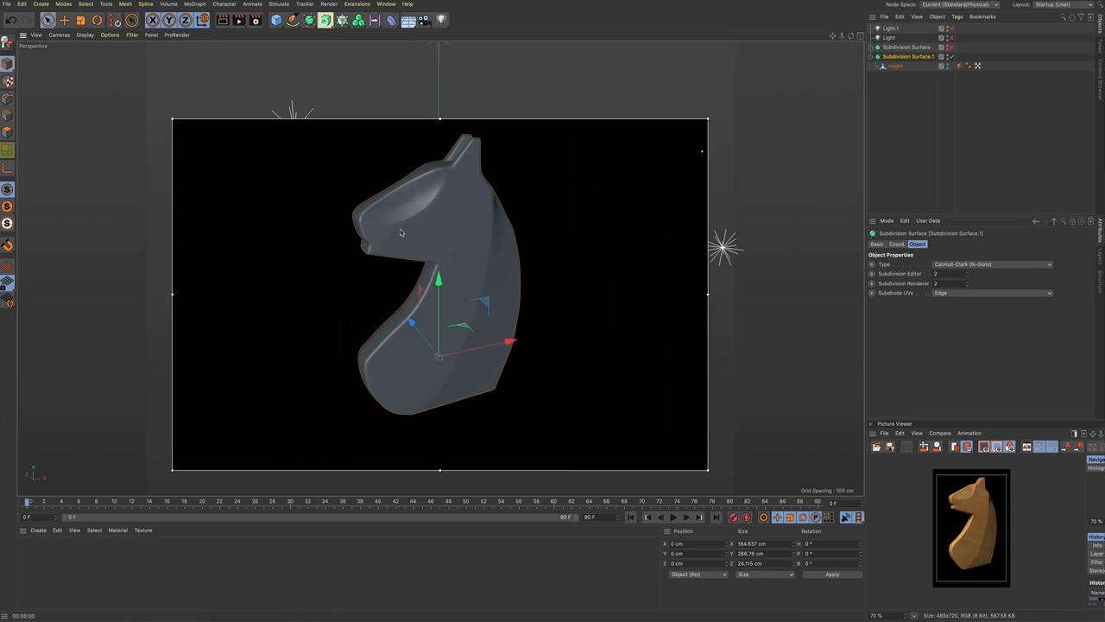
# Step: Enable Light and Light.1 and examine the knight's rendered shading from several angles
pyautogui.click(951, 38)
pyautogui.keyDown('alt'); pyautogui.moveTo(457, 275); pyautogui.dragTo(495, 279); pyautogui.keyUp('alt')
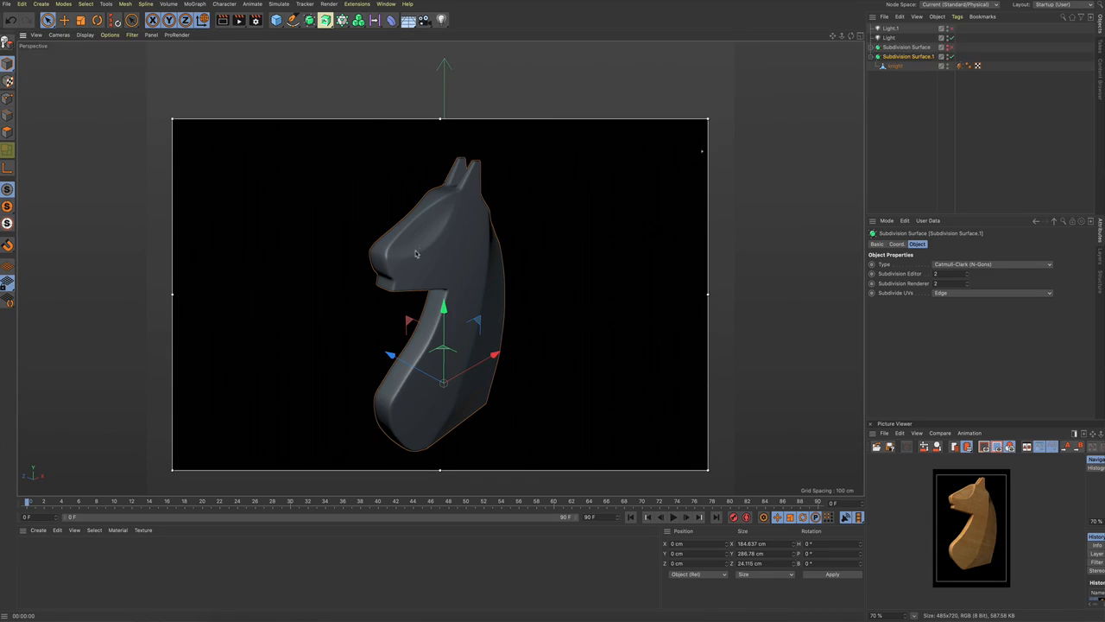
pyautogui.keyDown('alt'); pyautogui.moveTo(470, 262); pyautogui.dragTo(478, 222); pyautogui.keyUp('alt')
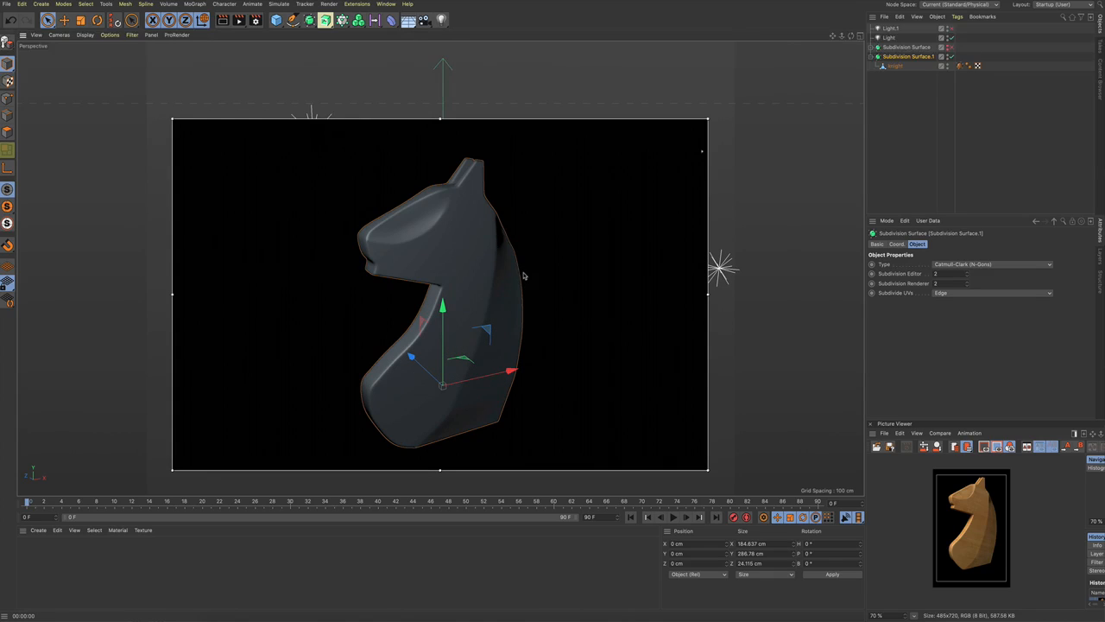
pyautogui.keyDown('alt'); pyautogui.moveTo(525, 276); pyautogui.dragTo(737, 231); pyautogui.keyUp('alt')
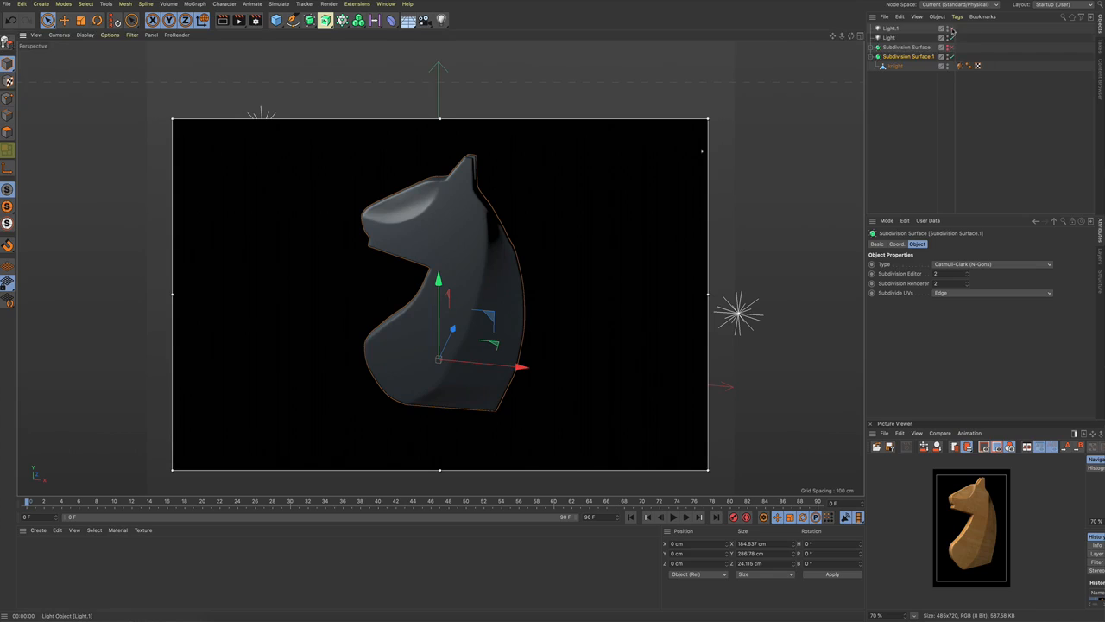
pyautogui.moveTo(634, 233)
pyautogui.keyDown('alt'); pyautogui.mouseDown()
pyautogui.moveTo(562, 225)
pyautogui.moveTo(624, 234)
pyautogui.mouseUp(); pyautogui.keyUp('alt')
pyautogui.keyDown('alt'); pyautogui.moveTo(569, 208); pyautogui.dragTo(569, 241); pyautogui.keyUp('alt')
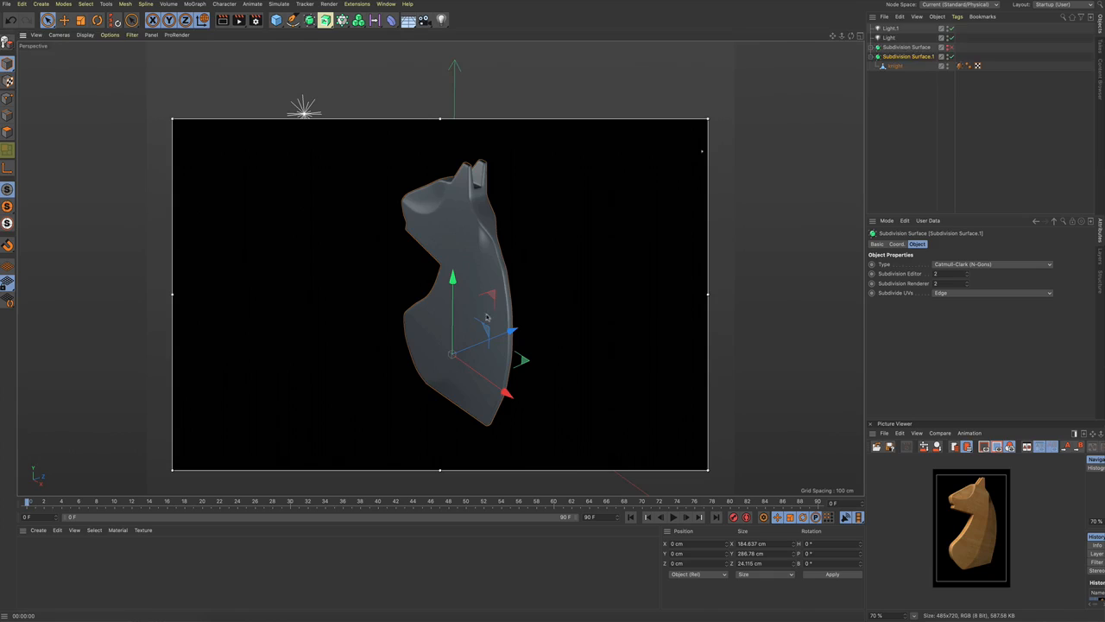
pyautogui.keyDown('alt'); pyautogui.moveTo(513, 325); pyautogui.dragTo(501, 311); pyautogui.keyUp('alt')
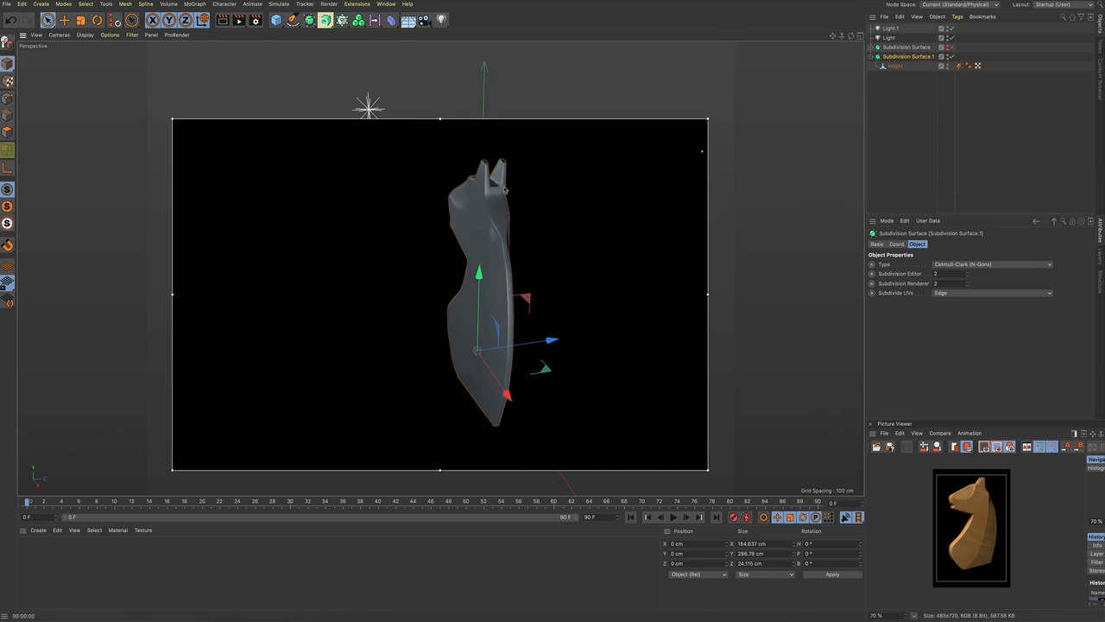
pyautogui.keyDown('alt'); pyautogui.moveTo(506, 190); pyautogui.dragTo(596, 208); pyautogui.keyUp('alt')
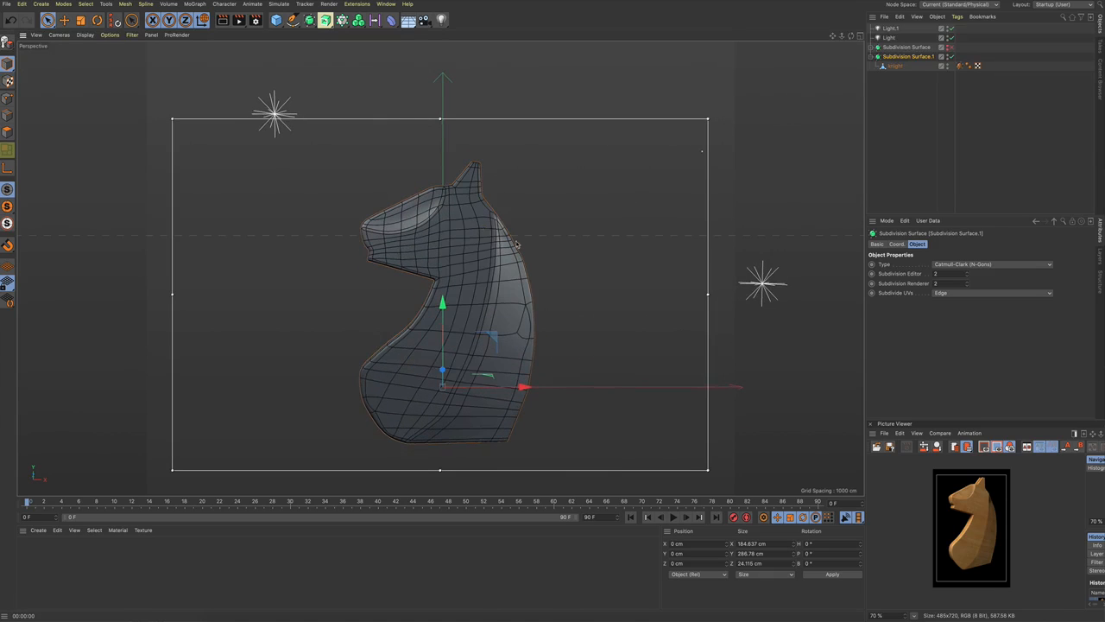
pyautogui.keyDown('alt'); pyautogui.moveTo(514, 234); pyautogui.dragTo(544, 248); pyautogui.keyUp('alt')
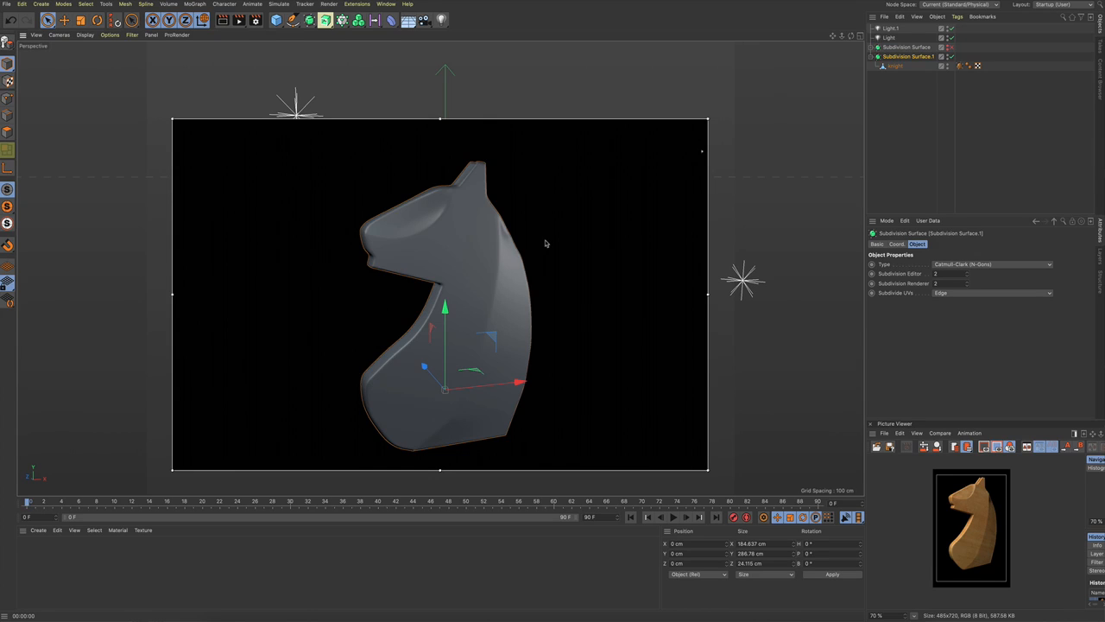
pyautogui.keyDown('alt'); pyautogui.moveTo(555, 244); pyautogui.dragTo(547, 227); pyautogui.keyUp('alt')
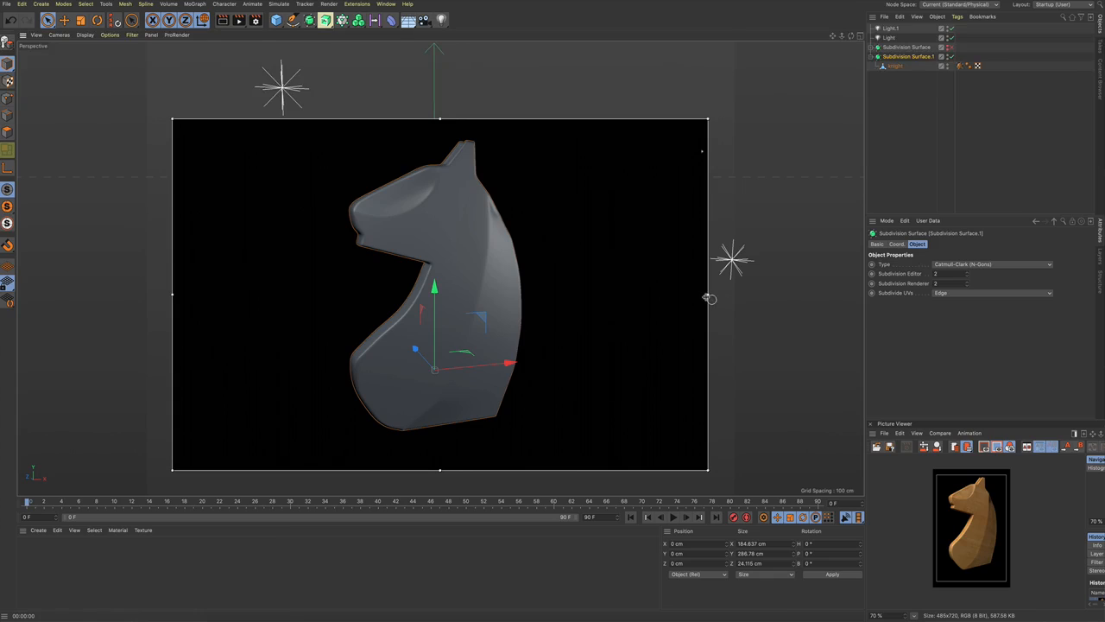
# Step: Narrow the interactive render region to fit closely around the knight and deselect all objects
pyautogui.moveTo(710, 297); pyautogui.dragTo(583, 295)
pyautogui.click(666, 313)
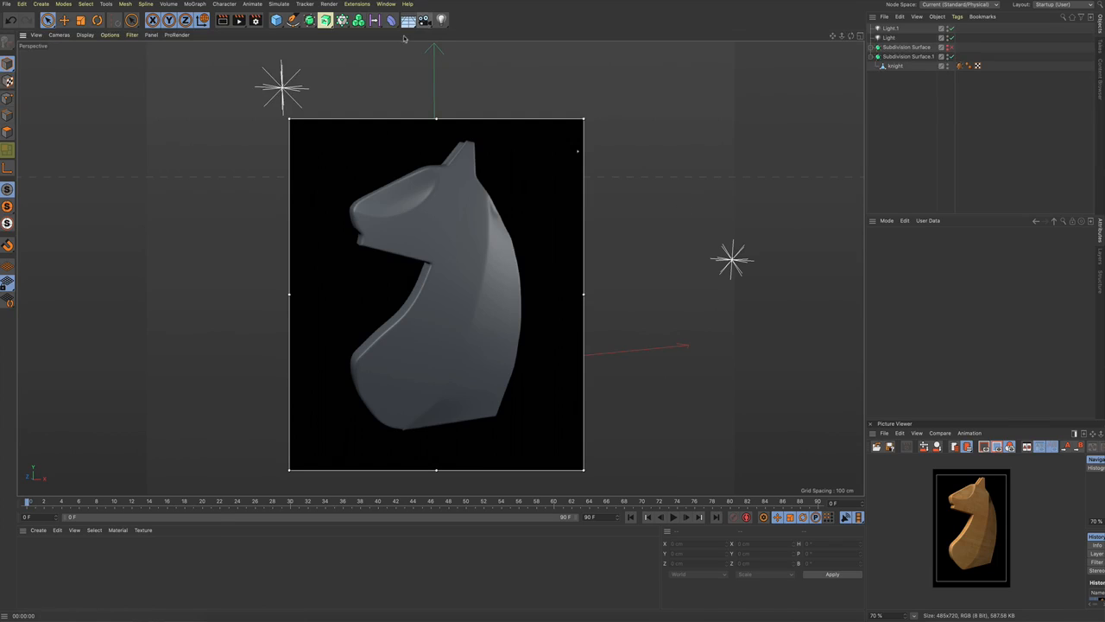
# Step: Return to the Untitled 7 project and arrange its viewports as 2 Views Side-by-Side
pyautogui.click(386, 5)
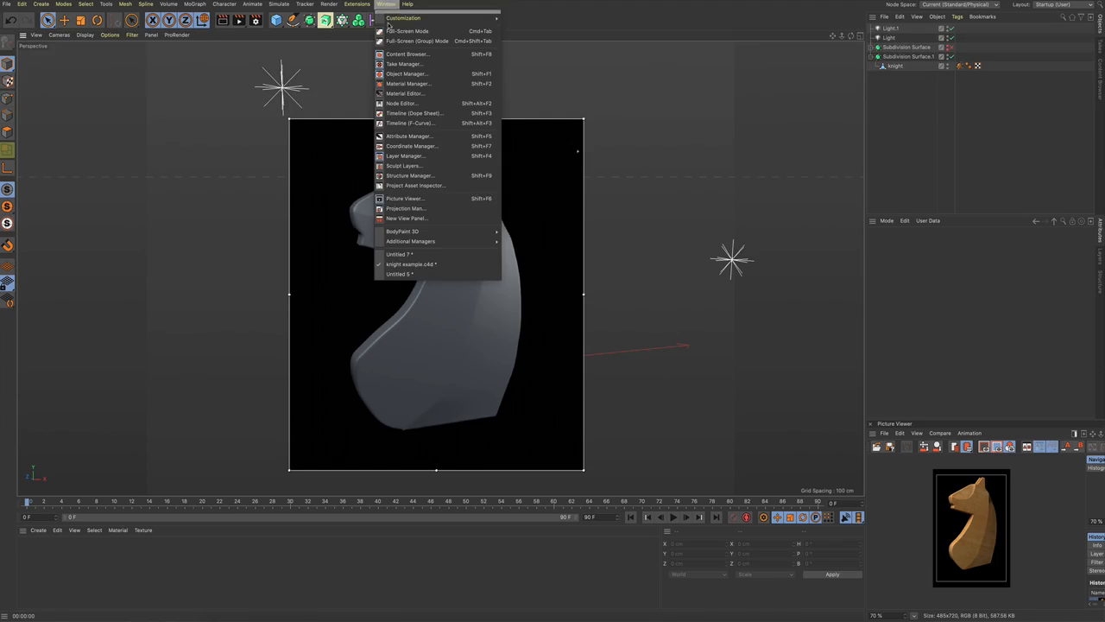
pyautogui.click(406, 257)
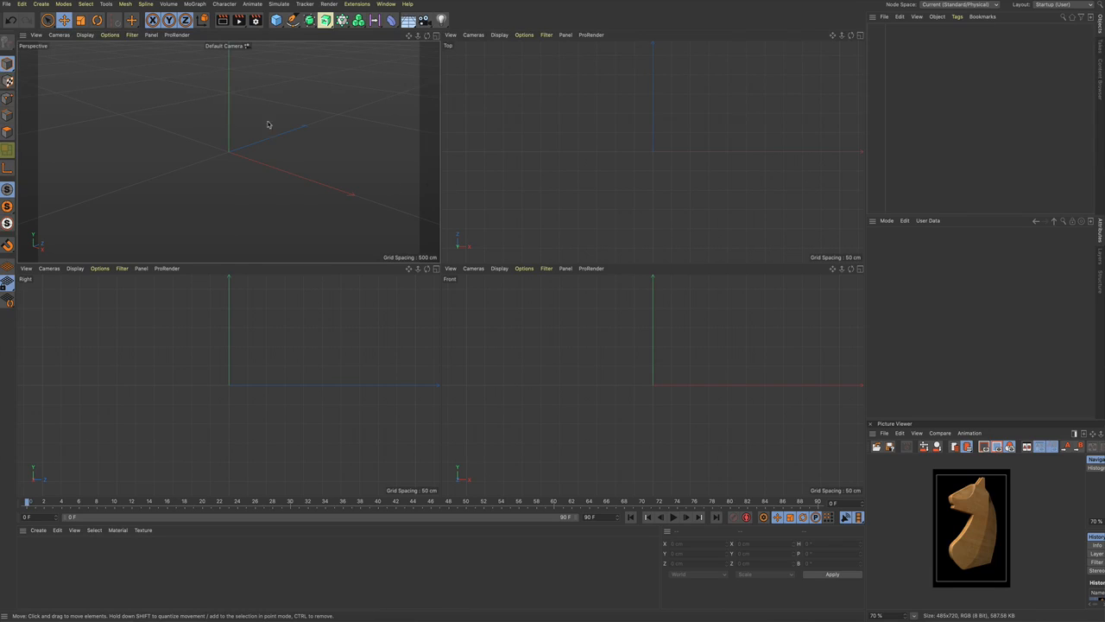
pyautogui.click(151, 36)
pyautogui.moveTo(168, 50)
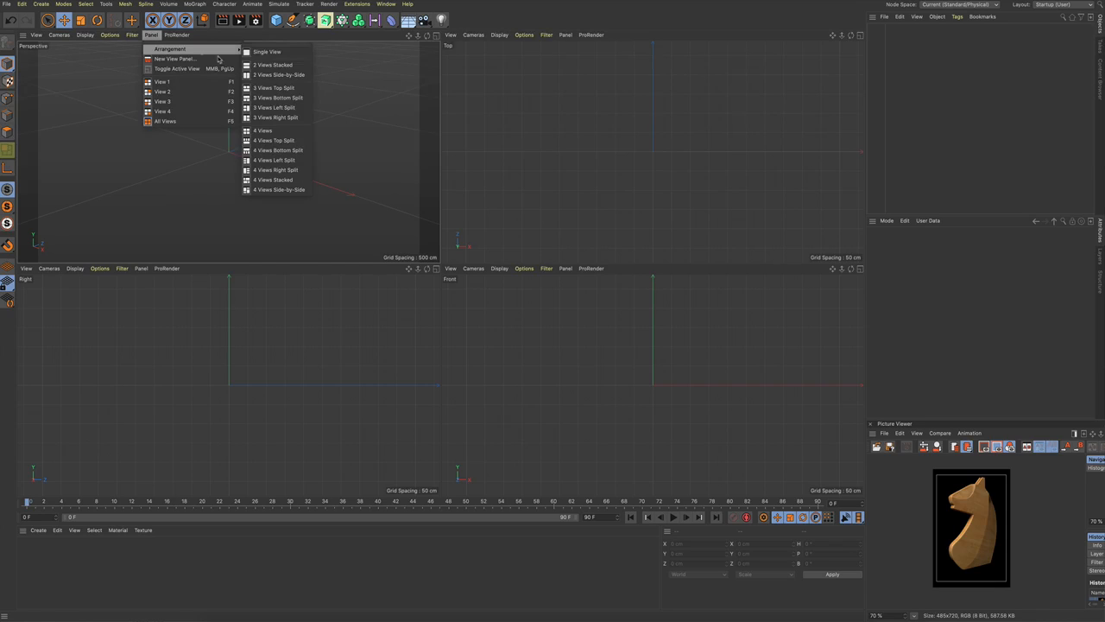
pyautogui.click(274, 75)
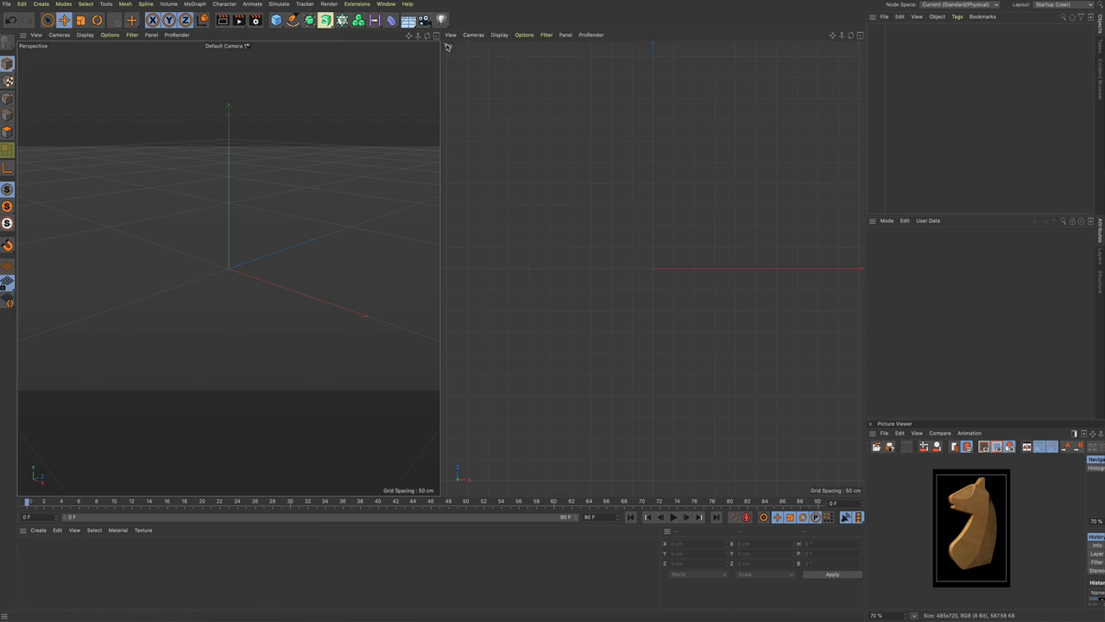
# Step: Switch the Top viewport to the Front view and load knight template.png from the templates folder as its background image
pyautogui.click(474, 34)
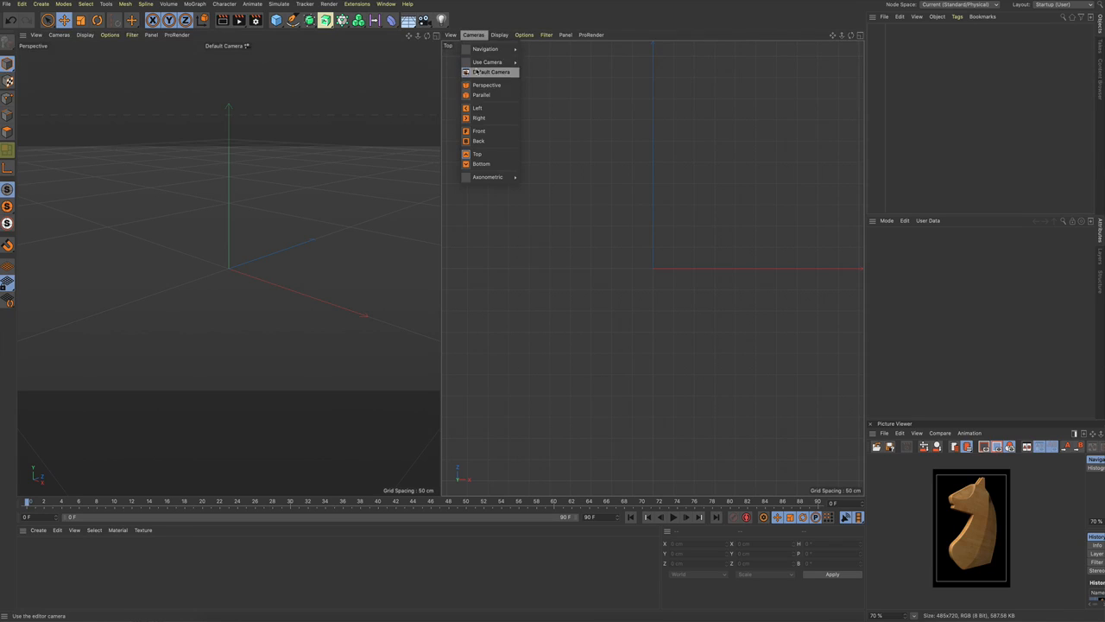
pyautogui.click(478, 130)
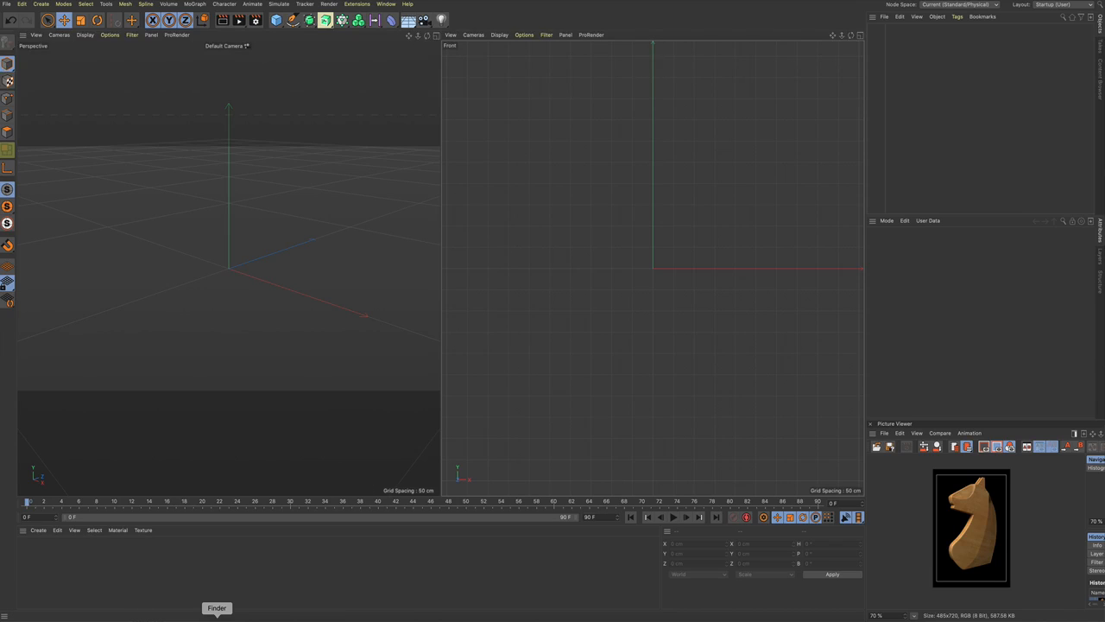
pyautogui.click(217, 618)
pyautogui.moveTo(278, 175); pyautogui.dragTo(187, 148)
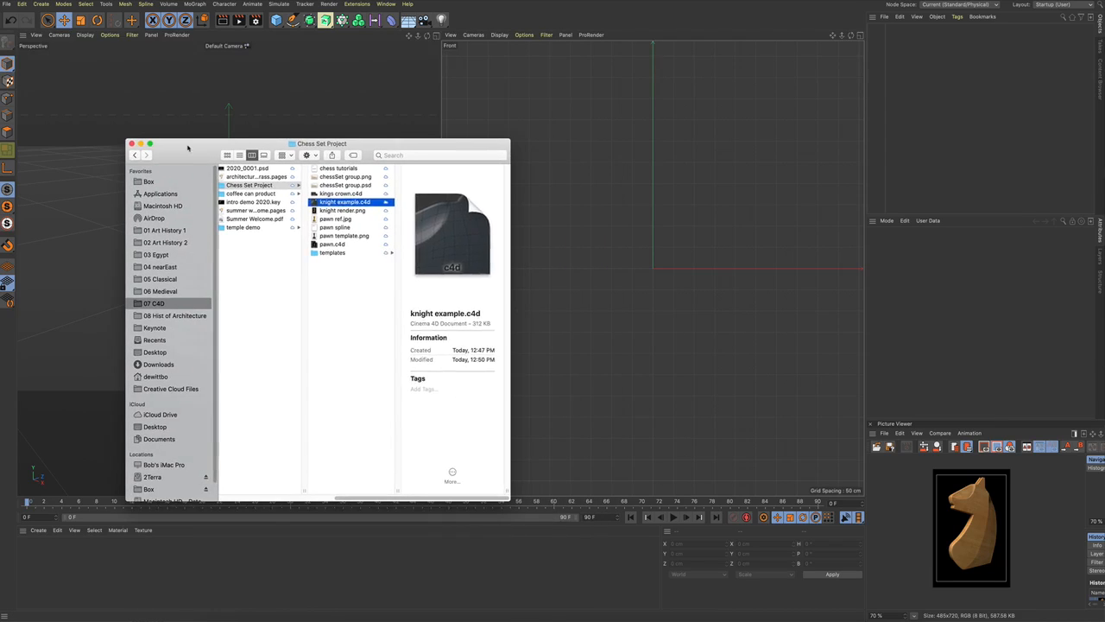
pyautogui.click(333, 252)
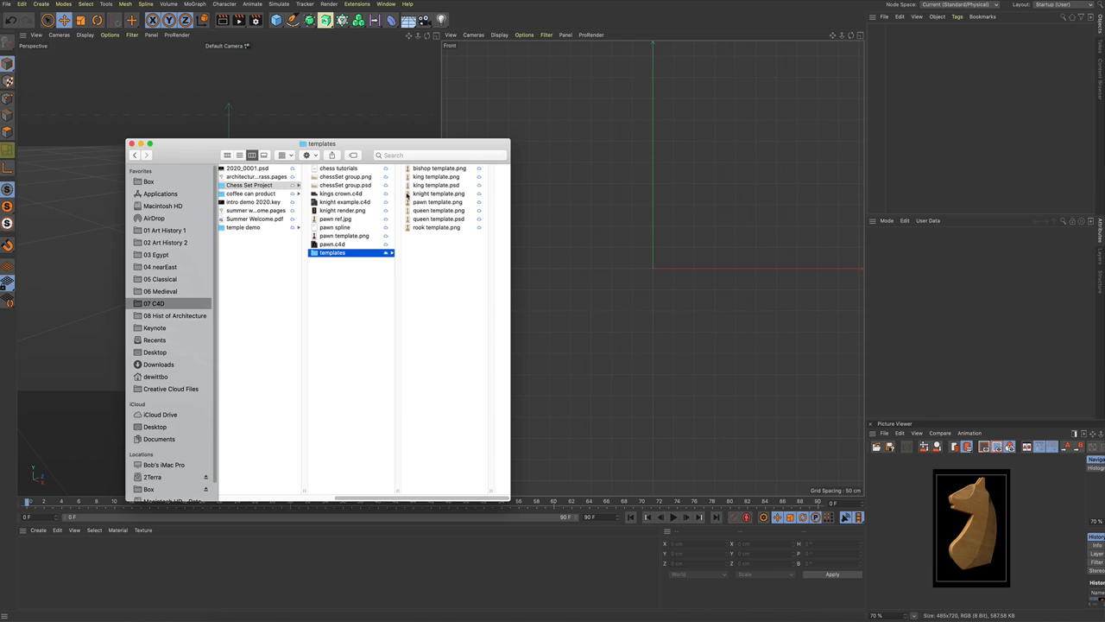
pyautogui.moveTo(406, 195); pyautogui.dragTo(652, 246)
pyautogui.click(285, 103)
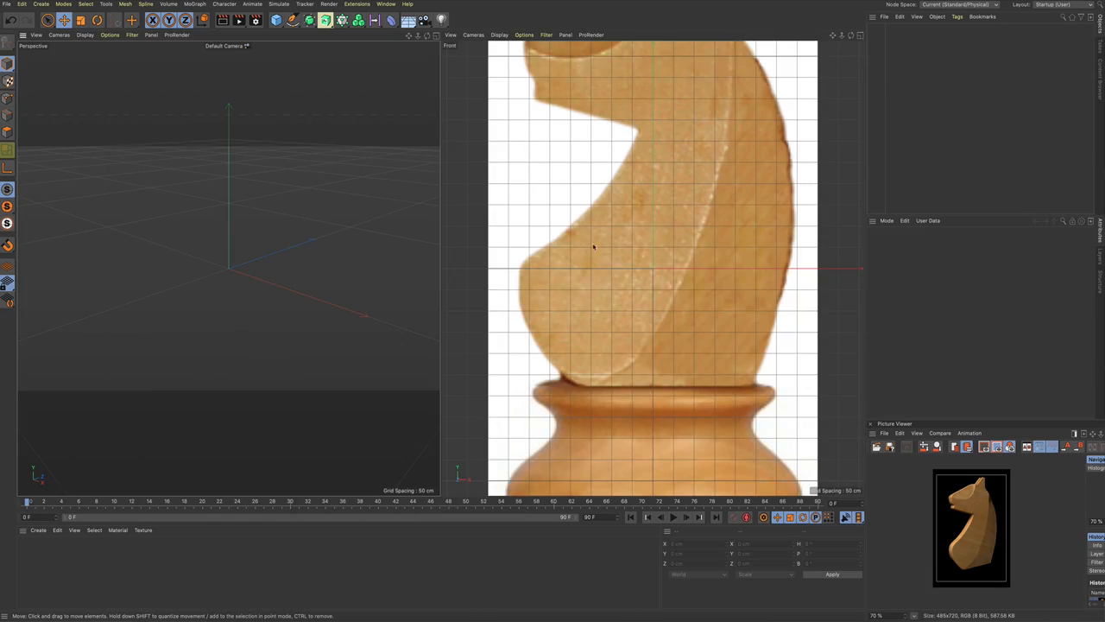
# Step: Set the Front background image's vertical size to 600 with the aspect ratio kept, and its transparency to 73 %
pyautogui.scroll(-5, 604, 252)
pyautogui.scroll(2, 605, 253)
pyautogui.keyDown('alt'); pyautogui.moveTo(605, 253); pyautogui.dragTo(637, 282, button='middle'); pyautogui.keyUp('alt')
pyautogui.keyDown('alt'); pyautogui.moveTo(636, 283); pyautogui.dragTo(634, 287); pyautogui.keyUp('alt')
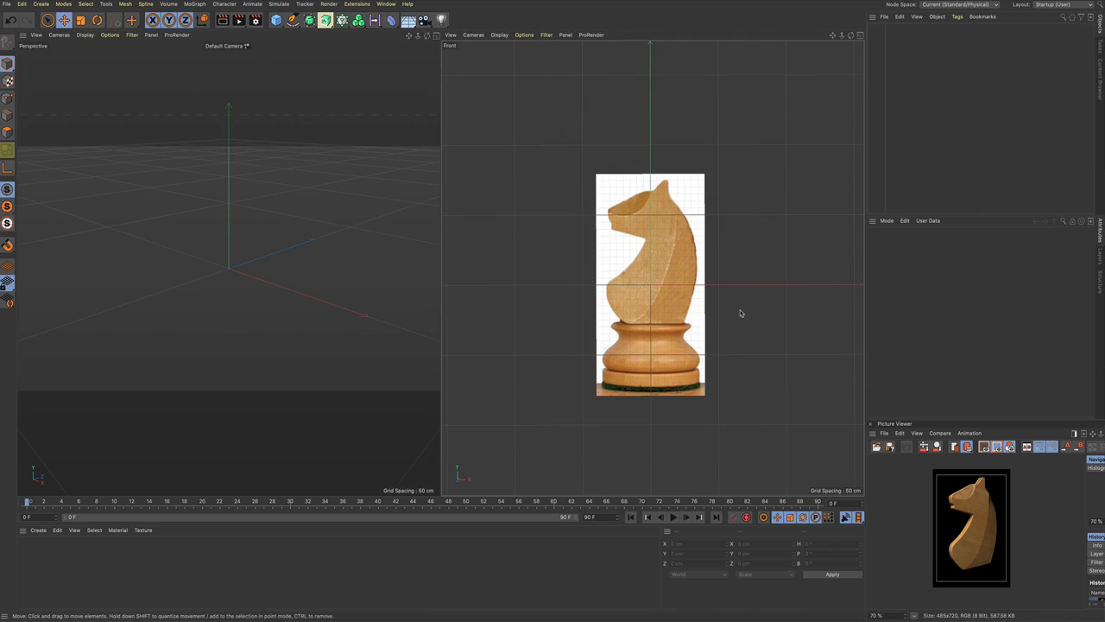
pyautogui.hotkey('shift', 'v')
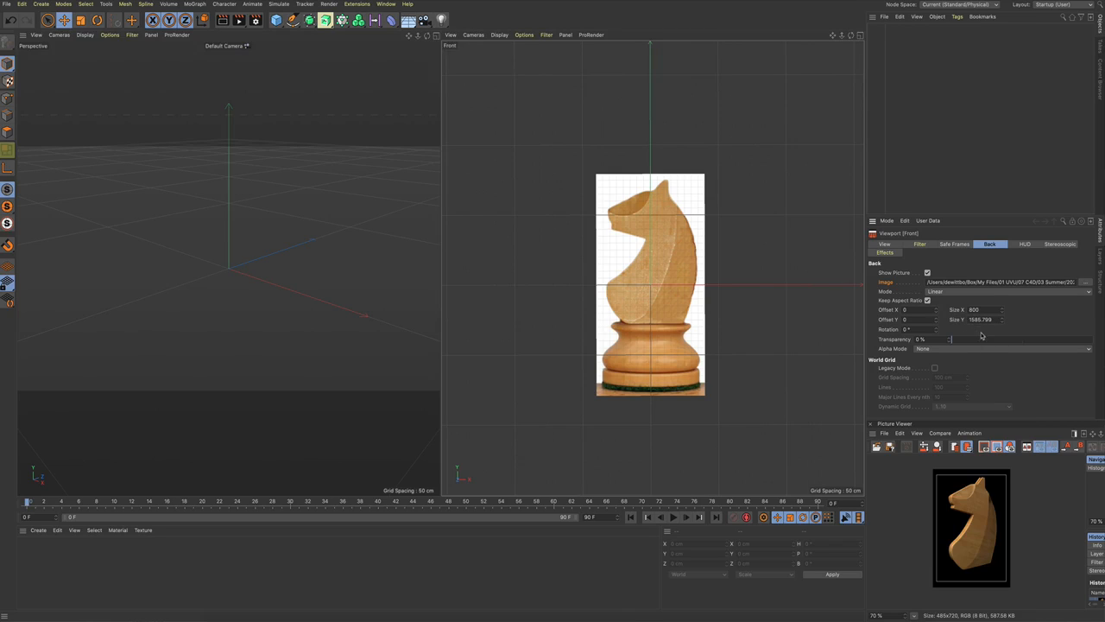
pyautogui.moveTo(997, 319); pyautogui.dragTo(950, 321)
pyautogui.write('600')
pyautogui.press('Return')
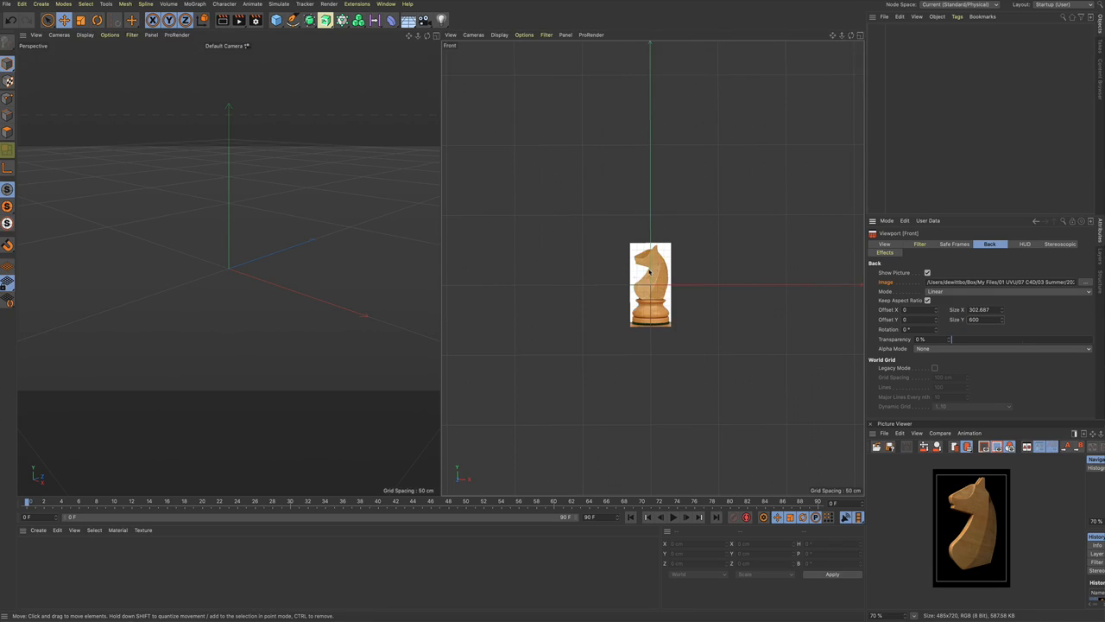
pyautogui.scroll(5, 650, 272)
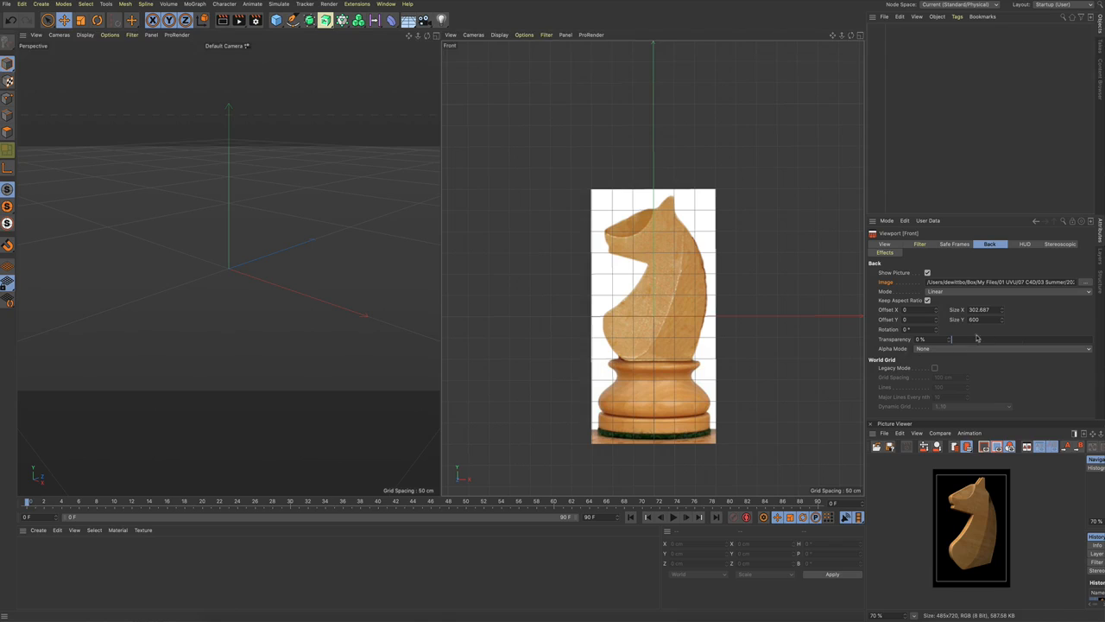
pyautogui.moveTo(953, 343); pyautogui.dragTo(1057, 343)
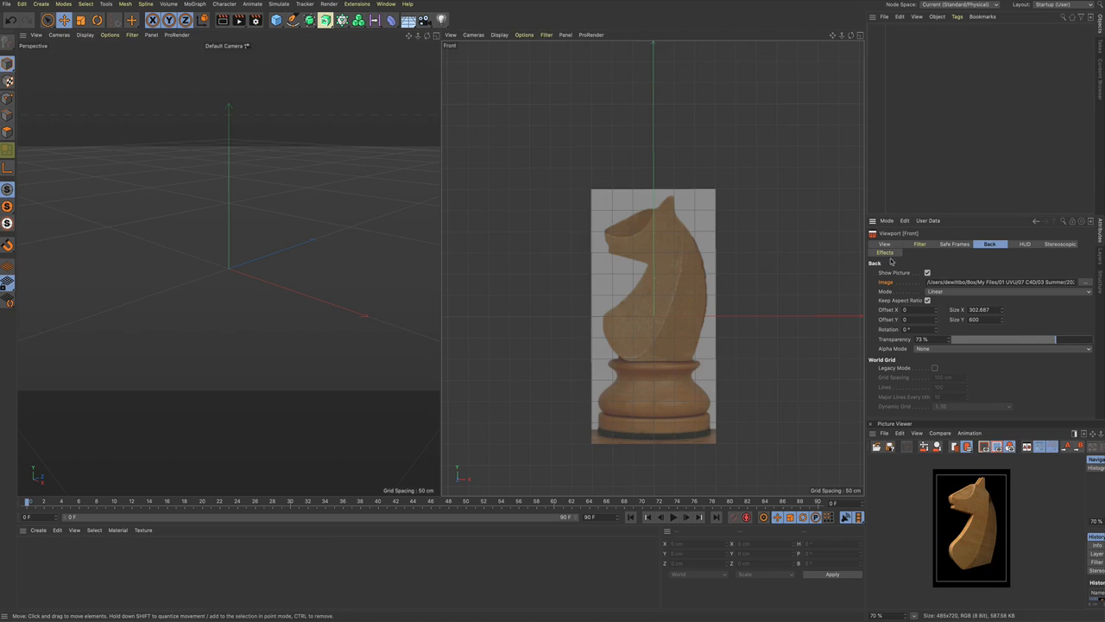
# Step: Set the safe frame opacity of the Perspective viewport to 10 %
pyautogui.click(950, 244)
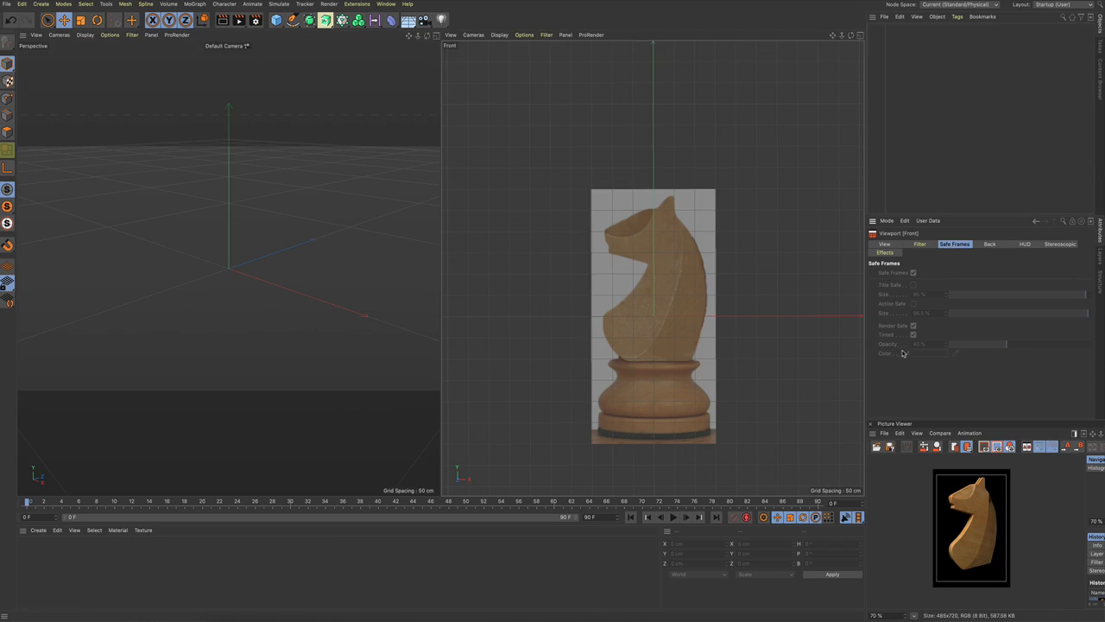
pyautogui.click(307, 130)
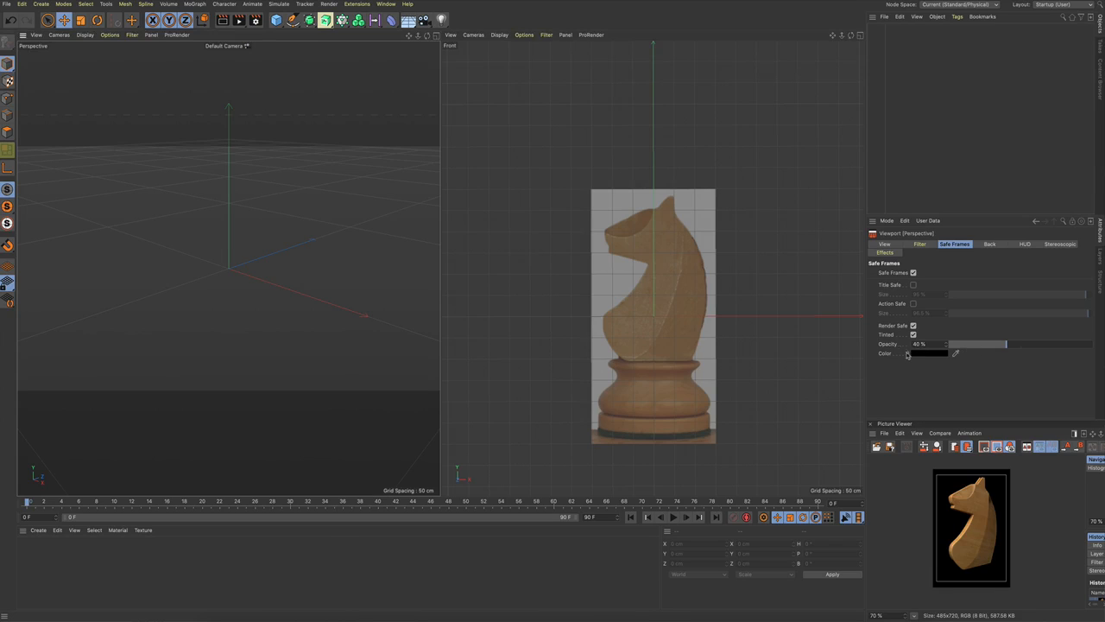
pyautogui.moveTo(937, 344); pyautogui.dragTo(895, 344)
pyautogui.write('10')
pyautogui.press('Return')
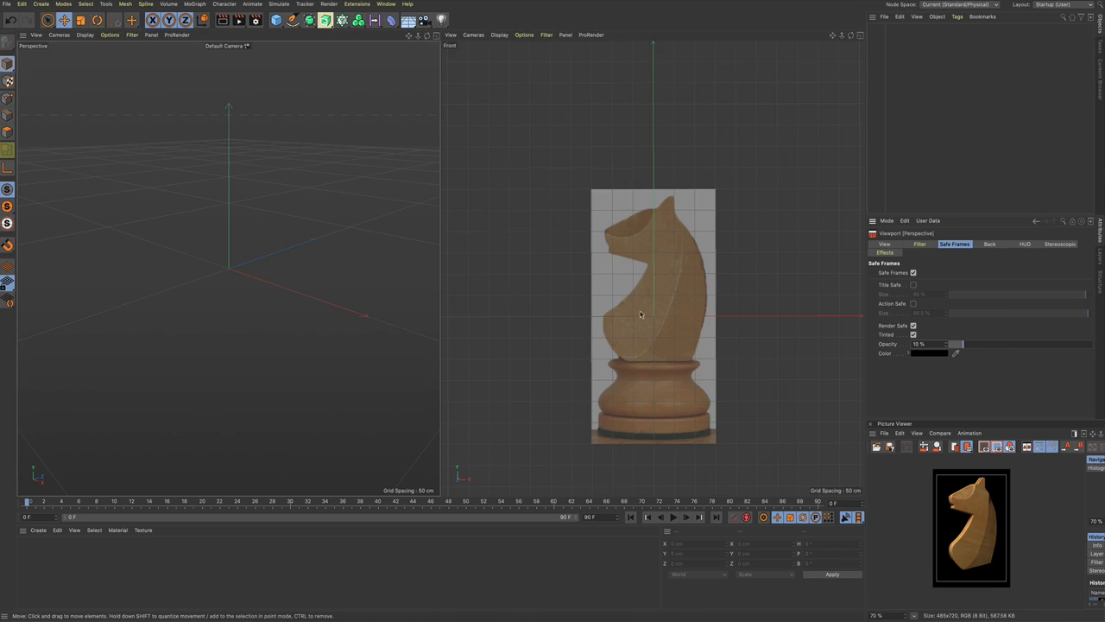
# Step: Trace the knight's back in the Front view with a Linear Spline Pen, from the rear bottom corner of the neck up to the ear tip
pyautogui.click(293, 19)
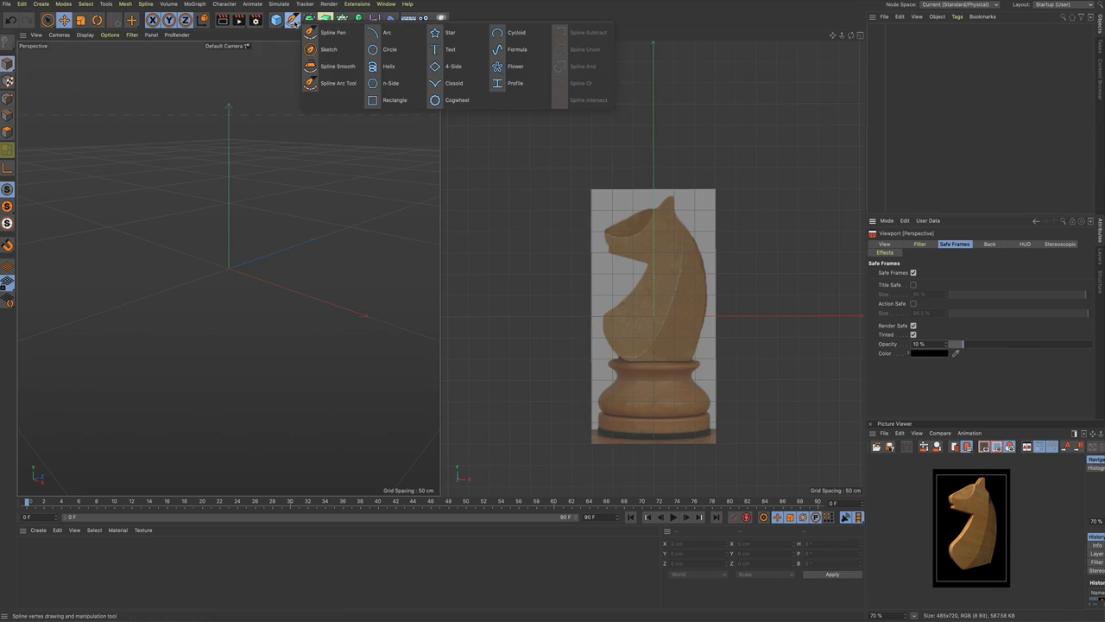
pyautogui.click(335, 33)
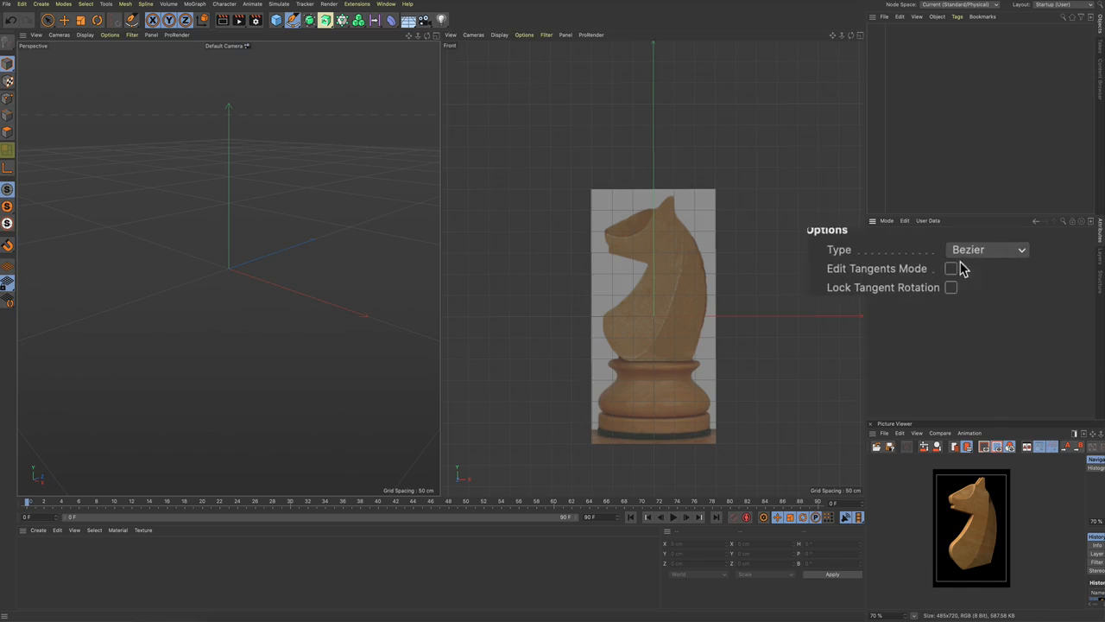
pyautogui.click(1000, 251)
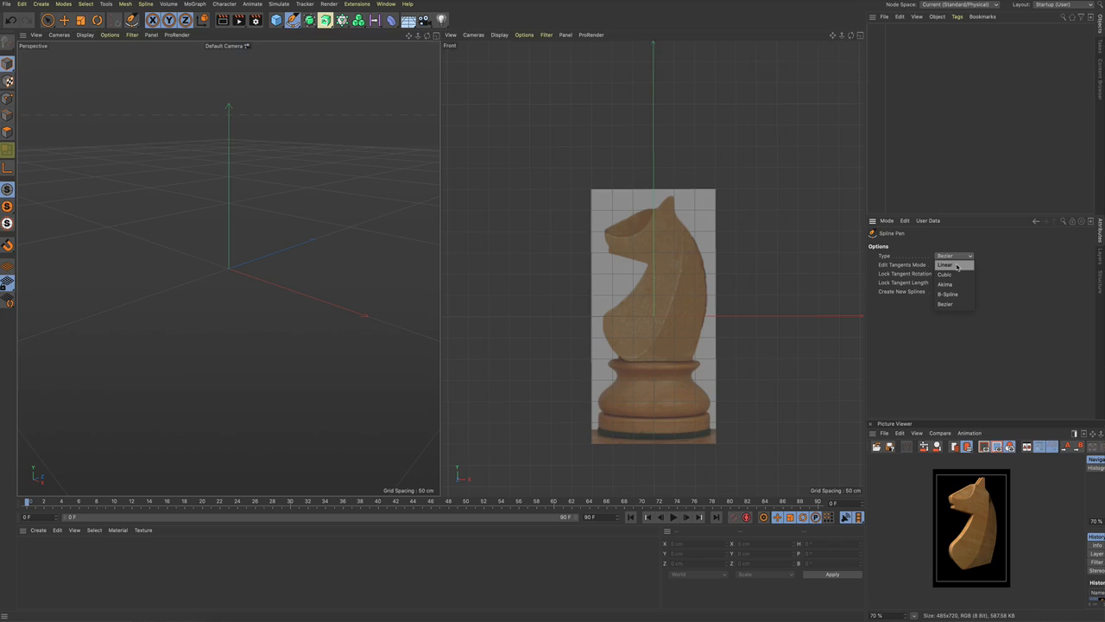
pyautogui.click(957, 266)
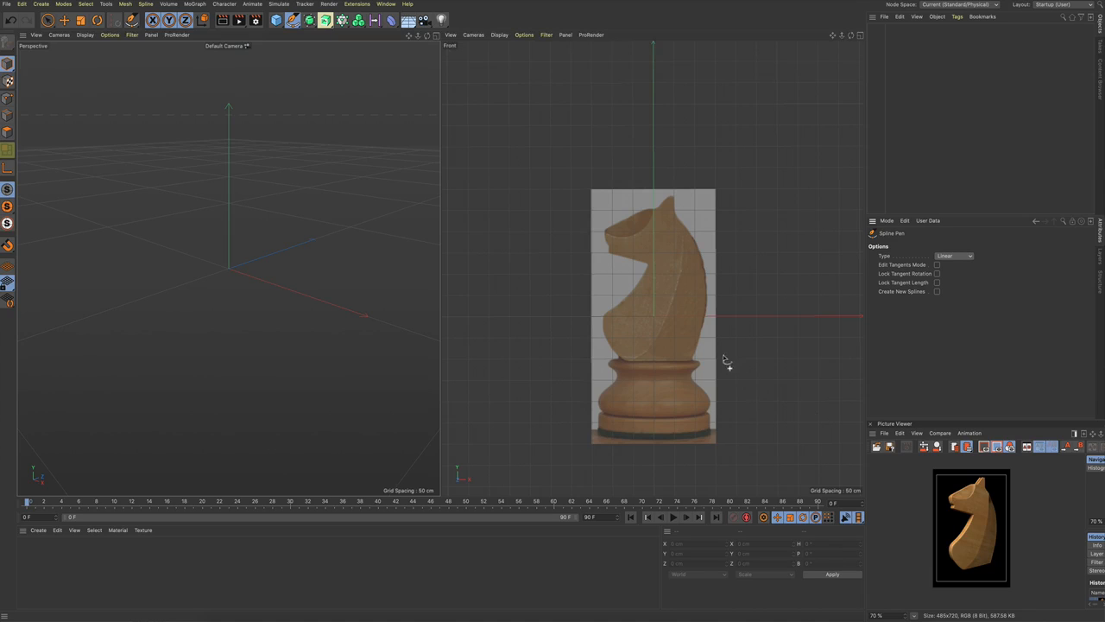
pyautogui.scroll(5, 685, 346)
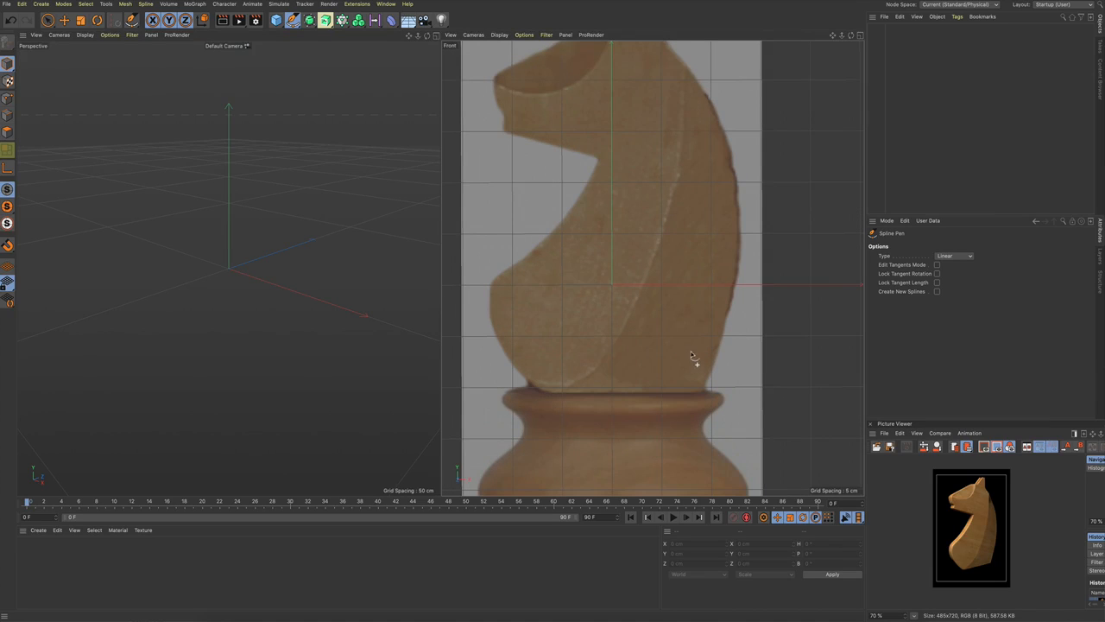
pyautogui.scroll(-3, 688, 349)
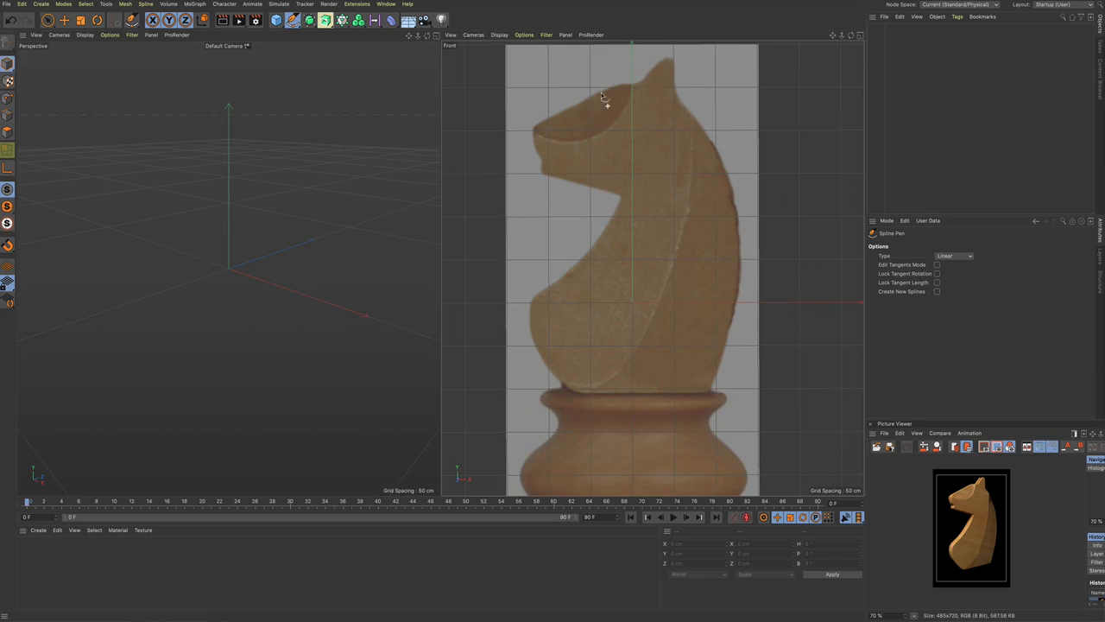
pyautogui.click(709, 393)
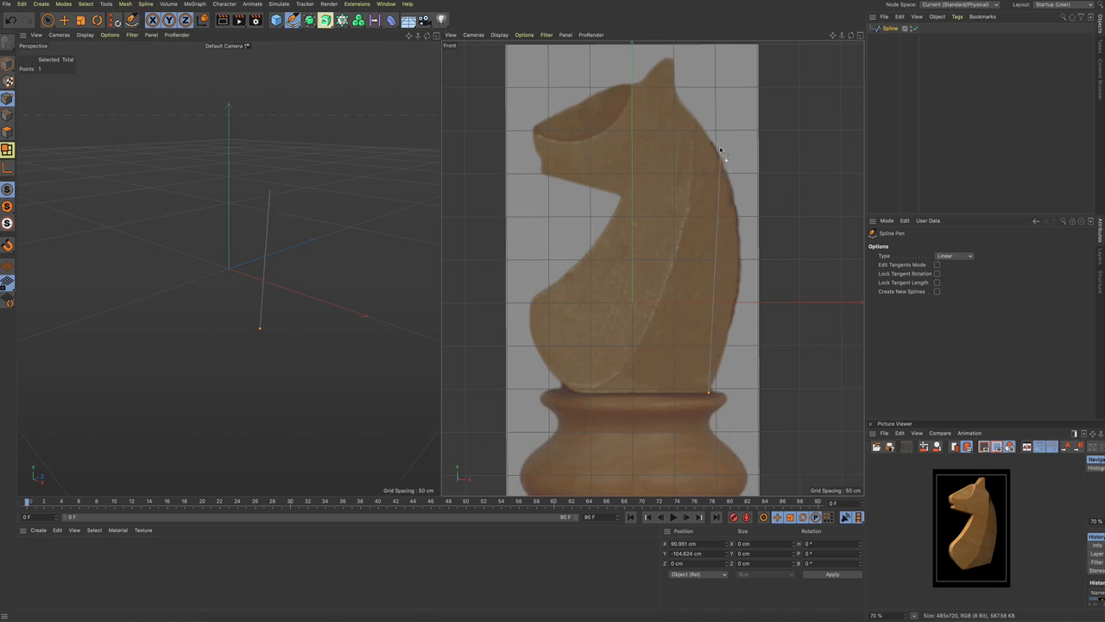
pyautogui.click(693, 59)
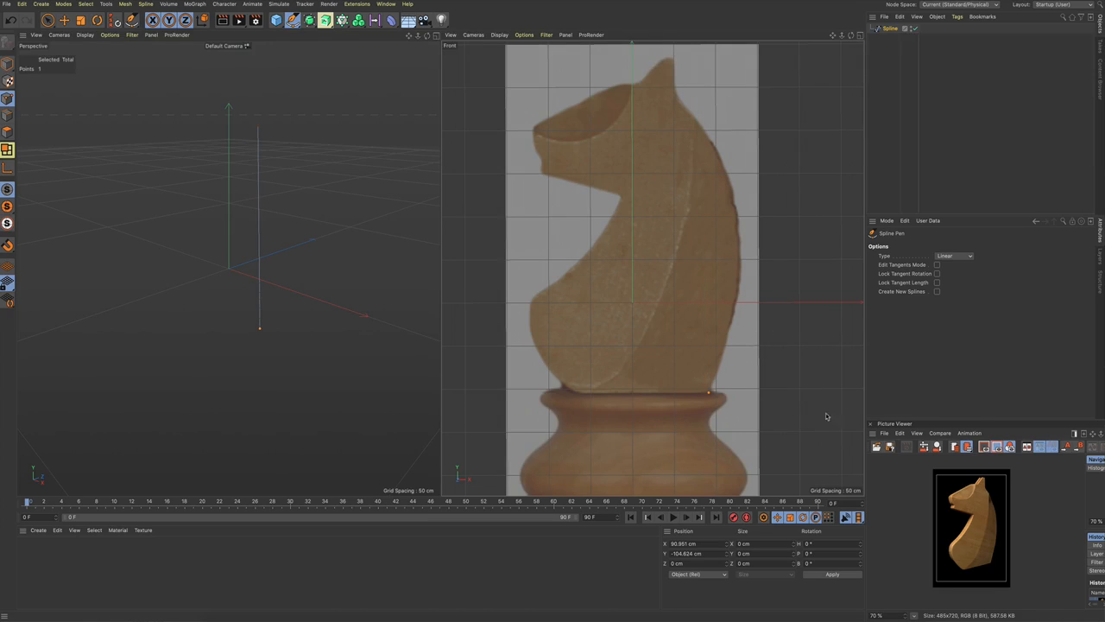
pyautogui.click(725, 349)
pyautogui.click(737, 300)
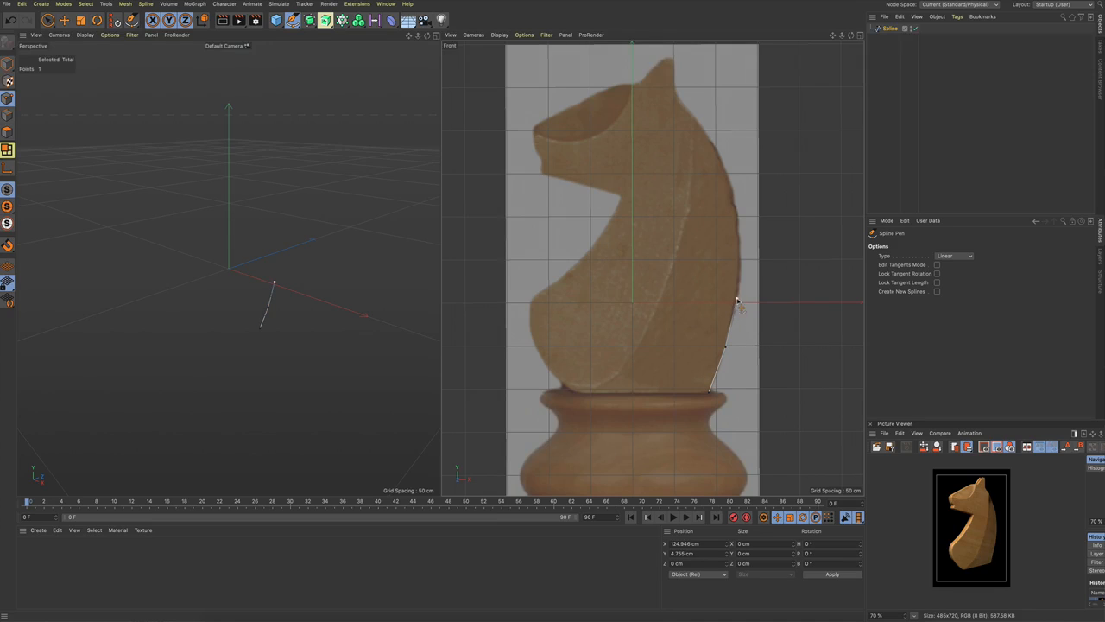
pyautogui.click(740, 242)
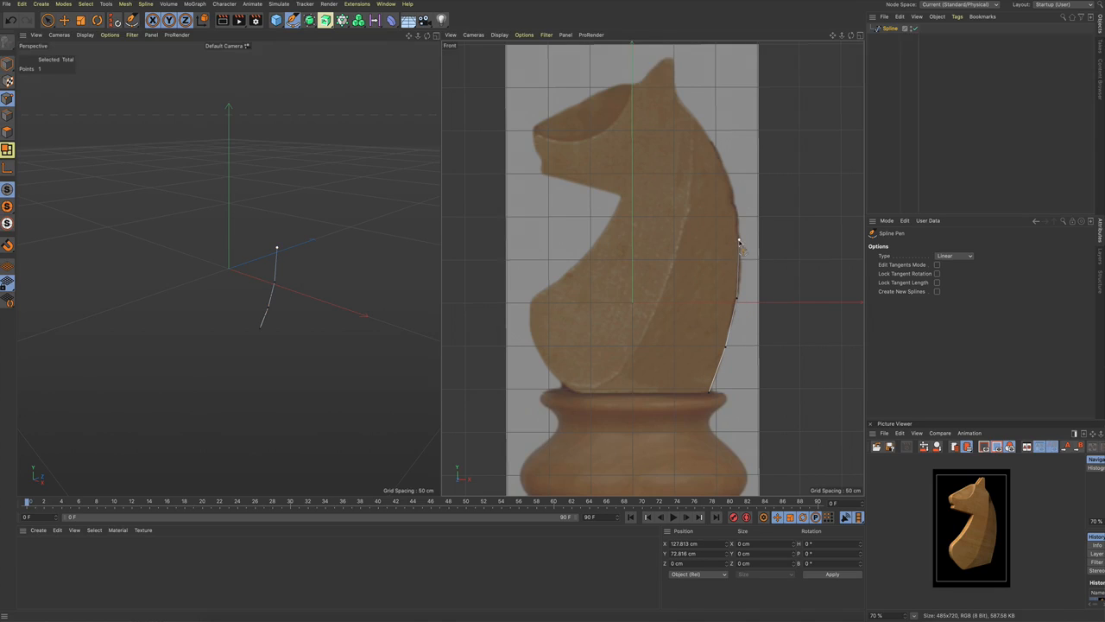
pyautogui.click(726, 175)
pyautogui.click(693, 119)
pyautogui.click(676, 91)
pyautogui.click(674, 59)
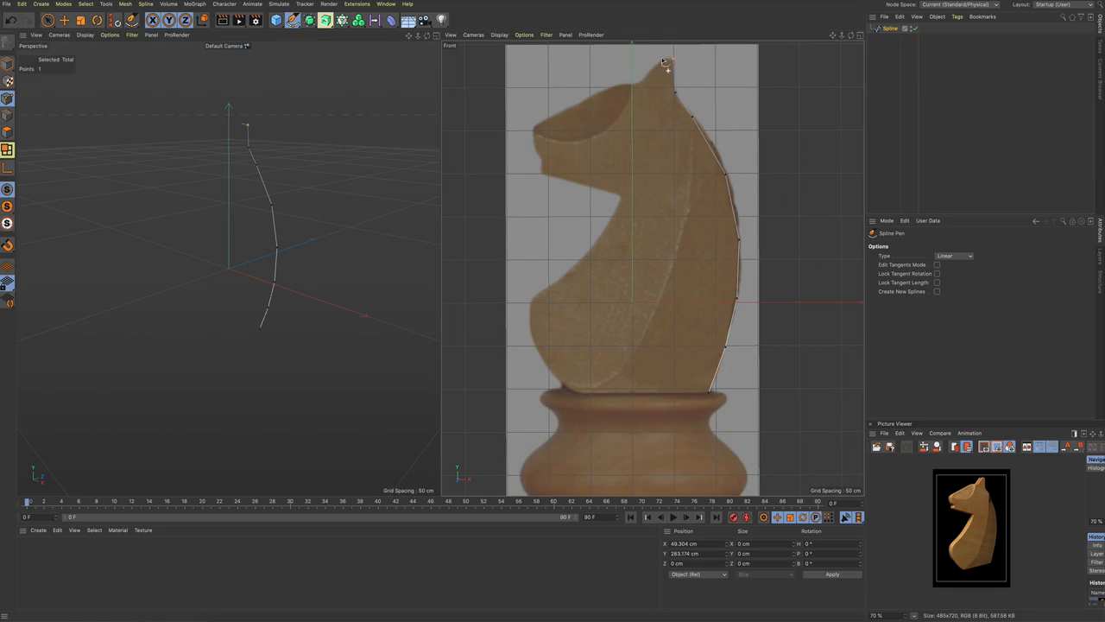
# Step: Continue the linear spline from the ear over the forehead, around the muzzle and back along the jaw to the throat
pyautogui.click(664, 60)
pyautogui.click(618, 85)
pyautogui.click(533, 129)
pyautogui.click(533, 128)
pyautogui.click(537, 153)
pyautogui.click(543, 159)
pyautogui.click(542, 174)
pyautogui.click(621, 198)
# Step: Trace the throat, chest and bottom edge of the knight, close the spline at its starting point and leave the Spline Pen
pyautogui.click(605, 226)
pyautogui.click(558, 277)
pyautogui.click(532, 302)
pyautogui.click(532, 335)
pyautogui.click(546, 365)
pyautogui.click(563, 384)
pyautogui.click(589, 393)
pyautogui.click(709, 395)
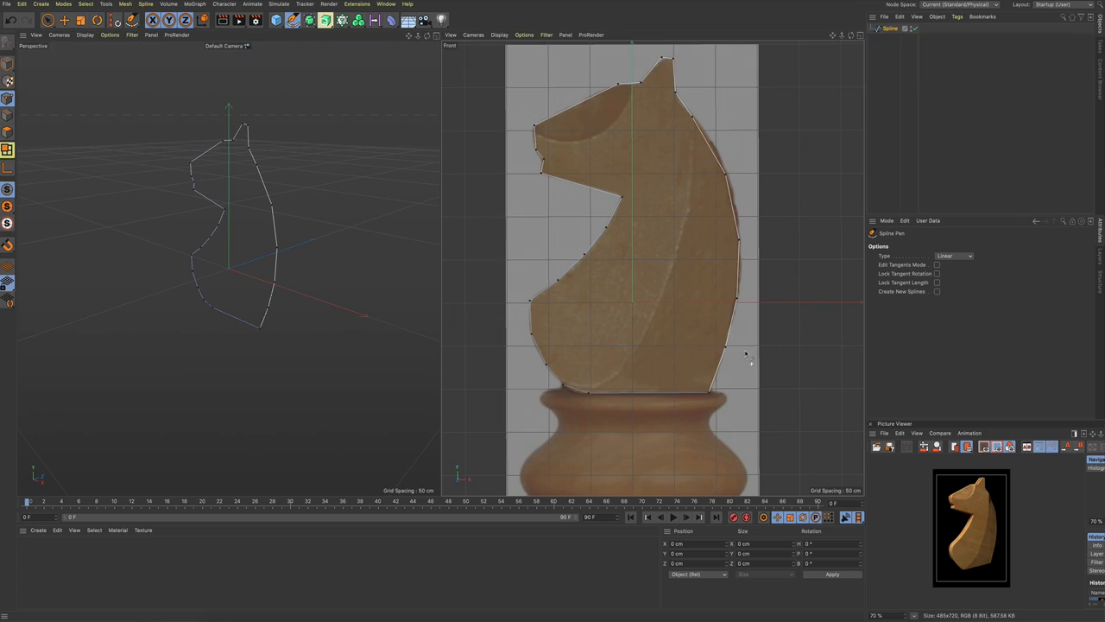
pyautogui.press('space')
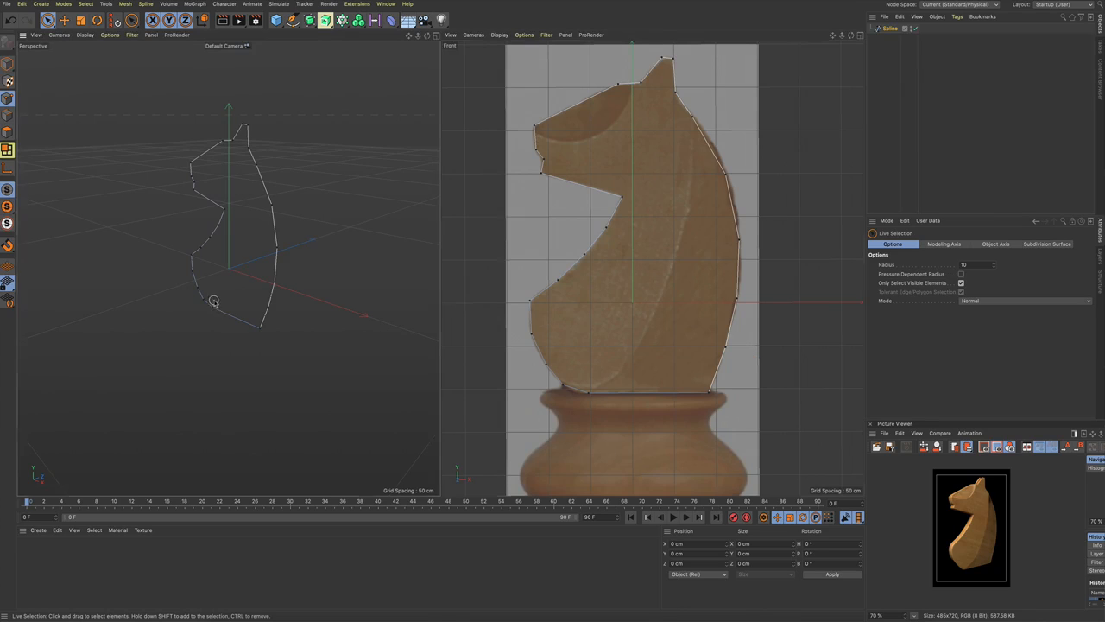
# Step: Turn the Perspective view to face the knight outline and hide its Workplane grid
pyautogui.keyDown('alt'); pyautogui.moveTo(220, 302); pyautogui.dragTo(264, 271); pyautogui.keyUp('alt')
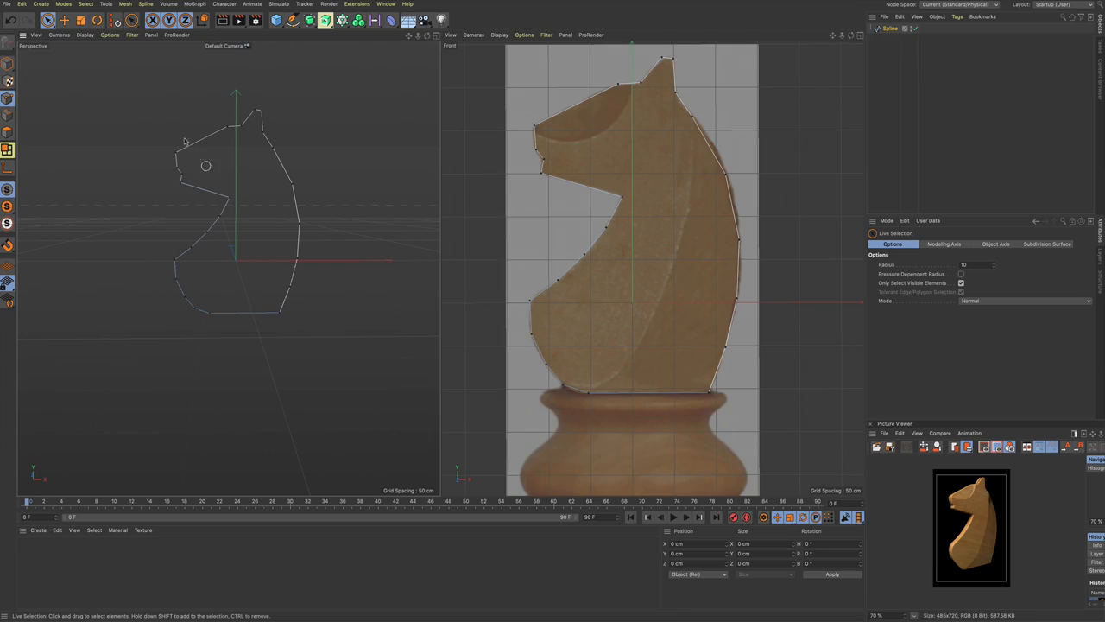
pyautogui.click(131, 35)
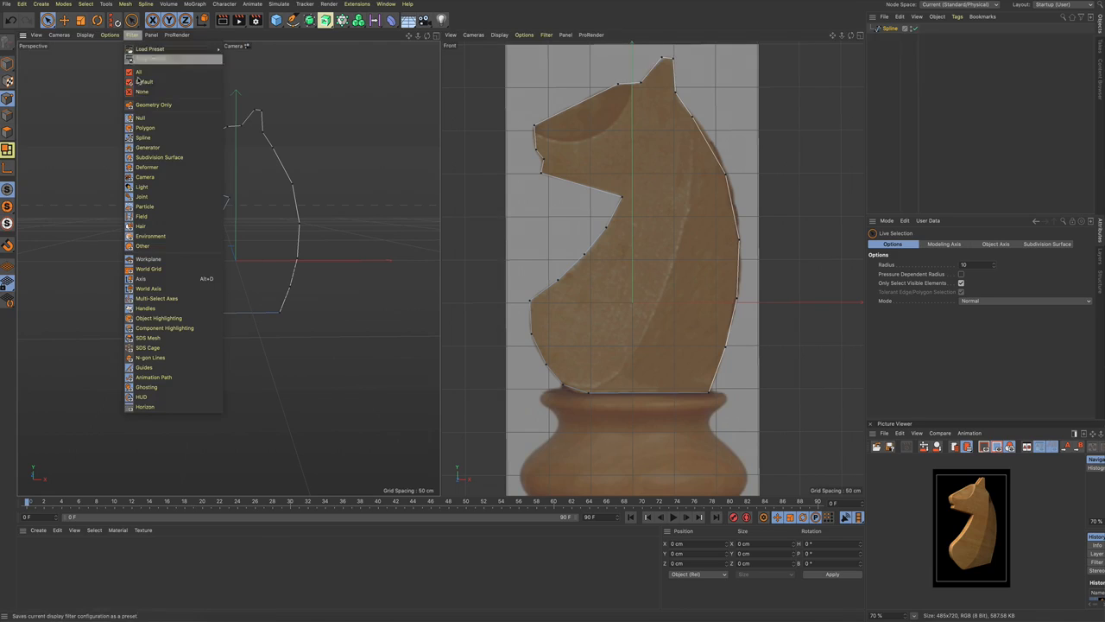
pyautogui.click(164, 261)
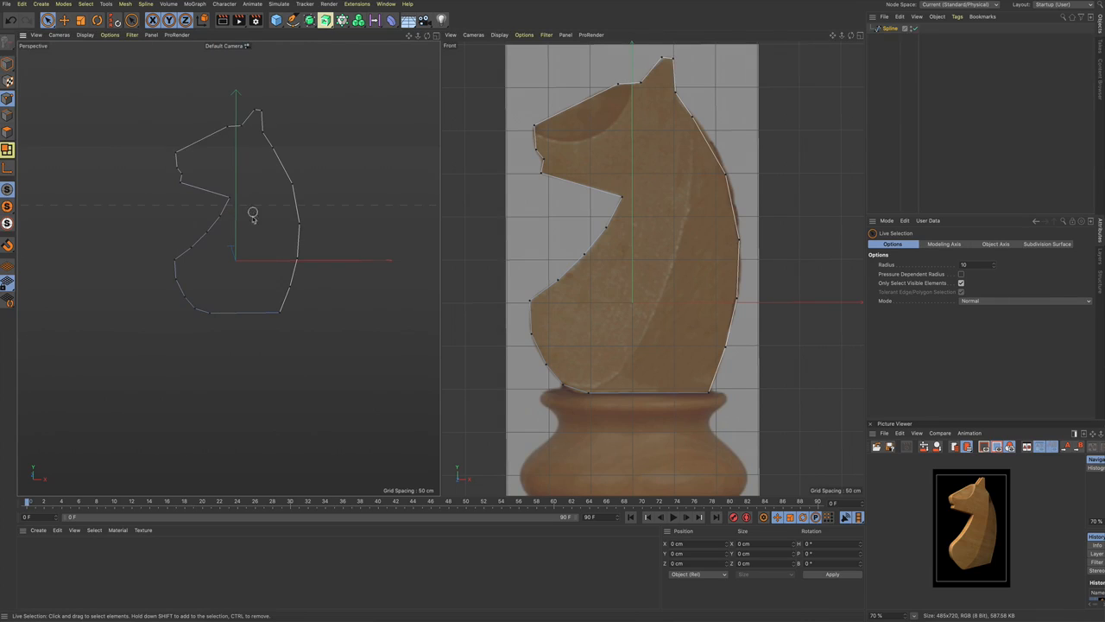
pyautogui.keyDown('alt'); pyautogui.moveTo(247, 217); pyautogui.dragTo(253, 268, button='middle'); pyautogui.keyUp('alt')
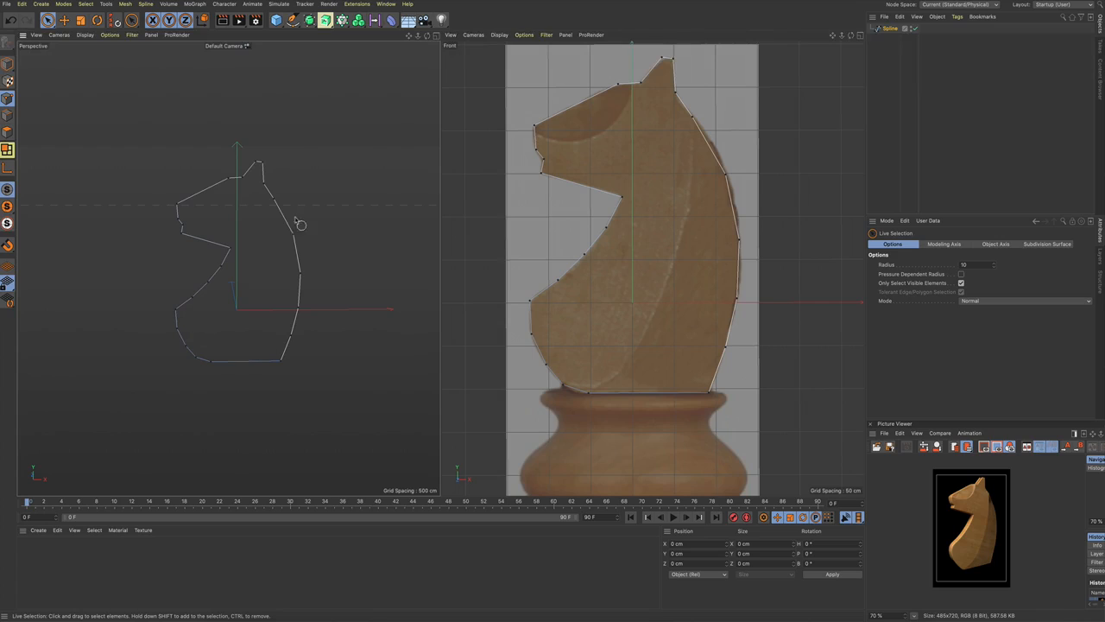
# Step: Move two spline points on the back of the neck outward onto the reference edge, to about X 115.3, Y 147.8 cm and X 74.7, Y 215 cm
pyautogui.scroll(3, 688, 301)
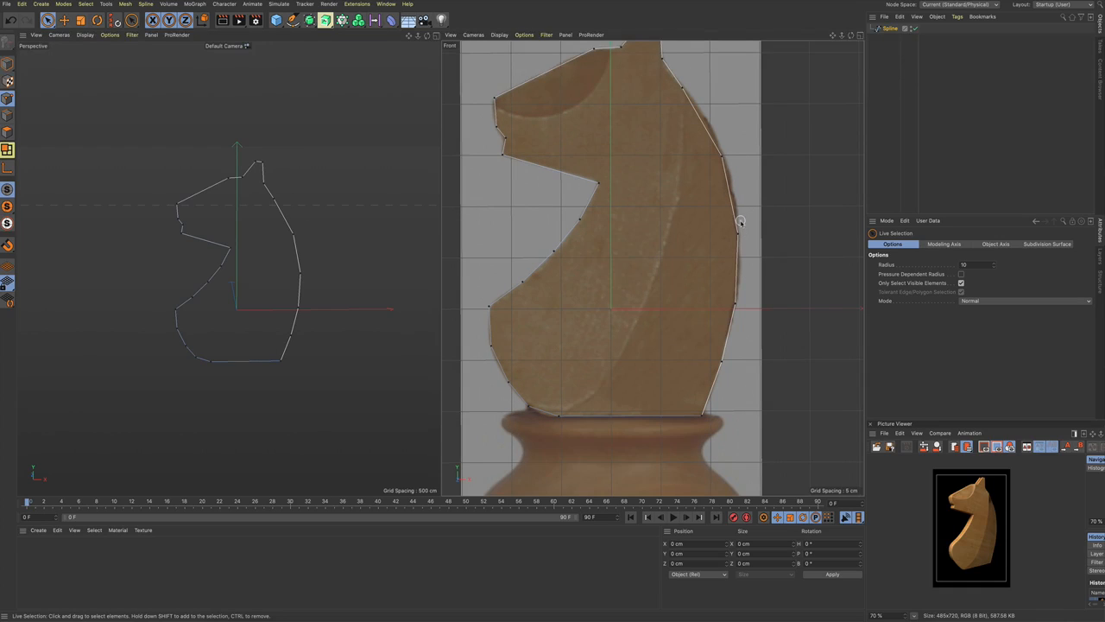
pyautogui.keyDown('alt'); pyautogui.moveTo(785, 188); pyautogui.dragTo(784, 290, button='middle'); pyautogui.keyUp('alt')
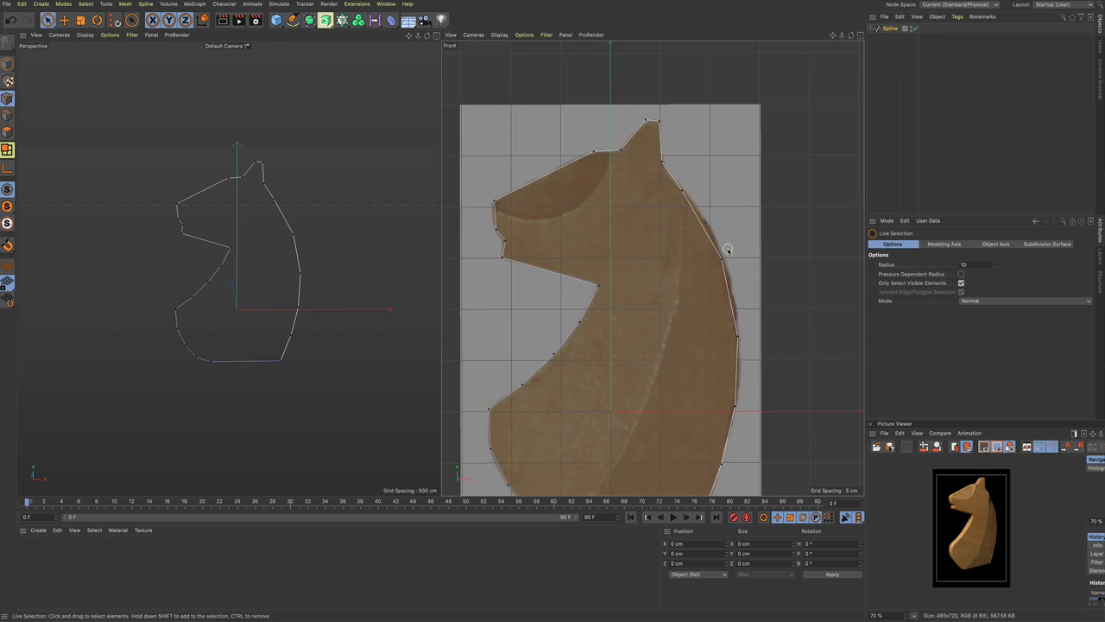
pyautogui.scroll(3, 728, 249)
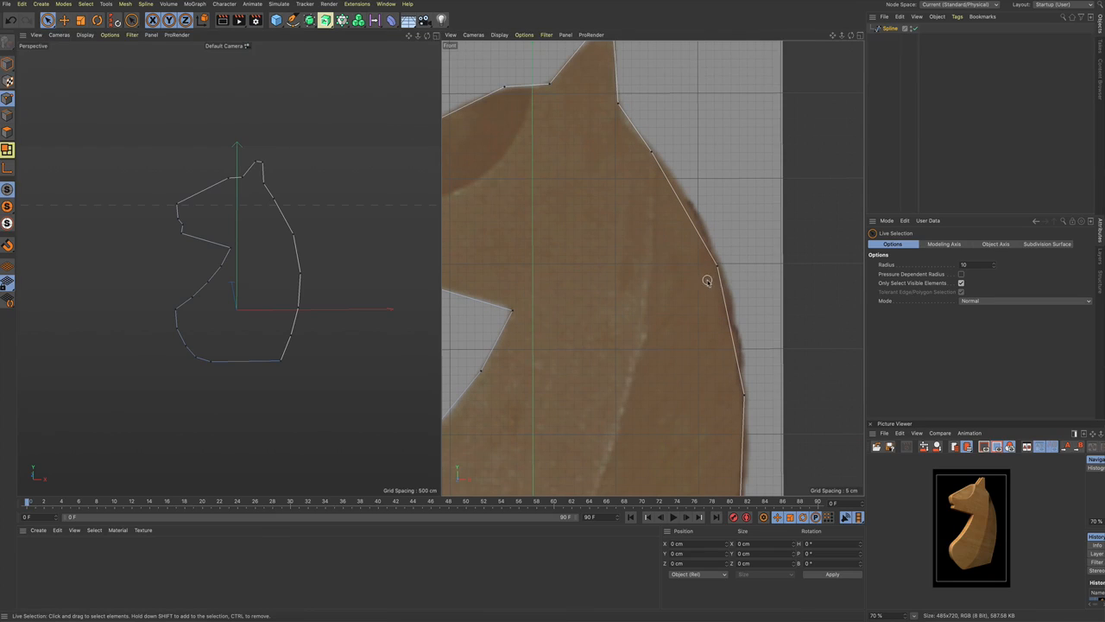
pyautogui.click(64, 19)
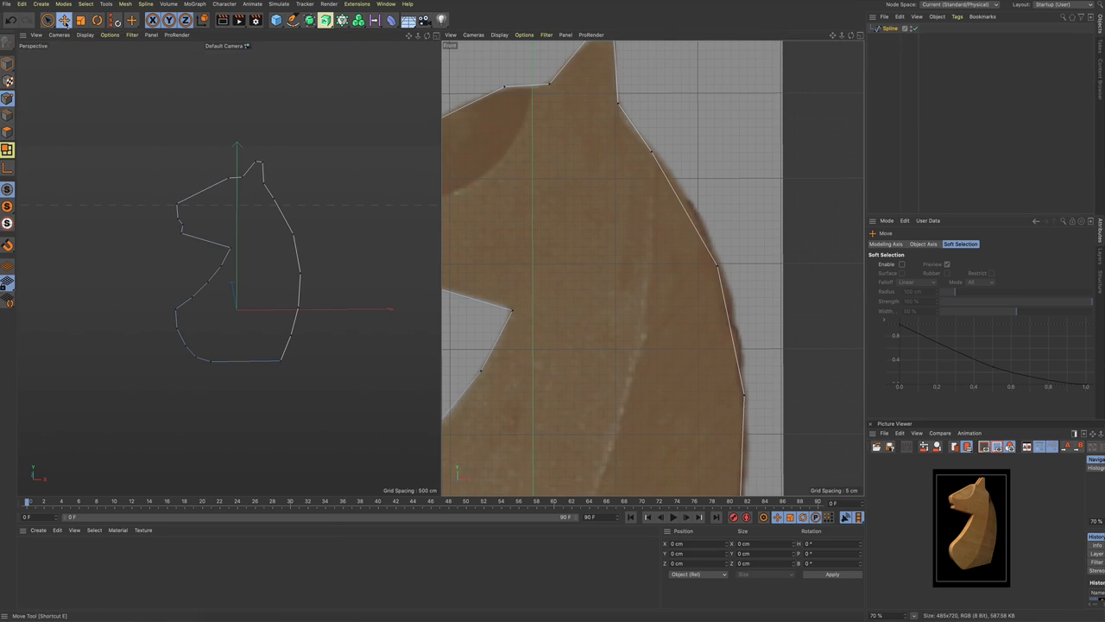
pyautogui.click(720, 270)
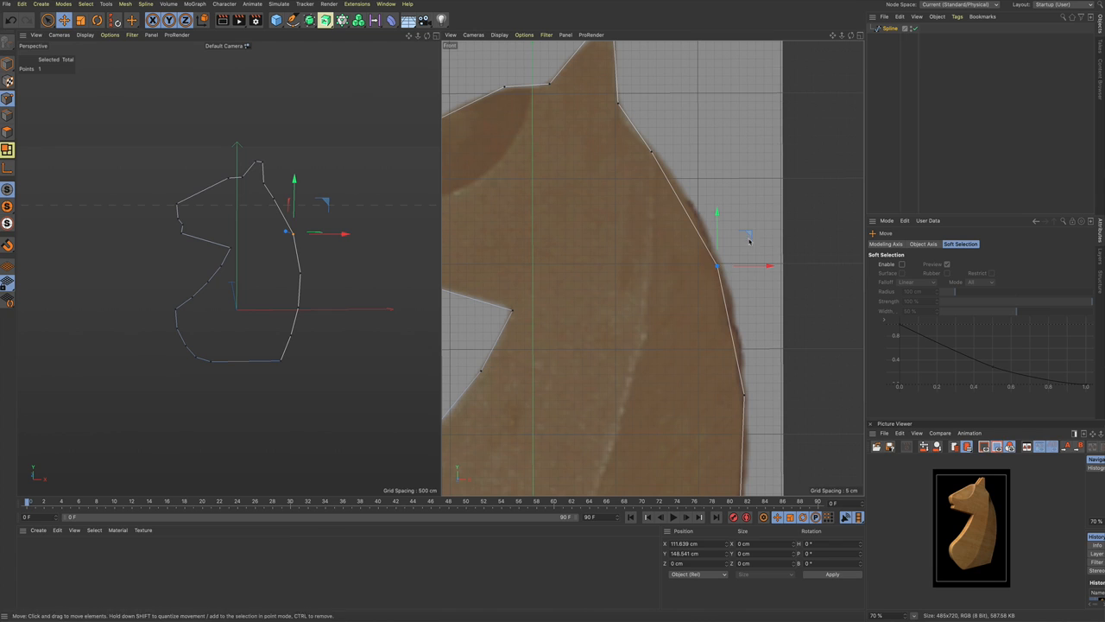
pyautogui.moveTo(722, 265); pyautogui.dragTo(723, 268)
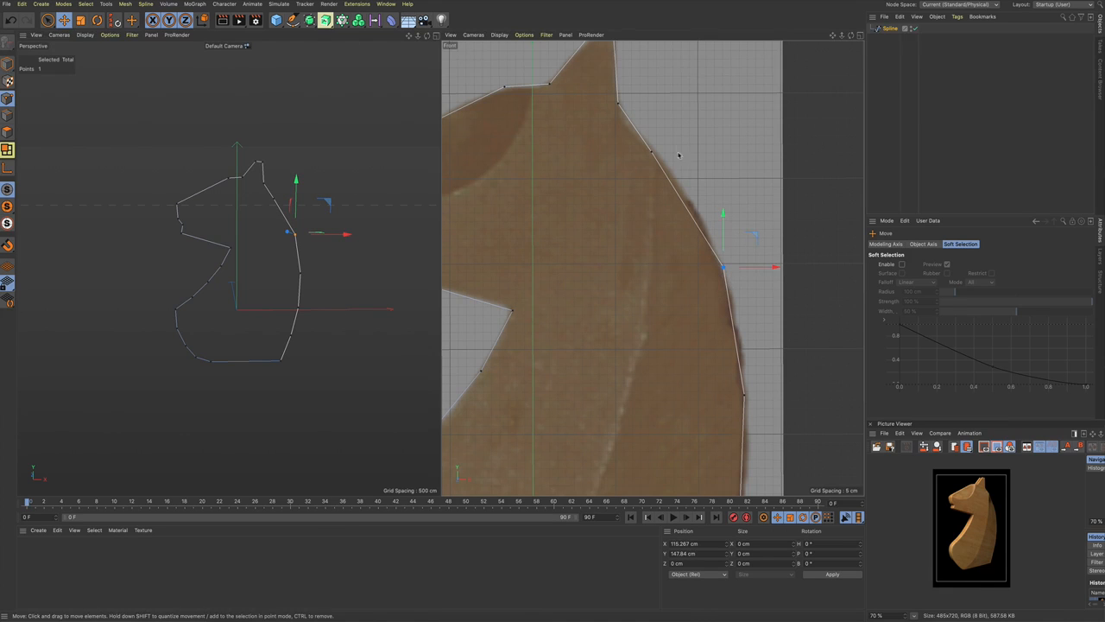
pyautogui.click(652, 152)
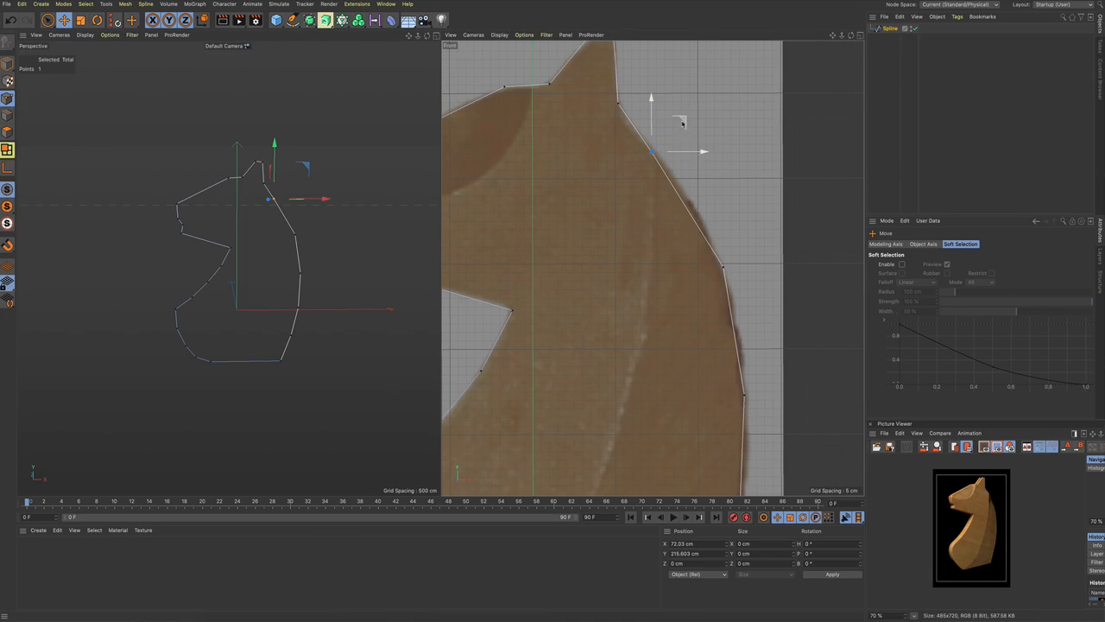
pyautogui.moveTo(686, 127); pyautogui.dragTo(687, 151)
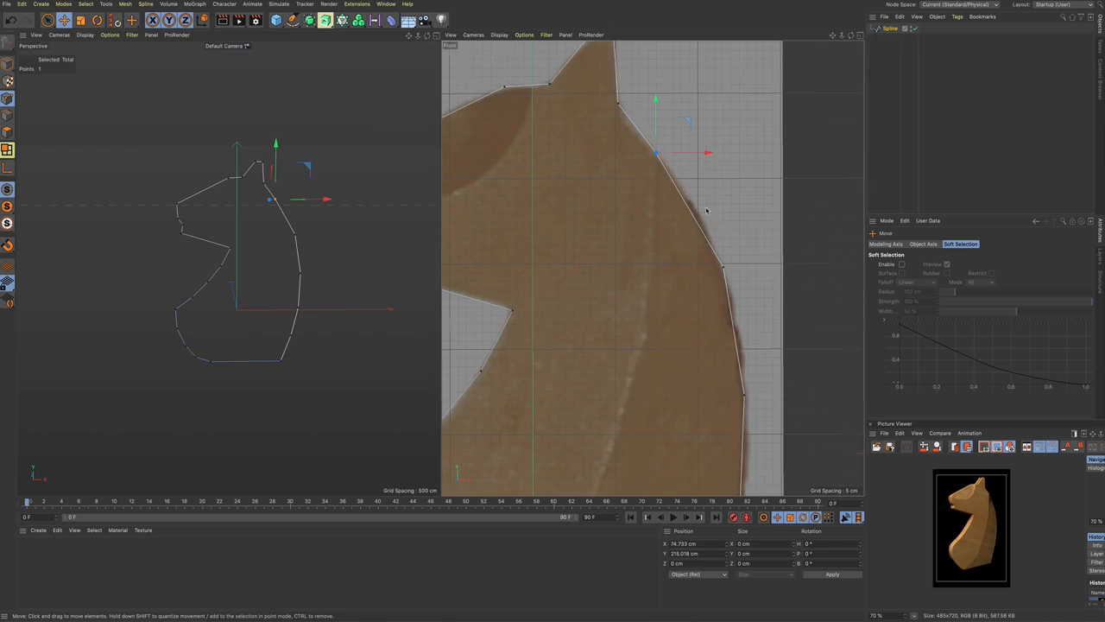
pyautogui.scroll(-3, 707, 210)
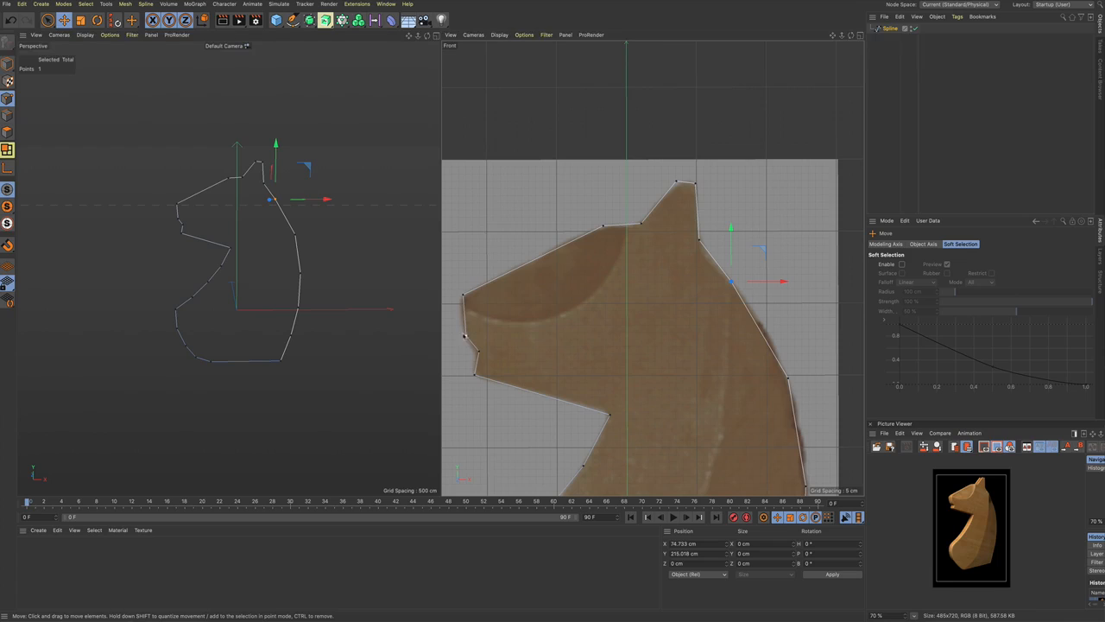
pyautogui.click(479, 352)
pyautogui.scroll(-4, 641, 295)
pyautogui.keyDown('alt'); pyautogui.moveTo(620, 418); pyautogui.dragTo(641, 272, button='middle'); pyautogui.keyUp('alt')
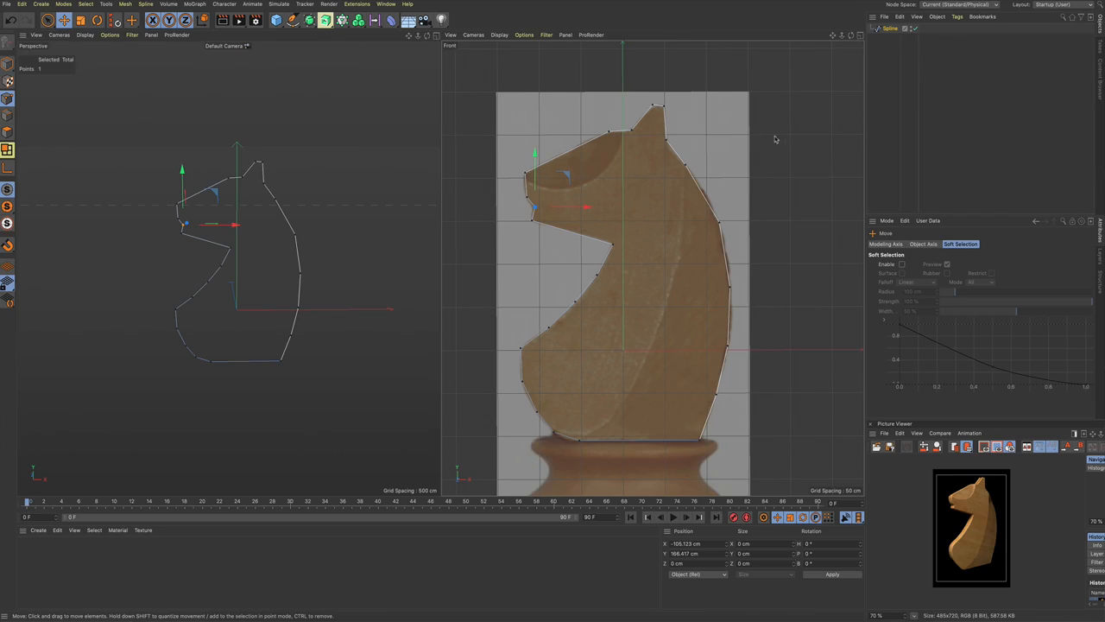
pyautogui.keyDown('alt'); pyautogui.moveTo(198, 221); pyautogui.dragTo(245, 224); pyautogui.keyUp('alt')
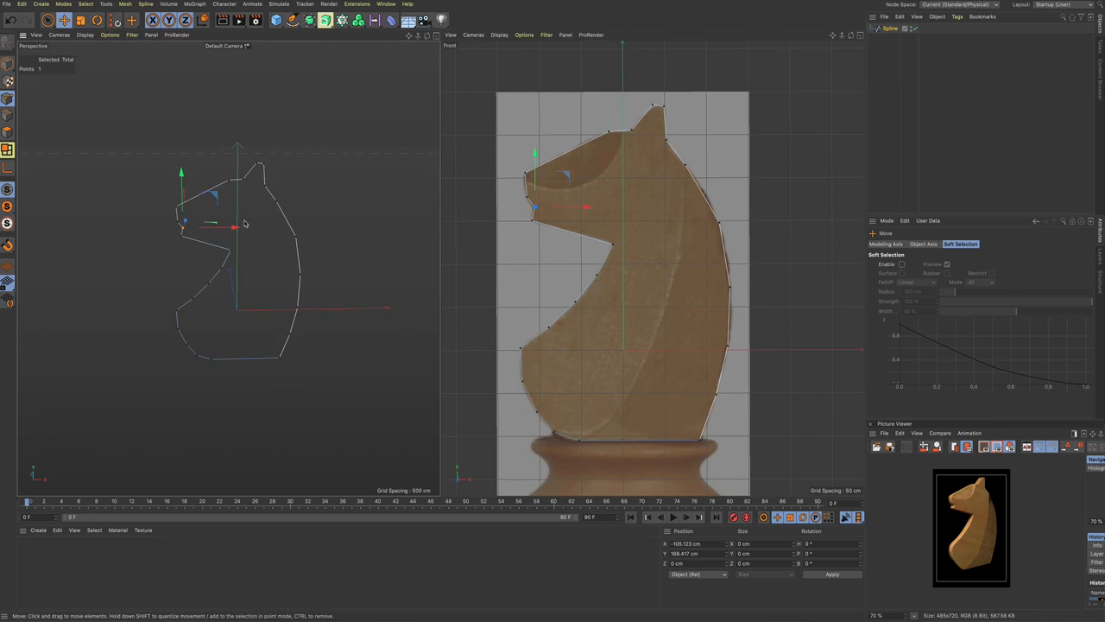
pyautogui.hotkey('alt', 'r')
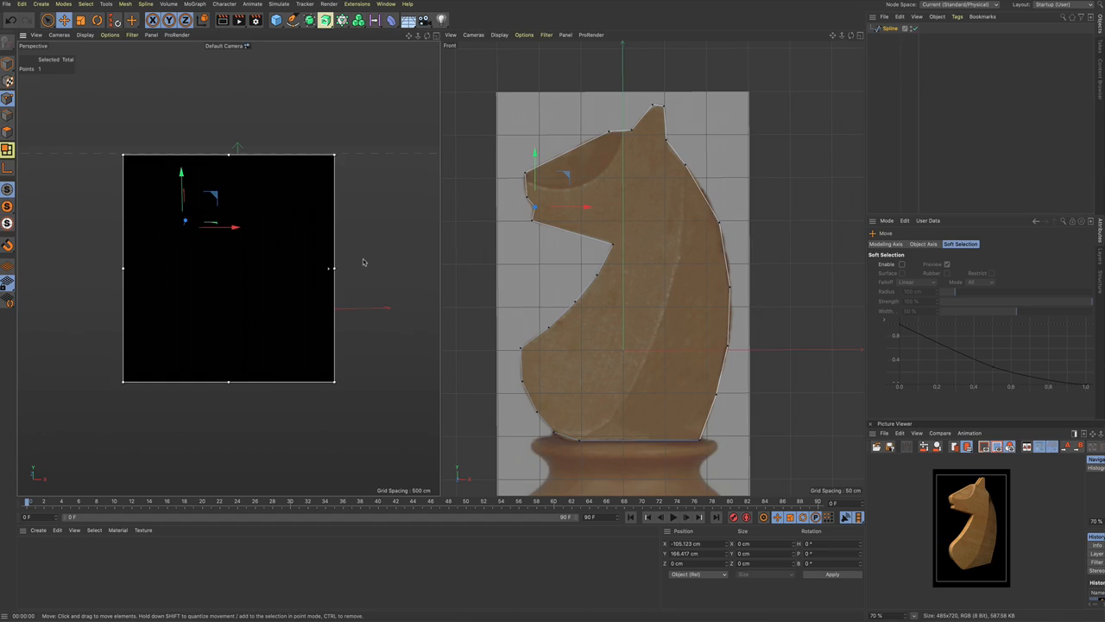
pyautogui.hotkey('alt', 'r')
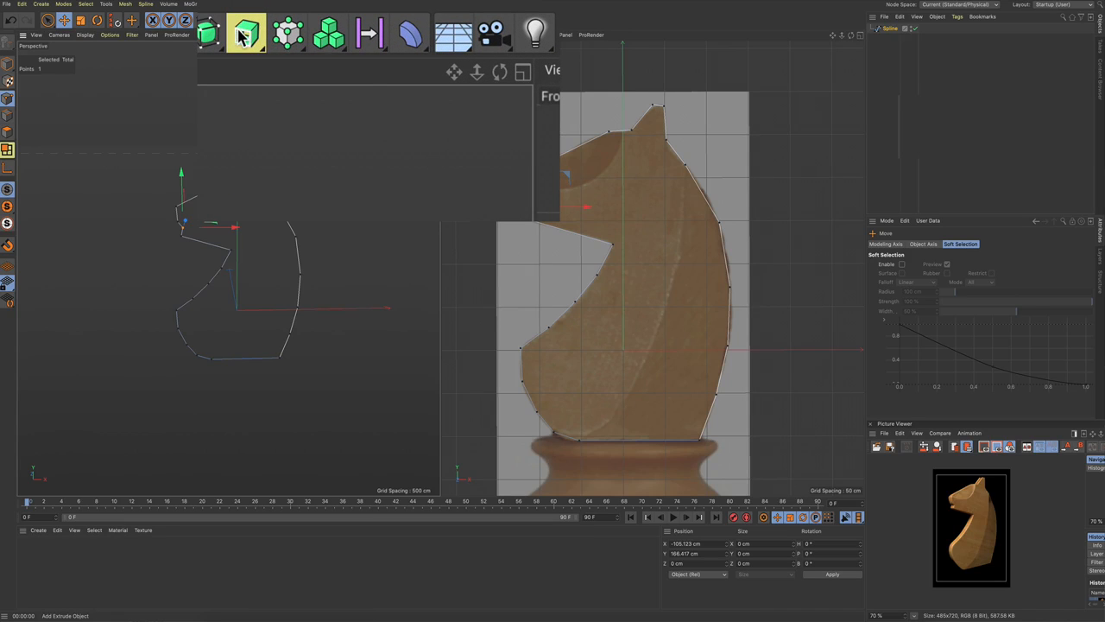
# Step: Add an Extrude generator as the parent of the knight spline, giving the outline thickness
pyautogui.click(242, 35)
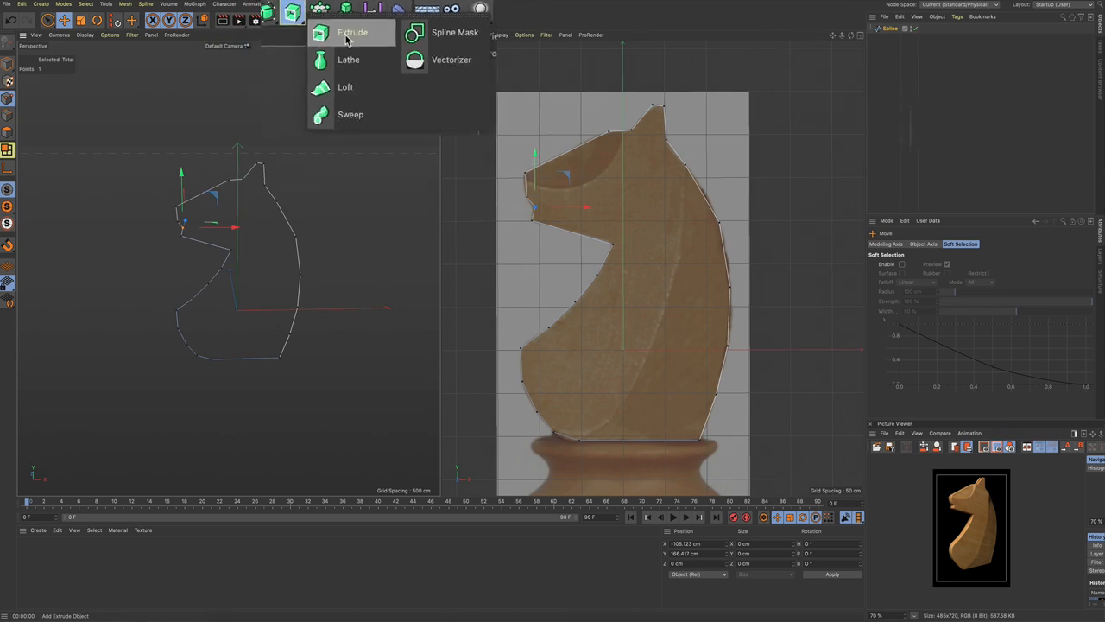
pyautogui.click(328, 71)
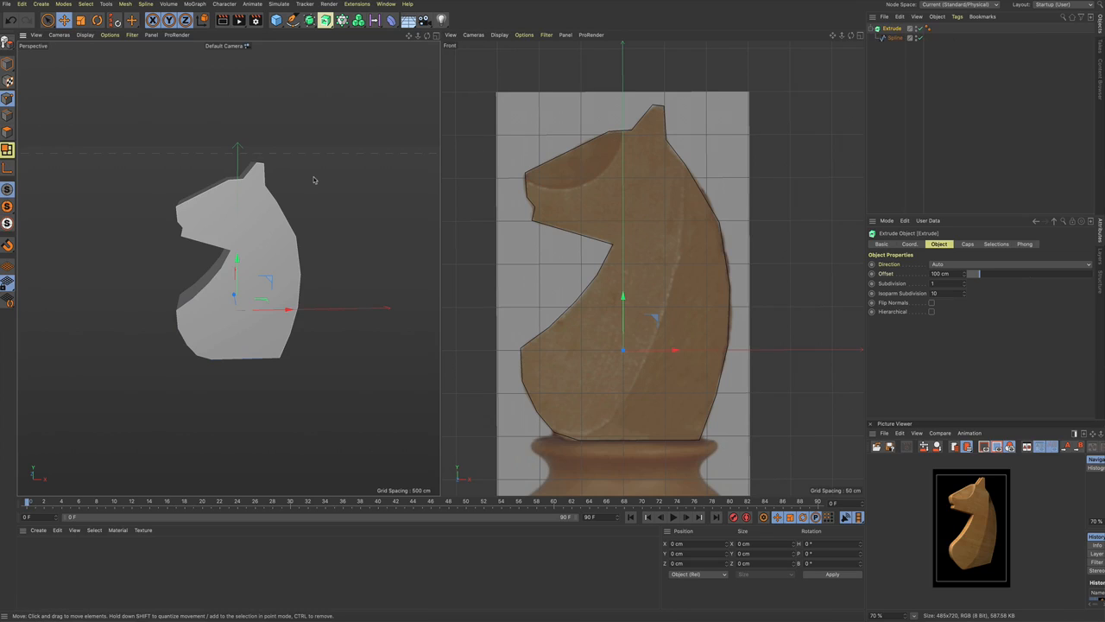
pyautogui.keyDown('alt'); pyautogui.moveTo(294, 217); pyautogui.dragTo(269, 266); pyautogui.keyUp('alt')
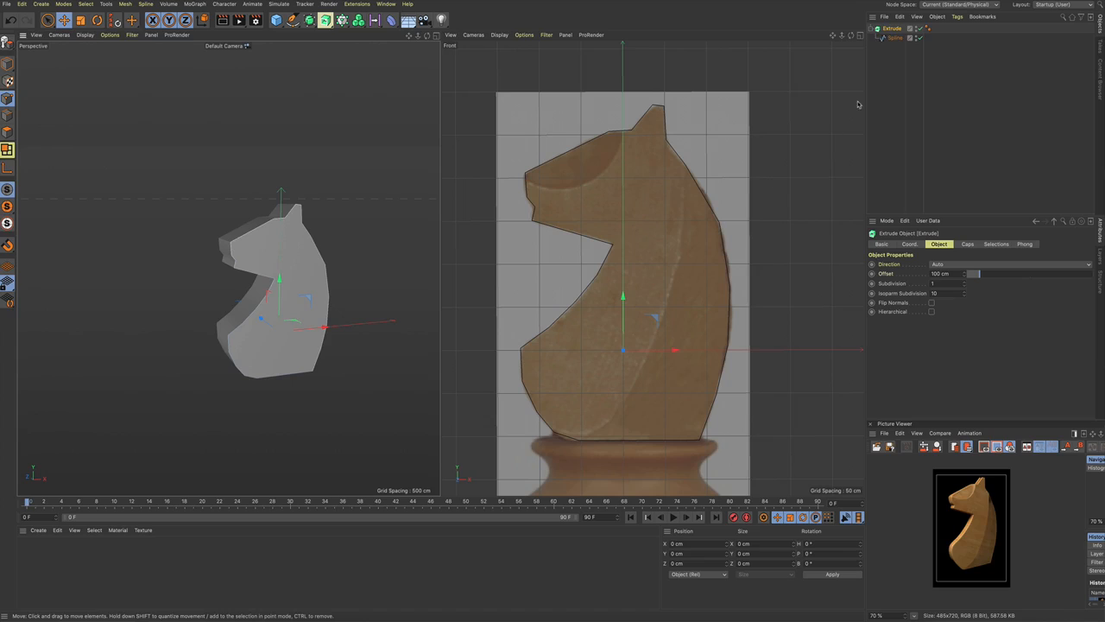
# Step: Reselect the spline inside the Extrude and nudge its upper back point outward to about X 116.2 cm, finally deselecting it
pyautogui.click(895, 38)
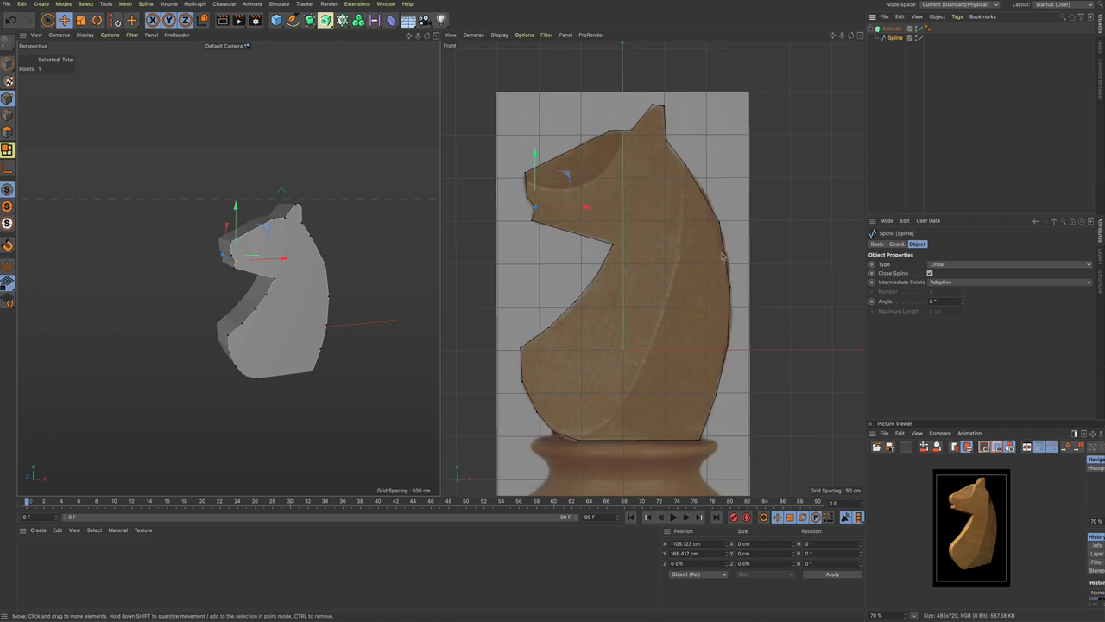
pyautogui.click(717, 223)
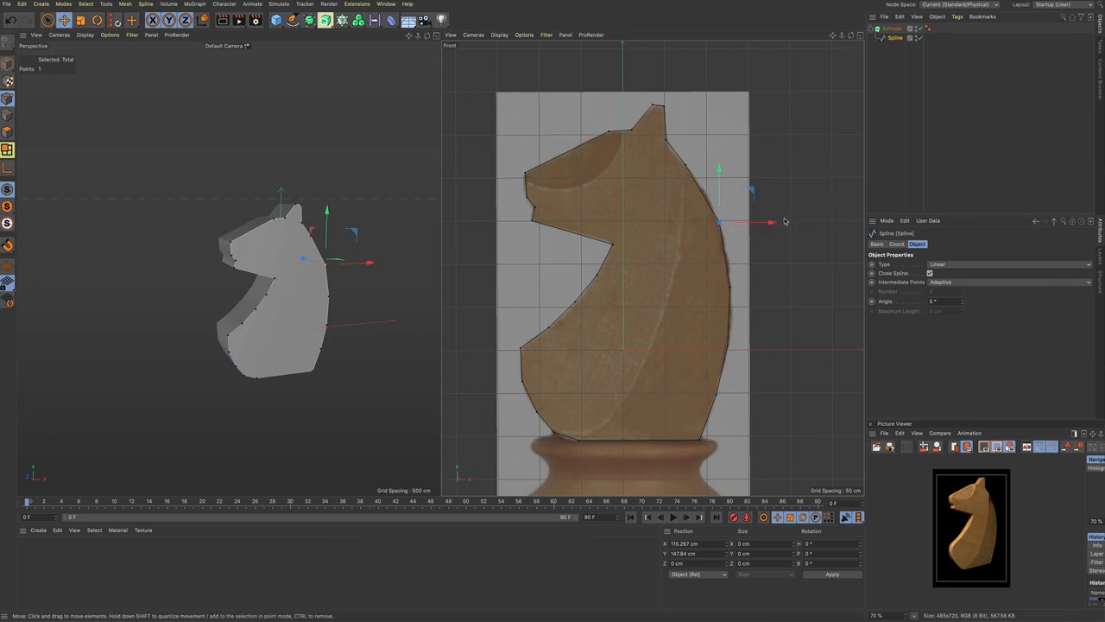
pyautogui.moveTo(769, 229)
pyautogui.mouseDown()
pyautogui.moveTo(785, 222)
pyautogui.moveTo(771, 235)
pyautogui.mouseUp()
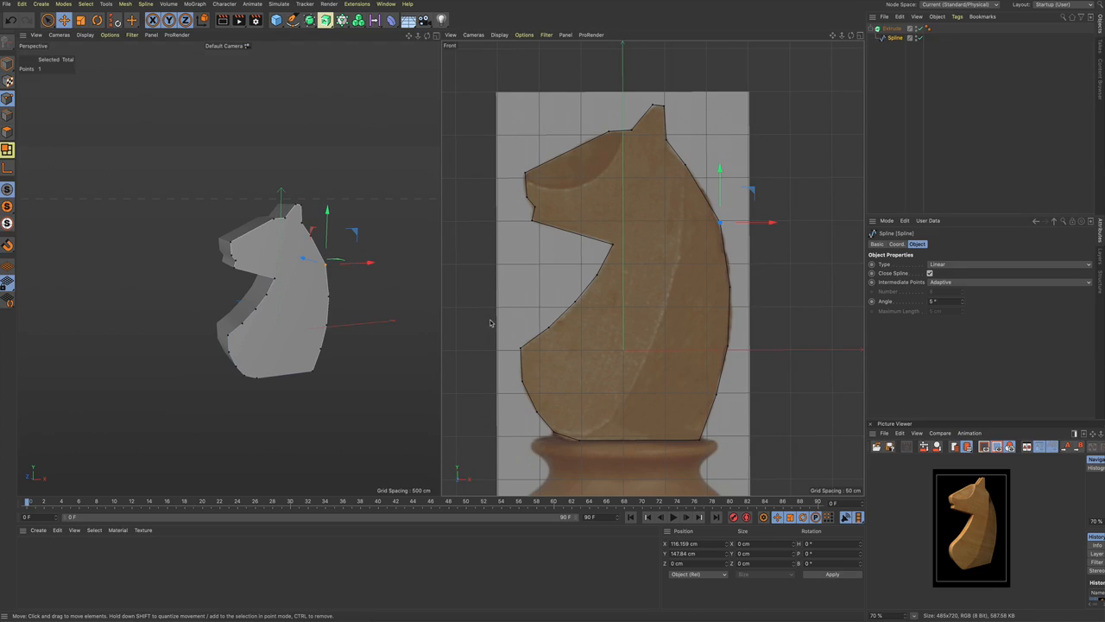
pyautogui.keyDown('alt'); pyautogui.moveTo(335, 312); pyautogui.dragTo(360, 321); pyautogui.keyUp('alt')
pyautogui.click(360, 320)
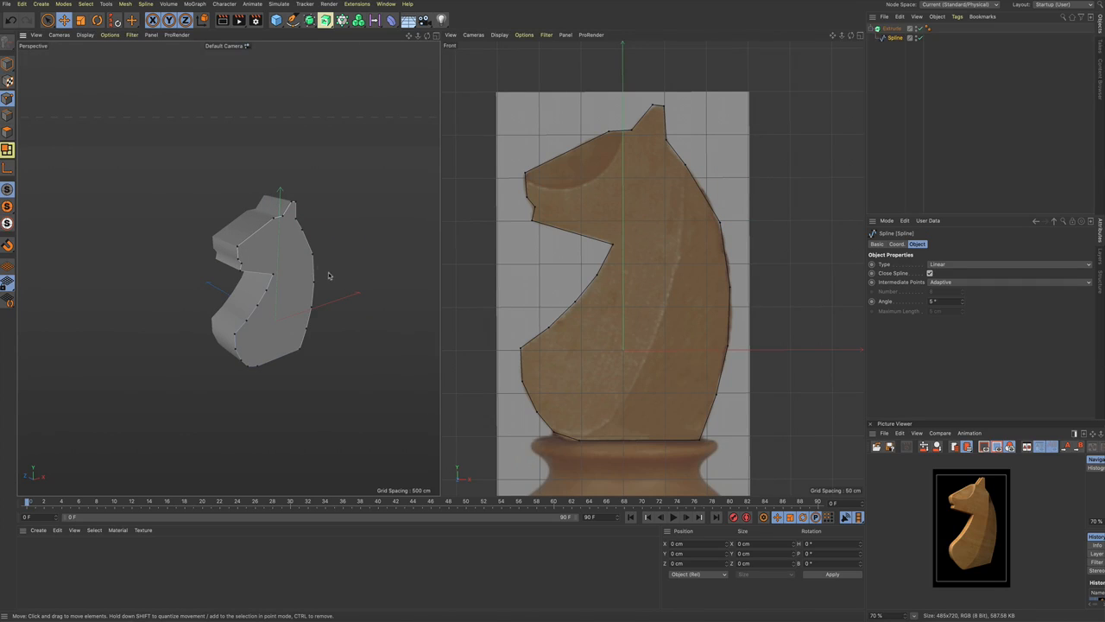
# Step: Set the Extrude object's Offset to 0 cm so the knight is a flat shape
pyautogui.keyDown('alt'); pyautogui.moveTo(335, 271); pyautogui.dragTo(328, 257); pyautogui.keyUp('alt')
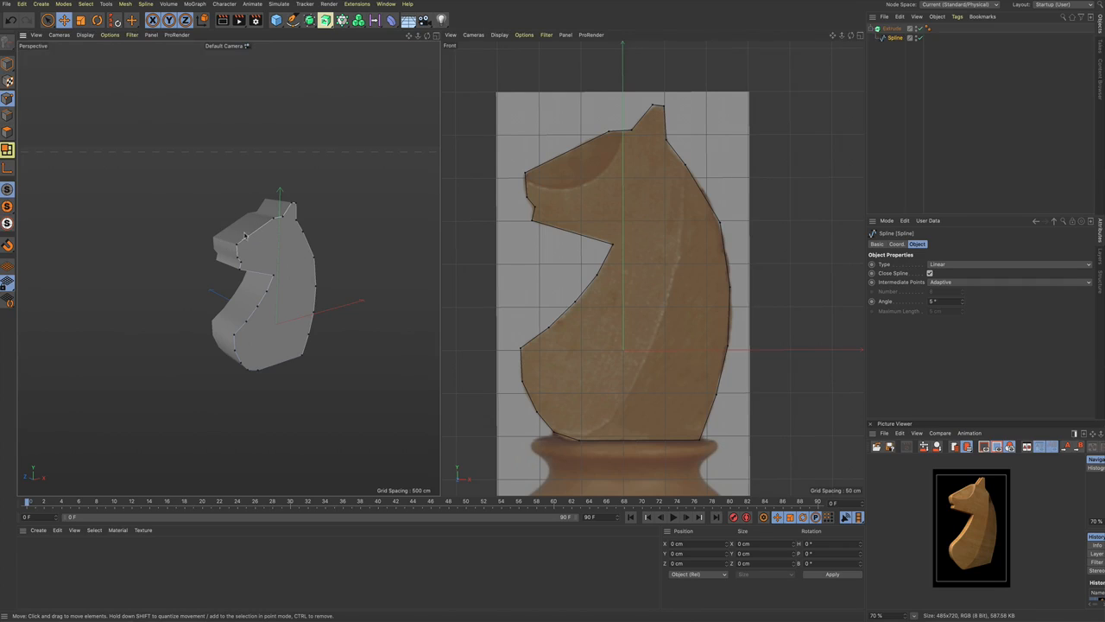
pyautogui.keyDown('alt'); pyautogui.moveTo(249, 244); pyautogui.dragTo(169, 231); pyautogui.keyUp('alt')
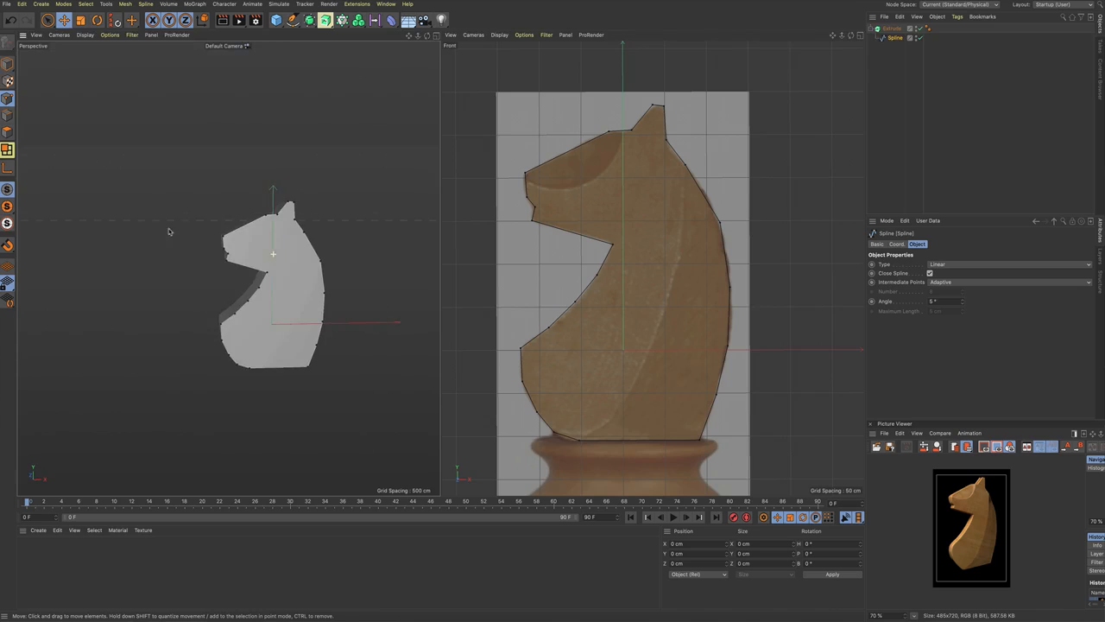
pyautogui.keyDown('alt'); pyautogui.moveTo(257, 271); pyautogui.dragTo(279, 245); pyautogui.keyUp('alt')
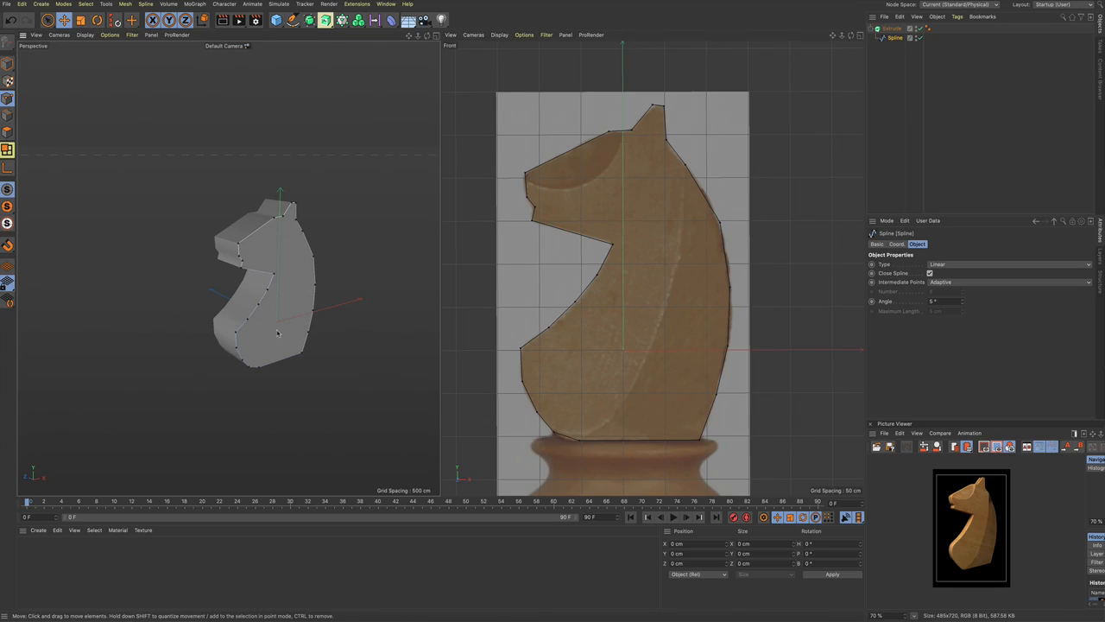
pyautogui.keyDown('alt'); pyautogui.moveTo(301, 306); pyautogui.dragTo(293, 279); pyautogui.keyUp('alt')
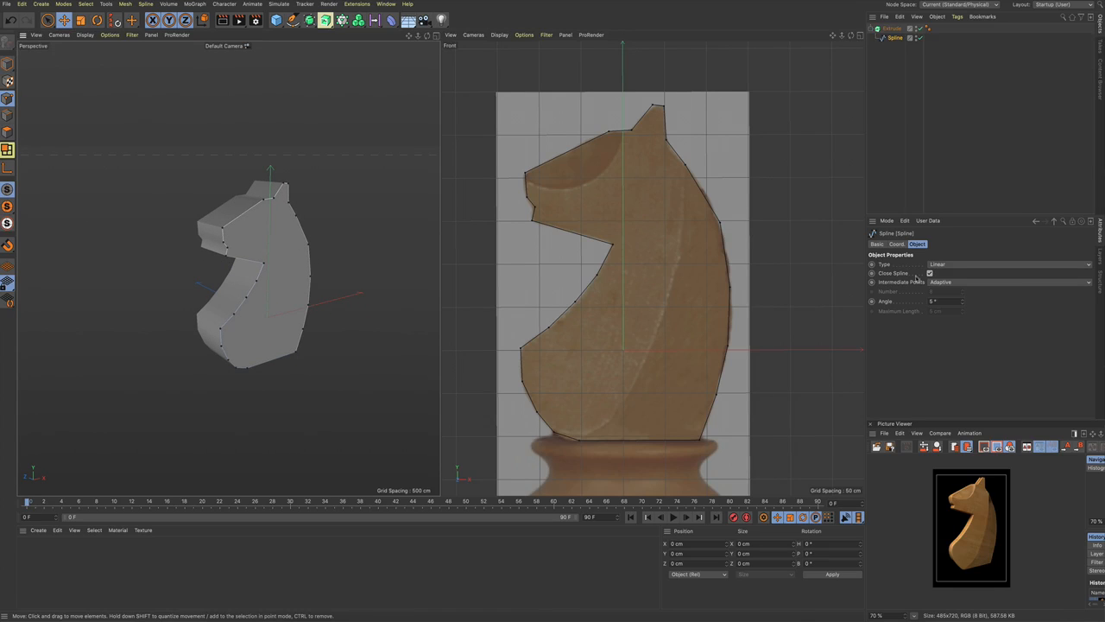
pyautogui.click(896, 30)
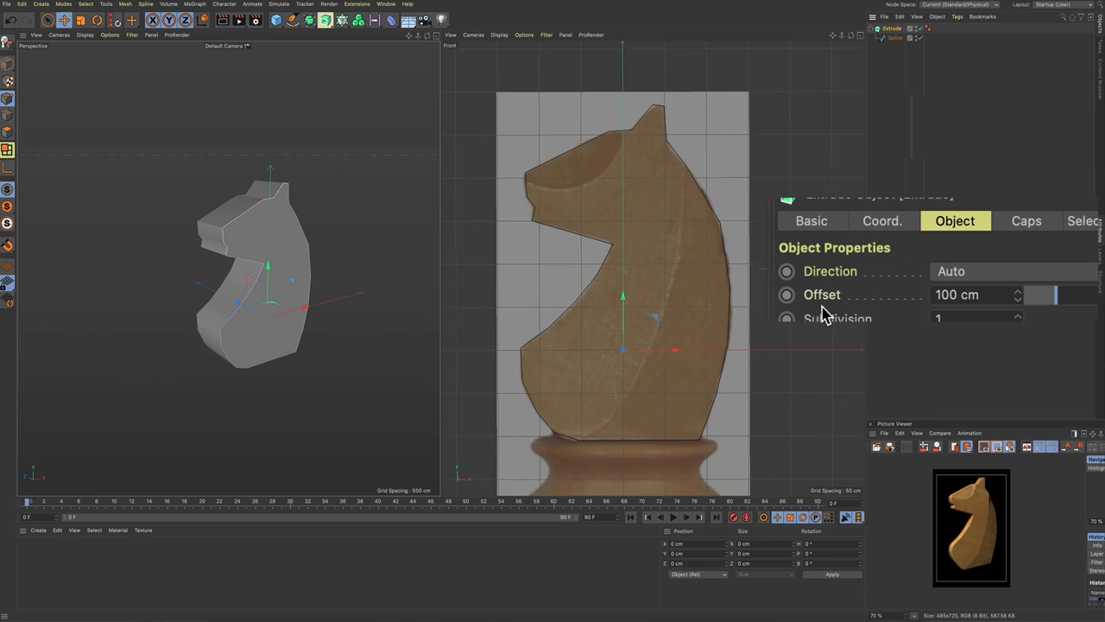
pyautogui.moveTo(1057, 297)
pyautogui.mouseDown()
pyautogui.moveTo(1097, 297)
pyautogui.moveTo(1059, 297)
pyautogui.mouseUp()
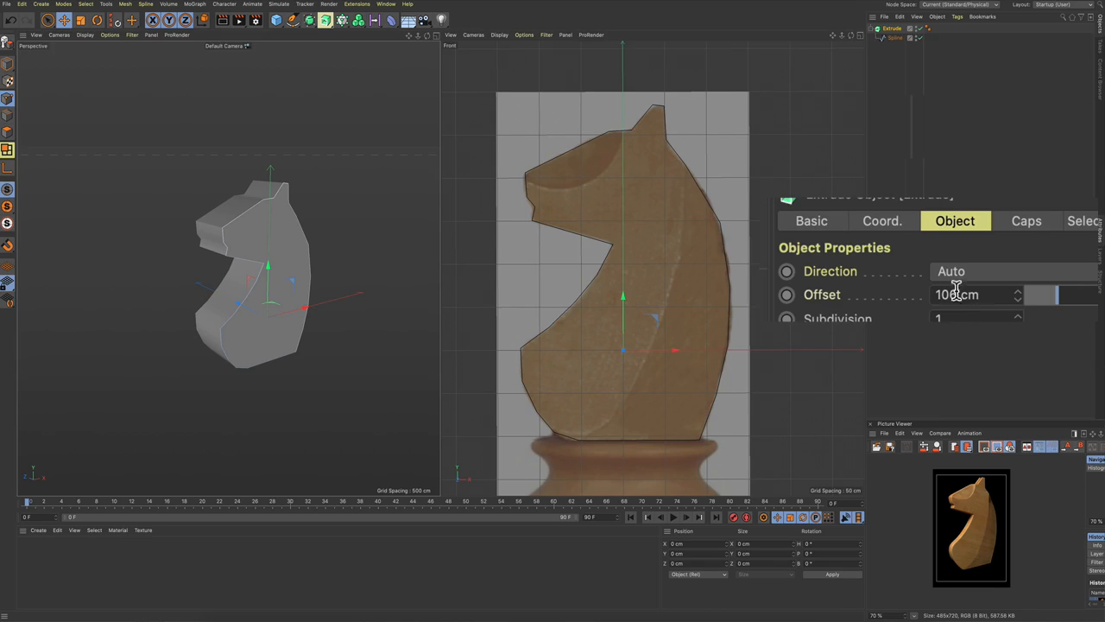
pyautogui.moveTo(982, 294); pyautogui.dragTo(850, 285)
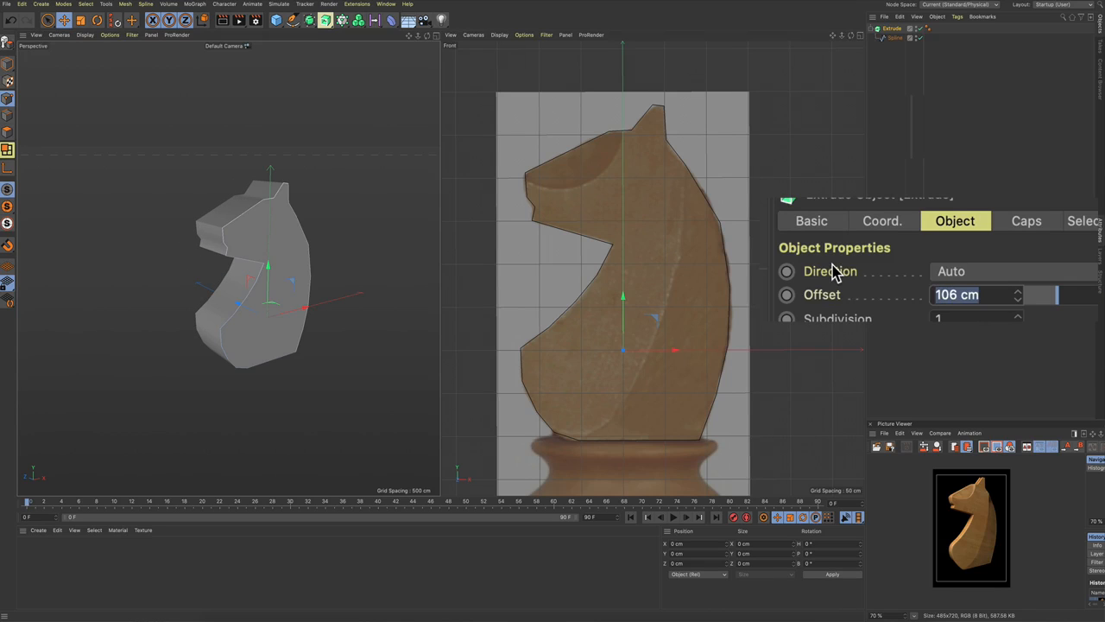
pyautogui.write('0')
pyautogui.press('Return')
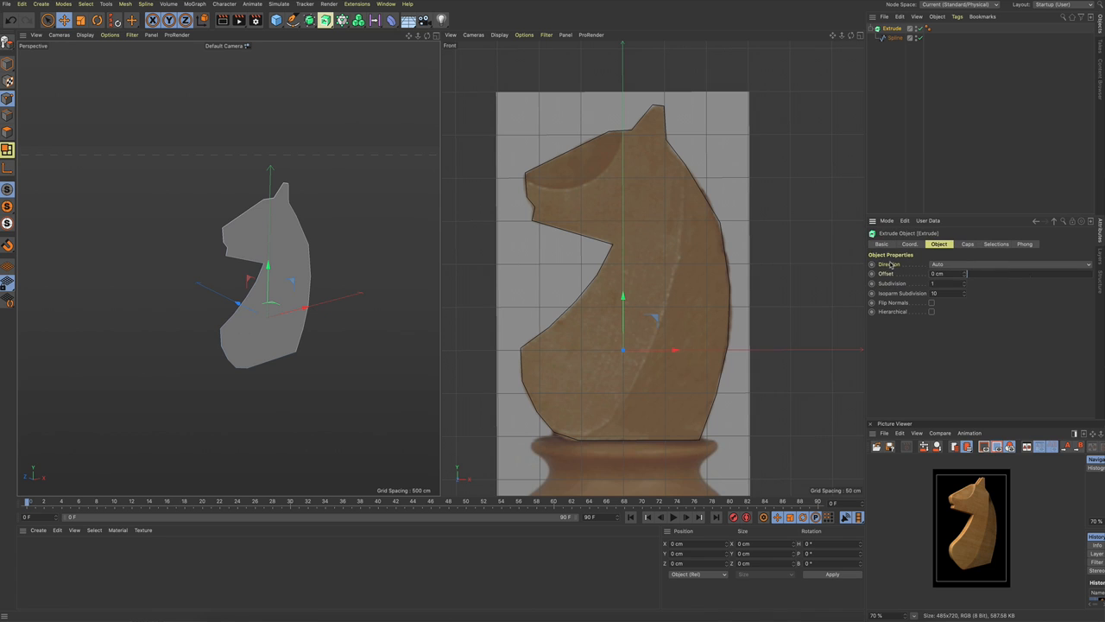
# Step: Try converting the Extrude with Current State to Object and undo the conversion
pyautogui.keyDown('alt'); pyautogui.moveTo(333, 259); pyautogui.dragTo(299, 231); pyautogui.keyUp('alt')
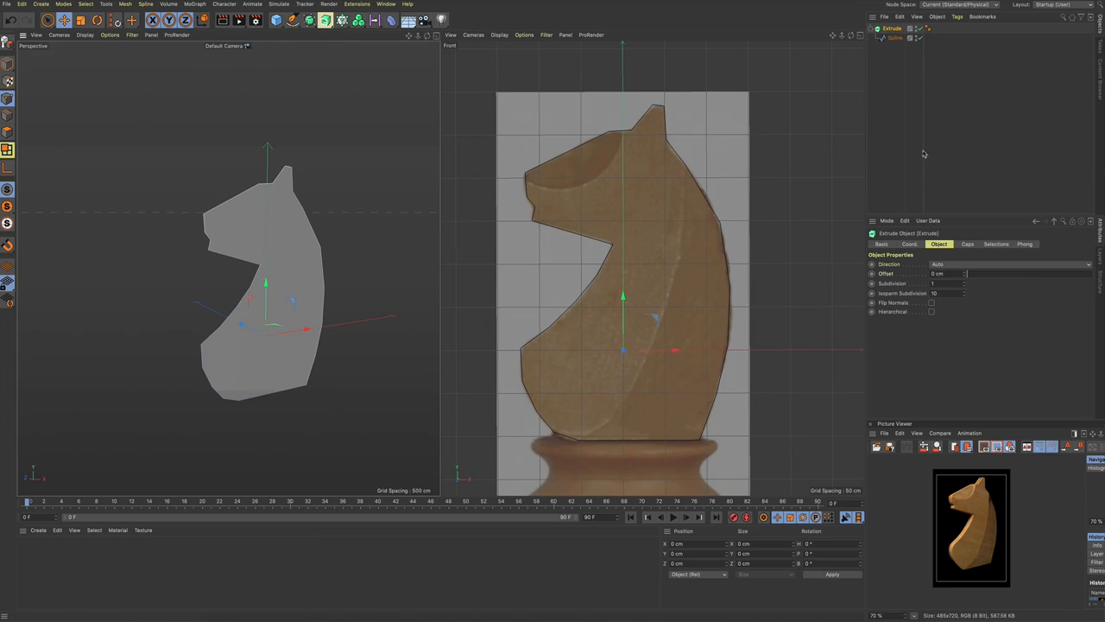
pyautogui.rightClick(894, 31)
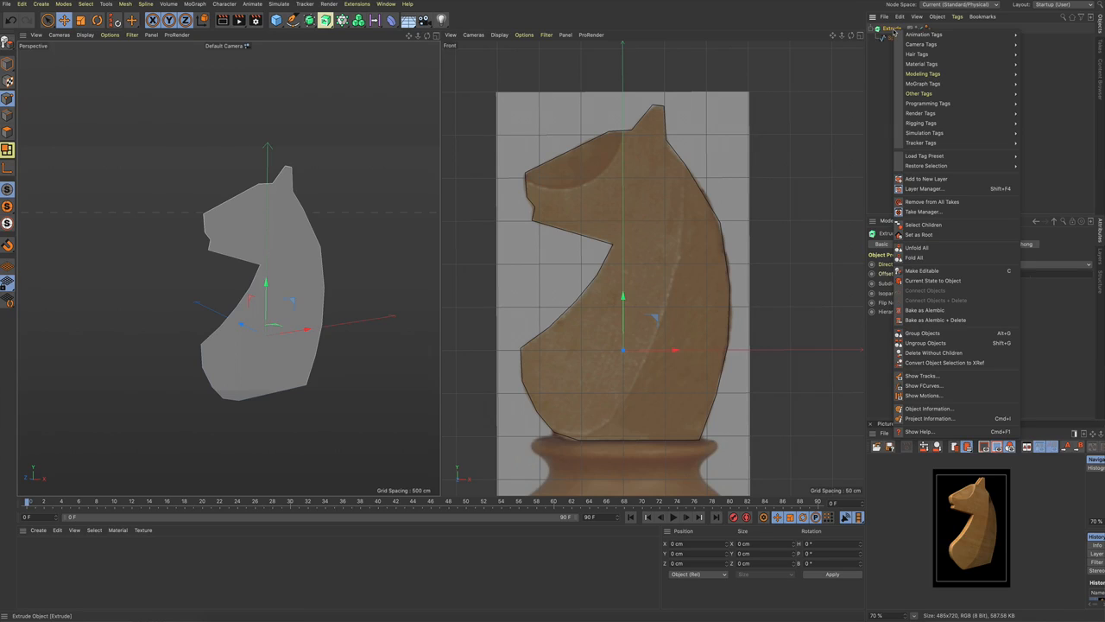
pyautogui.click(938, 281)
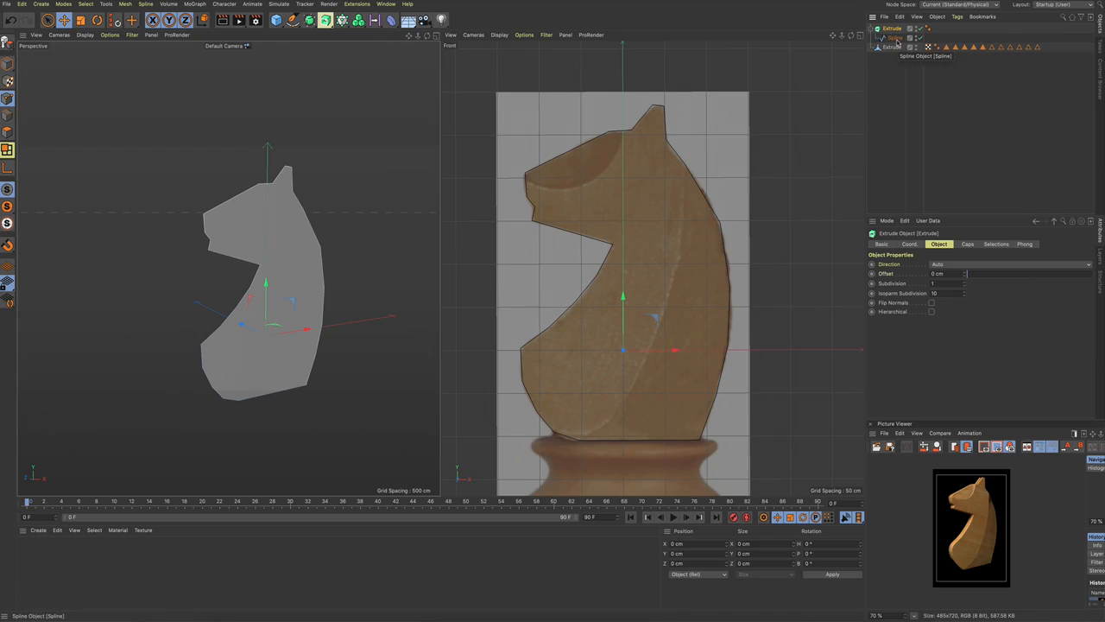
pyautogui.hotkey('ctrl', 'z')
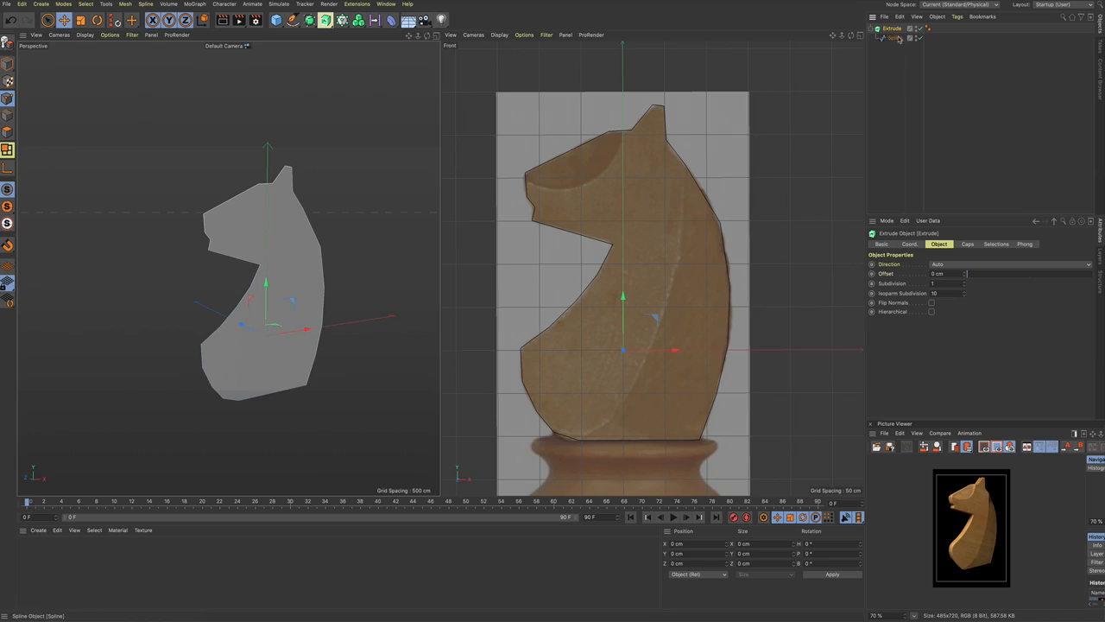
# Step: Make the Extrude object editable and delete all of its selection tags
pyautogui.click(903, 115)
pyautogui.press('c')
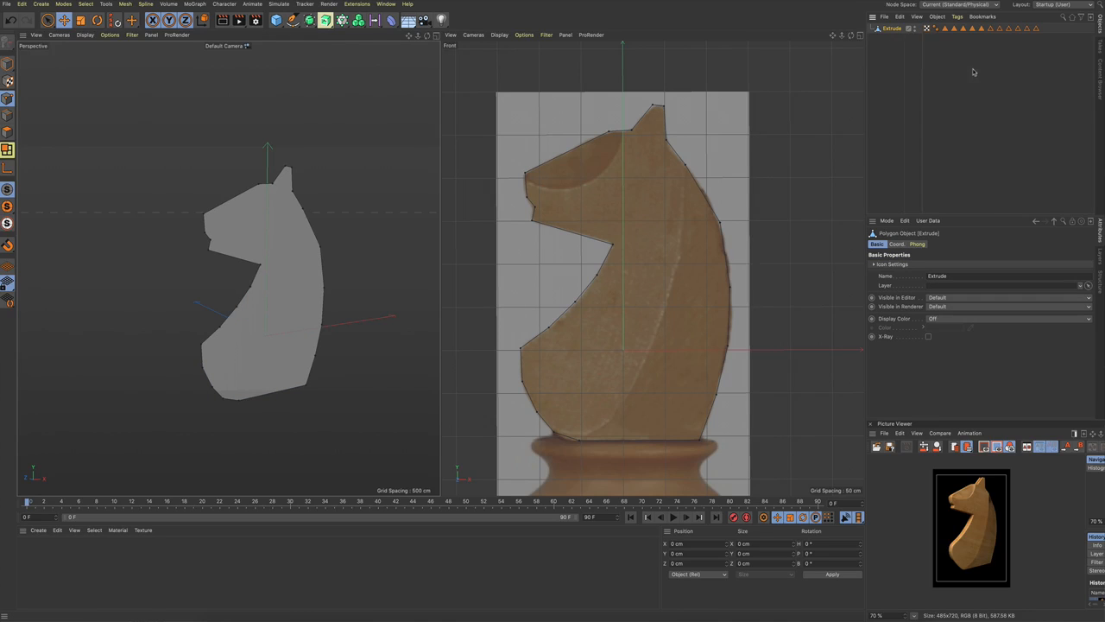
pyautogui.moveTo(1043, 58); pyautogui.dragTo(942, 24)
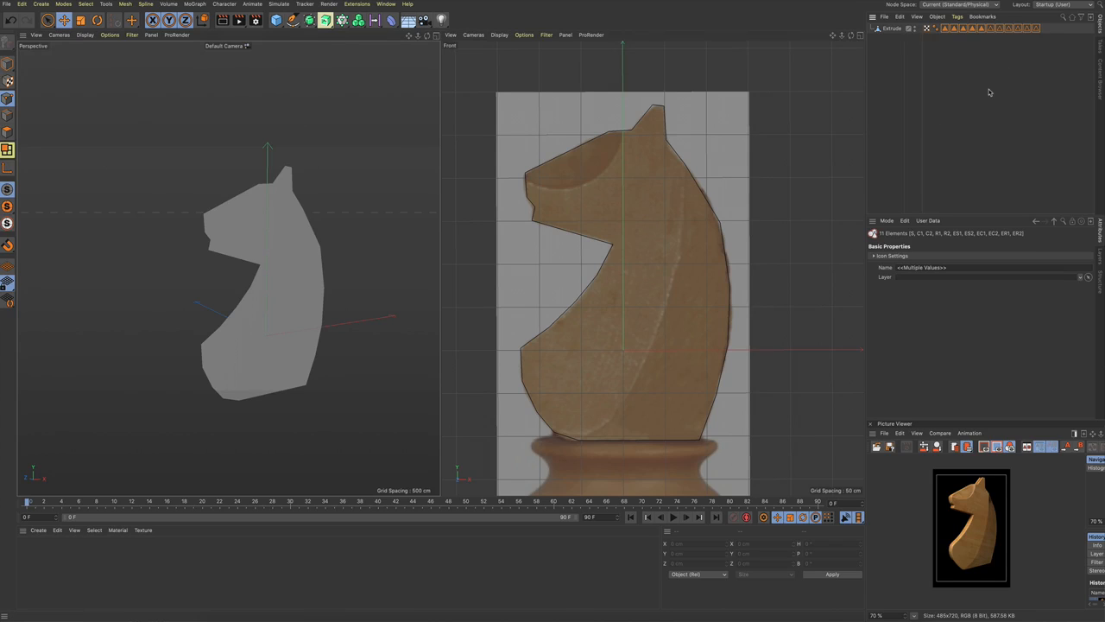
pyautogui.press('Delete')
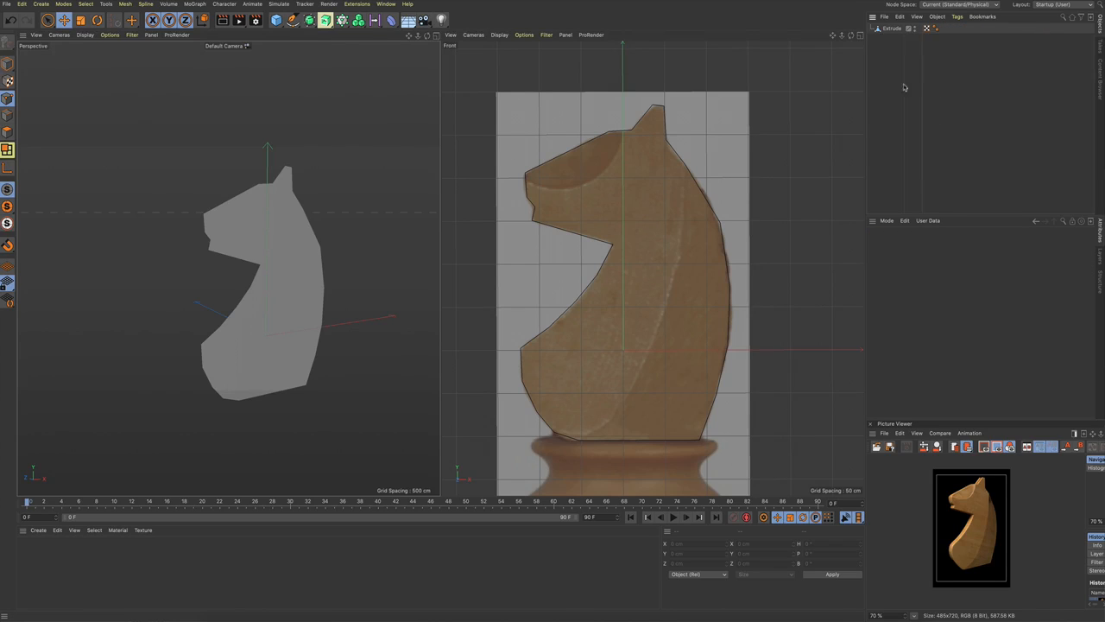
# Step: Rename the Extrude polygon object as knight
pyautogui.click(891, 31)
pyautogui.doubleClick(891, 31)
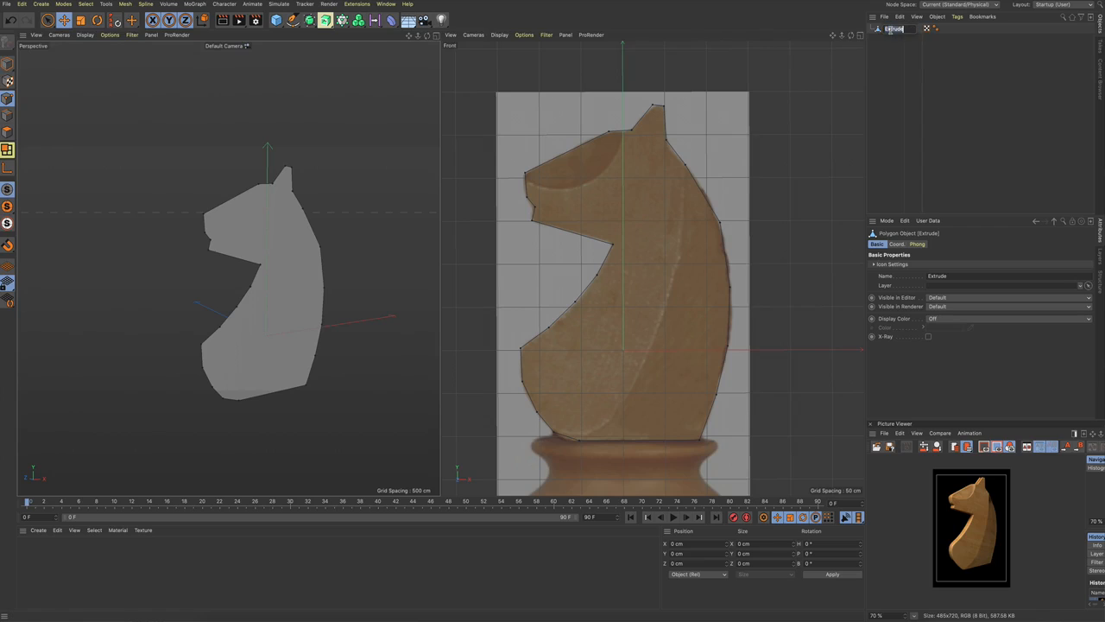
pyautogui.write('Knight')
pyautogui.press('Return')
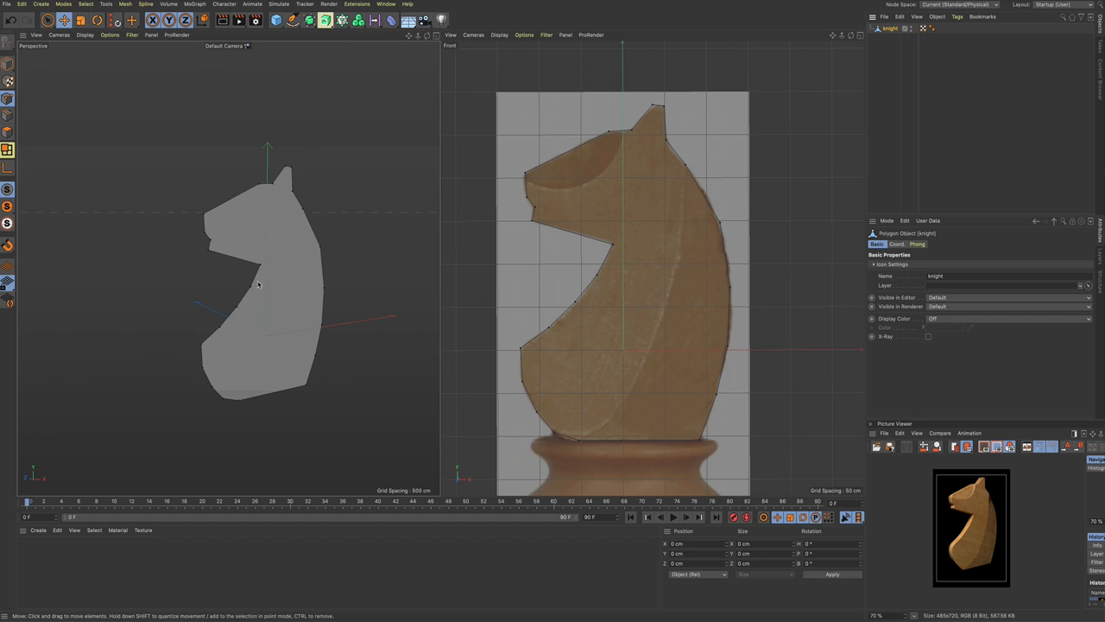
# Step: Add a Subdivision Surface as the parent of the knight object and inspect the smoothed shape
pyautogui.keyDown('alt'); pyautogui.moveTo(259, 288); pyautogui.dragTo(360, 269); pyautogui.keyUp('alt')
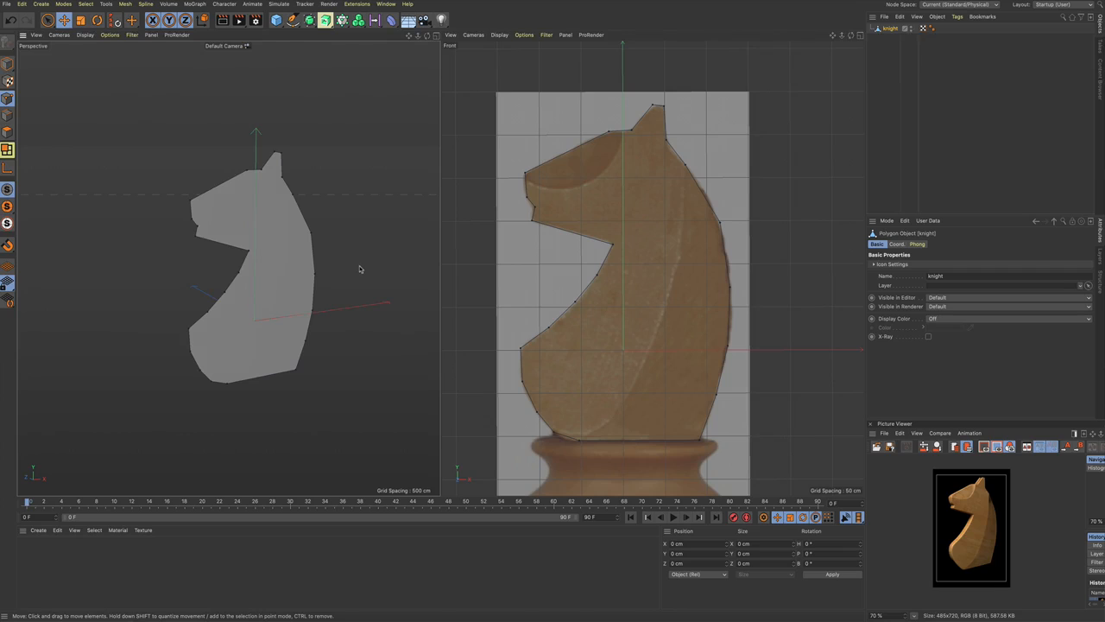
pyautogui.scroll(5, 251, 235)
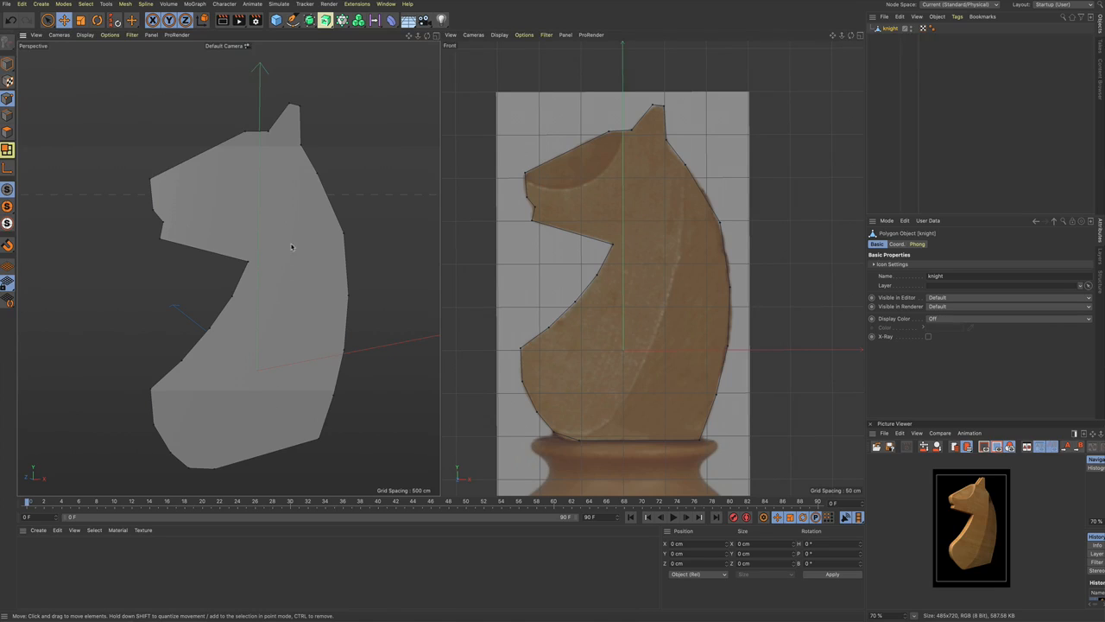
pyautogui.scroll(-4, 292, 249)
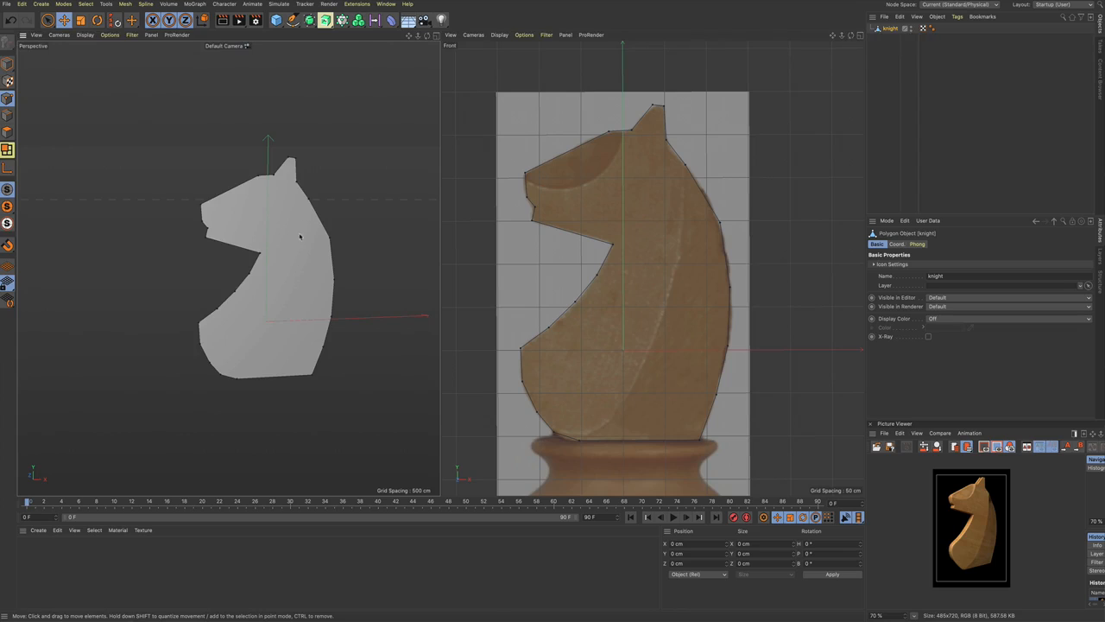
pyautogui.keyDown('alt'); pyautogui.moveTo(292, 241); pyautogui.dragTo(302, 246); pyautogui.keyUp('alt')
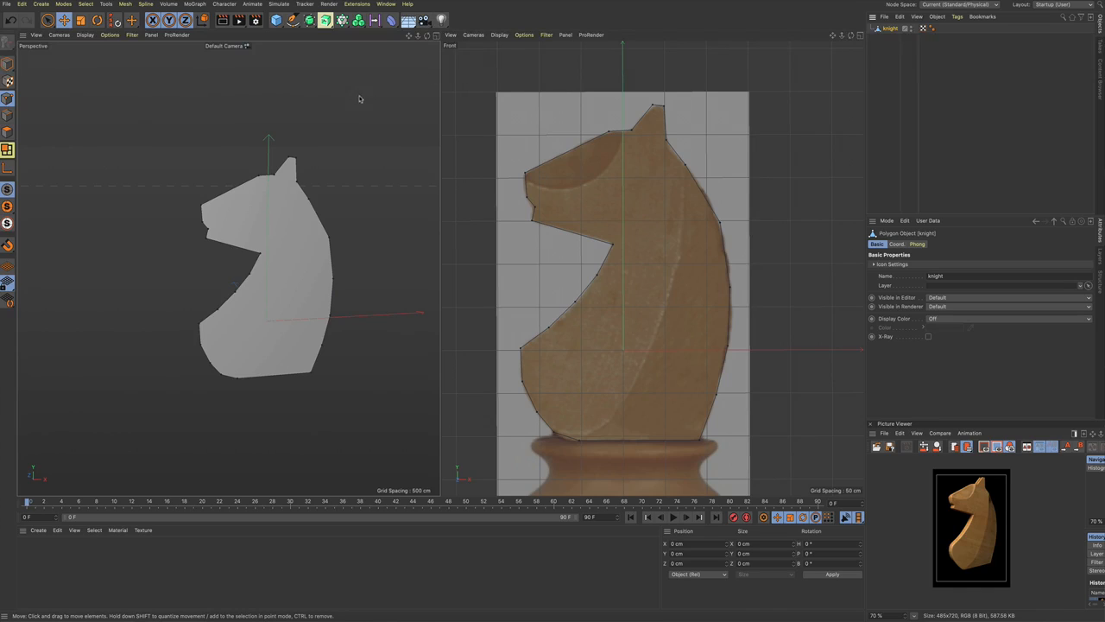
pyautogui.keyDown('alt'); pyautogui.click(309, 21); pyautogui.keyUp('alt')
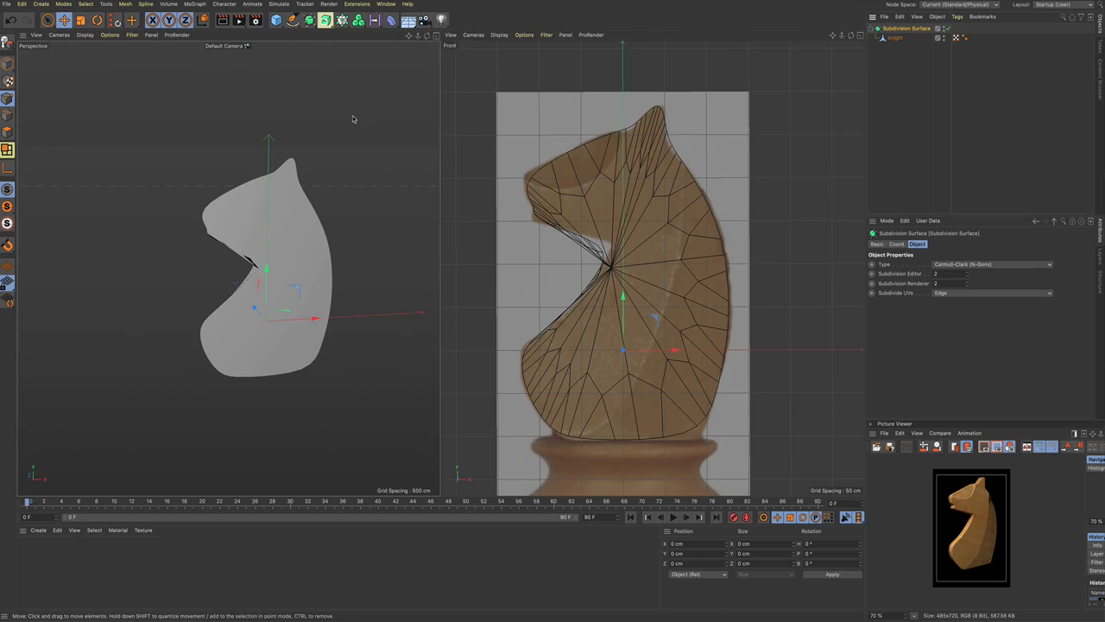
pyautogui.keyDown('alt'); pyautogui.moveTo(304, 249); pyautogui.dragTo(284, 234); pyautogui.keyUp('alt')
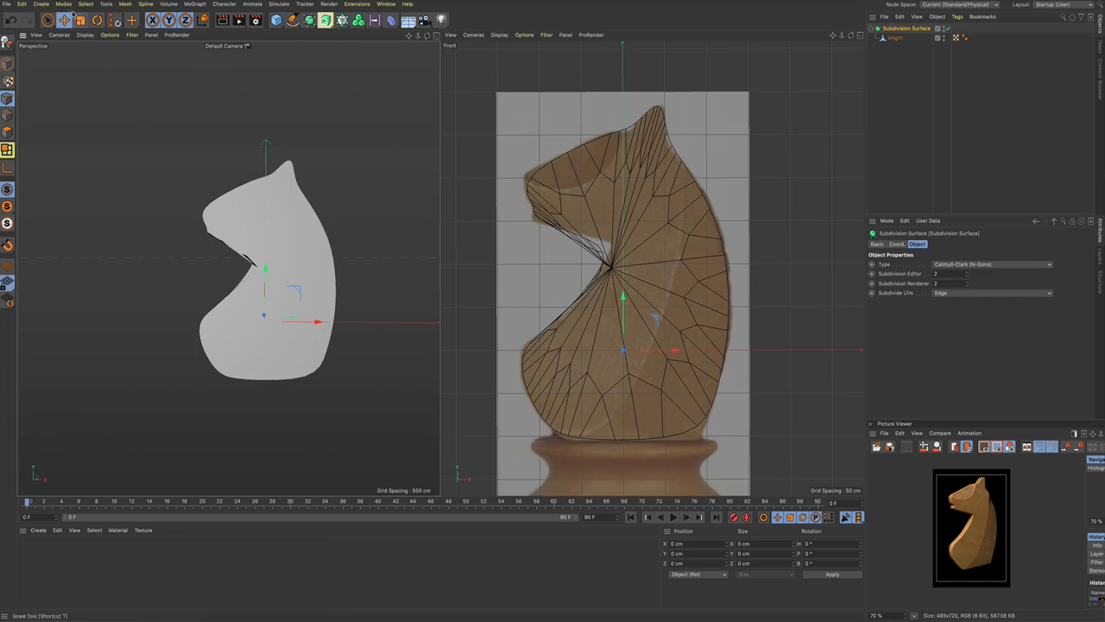
# Step: Set the perspective view's shading to Constant Shading (Lines) and inspect the subdivided knight's topology
pyautogui.click(85, 36)
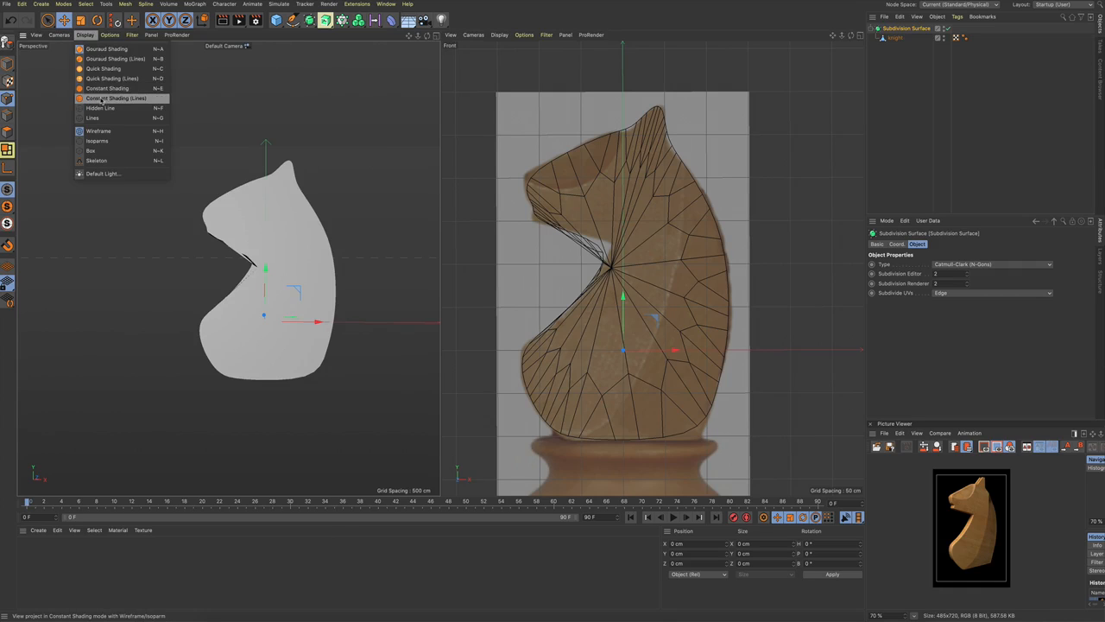
pyautogui.click(103, 98)
pyautogui.scroll(3, 257, 284)
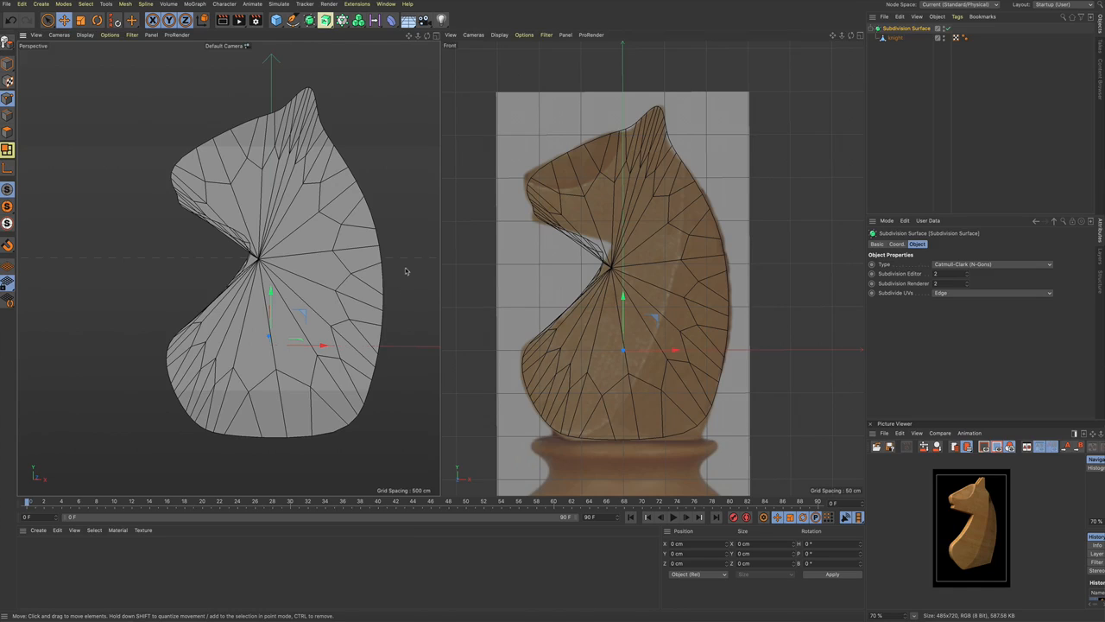
pyautogui.scroll(-3, 402, 263)
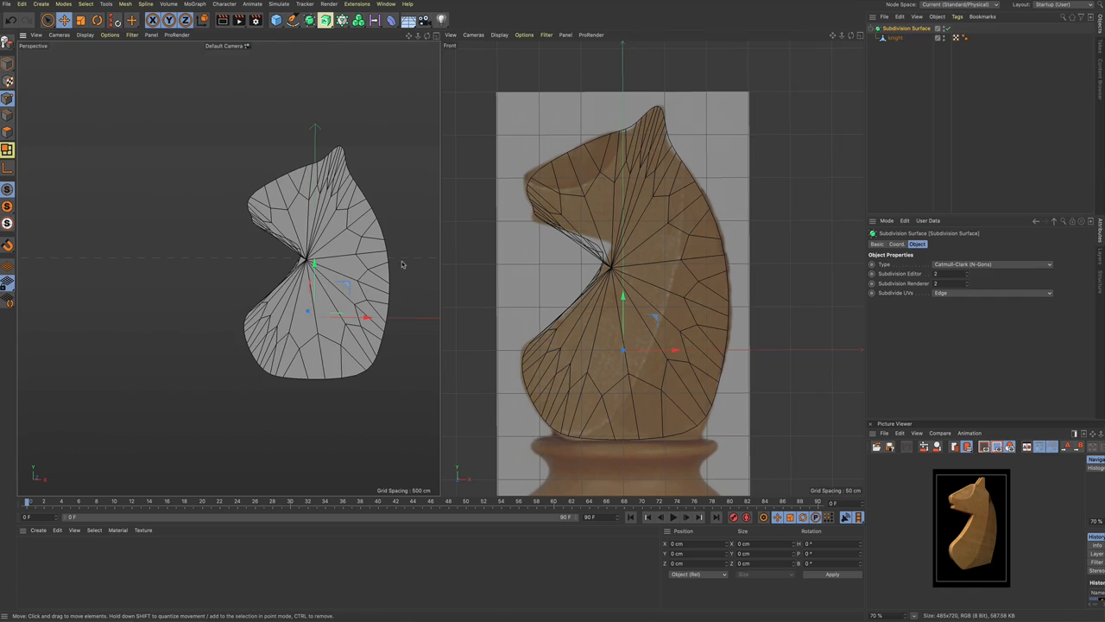
pyautogui.keyDown('alt'); pyautogui.moveTo(402, 263); pyautogui.dragTo(348, 267); pyautogui.keyUp('alt')
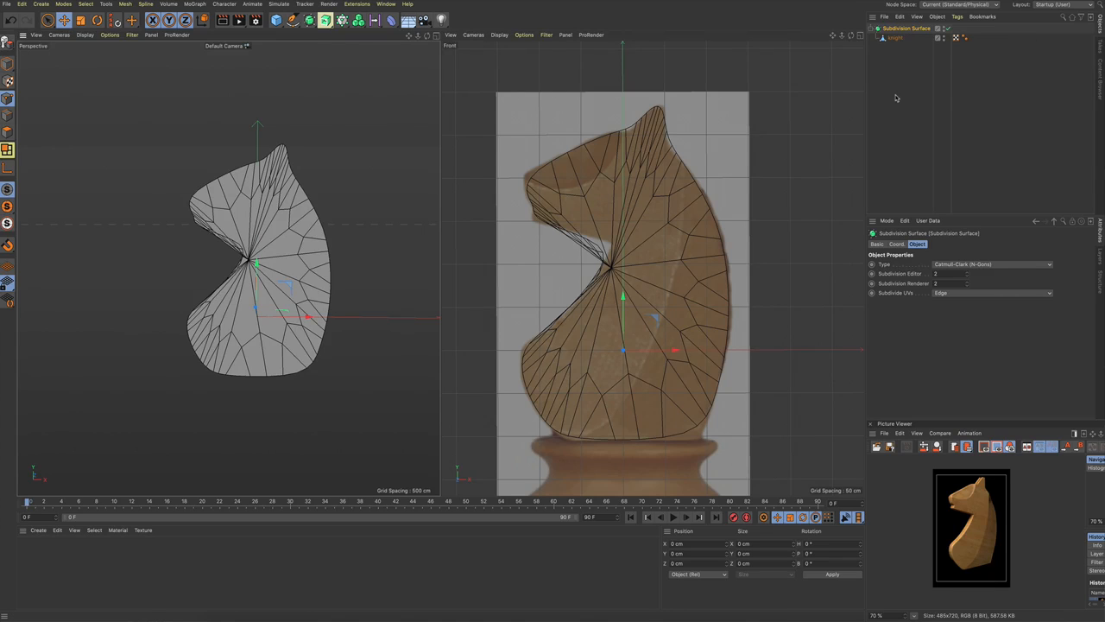
# Step: Disable the Subdivision Surface and select the knight object beneath it for editing
pyautogui.press('q')
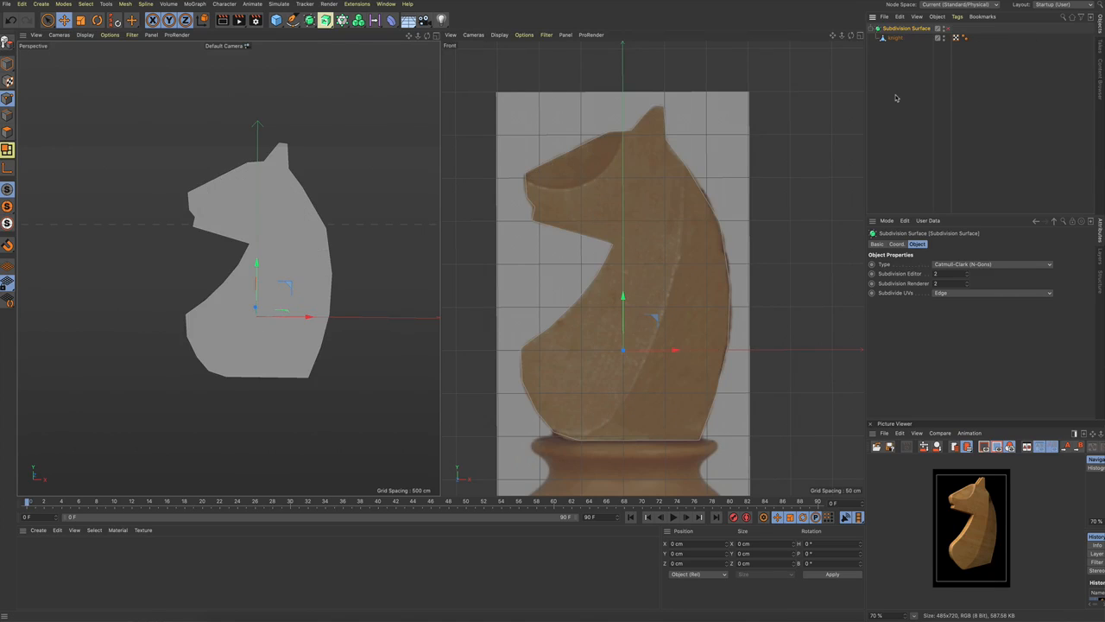
pyautogui.click(895, 38)
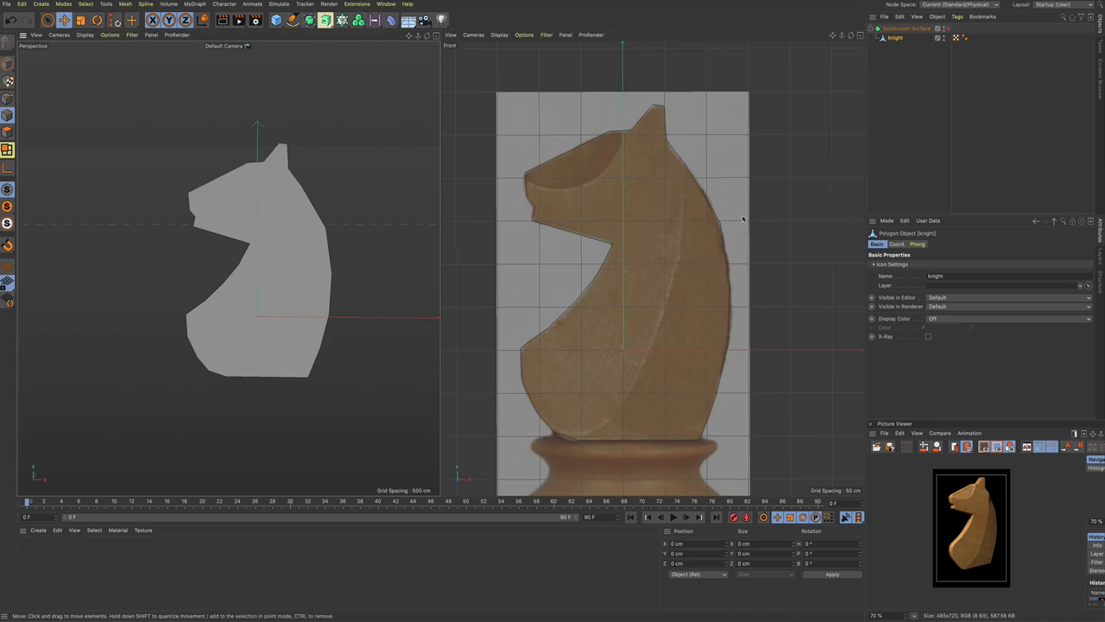
pyautogui.scroll(5, 661, 253)
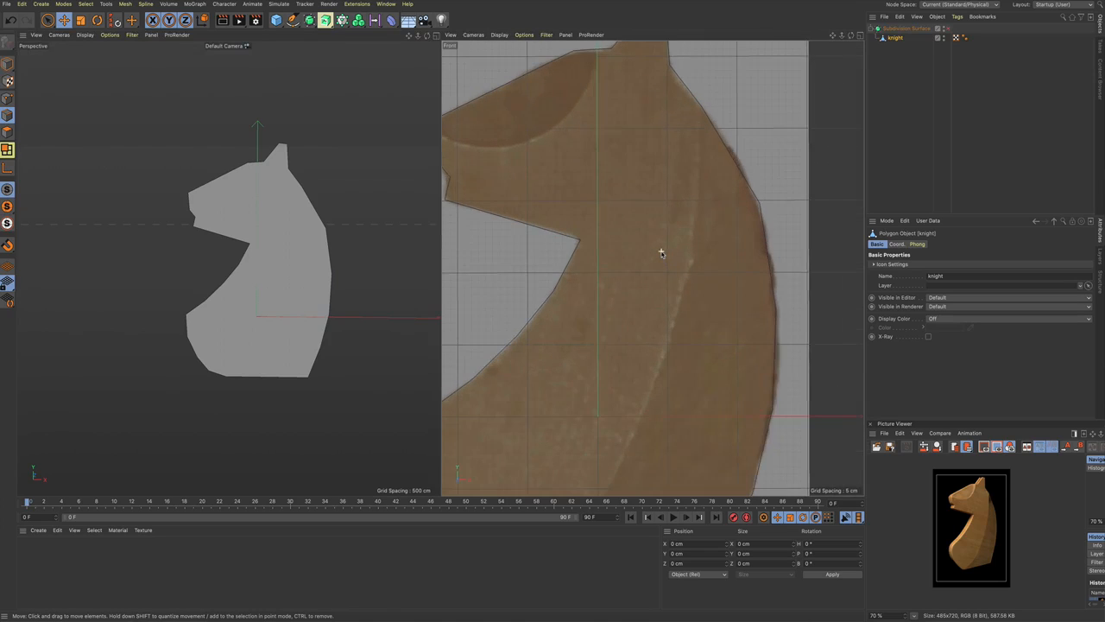
pyautogui.scroll(-5, 663, 254)
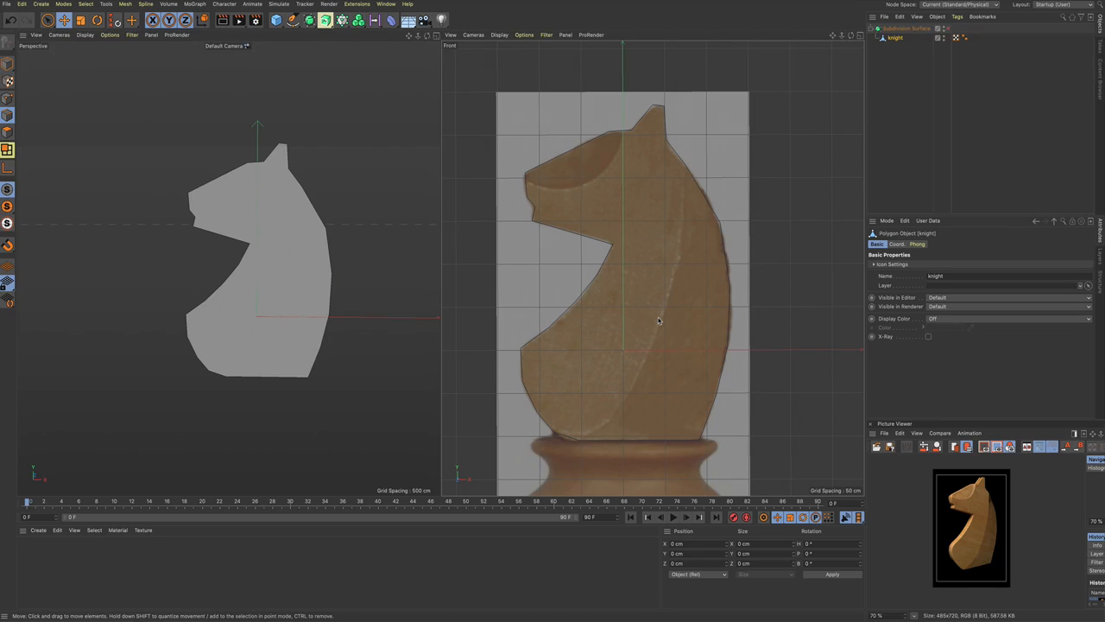
# Step: Select the knight's single large polygon, inset it with Extrude Inner by about 4.8 cm, and clear the selection
pyautogui.press('Return')
pyautogui.press('9')
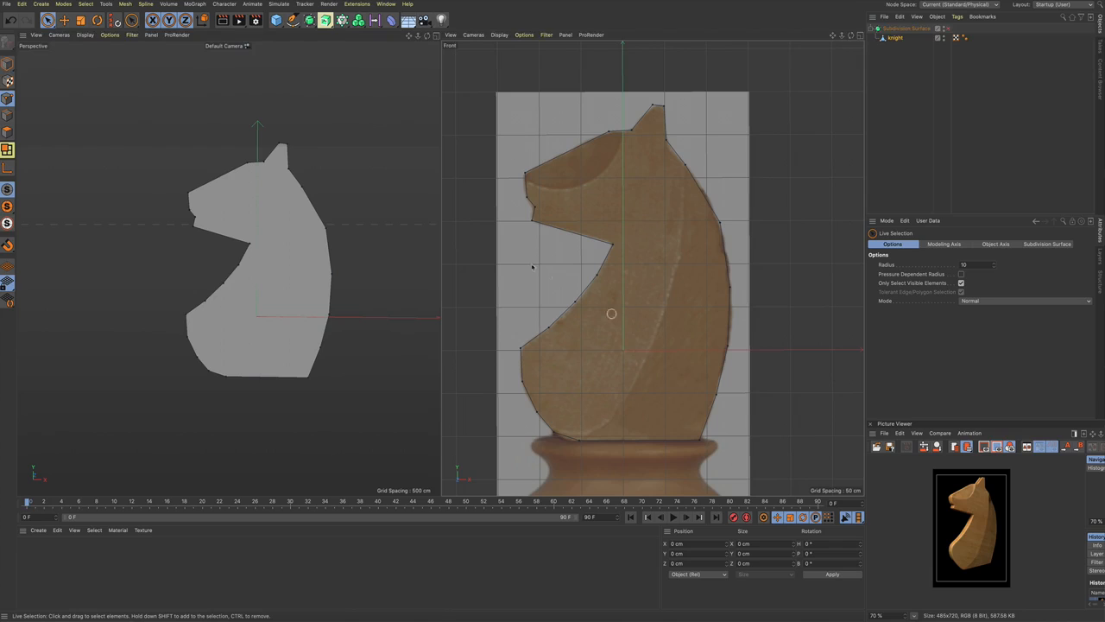
pyautogui.click(8, 132)
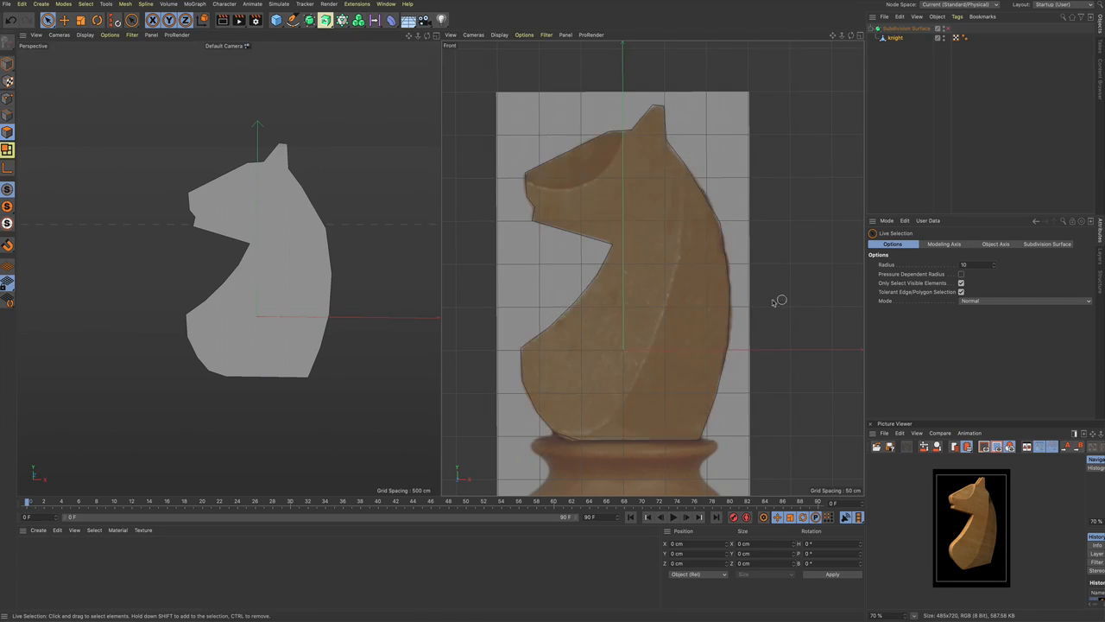
pyautogui.click(689, 293)
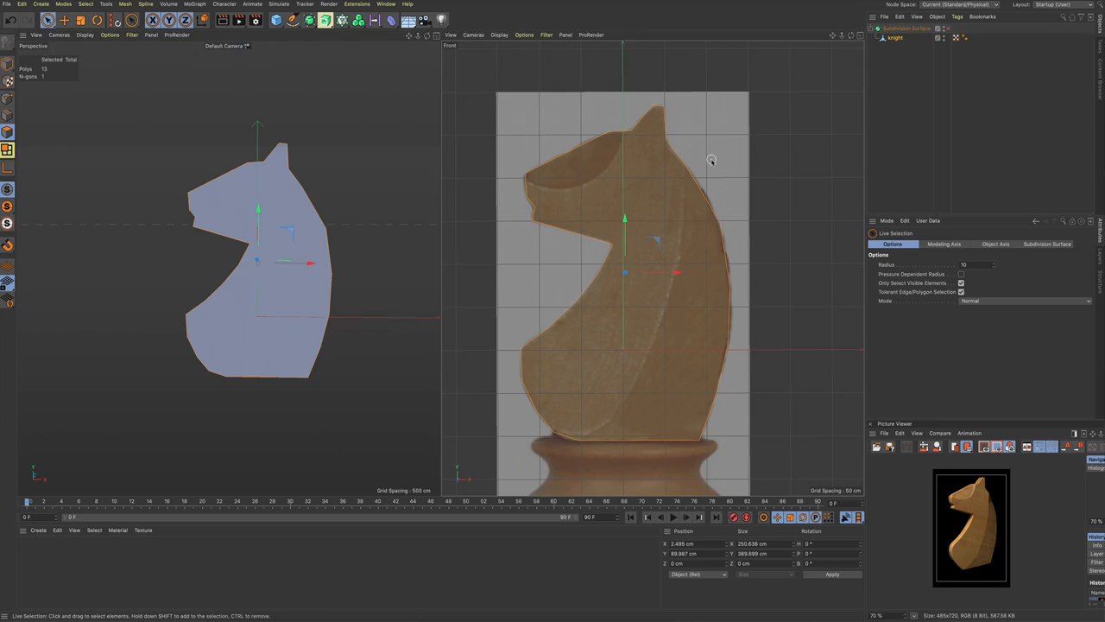
pyautogui.press('i')
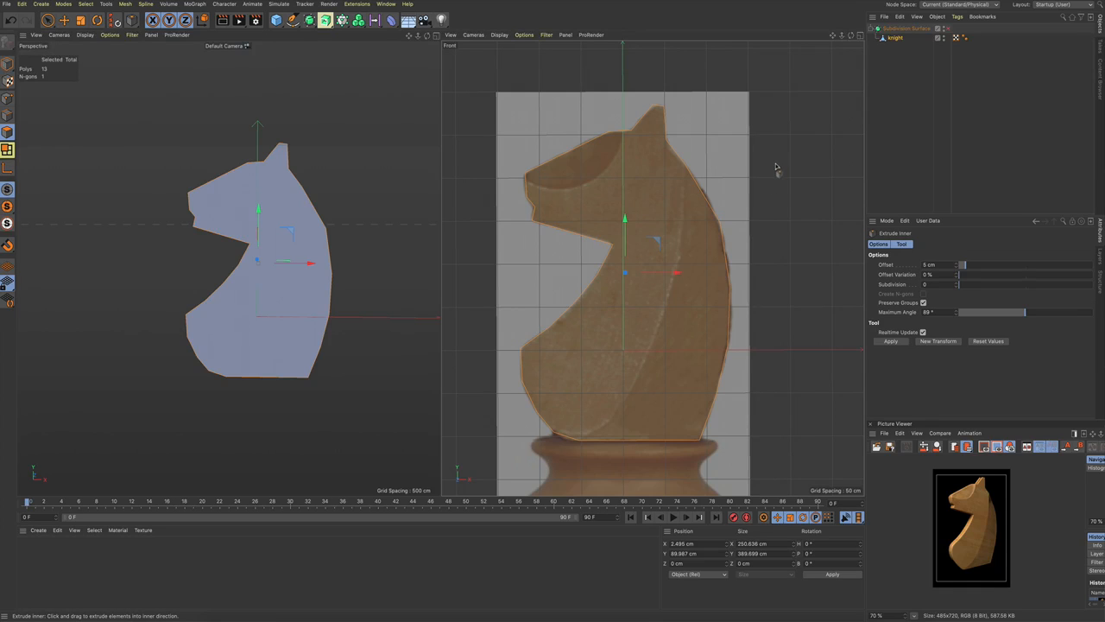
pyautogui.moveTo(781, 167)
pyautogui.mouseDown()
pyautogui.moveTo(868, 167)
pyautogui.moveTo(793, 167)
pyautogui.mouseUp()
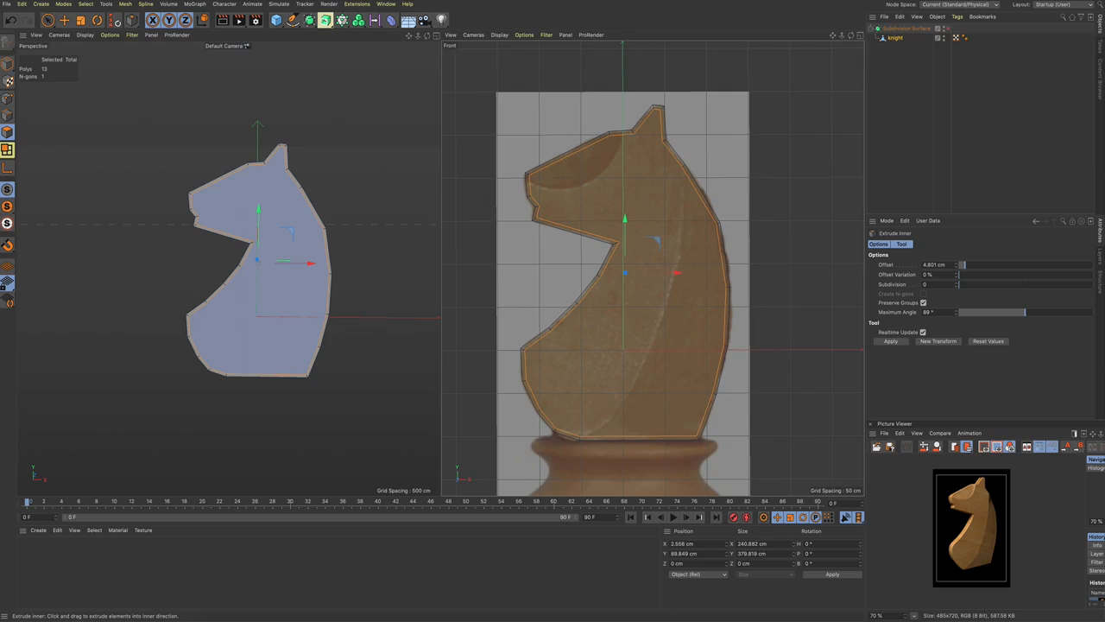
pyautogui.press('9')
pyautogui.click(787, 194)
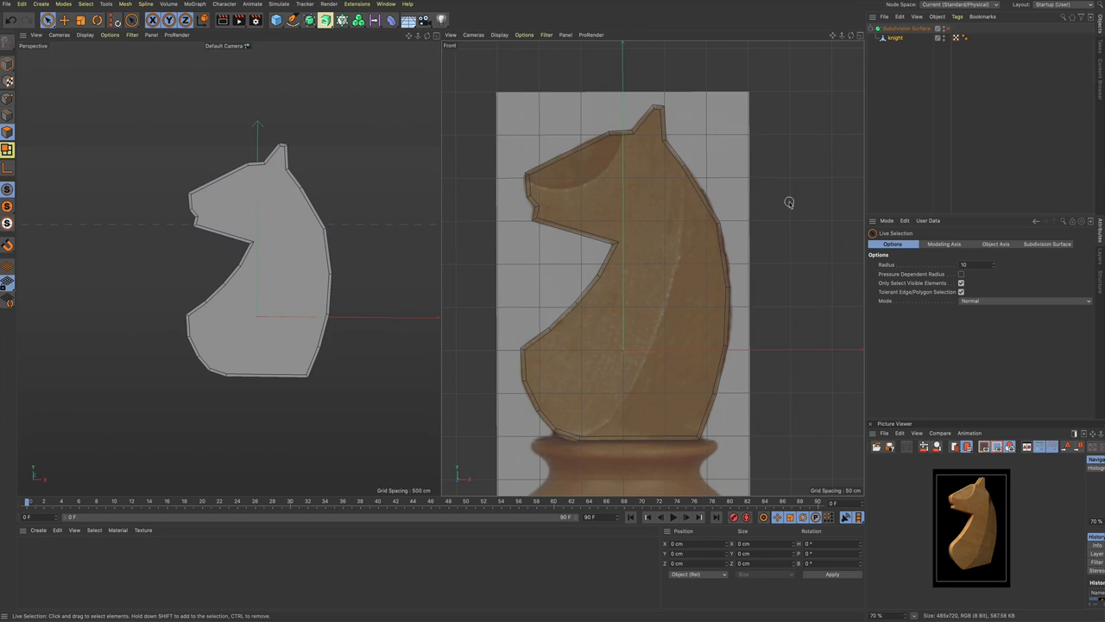
# Step: With Line Cut, make three cuts across the neck, from the inner throat corner and the two front points below it to the back edge
pyautogui.press('k')
pyautogui.press('k')
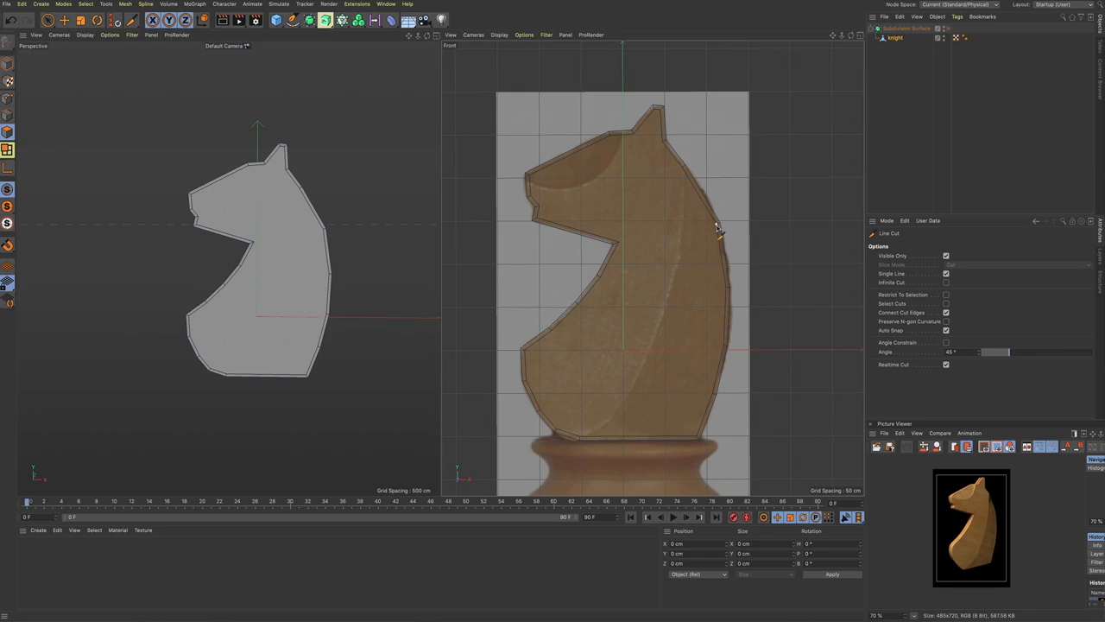
pyautogui.click(617, 241)
pyautogui.click(599, 277)
pyautogui.click(725, 289)
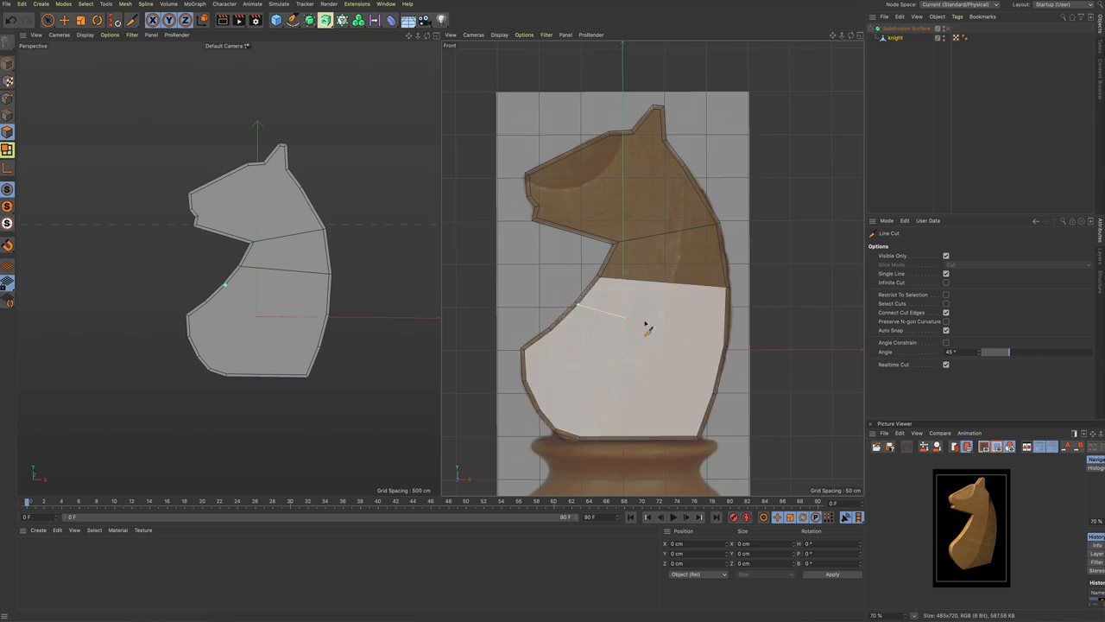
pyautogui.click(578, 304)
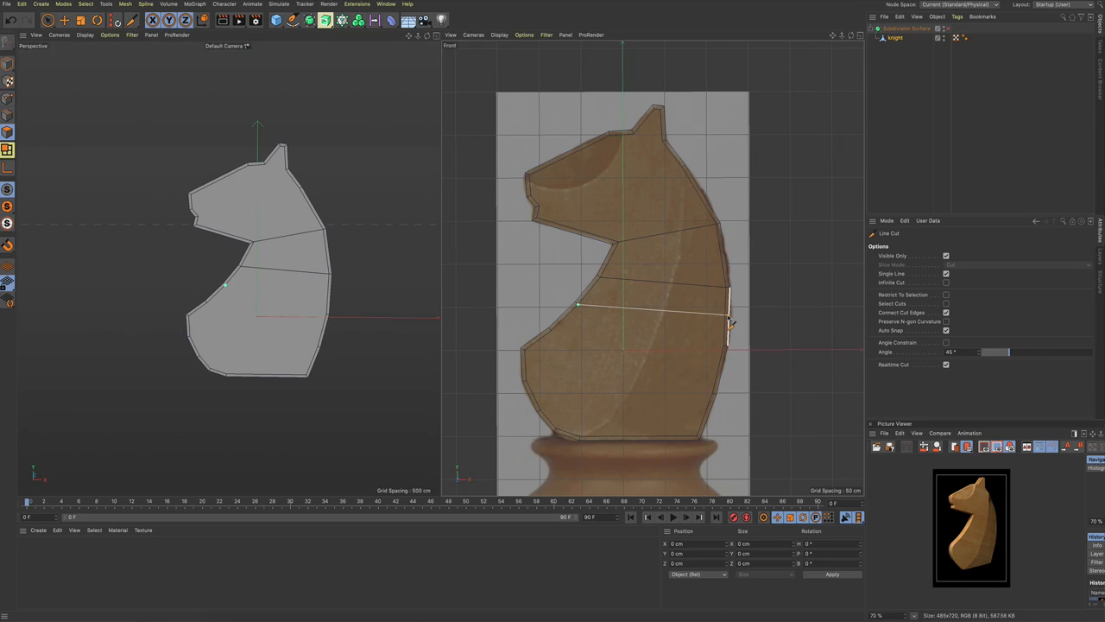
pyautogui.scroll(5, 714, 318)
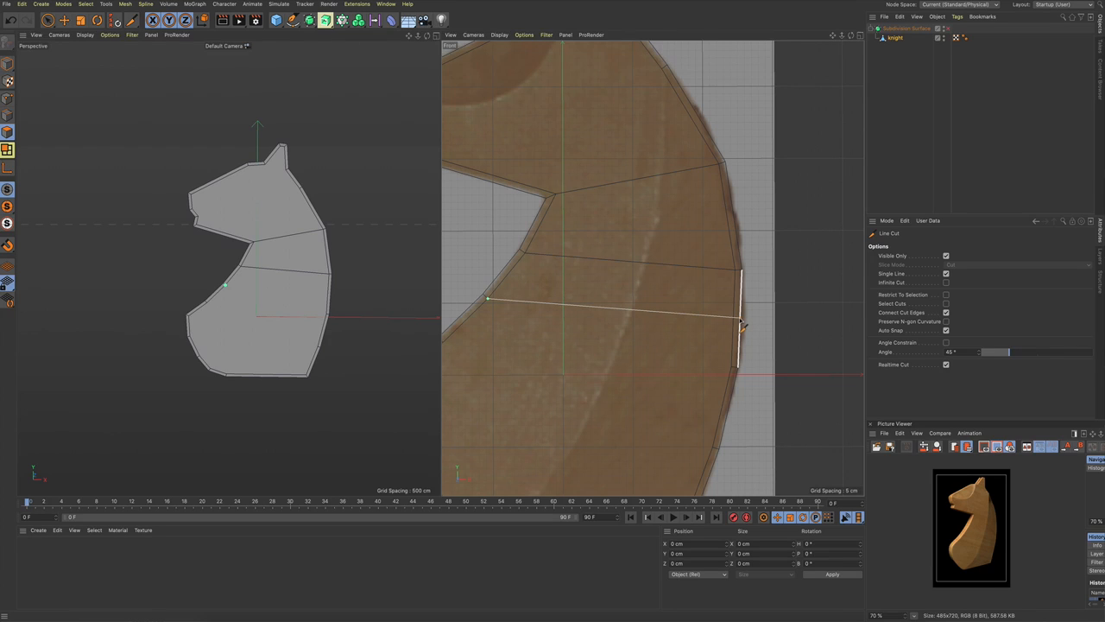
pyautogui.click(740, 320)
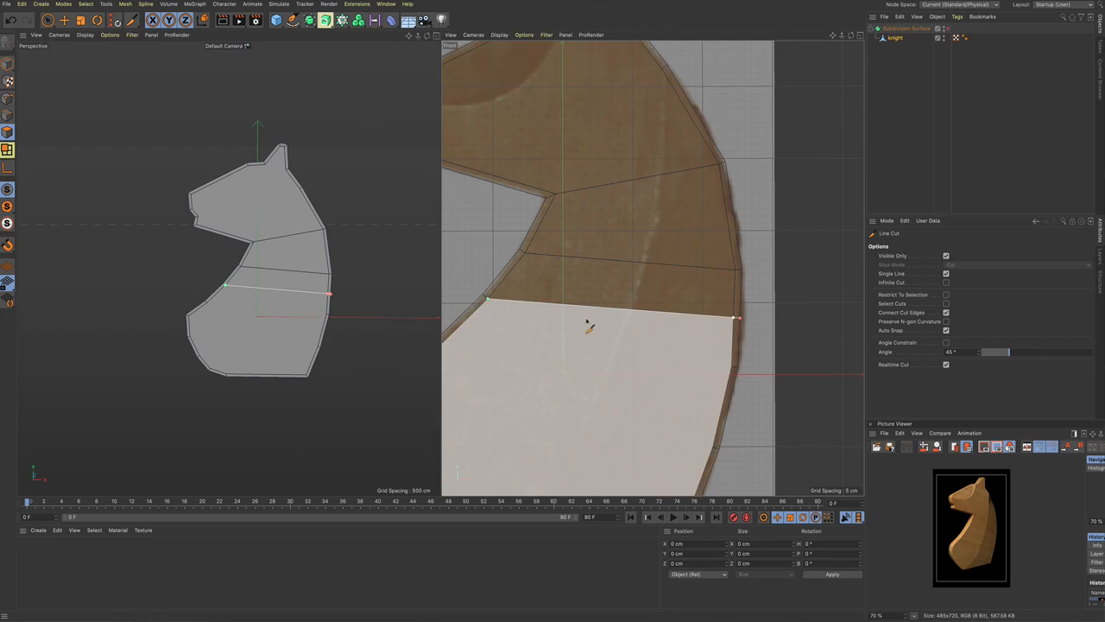
# Step: Cut two more lines across the chest to the back edge, starting from the front point above the chest corner and the corner itself
pyautogui.scroll(-3, 587, 325)
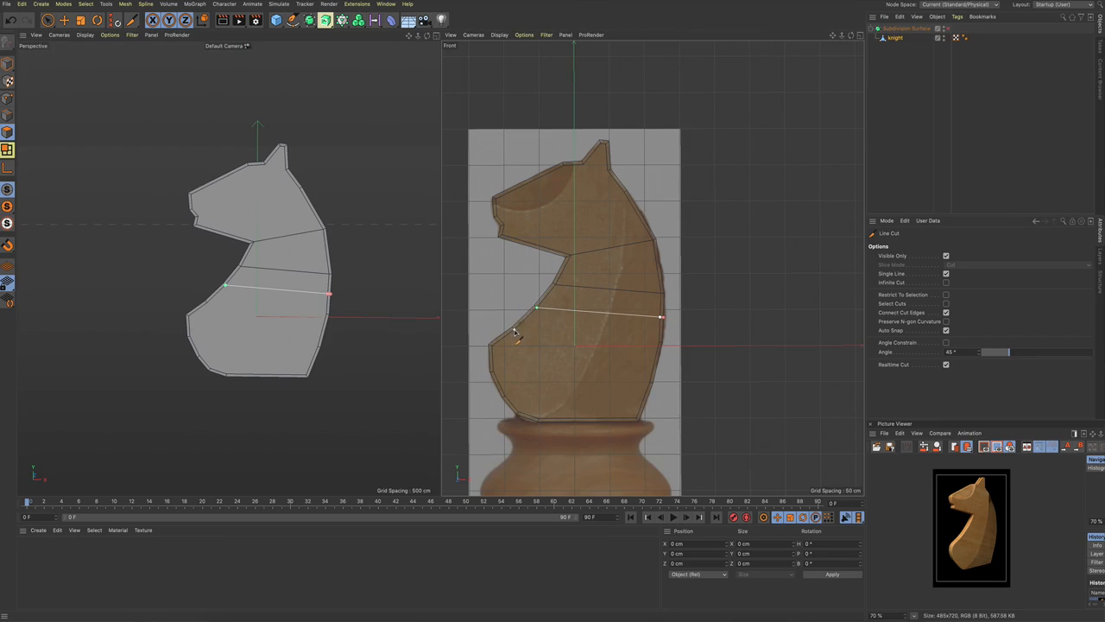
pyautogui.click(515, 330)
pyautogui.click(660, 342)
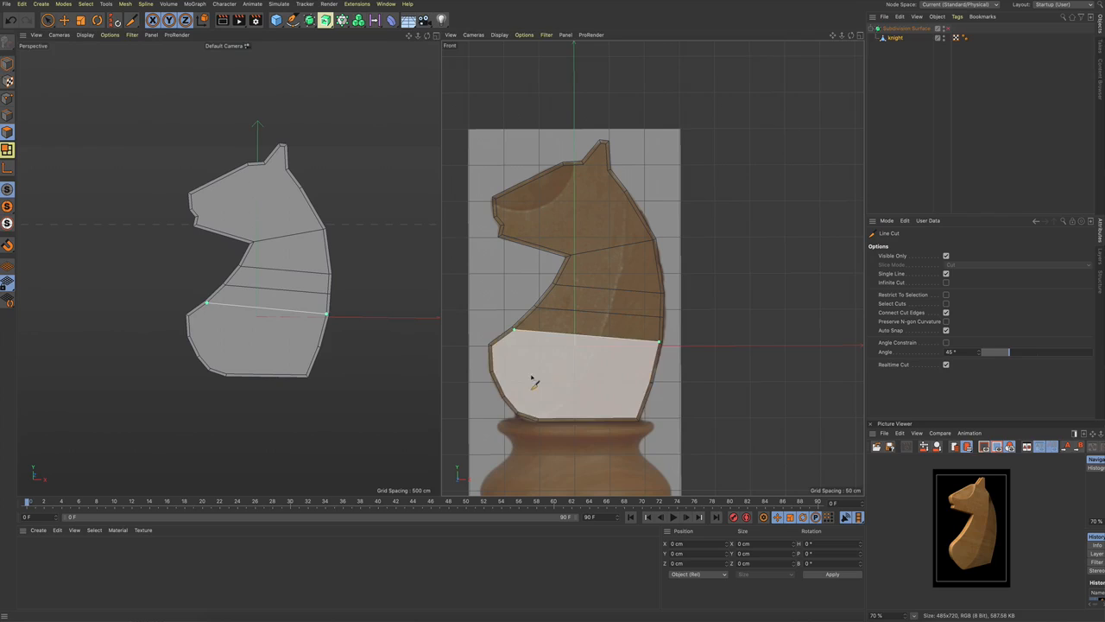
pyautogui.click(492, 347)
pyautogui.click(657, 367)
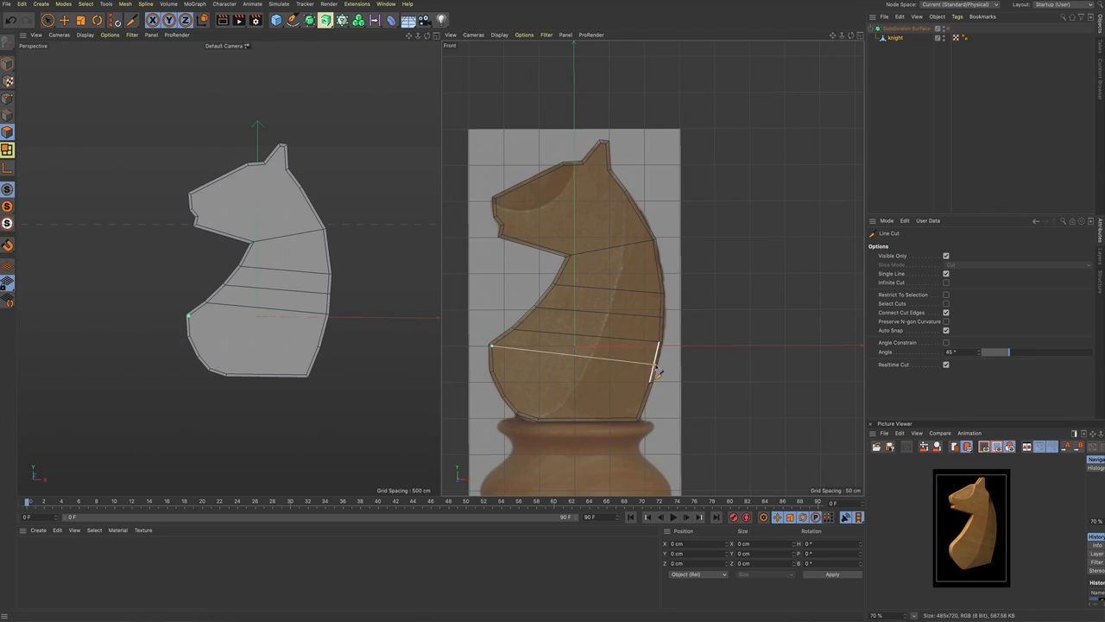
# Step: Cut two lines across the lower body, from the two front points below the chest corner to the back edge
pyautogui.click(493, 373)
pyautogui.click(648, 383)
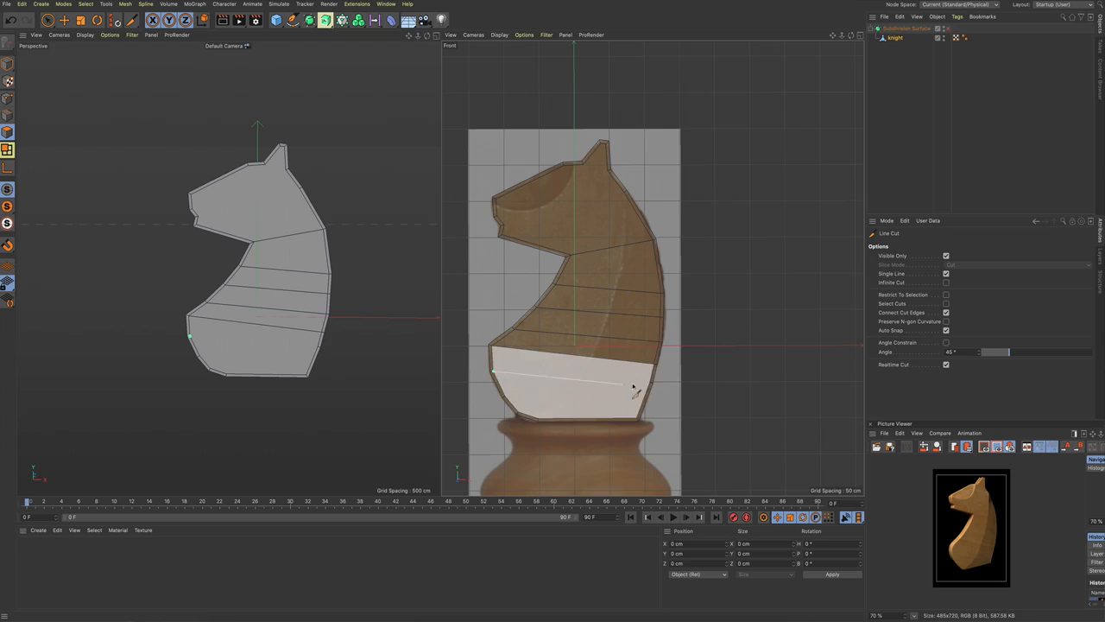
pyautogui.click(506, 398)
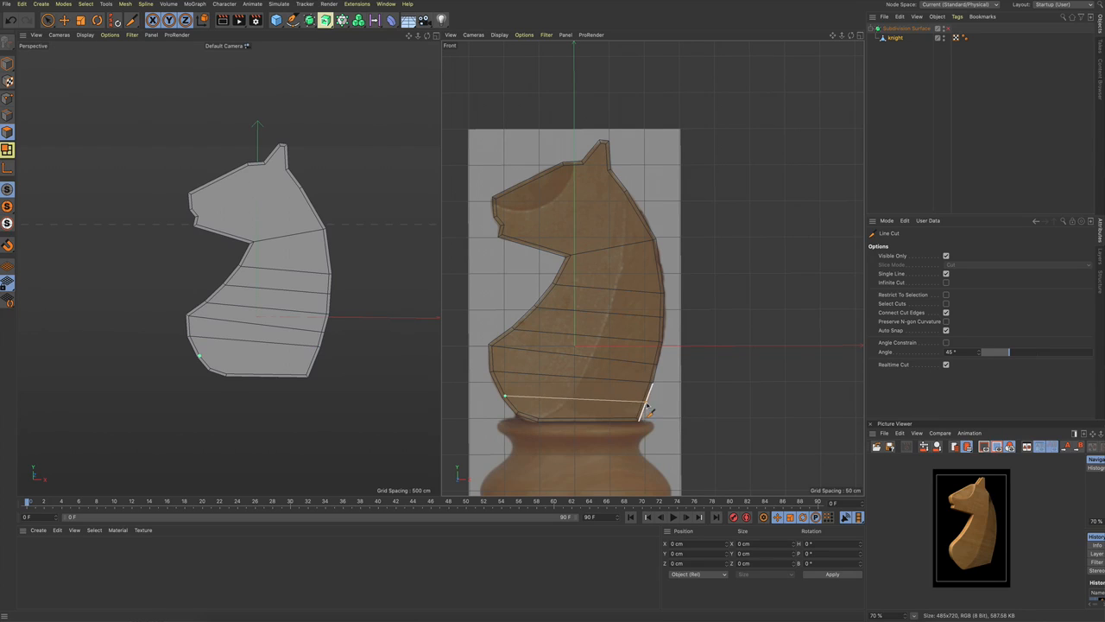
pyautogui.click(644, 402)
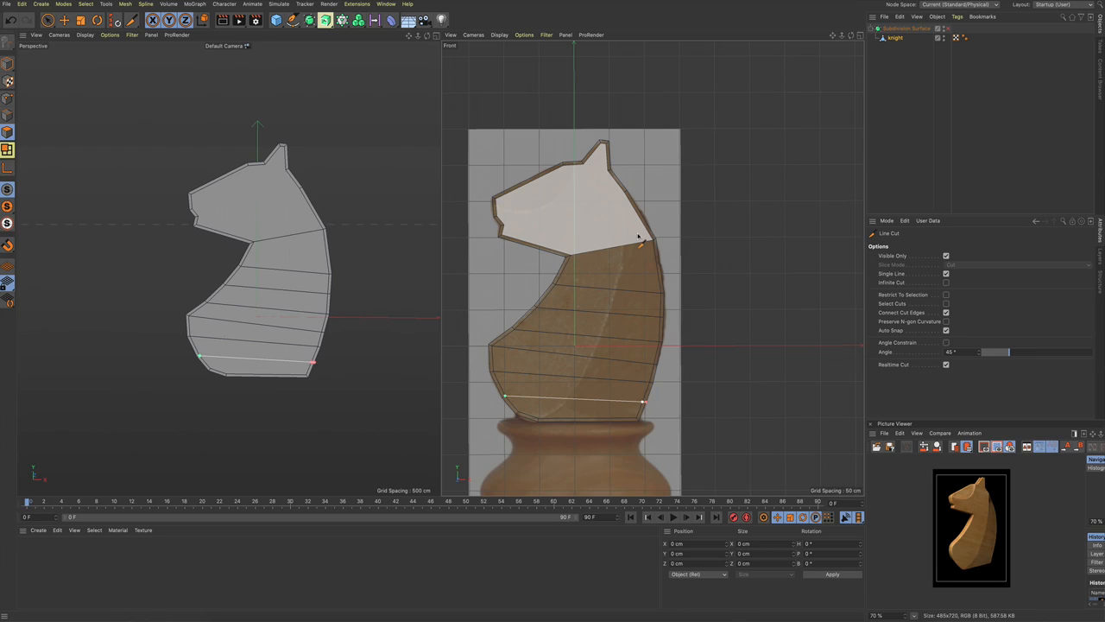
pyautogui.keyDown('alt'); pyautogui.moveTo(625, 193); pyautogui.dragTo(654, 279, button='middle'); pyautogui.keyUp('alt')
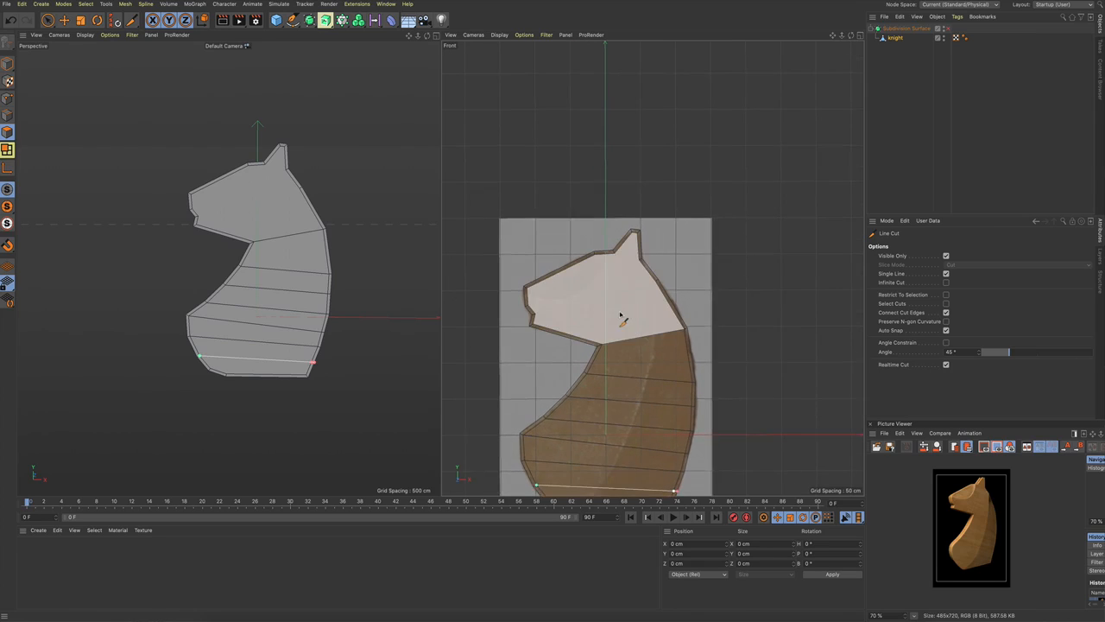
pyautogui.scroll(2, 620, 316)
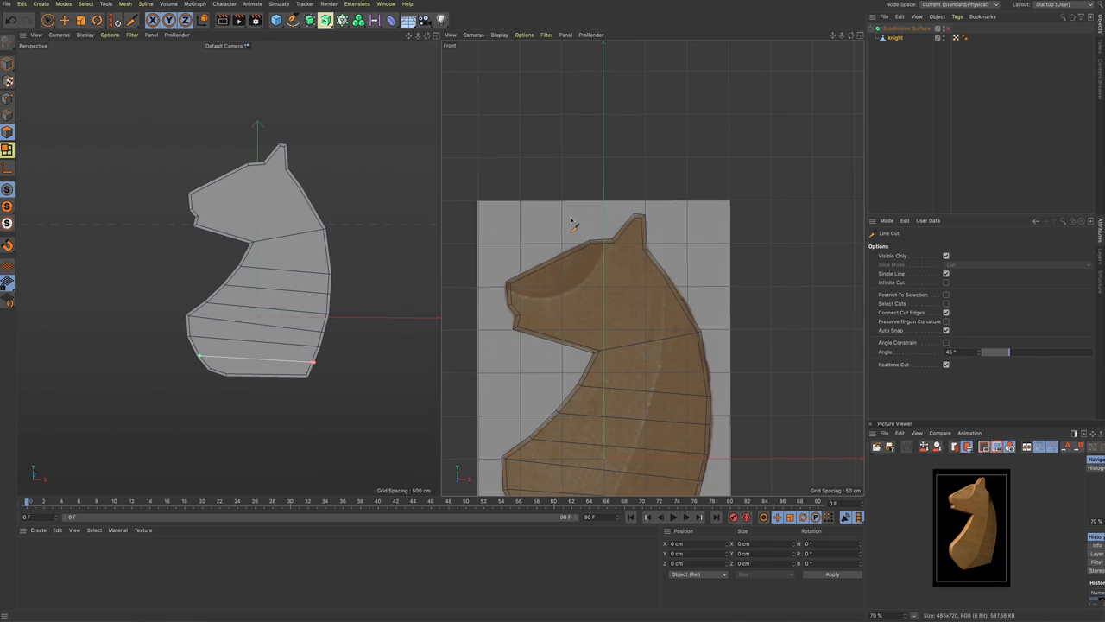
# Step: Cut two lines across the head, from the lower jaw corner and the mouth notch above it to the back edge
pyautogui.click(518, 326)
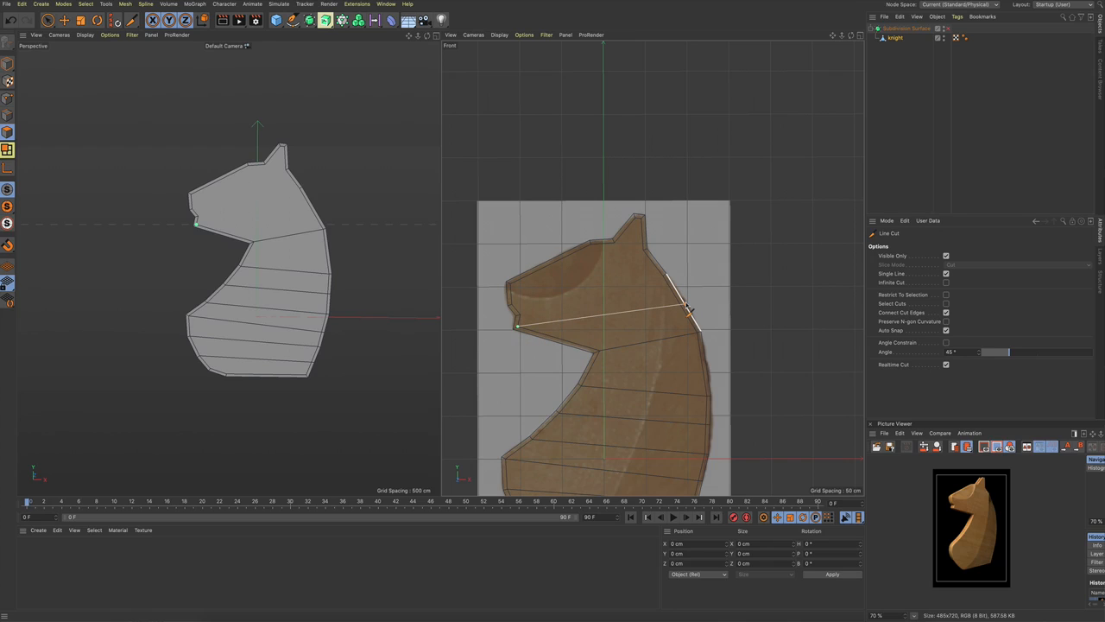
pyautogui.click(687, 306)
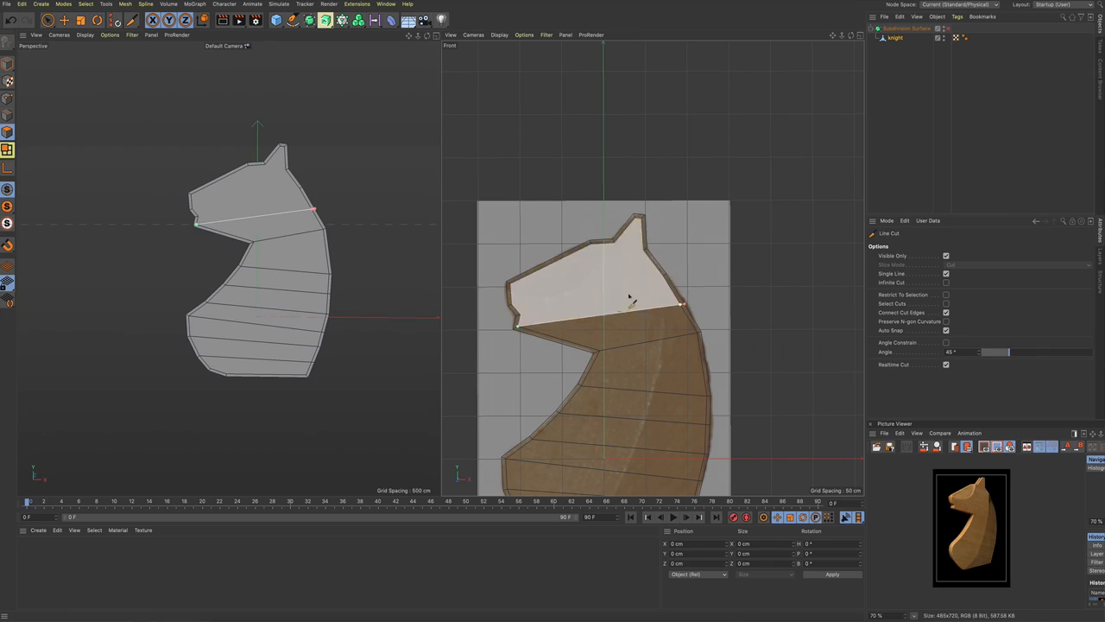
pyautogui.click(518, 312)
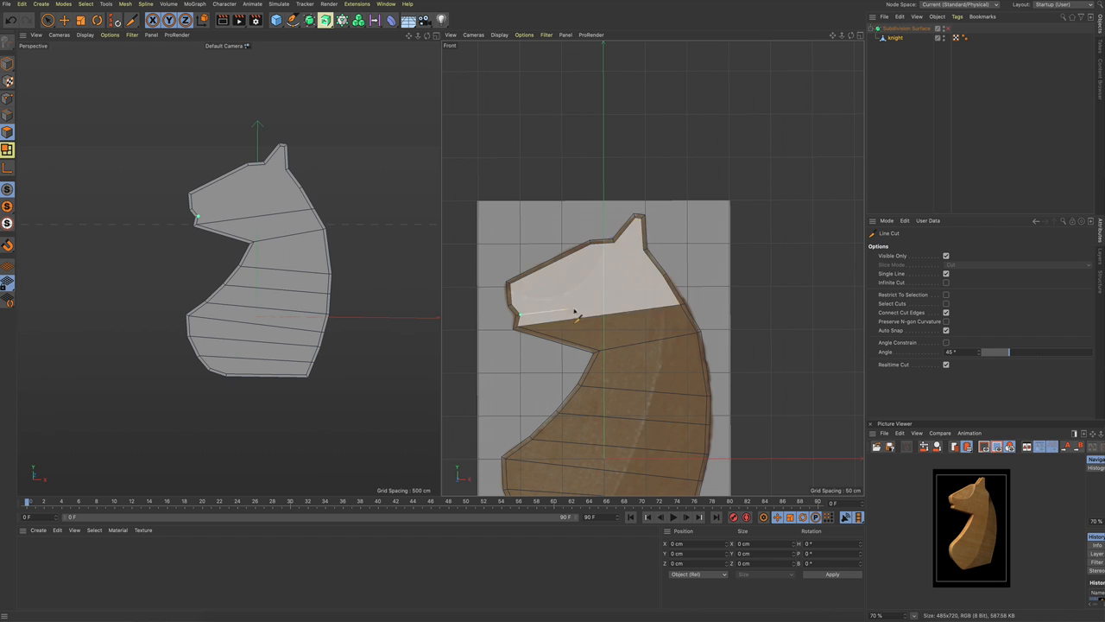
pyautogui.click(679, 296)
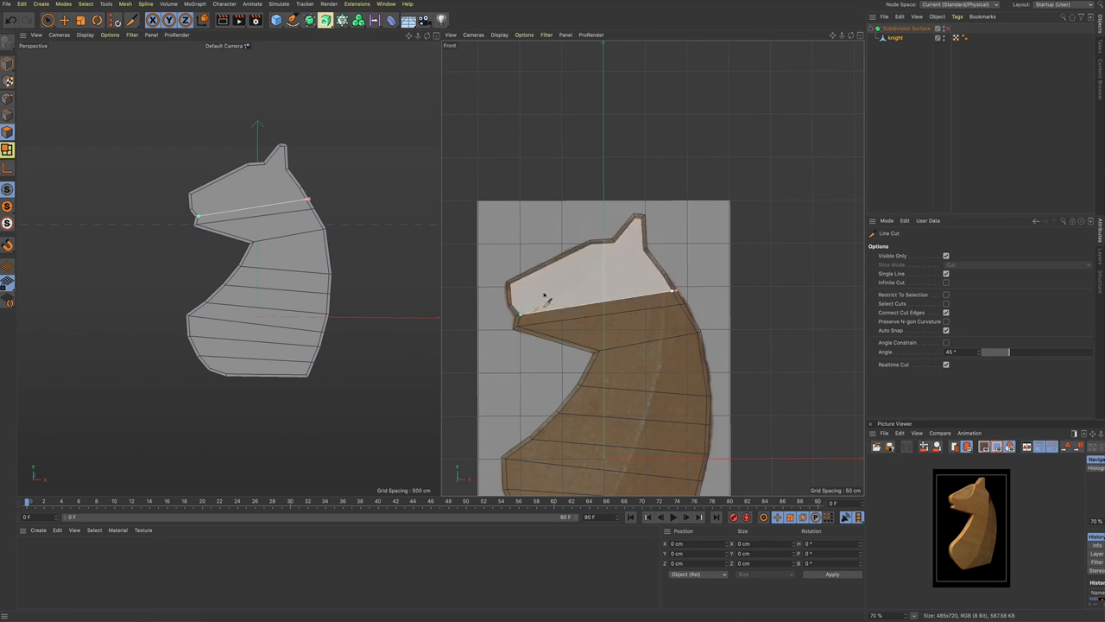
# Step: Cut two more lines across the head, from the upper lip point and the nose corner to the back edge
pyautogui.click(512, 305)
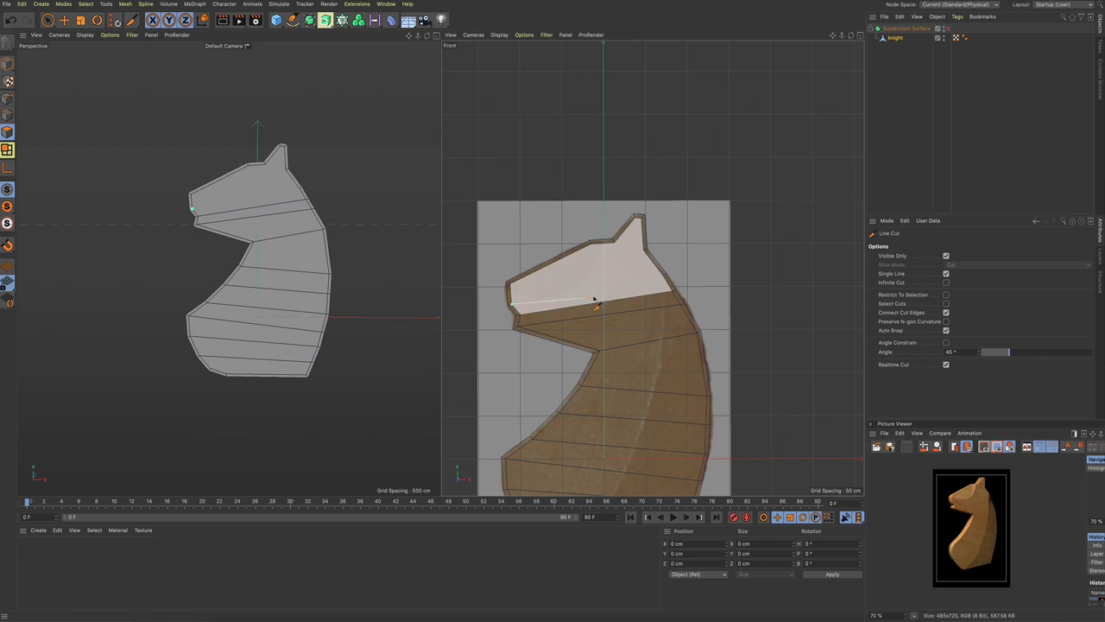
pyautogui.click(663, 279)
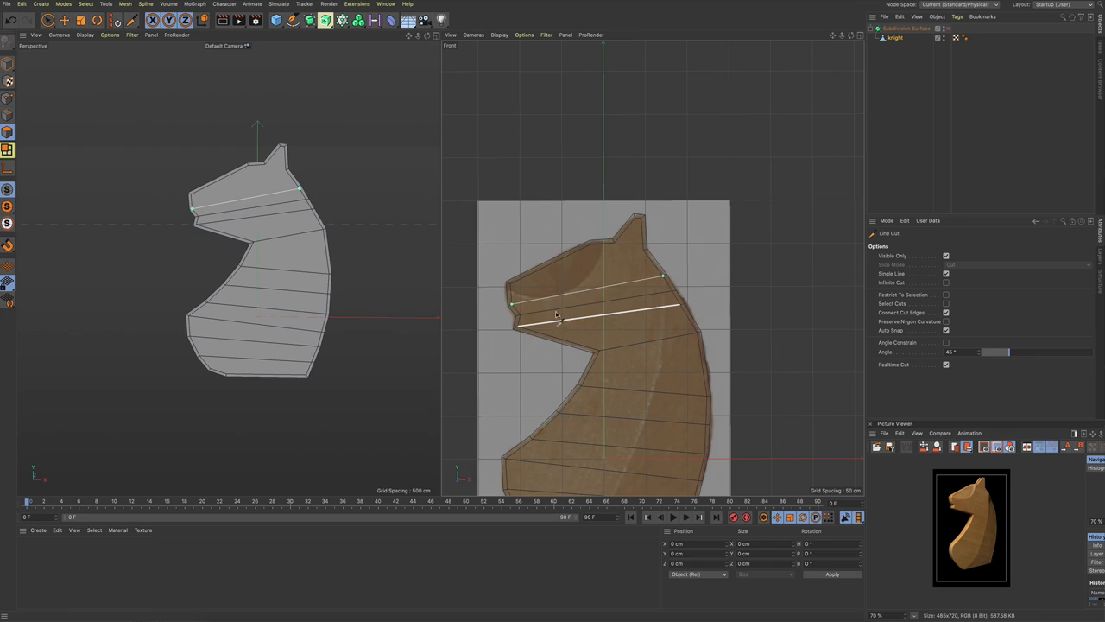
pyautogui.click(510, 284)
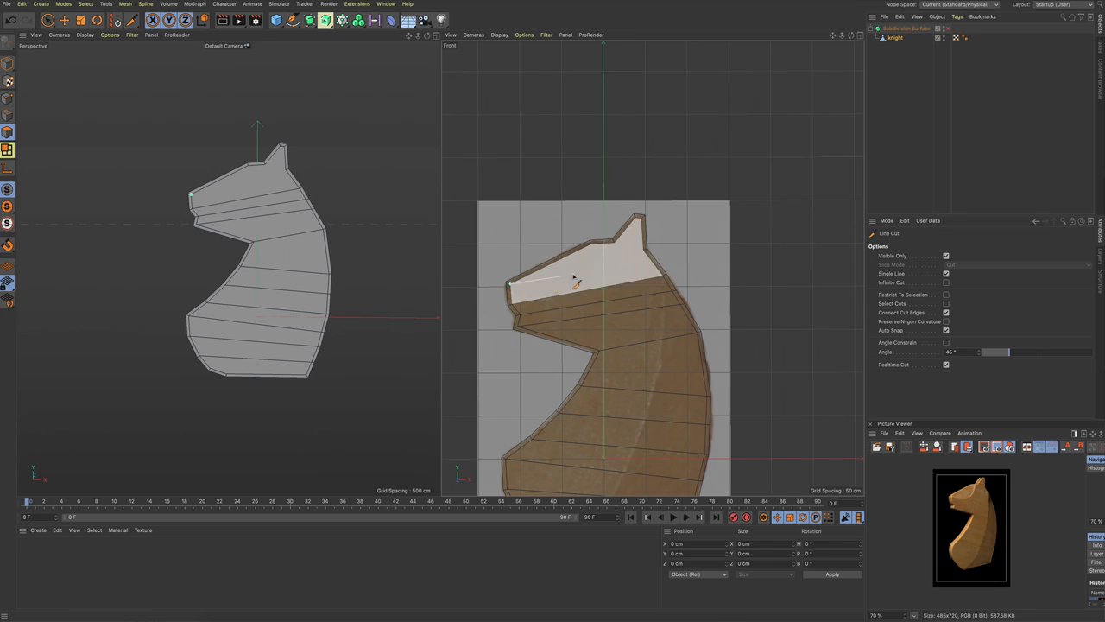
pyautogui.click(659, 267)
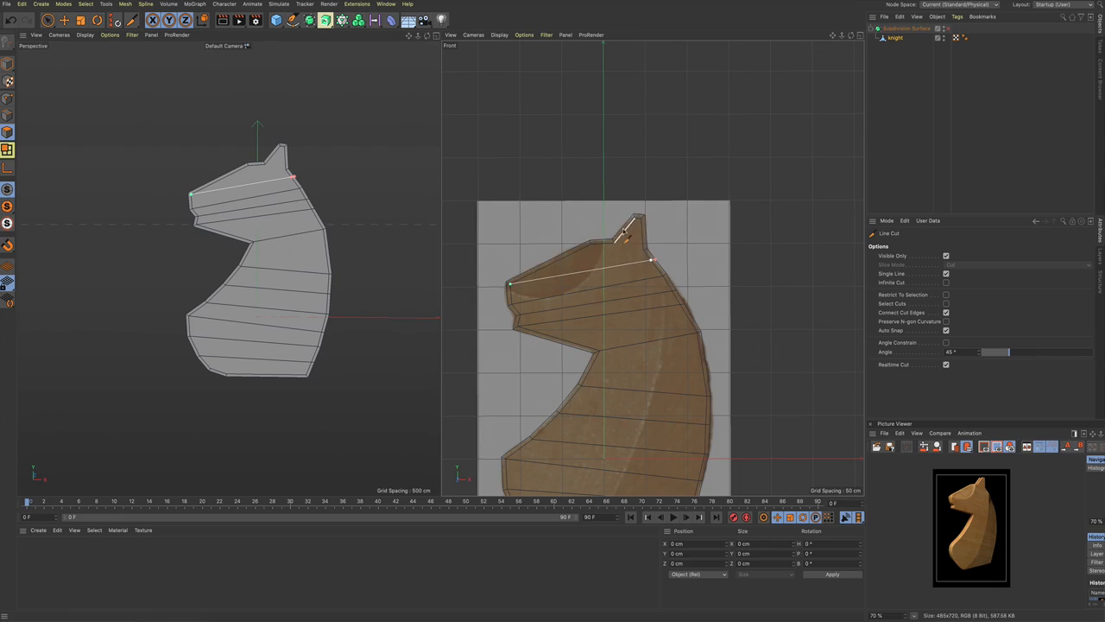
# Step: Cut a line across the base of the ear between its front and back inner corners, and leave Line Cut
pyautogui.scroll(3, 620, 241)
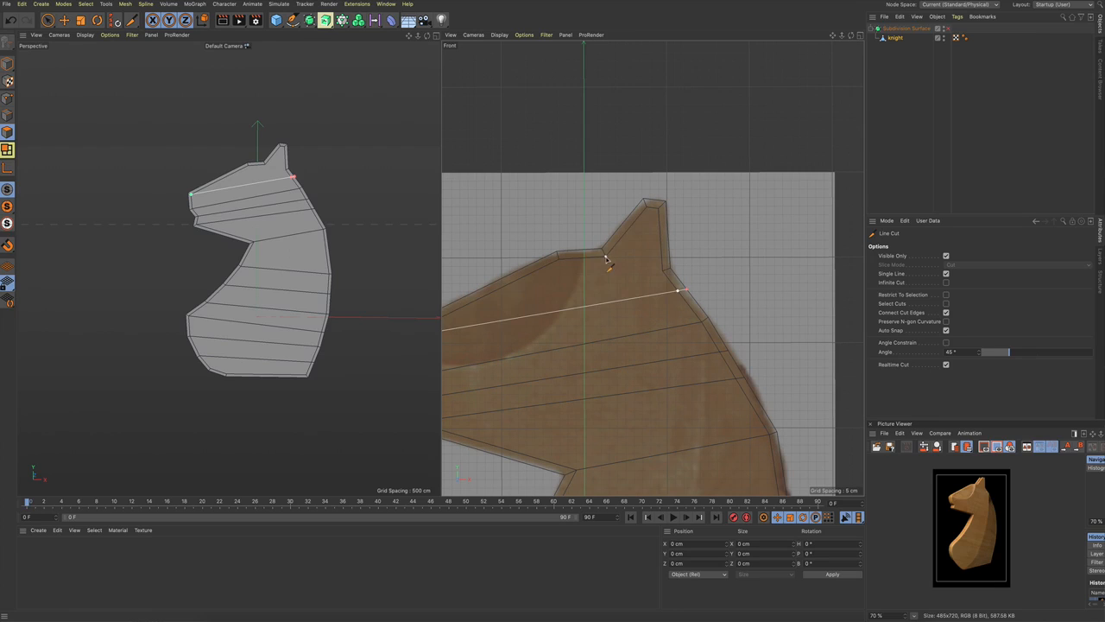
pyautogui.click(607, 257)
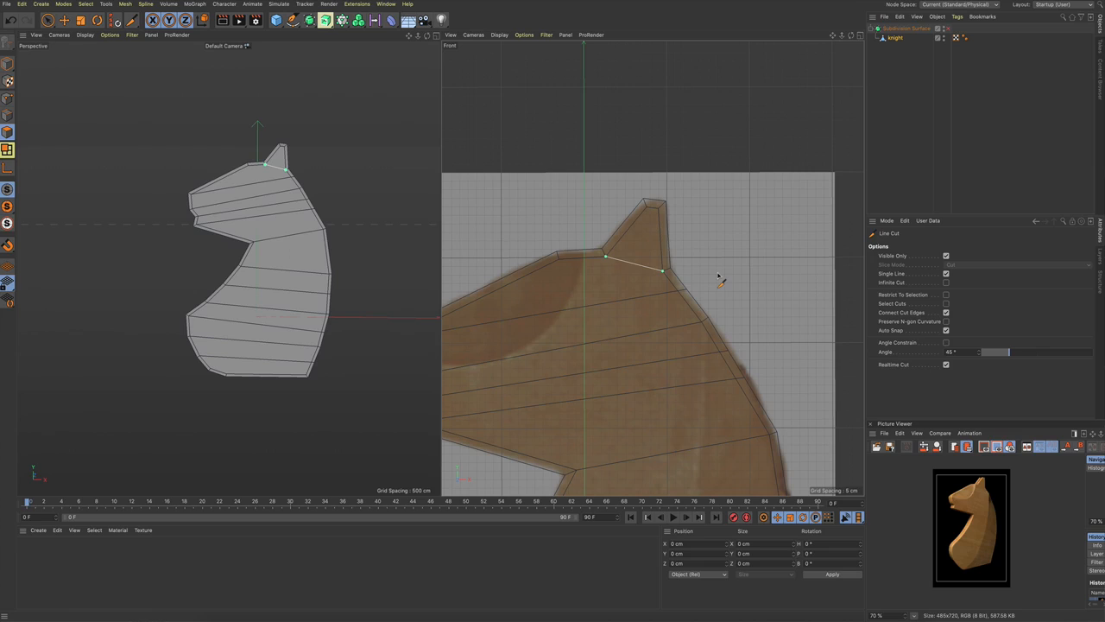
pyautogui.press('Escape')
pyautogui.press('space')
# Step: With Line Cut's Single Line option off, start a cut at the back end of the upper lip line and run it down to the throat line
pyautogui.scroll(-10, 726, 276)
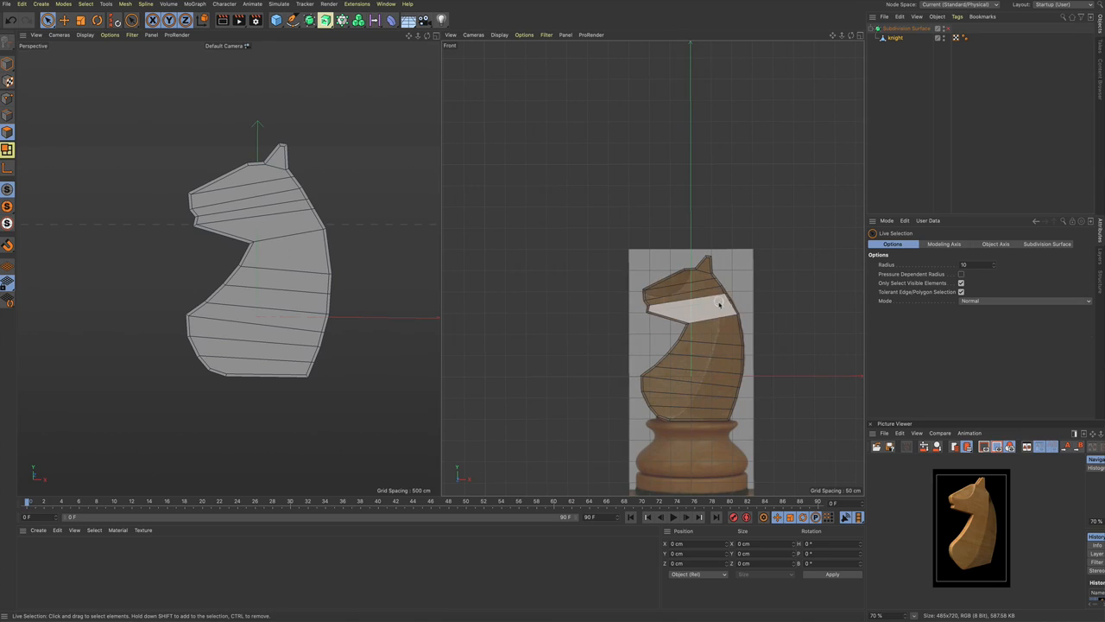
pyautogui.scroll(2, 719, 304)
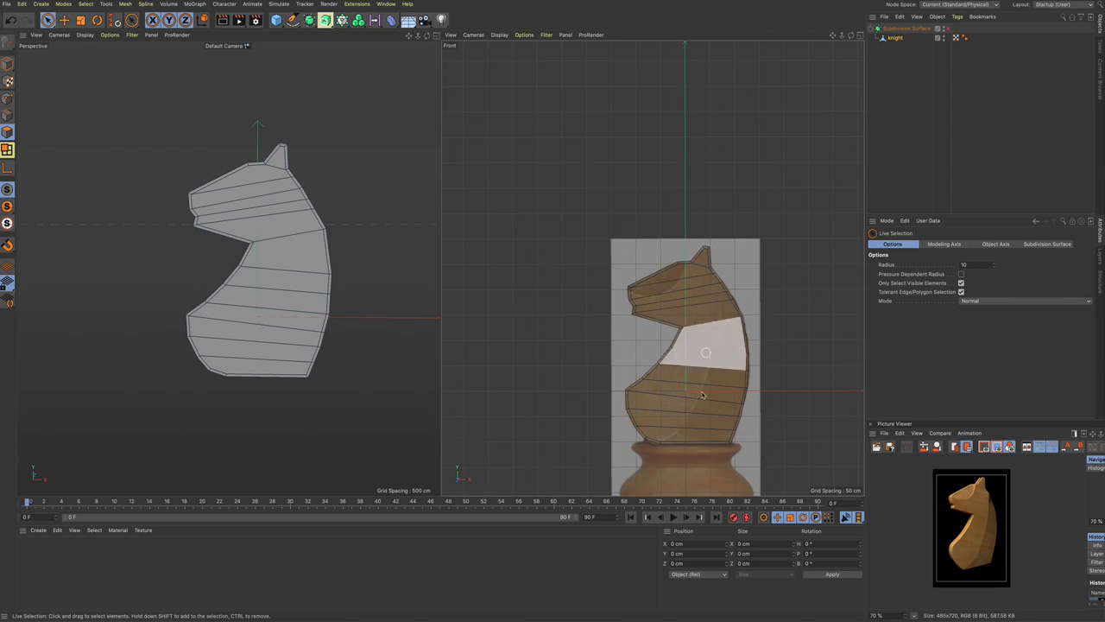
pyautogui.scroll(5, 736, 322)
pyautogui.scroll(-3, 744, 311)
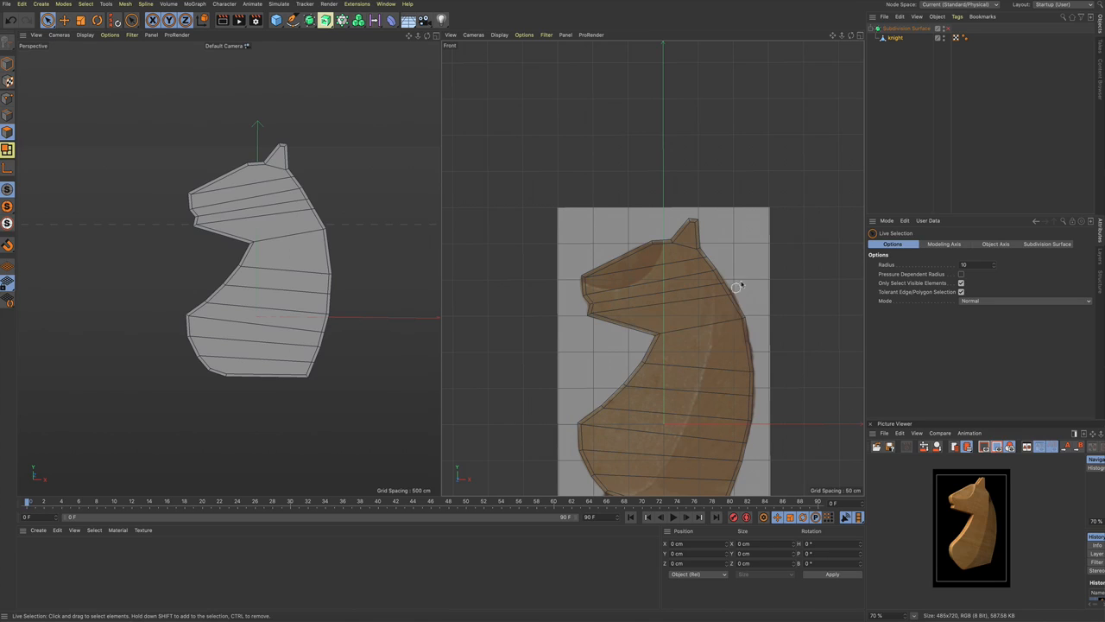
pyautogui.scroll(4, 730, 263)
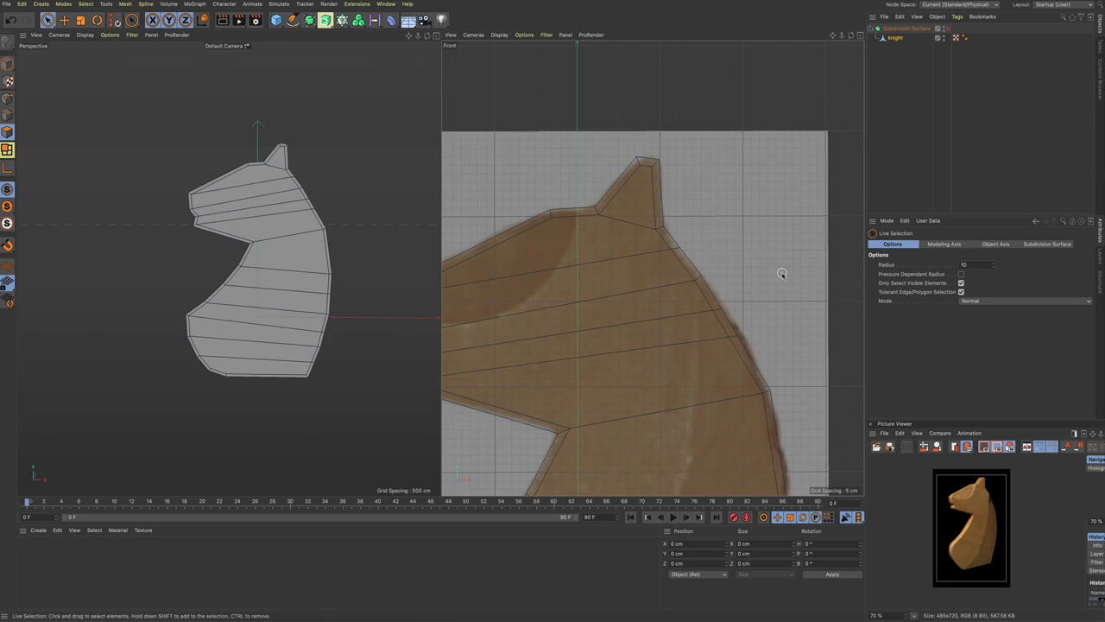
pyautogui.press('k')
pyautogui.press('k')
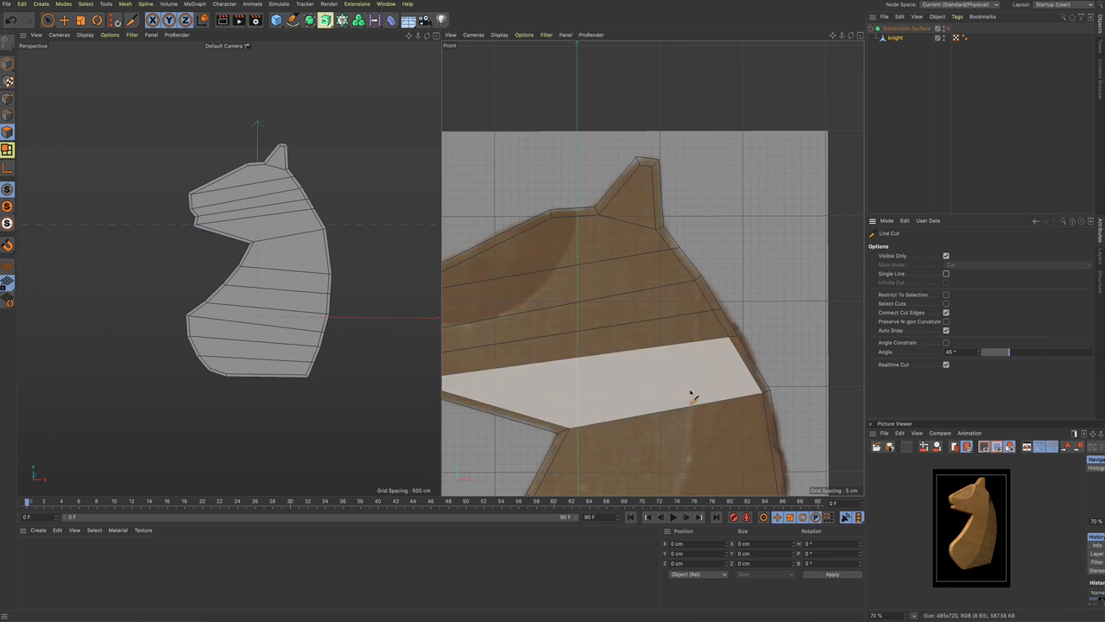
pyautogui.scroll(-2, 706, 396)
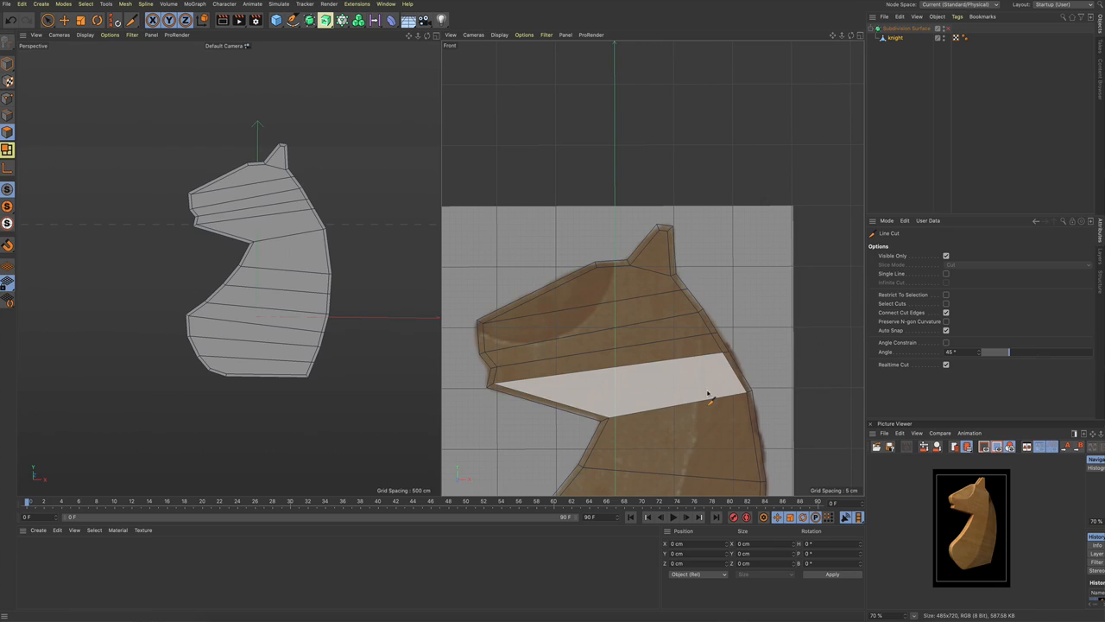
pyautogui.scroll(3, 704, 324)
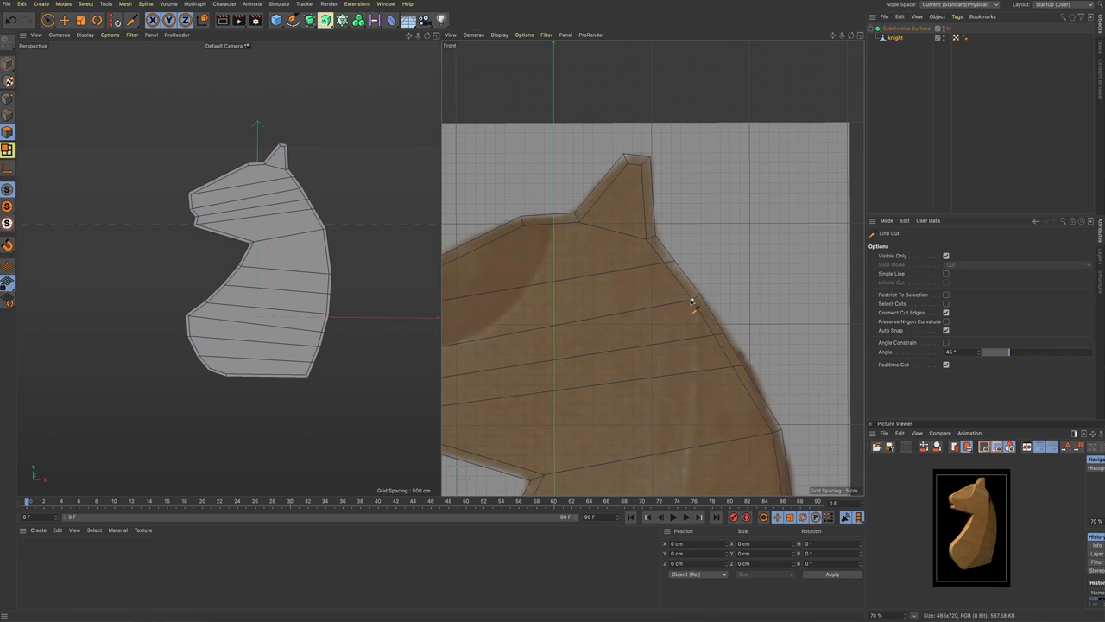
pyautogui.click(691, 301)
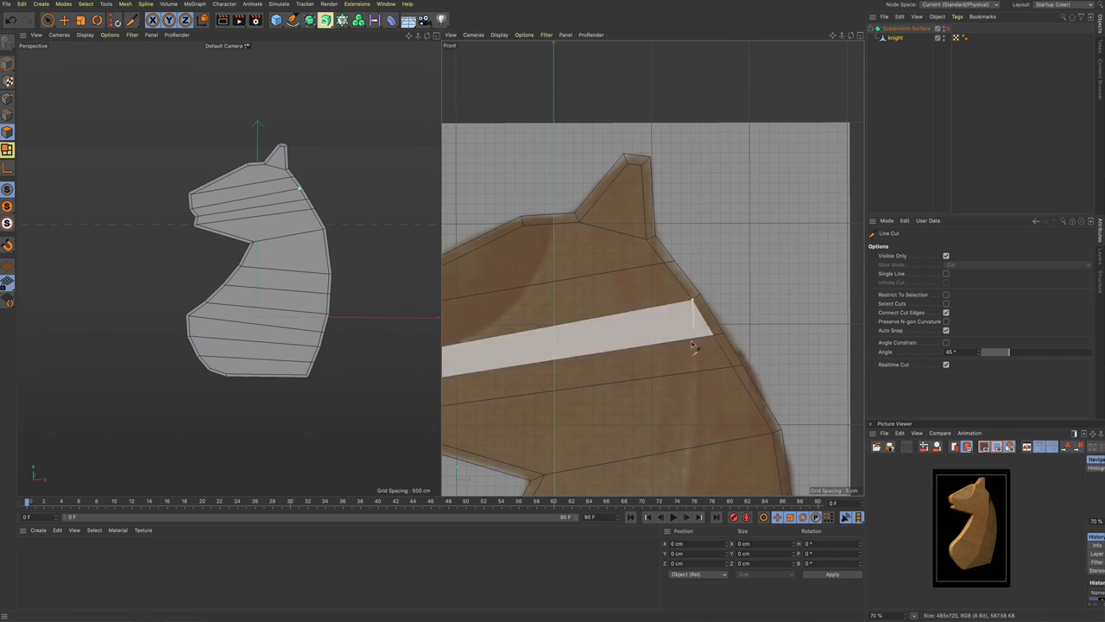
pyautogui.click(683, 446)
# Step: Continue the cut along the curved neck ridge of the reference image, through each body line to the front inner corner of the bottom edge
pyautogui.scroll(-2, 726, 414)
pyautogui.moveTo(730, 407); pyautogui.dragTo(756, 225, button='middle')
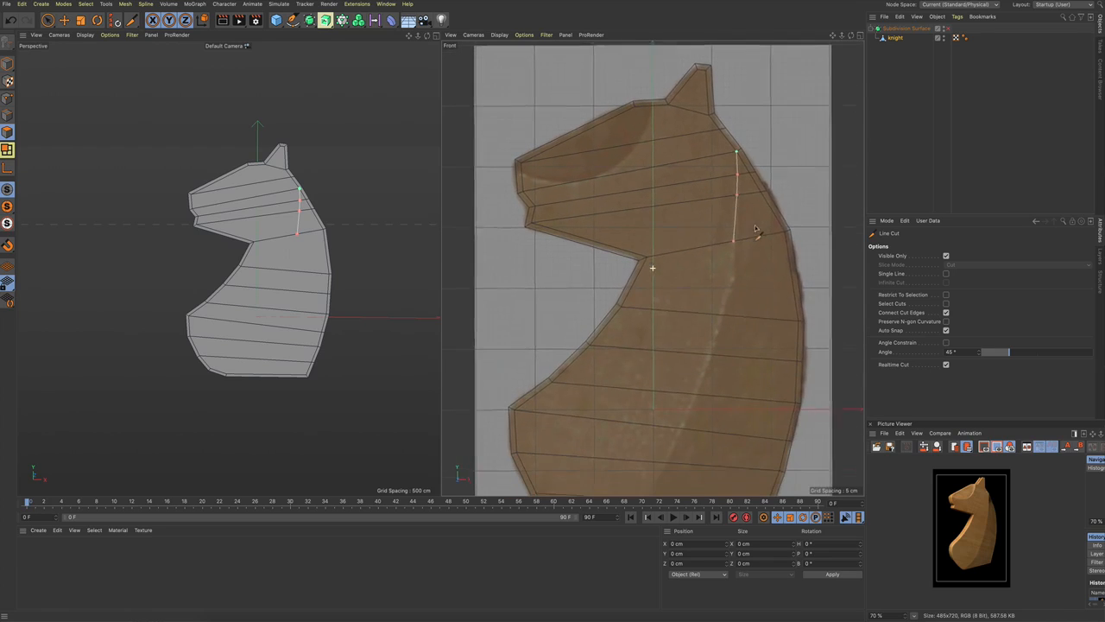
pyautogui.click(722, 313)
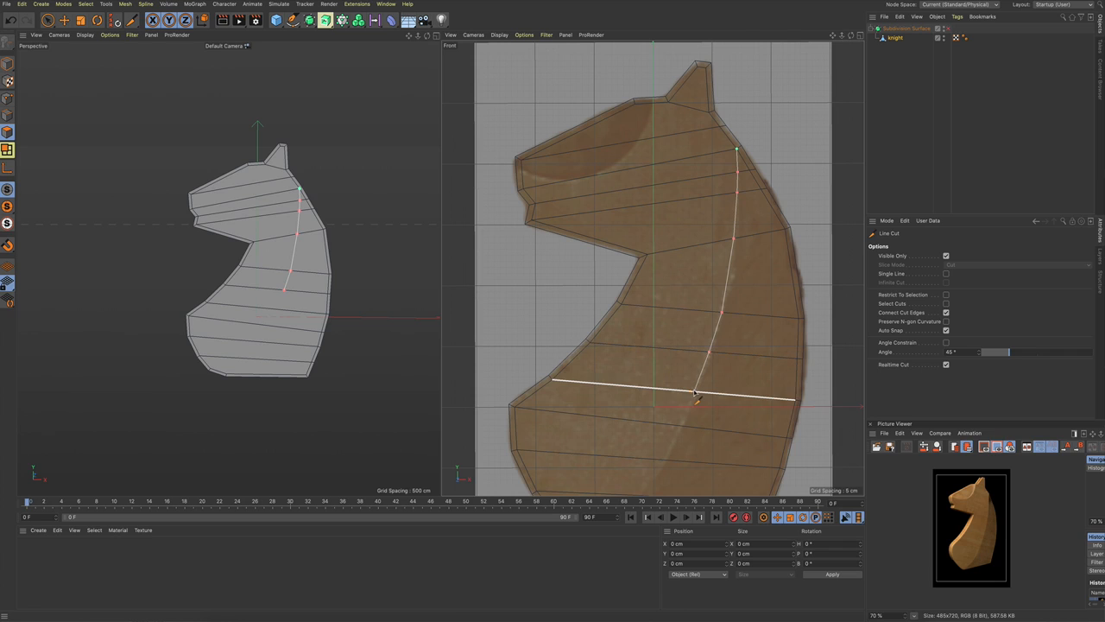
pyautogui.click(695, 390)
pyautogui.click(683, 427)
pyautogui.moveTo(706, 382); pyautogui.dragTo(734, 222, button='middle')
pyautogui.click(696, 301)
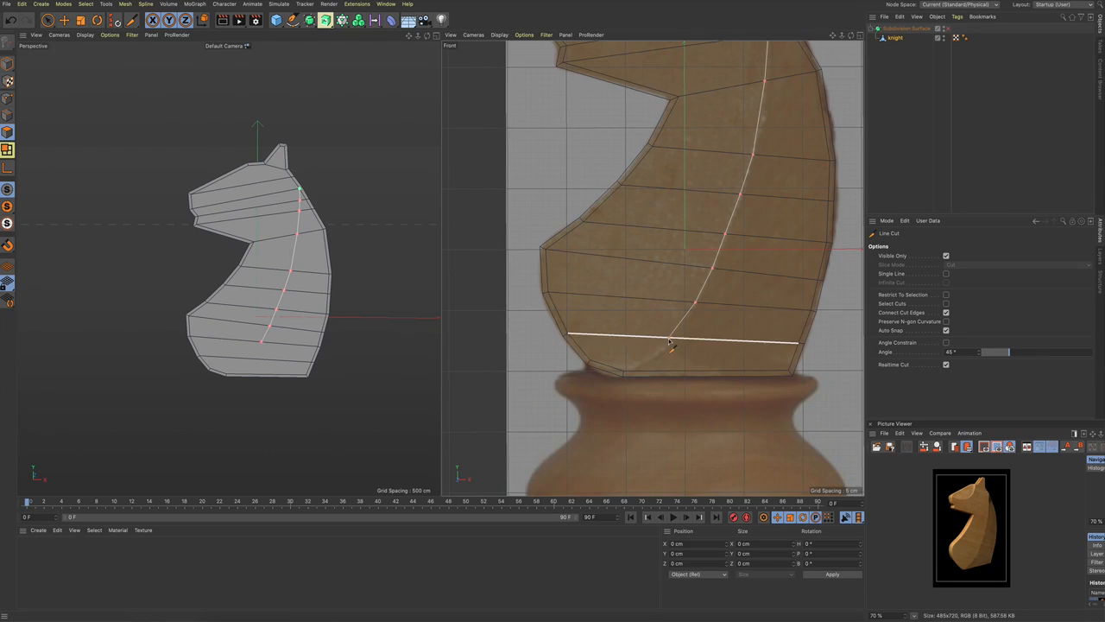
pyautogui.click(670, 339)
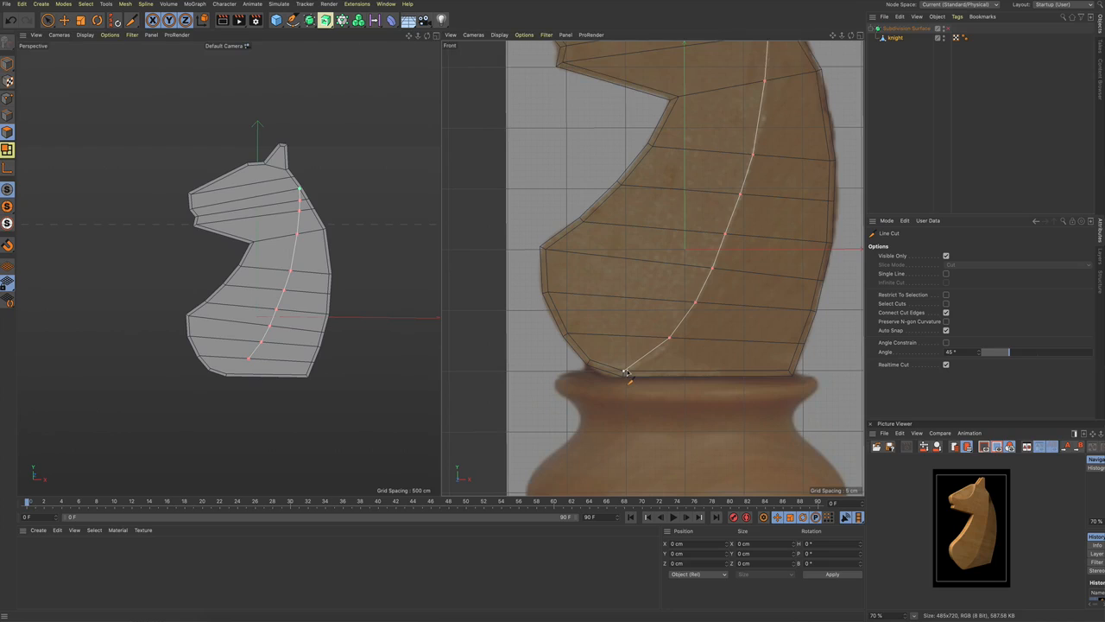
pyautogui.press('space')
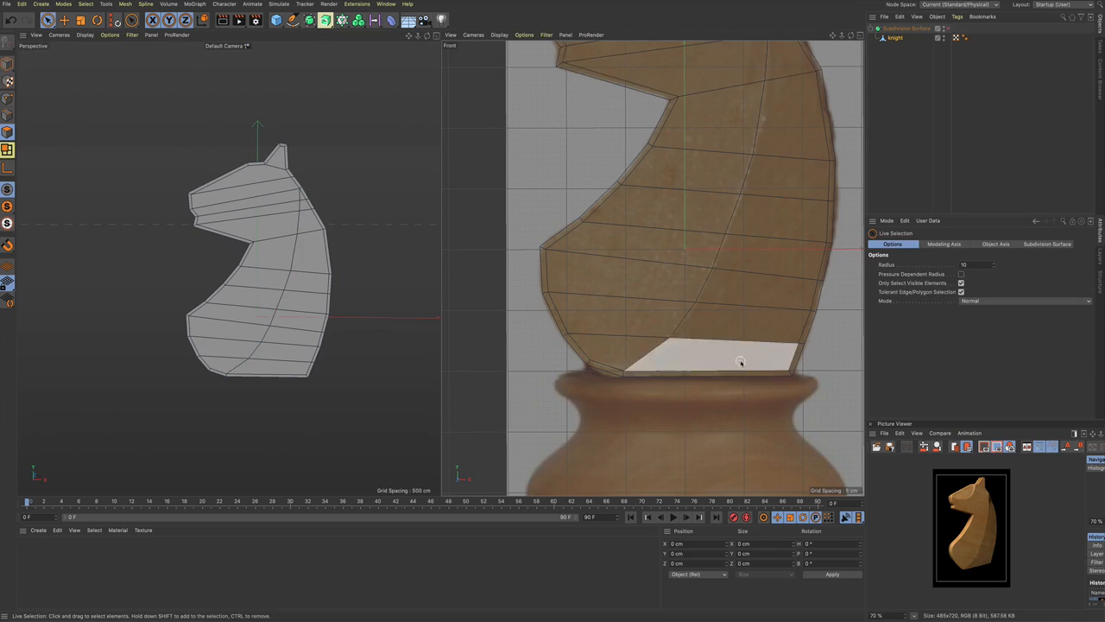
# Step: Switch to the finished knight document, orbit the model to examine its neck ridge and surface flow, and return to the working document
pyautogui.scroll(-2, 754, 299)
pyautogui.scroll(-1, 754, 300)
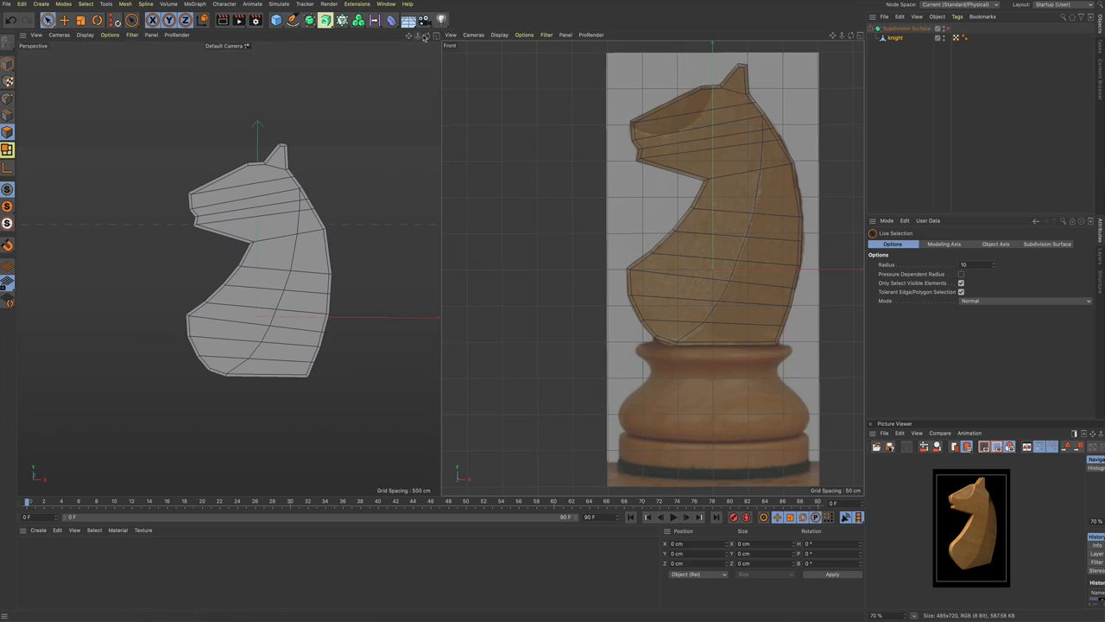
pyautogui.click(386, 3)
pyautogui.click(399, 263)
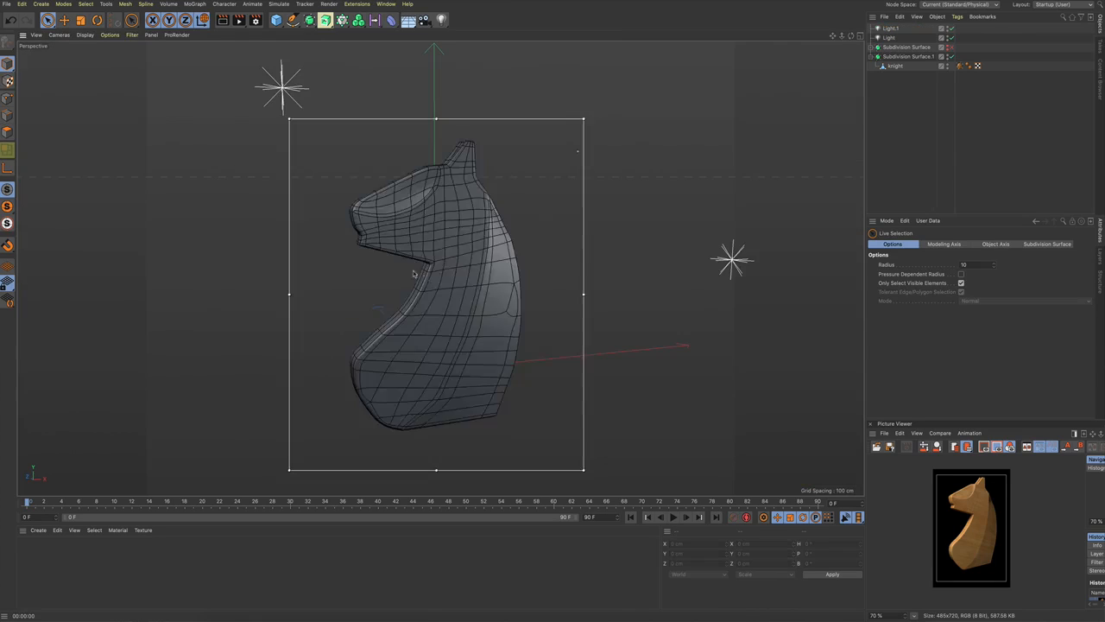
pyautogui.keyDown('alt'); pyautogui.moveTo(476, 274); pyautogui.dragTo(477, 229); pyautogui.keyUp('alt')
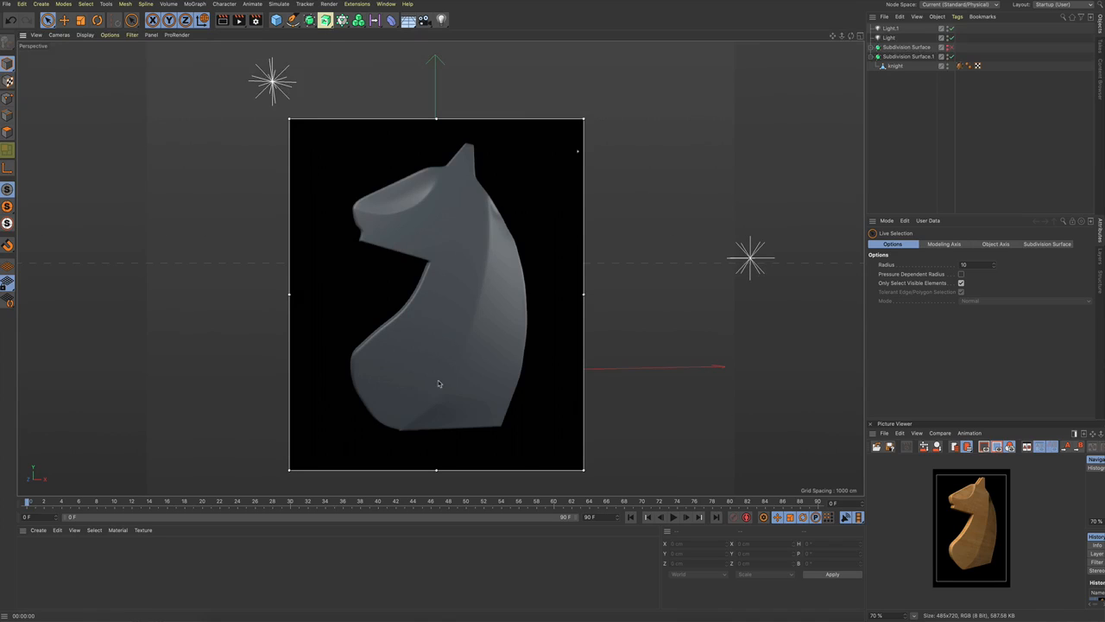
pyautogui.keyDown('alt'); pyautogui.moveTo(439, 383); pyautogui.dragTo(444, 383); pyautogui.keyUp('alt')
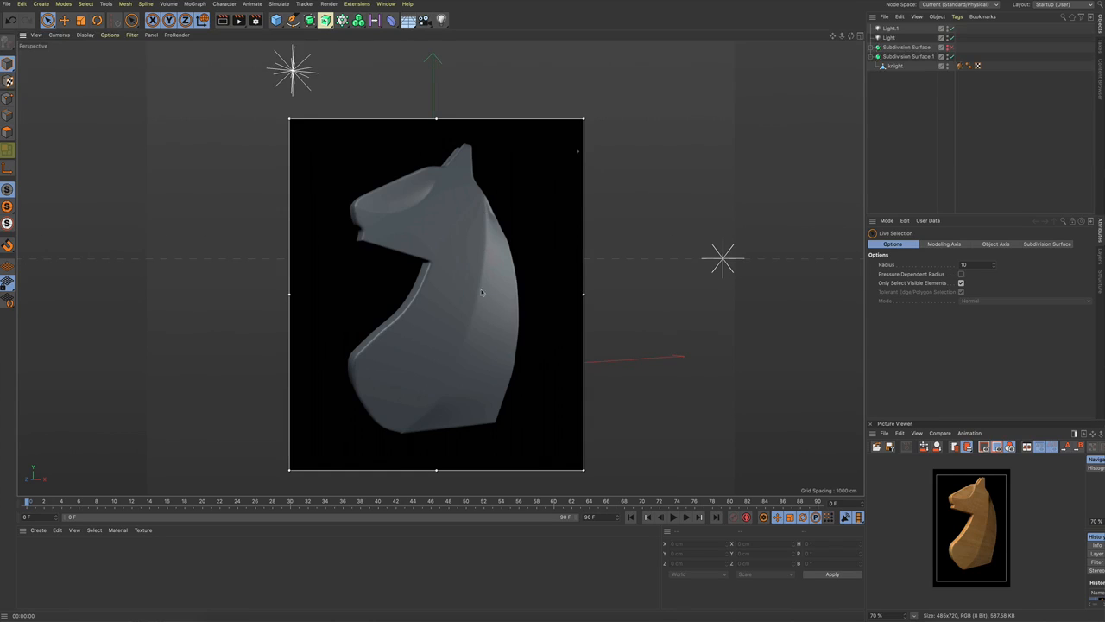
pyautogui.click(386, 4)
pyautogui.click(399, 254)
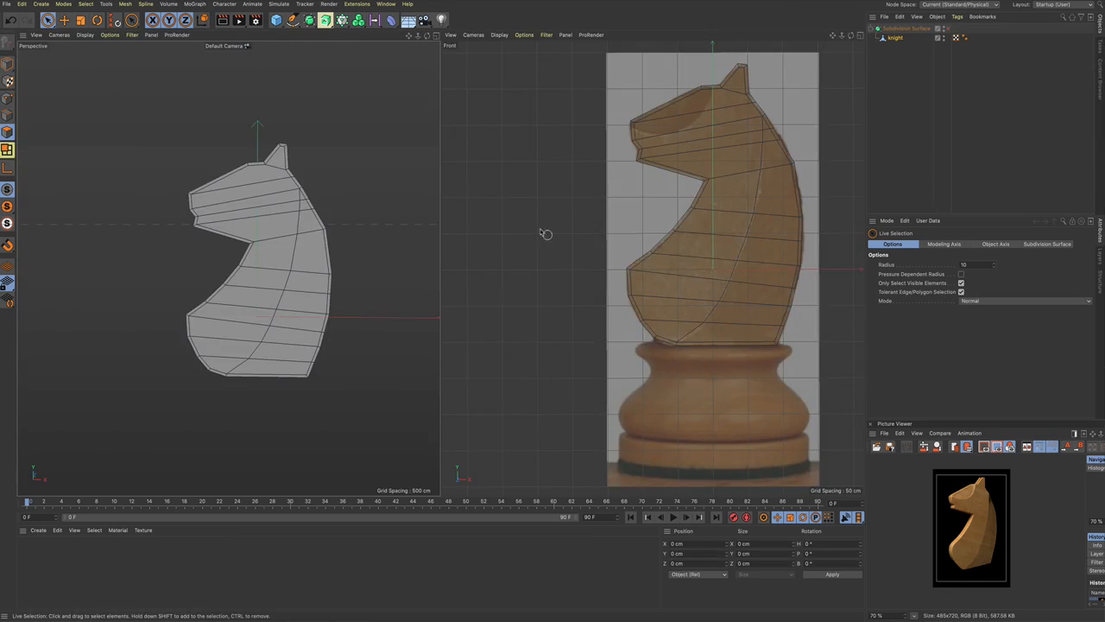
# Step: With Line Cut, start a cut at the middle of the ear tip and run it down through the ear's base
pyautogui.scroll(2, 676, 237)
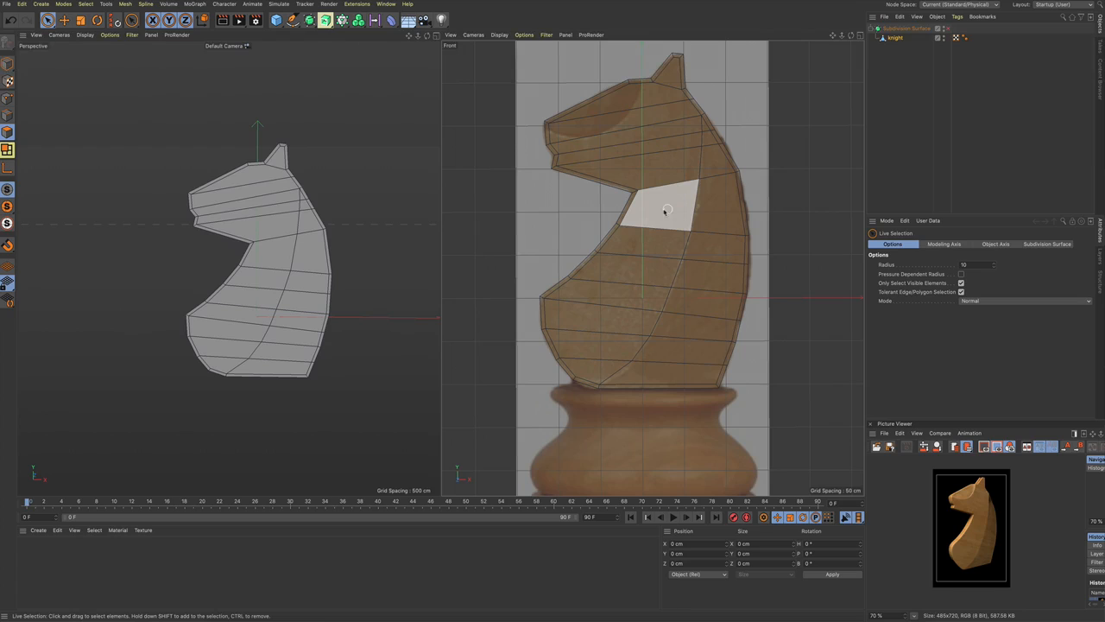
pyautogui.keyDown('alt'); pyautogui.moveTo(654, 266); pyautogui.dragTo(654, 380, button='middle'); pyautogui.keyUp('alt')
pyautogui.scroll(5, 664, 229)
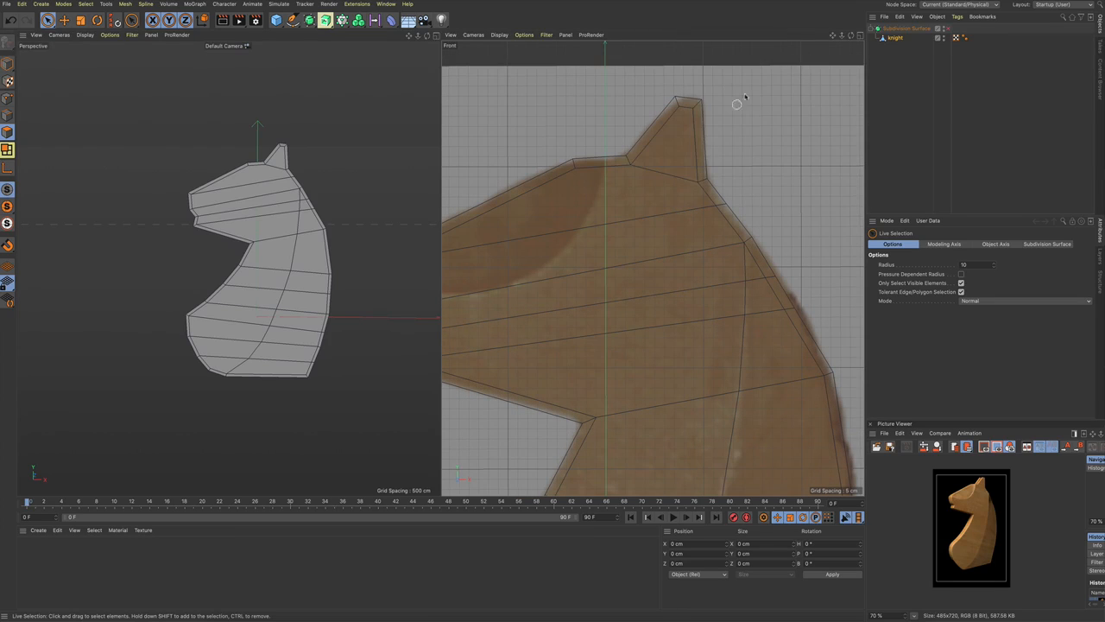
pyautogui.press('k')
pyautogui.press('k')
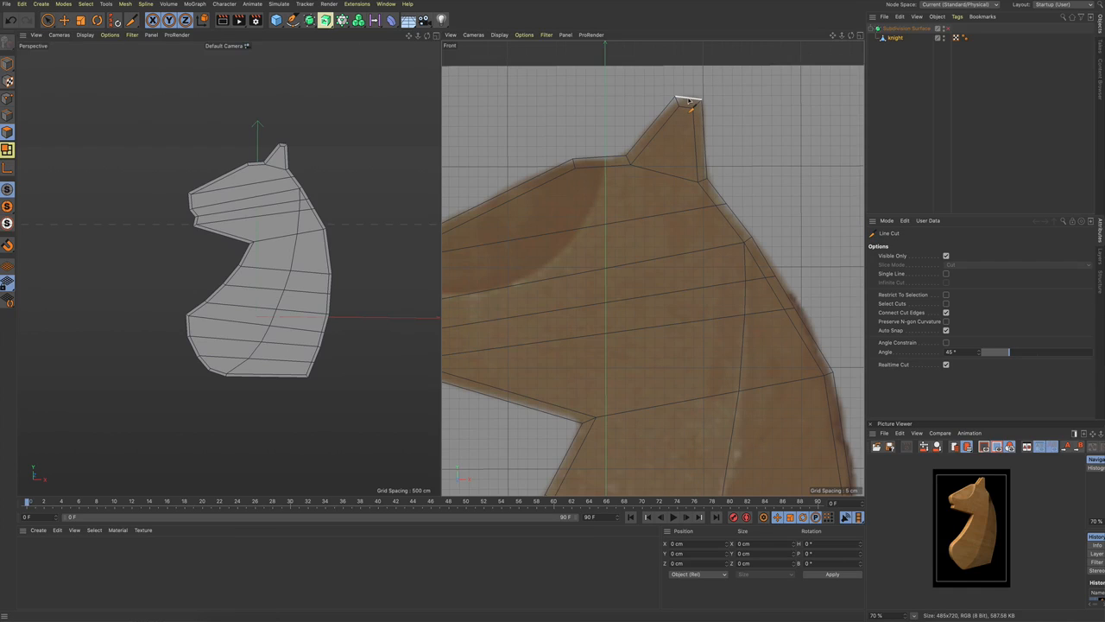
pyautogui.click(688, 98)
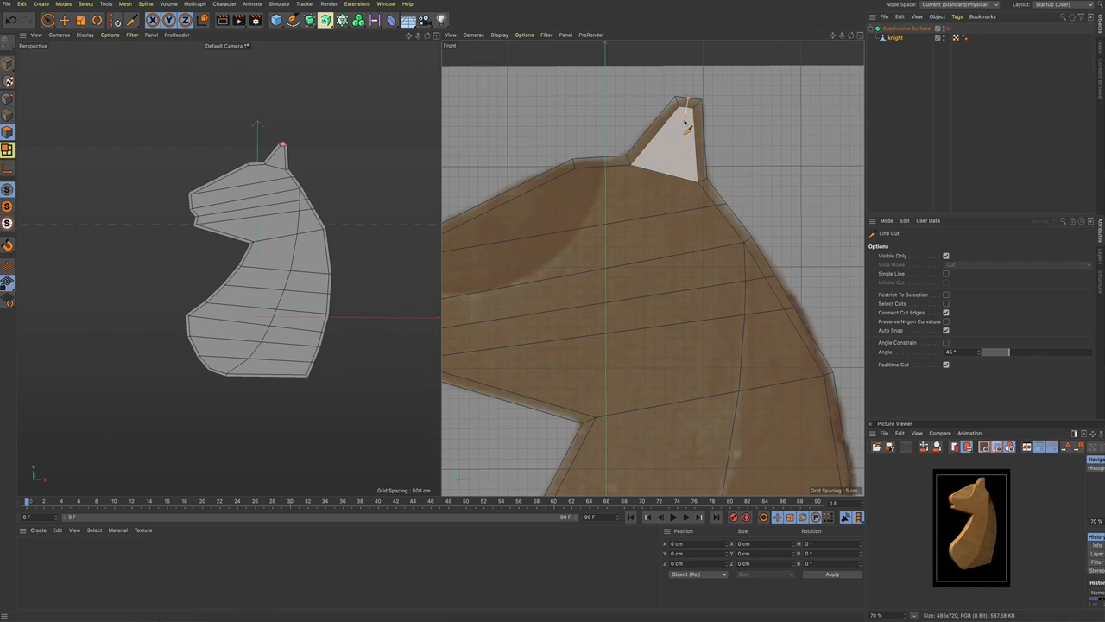
pyautogui.click(670, 179)
# Step: Continue the ear cut down through the neck and body lines in front of the ridge to the lower front inner corner, and finish it
pyautogui.scroll(-8, 661, 223)
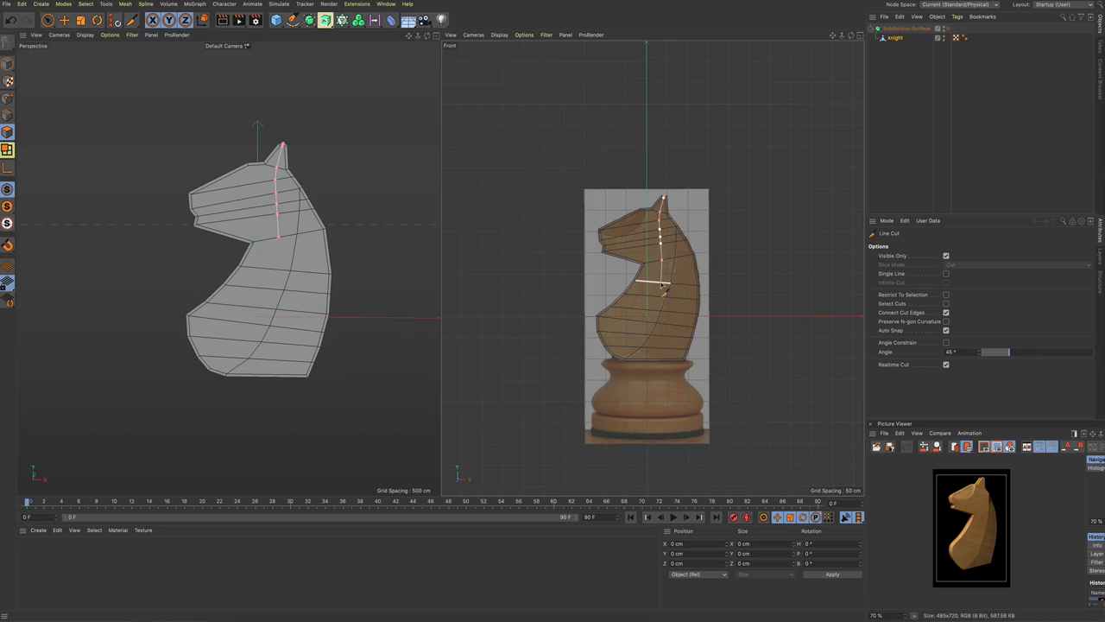
pyautogui.click(660, 285)
pyautogui.click(656, 298)
pyautogui.click(649, 322)
pyautogui.click(644, 325)
pyautogui.click(628, 347)
pyautogui.scroll(4, 631, 348)
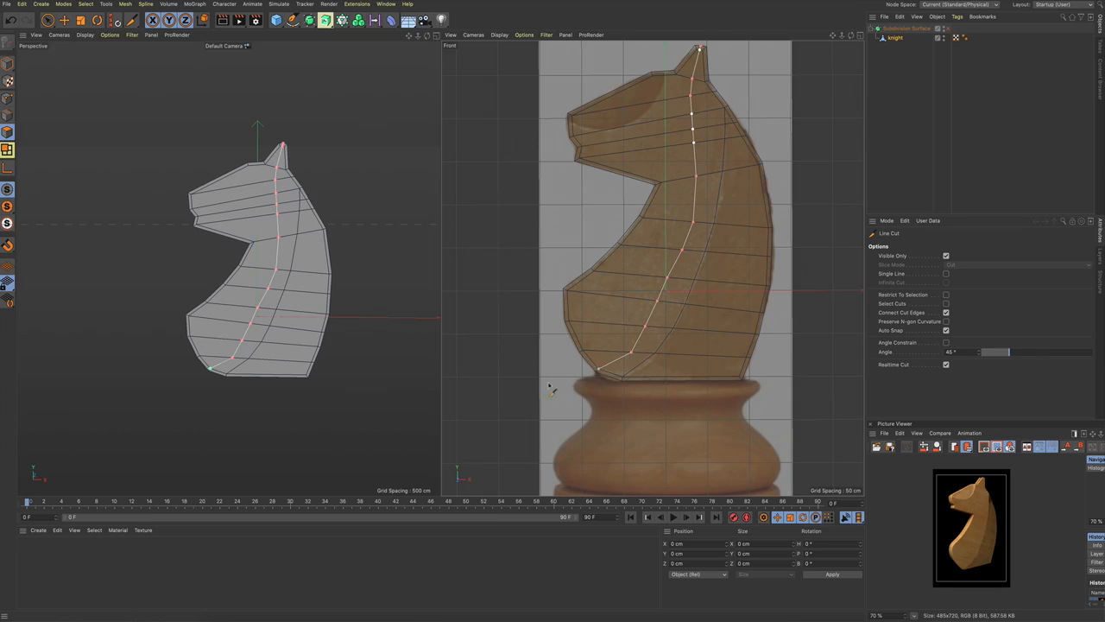
pyautogui.press('space')
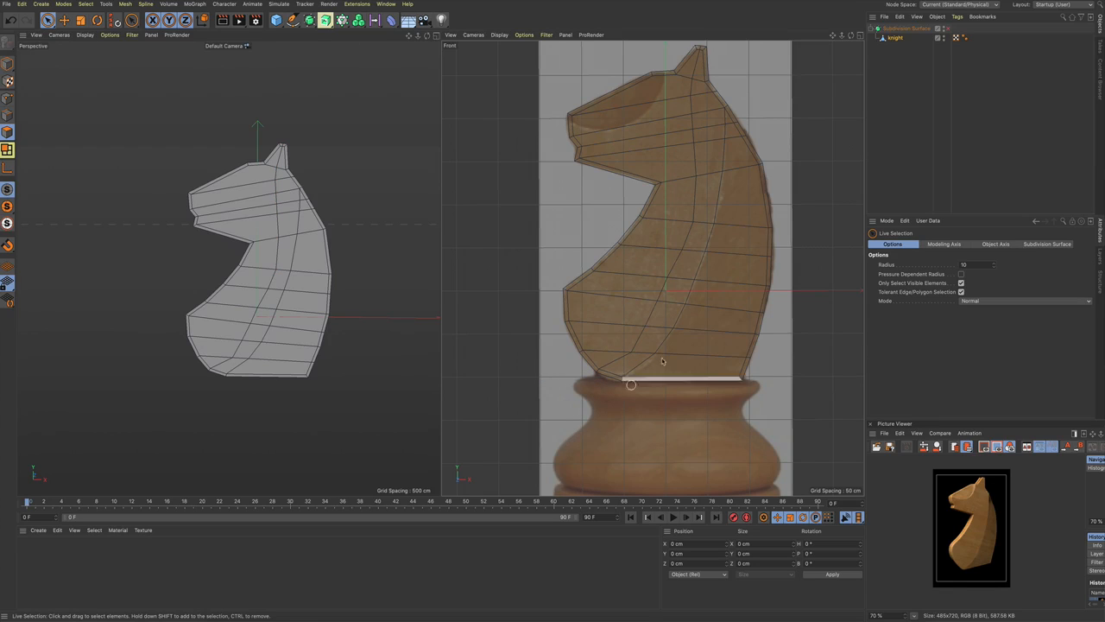
# Step: With Line Cut, cut from the front base of the ear down through the head and chest lines to the lowest body line
pyautogui.keyDown('alt'); pyautogui.moveTo(622, 208); pyautogui.dragTo(652, 267, button='middle'); pyautogui.keyUp('alt')
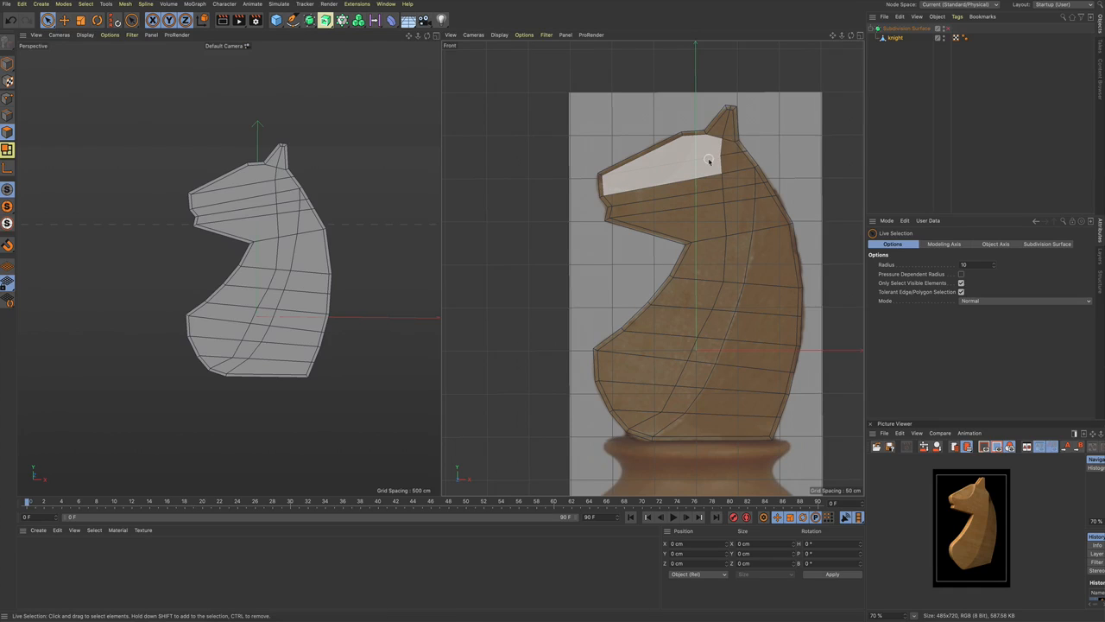
pyautogui.press('space')
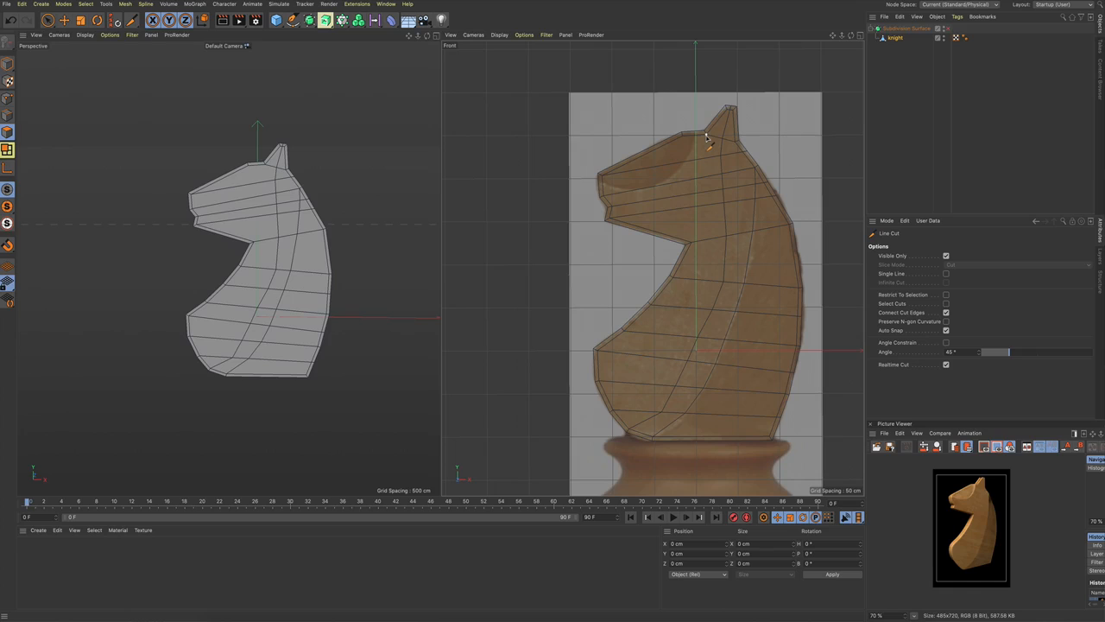
pyautogui.click(706, 136)
pyautogui.click(708, 241)
pyautogui.click(699, 279)
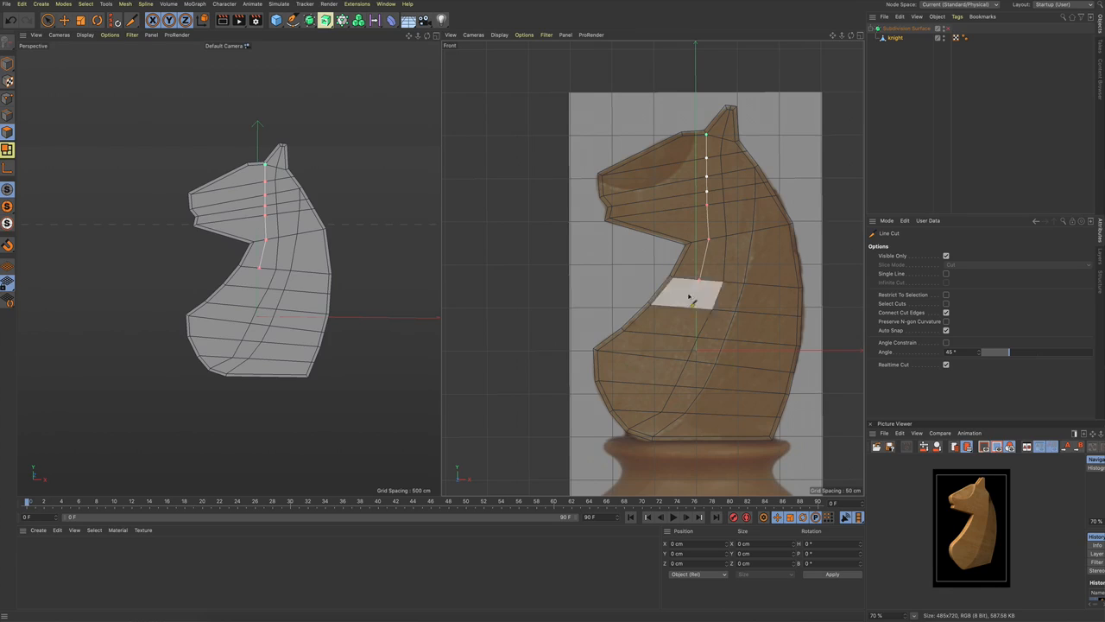
pyautogui.click(673, 335)
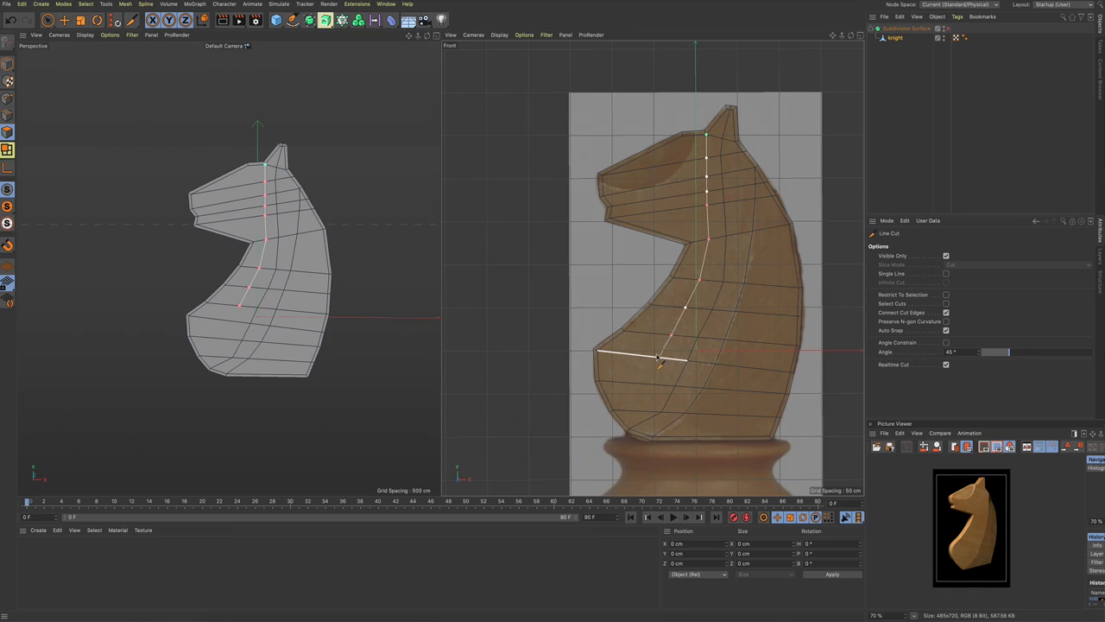
pyautogui.click(646, 387)
pyautogui.scroll(5, 630, 430)
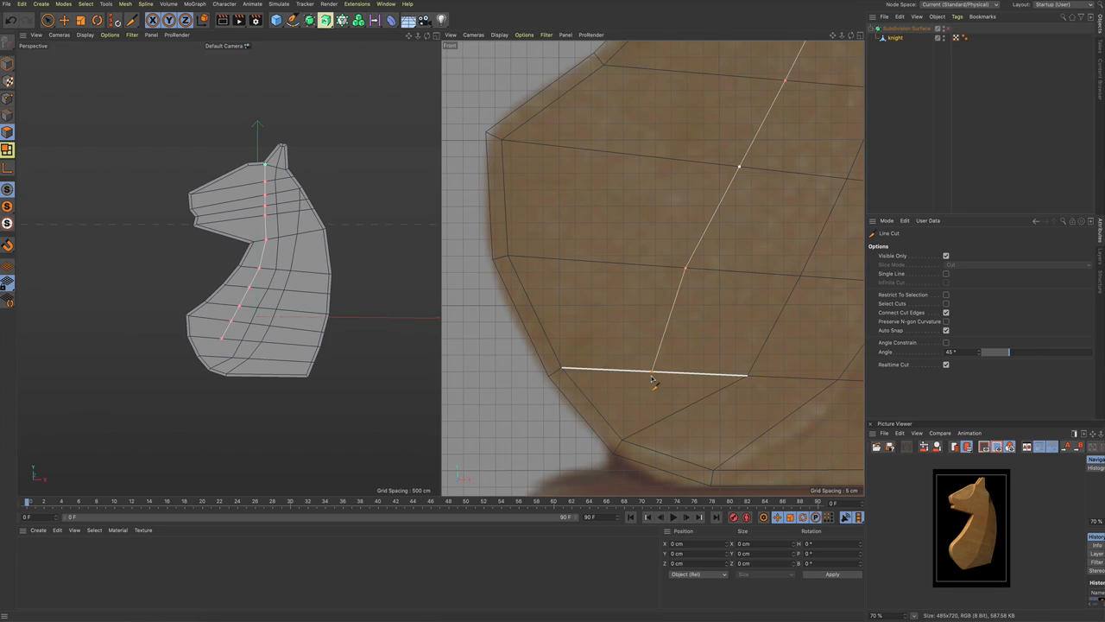
pyautogui.click(652, 374)
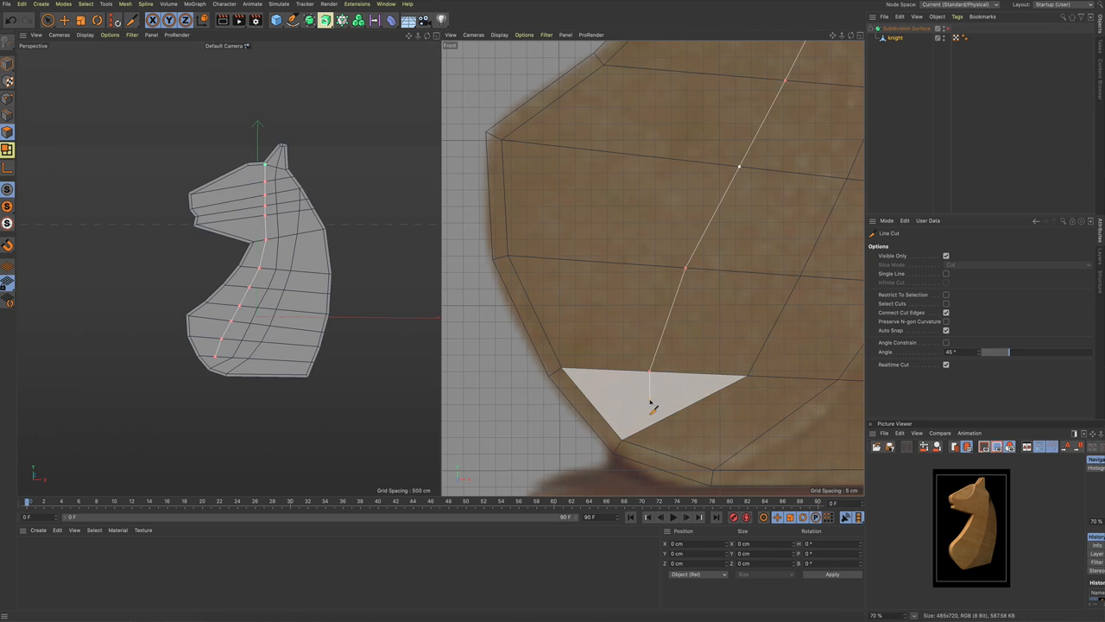
pyautogui.press('space')
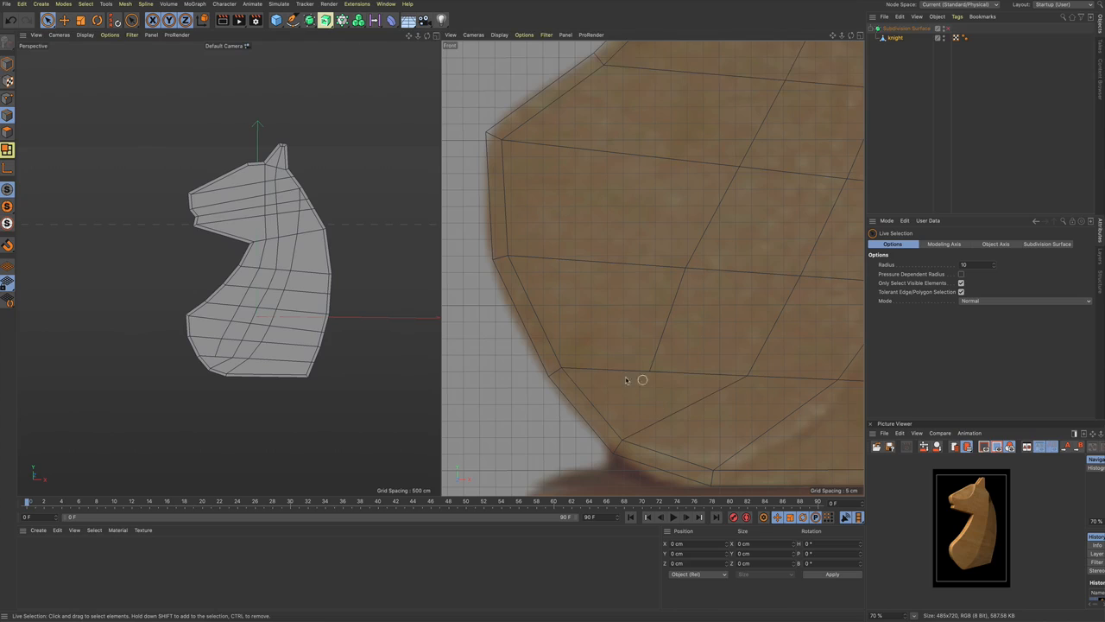
# Step: Cut a line from the forehead corner in front of the ear down through the head lines to the throat's inner corner
pyautogui.scroll(-5, 543, 381)
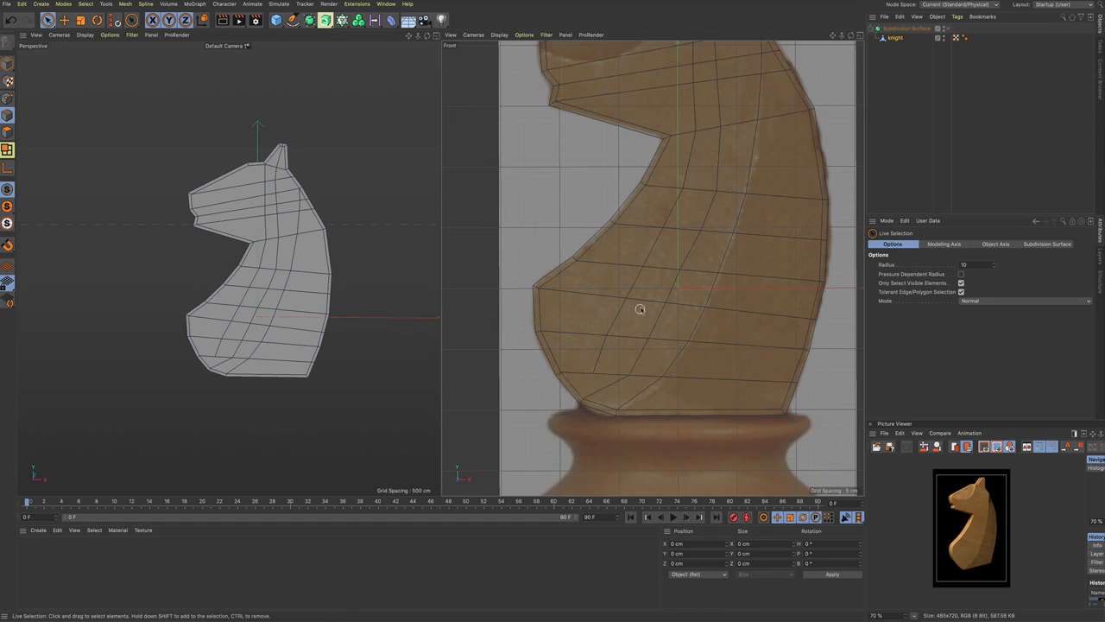
pyautogui.moveTo(637, 308); pyautogui.dragTo(655, 389, button='middle')
pyautogui.scroll(-6, 655, 389)
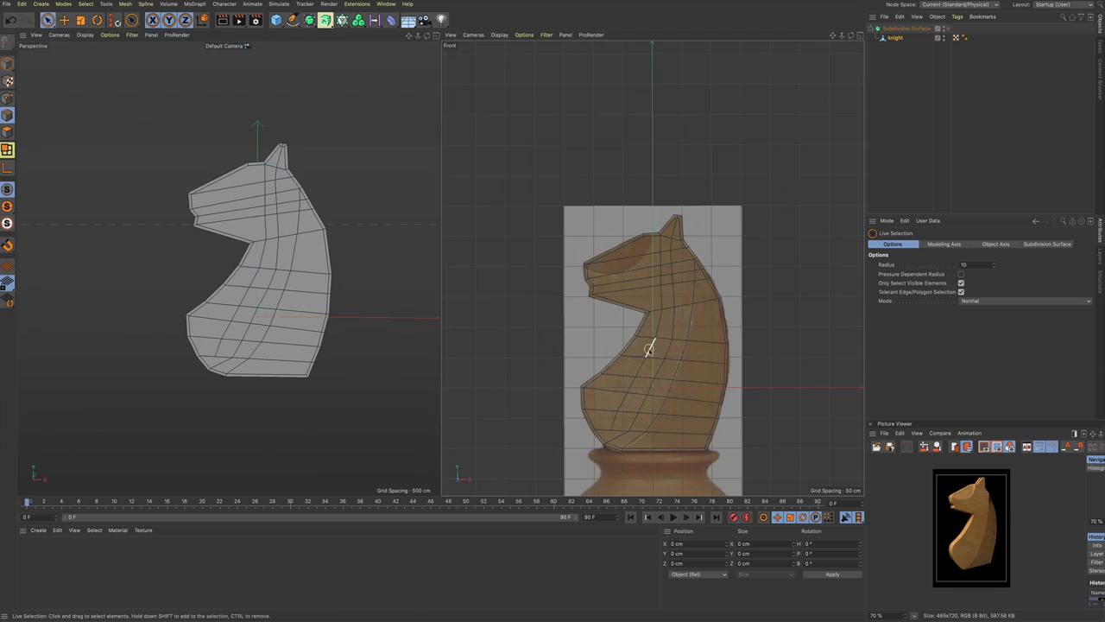
pyautogui.moveTo(654, 339); pyautogui.dragTo(659, 392, button='middle')
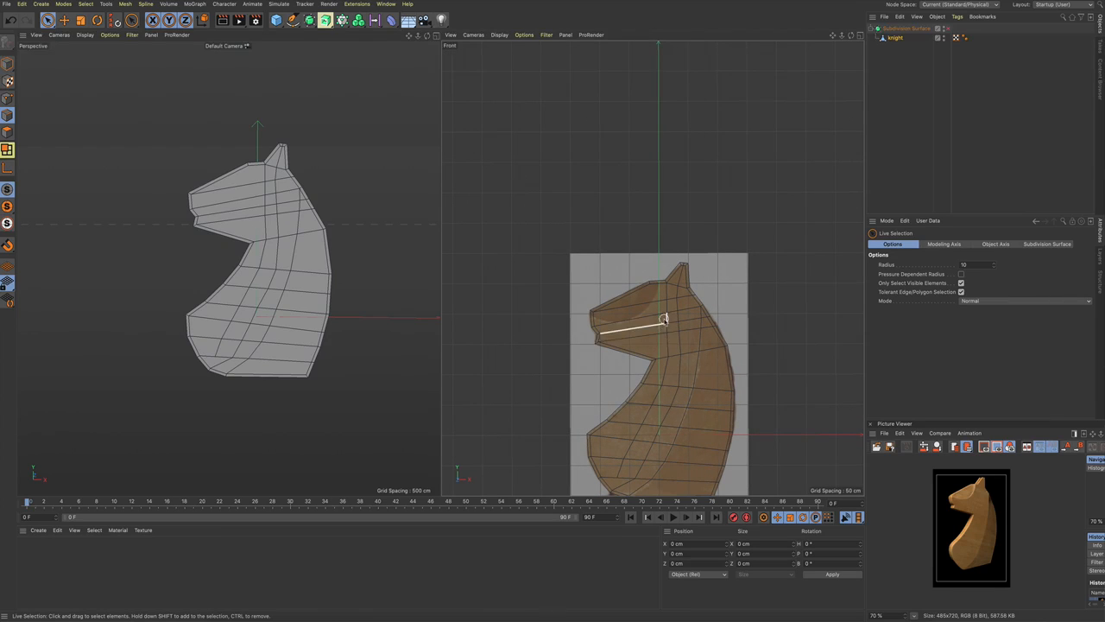
pyautogui.scroll(1, 663, 322)
pyautogui.scroll(1, 656, 304)
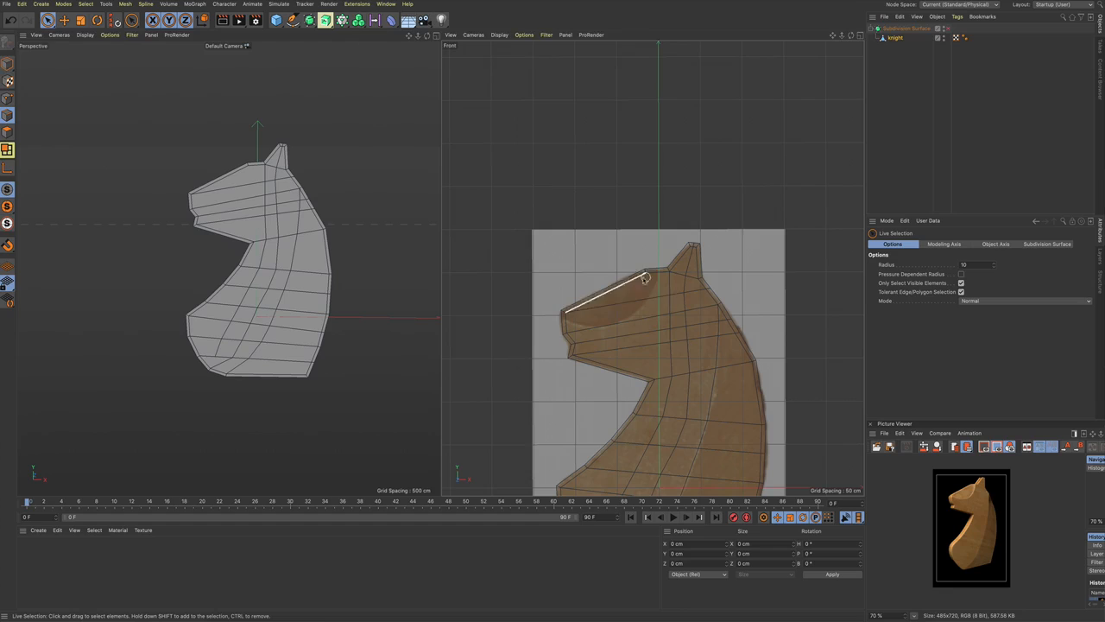
pyautogui.keyDown('alt'); pyautogui.moveTo(615, 342); pyautogui.dragTo(650, 346, button='middle'); pyautogui.keyUp('alt')
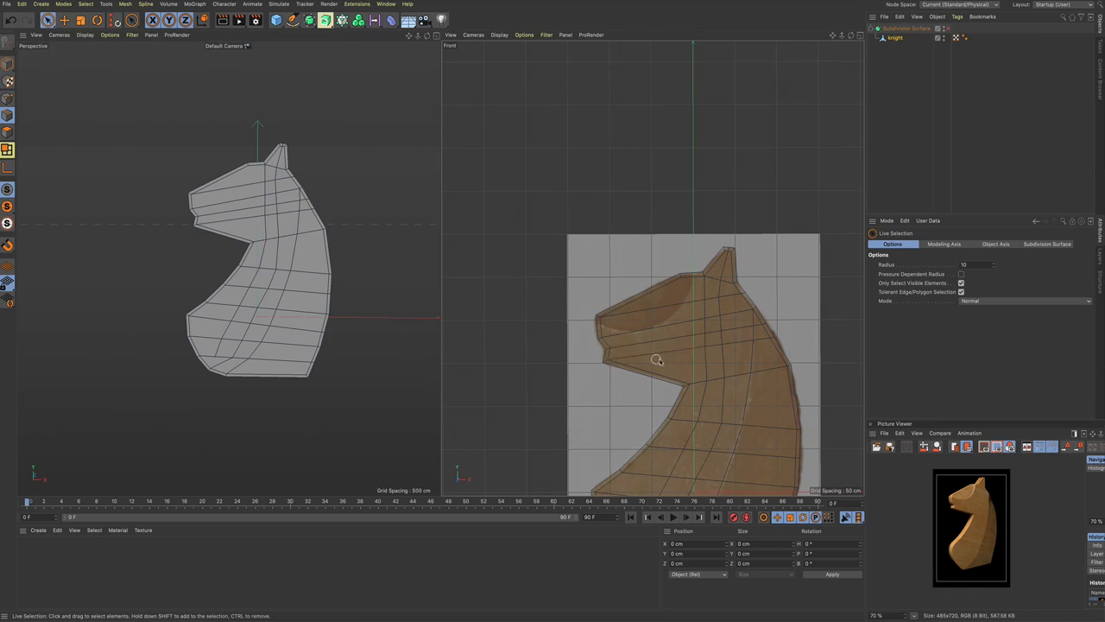
pyautogui.press('k')
pyautogui.press('k')
pyautogui.scroll(1, 665, 302)
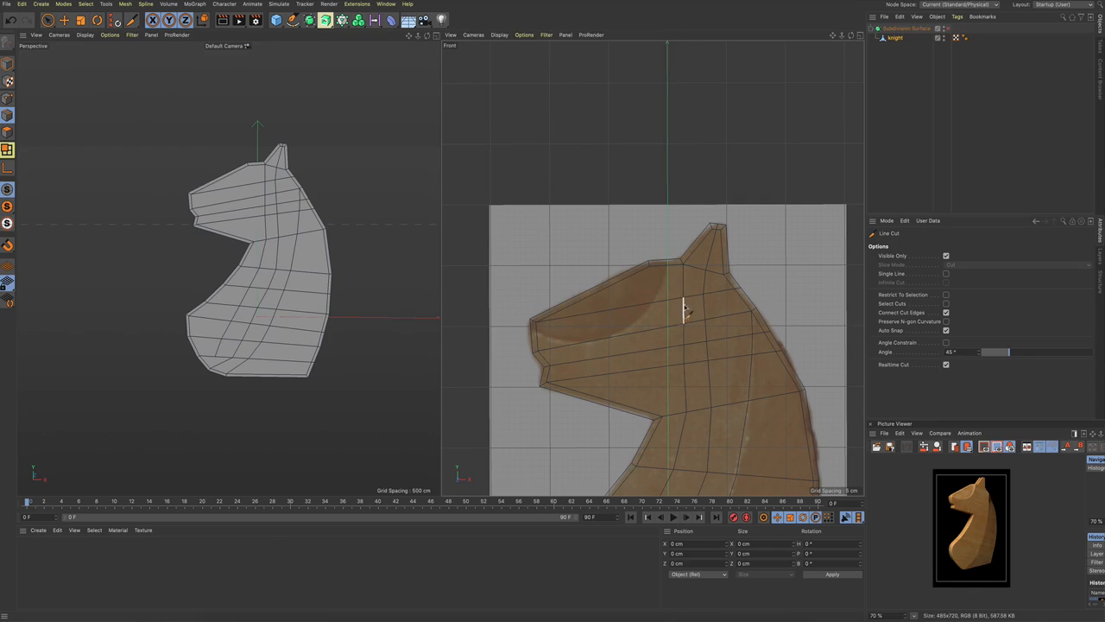
pyautogui.click(673, 260)
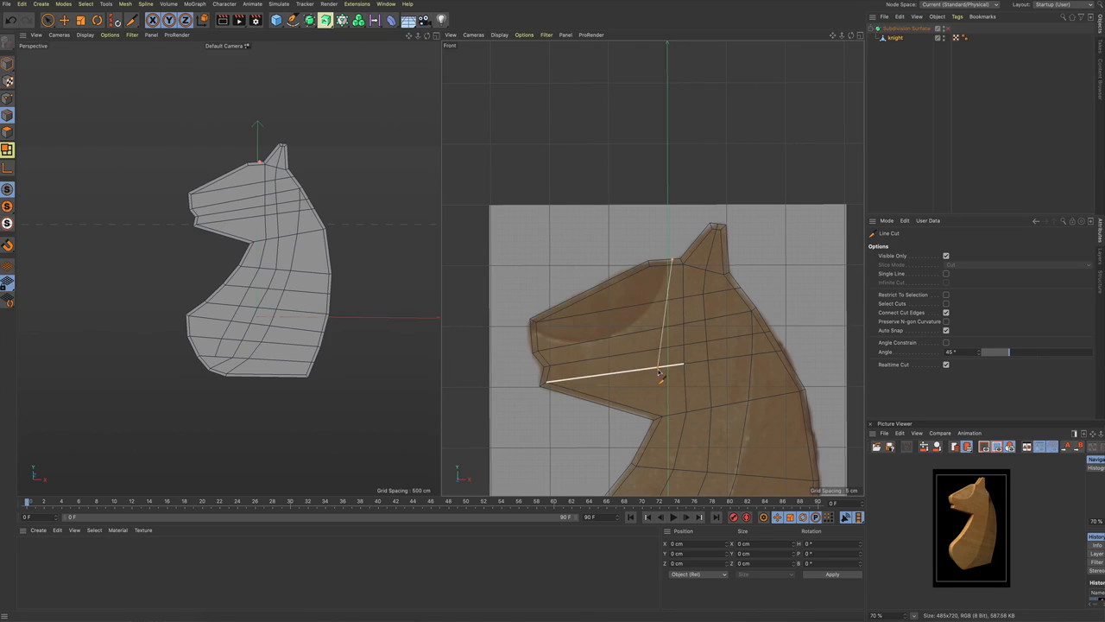
pyautogui.click(663, 420)
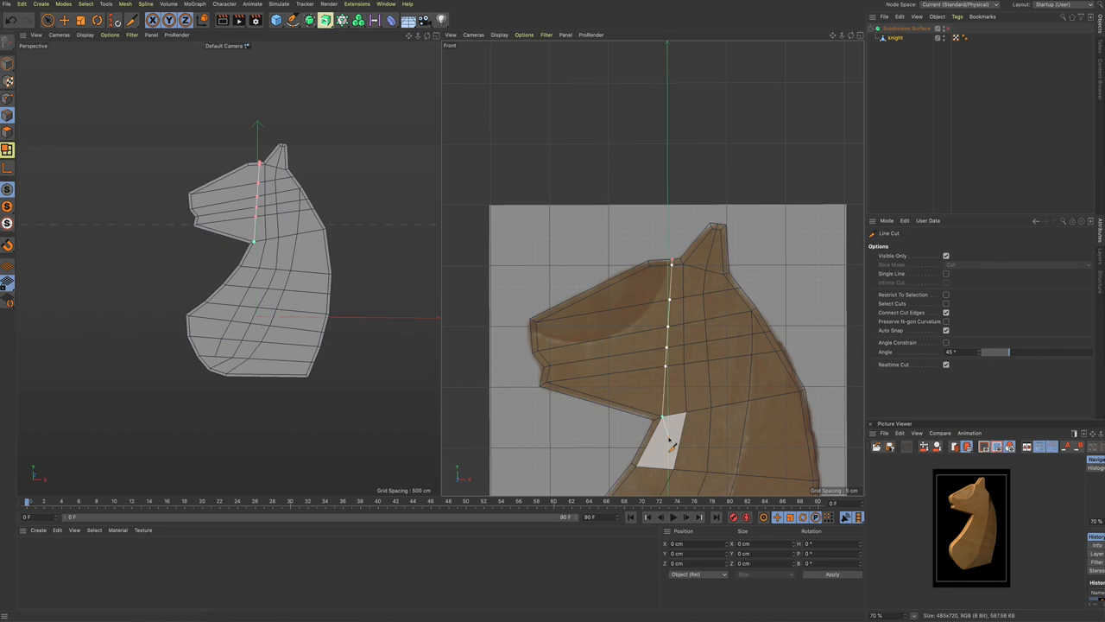
pyautogui.press('space')
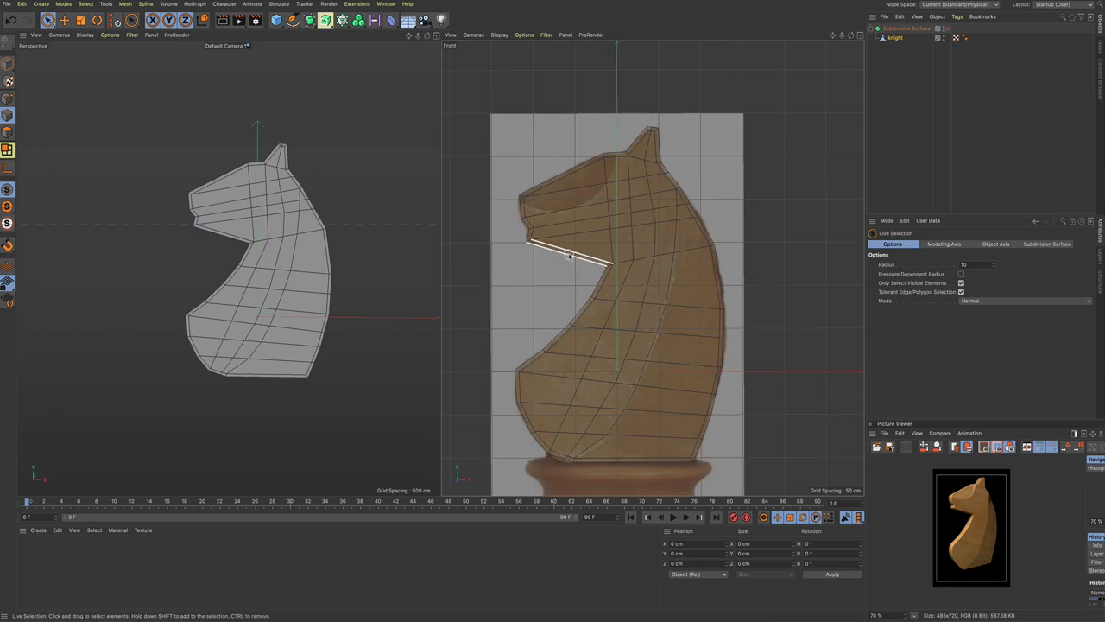
# Step: Cut two lines across the muzzle, one at mid-snout and one nearer the nose, from the upper outline to the jaw outline
pyautogui.scroll(5, 572, 257)
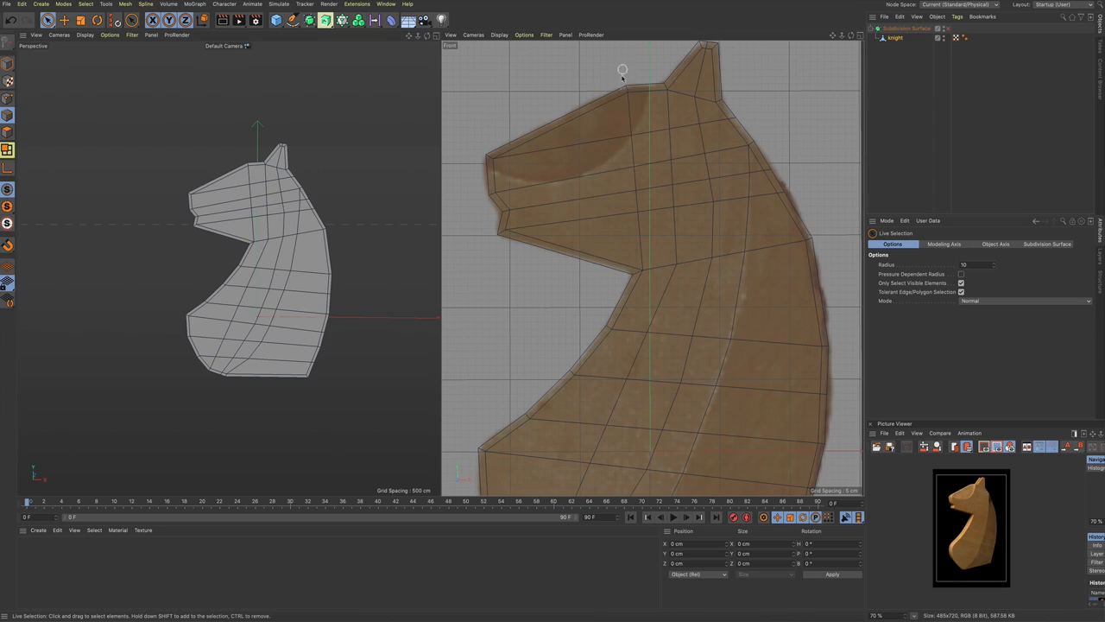
pyautogui.scroll(-5, 639, 207)
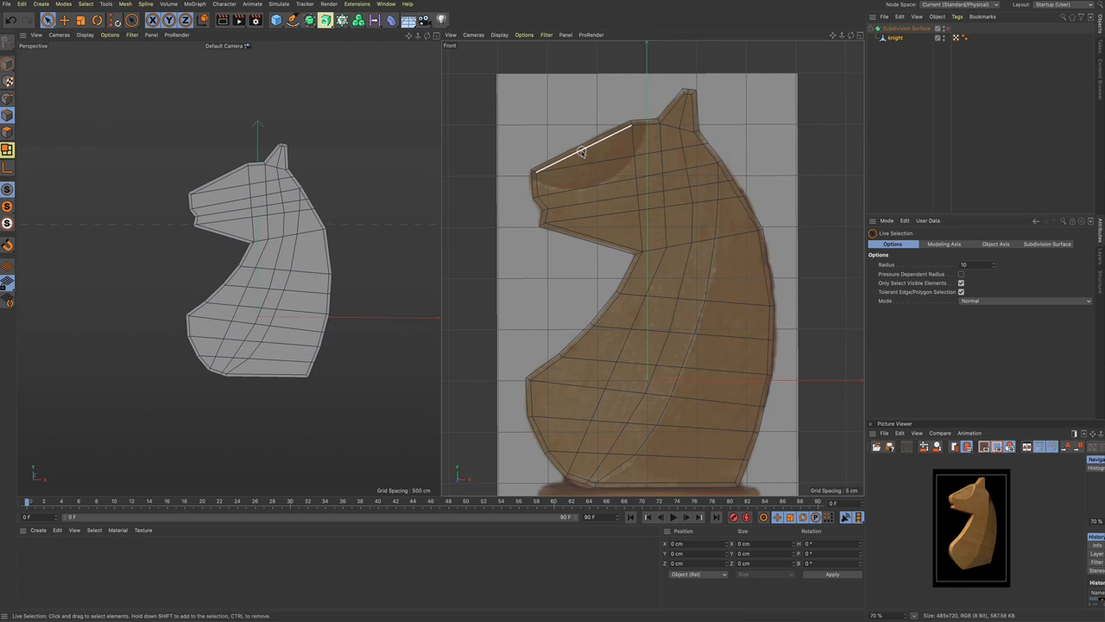
pyautogui.press('space')
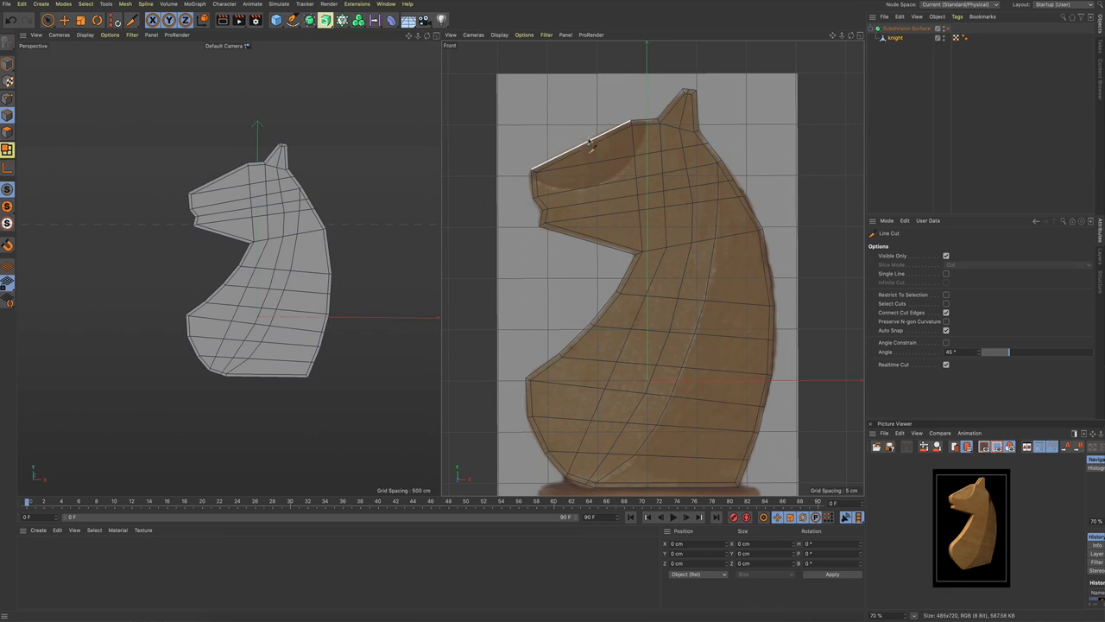
pyautogui.click(586, 145)
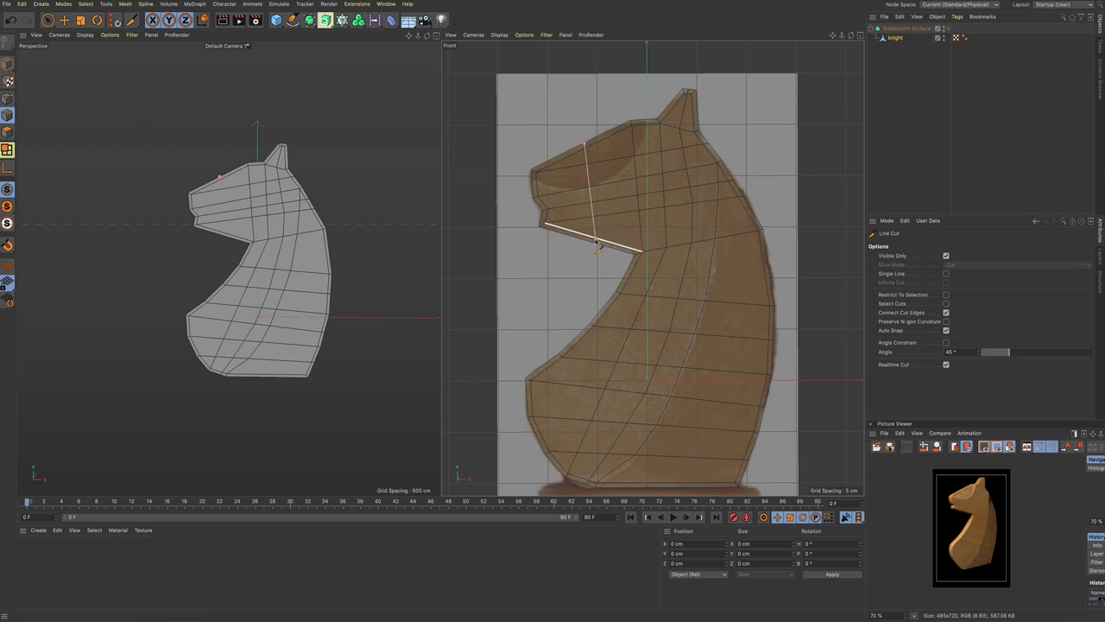
pyautogui.click(596, 245)
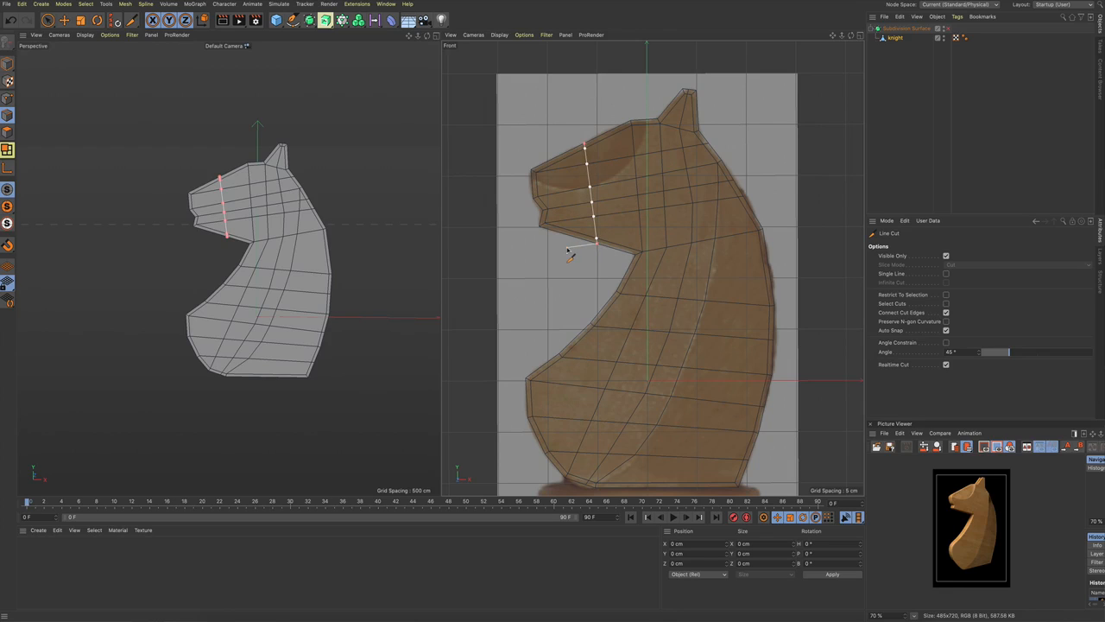
pyautogui.press('Escape')
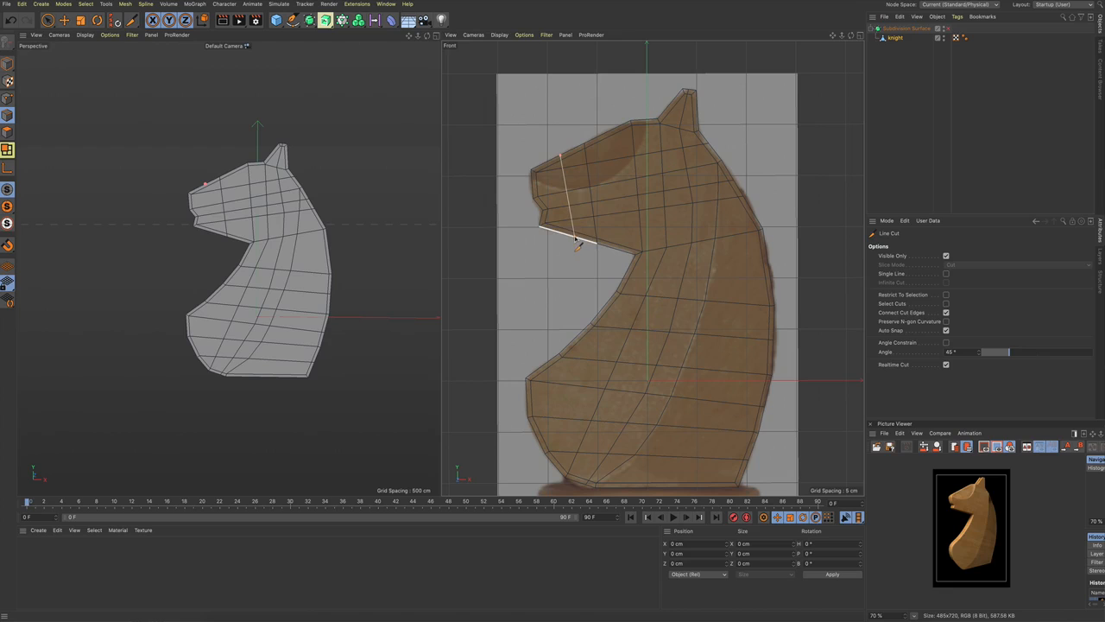
pyautogui.press('space')
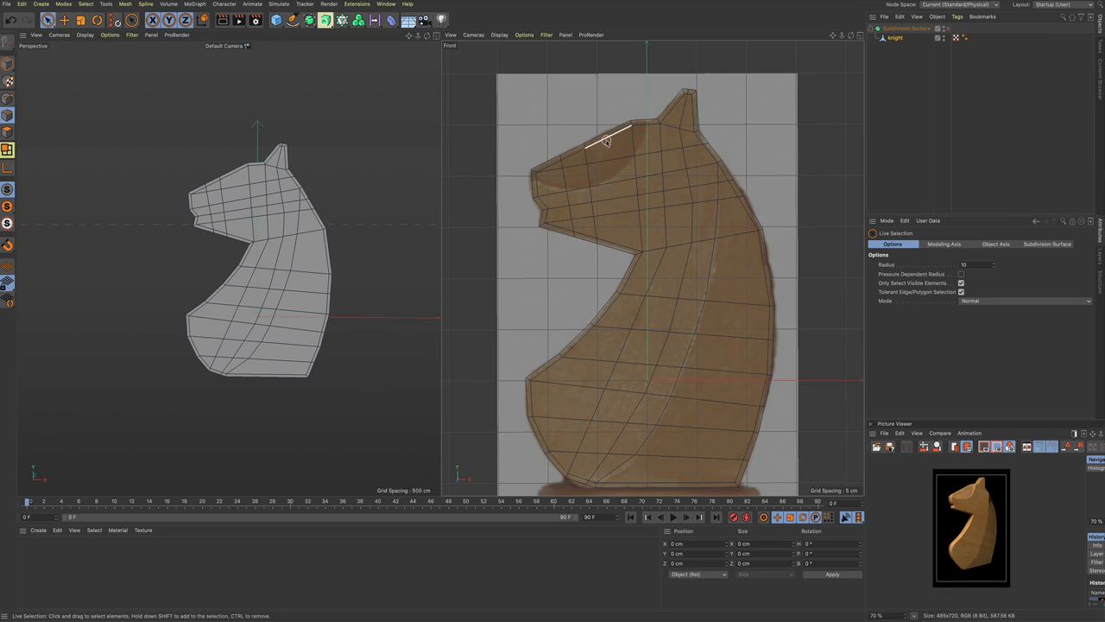
# Step: Cut a line from the upper snout outline, between mid-snout and forehead, down to the jaw outline just in front of the throat corner
pyautogui.press('space')
pyautogui.scroll(-2, 605, 129)
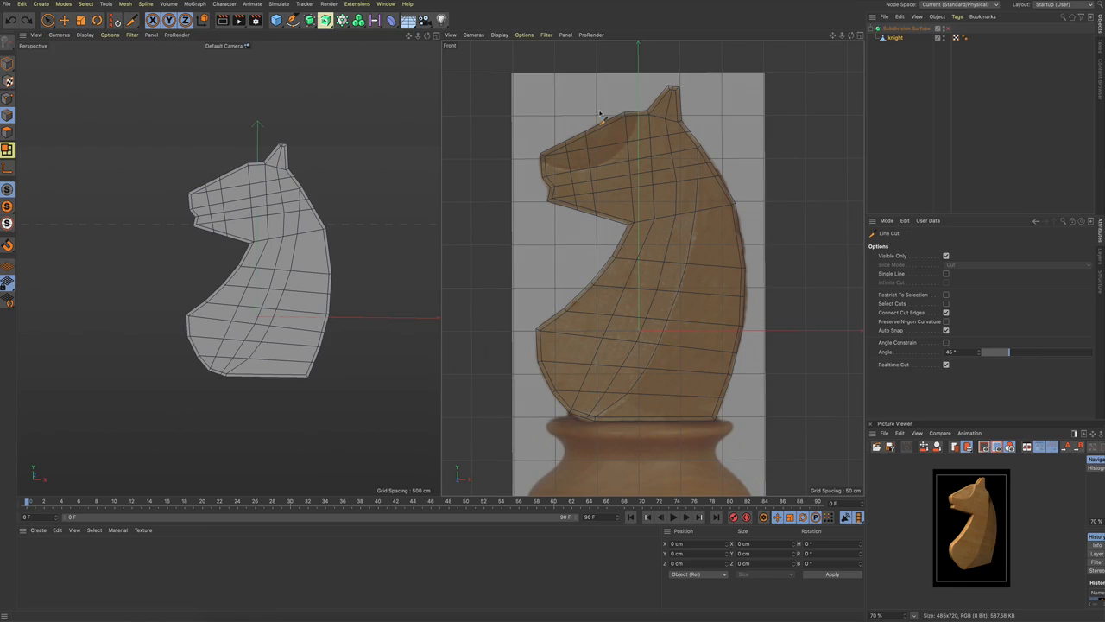
pyautogui.click(607, 127)
pyautogui.scroll(3, 620, 212)
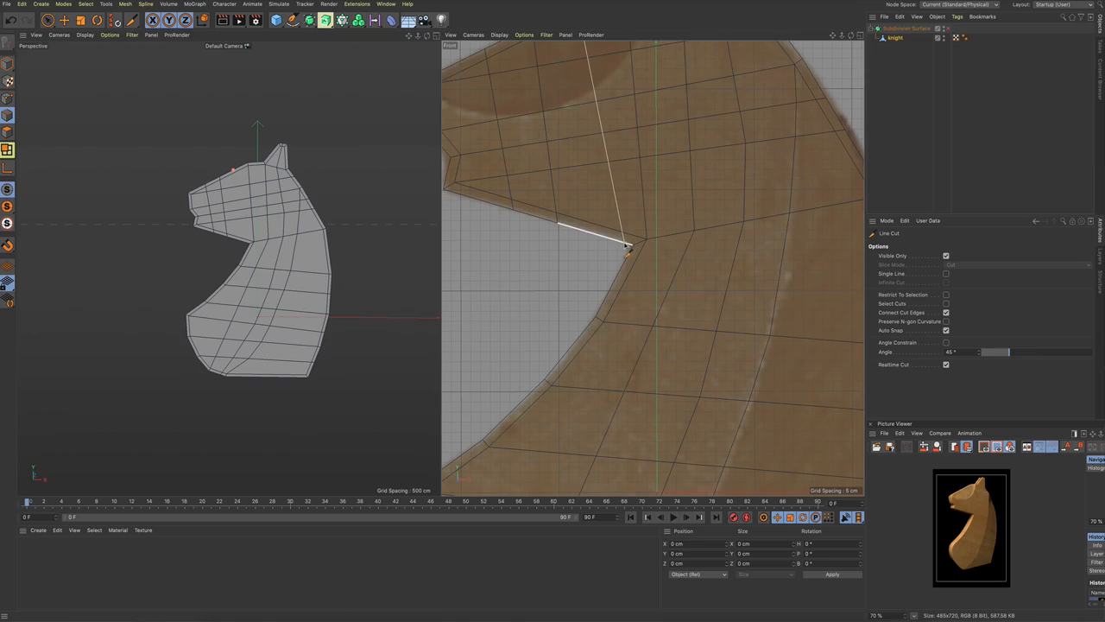
pyautogui.click(627, 244)
pyautogui.press('space')
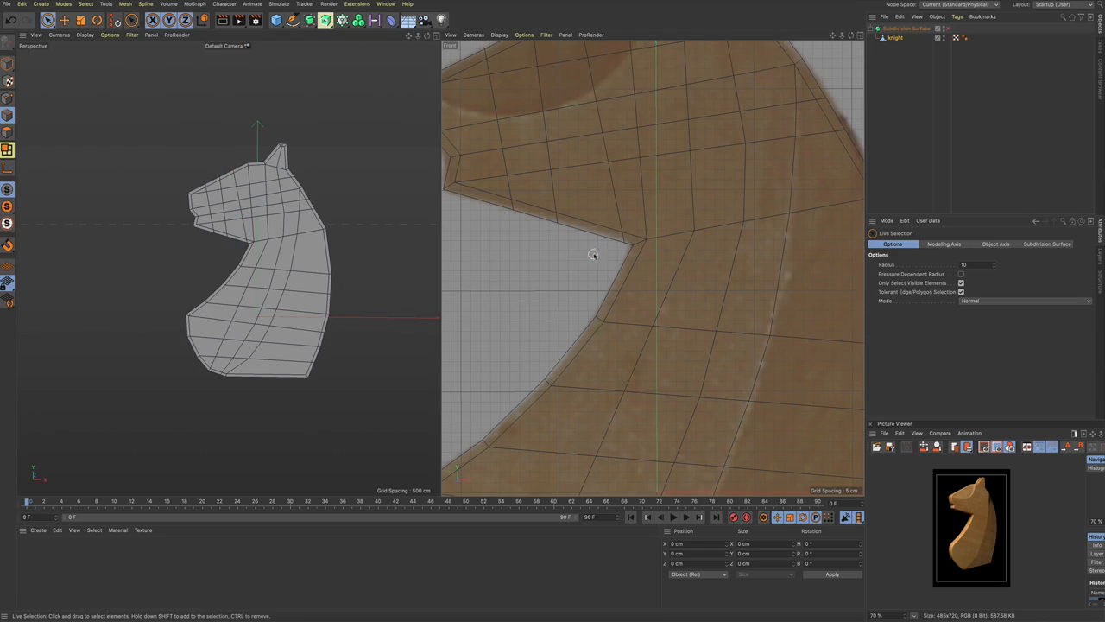
# Step: Cut a cross line through the neck from just below the throat corner to the back outline
pyautogui.scroll(-5, 592, 250)
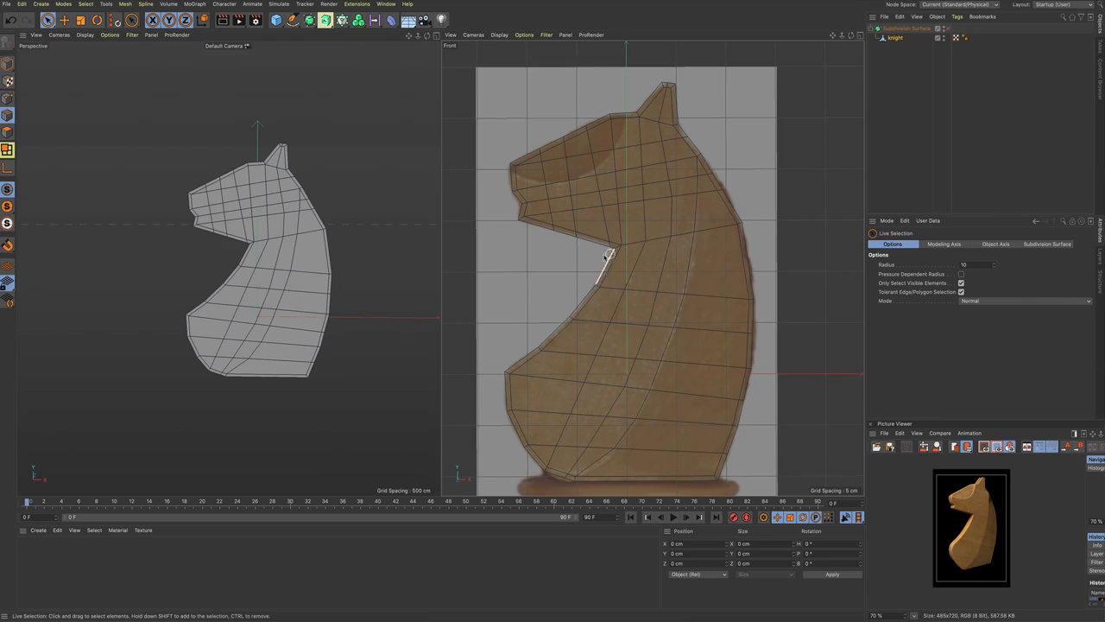
pyautogui.press('k')
pyautogui.press('k')
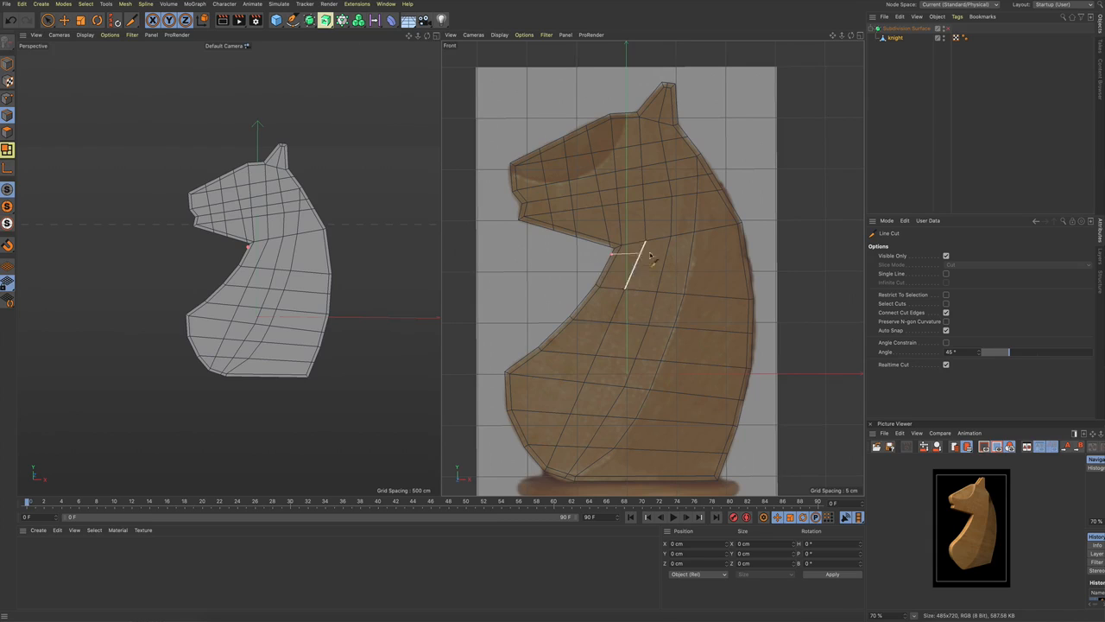
pyautogui.click(611, 254)
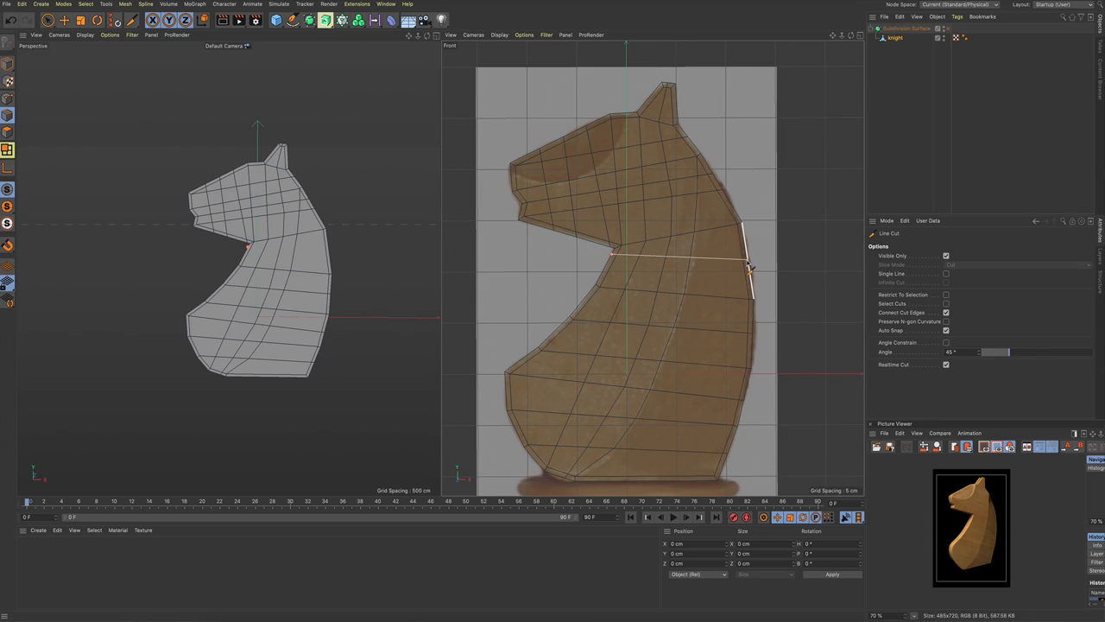
pyautogui.click(748, 260)
pyautogui.press('space')
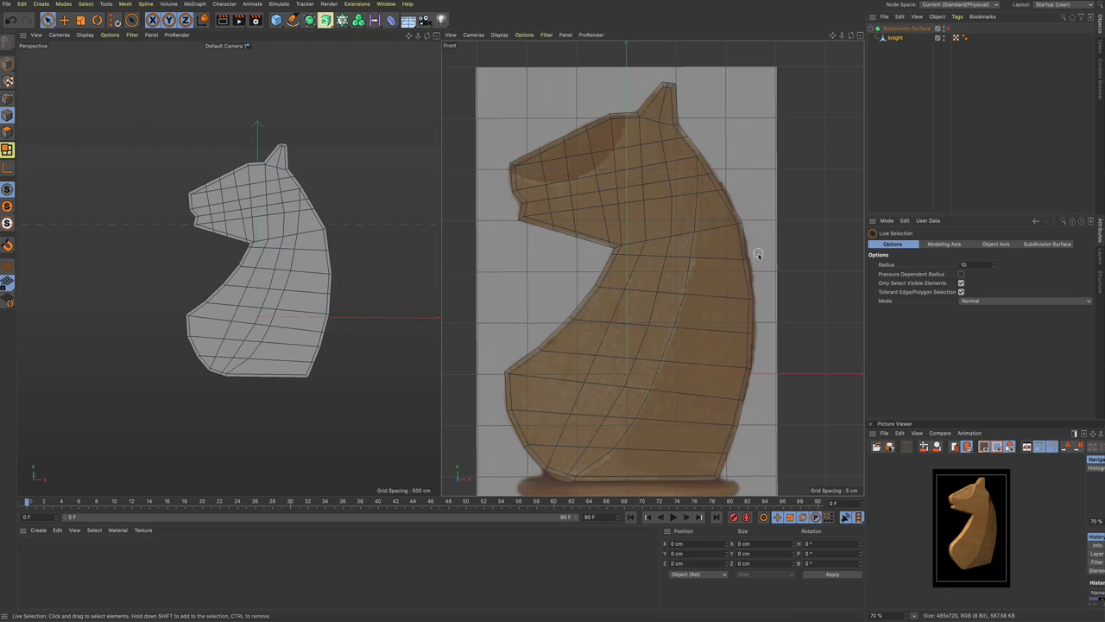
# Step: Enable the Subdivision Surface and examine the smoothed mesh around the throat corner
pyautogui.scroll(3, 579, 260)
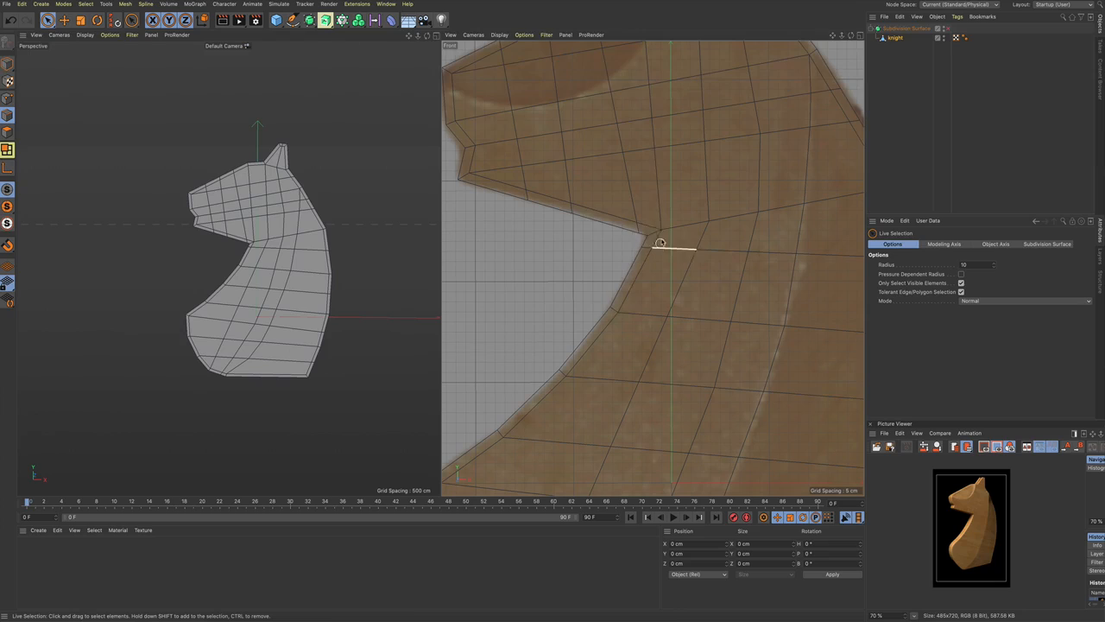
pyautogui.scroll(-4, 592, 247)
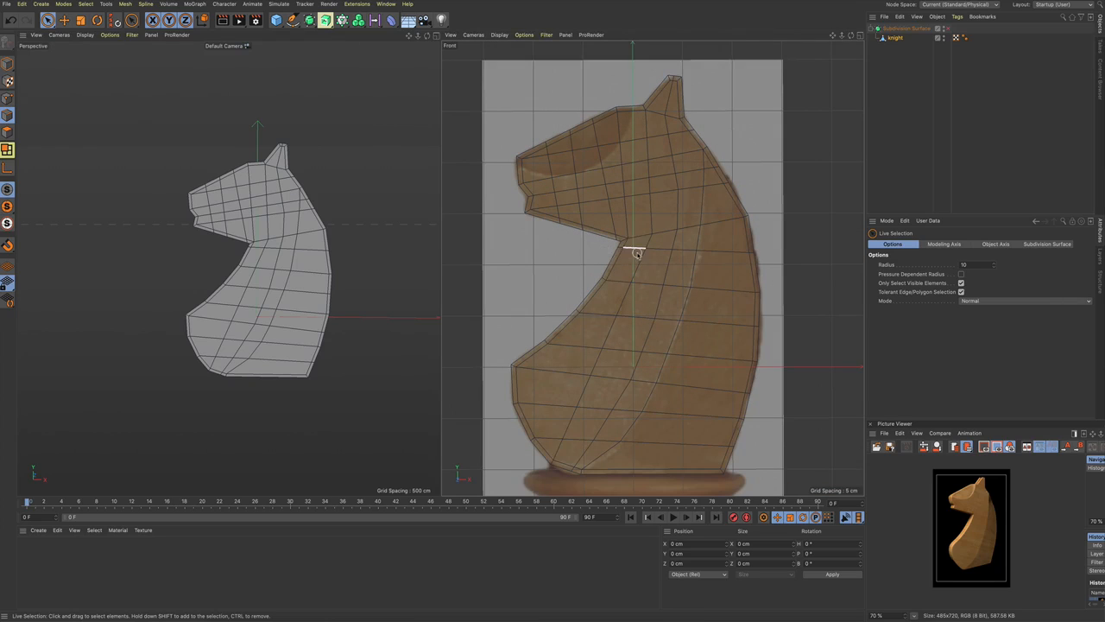
pyautogui.scroll(2, 636, 247)
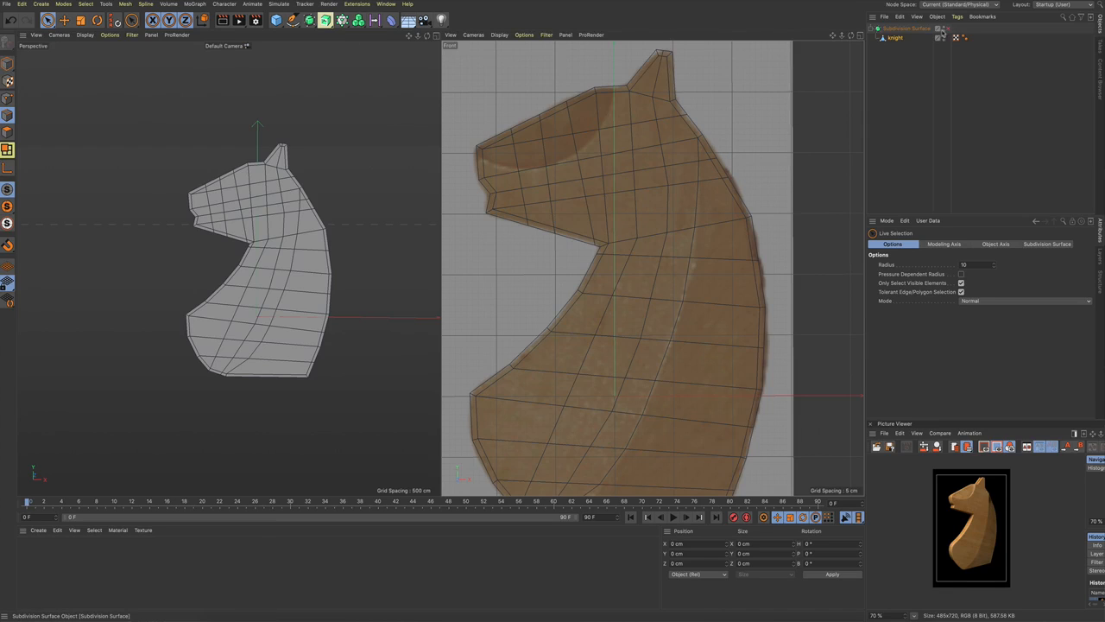
pyautogui.click(945, 28)
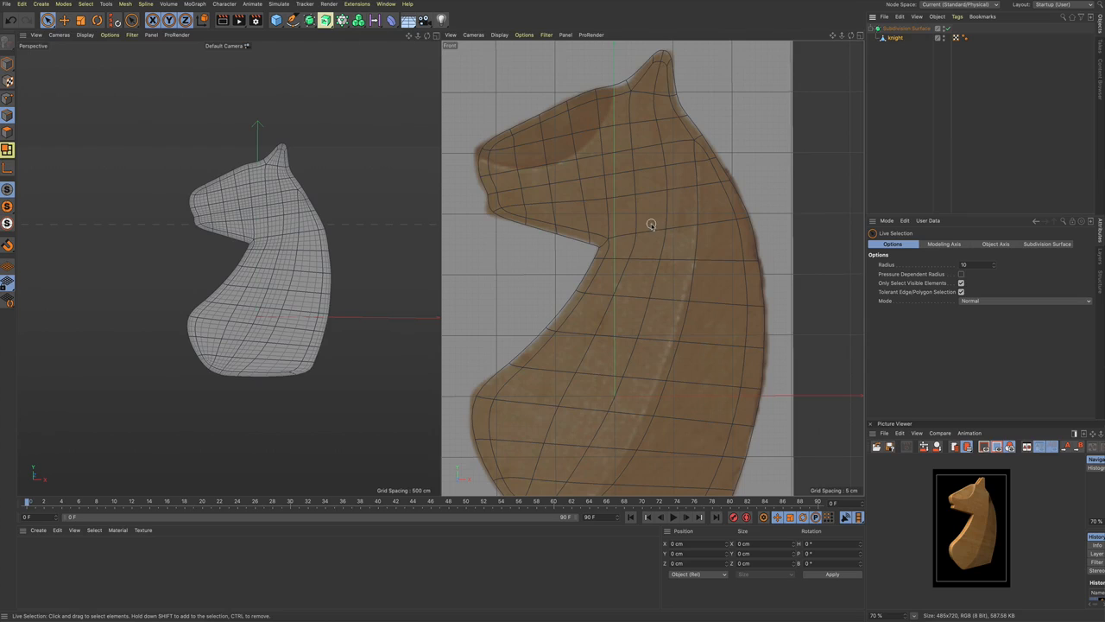
pyautogui.scroll(5, 531, 208)
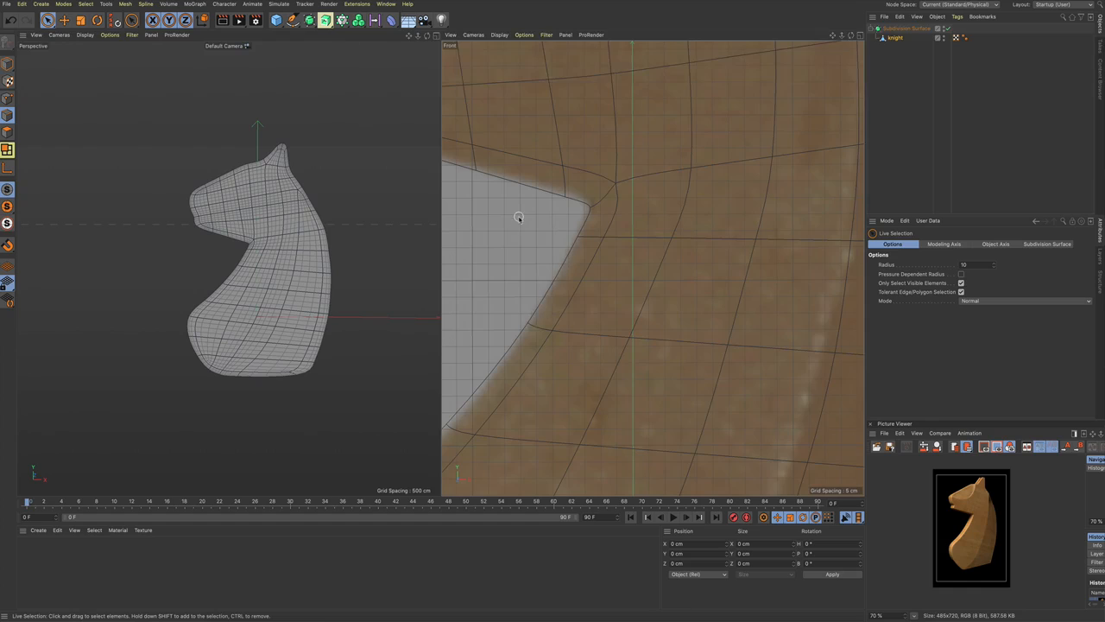
# Step: Compare the knight's base mesh with its subdivided result around the throat corner
pyautogui.scroll(-5, 518, 217)
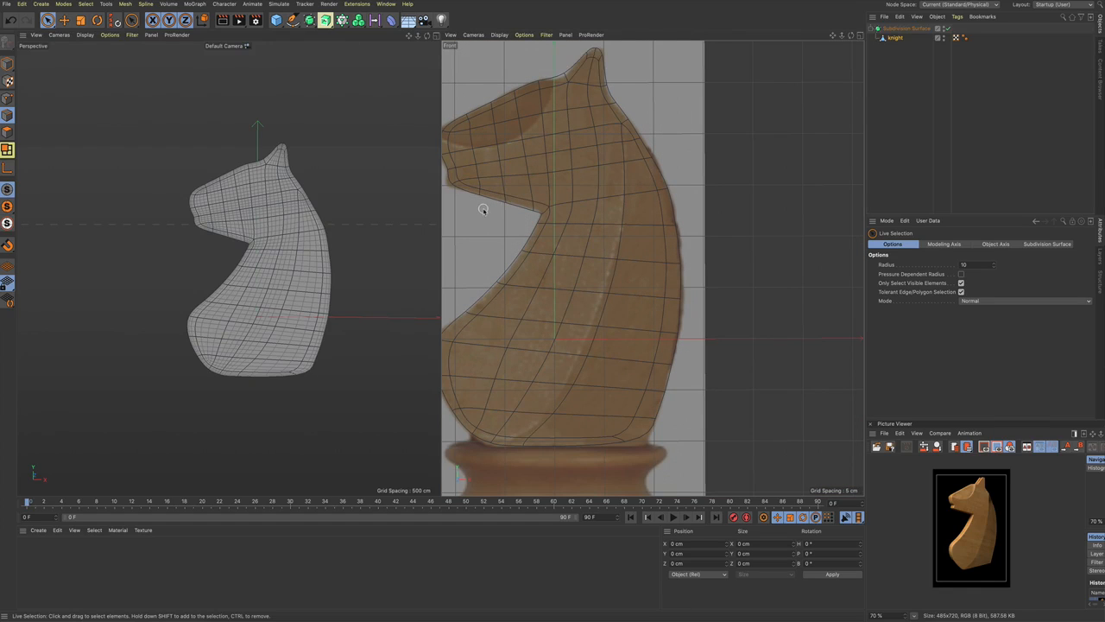
pyautogui.press('q')
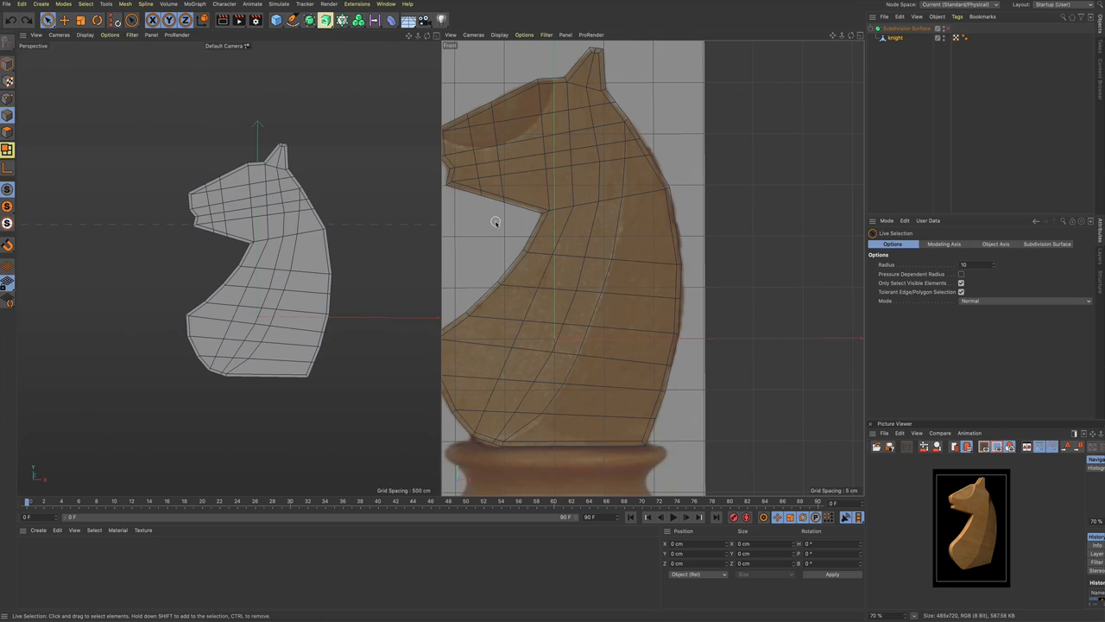
pyautogui.press('q')
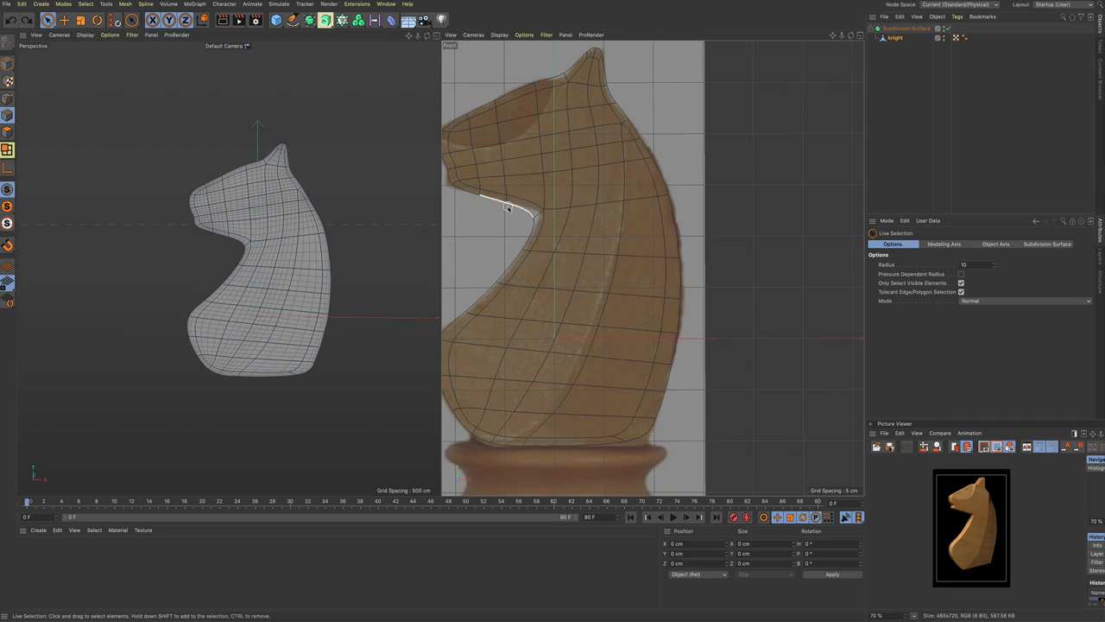
# Step: Recut the lines flanking the throat corner: one from the upper snout outline to the jaw, one across the neck to the back outline
pyautogui.scroll(3, 528, 217)
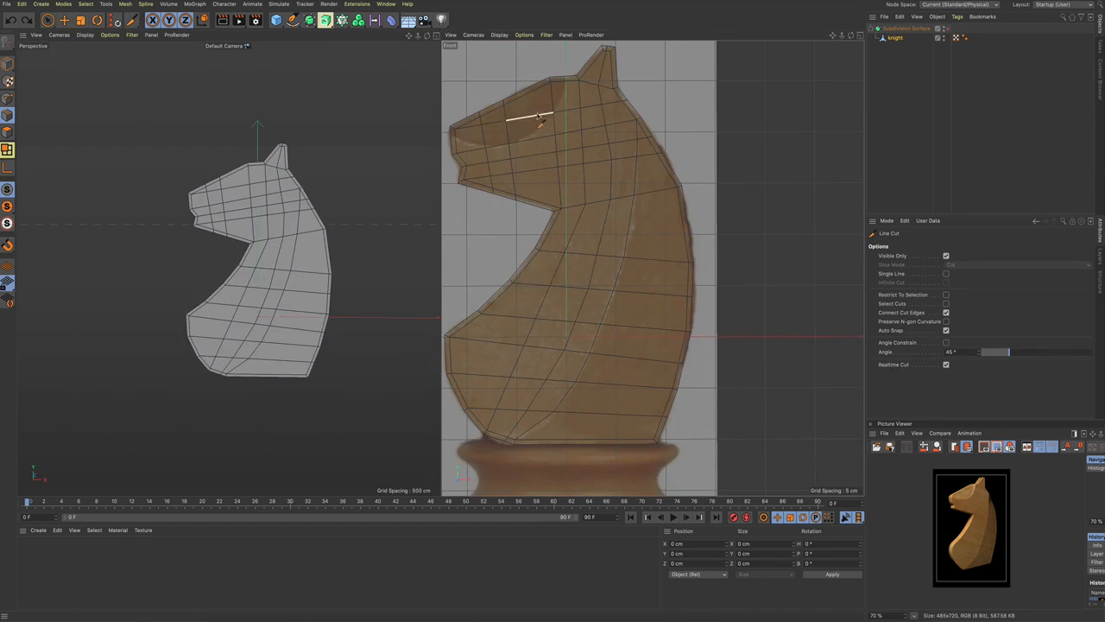
pyautogui.click(527, 88)
pyautogui.click(551, 212)
pyautogui.press('space')
pyautogui.press('space')
pyautogui.click(553, 216)
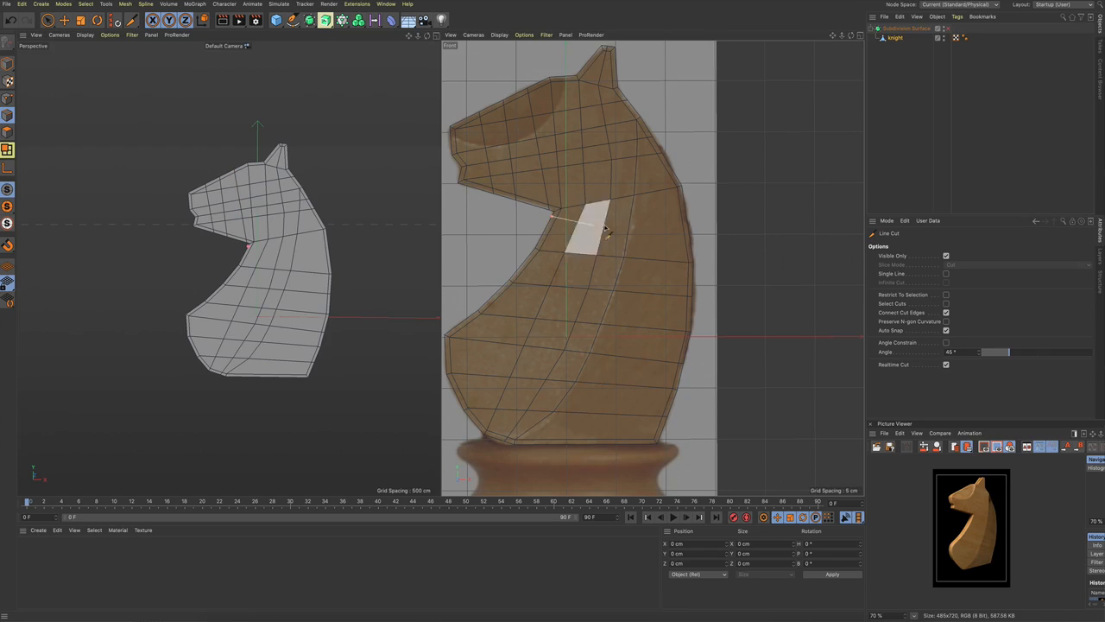
pyautogui.click(689, 227)
pyautogui.press('space')
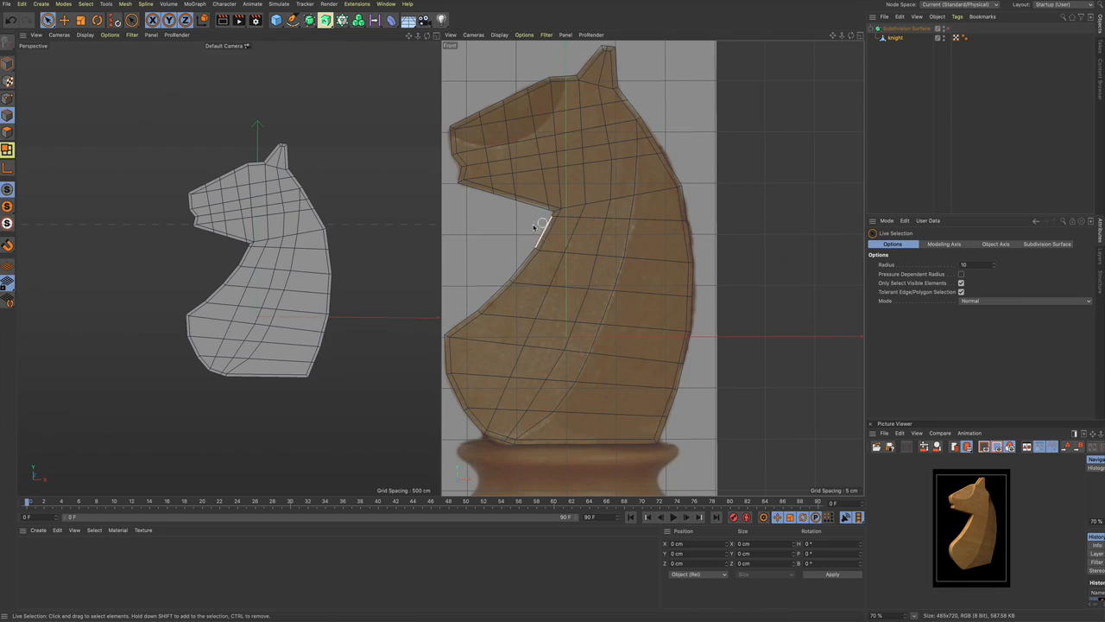
# Step: Preview the subdivided throat corner in an interactive render region, and return to the unsmoothed mesh
pyautogui.press('q')
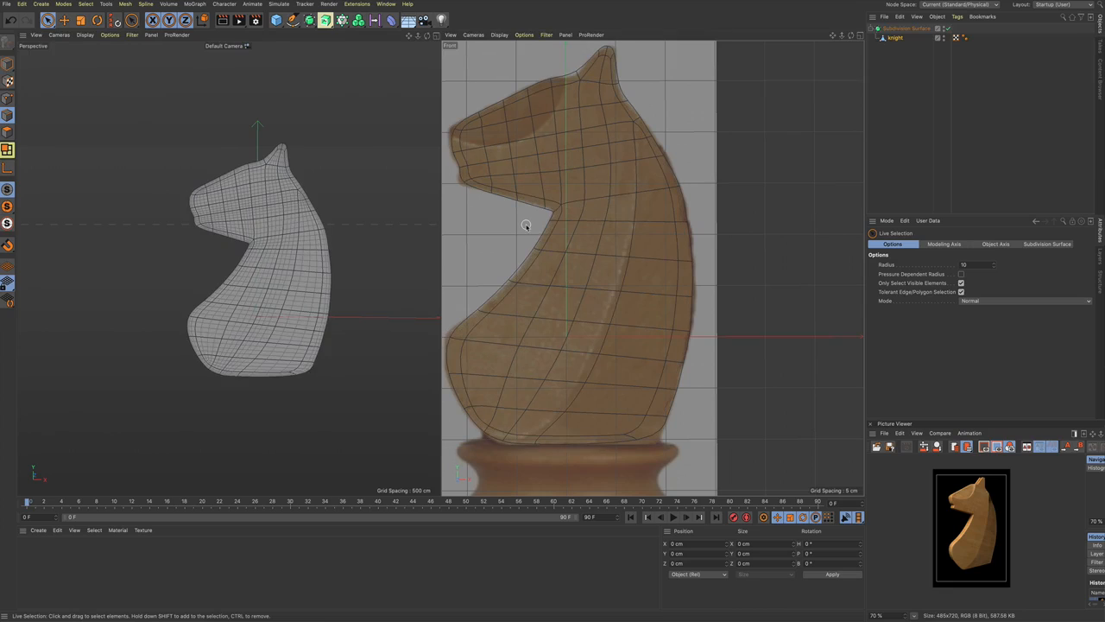
pyautogui.hotkey('alt', 'r')
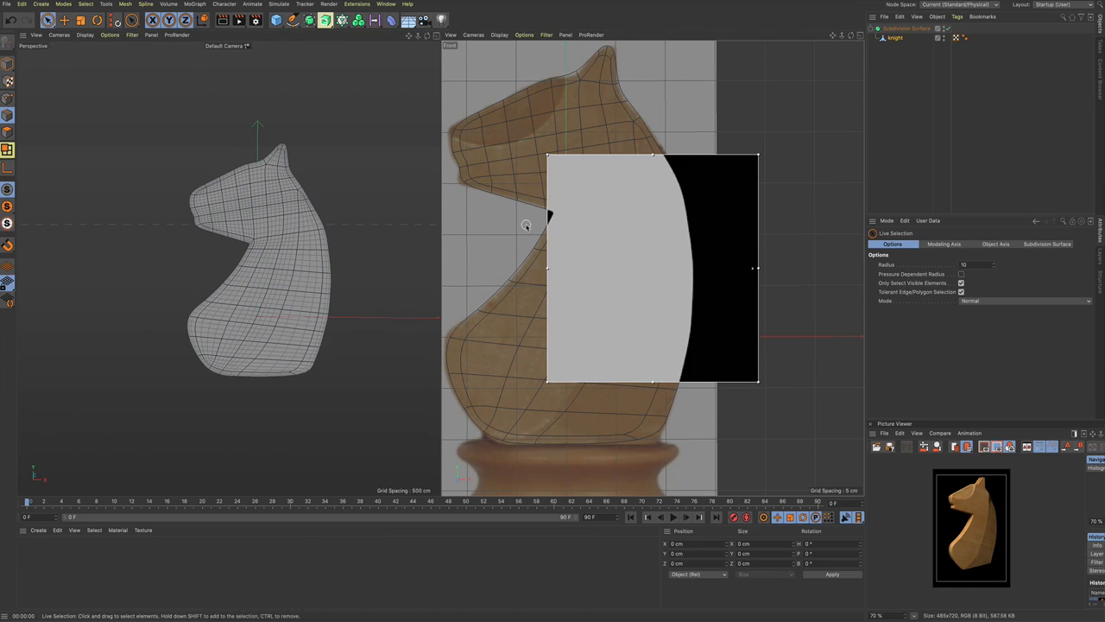
pyautogui.moveTo(752, 239); pyautogui.dragTo(661, 197)
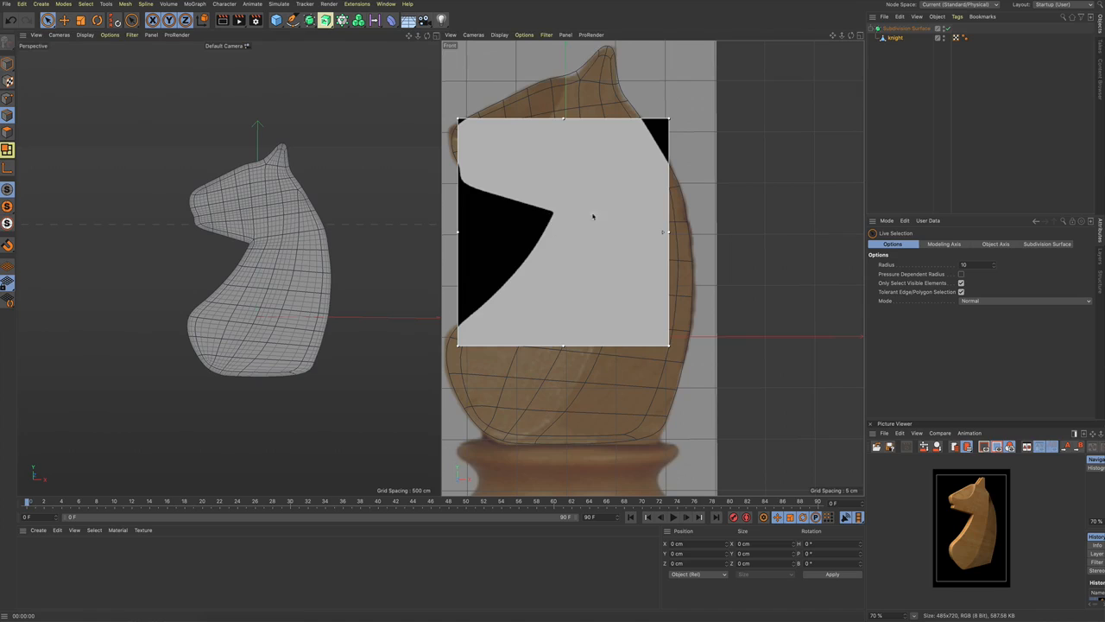
pyautogui.hotkey('alt', 'r')
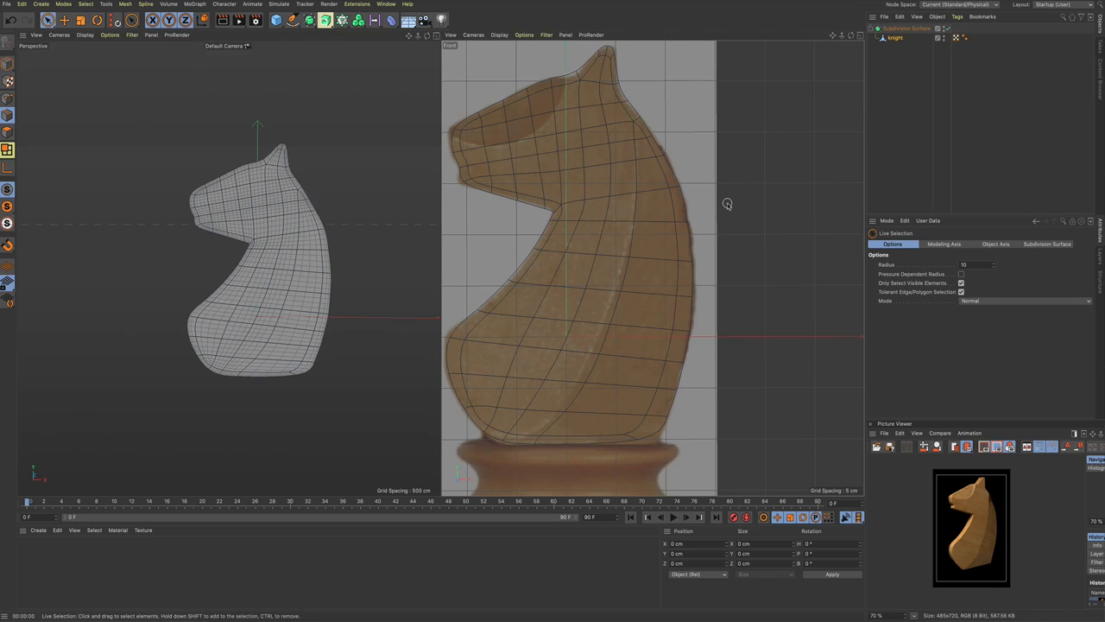
pyautogui.press('q')
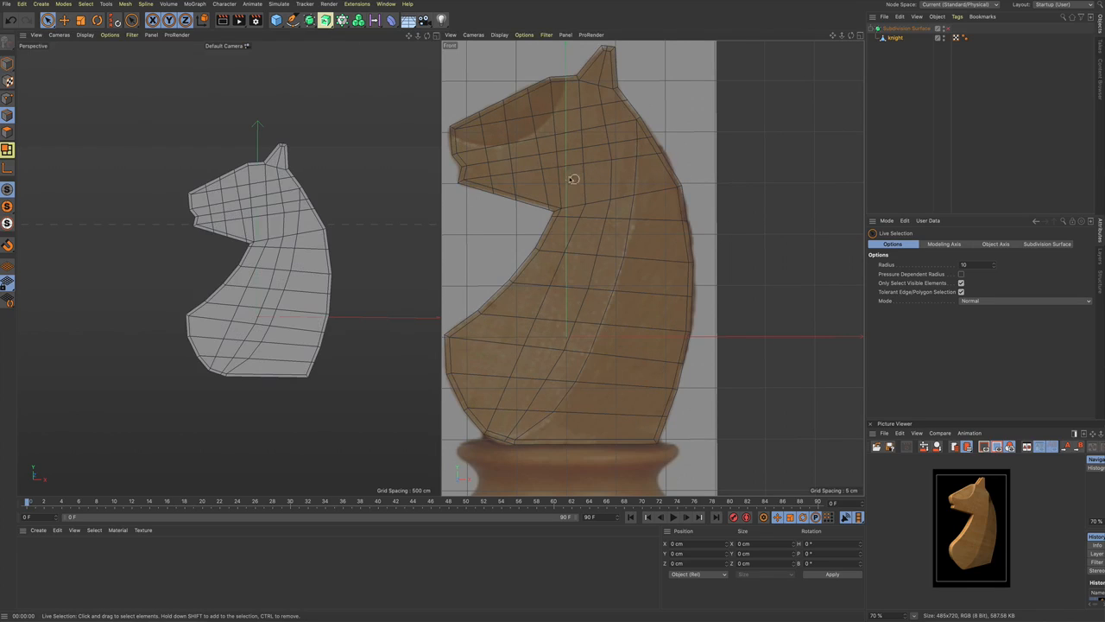
pyautogui.keyDown('alt'); pyautogui.moveTo(575, 173); pyautogui.dragTo(632, 205, button='middle'); pyautogui.keyUp('alt')
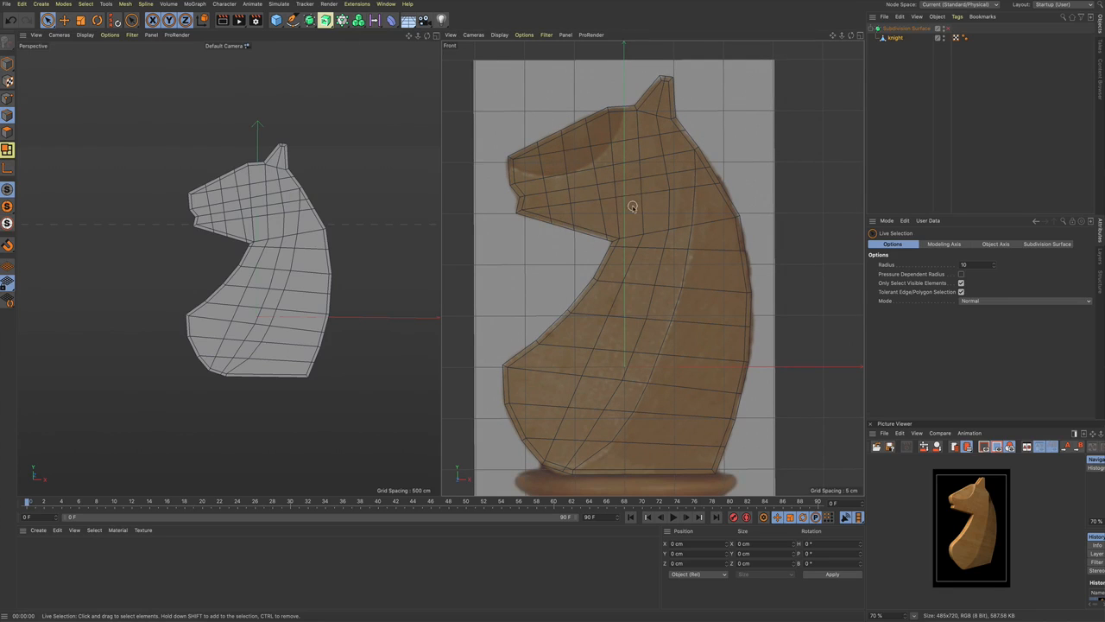
# Step: Examine the finished model's thickness in the knight example.c4d document, and return to the Untitled 7 document
pyautogui.keyDown('alt'); pyautogui.moveTo(323, 177); pyautogui.dragTo(368, 269); pyautogui.keyUp('alt')
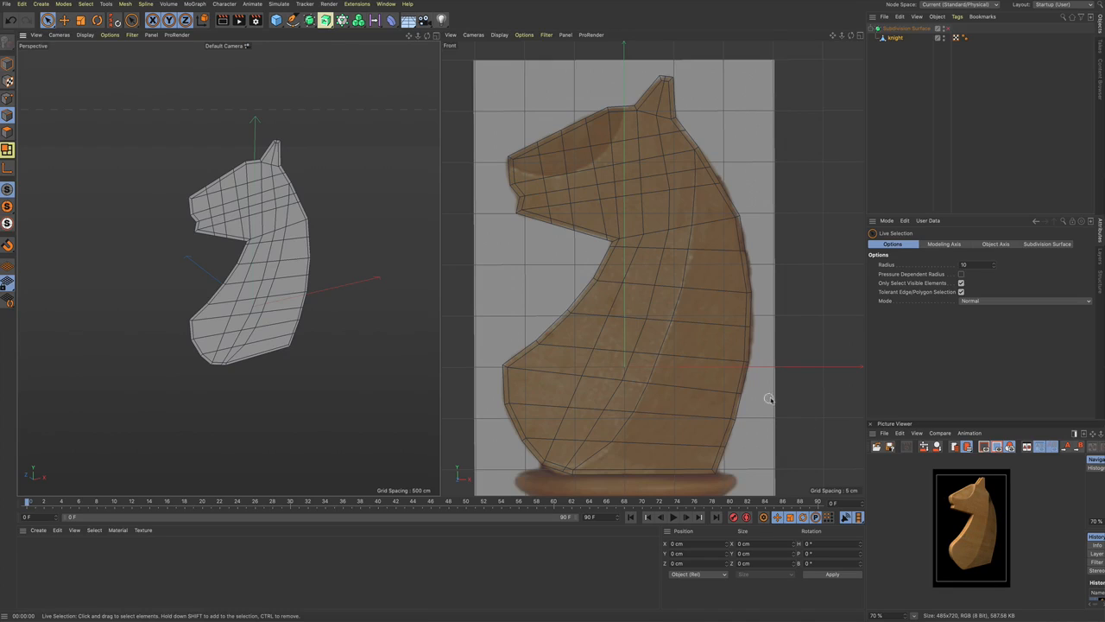
pyautogui.click(386, 4)
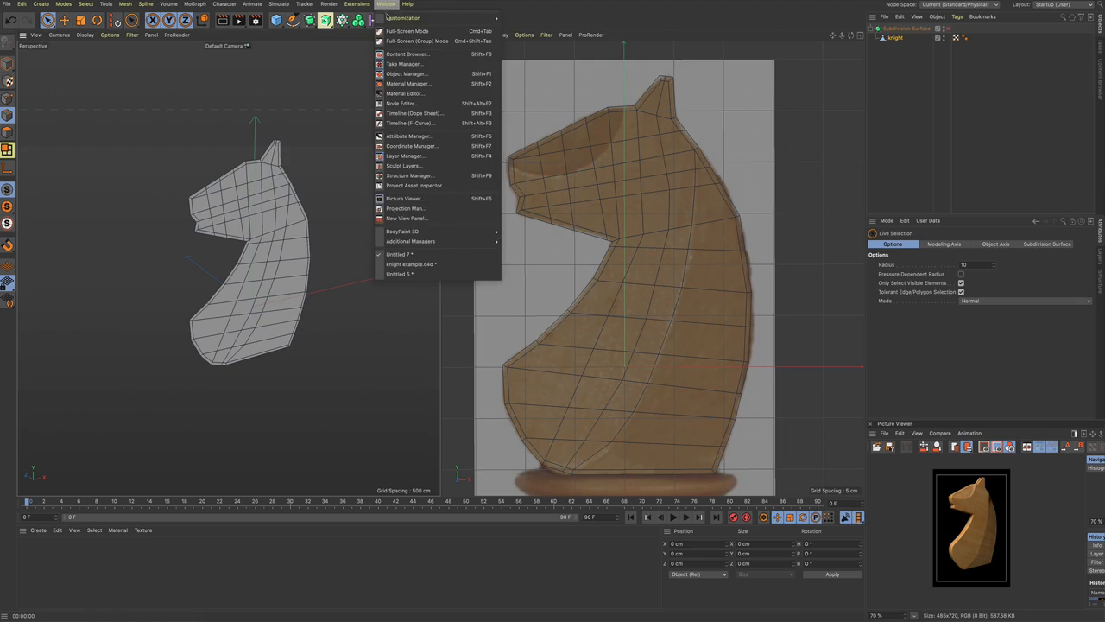
pyautogui.click(390, 262)
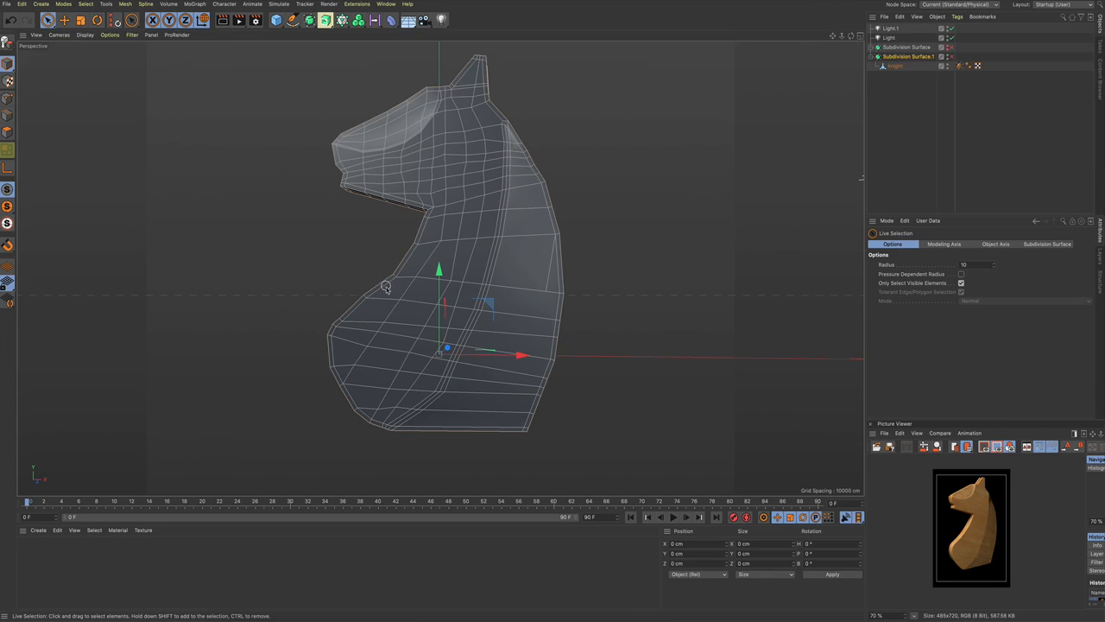
pyautogui.keyDown('alt'); pyautogui.moveTo(407, 288); pyautogui.dragTo(395, 261); pyautogui.keyUp('alt')
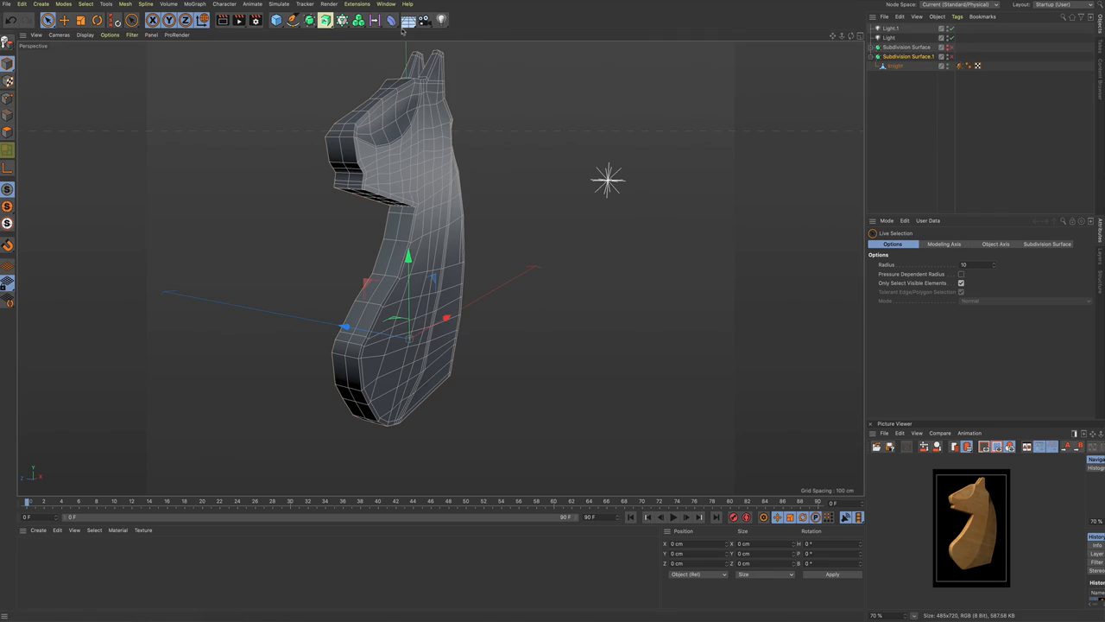
pyautogui.click(386, 4)
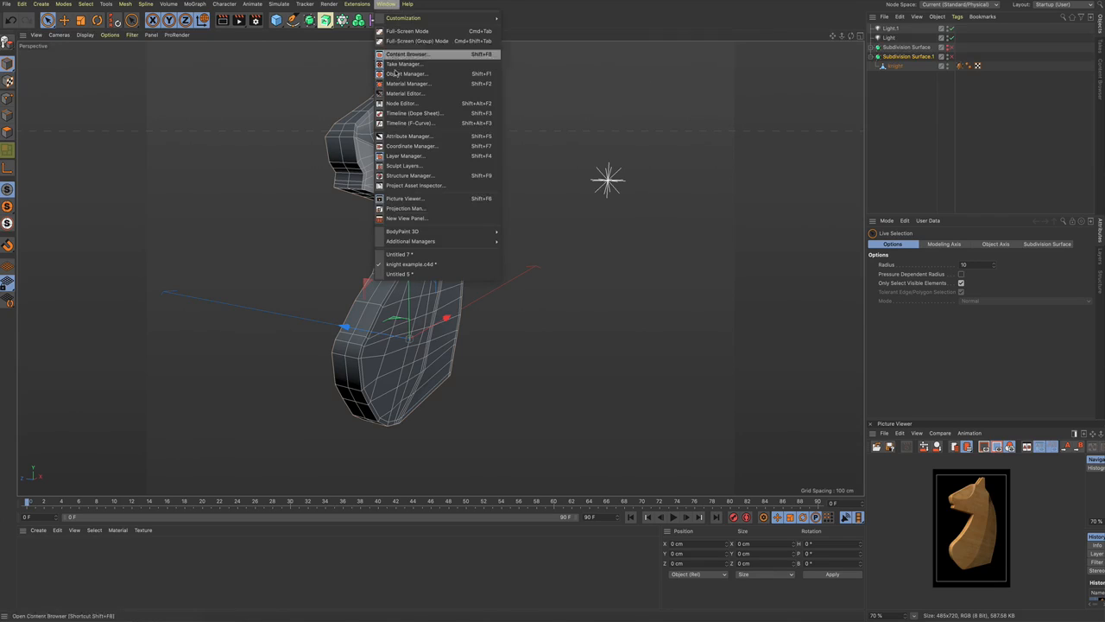
pyautogui.click(406, 254)
# Step: Select all polygons of the flat knight and reverse their normals
pyautogui.moveTo(332, 282)
pyautogui.keyDown('alt'); pyautogui.mouseDown()
pyautogui.moveTo(230, 261)
pyautogui.moveTo(318, 276)
pyautogui.mouseUp(); pyautogui.keyUp('alt')
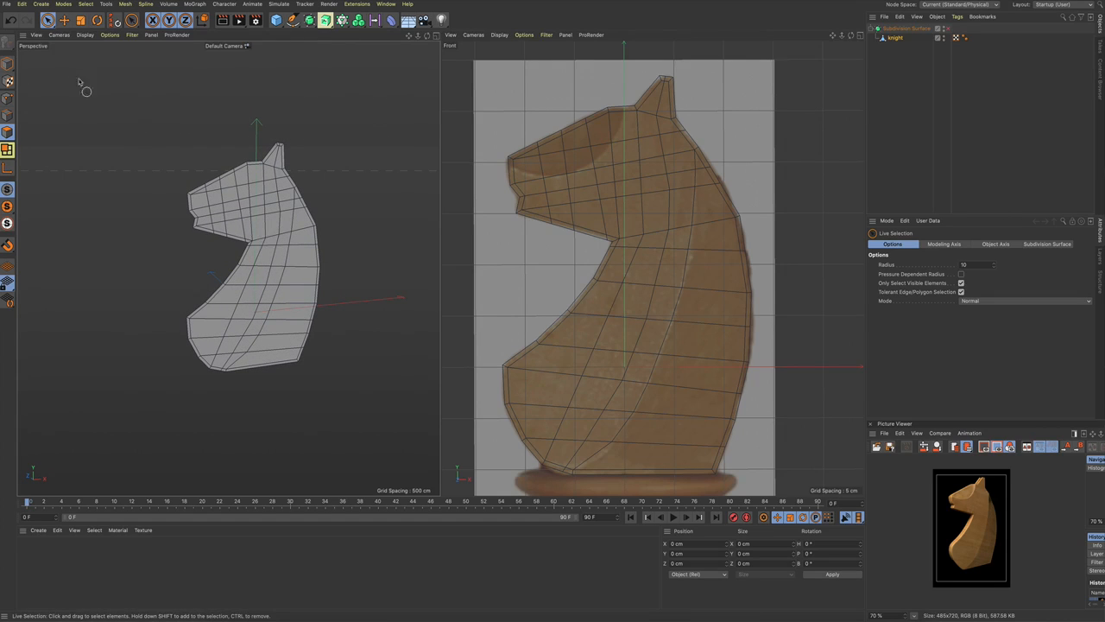
pyautogui.click(64, 20)
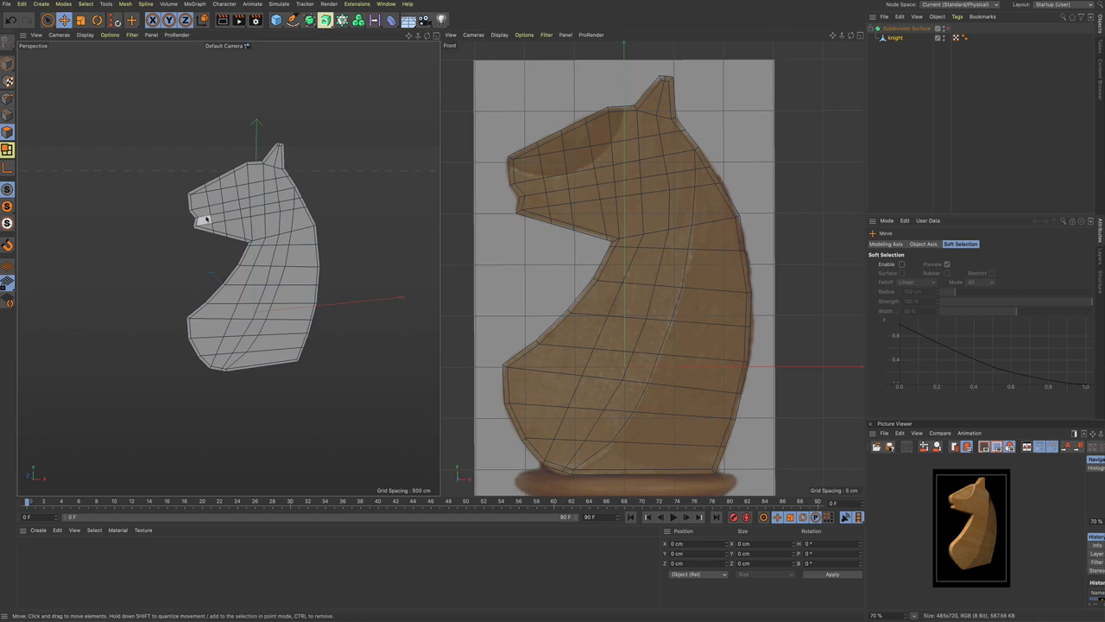
pyautogui.hotkey('ctrl', 'a')
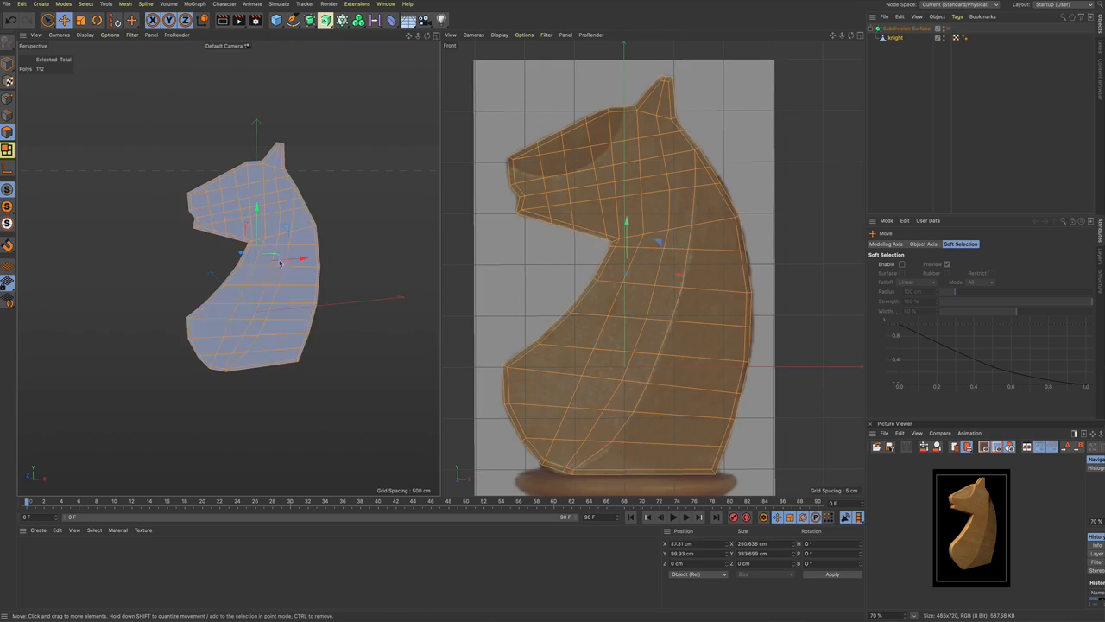
pyautogui.keyDown('alt'); pyautogui.moveTo(242, 326); pyautogui.dragTo(317, 279); pyautogui.keyUp('alt')
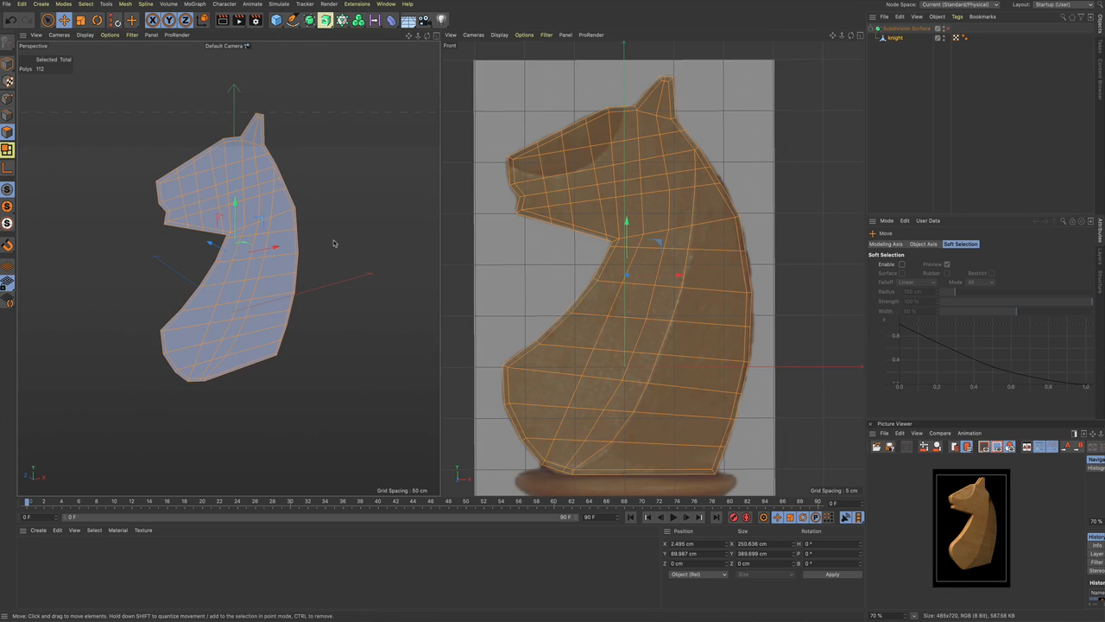
pyautogui.keyDown('alt'); pyautogui.moveTo(286, 244); pyautogui.dragTo(326, 254); pyautogui.keyUp('alt')
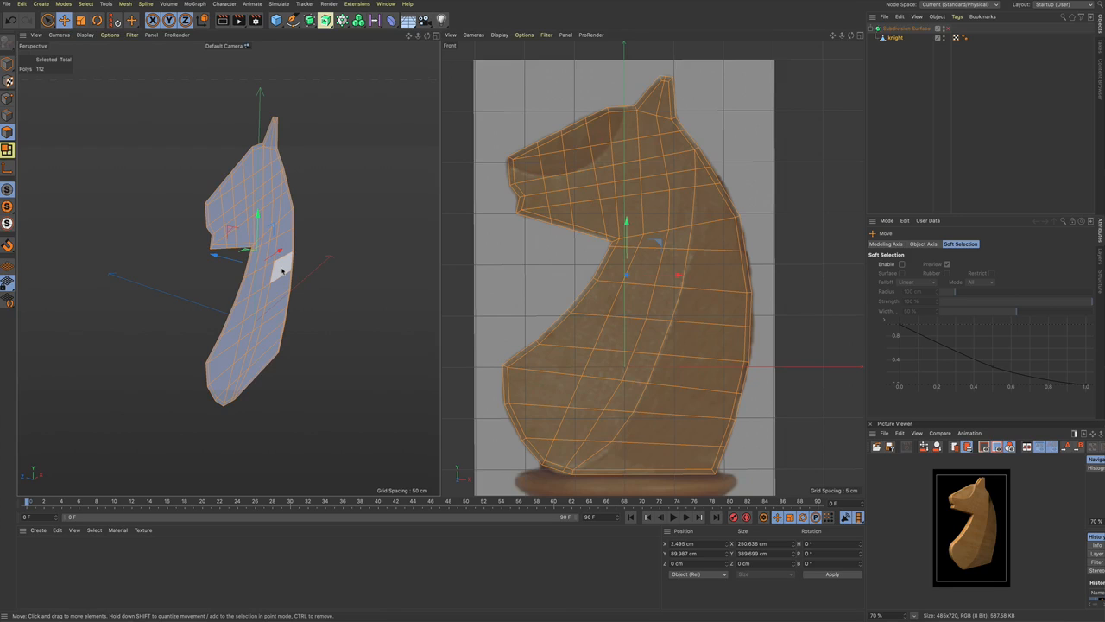
pyautogui.keyDown('alt'); pyautogui.moveTo(247, 299); pyautogui.dragTo(340, 308); pyautogui.keyUp('alt')
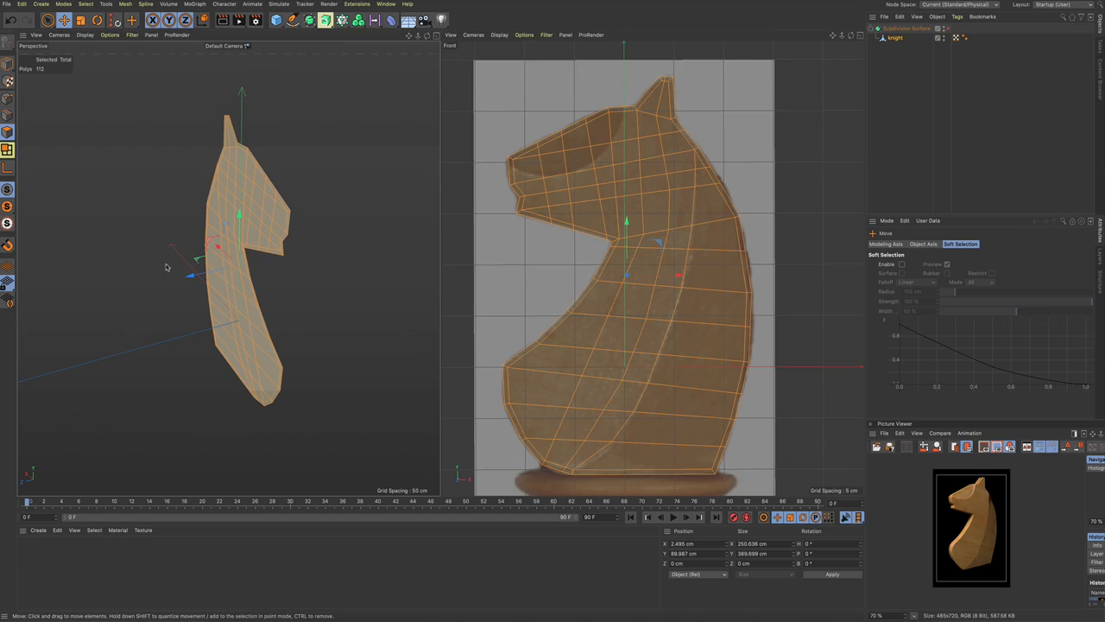
pyautogui.keyDown('alt'); pyautogui.moveTo(241, 284); pyautogui.dragTo(169, 278); pyautogui.keyUp('alt')
pyautogui.keyDown('alt'); pyautogui.moveTo(190, 292); pyautogui.dragTo(230, 268, button='middle'); pyautogui.keyUp('alt')
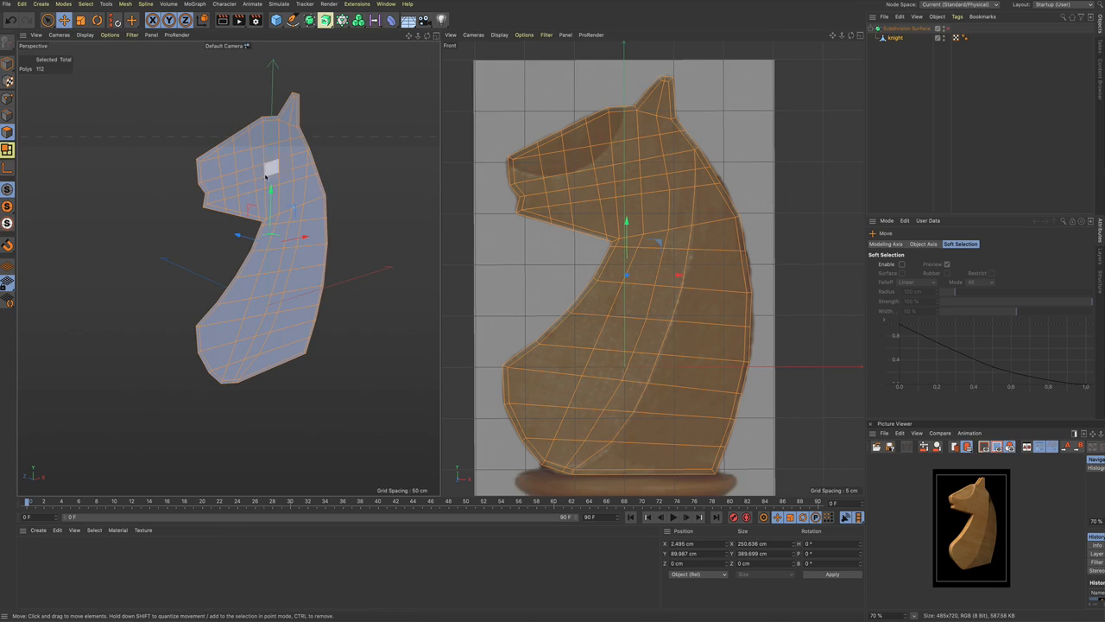
pyautogui.rightClick(359, 161)
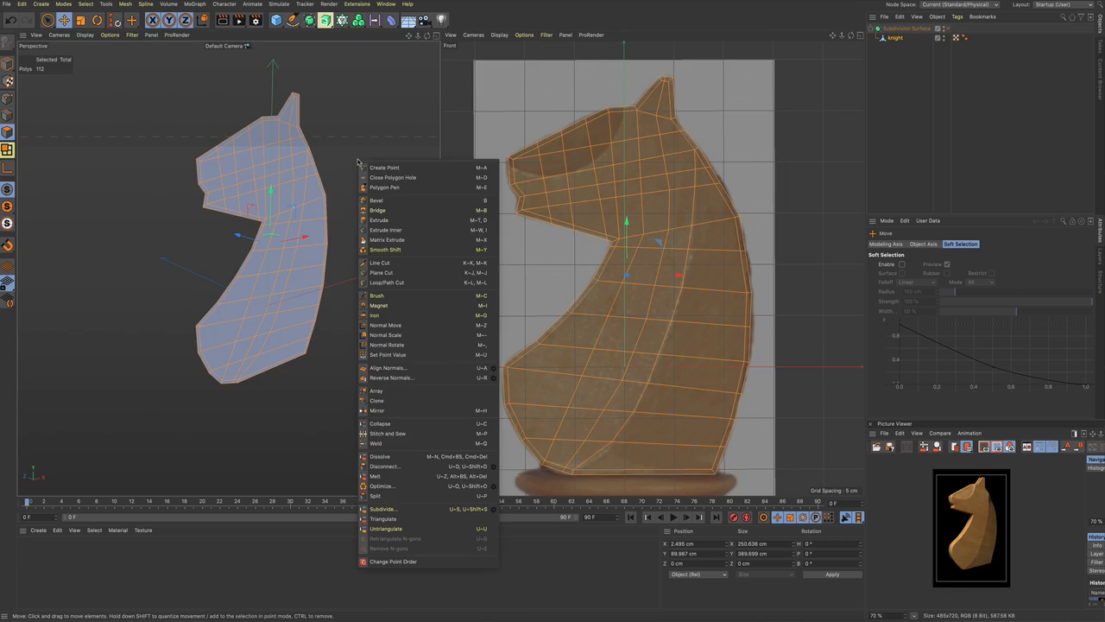
pyautogui.click(377, 387)
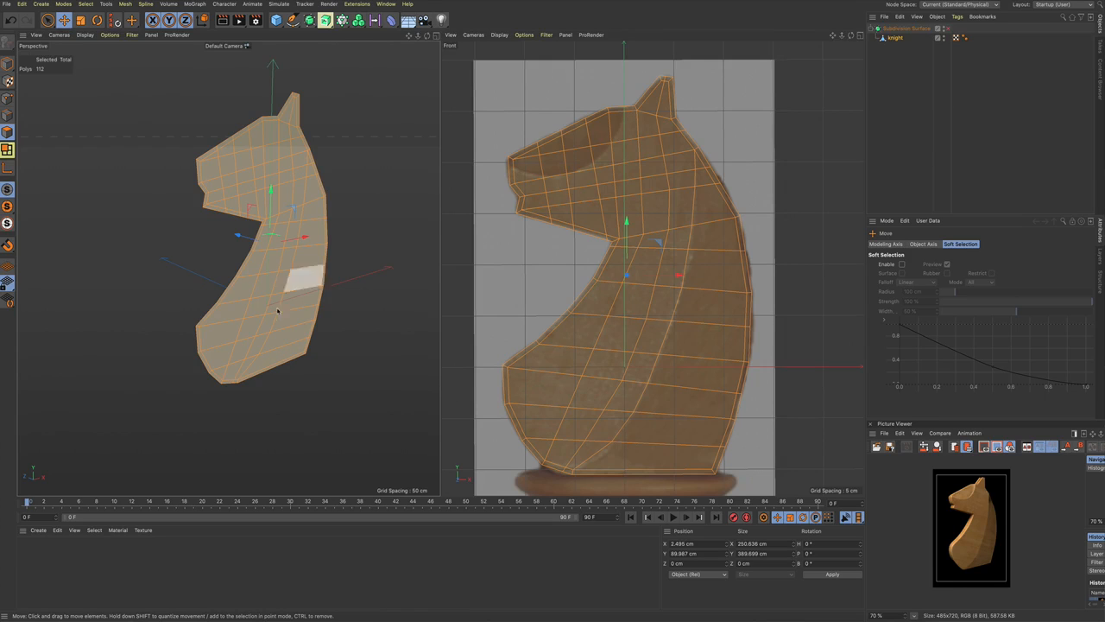
# Step: Extrude the selected knight polygons about 16 cm in the negative Z direction with the Move tool, and clear the selection
pyautogui.moveTo(264, 306)
pyautogui.keyDown('alt'); pyautogui.mouseDown()
pyautogui.moveTo(380, 308)
pyautogui.moveTo(247, 308)
pyautogui.moveTo(257, 290)
pyautogui.moveTo(265, 322)
pyautogui.mouseUp(); pyautogui.keyUp('alt')
pyautogui.scroll(-3, 248, 299)
pyautogui.scroll(2, 266, 325)
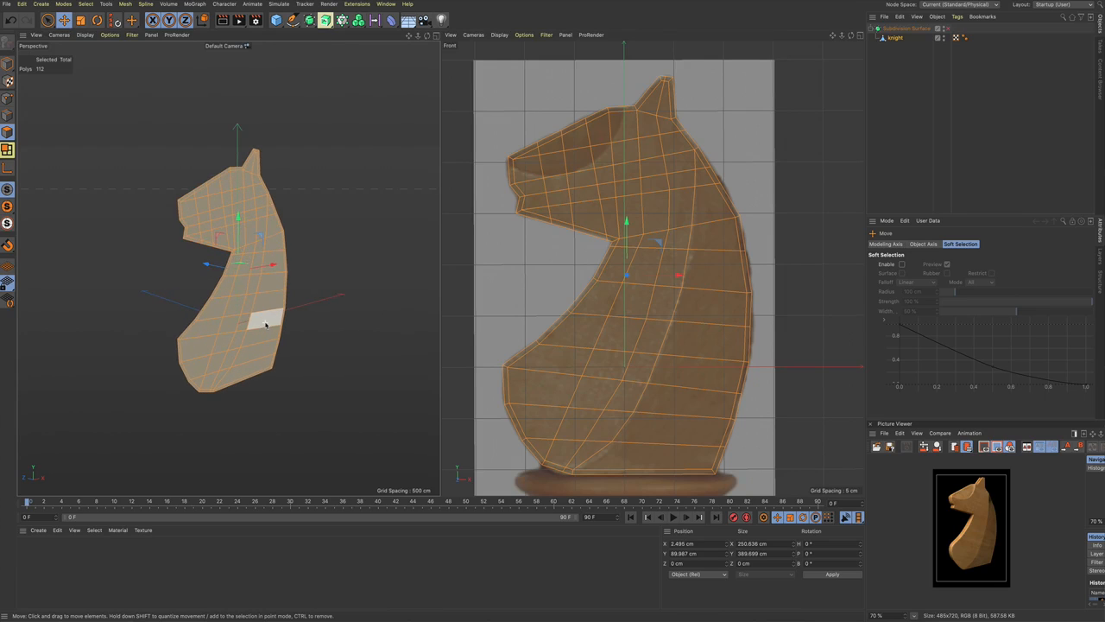
pyautogui.keyDown('alt'); pyautogui.moveTo(289, 326); pyautogui.dragTo(294, 336); pyautogui.keyUp('alt')
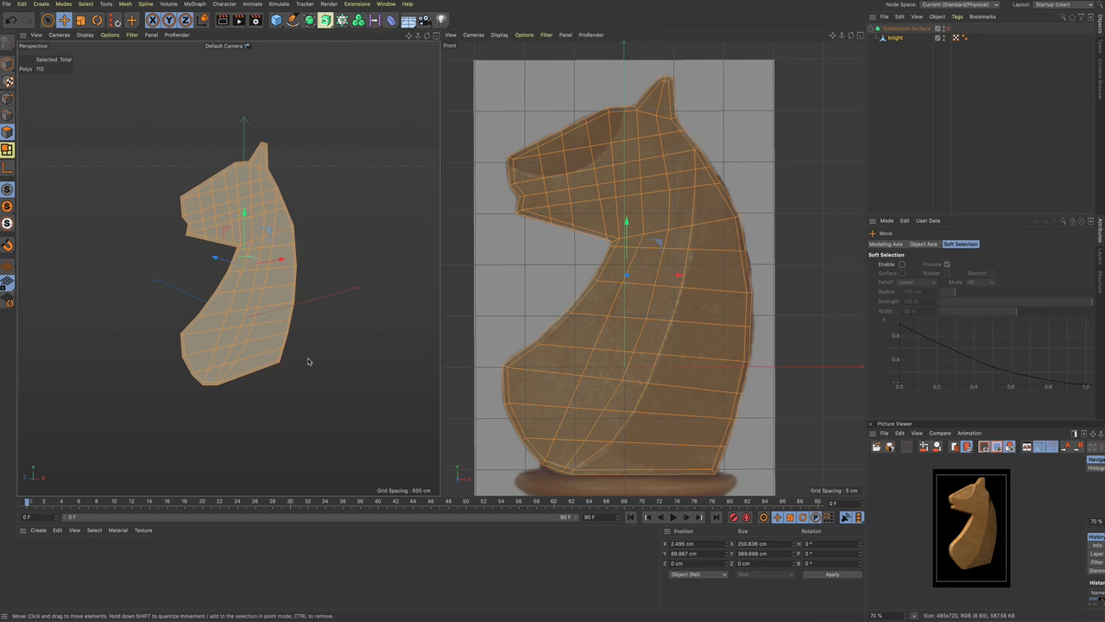
pyautogui.keyDown('alt'); pyautogui.moveTo(307, 361); pyautogui.dragTo(324, 361); pyautogui.keyUp('alt')
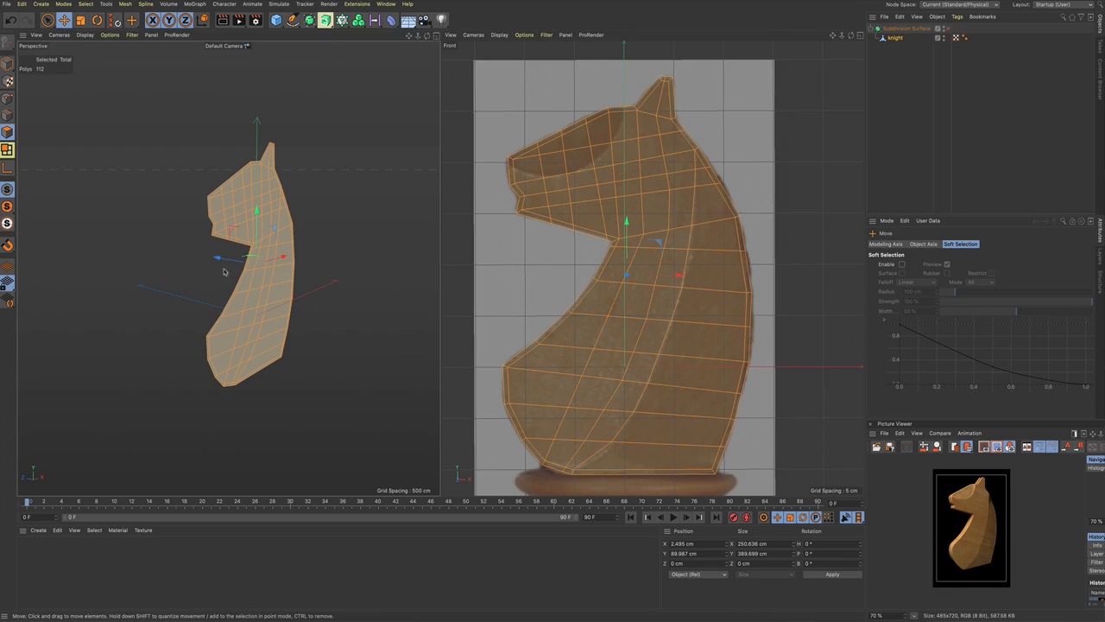
pyautogui.keyDown('alt'); pyautogui.moveTo(247, 280); pyautogui.dragTo(244, 292); pyautogui.keyUp('alt')
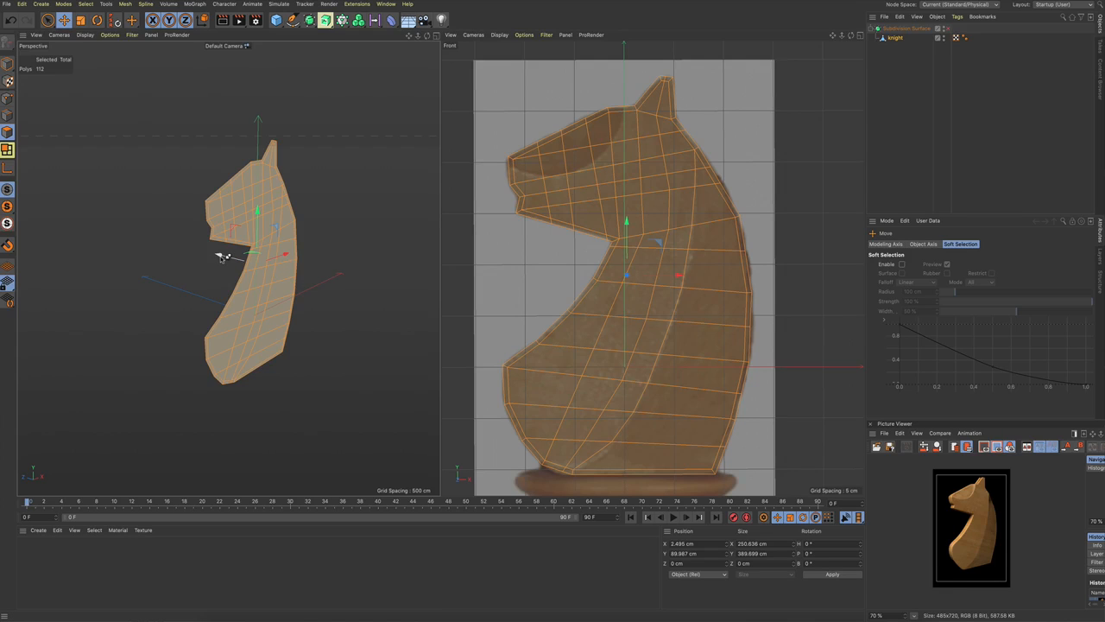
pyautogui.keyDown('ctrl'); pyautogui.moveTo(221, 255); pyautogui.dragTo(307, 322); pyautogui.keyUp('ctrl')
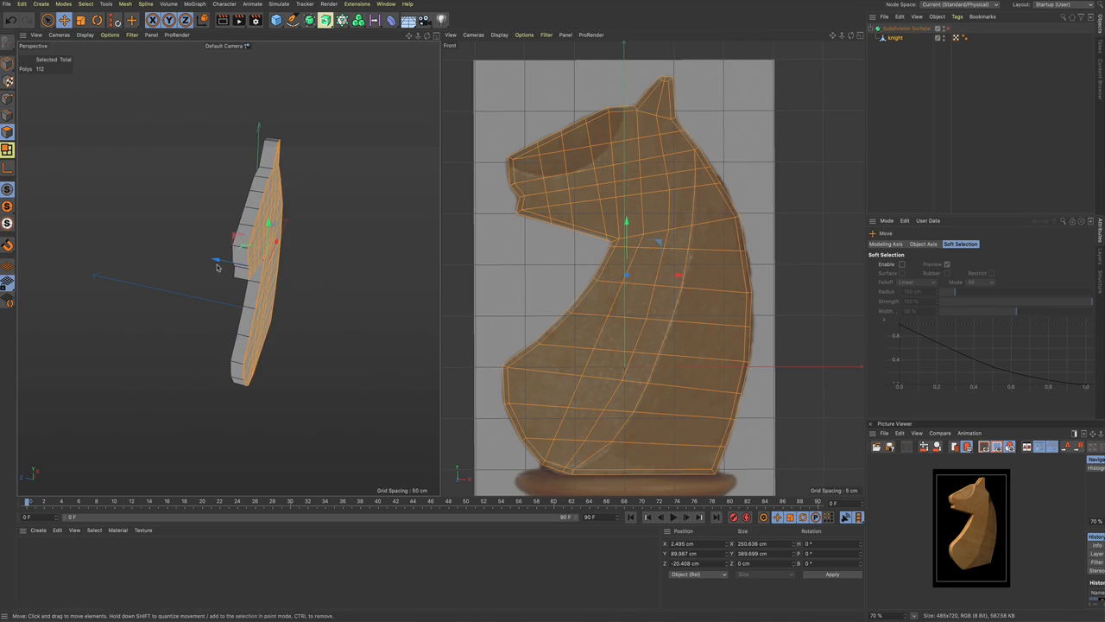
pyautogui.moveTo(216, 261); pyautogui.dragTo(232, 264)
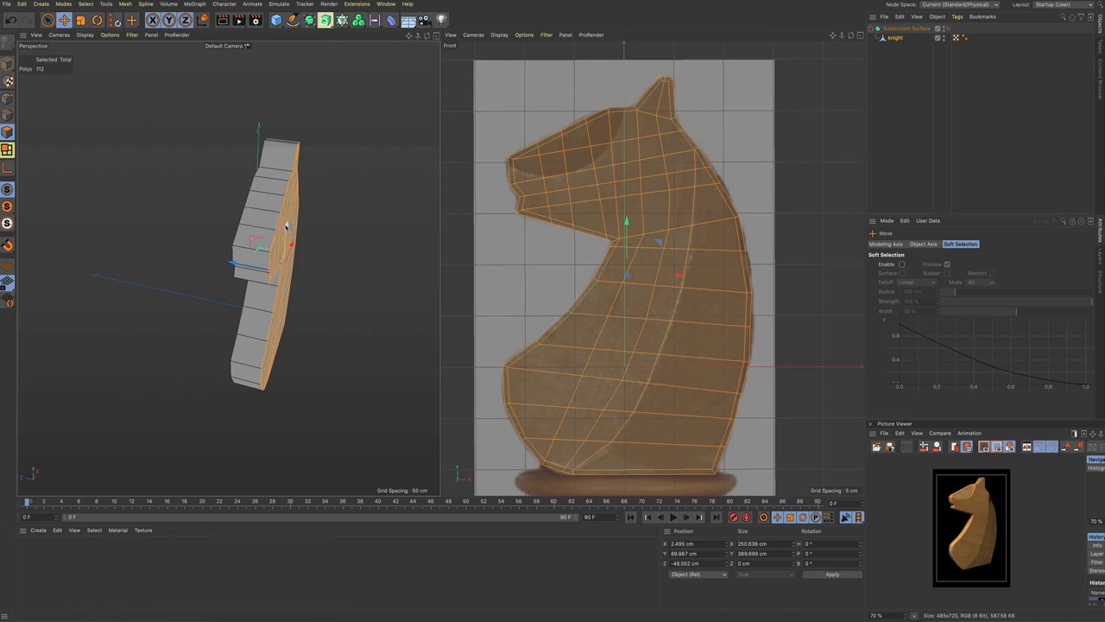
pyautogui.keyDown('alt'); pyautogui.moveTo(280, 227); pyautogui.dragTo(268, 229); pyautogui.keyUp('alt')
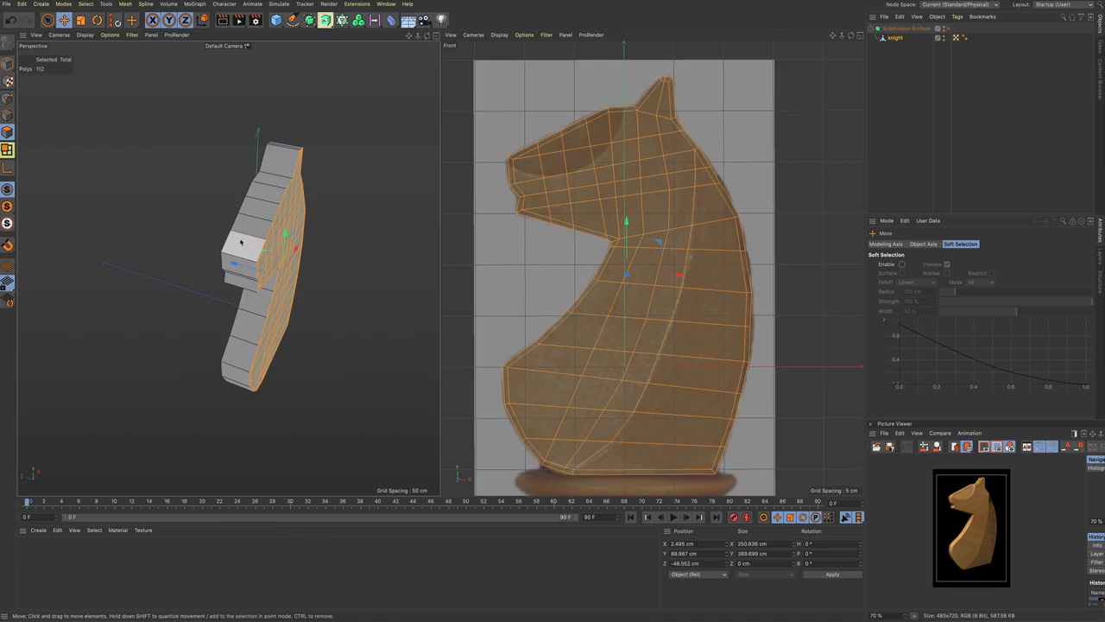
pyautogui.moveTo(232, 265); pyautogui.dragTo(211, 272)
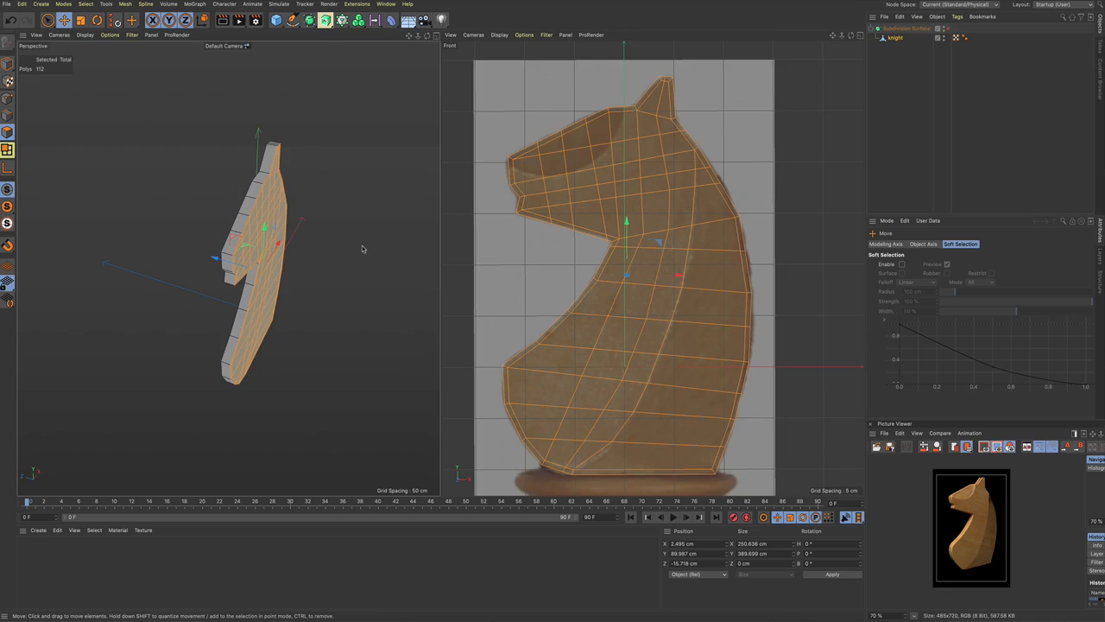
pyautogui.click(363, 249)
pyautogui.keyDown('alt'); pyautogui.moveTo(333, 269); pyautogui.dragTo(362, 299); pyautogui.keyUp('alt')
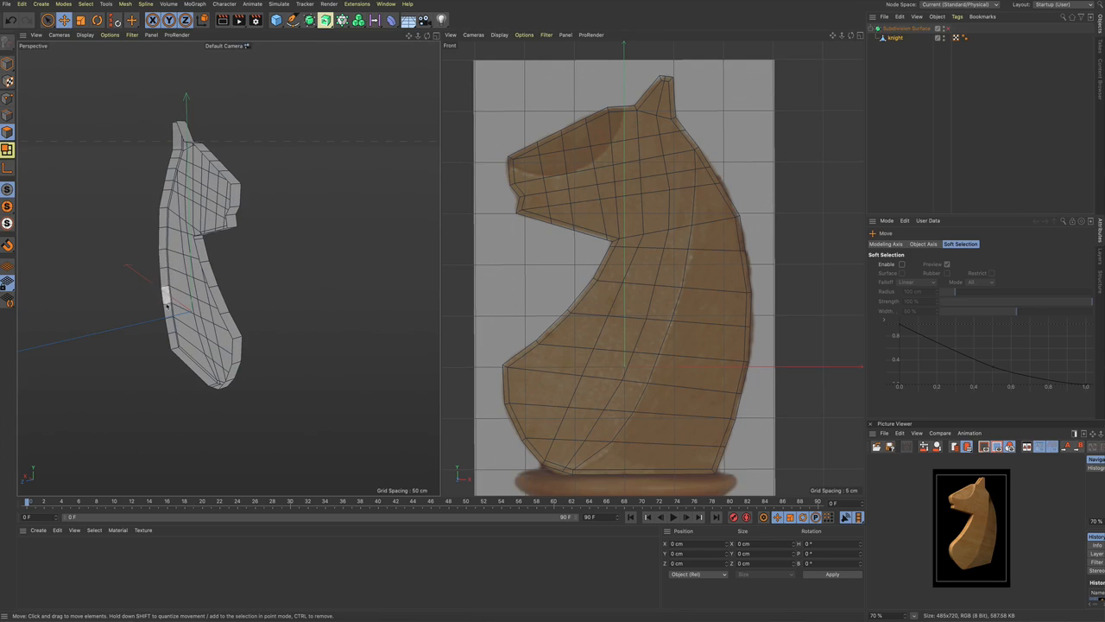
# Step: Place the knight polygon object under a new Symmetry generator
pyautogui.keyDown('alt'); pyautogui.moveTo(184, 298); pyautogui.dragTo(247, 279); pyautogui.keyUp('alt')
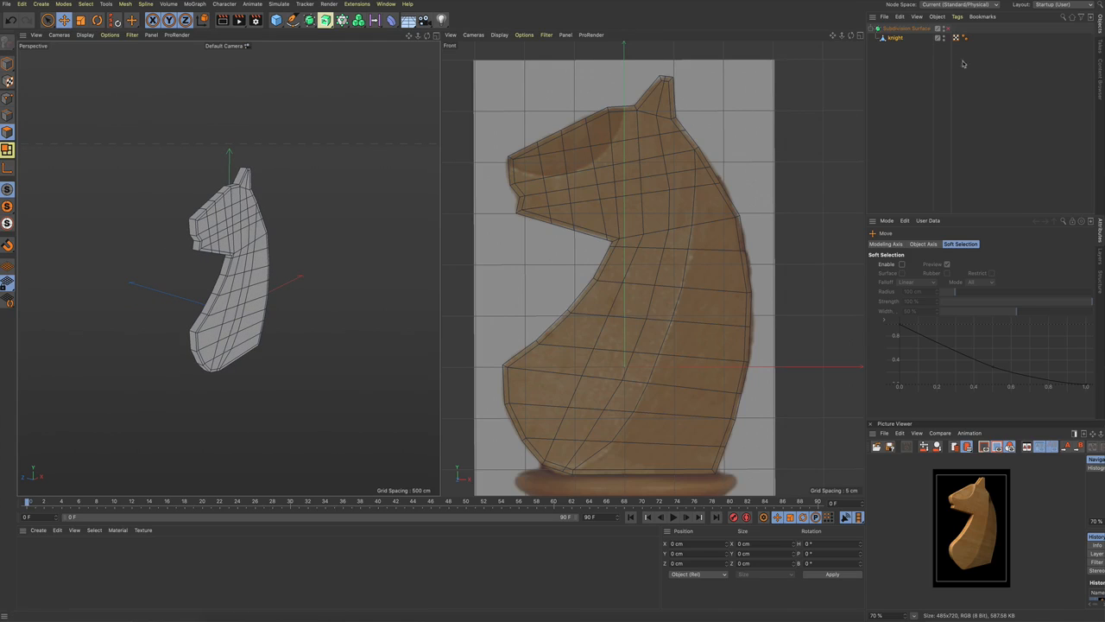
pyautogui.click(891, 38)
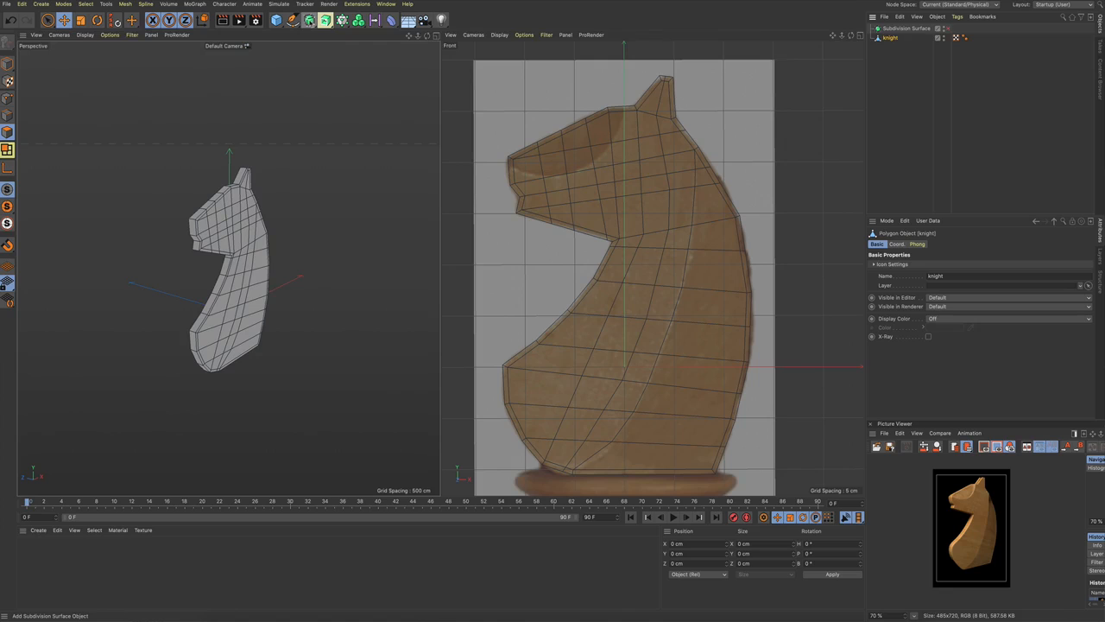
pyautogui.click(310, 20)
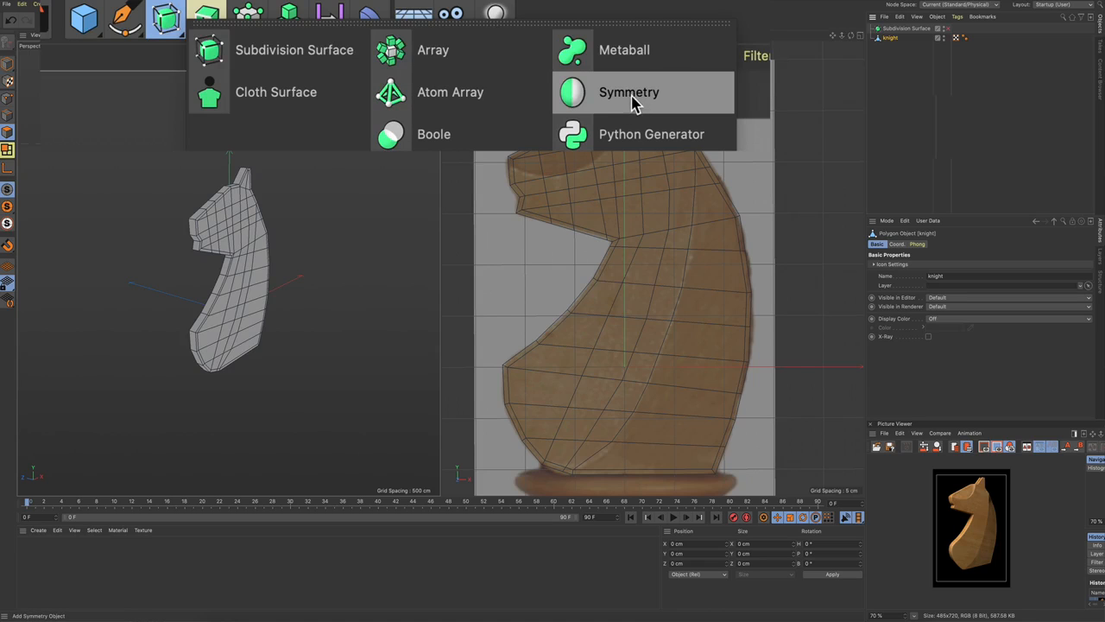
pyautogui.click(493, 49)
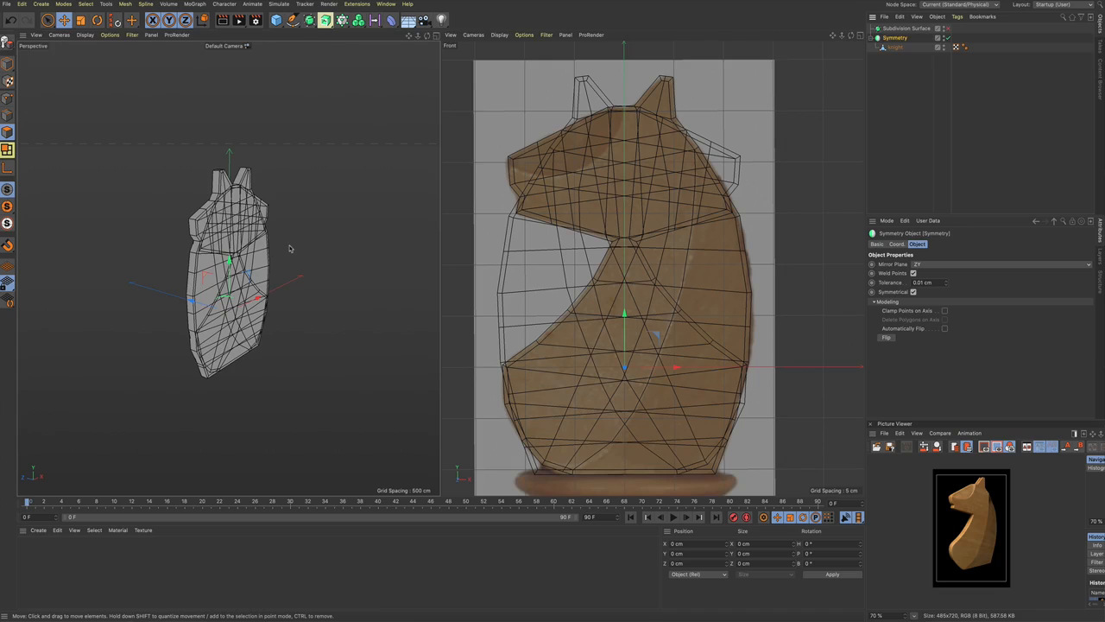
# Step: Set the Symmetry object's mirror plane to XY to mirror the knight half across its thickness
pyautogui.keyDown('alt'); pyautogui.moveTo(300, 255); pyautogui.dragTo(274, 234); pyautogui.keyUp('alt')
pyautogui.scroll(4, 199, 240)
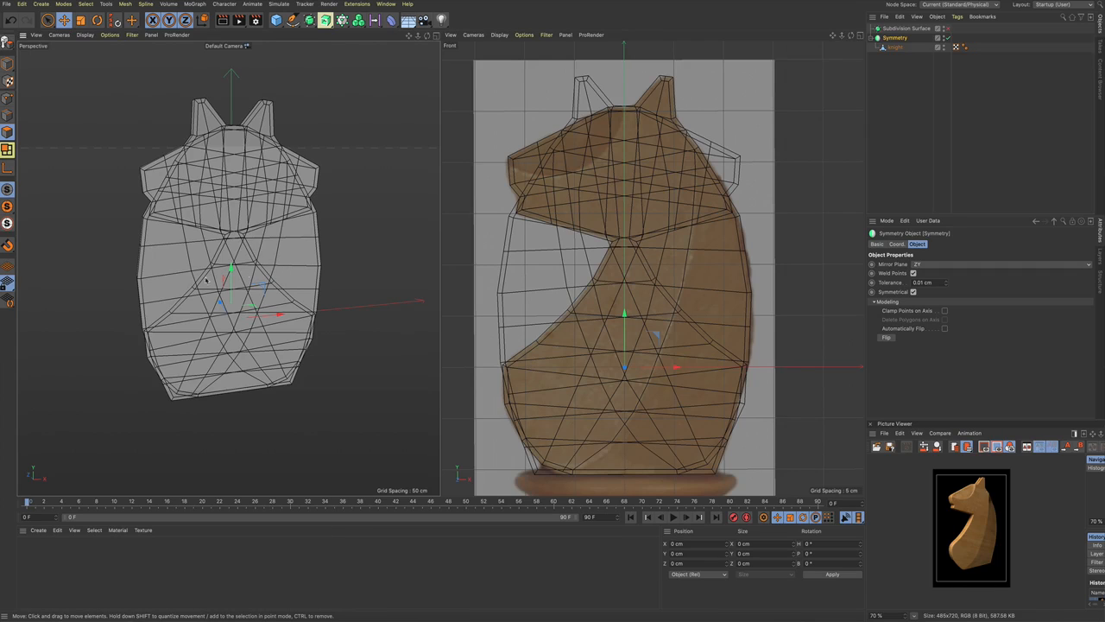
pyautogui.scroll(-2, 282, 260)
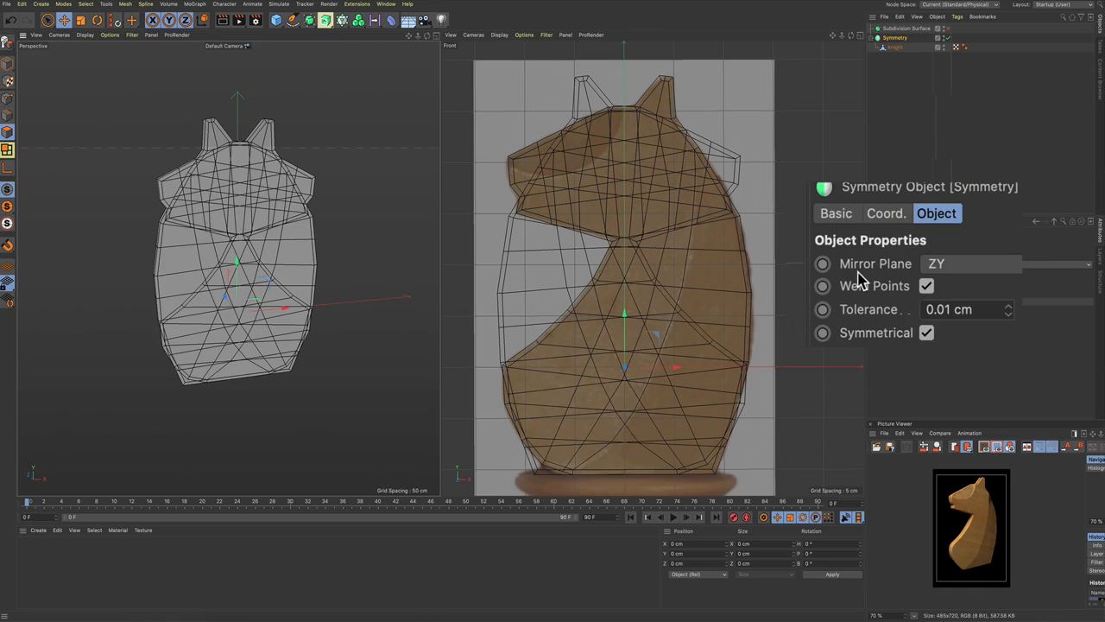
pyautogui.click(967, 273)
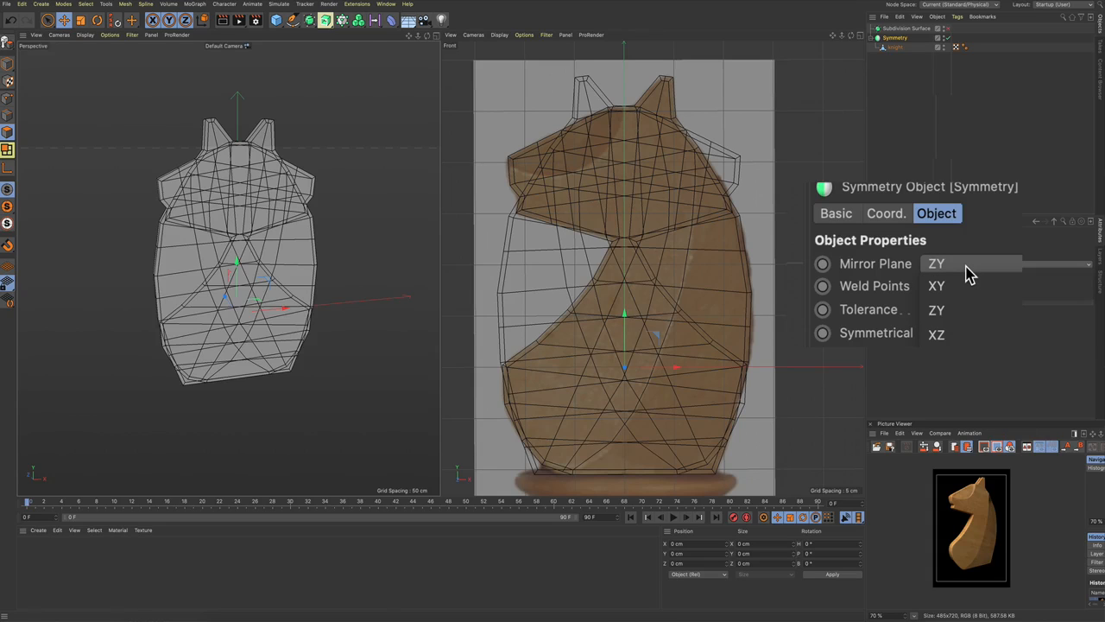
pyautogui.click(950, 286)
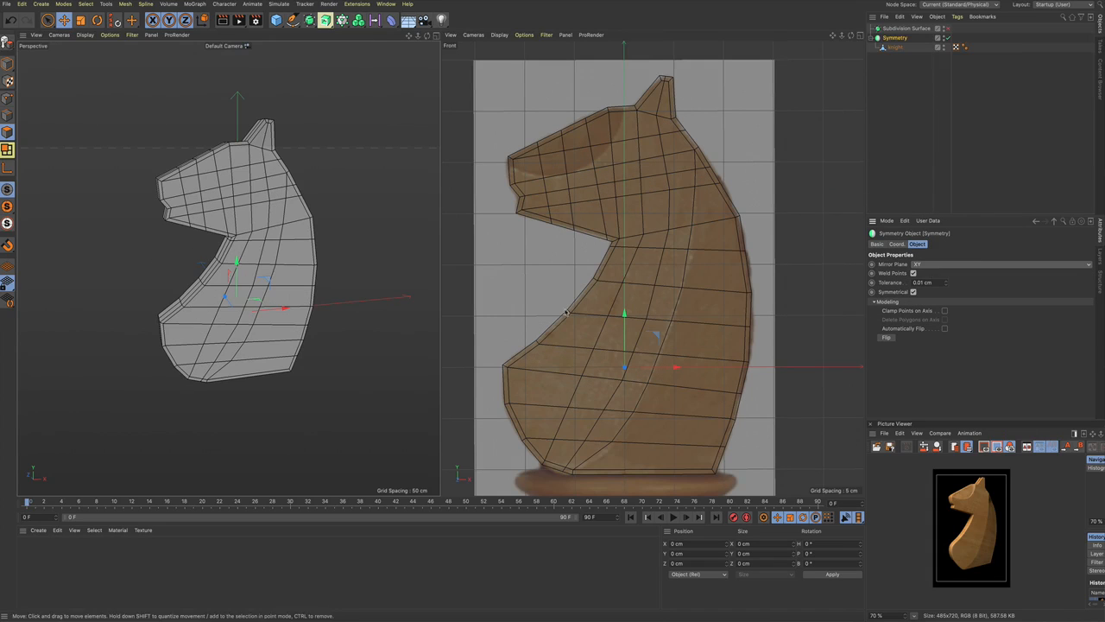
pyautogui.keyDown('alt'); pyautogui.moveTo(215, 263); pyautogui.dragTo(388, 275); pyautogui.keyUp('alt')
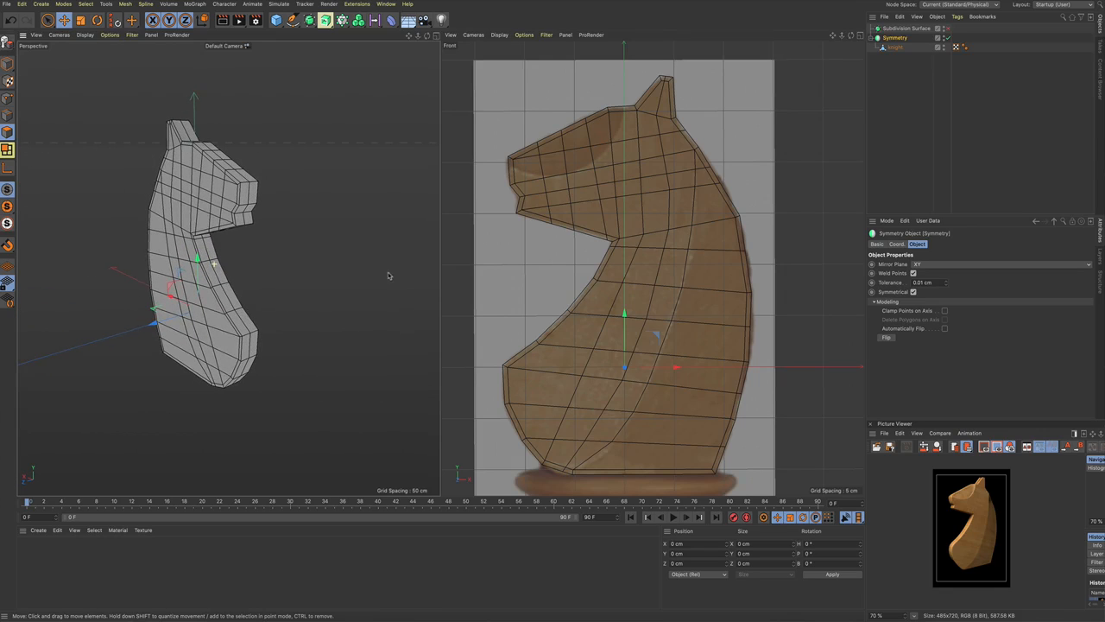
# Step: Preview the mirrored knight in an interactive render region, and examine its meshed form from several angles with the region off
pyautogui.hotkey('alt', 'r')
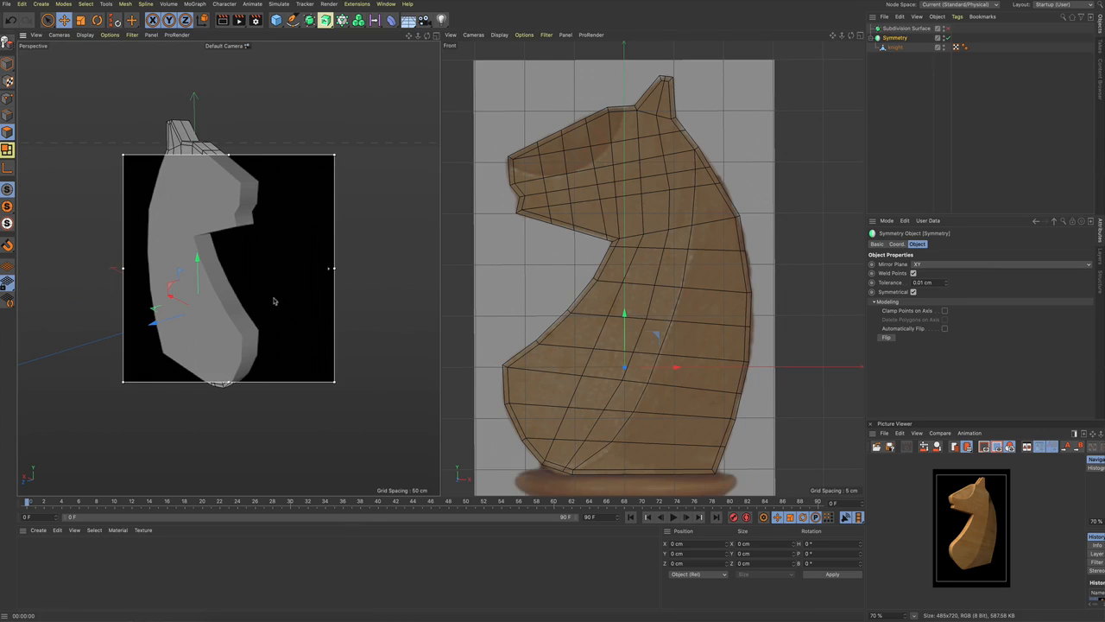
pyautogui.scroll(-2, 275, 283)
pyautogui.keyDown('alt'); pyautogui.moveTo(275, 283); pyautogui.dragTo(242, 278); pyautogui.keyUp('alt')
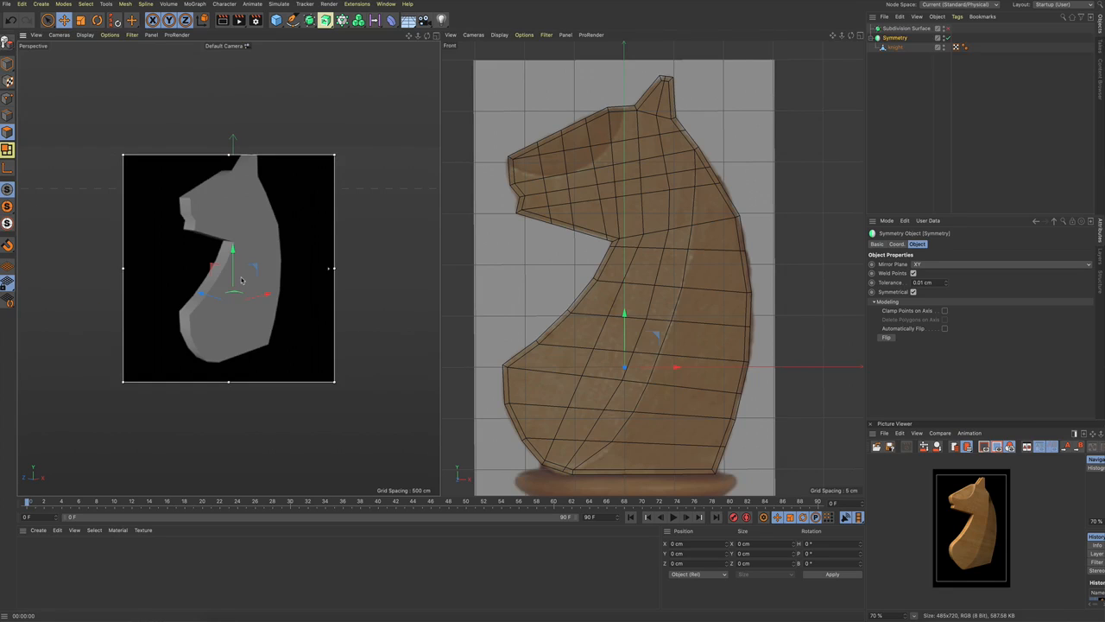
pyautogui.hotkey('alt', 'r')
pyautogui.scroll(5, 239, 234)
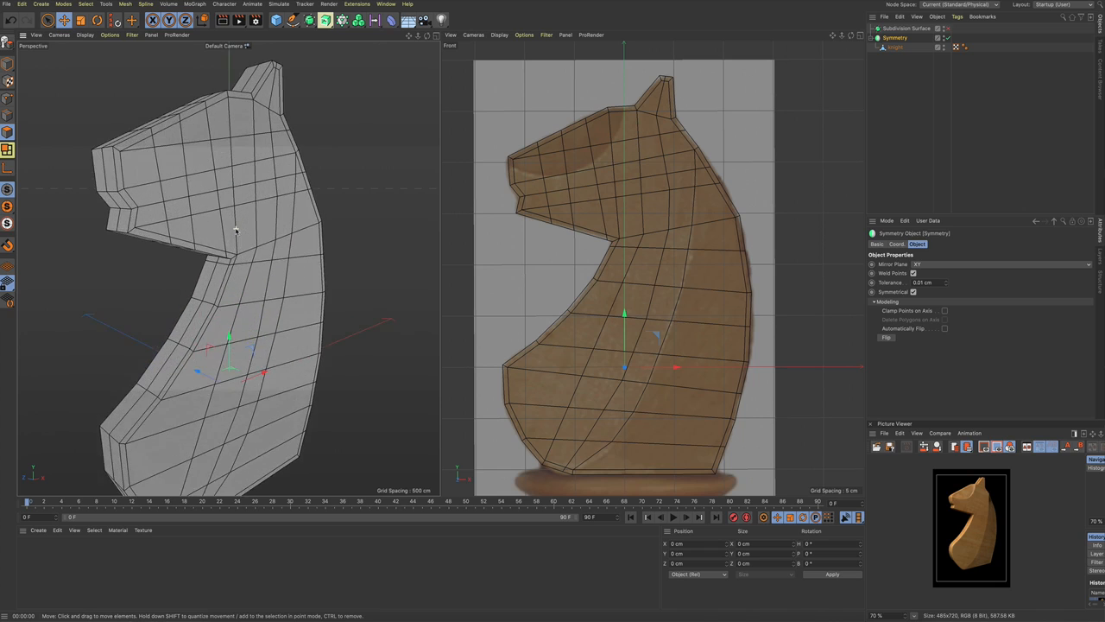
pyautogui.keyDown('alt'); pyautogui.moveTo(245, 265); pyautogui.dragTo(221, 284); pyautogui.keyUp('alt')
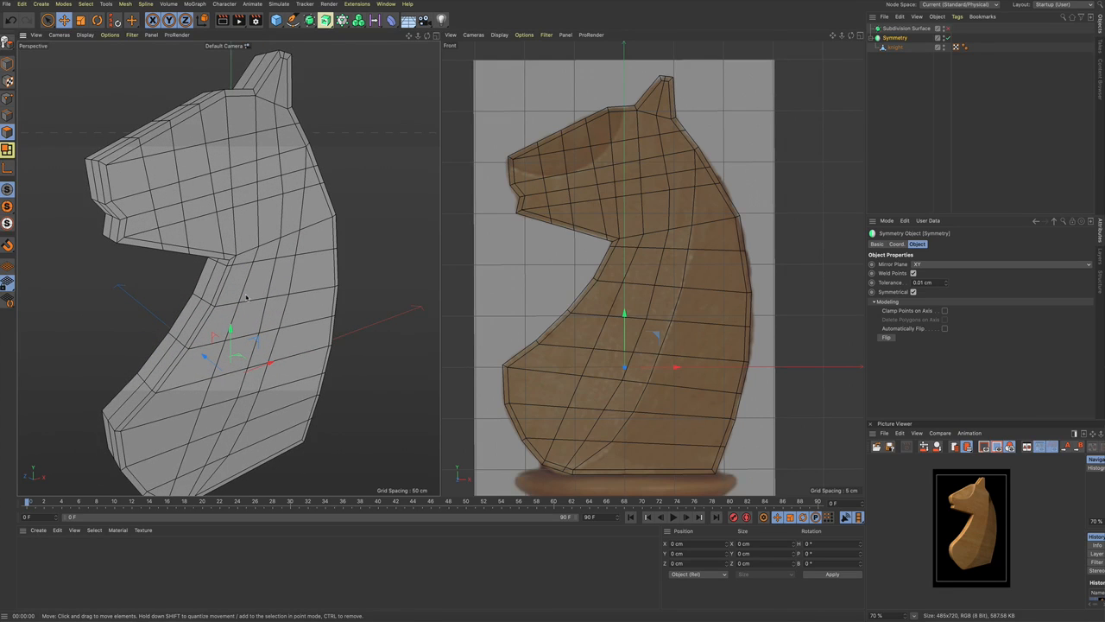
pyautogui.keyDown('alt'); pyautogui.moveTo(246, 298); pyautogui.dragTo(120, 304); pyautogui.keyUp('alt')
pyautogui.scroll(-4, 301, 282)
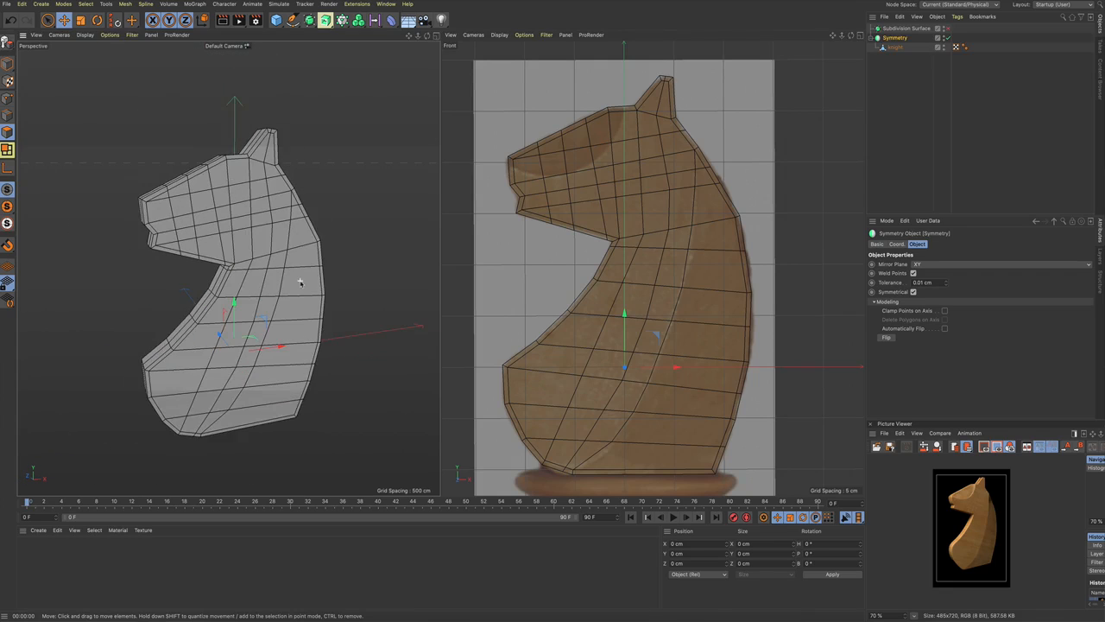
pyautogui.keyDown('alt'); pyautogui.moveTo(301, 282); pyautogui.dragTo(328, 261, button='middle'); pyautogui.keyUp('alt')
pyautogui.keyDown('alt'); pyautogui.moveTo(228, 266); pyautogui.dragTo(323, 285); pyautogui.keyUp('alt')
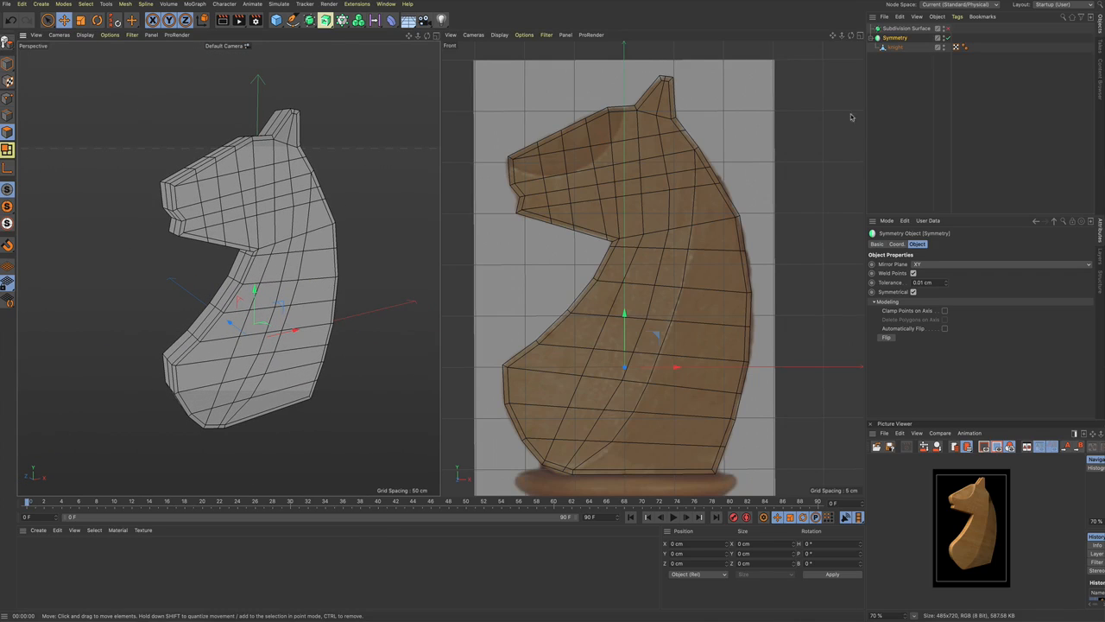
# Step: Try extruding two adjacent cheek polygons of the knight about 61 cm in negative Z, and undo the extrusion
pyautogui.click(896, 48)
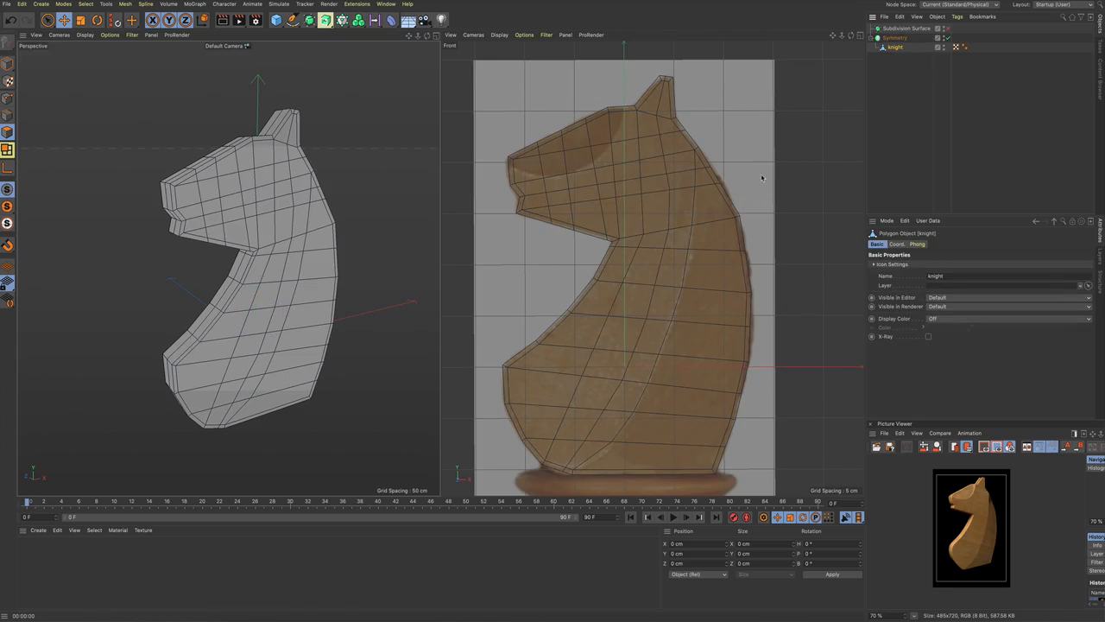
pyautogui.click(266, 227)
pyautogui.keyDown('shift'); pyautogui.click(282, 226); pyautogui.keyUp('shift')
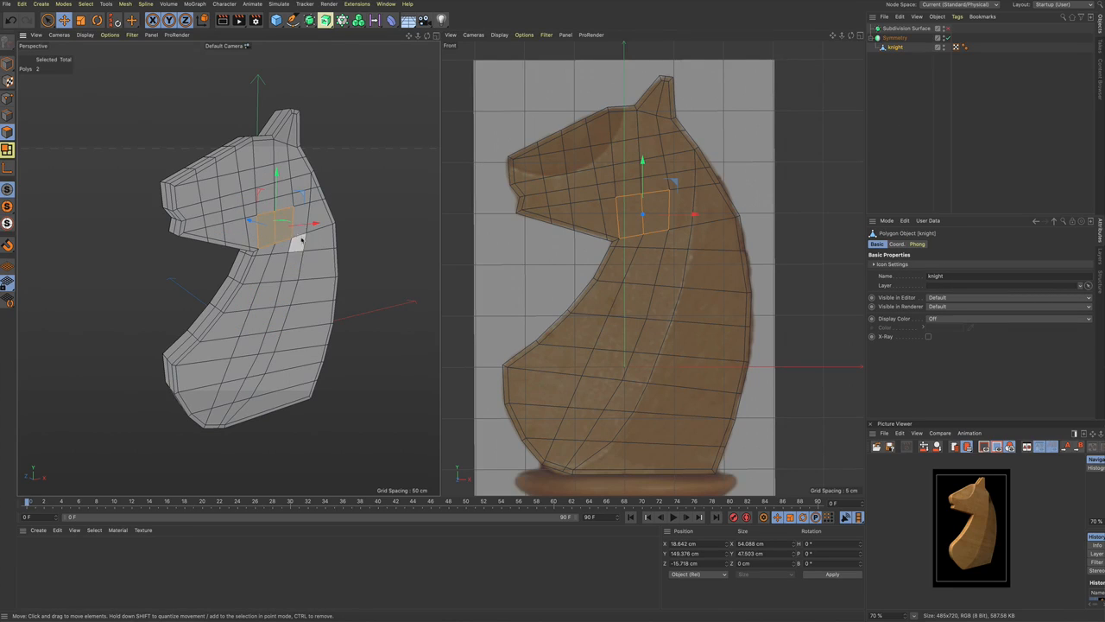
pyautogui.moveTo(248, 221); pyautogui.dragTo(371, 246)
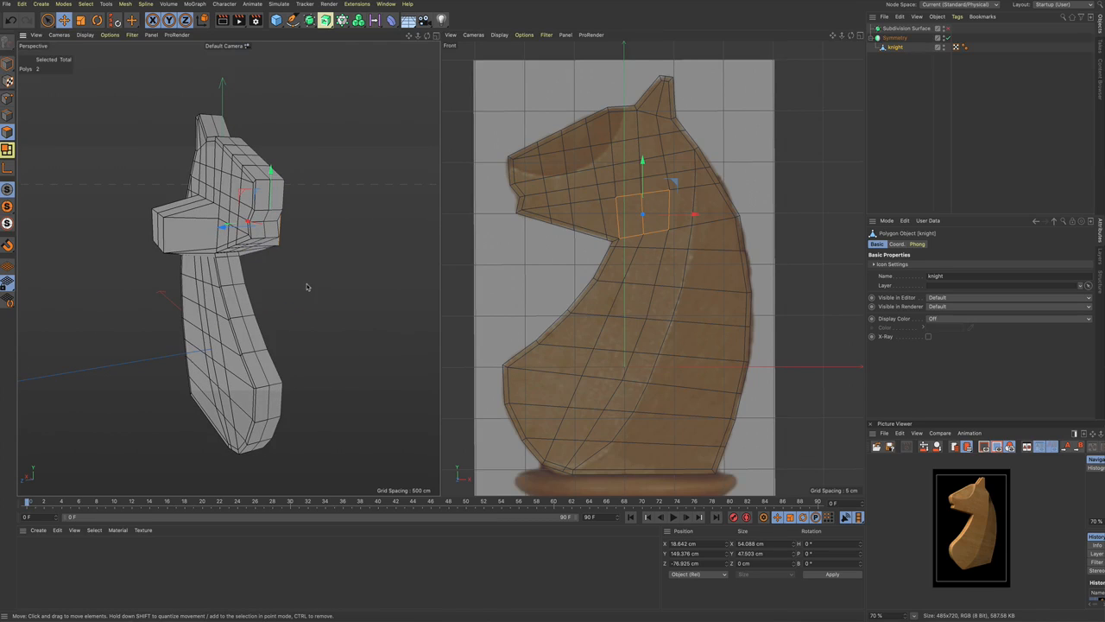
pyautogui.keyDown('alt'); pyautogui.moveTo(294, 290); pyautogui.dragTo(244, 276); pyautogui.keyUp('alt')
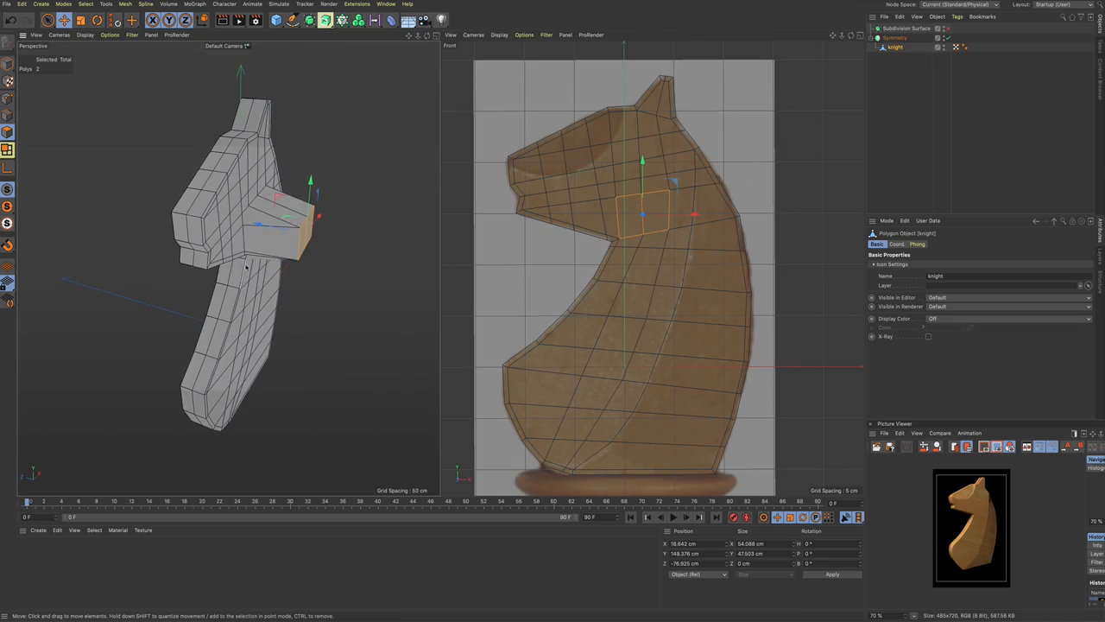
pyautogui.keyDown('alt'); pyautogui.moveTo(258, 229); pyautogui.dragTo(177, 245); pyautogui.keyUp('alt')
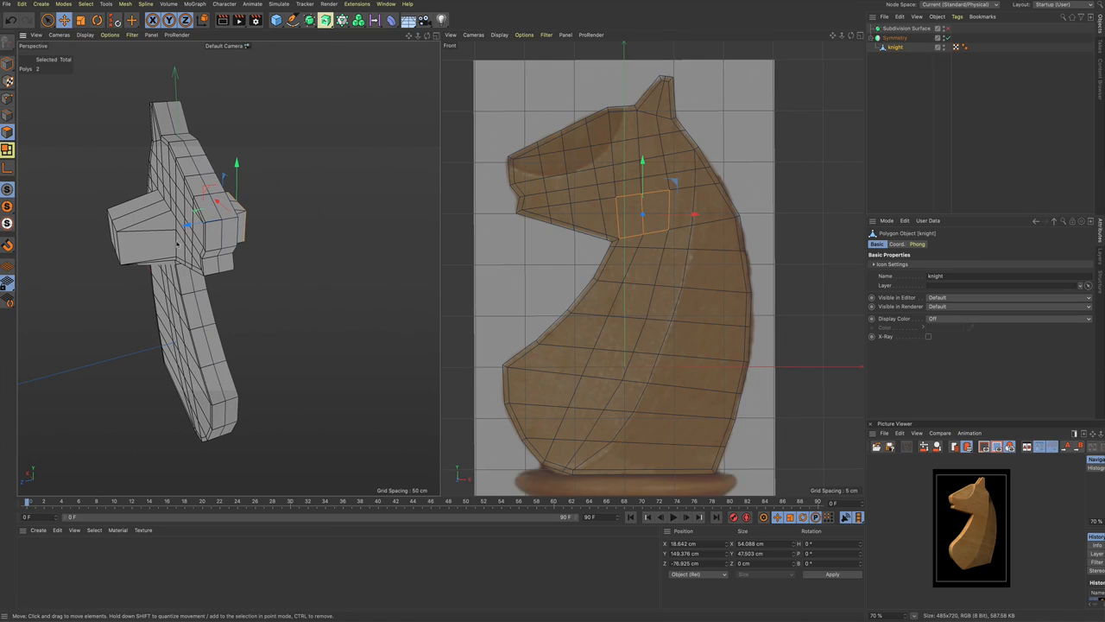
pyautogui.keyDown('alt'); pyautogui.moveTo(261, 292); pyautogui.dragTo(148, 271); pyautogui.keyUp('alt')
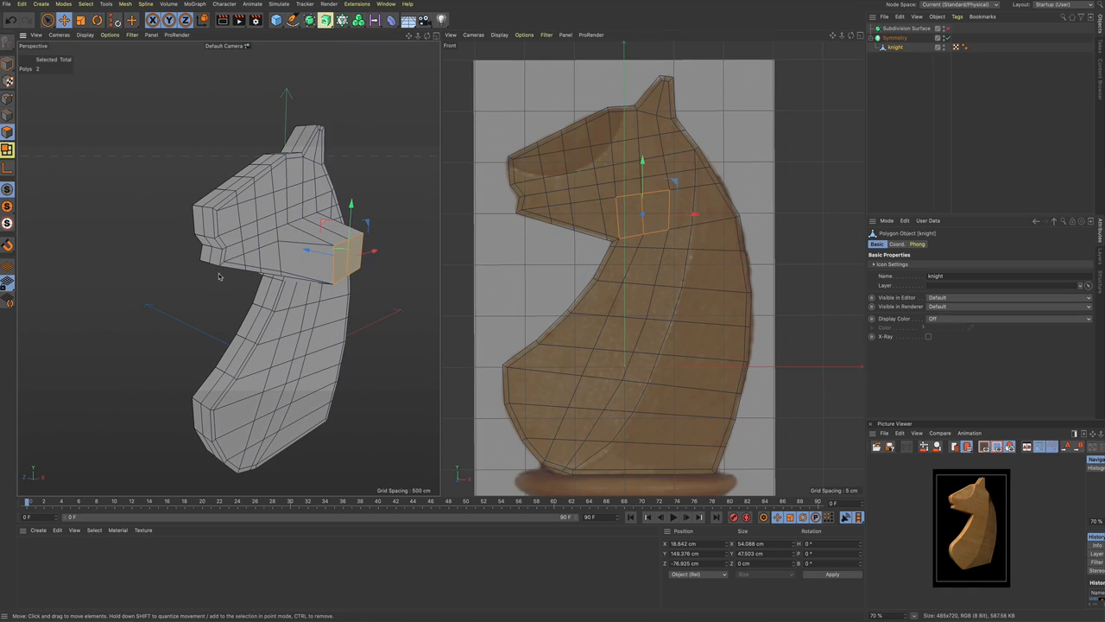
pyautogui.hotkey('ctrl', 'z')
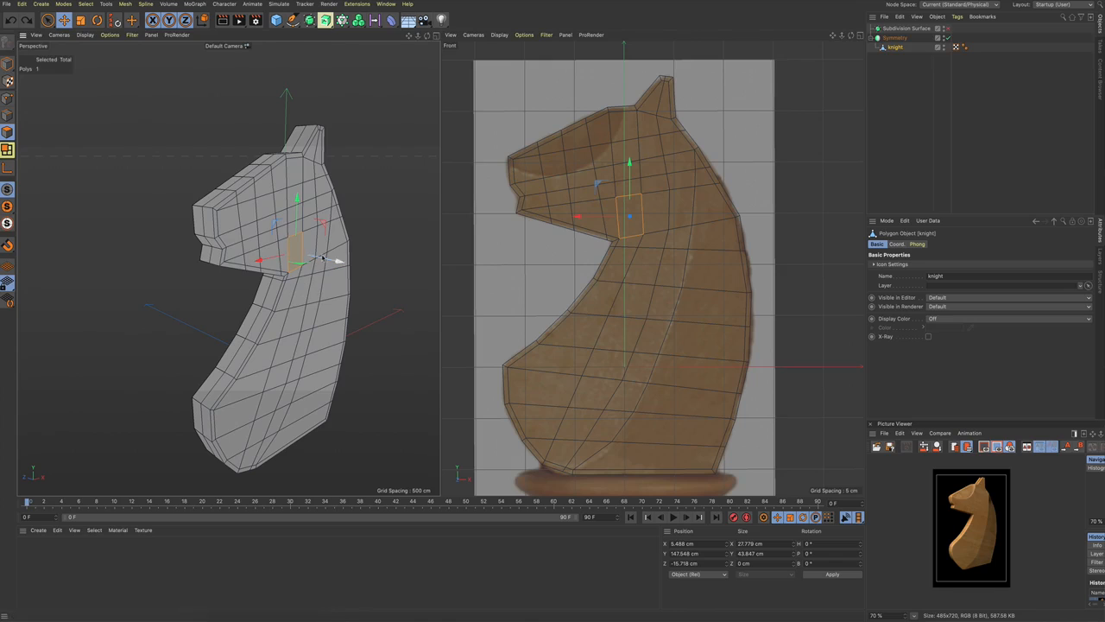
pyautogui.click(386, 233)
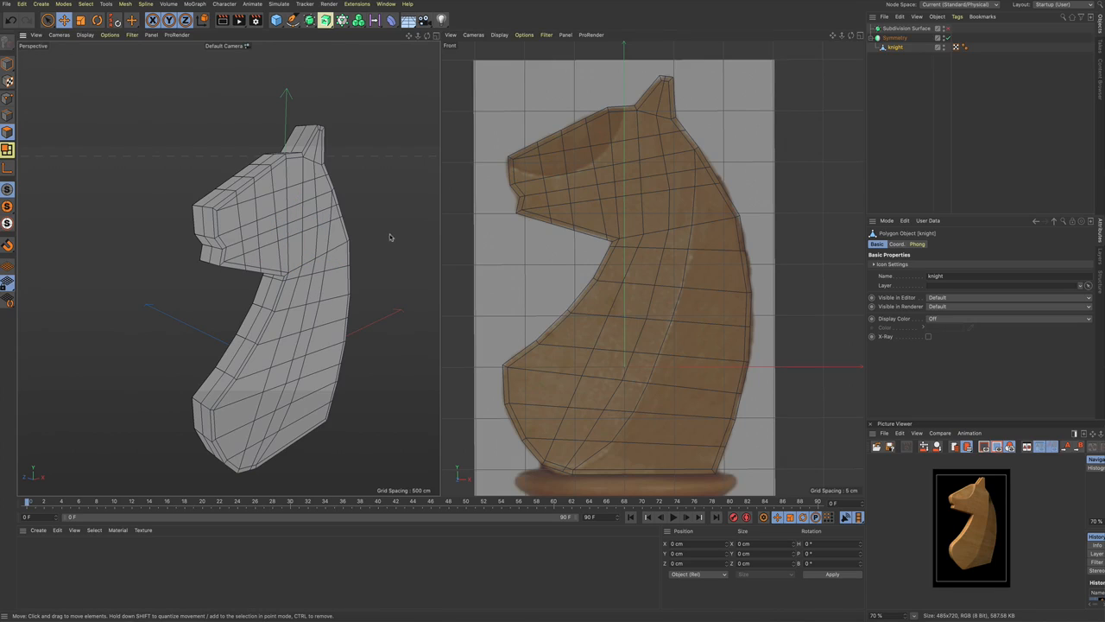
# Step: Examine both sides of the mirrored knight, temporarily selecting all polygons to check which half is editable
pyautogui.keyDown('alt'); pyautogui.moveTo(383, 229); pyautogui.dragTo(351, 228); pyautogui.keyUp('alt')
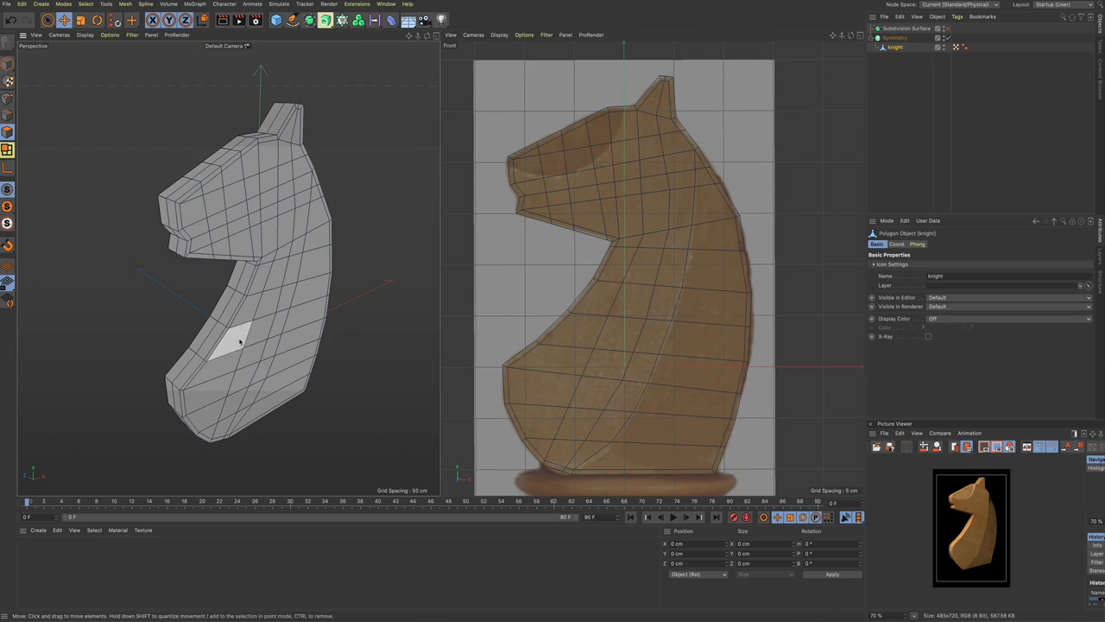
pyautogui.keyDown('alt'); pyautogui.moveTo(241, 342); pyautogui.dragTo(358, 335); pyautogui.keyUp('alt')
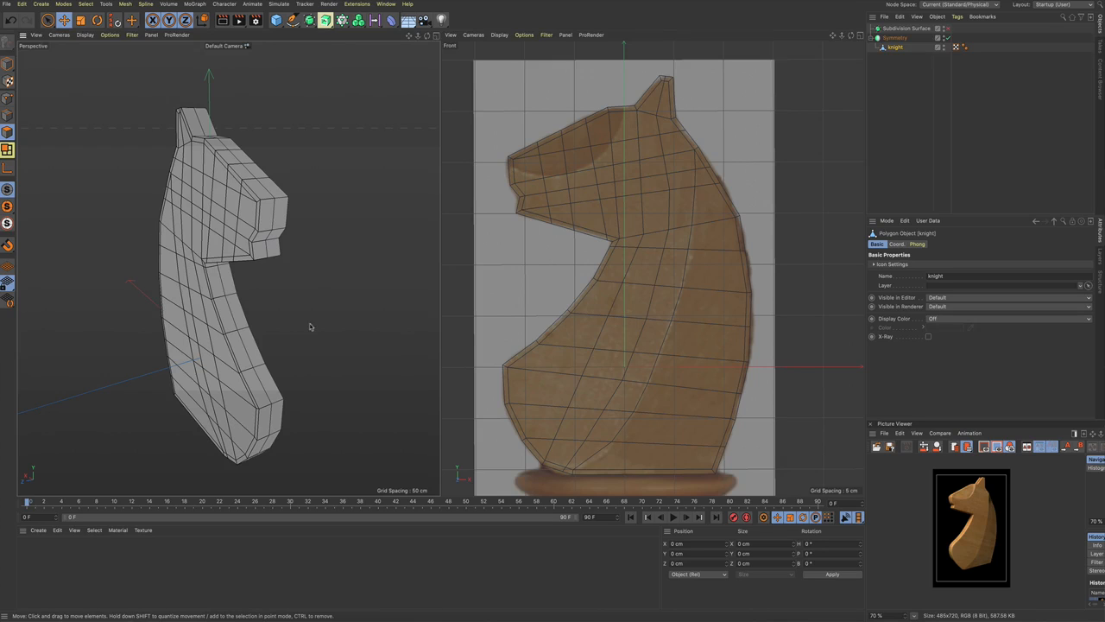
pyautogui.keyDown('alt'); pyautogui.moveTo(311, 327); pyautogui.dragTo(171, 320); pyautogui.keyUp('alt')
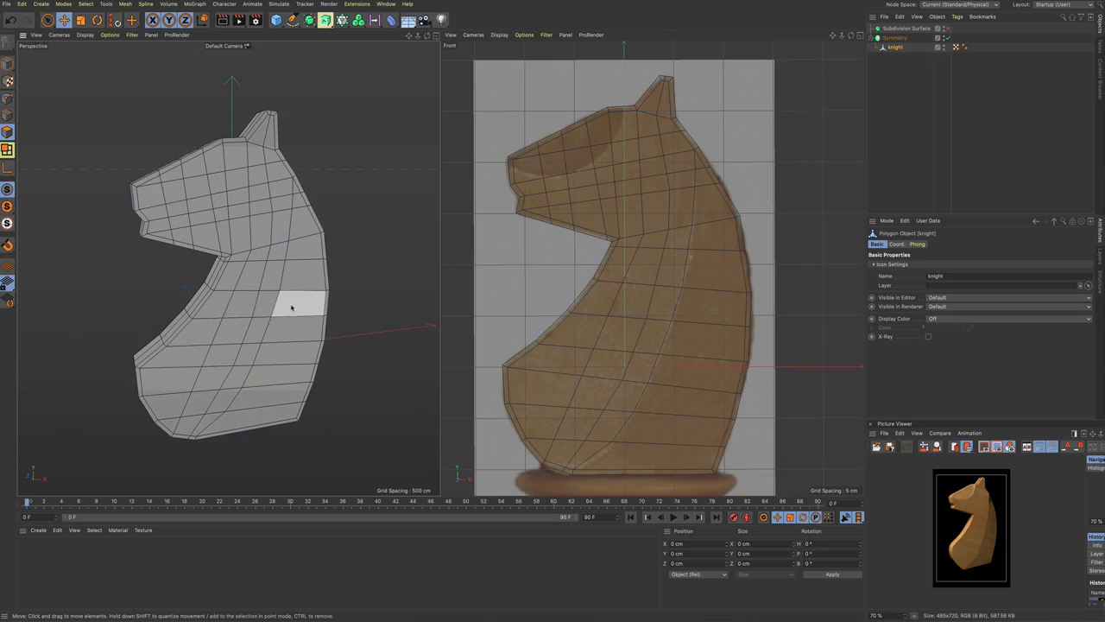
pyautogui.scroll(-2, 292, 307)
pyautogui.scroll(1, 316, 297)
pyautogui.keyDown('alt'); pyautogui.moveTo(308, 282); pyautogui.dragTo(292, 322); pyautogui.keyUp('alt')
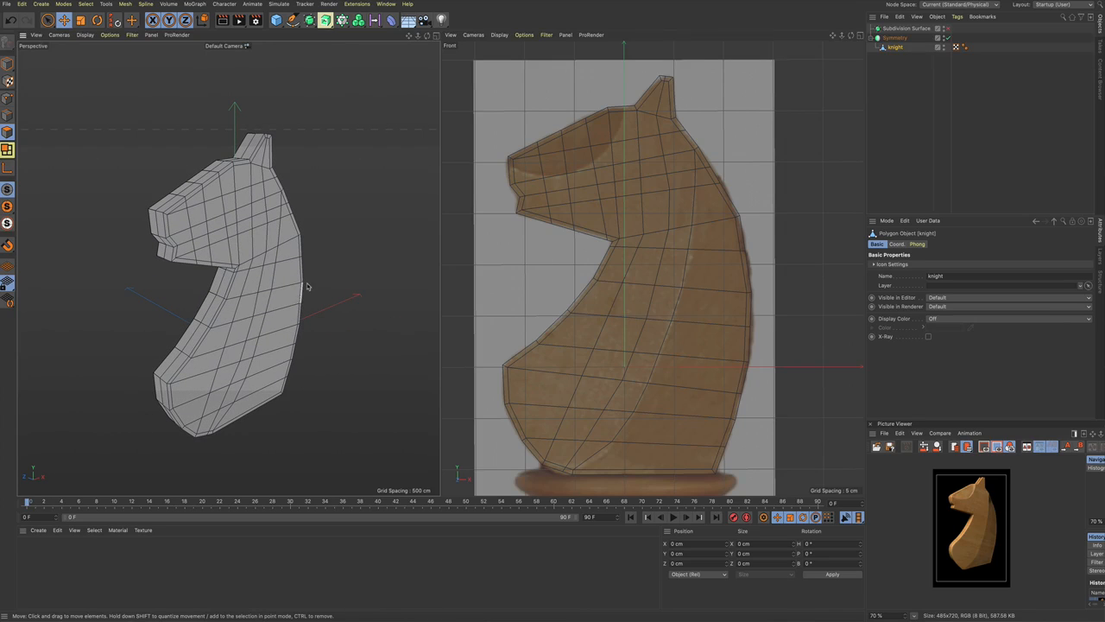
pyautogui.hotkey('ctrl', 'a')
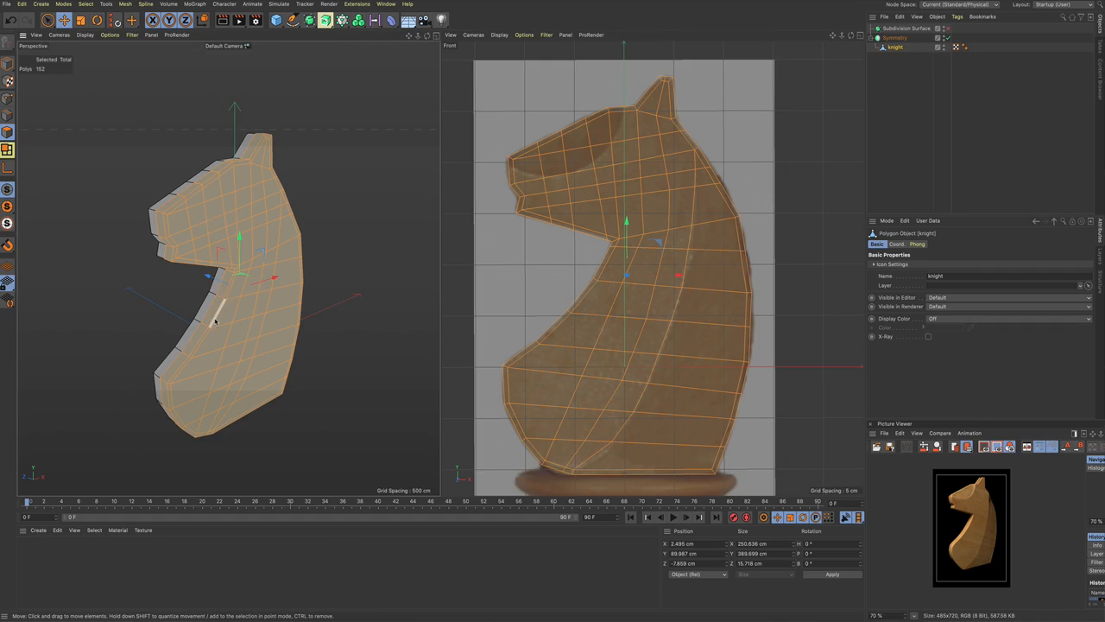
pyautogui.keyDown('alt'); pyautogui.moveTo(217, 314); pyautogui.dragTo(342, 323); pyautogui.keyUp('alt')
pyautogui.keyDown('alt'); pyautogui.moveTo(304, 292); pyautogui.dragTo(131, 277); pyautogui.keyUp('alt')
pyautogui.click(345, 269)
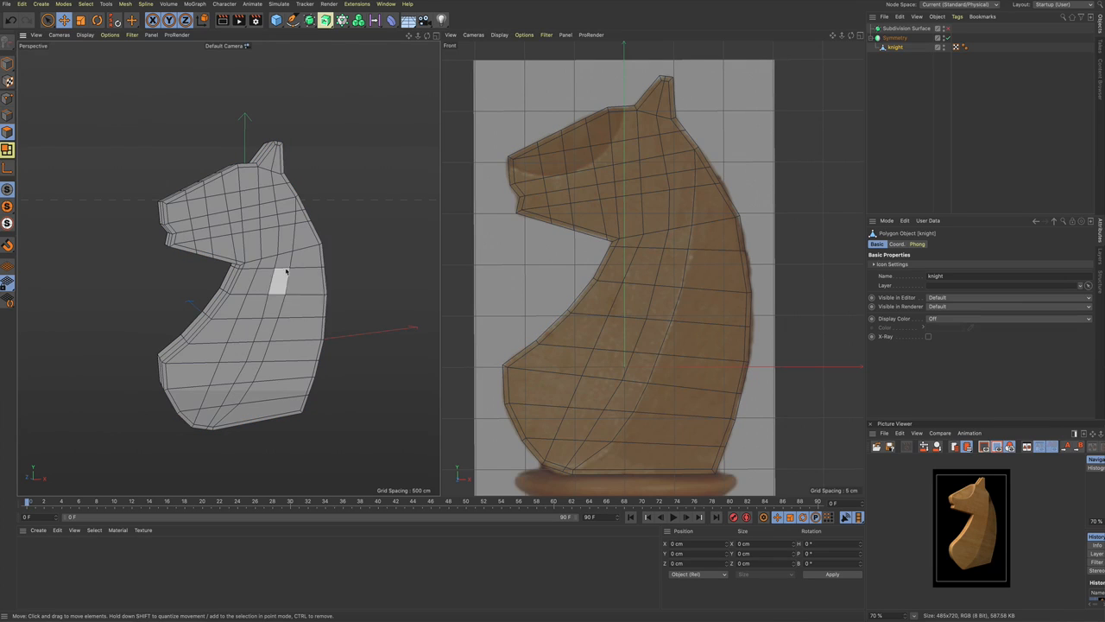
# Step: Compare the knight's ear area with the finished render enlarged to 225% in the Picture Viewer
pyautogui.keyDown('alt'); pyautogui.moveTo(275, 295); pyautogui.dragTo(267, 215); pyautogui.keyUp('alt')
pyautogui.keyDown('alt'); pyautogui.moveTo(257, 178); pyautogui.dragTo(287, 290); pyautogui.keyUp('alt')
pyautogui.scroll(8, 263, 221)
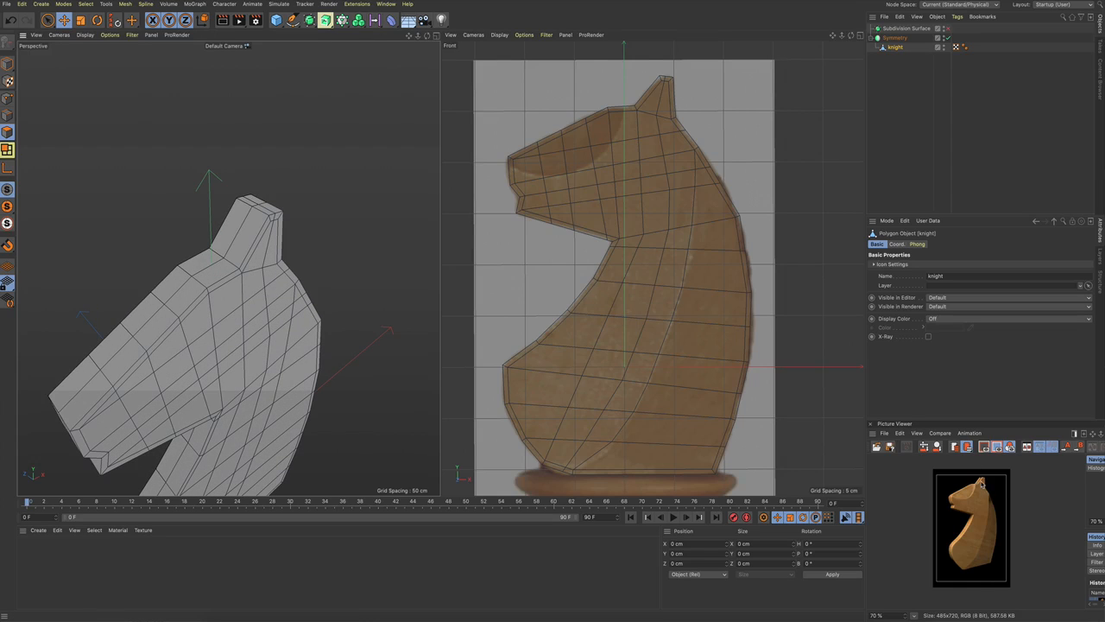
pyautogui.scroll(5, 981, 483)
pyautogui.moveTo(985, 483); pyautogui.dragTo(1001, 491)
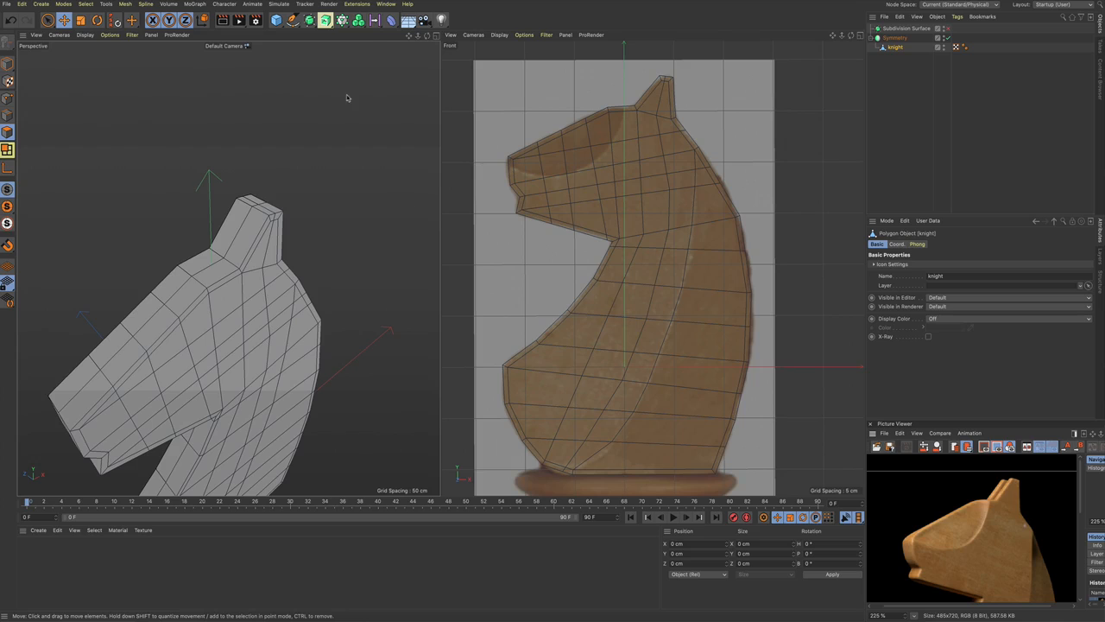
# Step: Switch to the knight example.c4d document and examine the split ears on the finished mesh
pyautogui.click(385, 4)
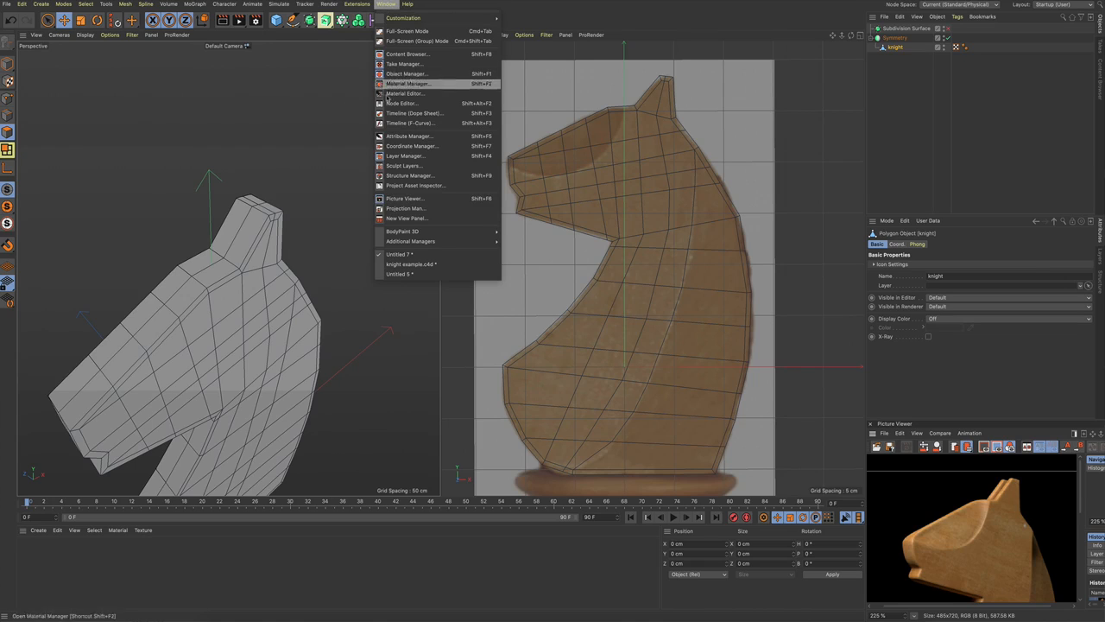
pyautogui.click(406, 263)
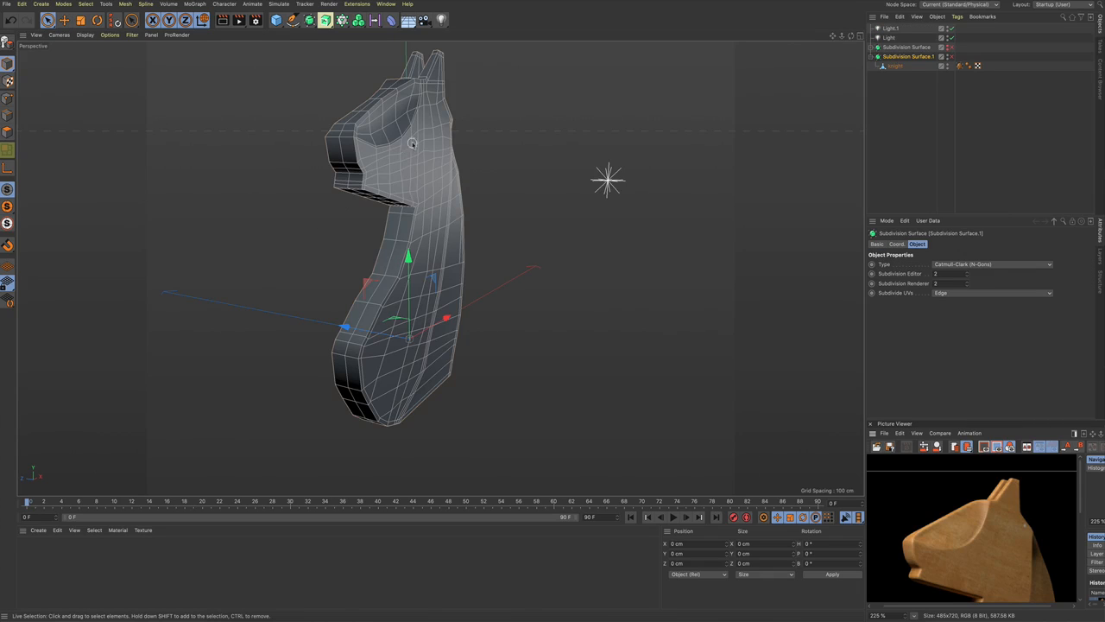
pyautogui.keyDown('alt'); pyautogui.moveTo(415, 139); pyautogui.dragTo(415, 269, button='middle'); pyautogui.keyUp('alt')
pyautogui.keyDown('alt'); pyautogui.moveTo(415, 259); pyautogui.dragTo(403, 307); pyautogui.keyUp('alt')
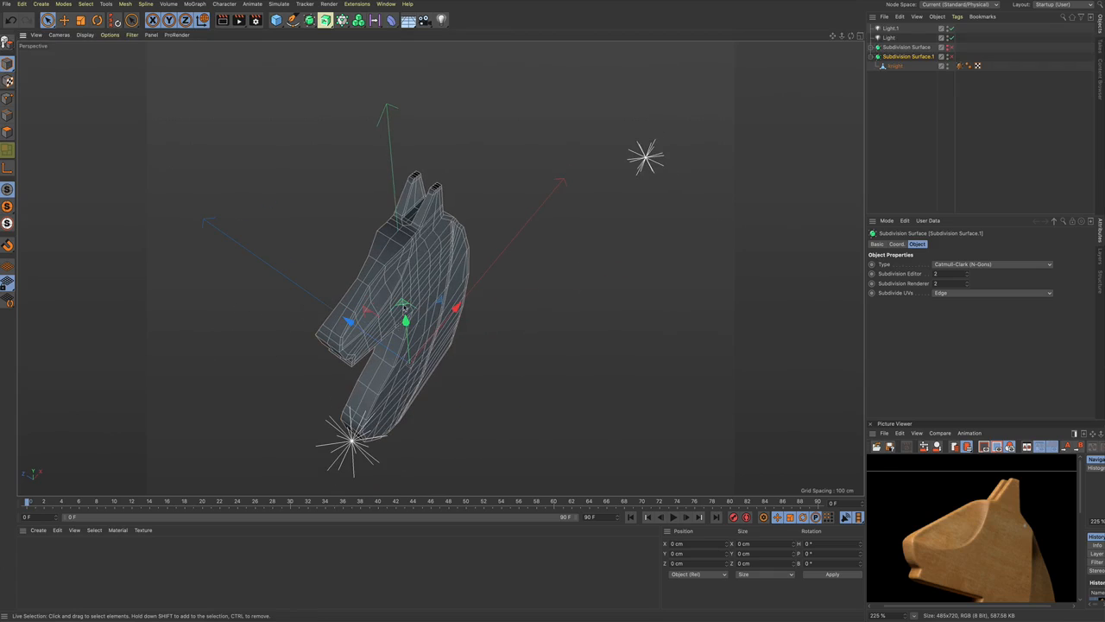
pyautogui.keyDown('alt'); pyautogui.moveTo(440, 233); pyautogui.dragTo(407, 199); pyautogui.keyUp('alt')
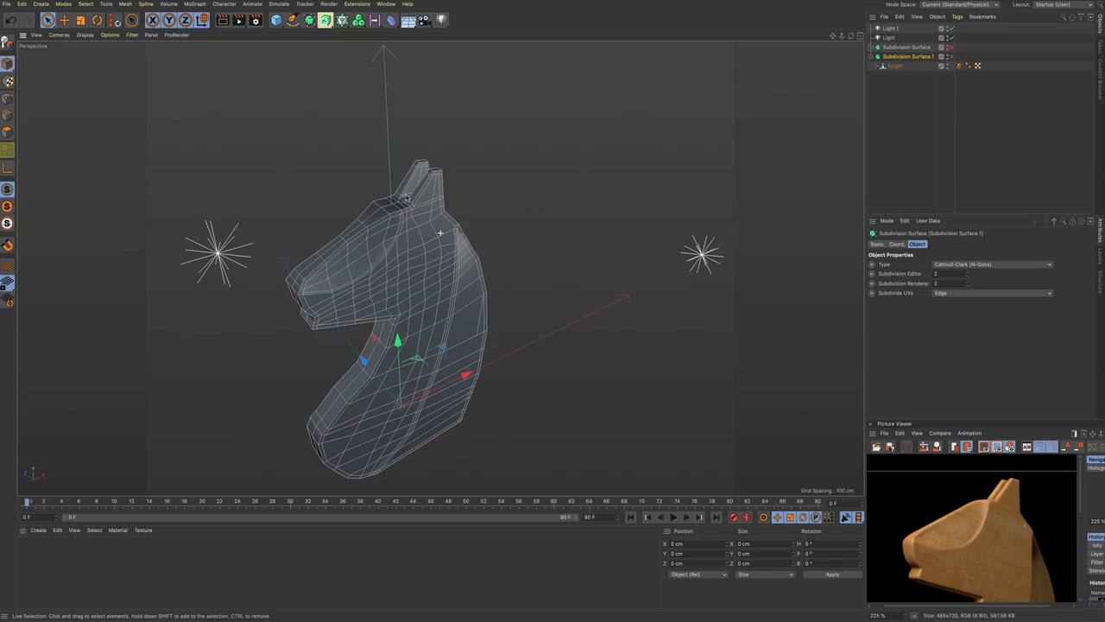
# Step: Return to the Untitled 7 document, enlarge the perspective view around the ear, and disable the Symmetry object
pyautogui.click(386, 4)
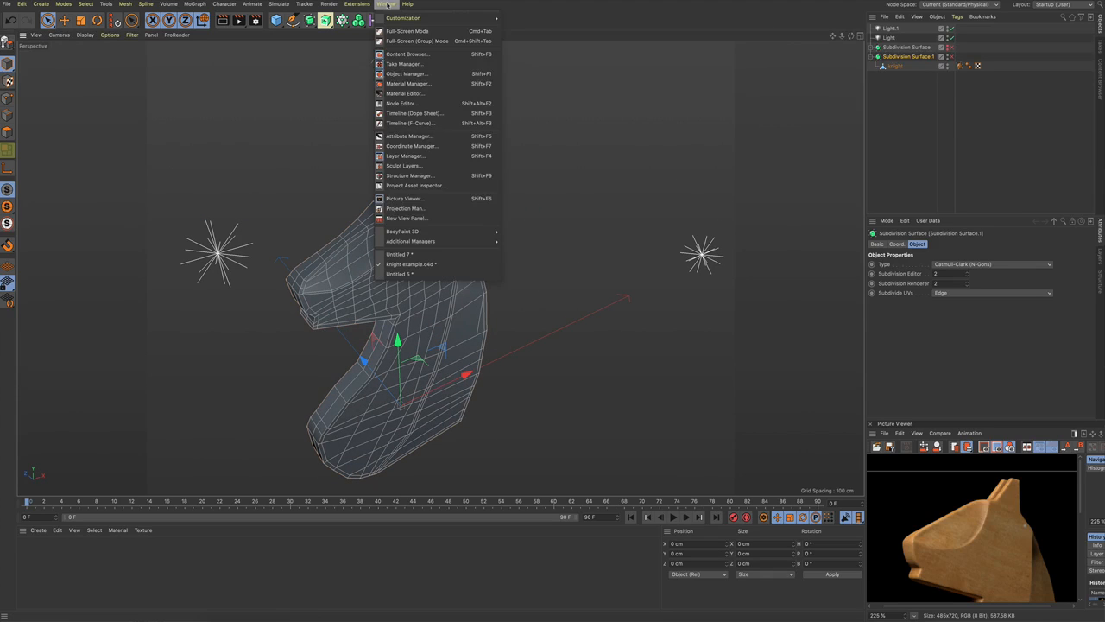
pyautogui.click(399, 254)
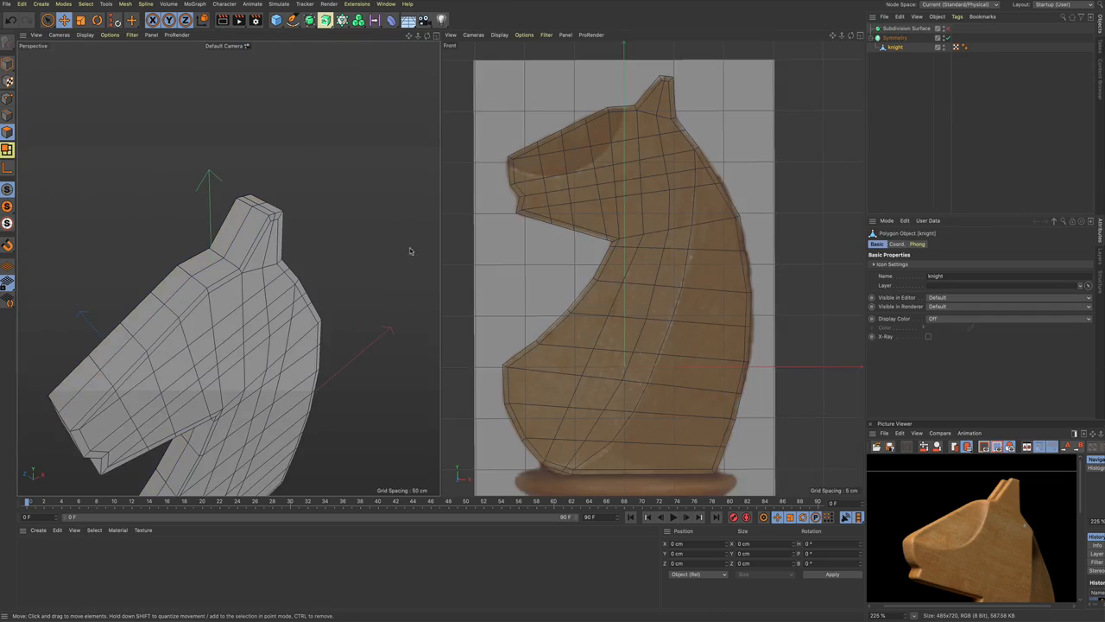
pyautogui.keyDown('alt'); pyautogui.moveTo(307, 252); pyautogui.dragTo(216, 242); pyautogui.keyUp('alt')
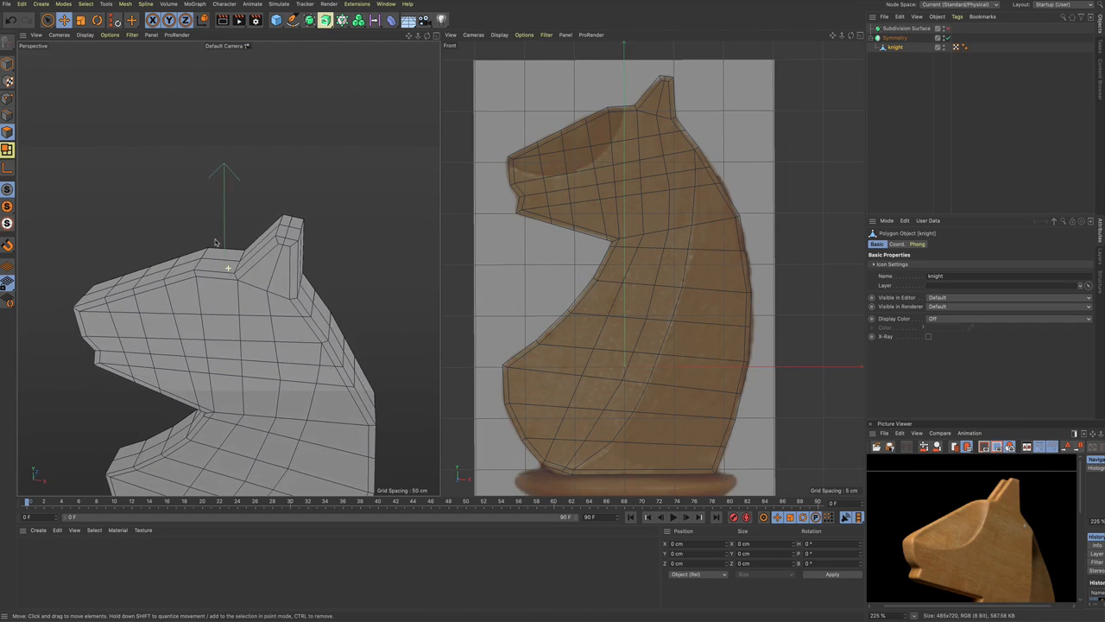
pyautogui.click(434, 37)
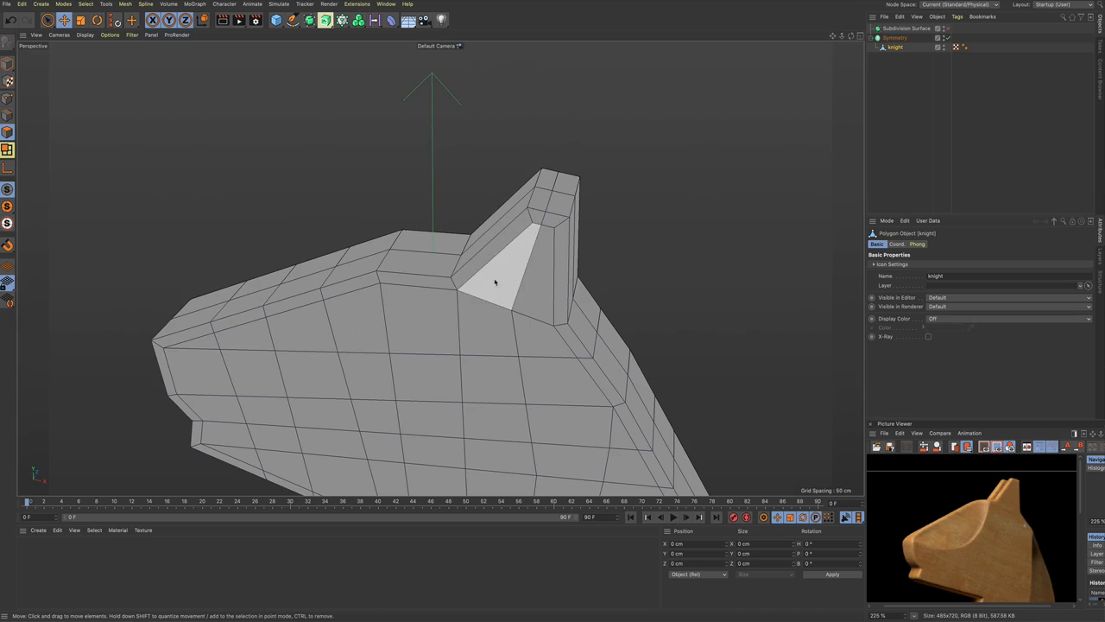
pyautogui.keyDown('alt'); pyautogui.moveTo(493, 285); pyautogui.dragTo(651, 233); pyautogui.keyUp('alt')
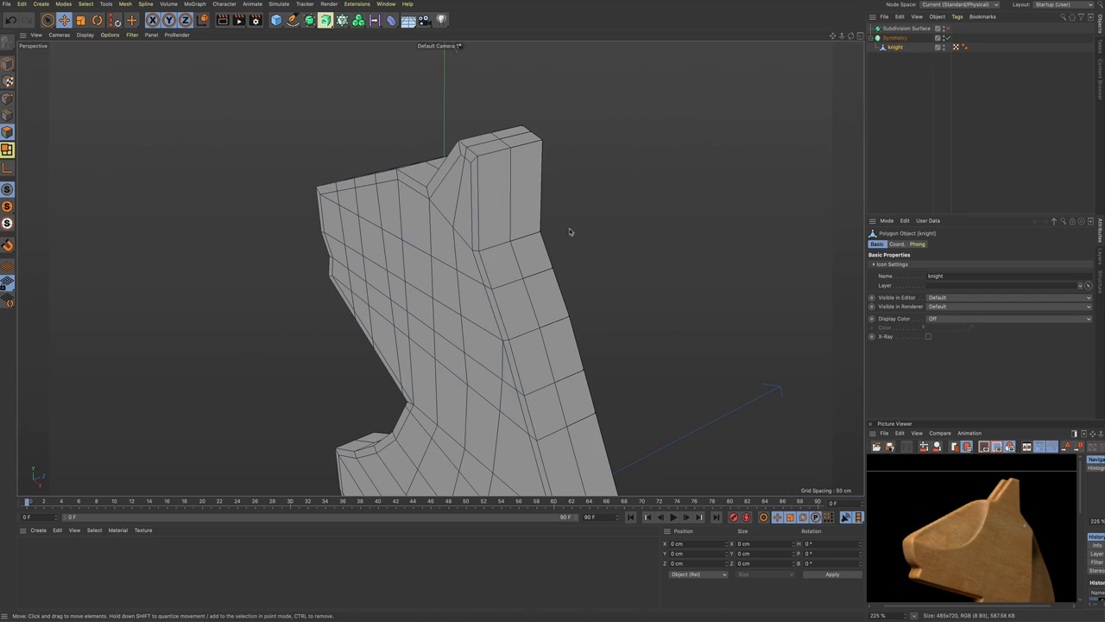
pyautogui.click(948, 38)
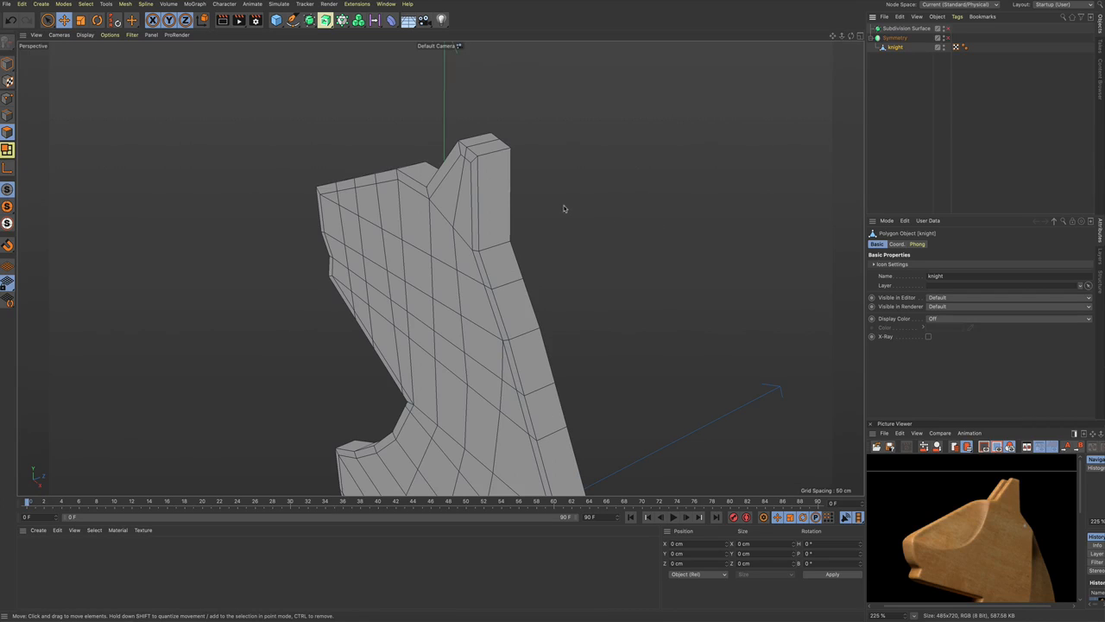
# Step: Dissolve the edge running across the middle of the ear's top face on the half mesh
pyautogui.keyDown('alt'); pyautogui.moveTo(570, 213); pyautogui.dragTo(432, 161); pyautogui.keyUp('alt')
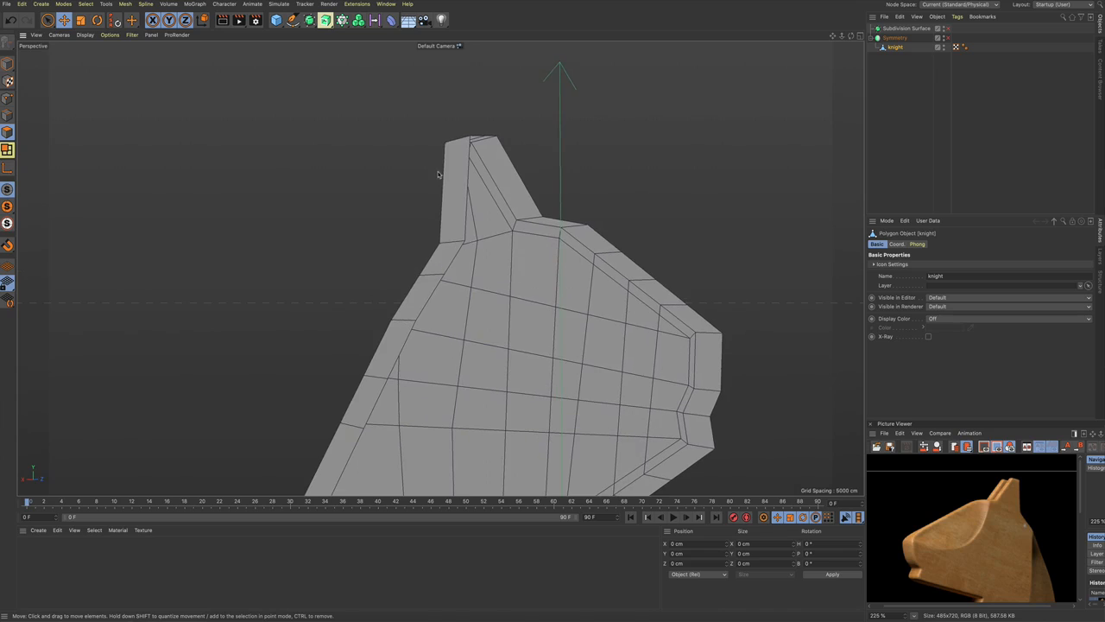
pyautogui.keyDown('alt'); pyautogui.moveTo(468, 202); pyautogui.dragTo(481, 247); pyautogui.keyUp('alt')
pyautogui.press('9')
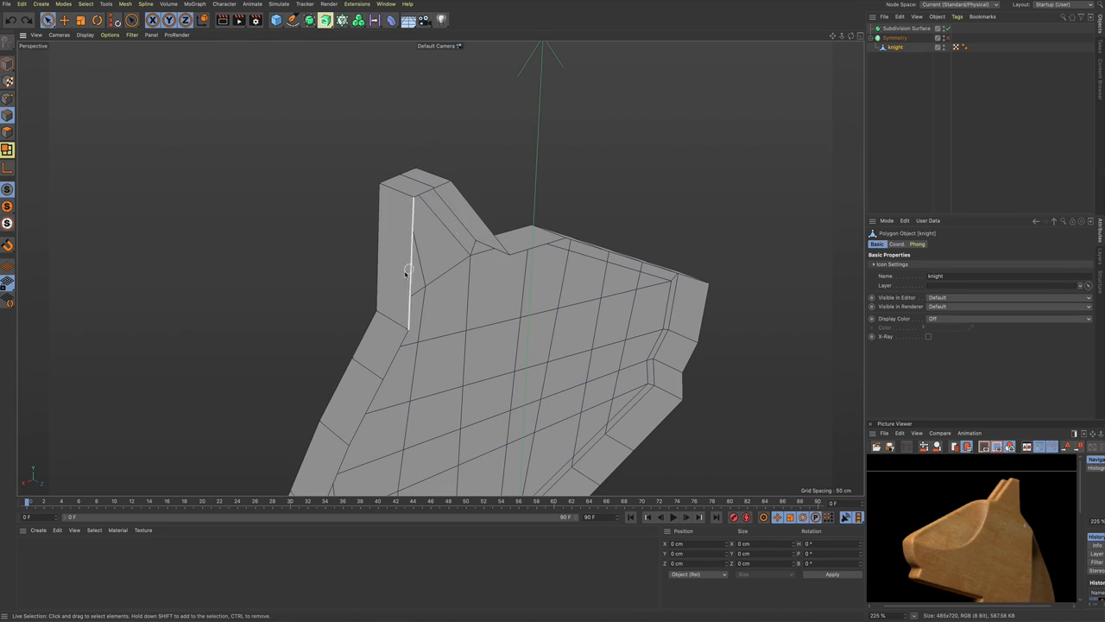
pyautogui.keyDown('alt'); pyautogui.moveTo(429, 242); pyautogui.dragTo(462, 243); pyautogui.keyUp('alt')
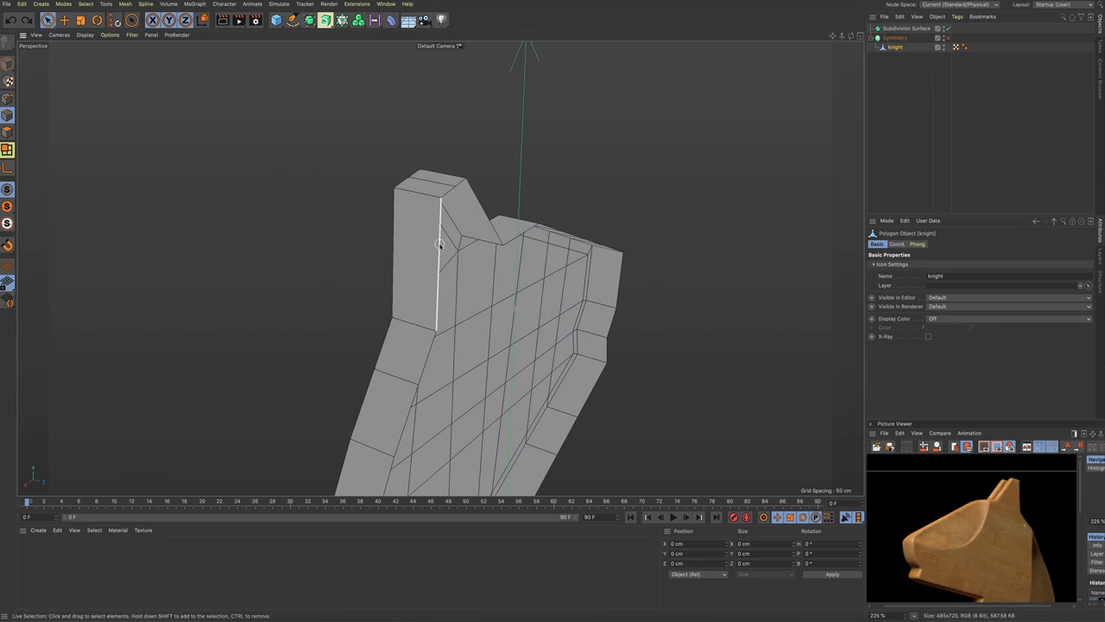
pyautogui.keyDown('alt'); pyautogui.moveTo(501, 199); pyautogui.dragTo(489, 205); pyautogui.keyUp('alt')
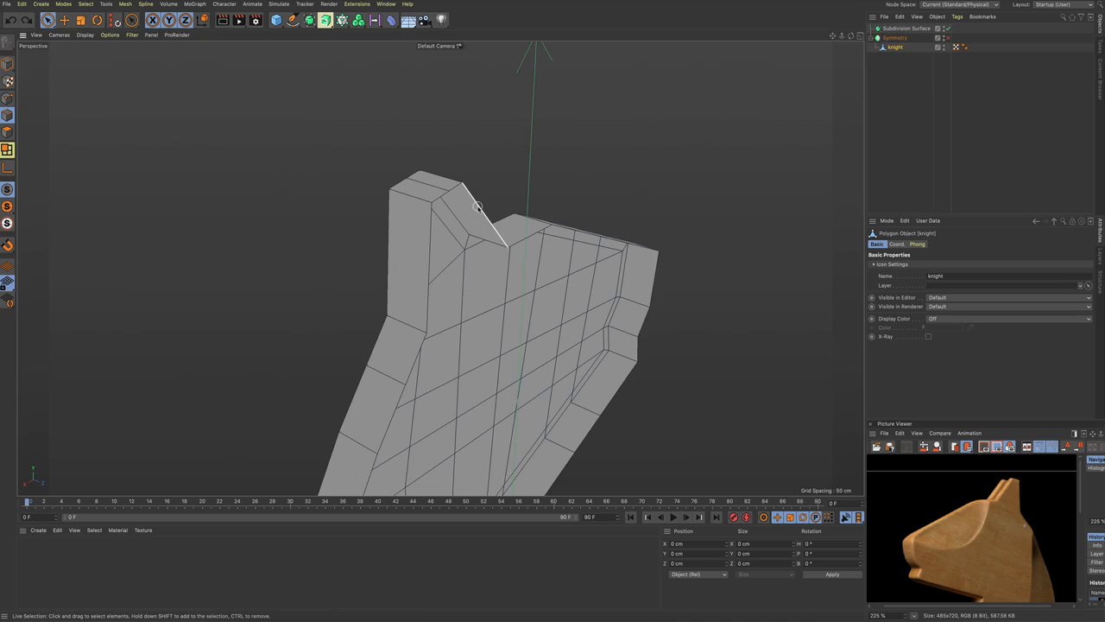
pyautogui.keyDown('alt'); pyautogui.moveTo(485, 168); pyautogui.dragTo(439, 208); pyautogui.keyUp('alt')
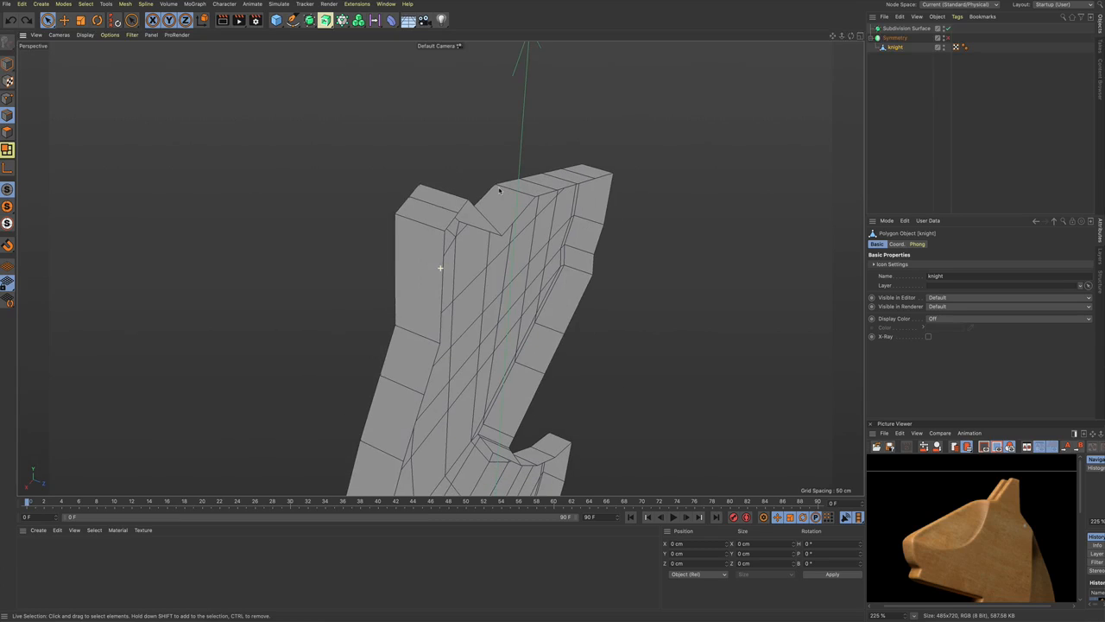
pyautogui.click(430, 204)
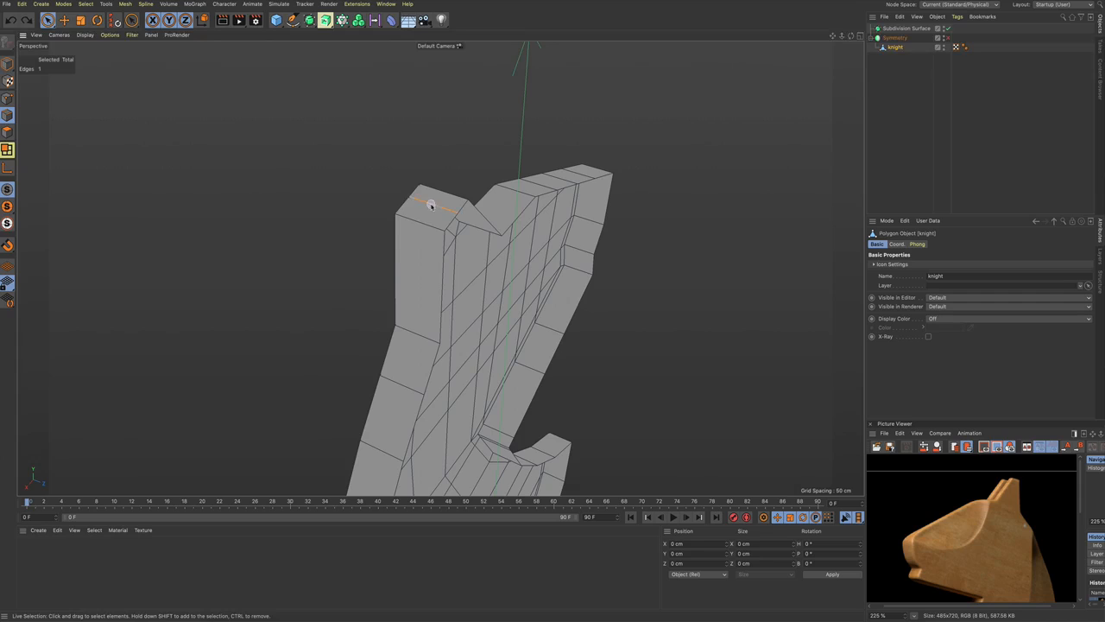
pyautogui.rightClick(367, 168)
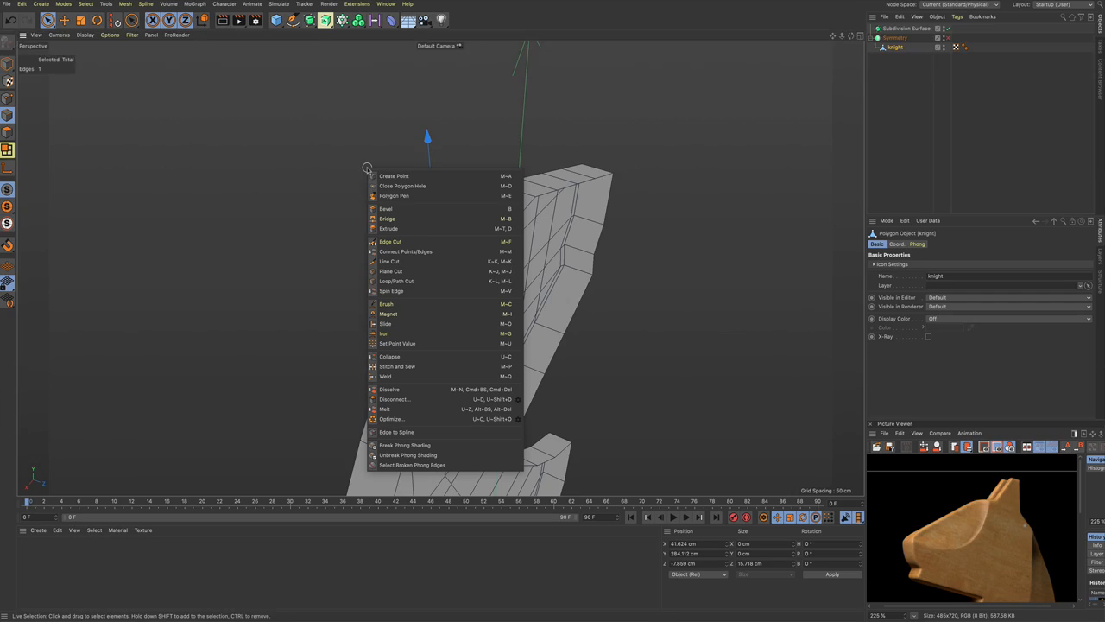
pyautogui.click(393, 389)
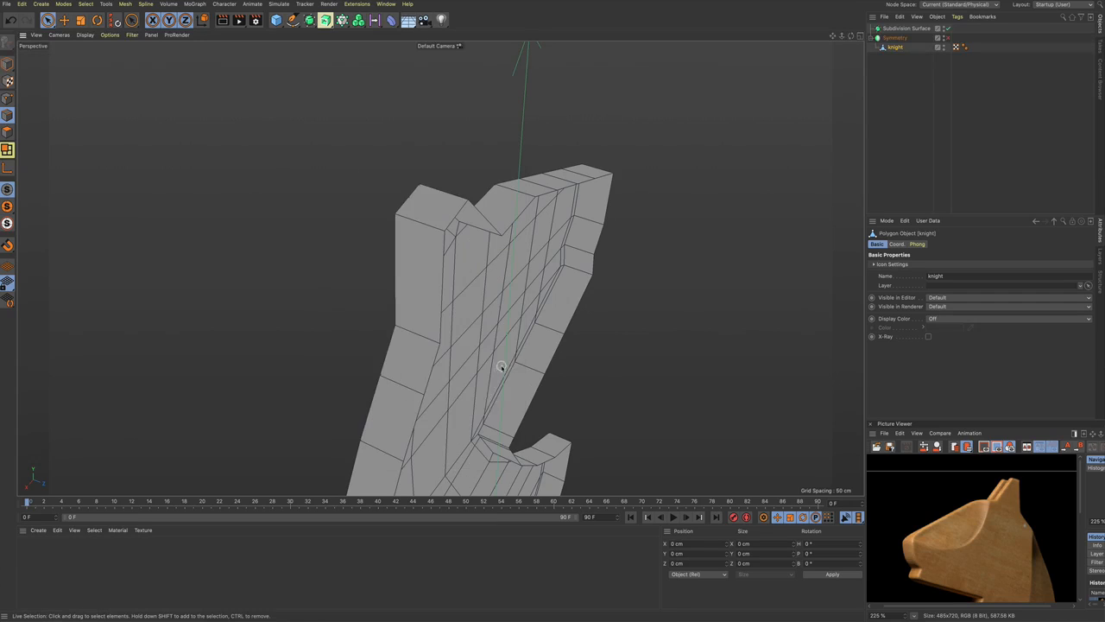
# Step: Bridge the rear and front edges of the ear's open inner side with one polygon, using 0 subdivisions
pyautogui.keyDown('alt'); pyautogui.moveTo(486, 331); pyautogui.dragTo(477, 325); pyautogui.keyUp('alt')
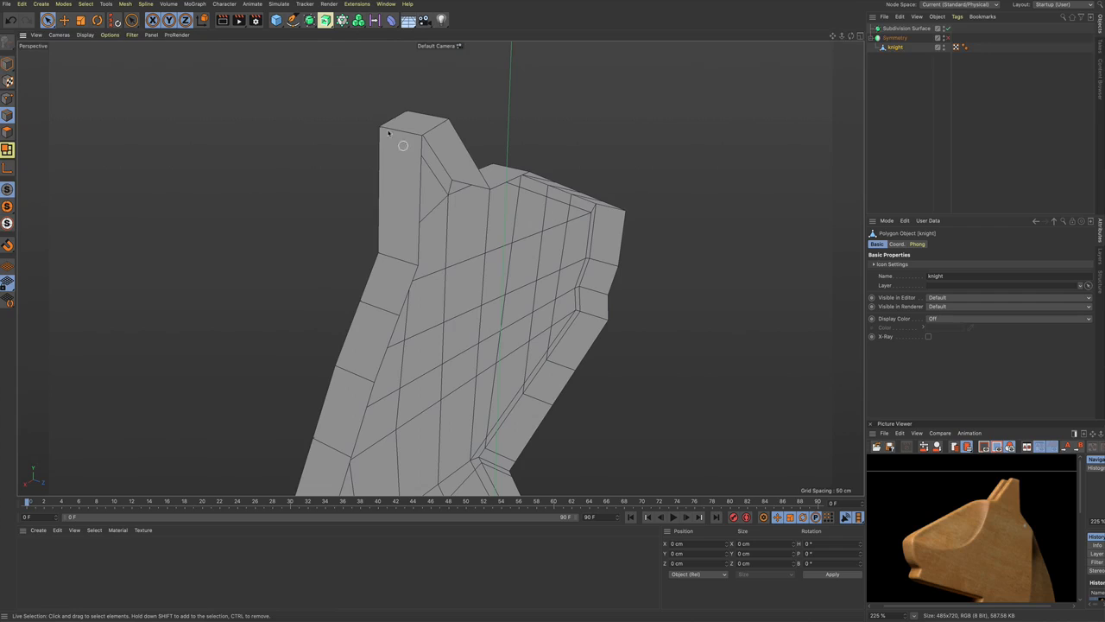
pyautogui.keyDown('alt'); pyautogui.moveTo(455, 196); pyautogui.dragTo(454, 227); pyautogui.keyUp('alt')
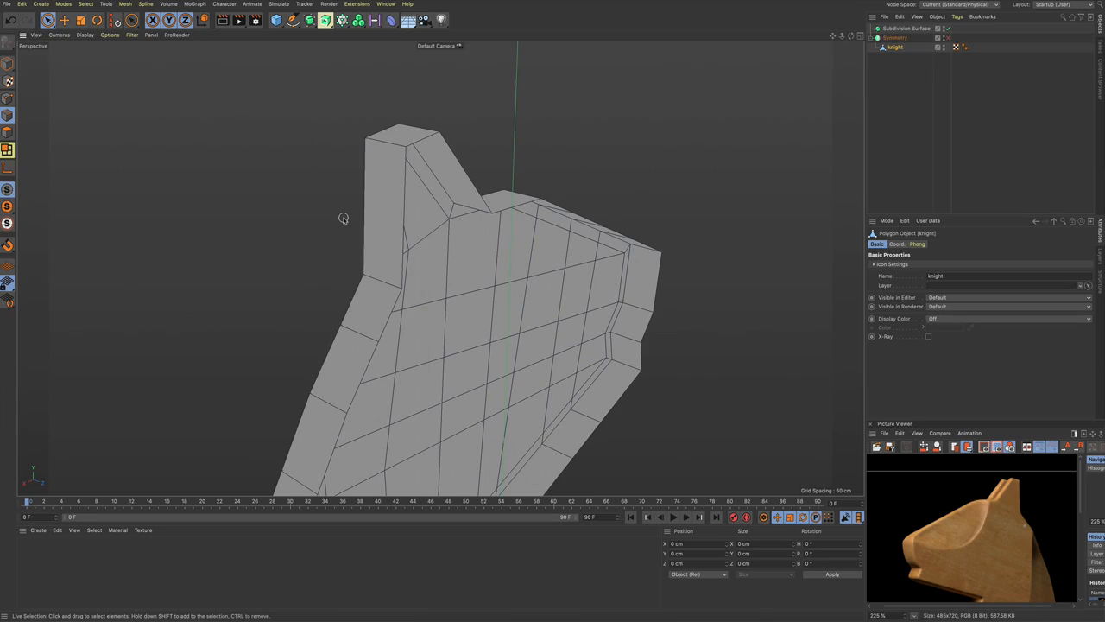
pyautogui.press('m')
pyautogui.press('b')
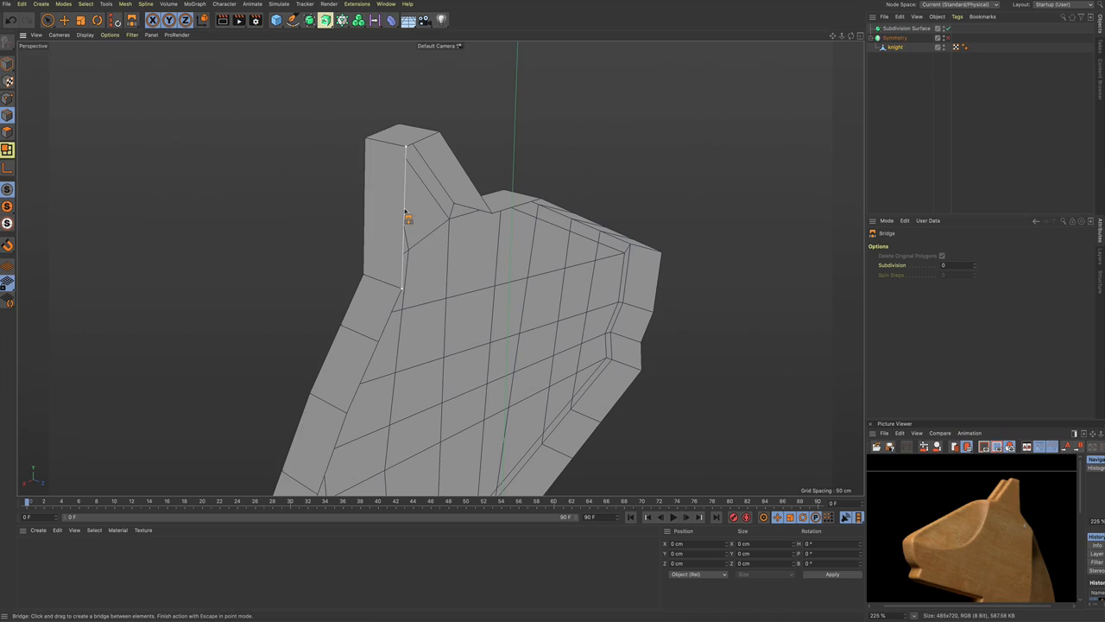
pyautogui.moveTo(406, 211); pyautogui.dragTo(427, 207)
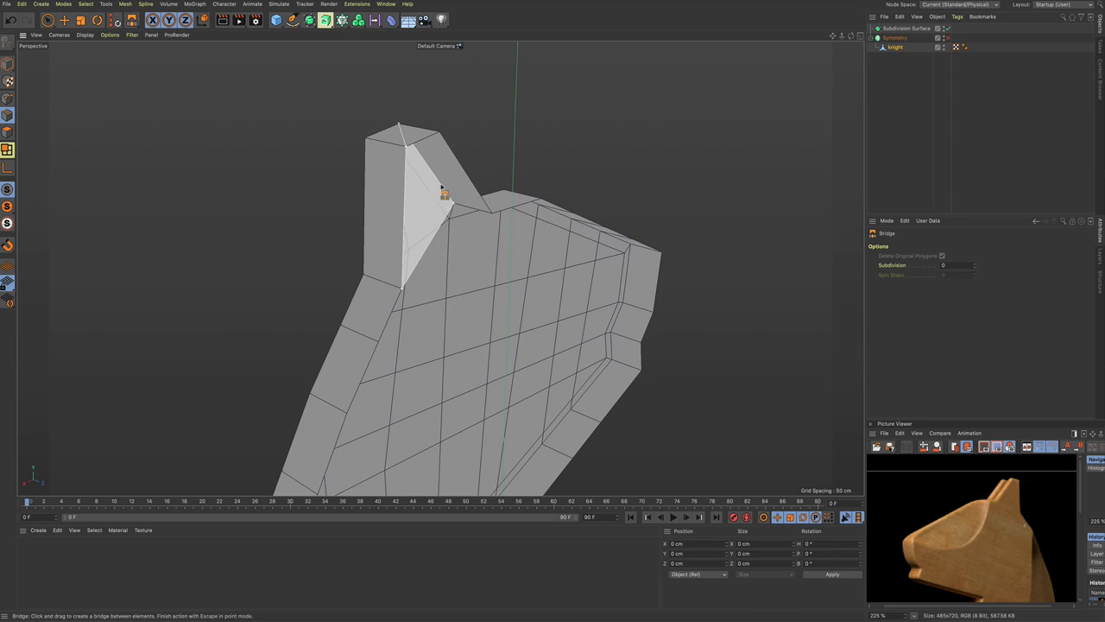
pyautogui.moveTo(443, 193); pyautogui.dragTo(468, 178)
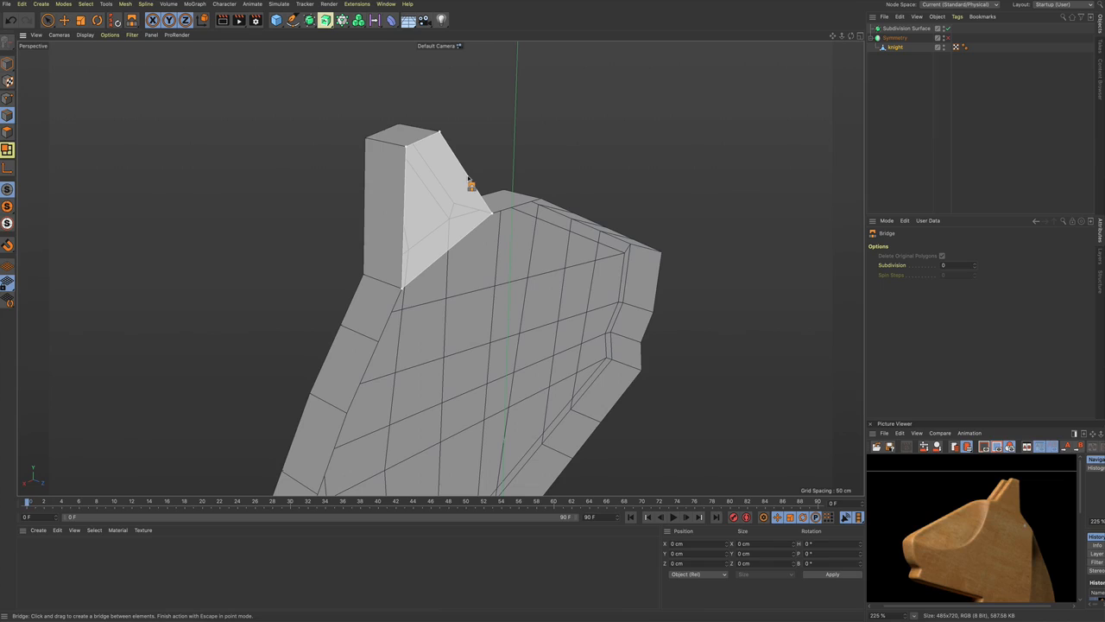
pyautogui.moveTo(468, 179); pyautogui.dragTo(468, 179)
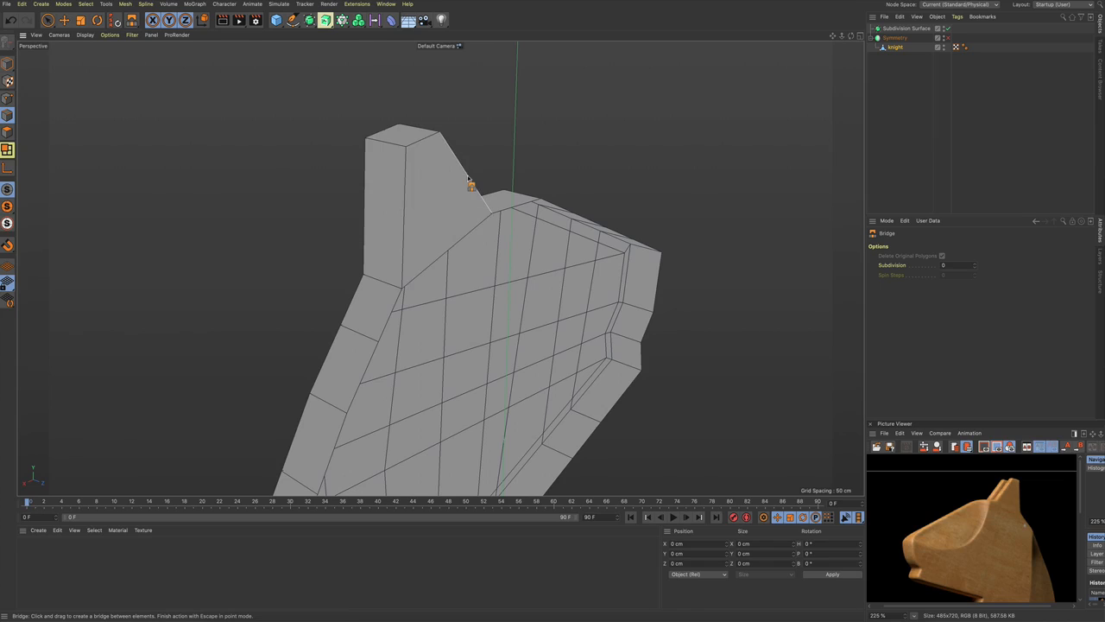
pyautogui.press('space')
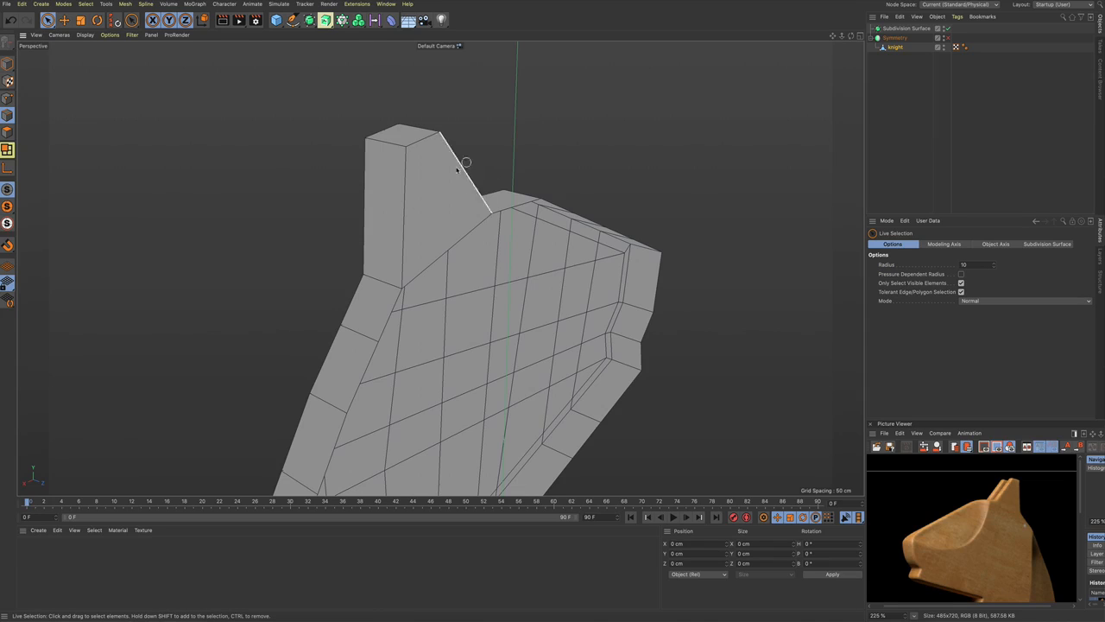
# Step: Line Cut across the middle of the ear's top face and down its inner face to the base edge
pyautogui.keyDown('alt'); pyautogui.moveTo(447, 176); pyautogui.dragTo(585, 232); pyautogui.keyUp('alt')
pyautogui.keyDown('alt'); pyautogui.moveTo(371, 160); pyautogui.dragTo(413, 174); pyautogui.keyUp('alt')
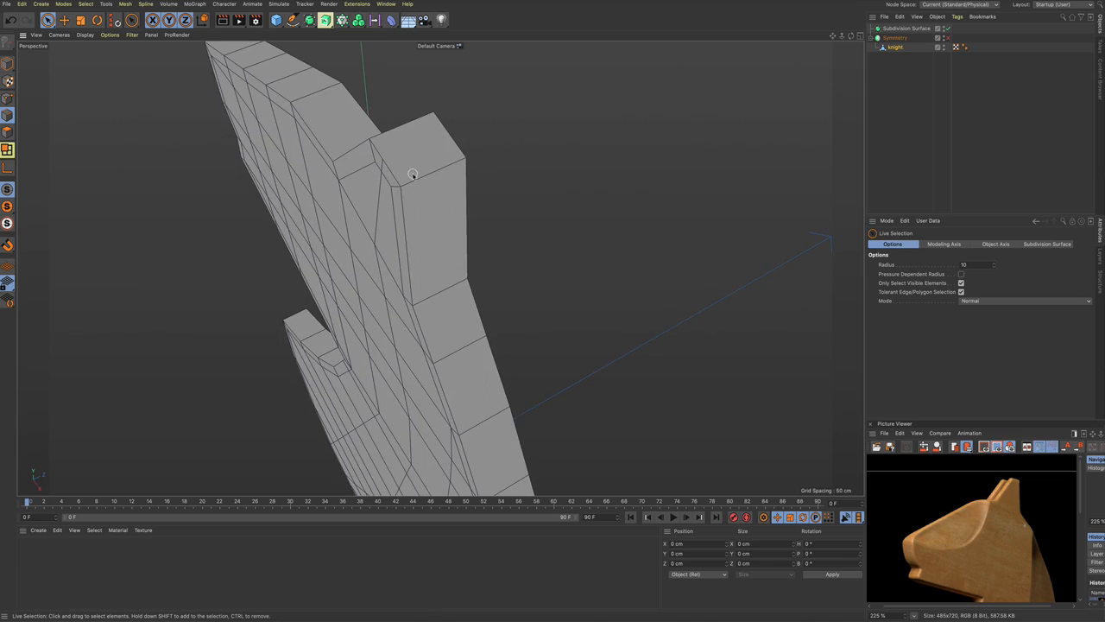
pyautogui.press('k')
pyautogui.press('k')
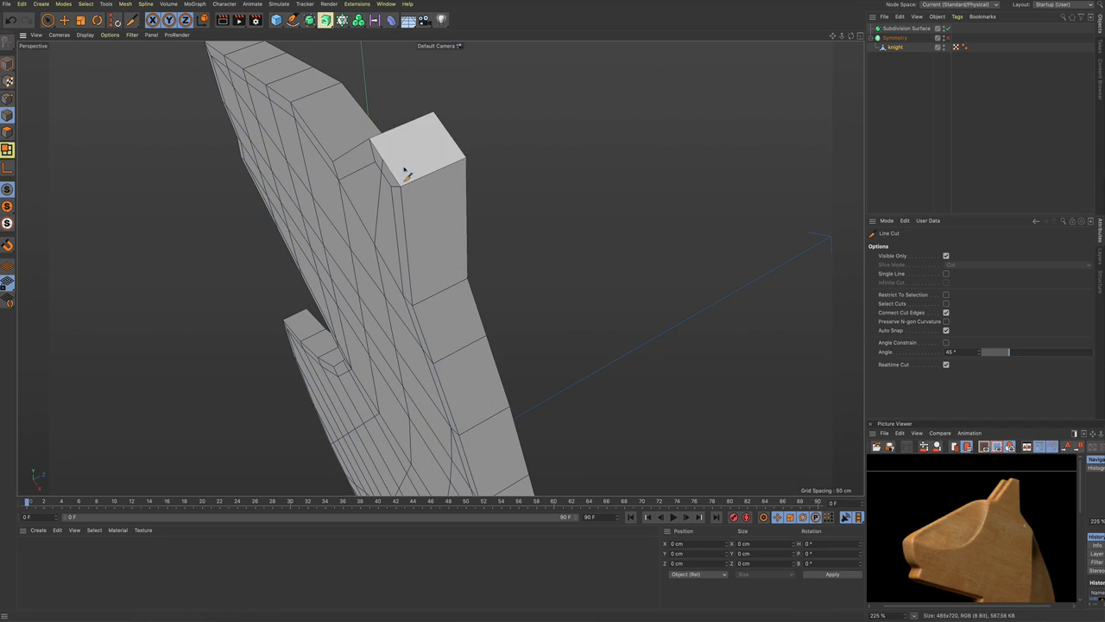
pyautogui.click(383, 160)
pyautogui.click(449, 136)
pyautogui.keyDown('alt'); pyautogui.moveTo(506, 227); pyautogui.dragTo(565, 306); pyautogui.keyUp('alt')
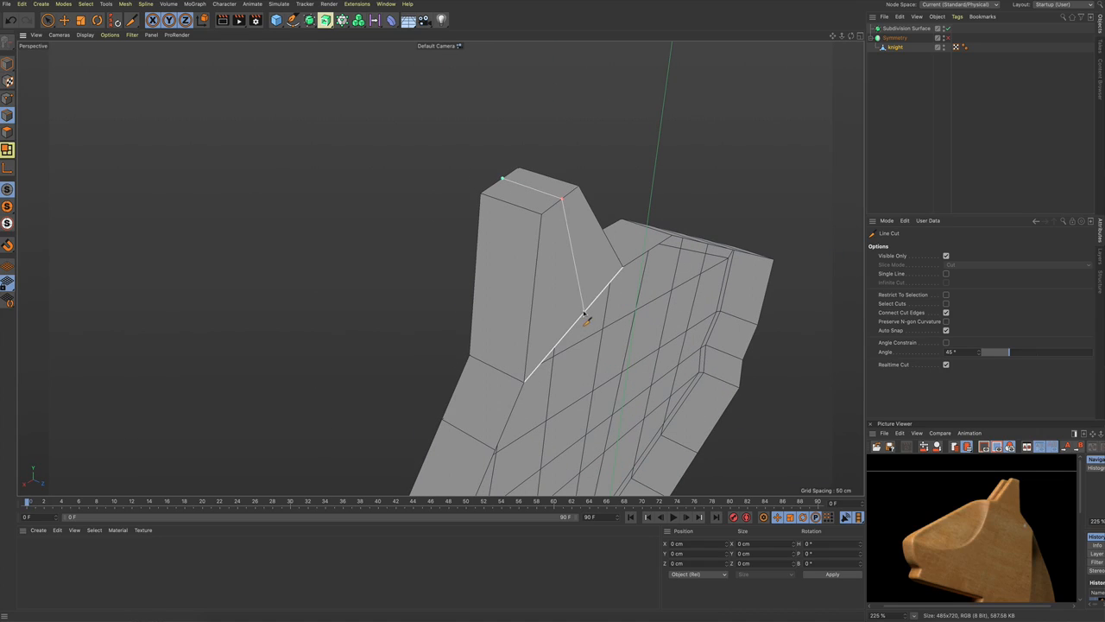
pyautogui.click(584, 312)
pyautogui.press('space')
pyautogui.scroll(-3, 525, 250)
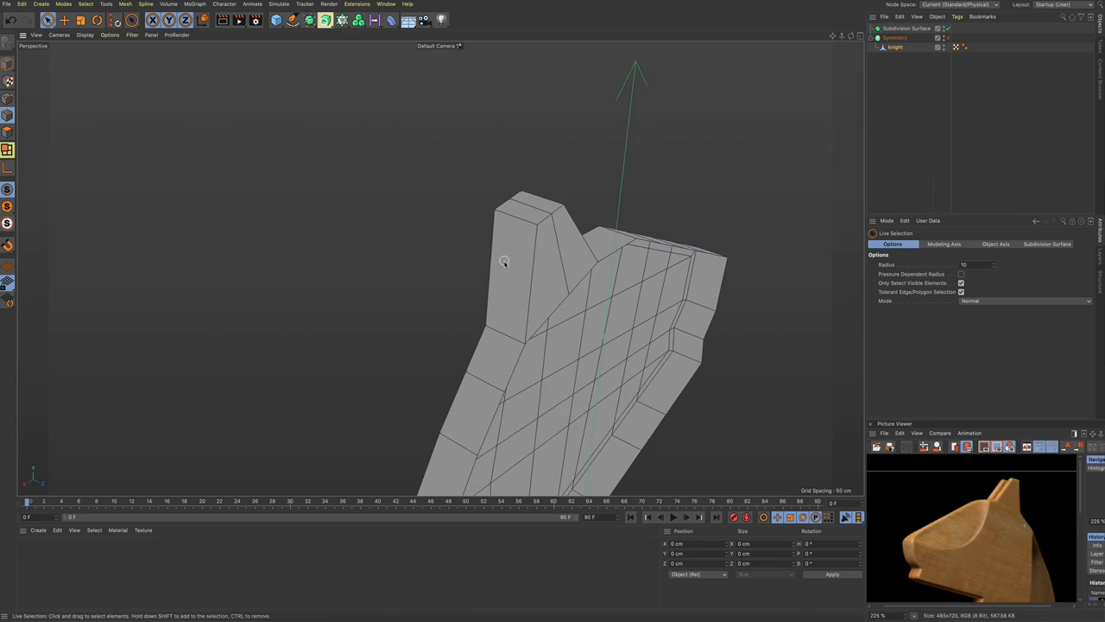
# Step: Nest the Symmetry object under the Subdivision Surface and compare the smoothed ear with the render enlarged to 300%
pyautogui.moveTo(504, 261)
pyautogui.keyDown('alt'); pyautogui.mouseDown()
pyautogui.moveTo(506, 236)
pyautogui.moveTo(476, 216)
pyautogui.moveTo(494, 222)
pyautogui.moveTo(484, 249)
pyautogui.moveTo(414, 264)
pyautogui.moveTo(511, 260)
pyautogui.mouseUp(); pyautogui.keyUp('alt')
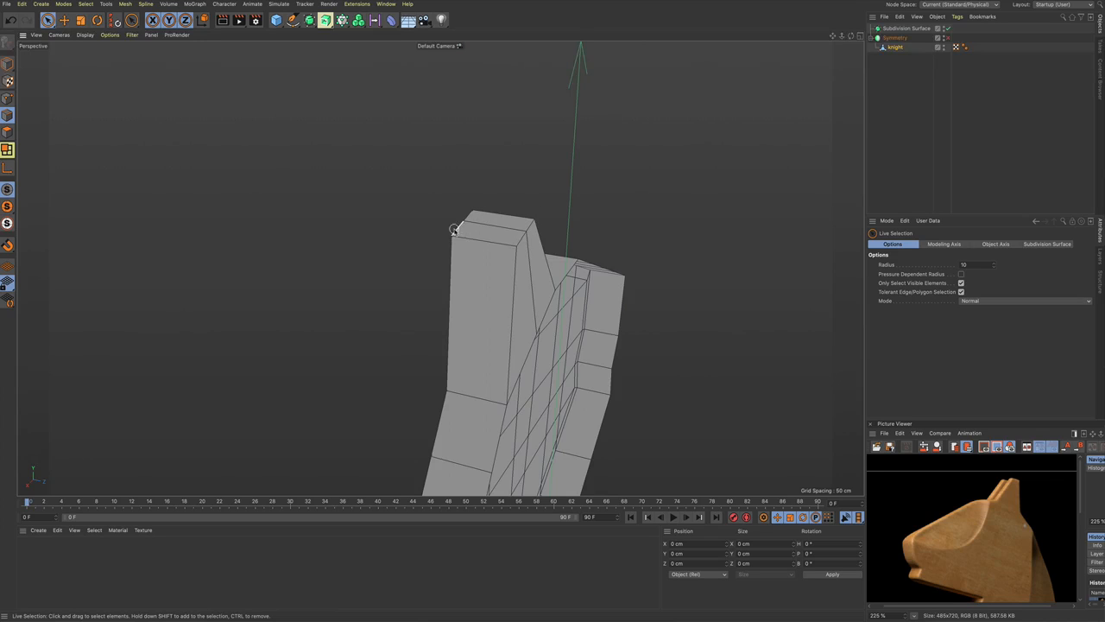
pyautogui.keyDown('alt'); pyautogui.moveTo(457, 233); pyautogui.dragTo(602, 249); pyautogui.keyUp('alt')
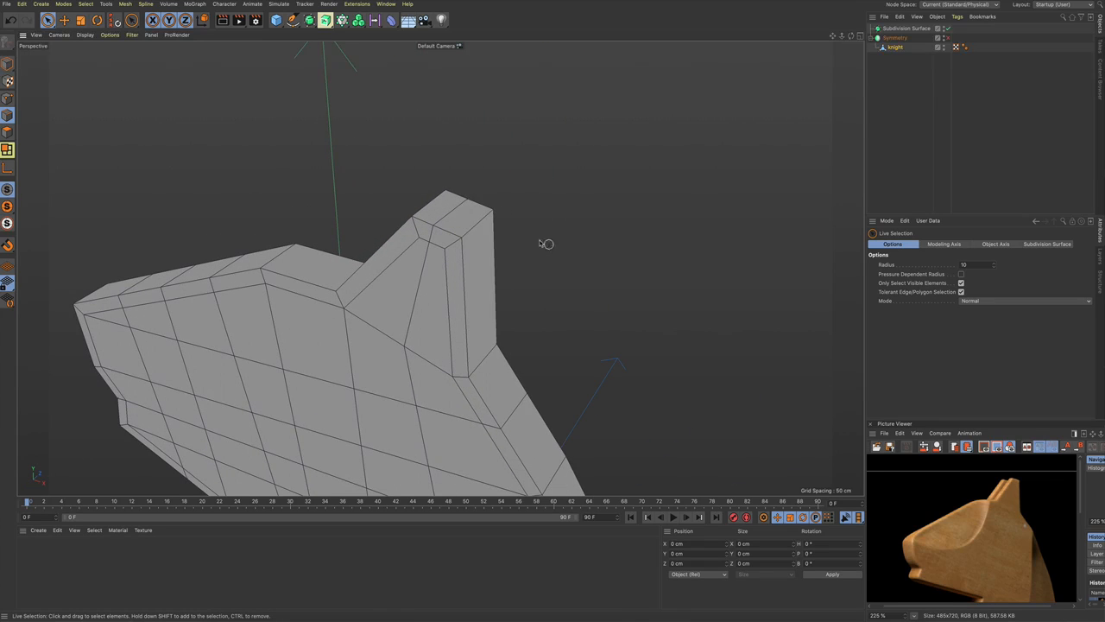
pyautogui.keyDown('alt'); pyautogui.moveTo(491, 187); pyautogui.dragTo(533, 179); pyautogui.keyUp('alt')
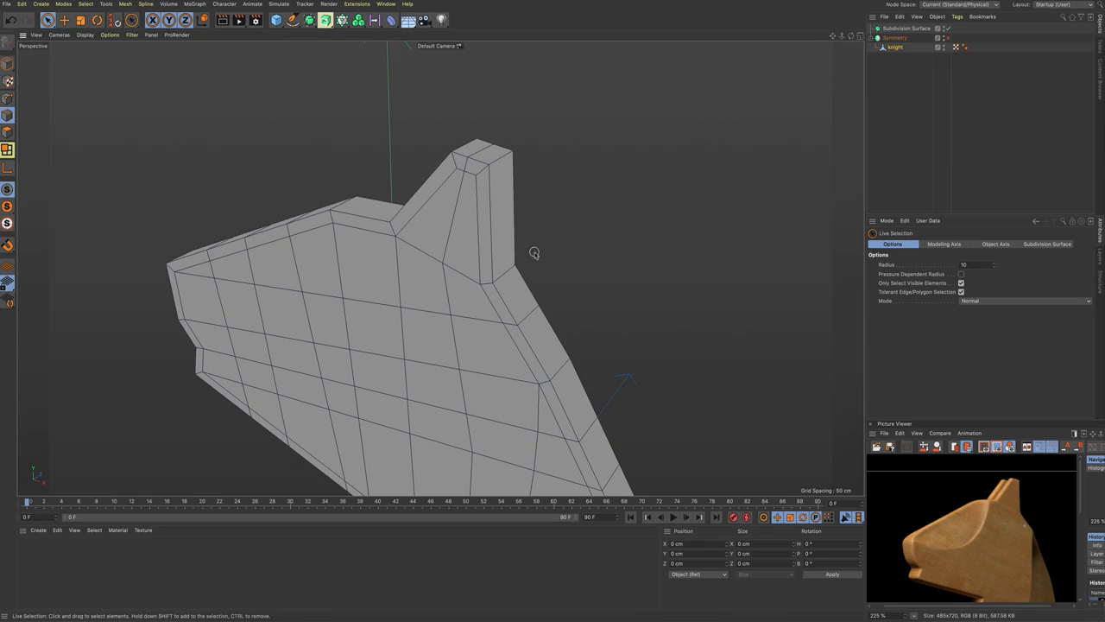
pyautogui.click(900, 41)
pyautogui.click(900, 38)
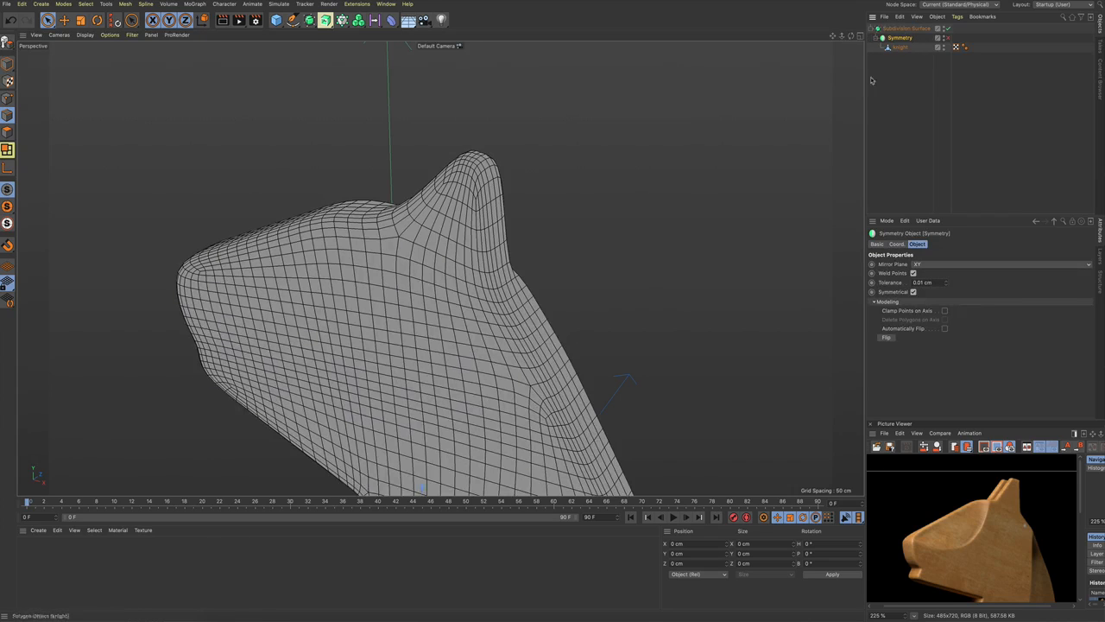
pyautogui.keyDown('alt'); pyautogui.moveTo(765, 166); pyautogui.dragTo(539, 209); pyautogui.keyUp('alt')
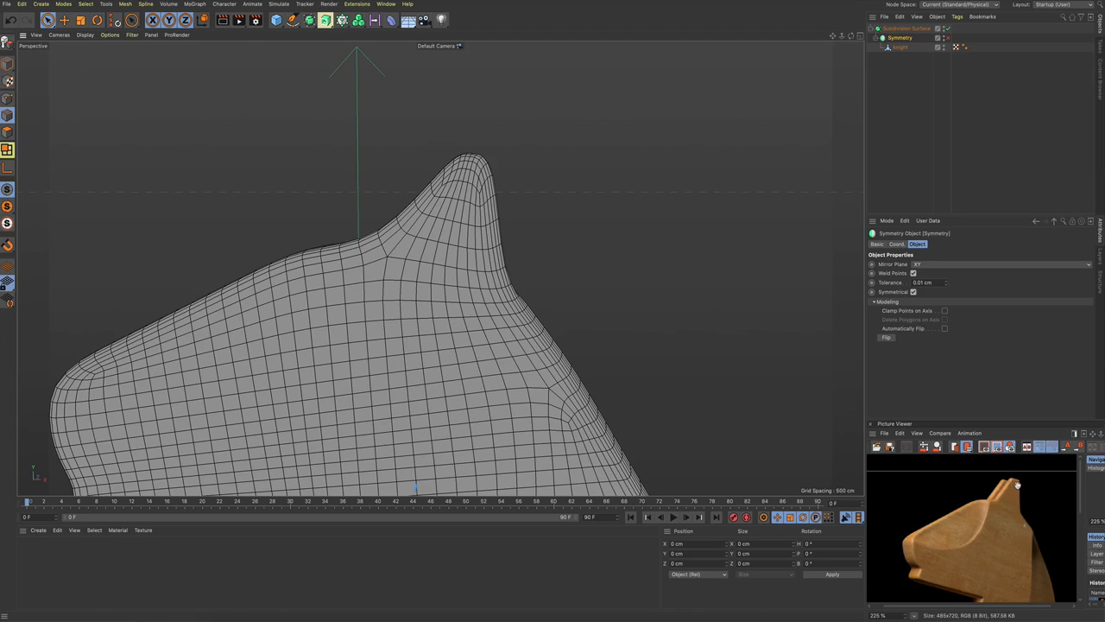
pyautogui.scroll(2, 1014, 487)
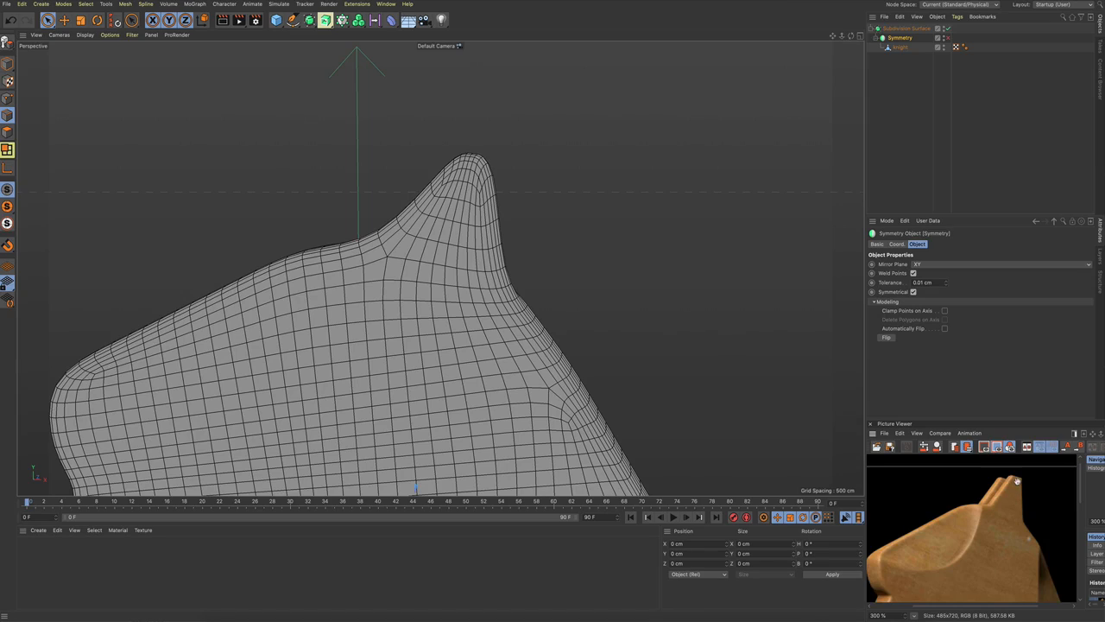
pyautogui.moveTo(1017, 481); pyautogui.dragTo(997, 512)
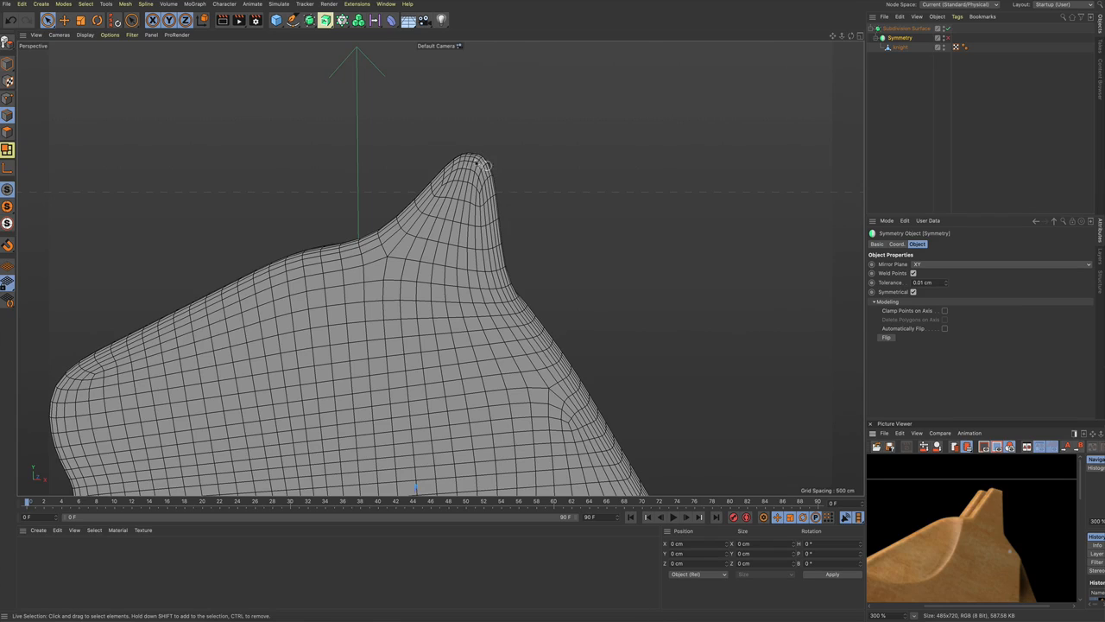
# Step: Turn off the Subdivision Surface and reselect the knight mesh for editing around the ear
pyautogui.press('q')
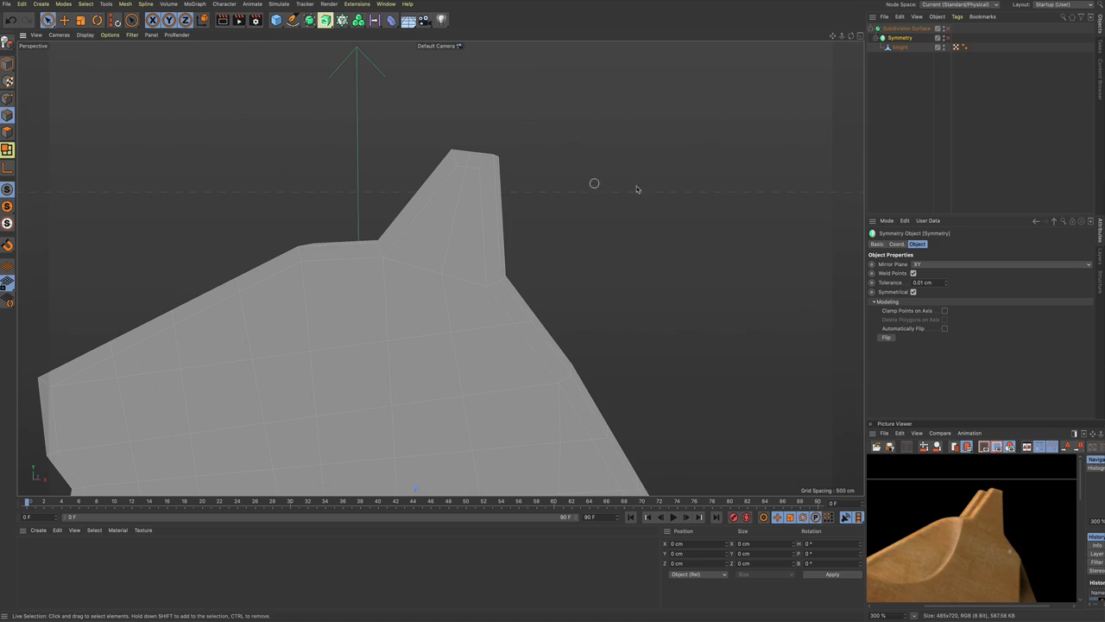
pyautogui.click(898, 47)
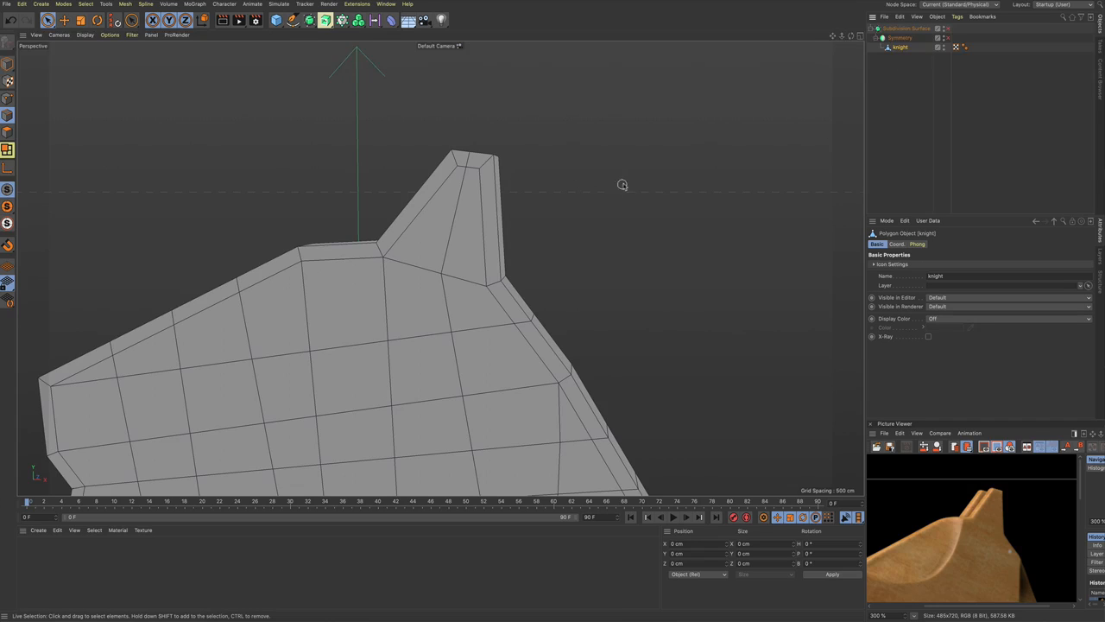
pyautogui.keyDown('alt'); pyautogui.moveTo(622, 184); pyautogui.dragTo(575, 209); pyautogui.keyUp('alt')
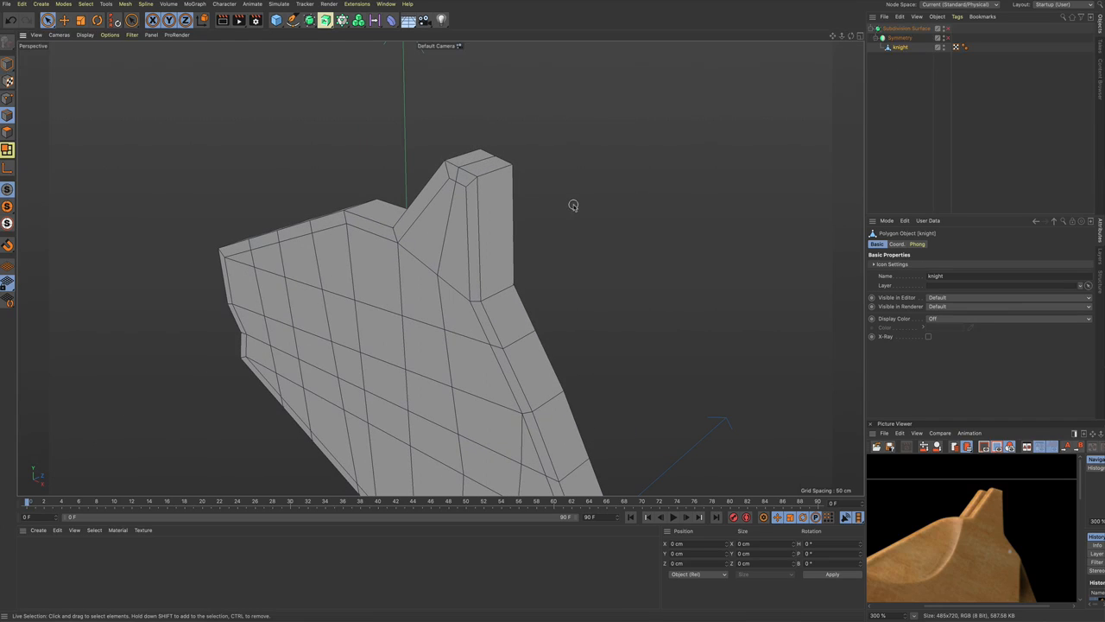
# Step: Try to dissolve the diagonal edge at the rear outer corner of the ear's tip
pyautogui.scroll(1, 509, 215)
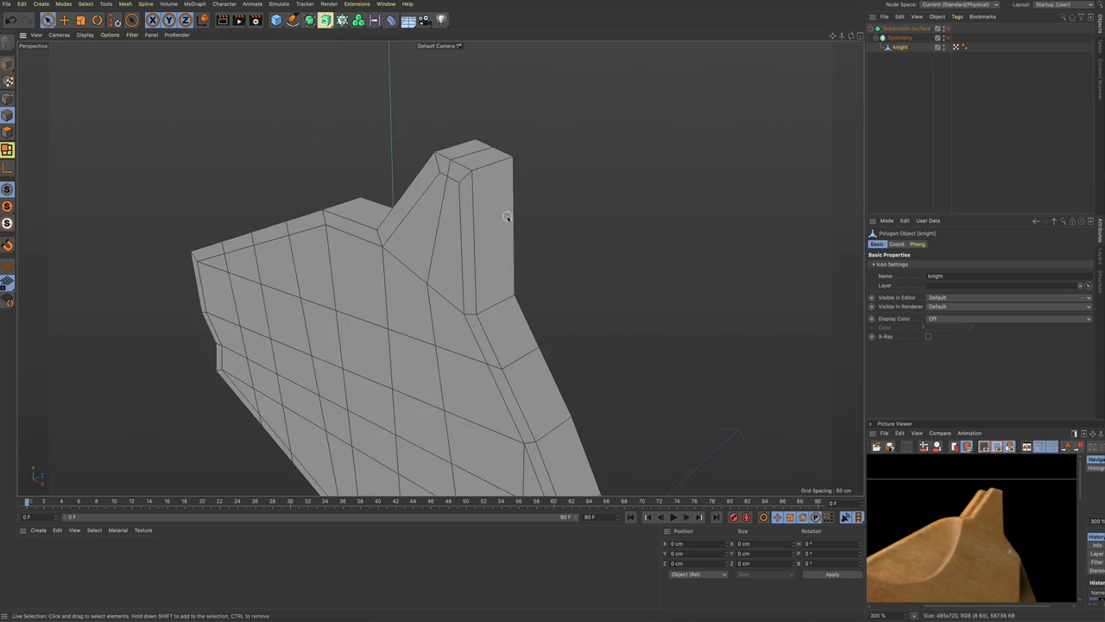
pyautogui.keyDown('alt'); pyautogui.moveTo(509, 216); pyautogui.dragTo(567, 206); pyautogui.keyUp('alt')
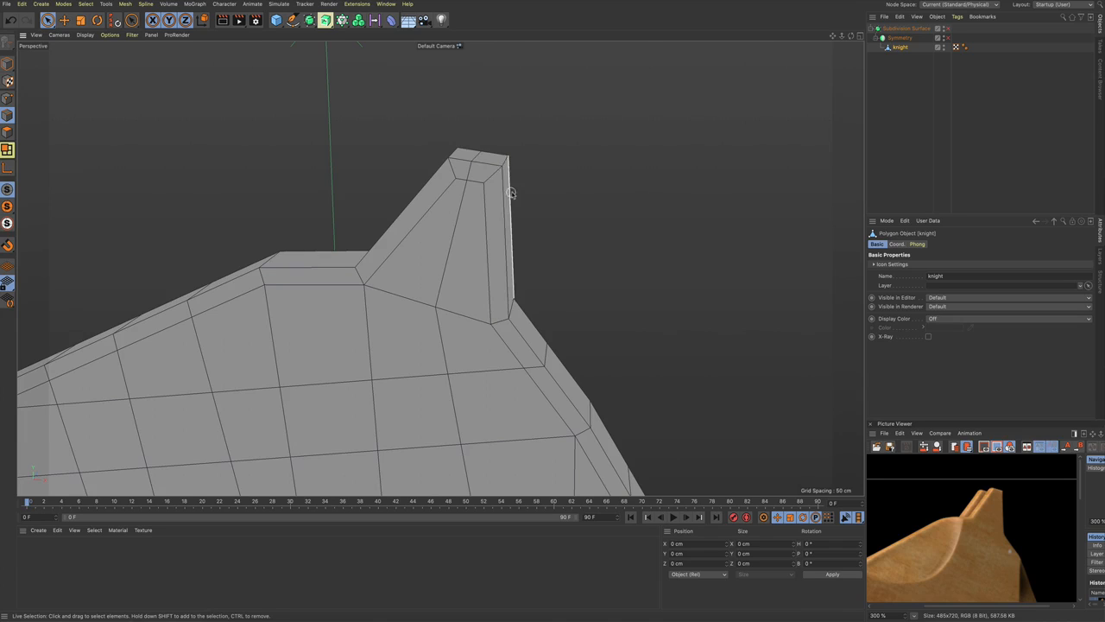
pyautogui.scroll(3, 510, 193)
pyautogui.keyDown('alt'); pyautogui.moveTo(543, 200); pyautogui.dragTo(554, 235, button='middle'); pyautogui.keyUp('alt')
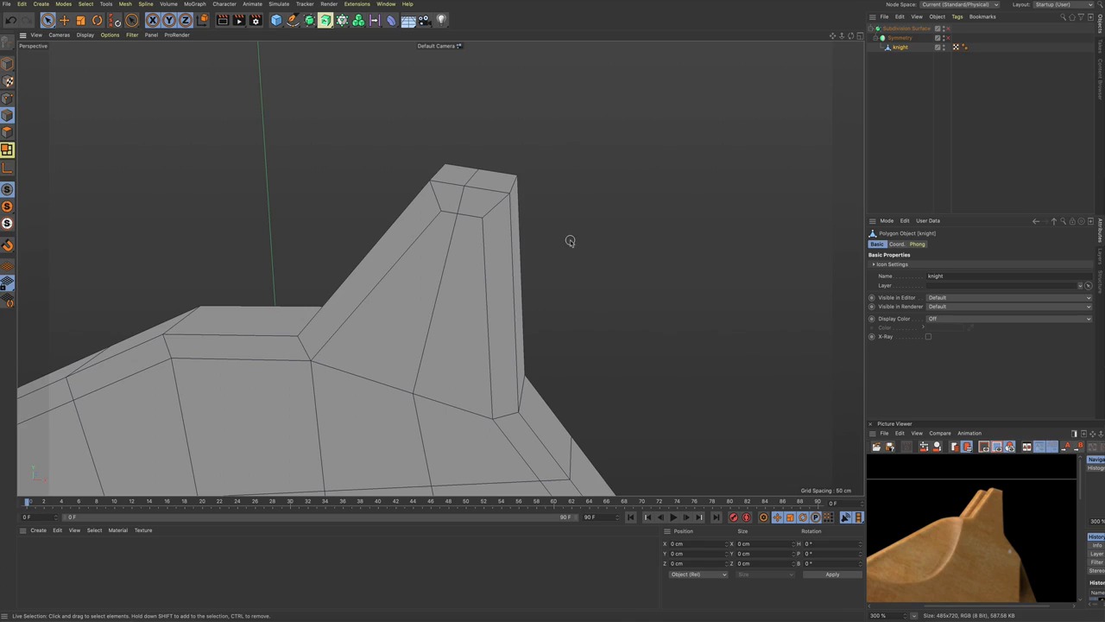
pyautogui.click(494, 207)
pyautogui.press('e')
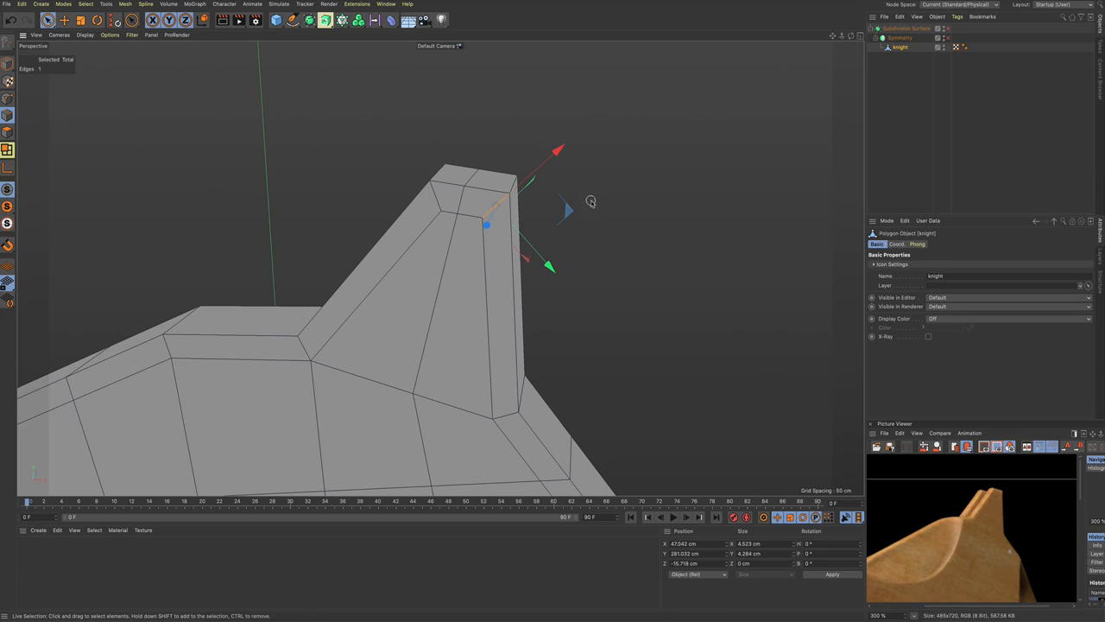
pyautogui.rightClick(590, 202)
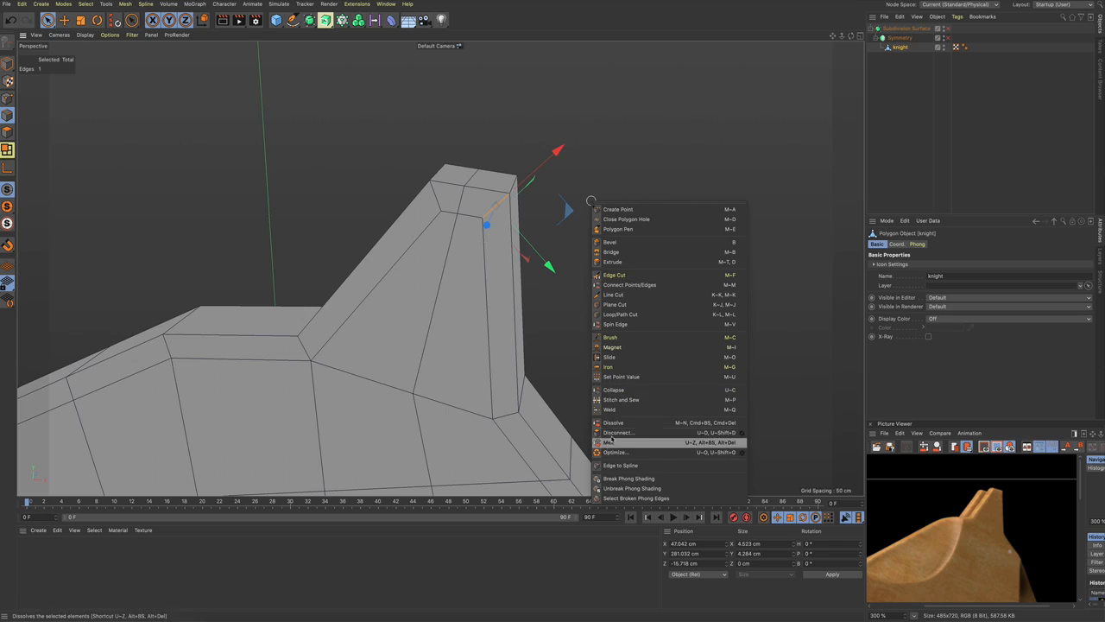
pyautogui.click(613, 422)
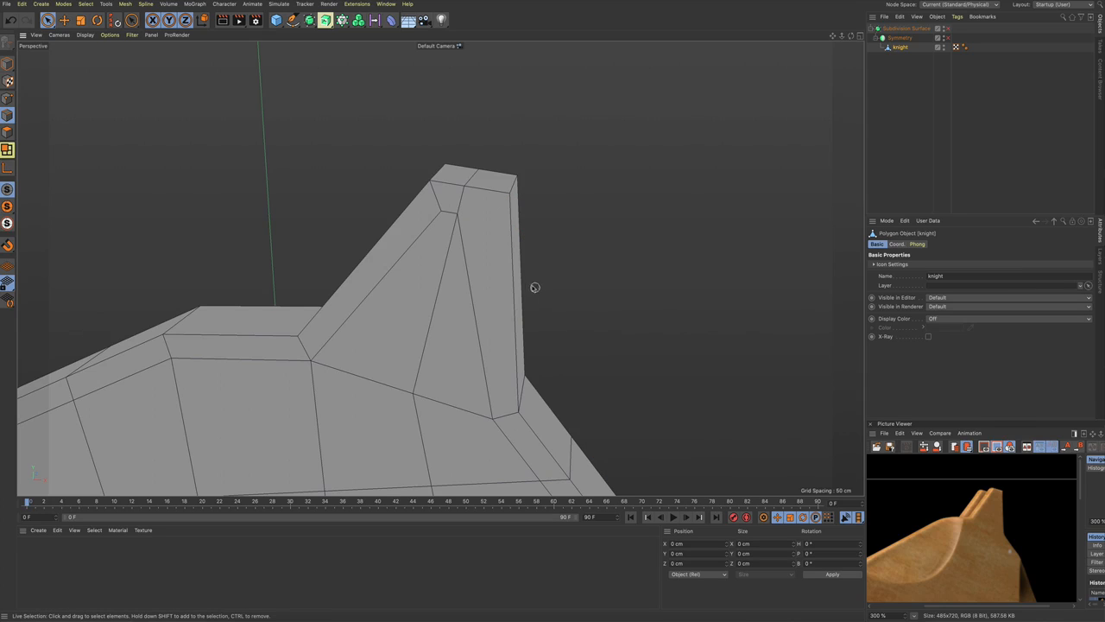
pyautogui.keyDown('alt'); pyautogui.moveTo(533, 286); pyautogui.dragTo(516, 266); pyautogui.keyUp('alt')
pyautogui.hotkey('ctrl', 'z')
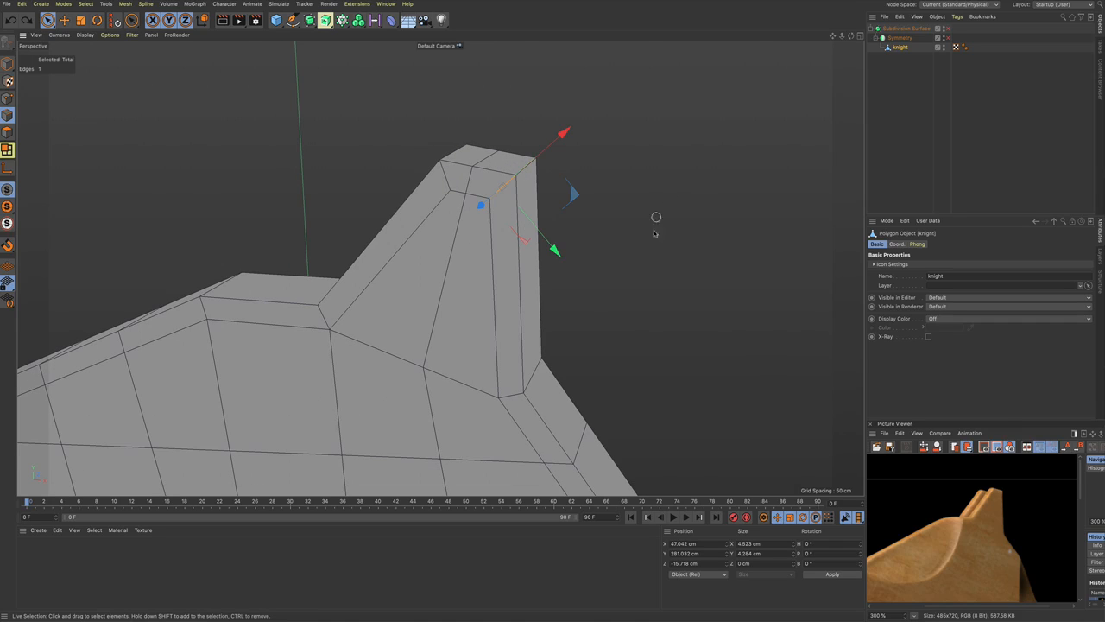
pyautogui.click(648, 240)
# Step: Line Cut from the outer face's upper rear inset point across the ear's top and down its inner face to the base edge
pyautogui.keyDown('alt'); pyautogui.moveTo(603, 240); pyautogui.dragTo(615, 264); pyautogui.keyUp('alt')
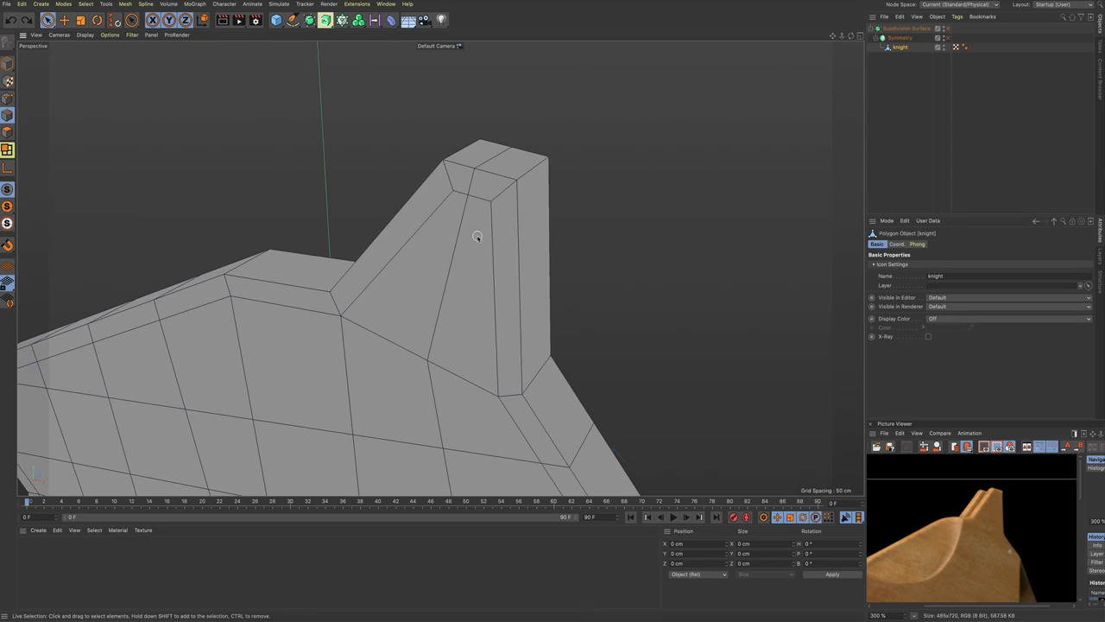
pyautogui.press('k')
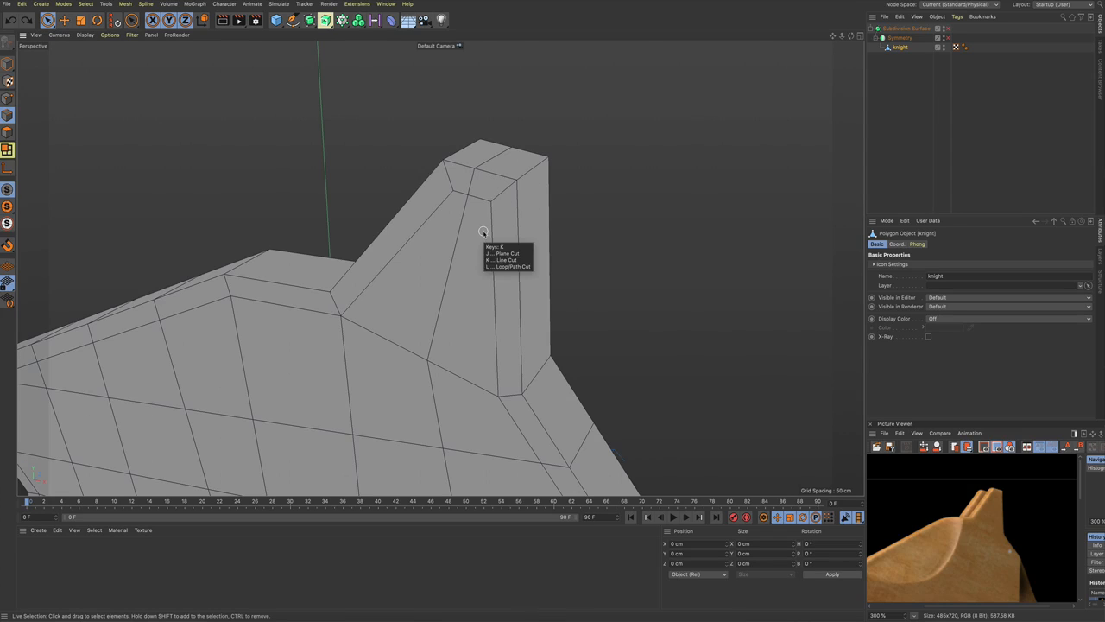
pyautogui.press('k')
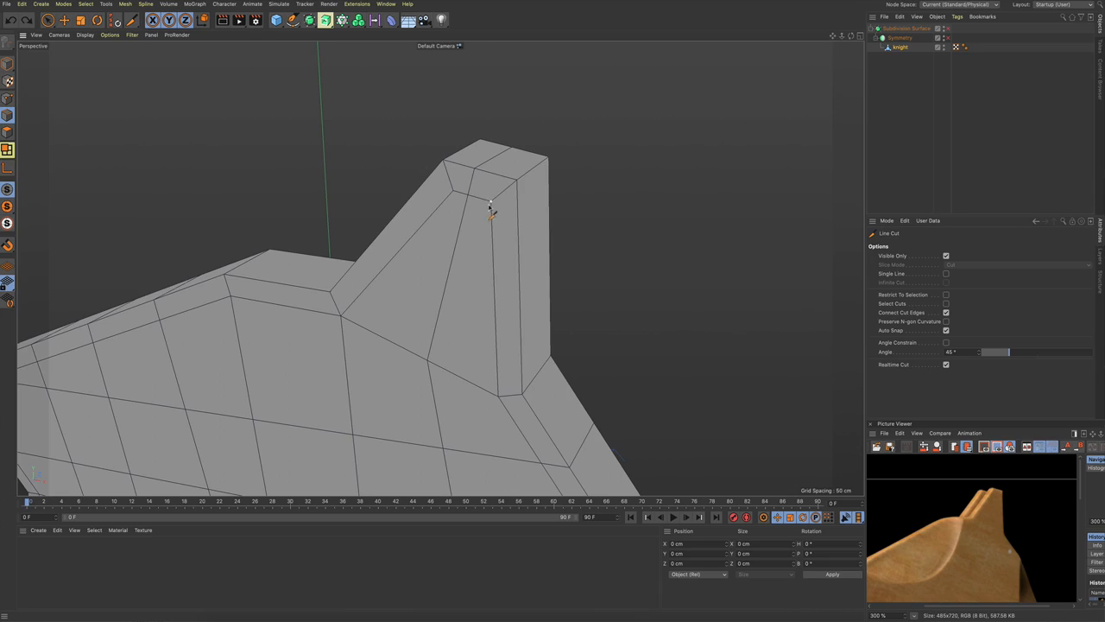
pyautogui.click(491, 202)
pyautogui.click(544, 161)
pyautogui.keyDown('alt'); pyautogui.moveTo(592, 212); pyautogui.dragTo(439, 264); pyautogui.keyUp('alt')
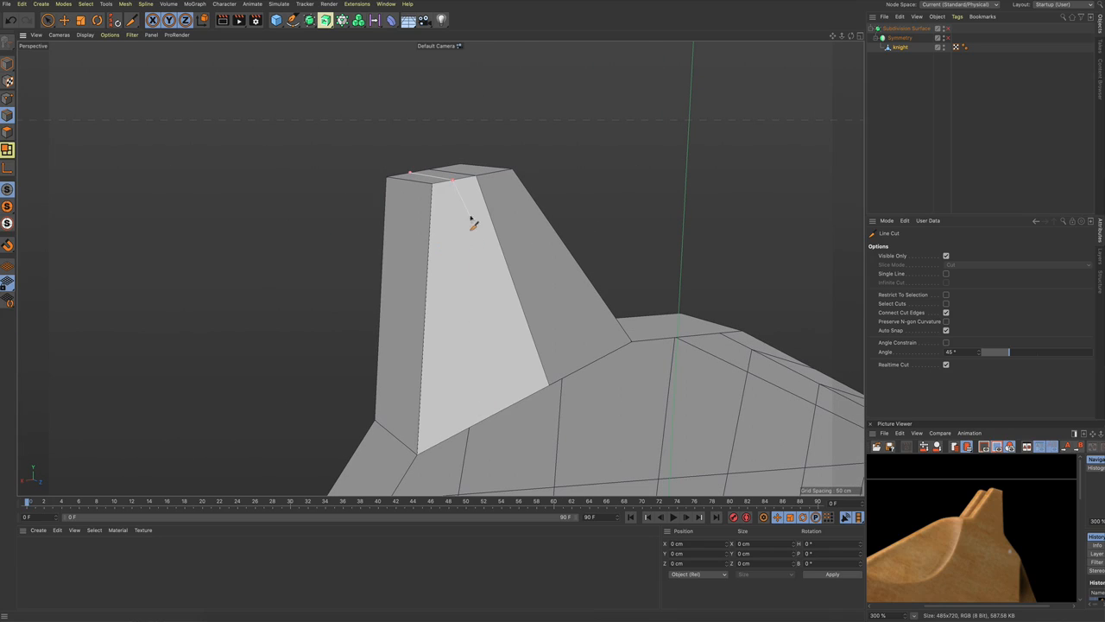
pyautogui.click(453, 179)
pyautogui.keyDown('alt'); pyautogui.moveTo(488, 240); pyautogui.dragTo(490, 227); pyautogui.keyUp('alt')
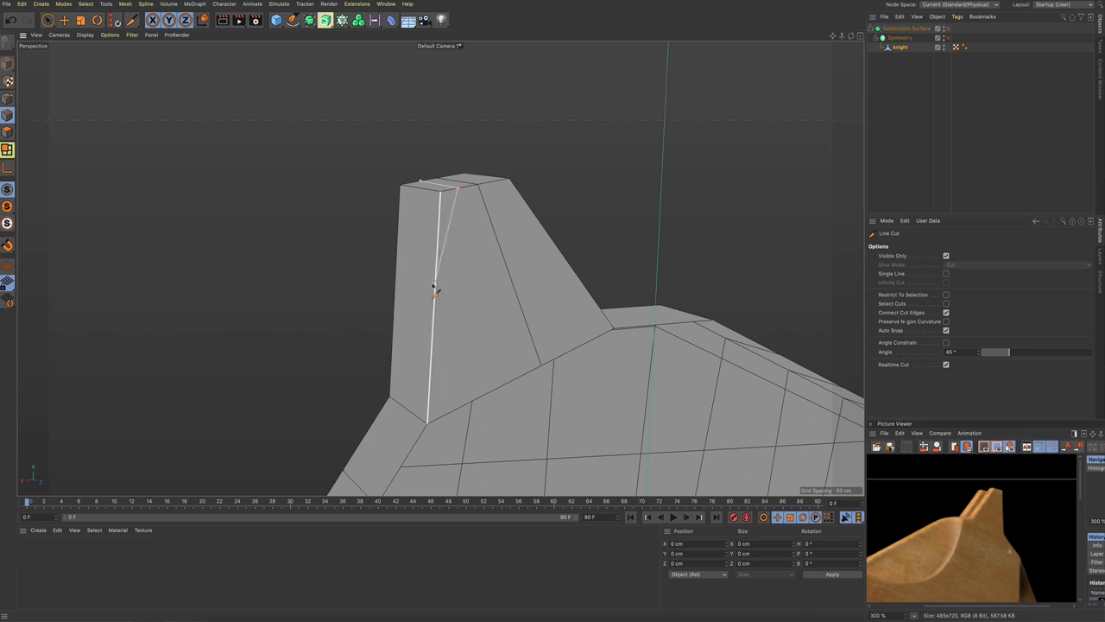
pyautogui.click(449, 415)
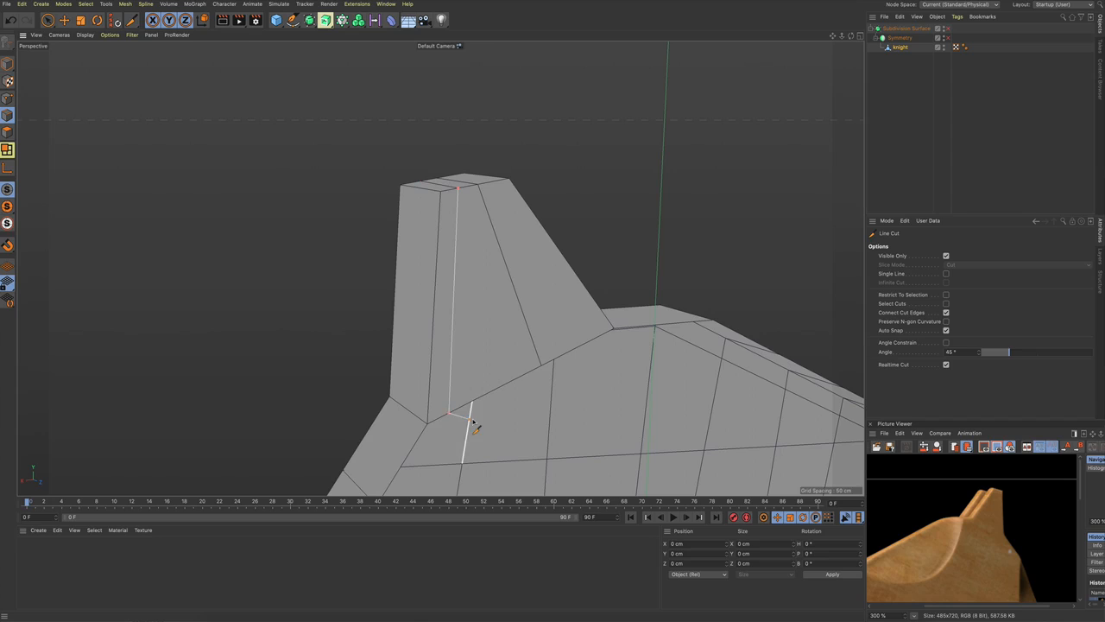
pyautogui.press('space')
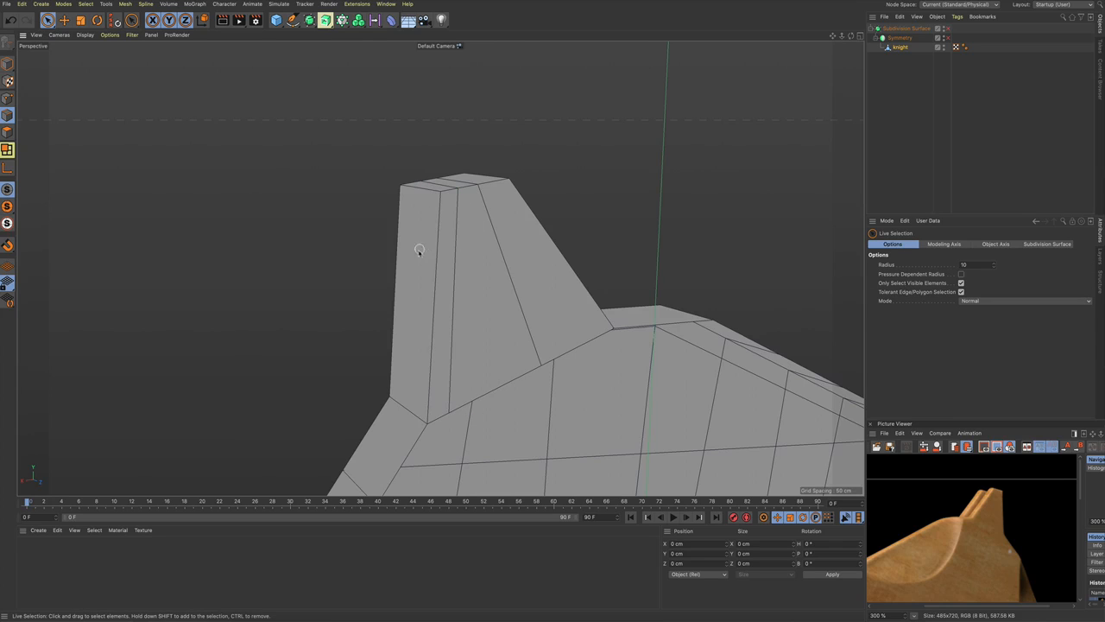
# Step: Line Cut a loop just below the ear's tip, from the rear inset point around the rear, inner and front faces to the front inset point
pyautogui.keyDown('alt'); pyautogui.moveTo(420, 250); pyautogui.dragTo(622, 264); pyautogui.keyUp('alt')
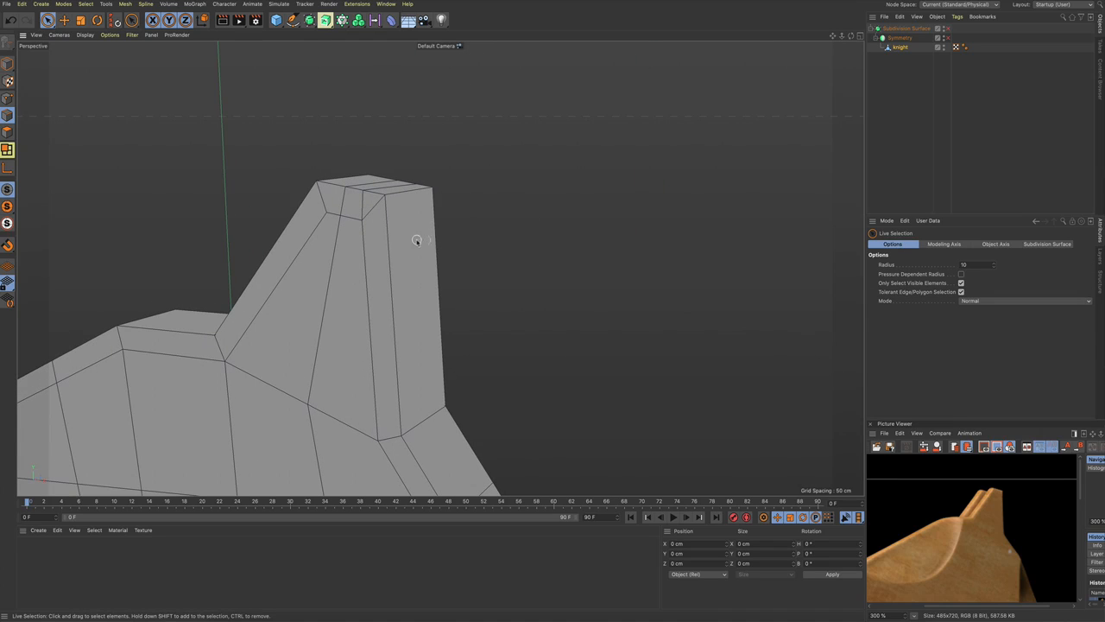
pyautogui.press('space')
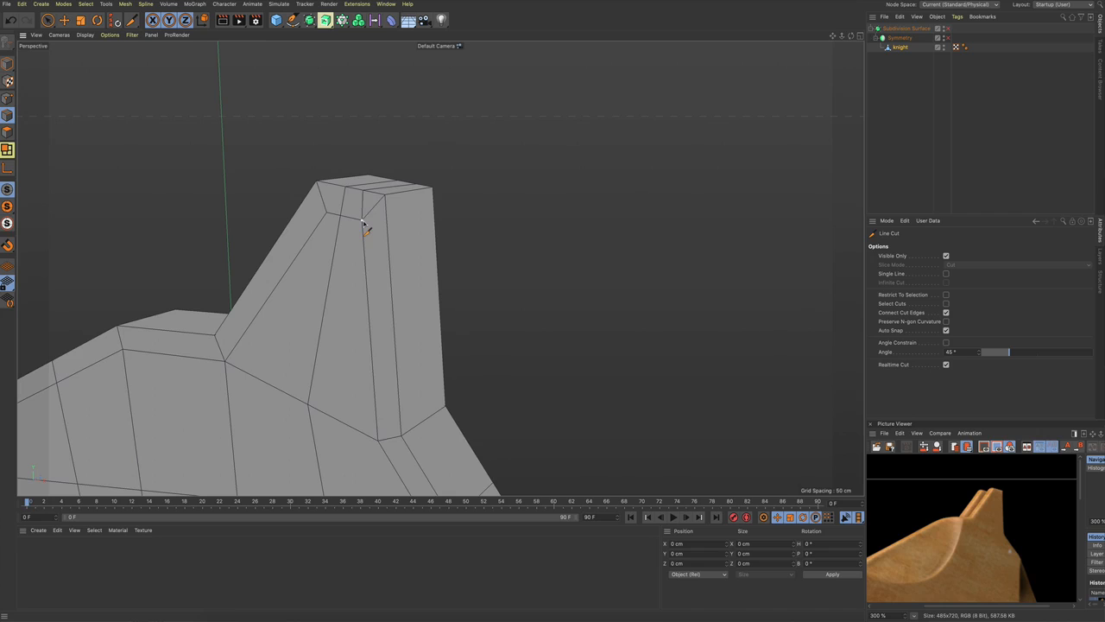
pyautogui.click(362, 221)
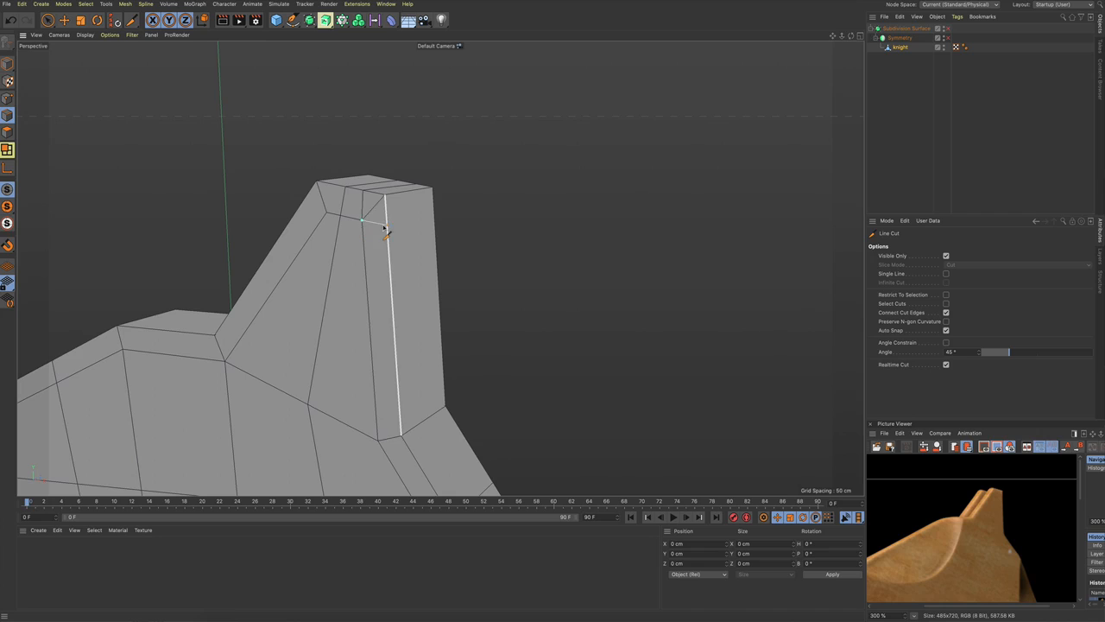
pyautogui.click(434, 214)
pyautogui.keyDown('alt'); pyautogui.moveTo(513, 254); pyautogui.dragTo(535, 226); pyautogui.keyUp('alt')
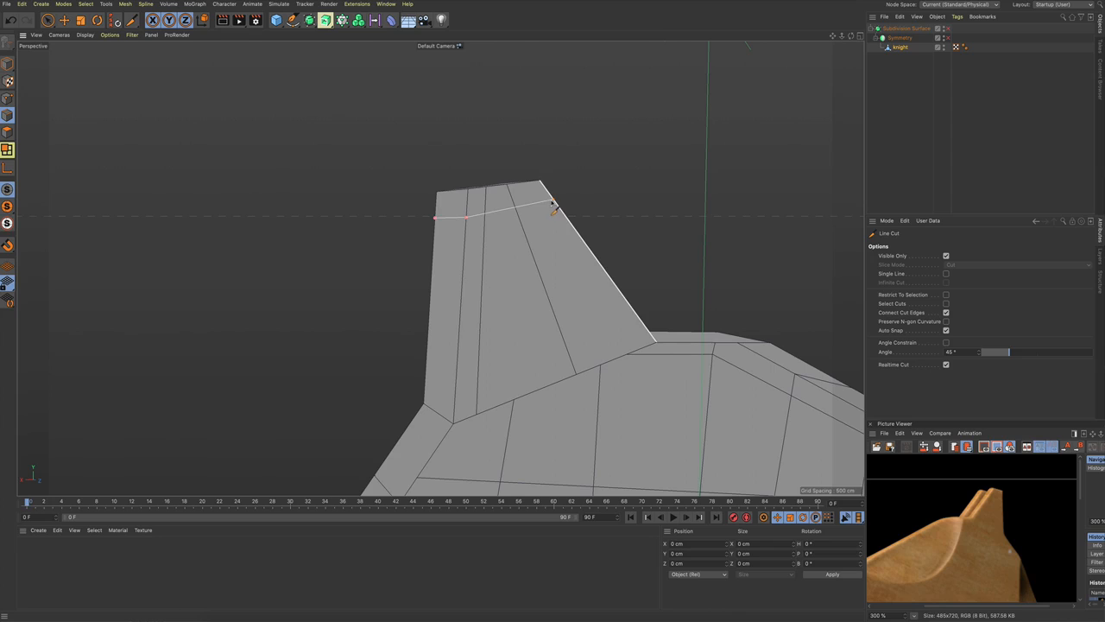
pyautogui.click(552, 203)
pyautogui.keyDown('alt'); pyautogui.moveTo(612, 220); pyautogui.dragTo(431, 262); pyautogui.keyUp('alt')
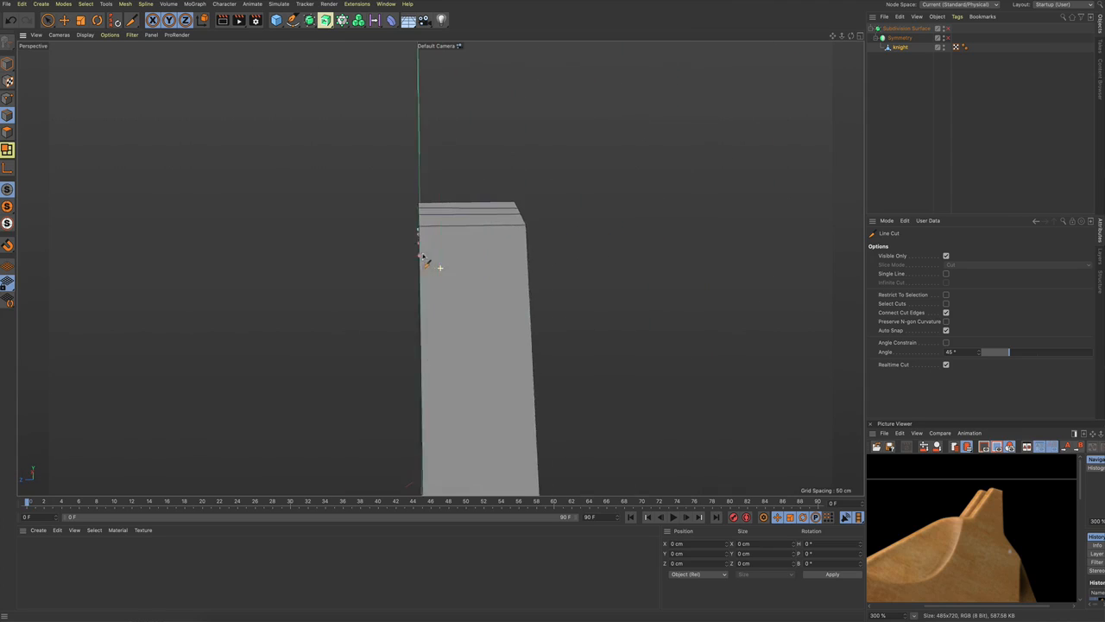
pyautogui.click(526, 256)
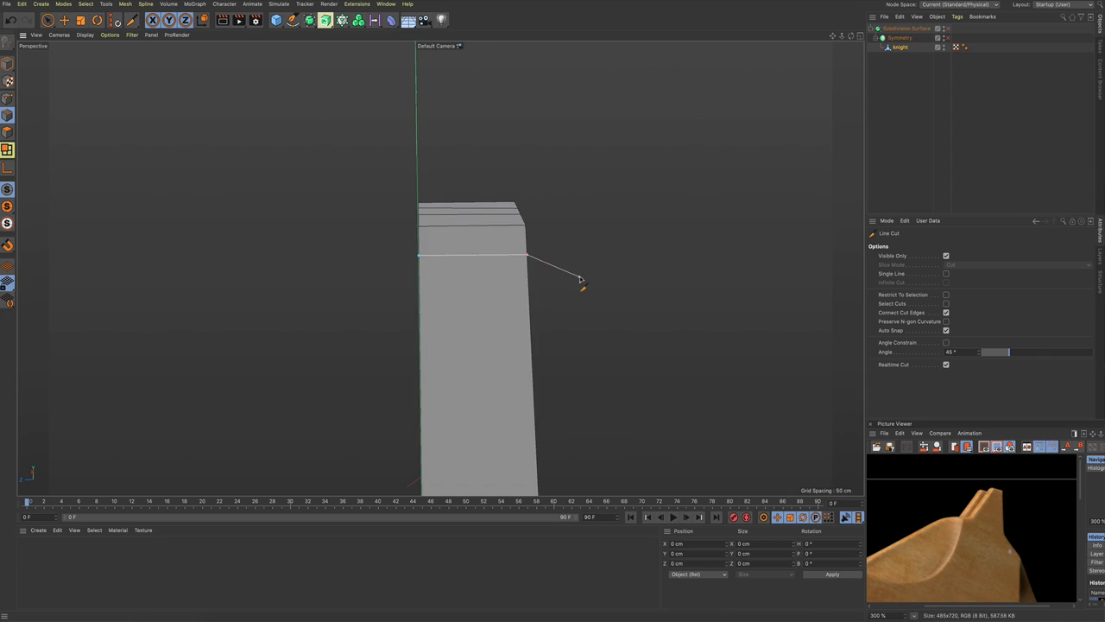
pyautogui.keyDown('alt'); pyautogui.moveTo(580, 279); pyautogui.dragTo(469, 276); pyautogui.keyUp('alt')
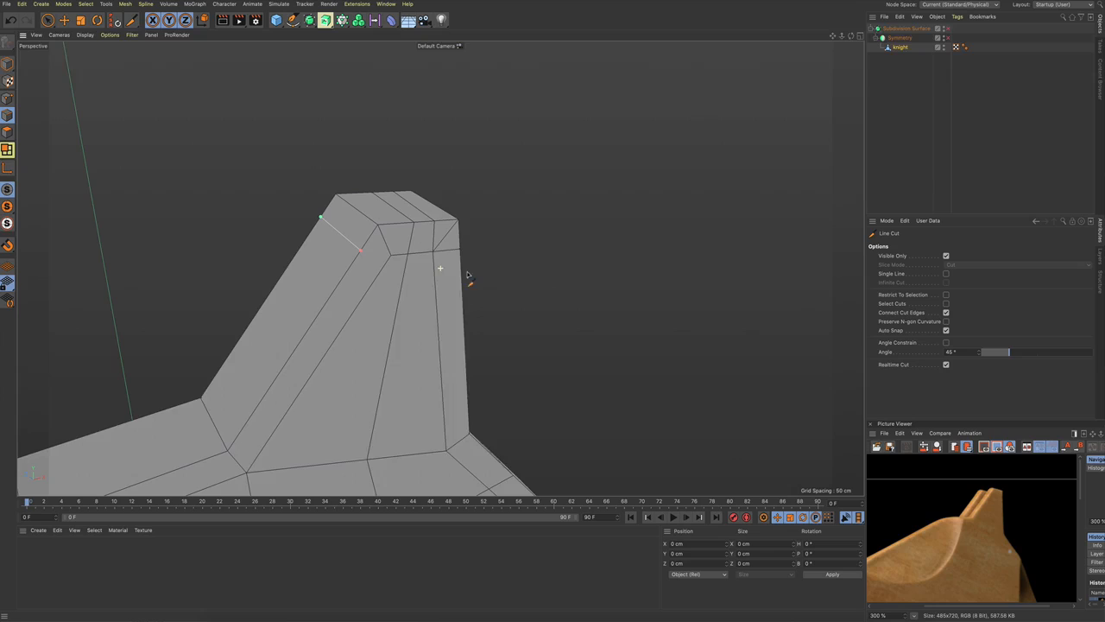
pyautogui.click(391, 256)
pyautogui.press('Escape')
pyautogui.press('space')
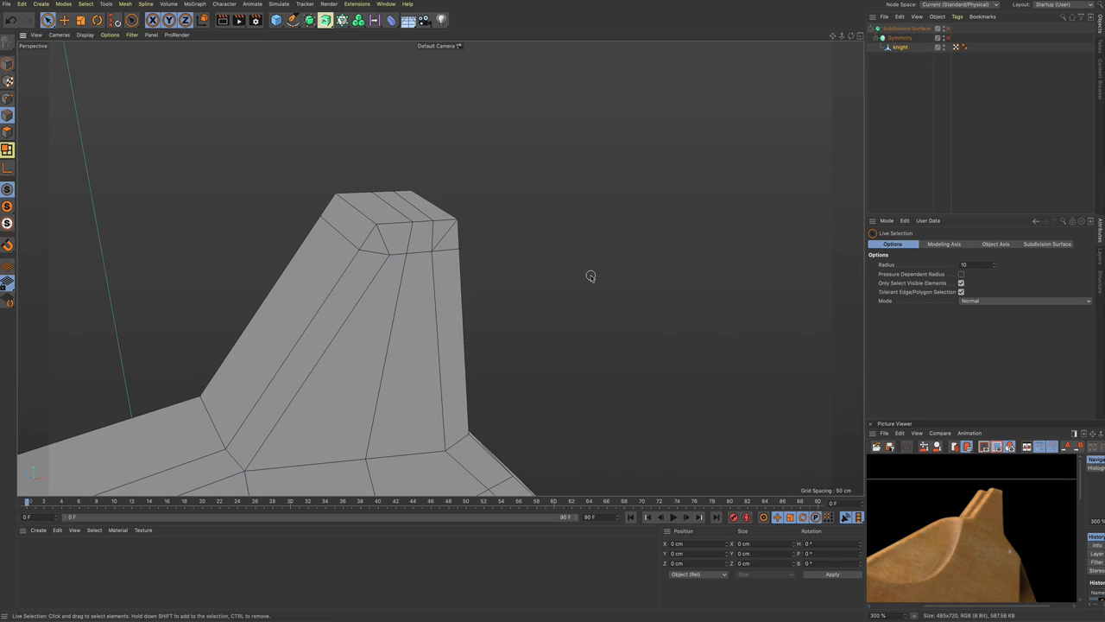
# Step: Line Cut from the outer face's upper front inset point over the ear's top and down its inner face to the base edge
pyautogui.press('space')
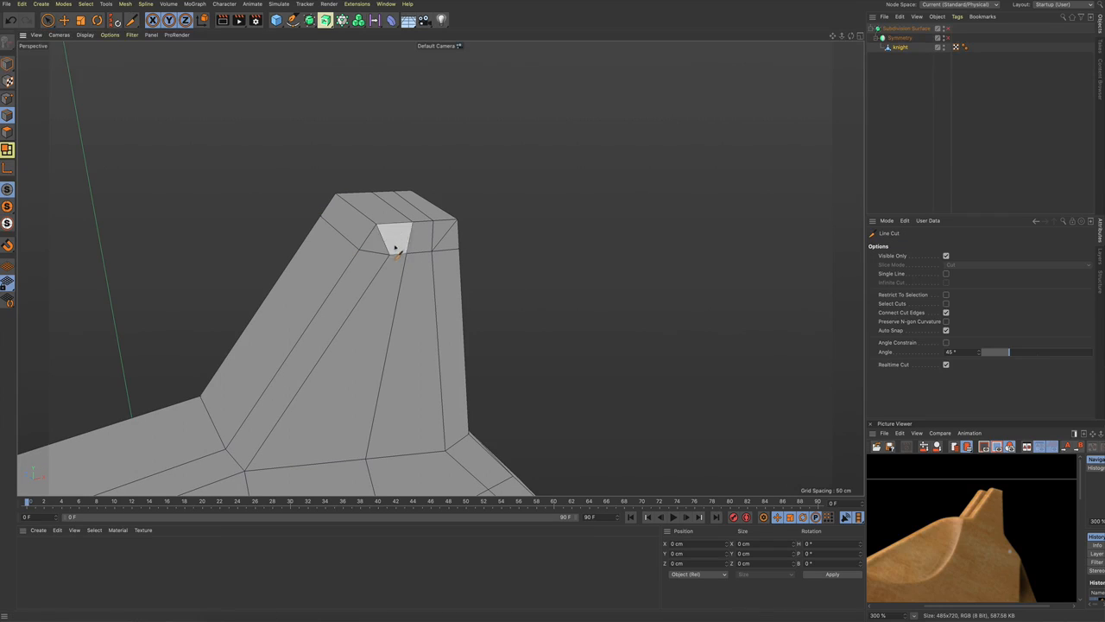
pyautogui.click(390, 255)
pyautogui.click(397, 223)
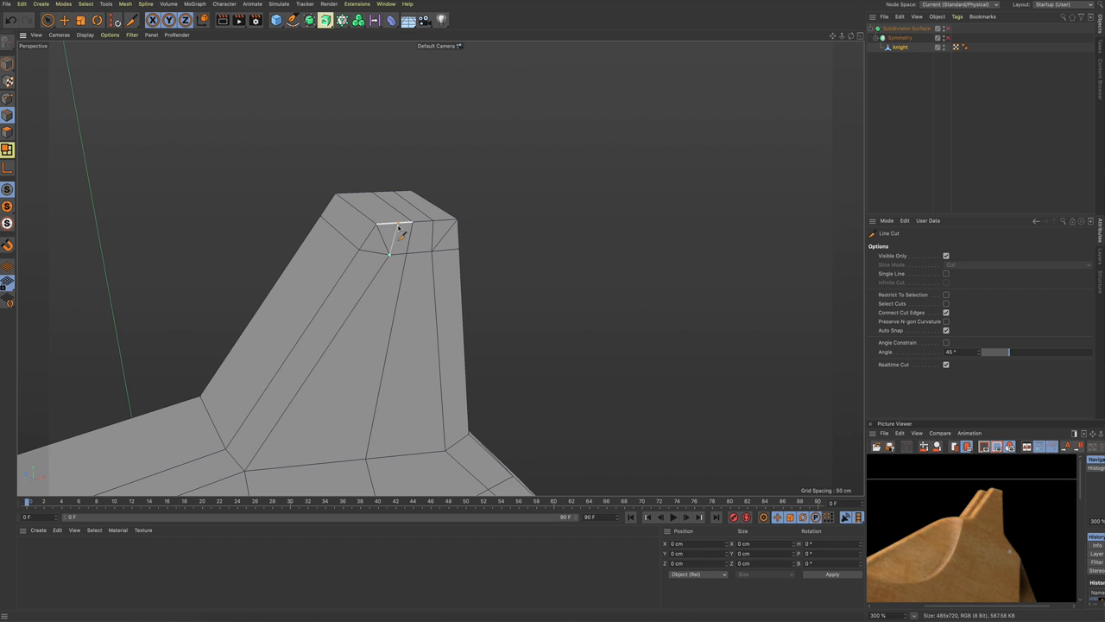
pyautogui.click(355, 194)
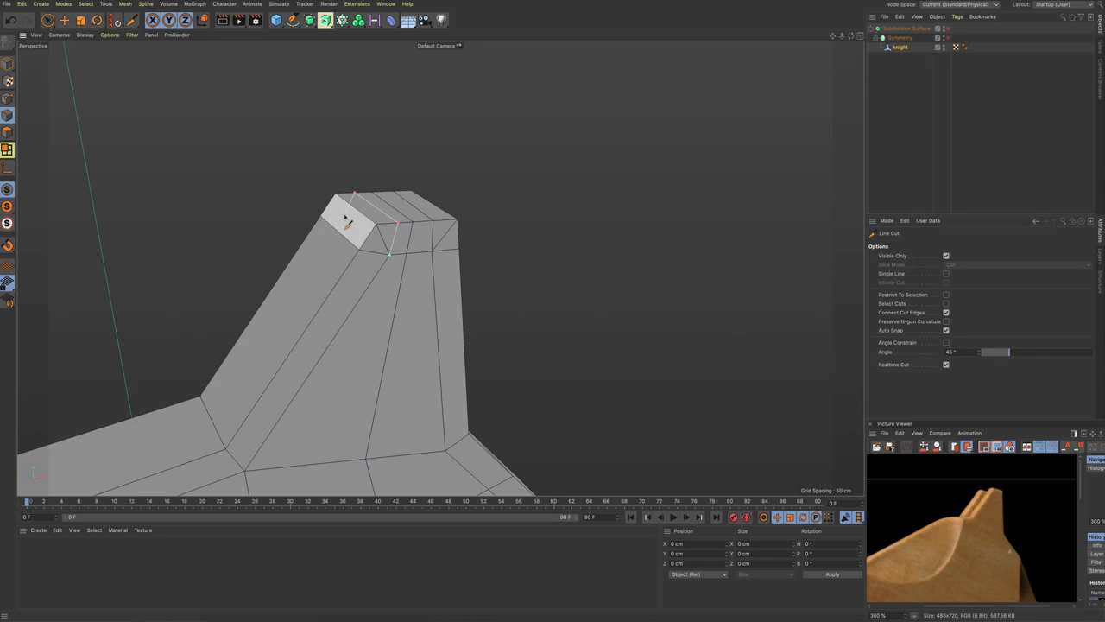
pyautogui.keyDown('alt'); pyautogui.moveTo(345, 223); pyautogui.dragTo(595, 233); pyautogui.keyUp('alt')
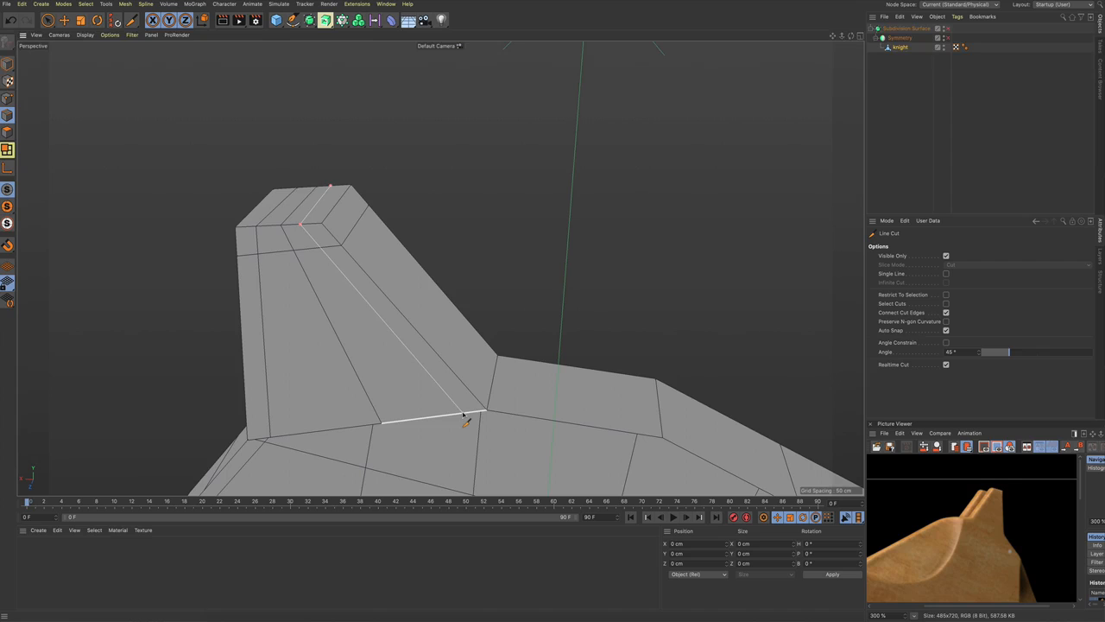
pyautogui.press('space')
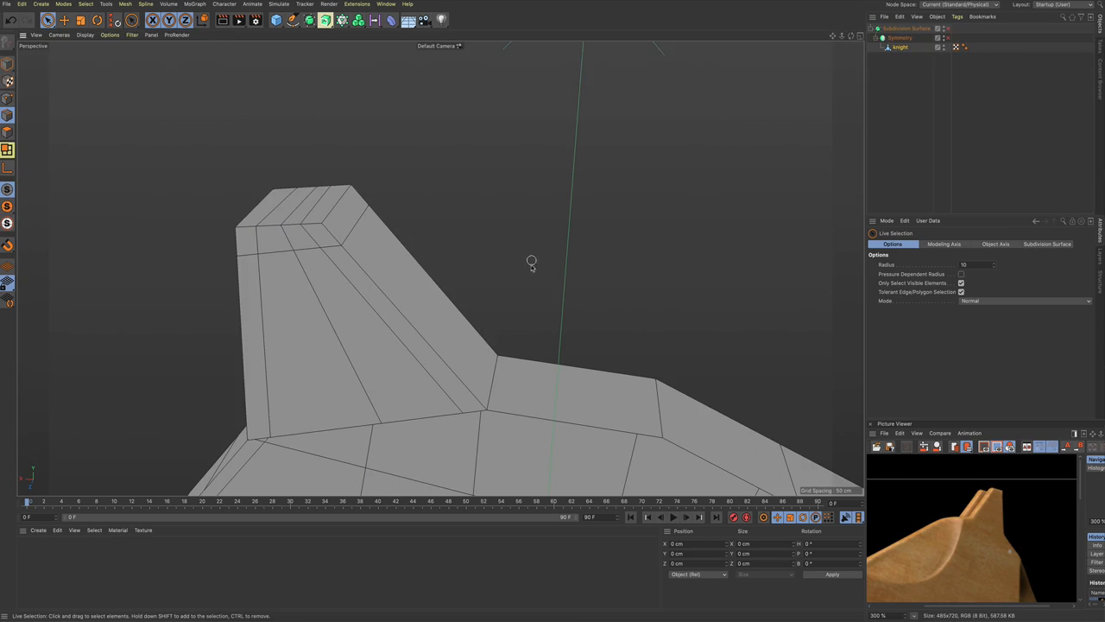
# Step: Select the diagonal edge at the rear outer corner of the ear's tip
pyautogui.keyDown('alt'); pyautogui.moveTo(531, 262); pyautogui.dragTo(526, 183); pyautogui.keyUp('alt')
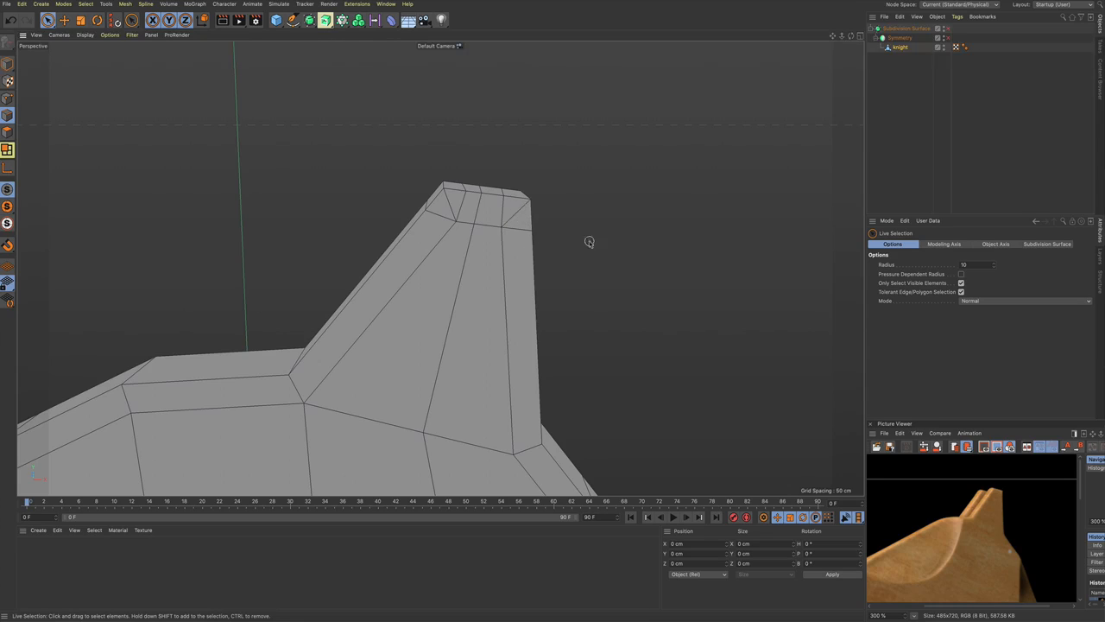
pyautogui.click(518, 213)
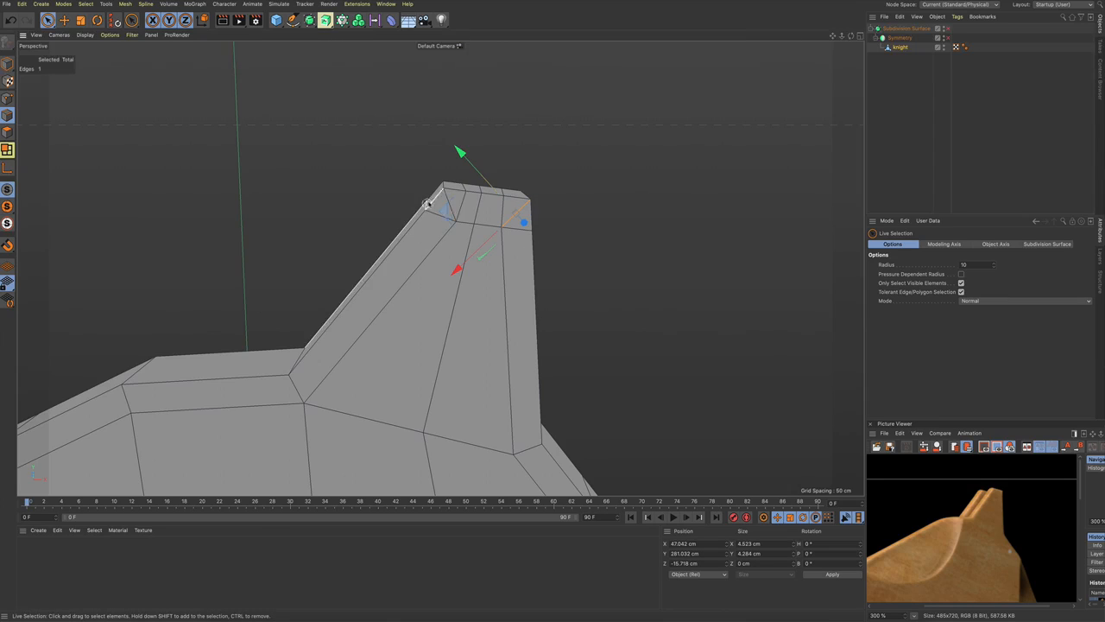
# Step: Dissolve the two diagonal edges at the corners of the ear tip on the knight mesh
pyautogui.keyDown('shift'); pyautogui.click(448, 209); pyautogui.keyUp('shift')
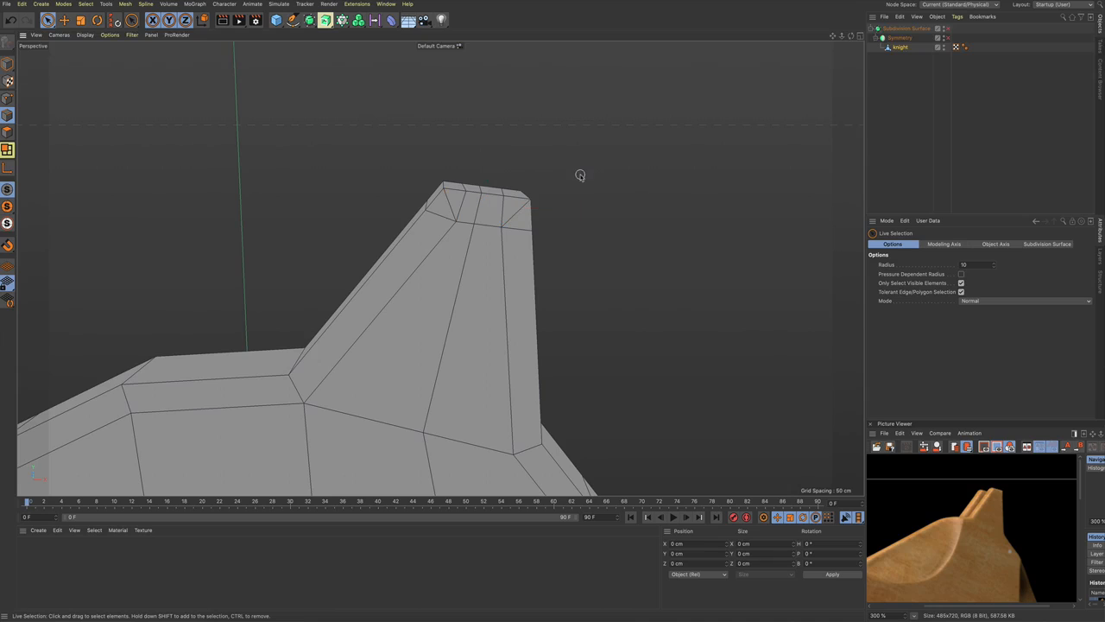
pyautogui.click(459, 213)
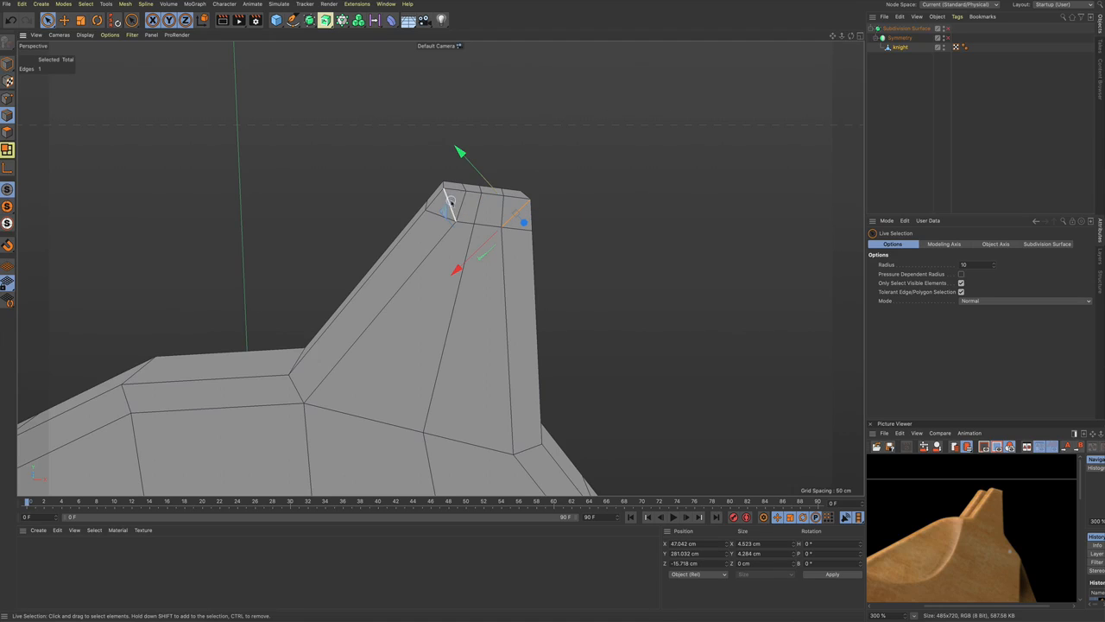
pyautogui.hotkey('ctrl', 'z')
pyautogui.rightClick(592, 177)
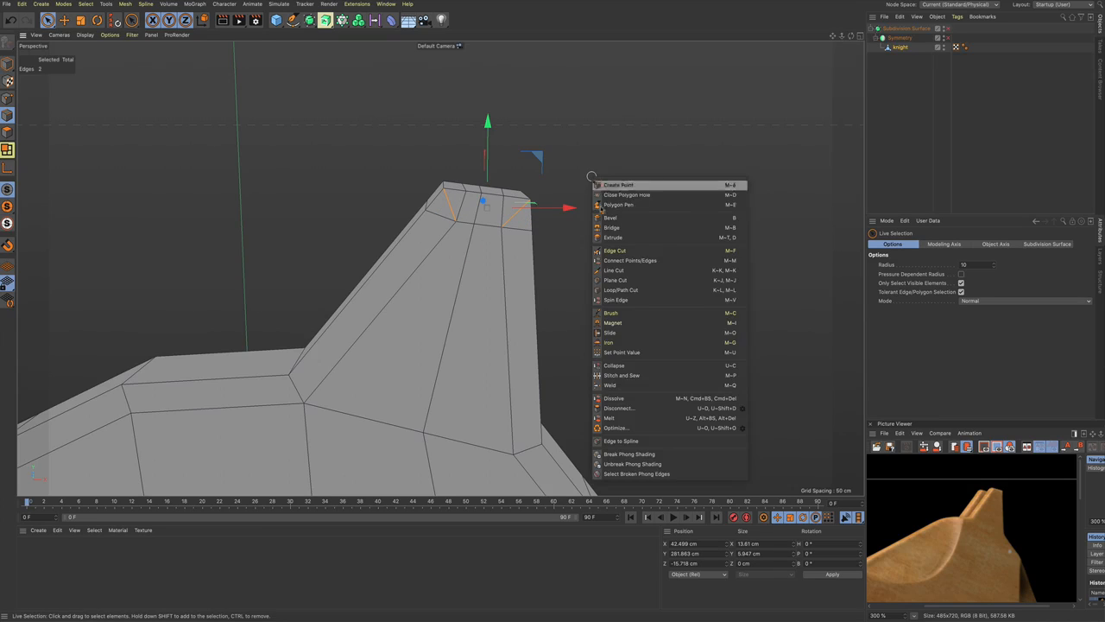
pyautogui.click(609, 400)
pyautogui.scroll(-2, 594, 314)
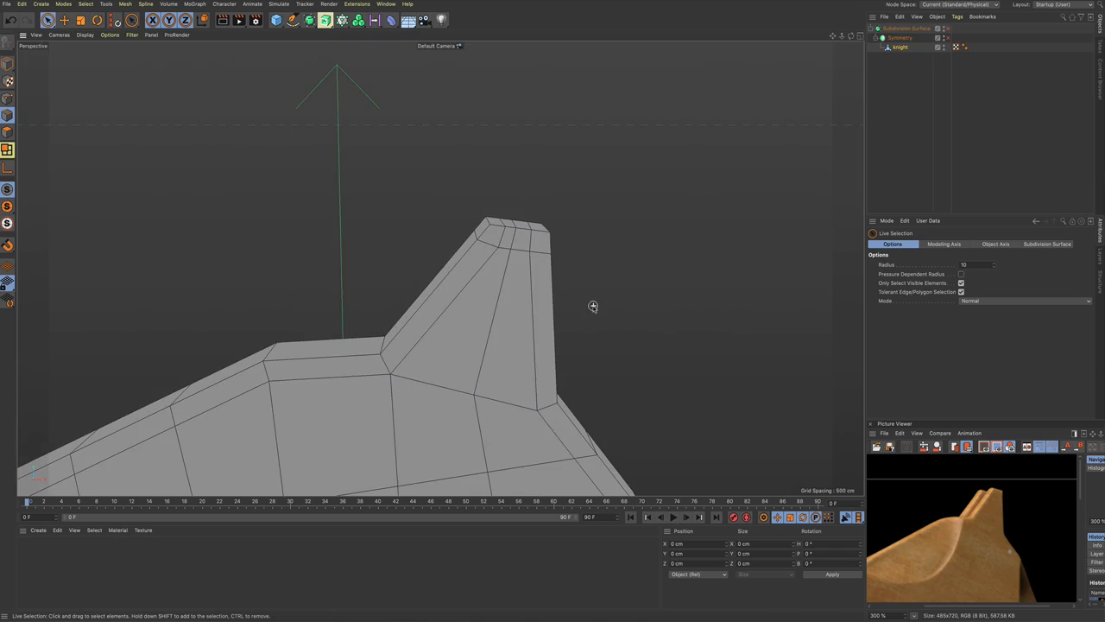
# Step: Preview the ear with Subdivision Surface smoothing and the interactive render region, then return to the unsmoothed mesh
pyautogui.keyDown('alt'); pyautogui.moveTo(588, 314); pyautogui.dragTo(574, 317); pyautogui.keyUp('alt')
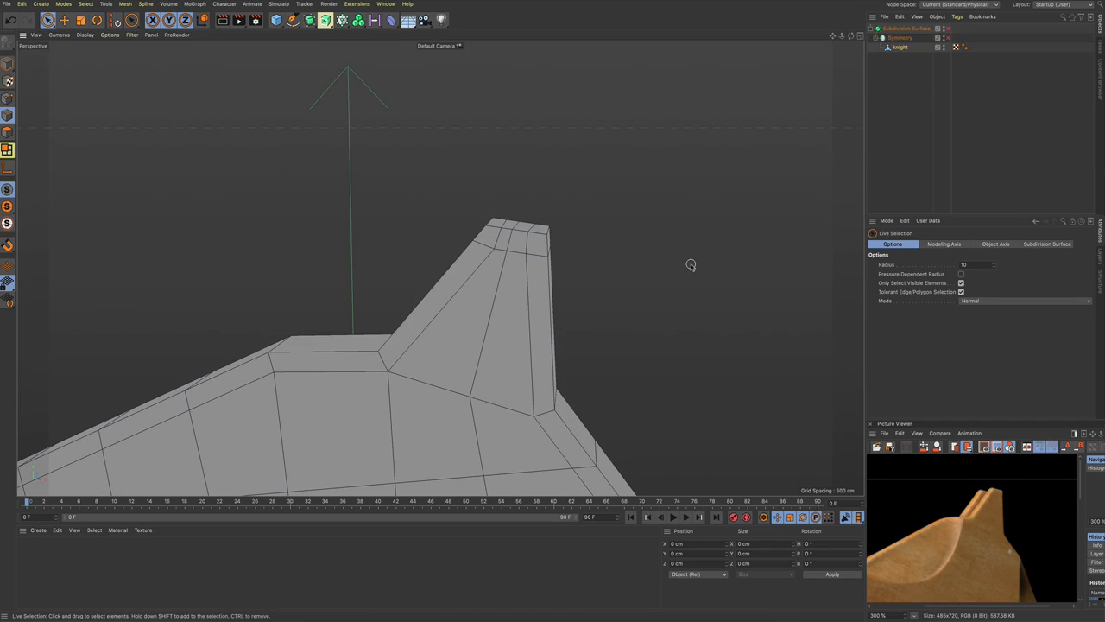
pyautogui.press('q')
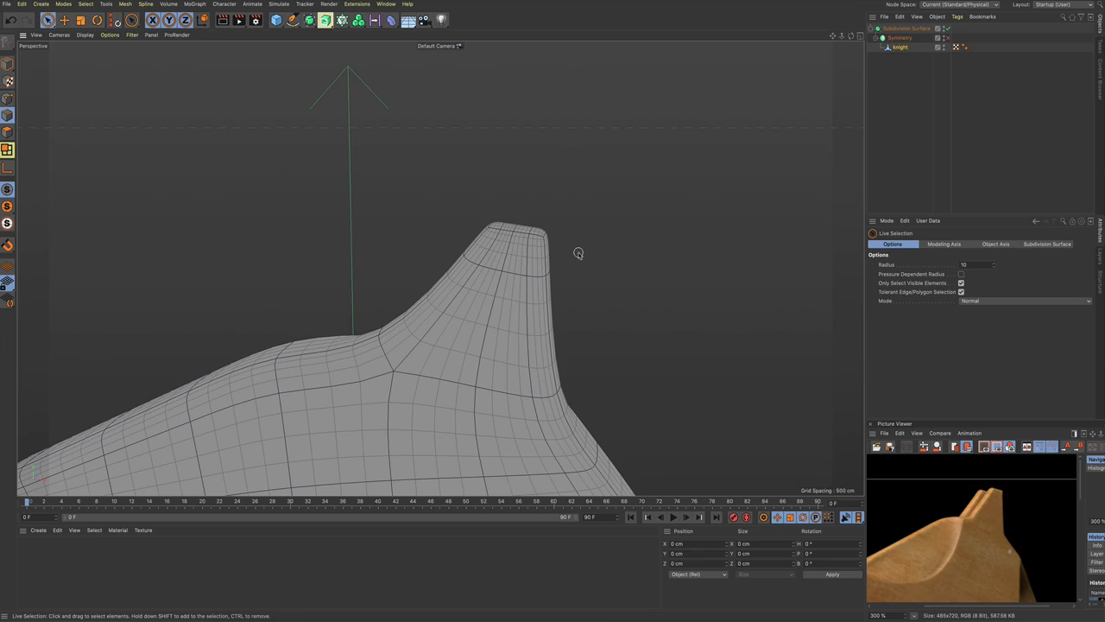
pyautogui.hotkey('alt', 'r')
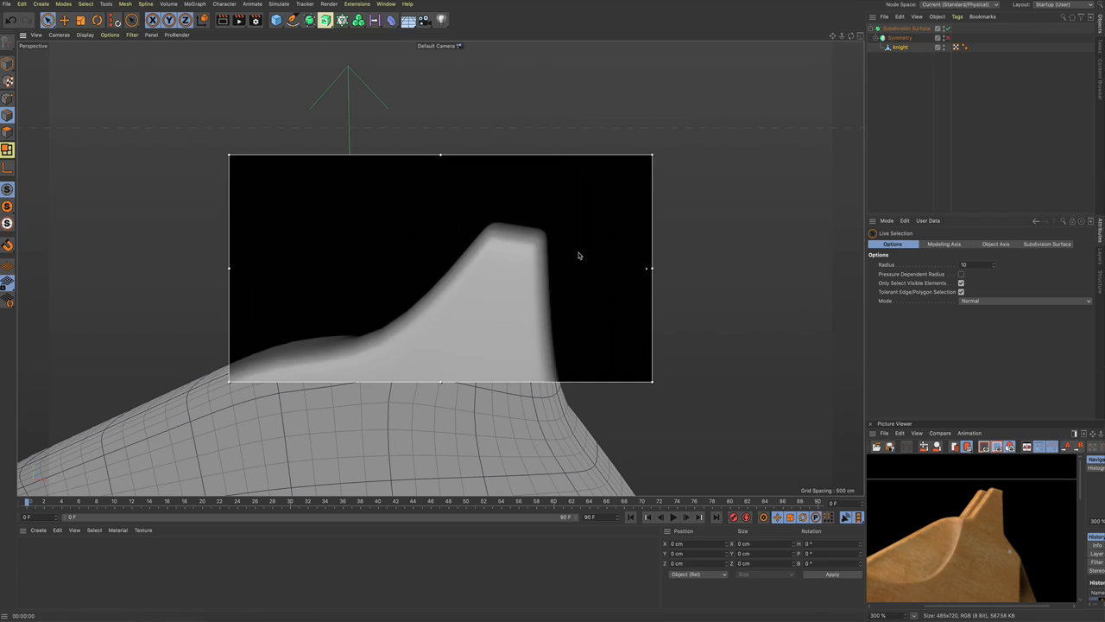
pyautogui.scroll(-3, 579, 249)
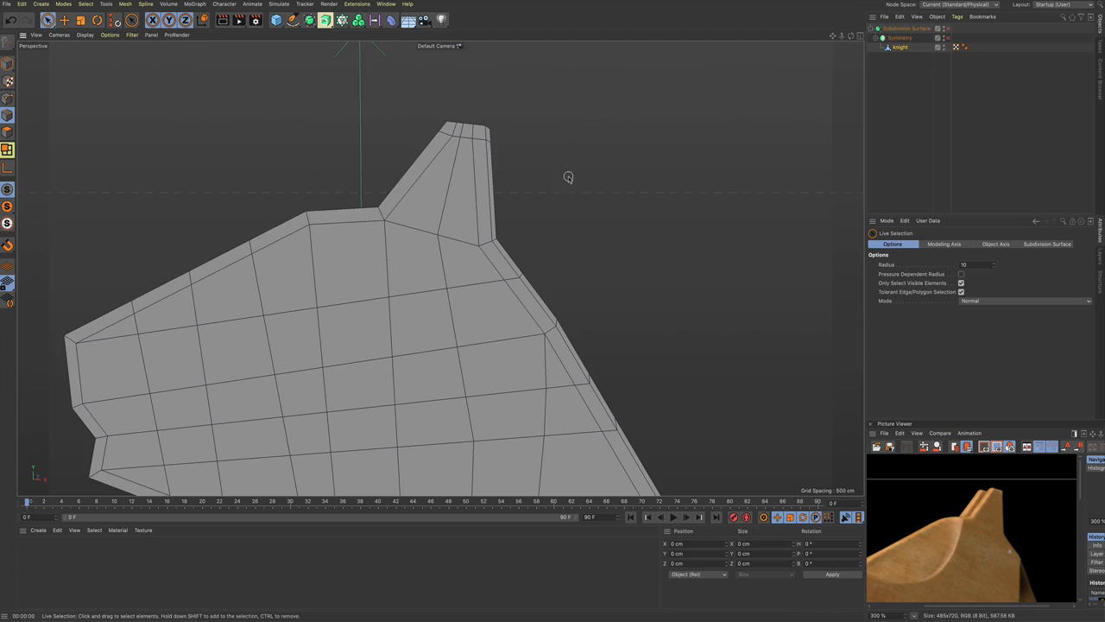
pyautogui.press('q')
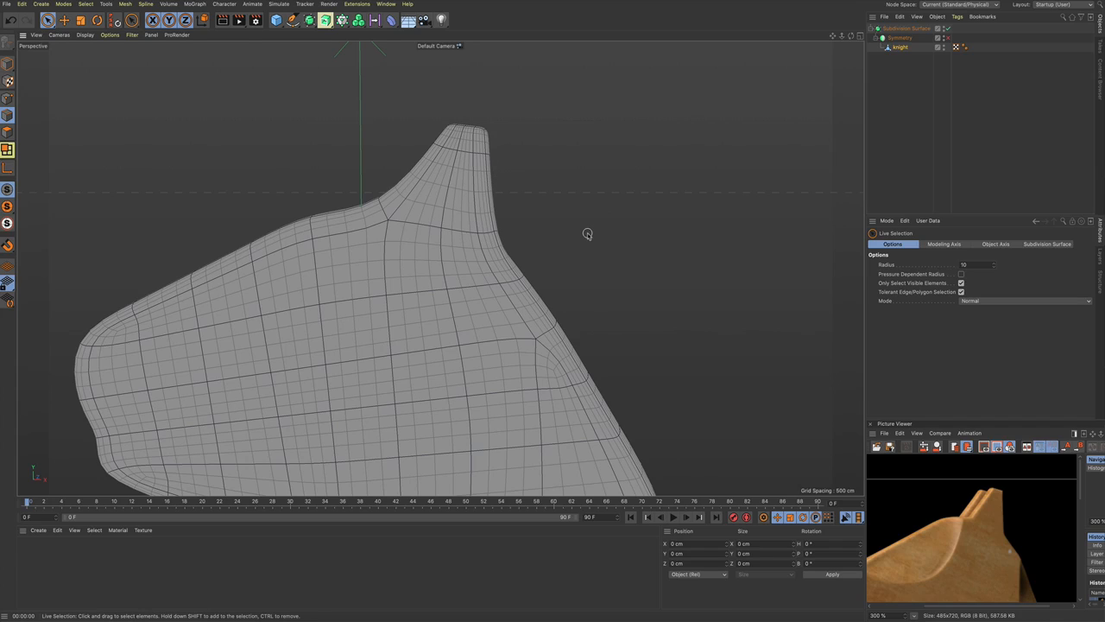
pyautogui.press('q')
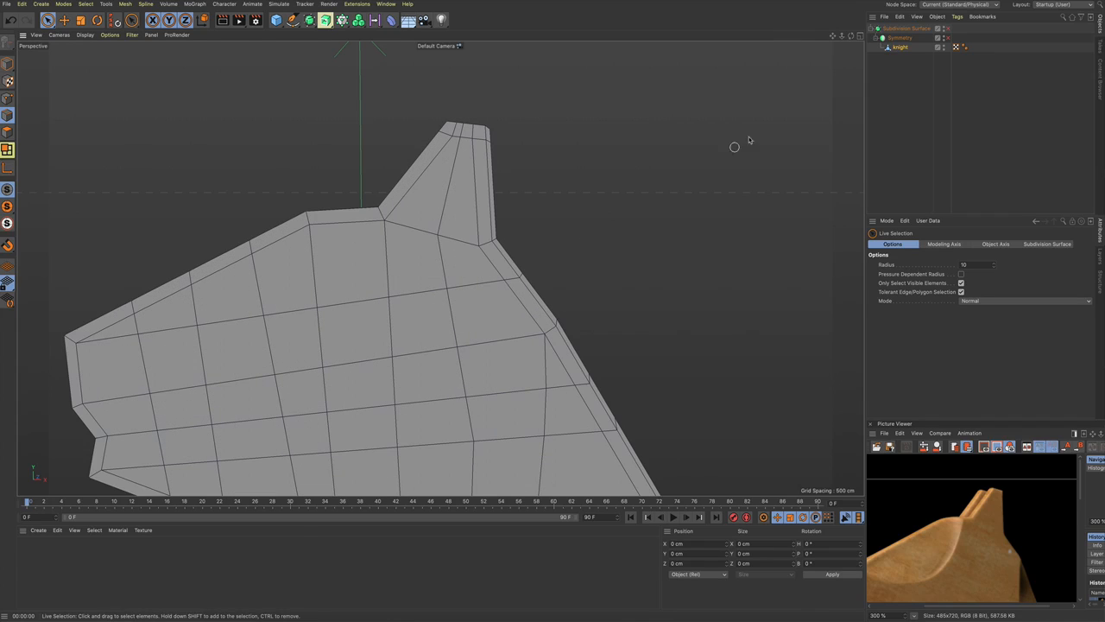
# Step: Add a loop cut around the base of the ear, just above where it meets the head
pyautogui.click(903, 49)
pyautogui.keyDown('alt'); pyautogui.moveTo(672, 233); pyautogui.dragTo(611, 240); pyautogui.keyUp('alt')
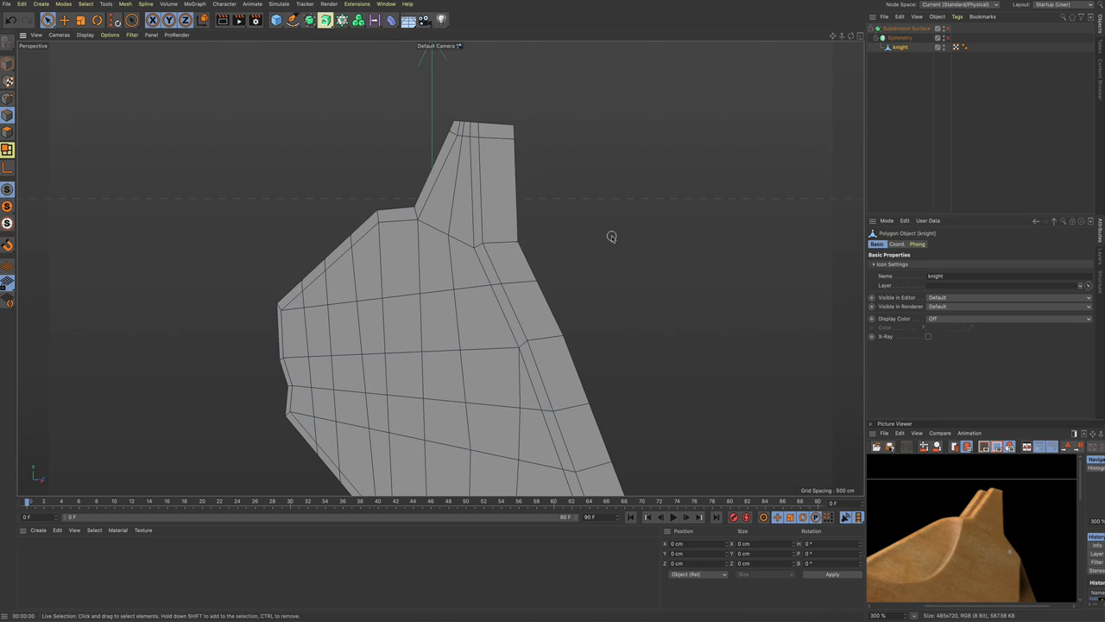
pyautogui.press('k')
pyautogui.press('l')
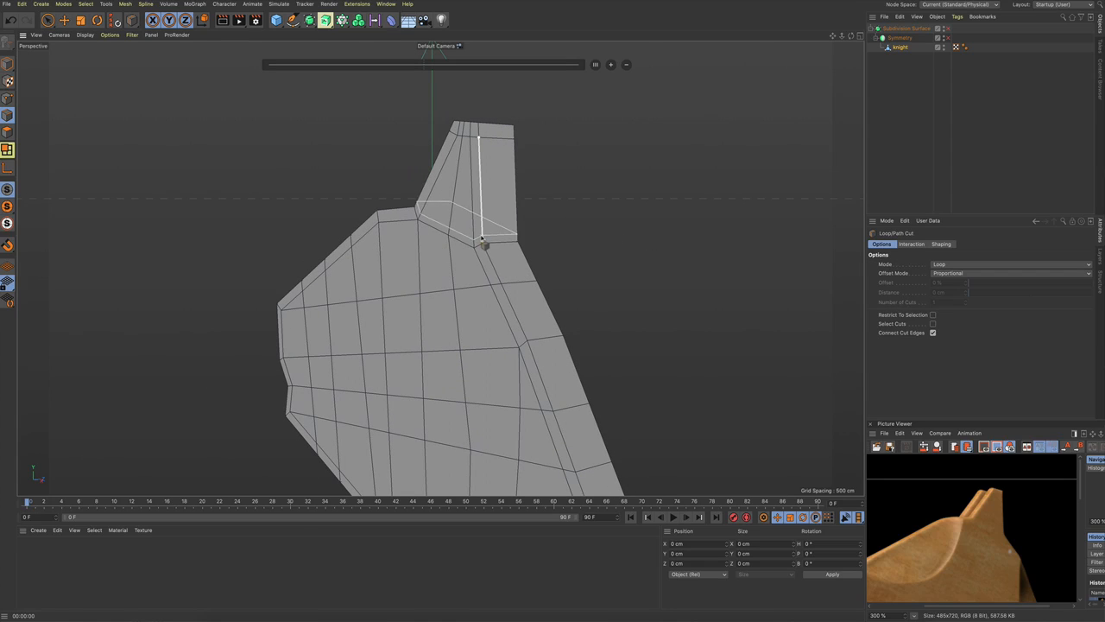
pyautogui.click(482, 239)
pyautogui.press('space')
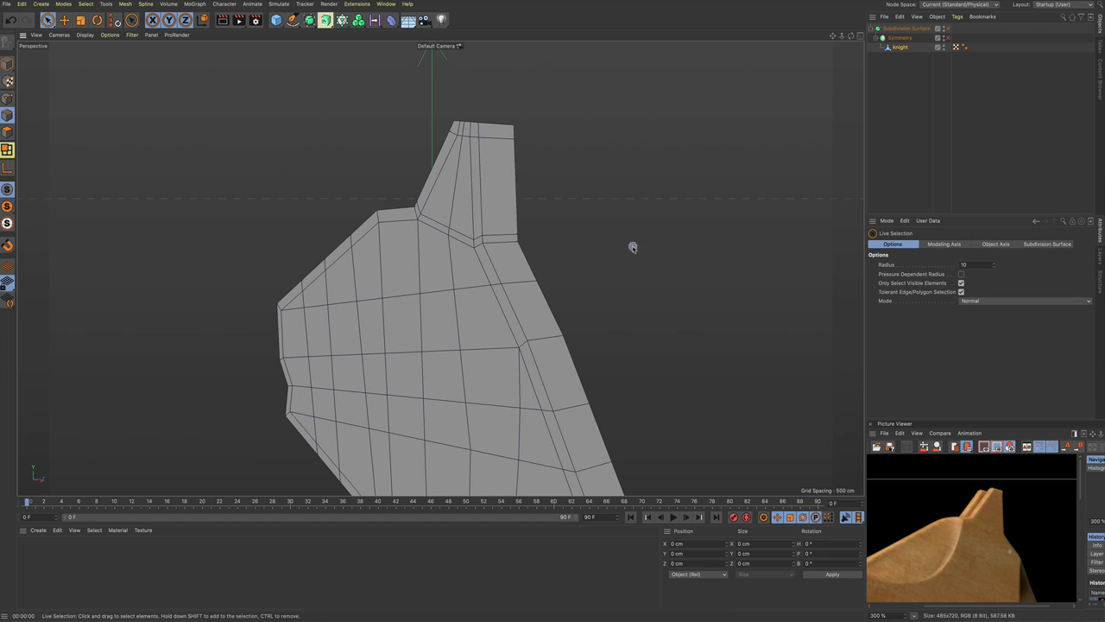
# Step: Check the sharpened ear base with Subdivision Surface smoothing and the interactive render region, then switch both off
pyautogui.keyDown('alt'); pyautogui.moveTo(618, 247); pyautogui.dragTo(664, 261); pyautogui.keyUp('alt')
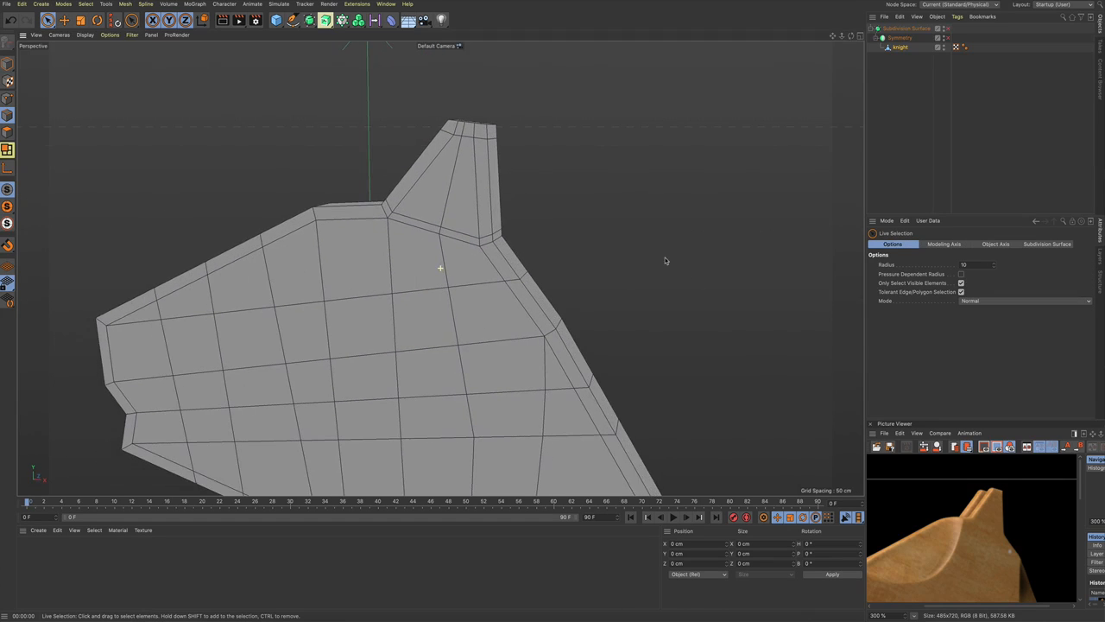
pyautogui.press('q')
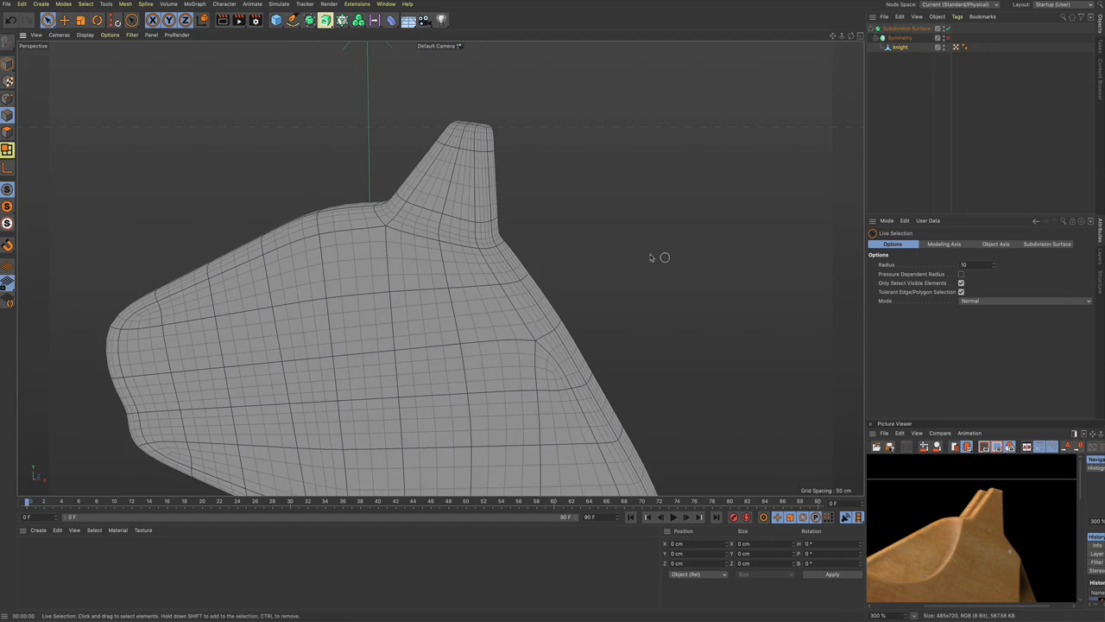
pyautogui.keyDown('alt'); pyautogui.moveTo(498, 225); pyautogui.dragTo(520, 212); pyautogui.keyUp('alt')
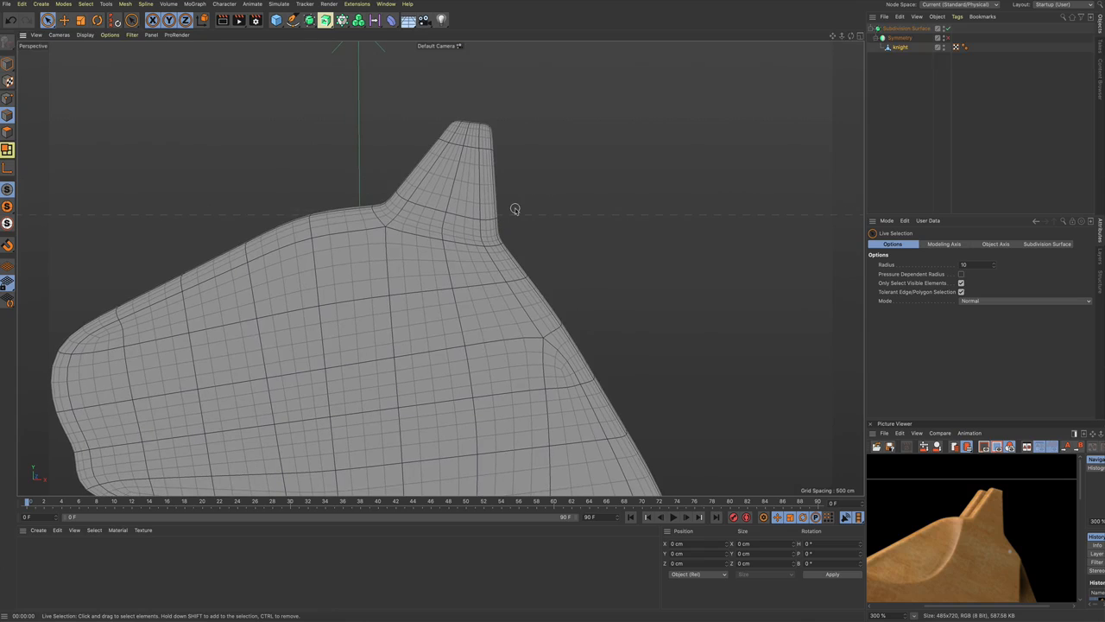
pyautogui.hotkey('alt', 'r')
pyautogui.scroll(-5, 516, 209)
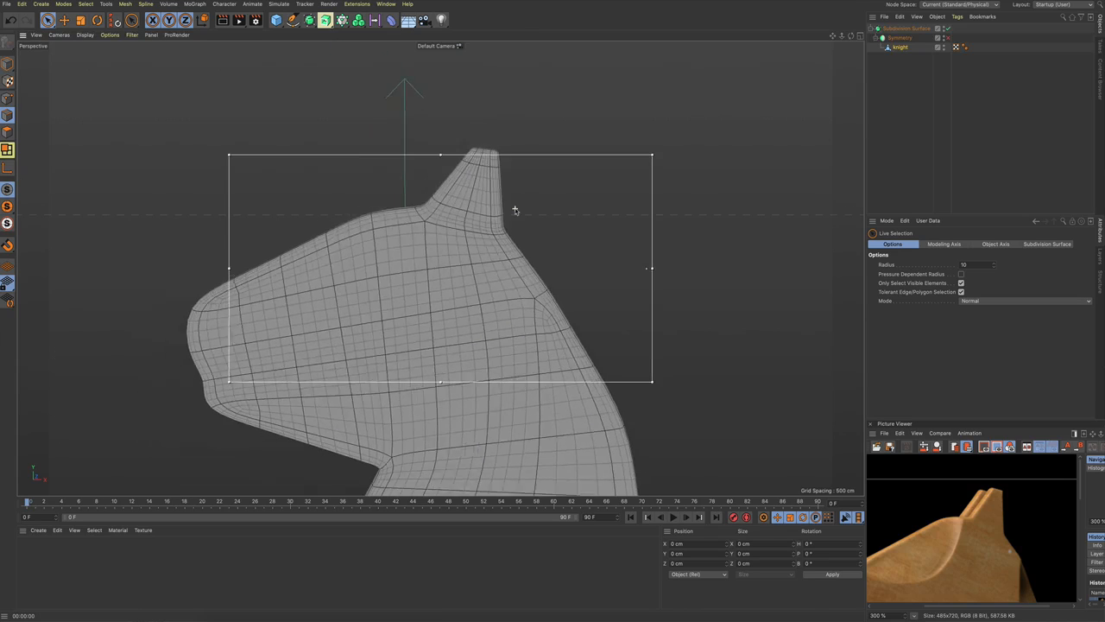
pyautogui.keyDown('alt'); pyautogui.moveTo(506, 233); pyautogui.dragTo(472, 284); pyautogui.keyUp('alt')
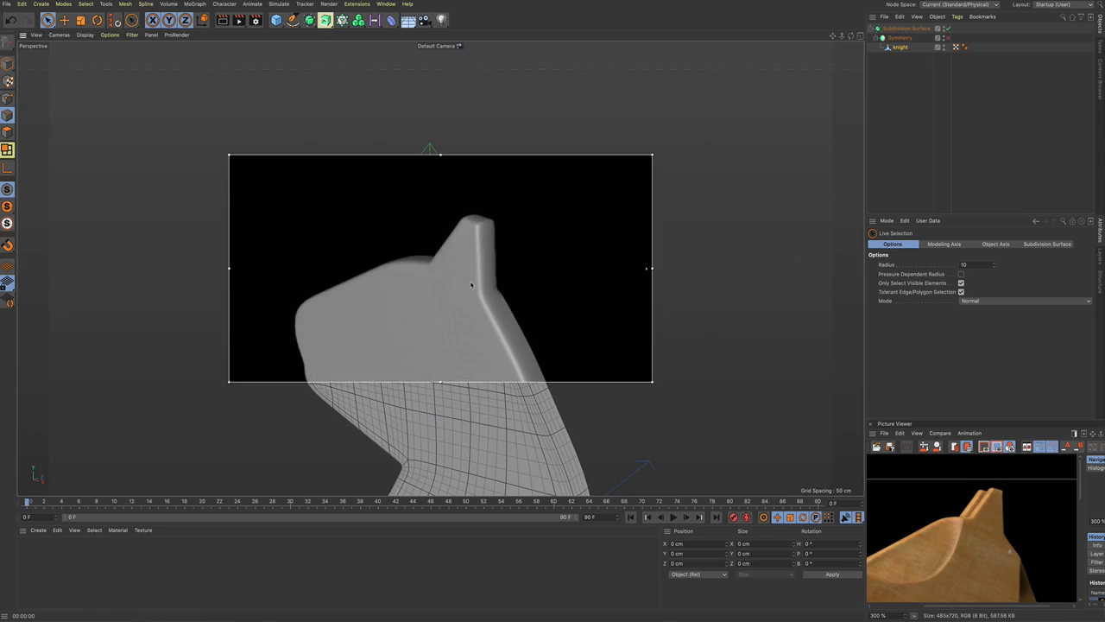
pyautogui.hotkey('alt', 'r')
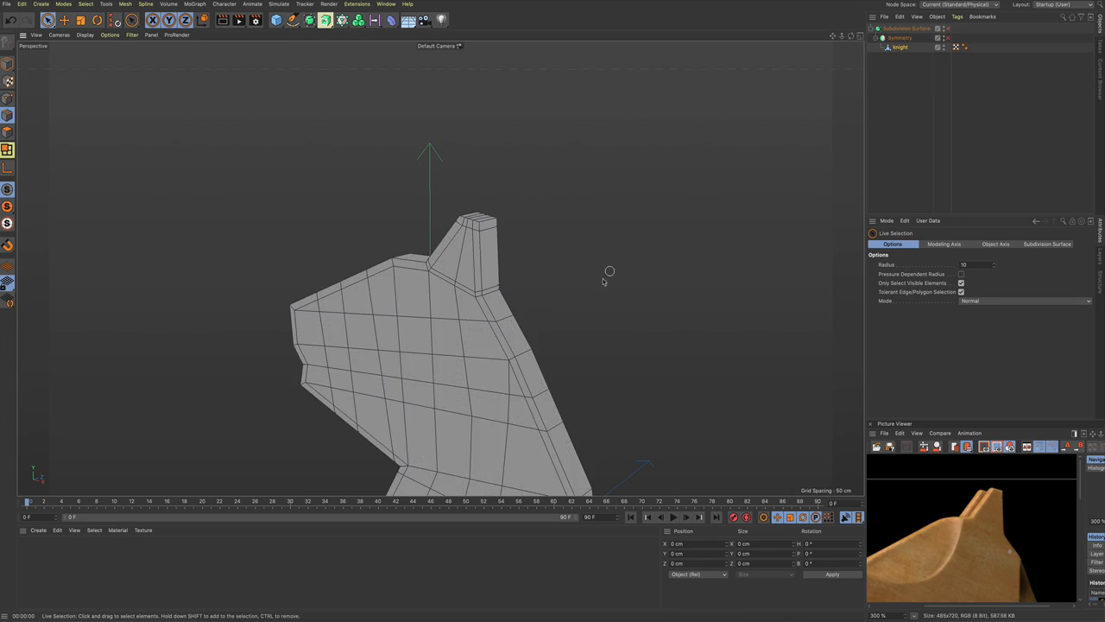
# Step: Select all points on the ear's inner side, enable Symmetry, and move them away from the centre to Z about -9.5 cm
pyautogui.keyDown('alt'); pyautogui.moveTo(604, 273); pyautogui.dragTo(438, 241); pyautogui.keyUp('alt')
pyautogui.scroll(3, 460, 262)
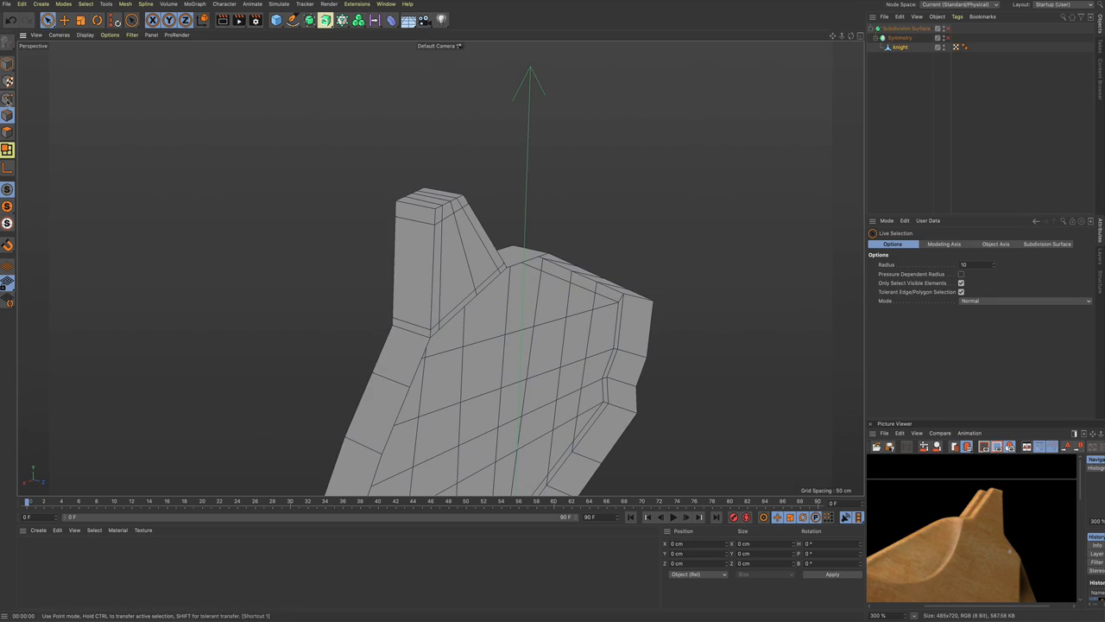
pyautogui.click(8, 115)
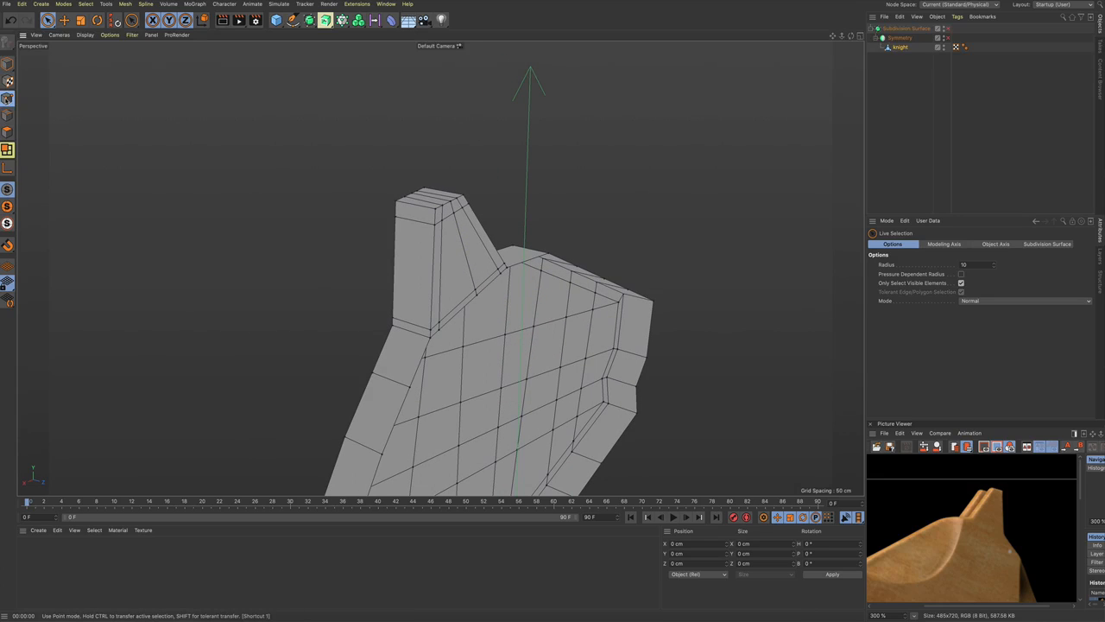
pyautogui.click(431, 337)
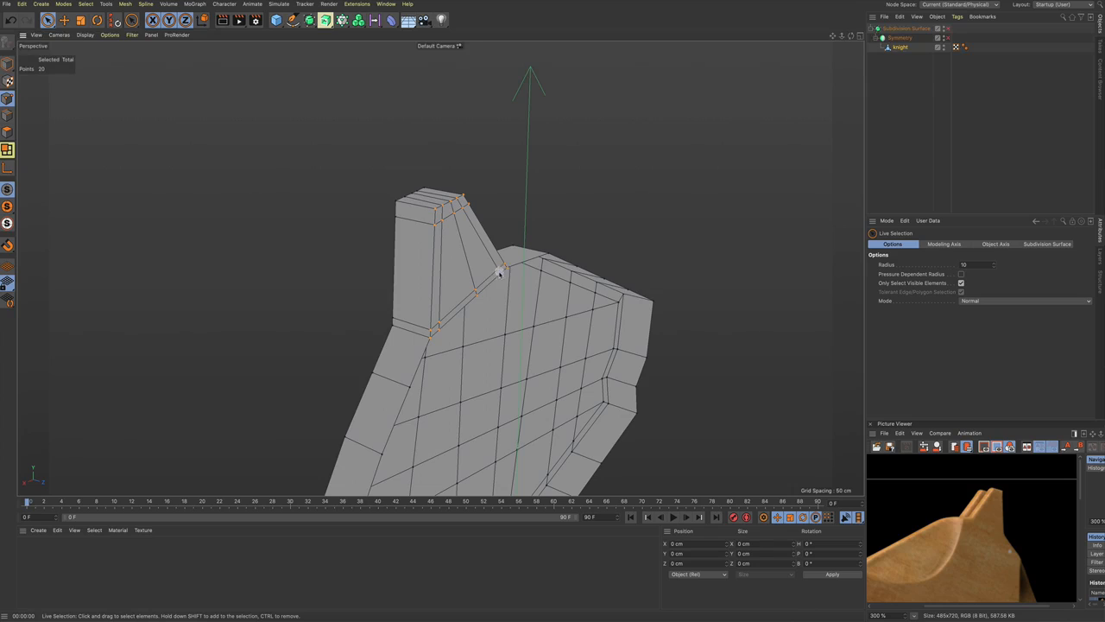
pyautogui.moveTo(499, 274); pyautogui.dragTo(492, 284)
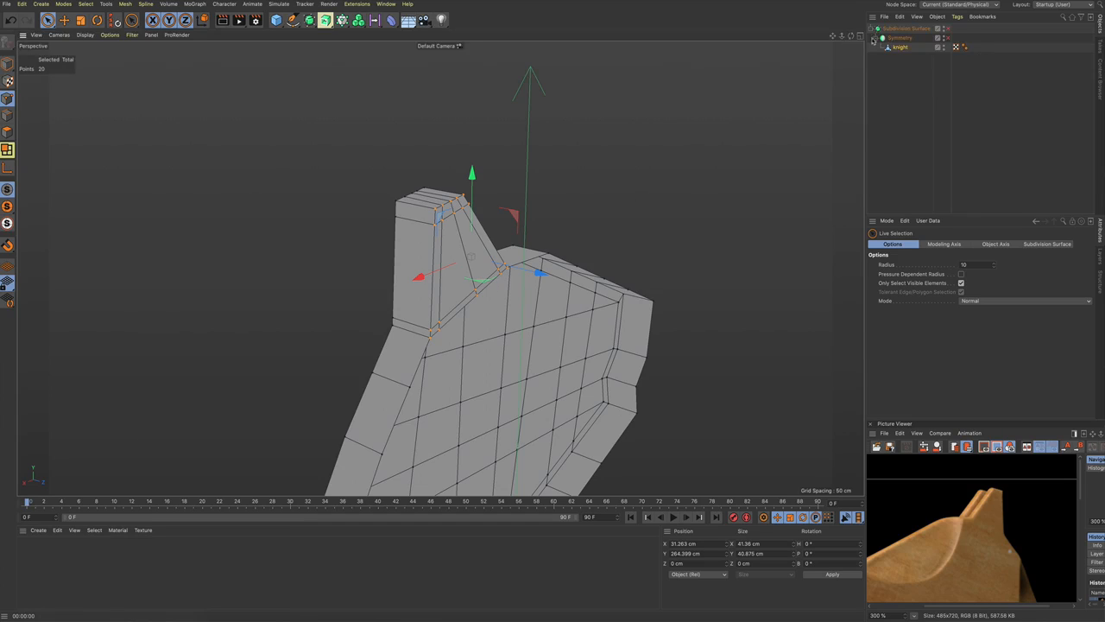
pyautogui.click(947, 38)
pyautogui.keyDown('alt'); pyautogui.moveTo(546, 209); pyautogui.dragTo(568, 213); pyautogui.keyUp('alt')
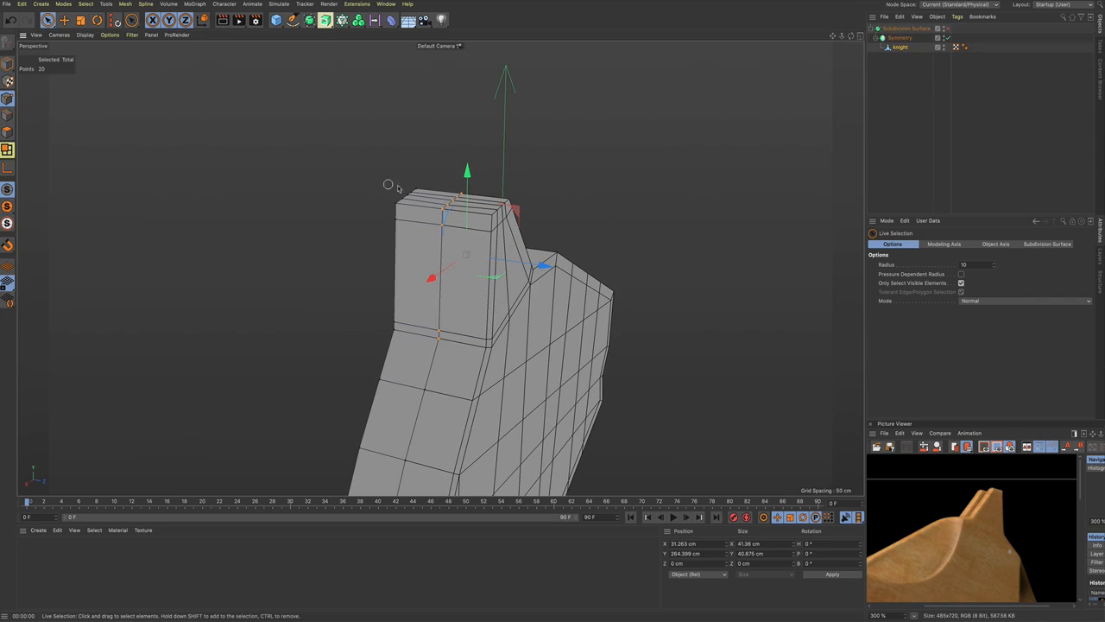
pyautogui.moveTo(550, 260); pyautogui.dragTo(583, 260)
pyautogui.keyDown('alt'); pyautogui.moveTo(528, 293); pyautogui.dragTo(549, 262); pyautogui.keyUp('alt')
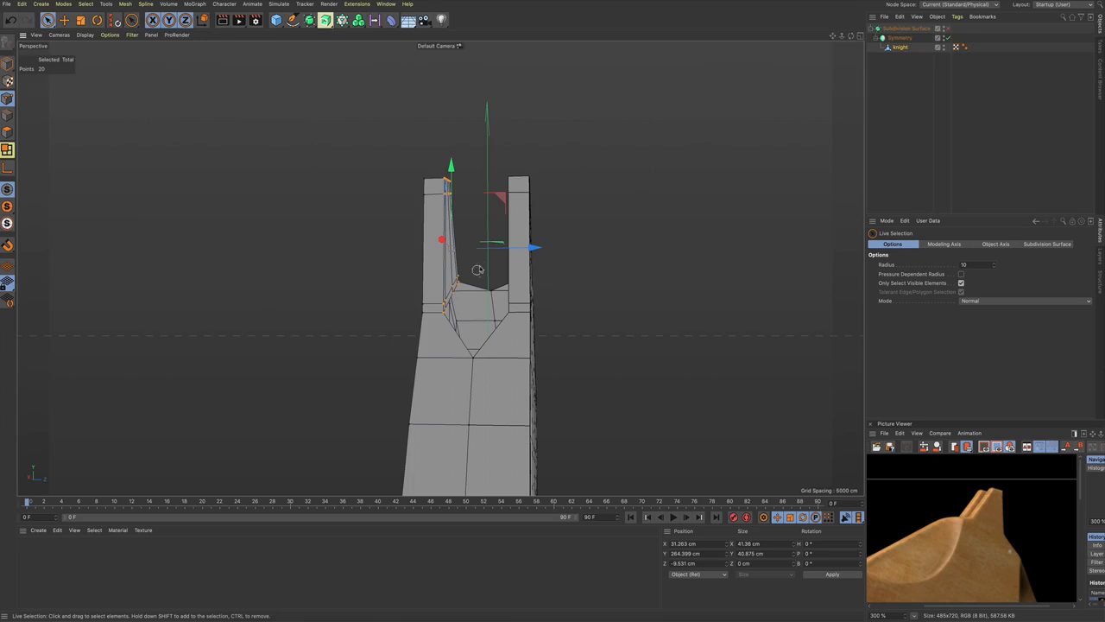
# Step: Move the ear's inner base points toward the centre to Z about -5.4 cm, and nudge the inner points just below the tip along Z
pyautogui.keyDown('alt'); pyautogui.moveTo(476, 228); pyautogui.dragTo(450, 176); pyautogui.keyUp('alt')
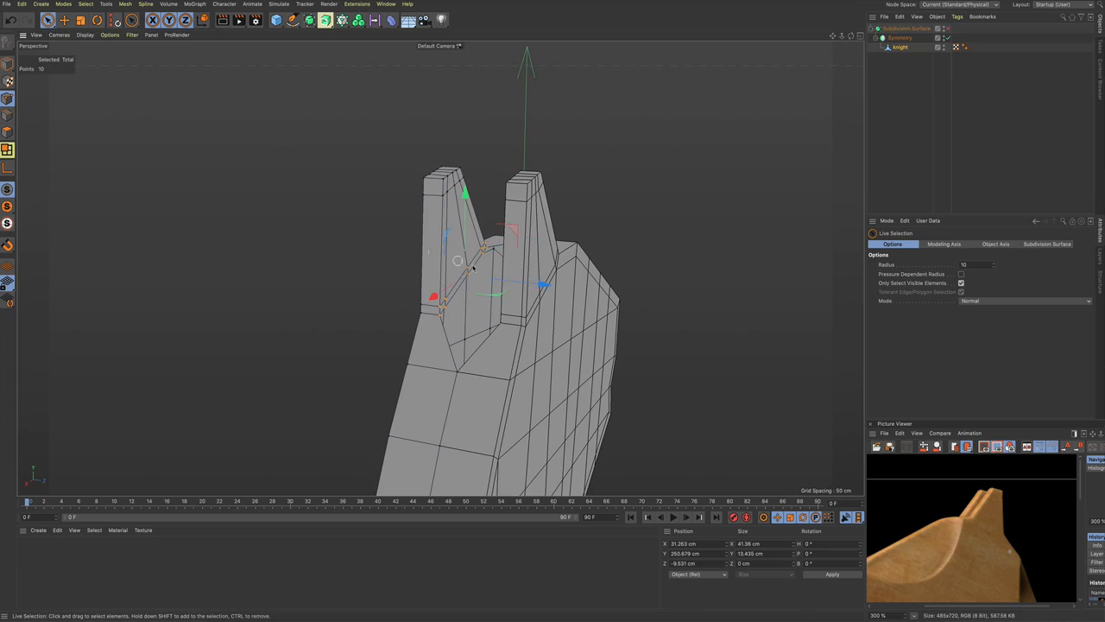
pyautogui.moveTo(545, 285); pyautogui.dragTo(498, 281)
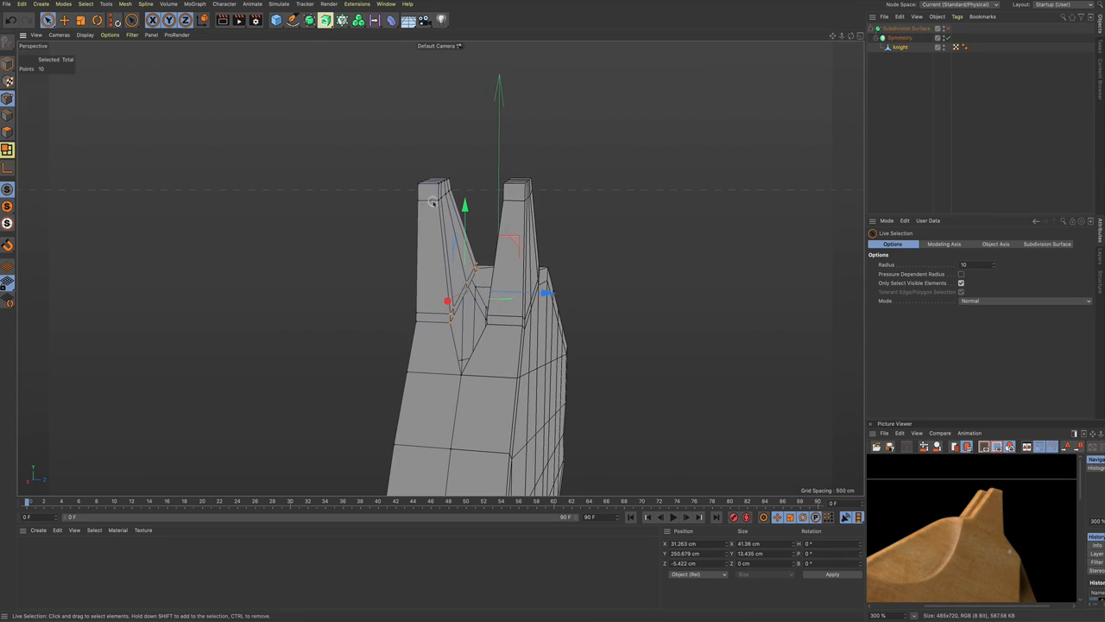
pyautogui.moveTo(462, 184); pyautogui.dragTo(463, 183)
pyautogui.keyDown('alt'); pyautogui.moveTo(477, 262); pyautogui.dragTo(496, 263); pyautogui.keyUp('alt')
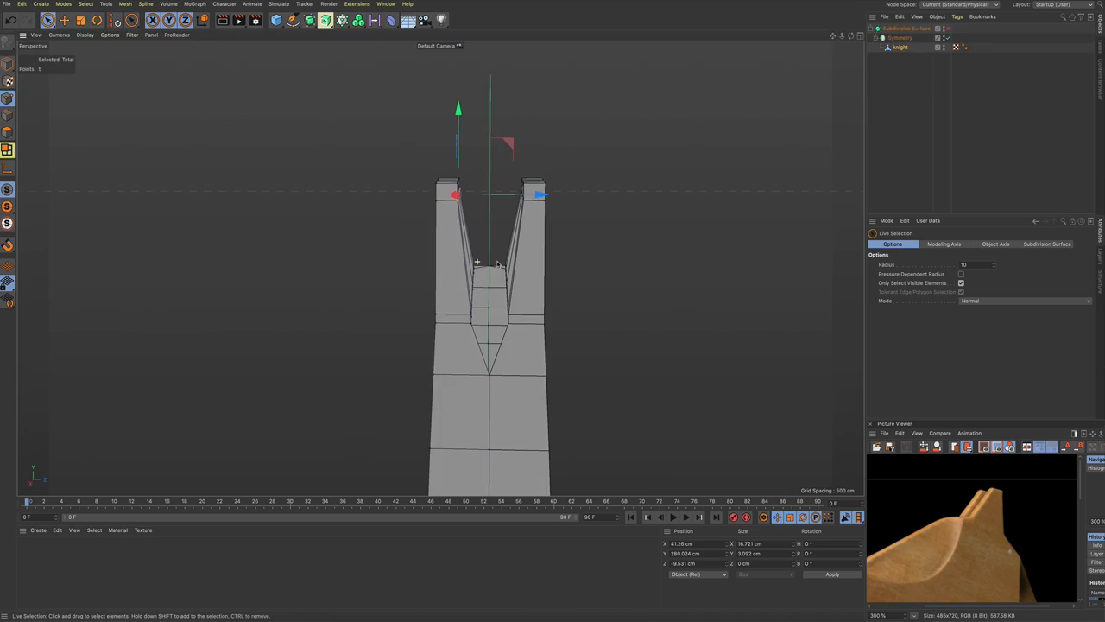
pyautogui.moveTo(535, 200); pyautogui.dragTo(541, 195)
pyautogui.click(589, 287)
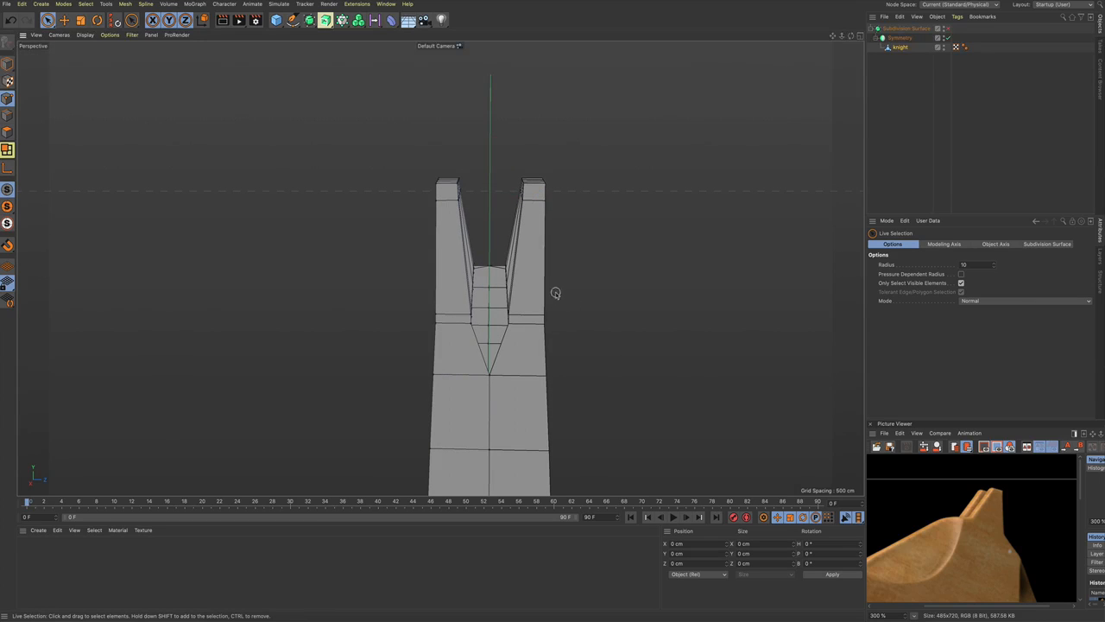
# Step: Switch to edge mode and turn off Symmetry to expose the inner side of the ear
pyautogui.moveTo(555, 293)
pyautogui.keyDown('alt'); pyautogui.mouseDown()
pyautogui.moveTo(440, 254)
pyautogui.moveTo(439, 268)
pyautogui.moveTo(551, 302)
pyautogui.moveTo(552, 283)
pyautogui.mouseUp(); pyautogui.keyUp('alt')
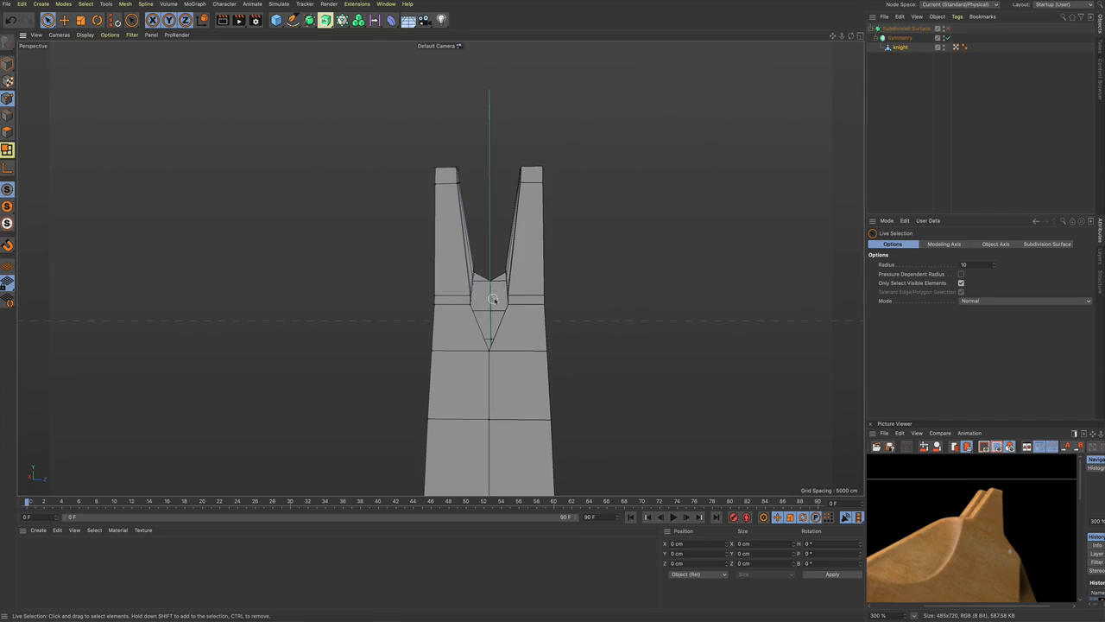
pyautogui.moveTo(492, 299)
pyautogui.keyDown('alt'); pyautogui.mouseDown()
pyautogui.moveTo(482, 338)
pyautogui.moveTo(477, 312)
pyautogui.mouseUp(); pyautogui.keyUp('alt')
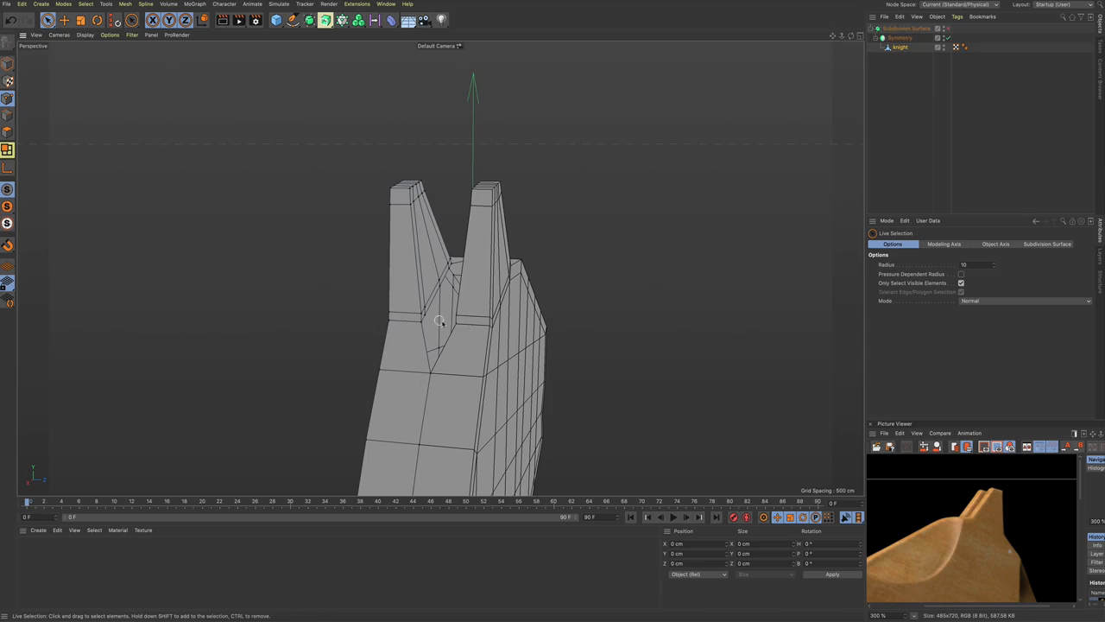
pyautogui.click(8, 115)
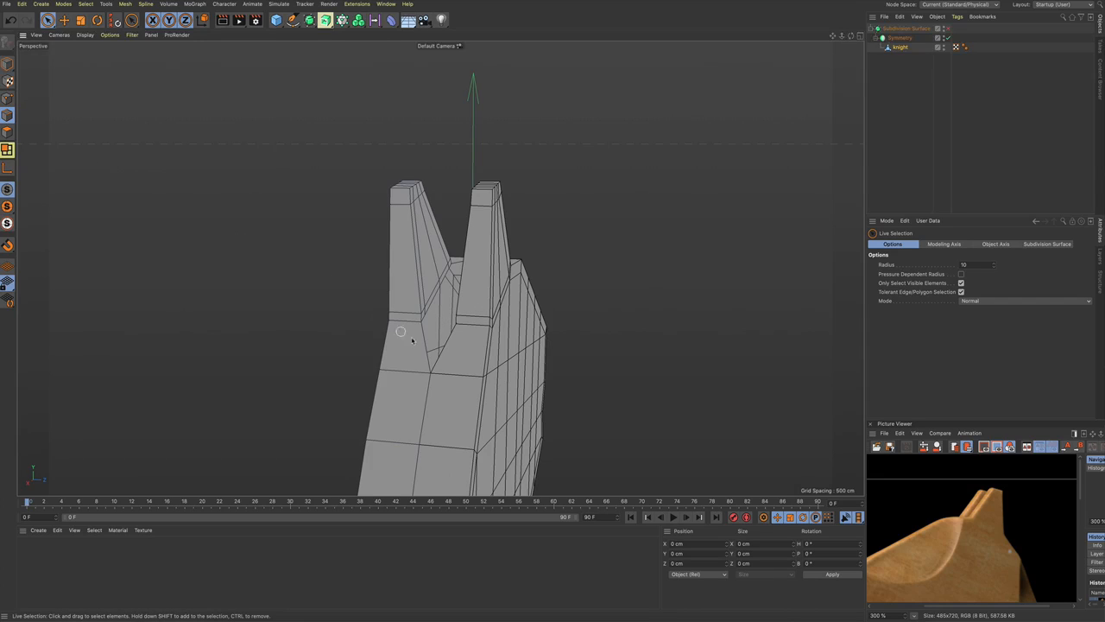
pyautogui.click(947, 38)
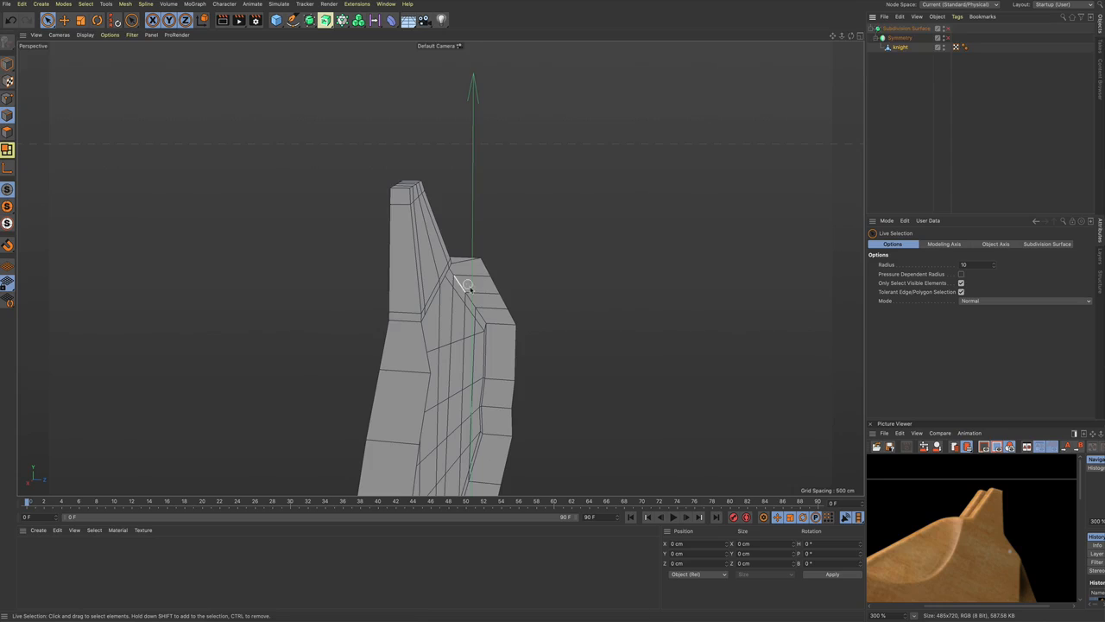
pyautogui.keyDown('alt'); pyautogui.moveTo(469, 286); pyautogui.dragTo(469, 283); pyautogui.keyUp('alt')
pyautogui.scroll(3, 377, 301)
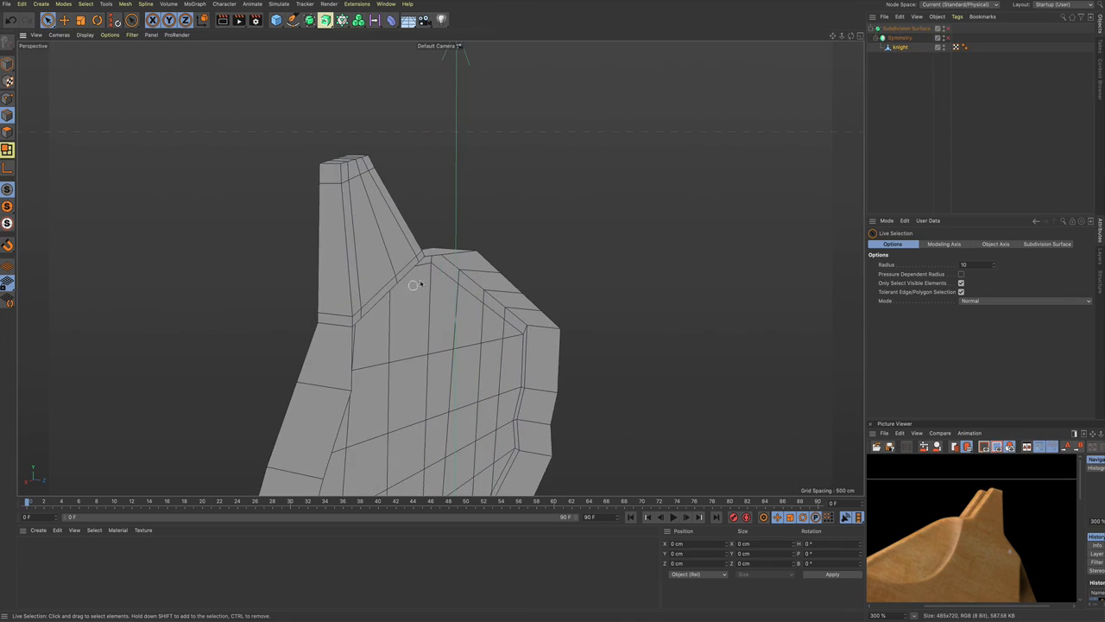
pyautogui.keyDown('alt'); pyautogui.moveTo(420, 285); pyautogui.dragTo(461, 234, button='middle'); pyautogui.keyUp('alt')
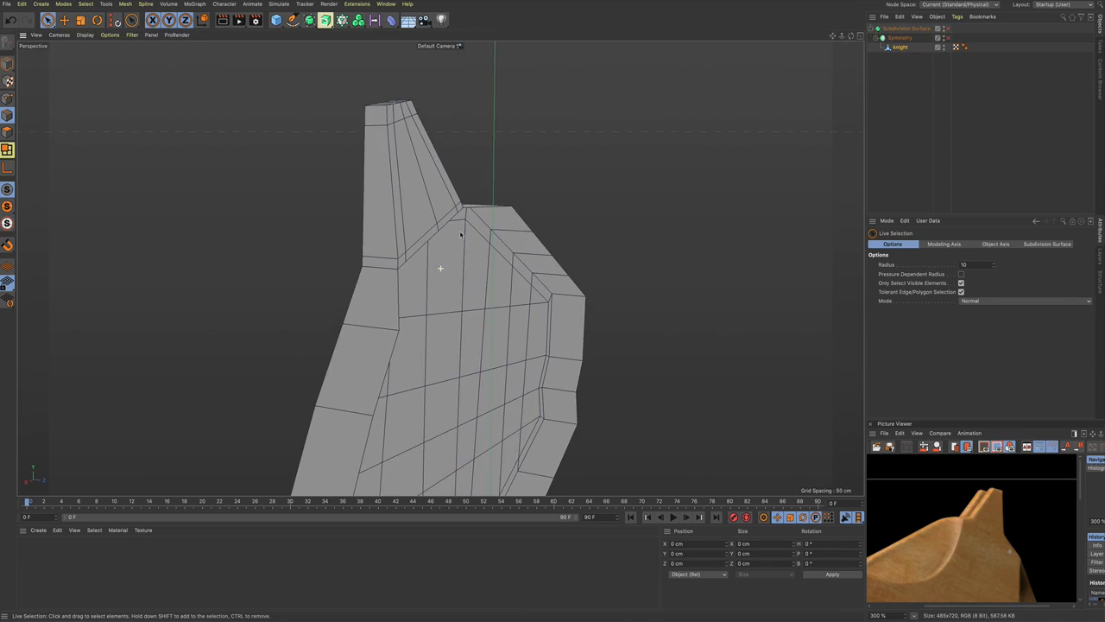
# Step: Select only the four edges running along the inner base of the ear, leaving out the neighbouring edges
pyautogui.click(406, 259)
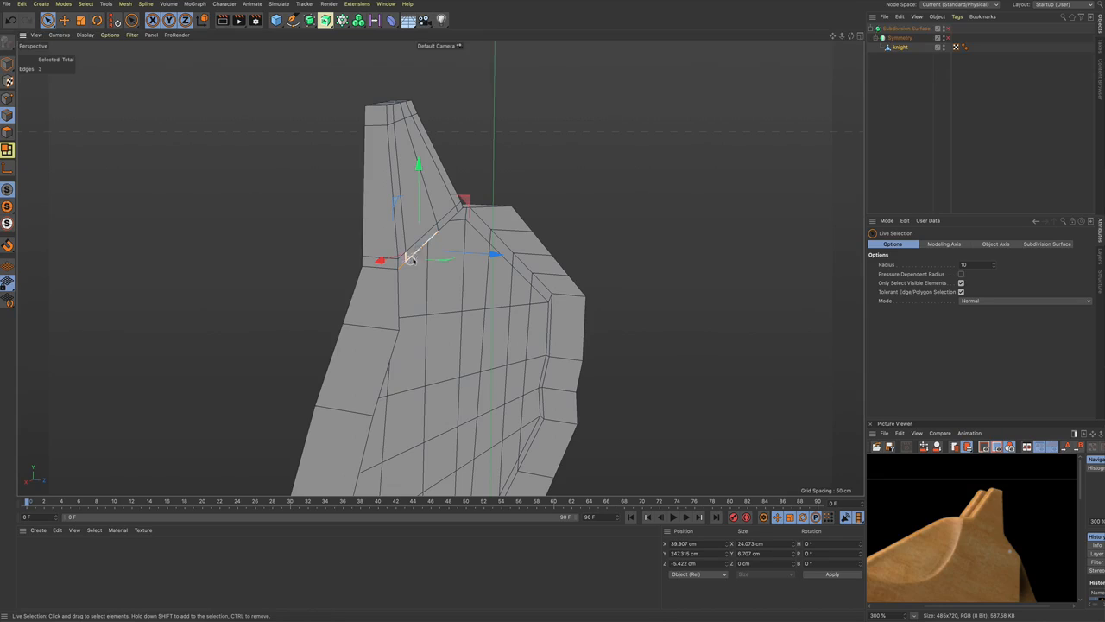
pyautogui.keyDown('shift'); pyautogui.click(461, 210); pyautogui.keyUp('shift')
pyautogui.keyDown('shift'); pyautogui.click(471, 209); pyautogui.keyUp('shift')
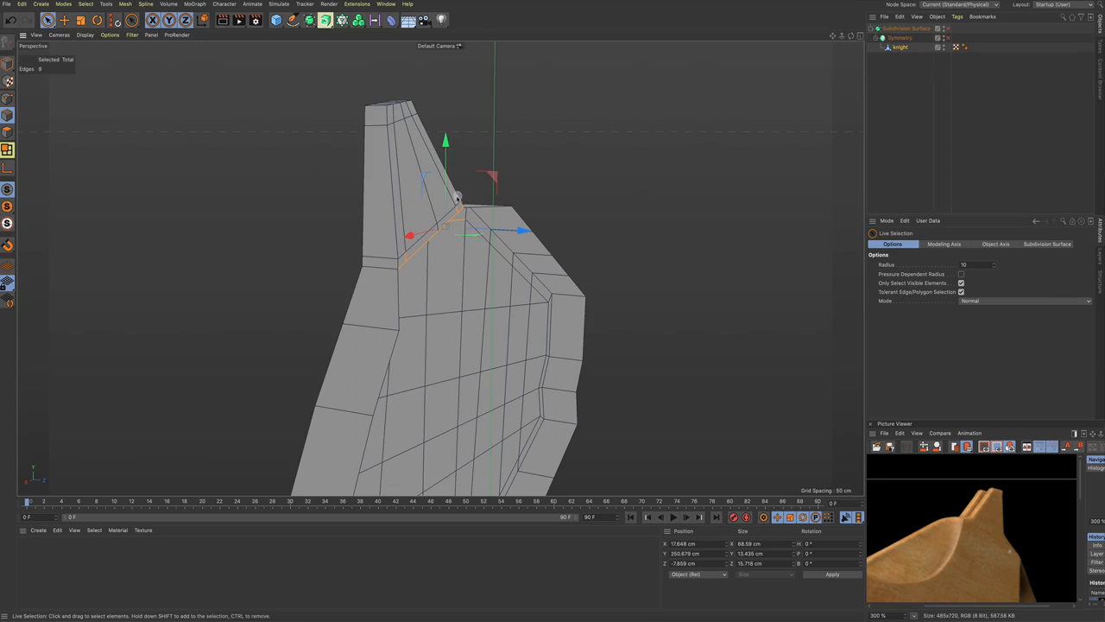
pyautogui.keyDown('ctrl'); pyautogui.click(460, 204); pyautogui.keyUp('ctrl')
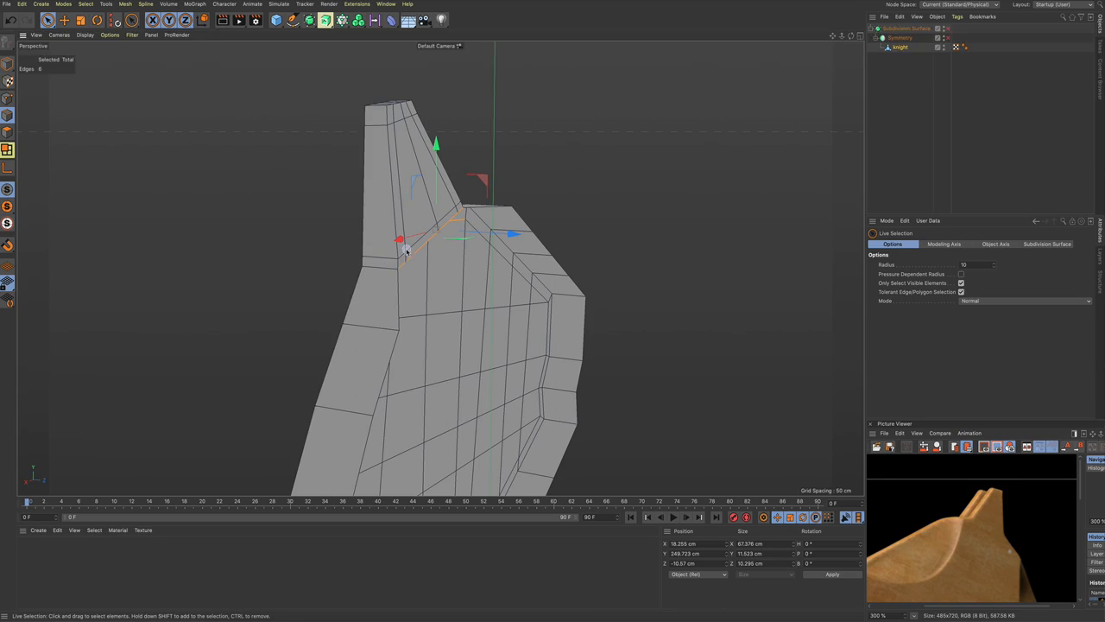
pyautogui.scroll(5, 455, 274)
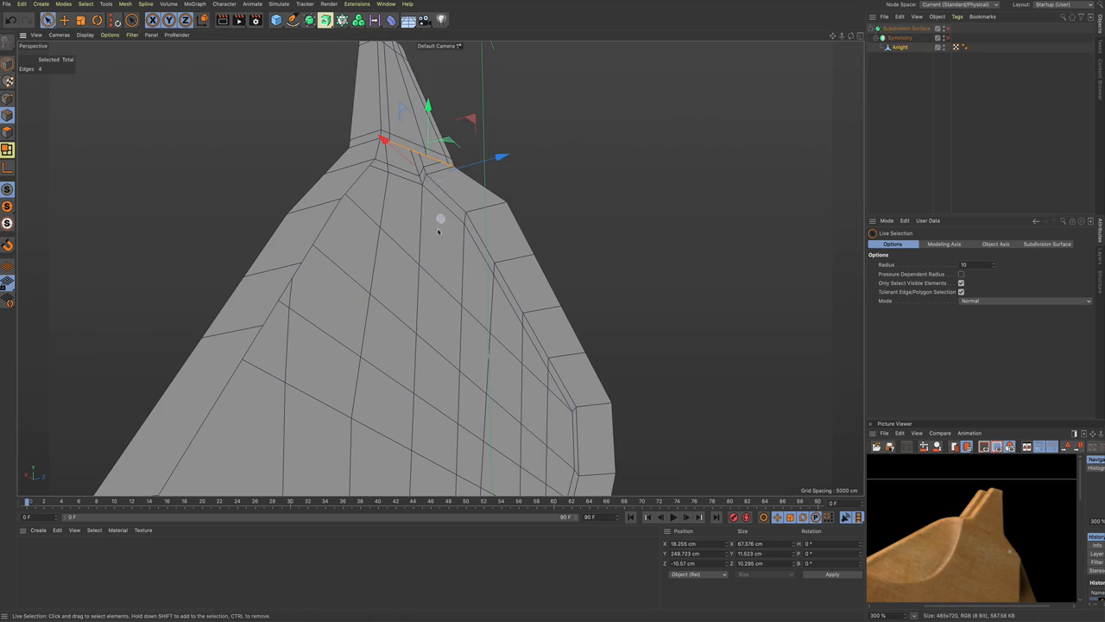
pyautogui.keyDown('ctrl'); pyautogui.moveTo(438, 232); pyautogui.dragTo(434, 235); pyautogui.keyUp('ctrl')
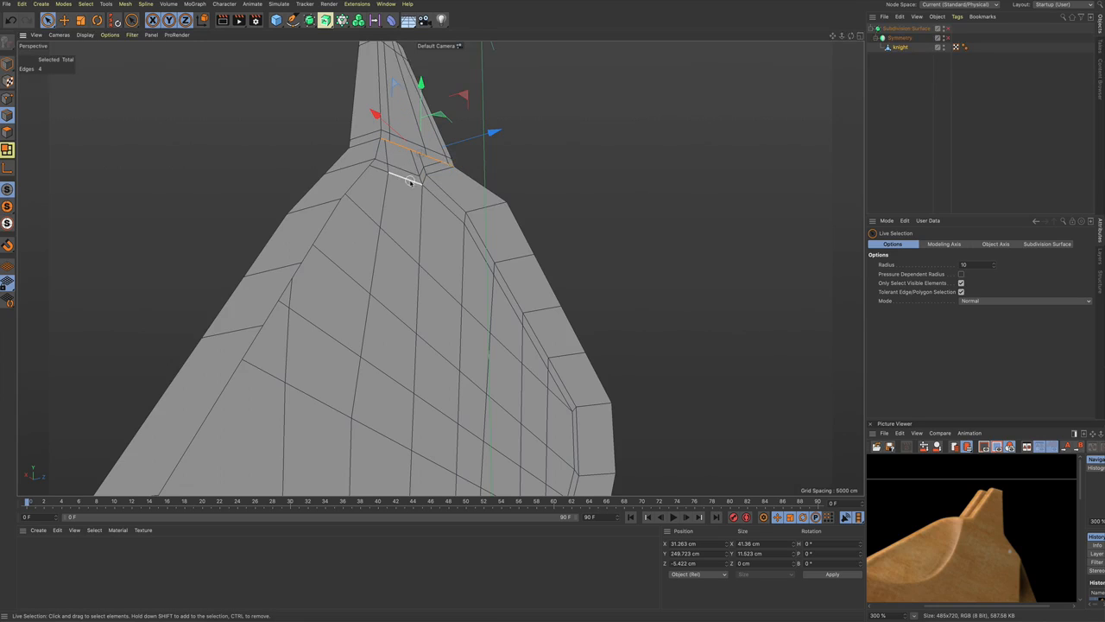
pyautogui.keyDown('alt'); pyautogui.moveTo(411, 182); pyautogui.dragTo(421, 227); pyautogui.keyUp('alt')
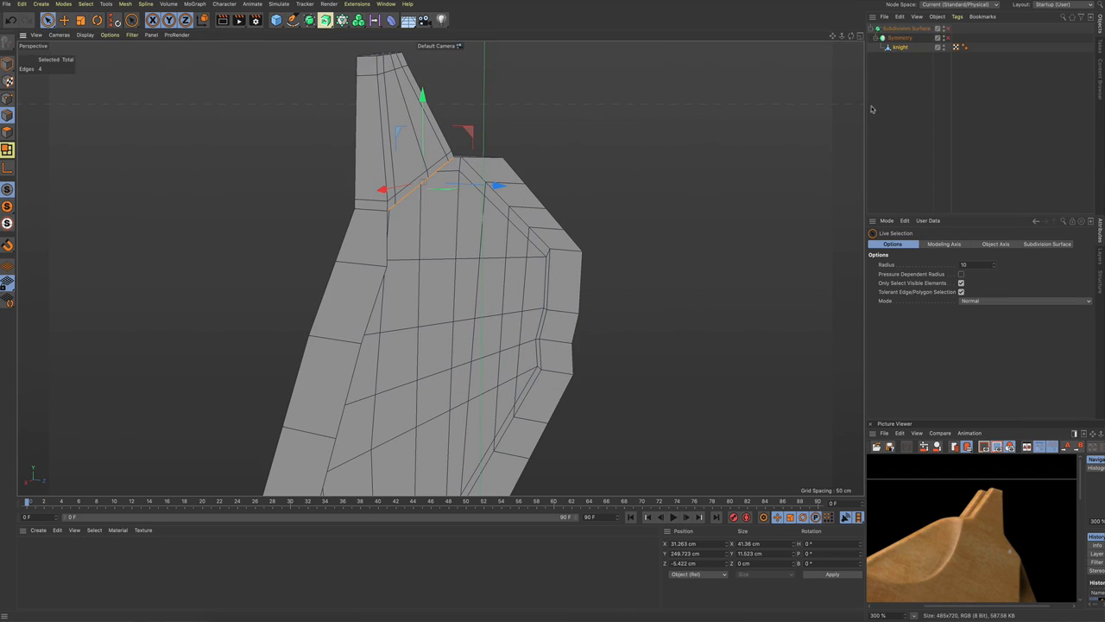
# Step: Turn Symmetry back on, move the selected inner base edges to the centre at Z about 0 cm, and deselect them
pyautogui.click(947, 37)
pyautogui.keyDown('alt'); pyautogui.moveTo(428, 188); pyautogui.dragTo(513, 199); pyautogui.keyUp('alt')
pyautogui.scroll(10, 421, 242)
pyautogui.scroll(-5, 469, 172)
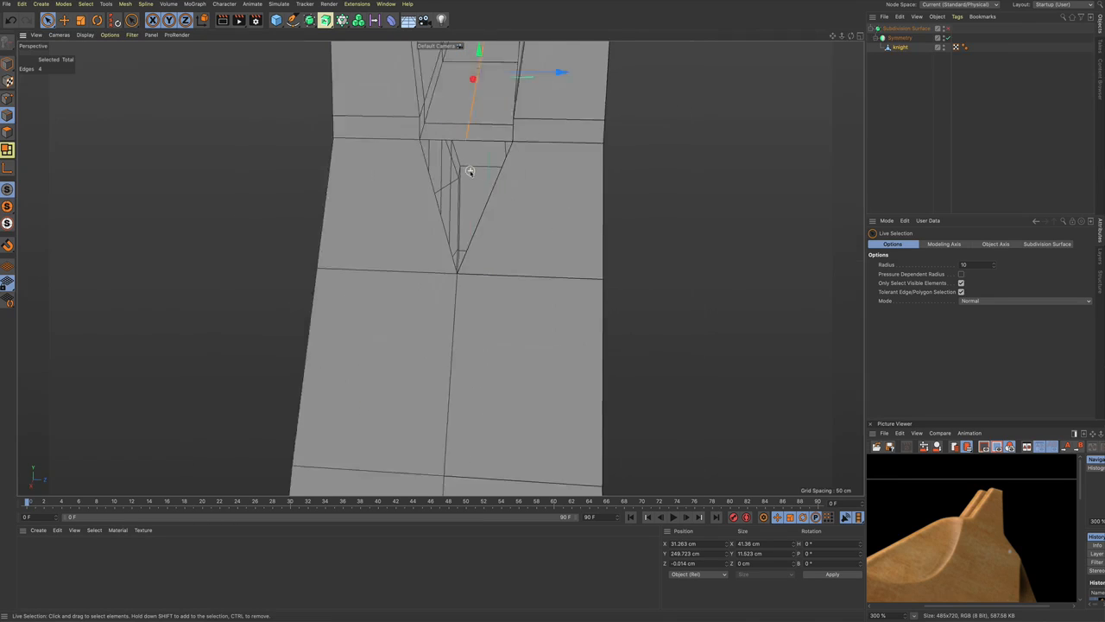
pyautogui.scroll(-2, 469, 170)
pyautogui.keyDown('alt'); pyautogui.moveTo(468, 167); pyautogui.dragTo(440, 370); pyautogui.keyUp('alt')
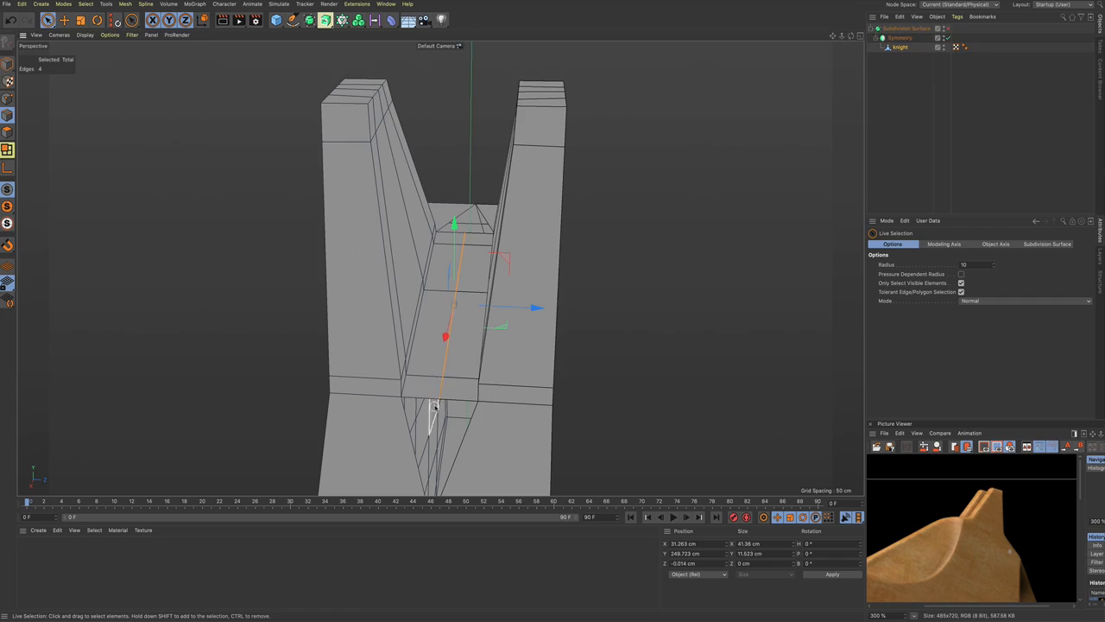
pyautogui.scroll(-6, 470, 338)
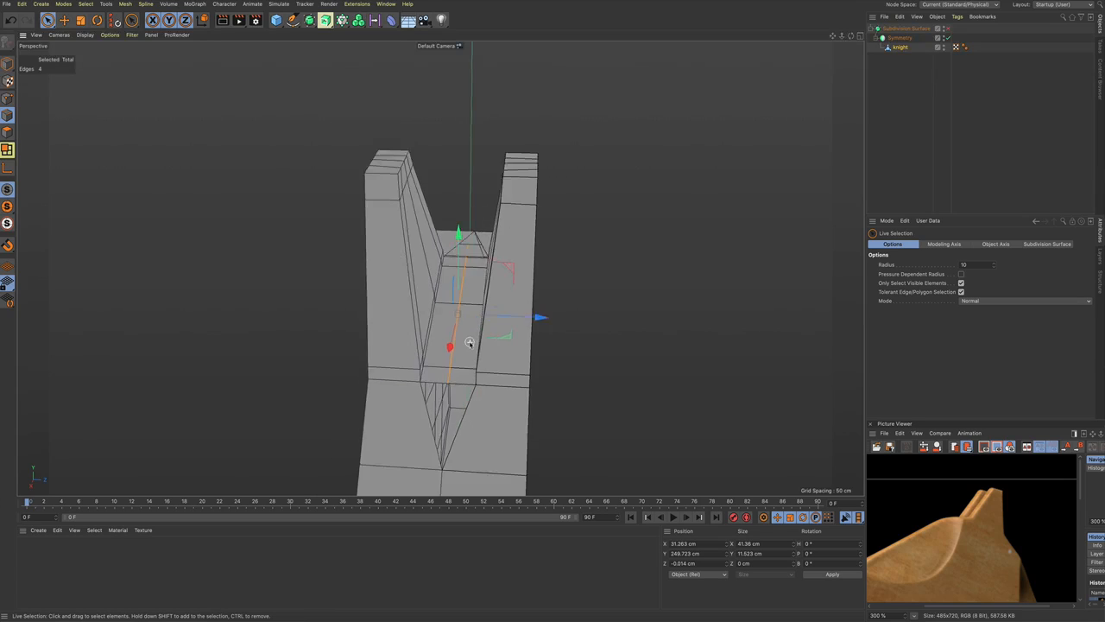
pyautogui.keyDown('alt'); pyautogui.moveTo(466, 410); pyautogui.dragTo(614, 348); pyautogui.keyUp('alt')
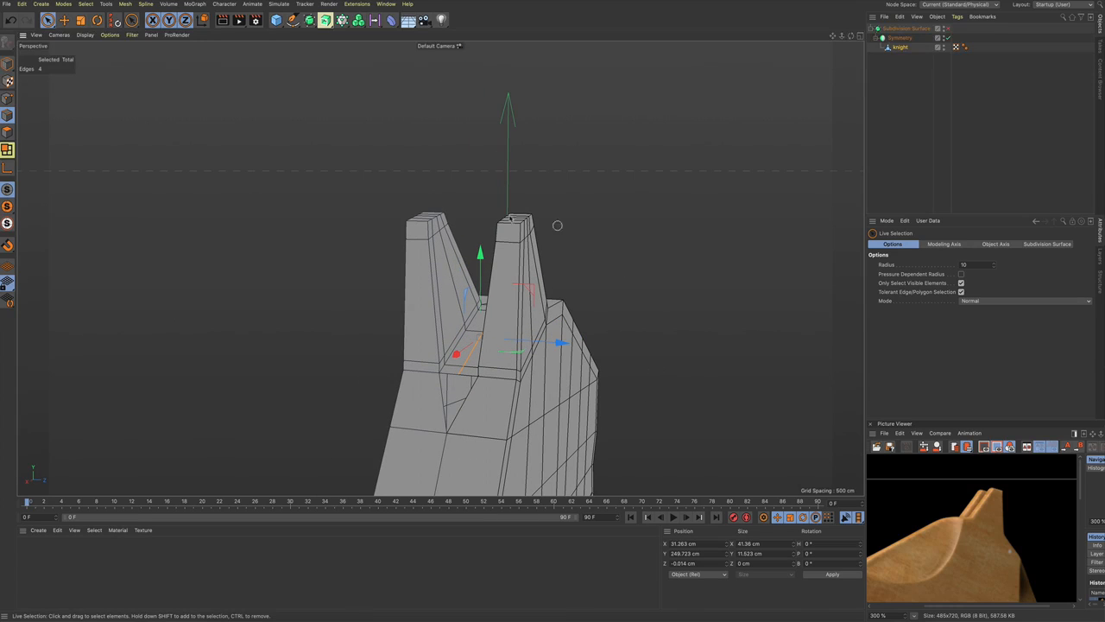
pyautogui.scroll(-2, 622, 316)
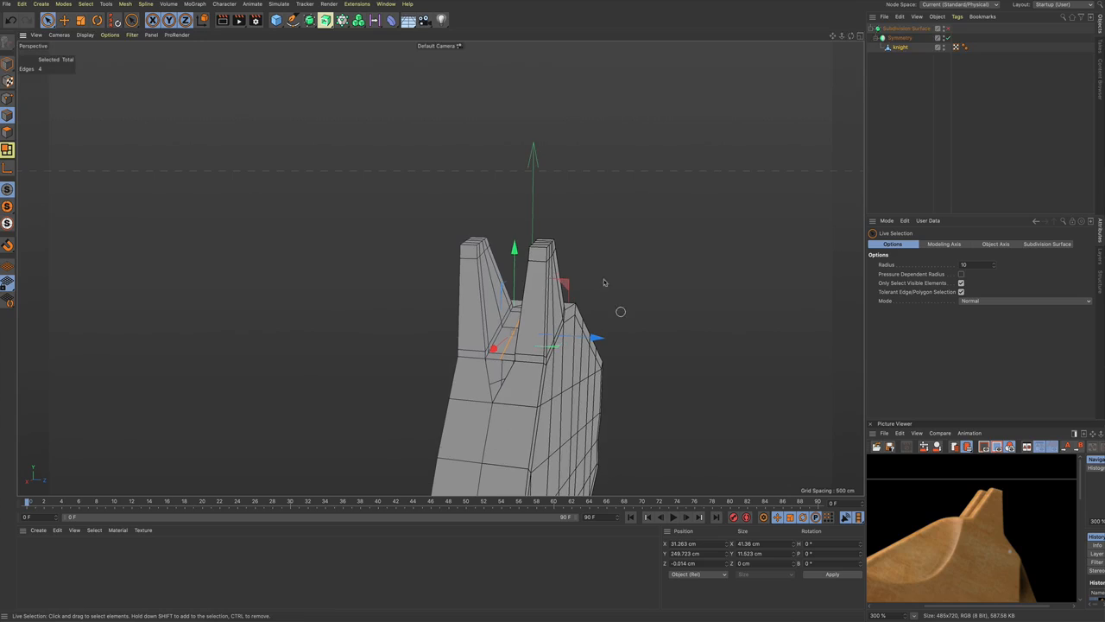
pyautogui.keyDown('alt'); pyautogui.moveTo(581, 311); pyautogui.dragTo(590, 297); pyautogui.keyUp('alt')
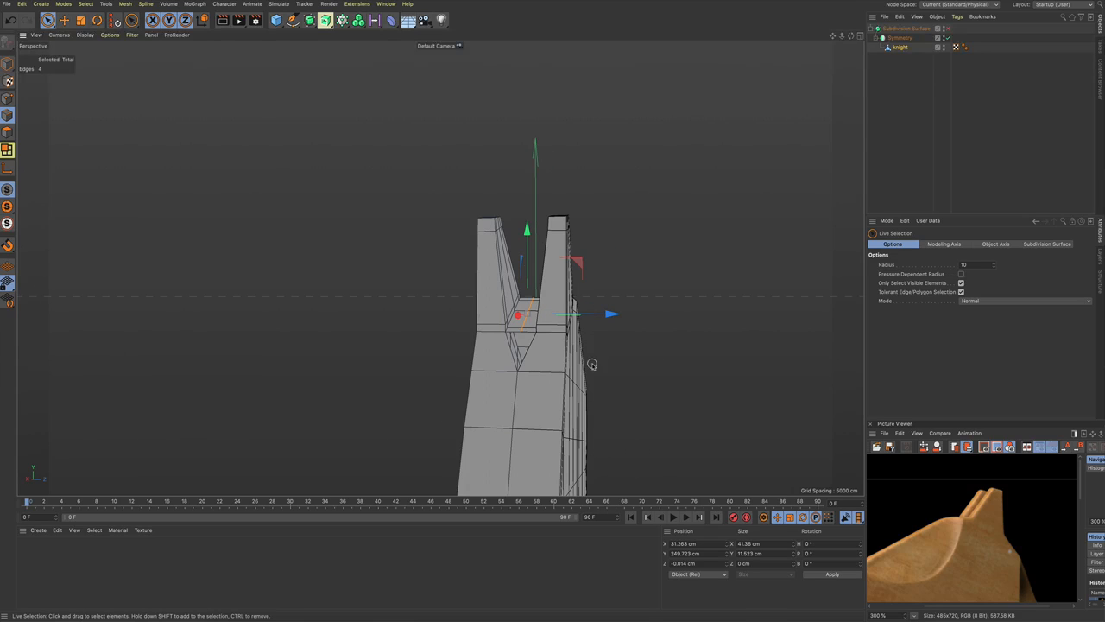
pyautogui.click(622, 366)
# Step: Examine the area between the ears and the whole knight mesh from the back and the side
pyautogui.scroll(10, 518, 350)
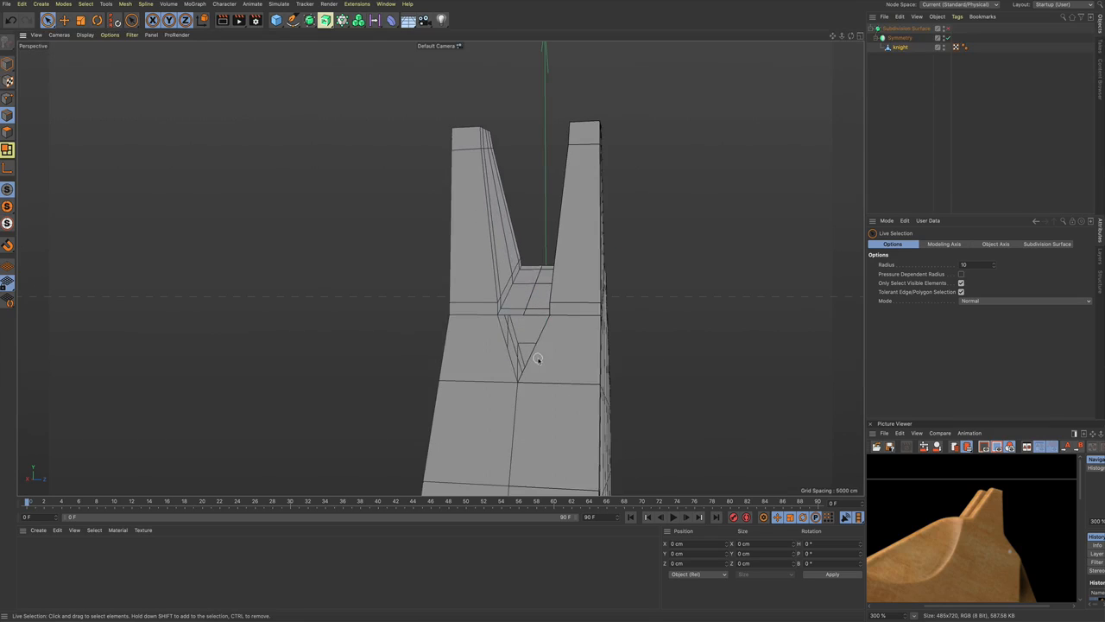
pyautogui.keyDown('alt'); pyautogui.moveTo(490, 381); pyautogui.dragTo(577, 369); pyautogui.keyUp('alt')
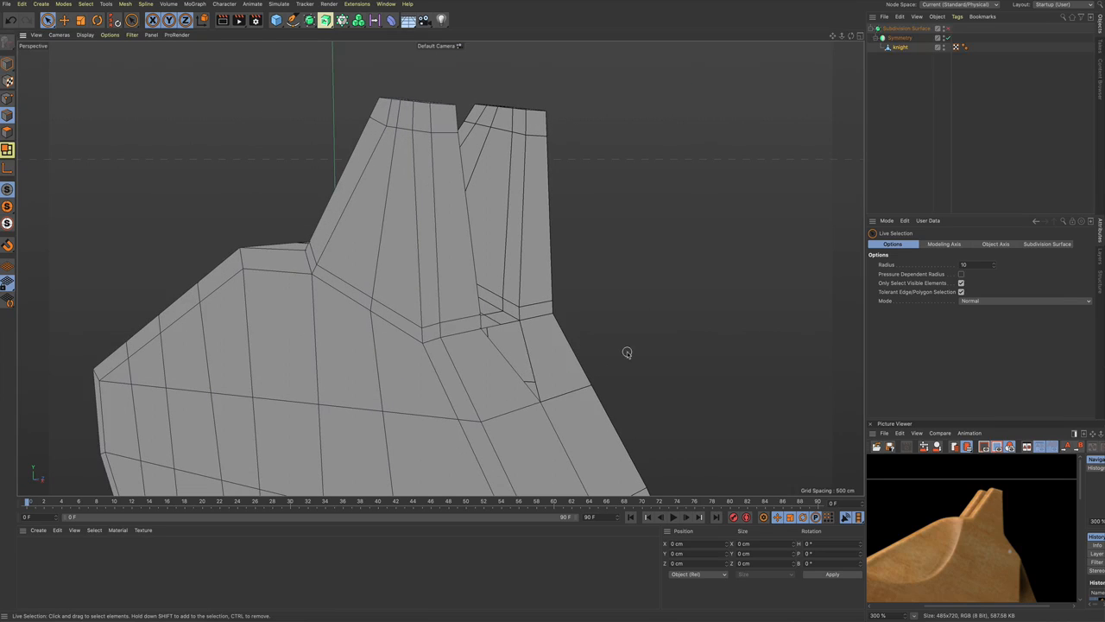
pyautogui.scroll(-3, 627, 352)
pyautogui.keyDown('alt'); pyautogui.moveTo(676, 348); pyautogui.dragTo(644, 370); pyautogui.keyUp('alt')
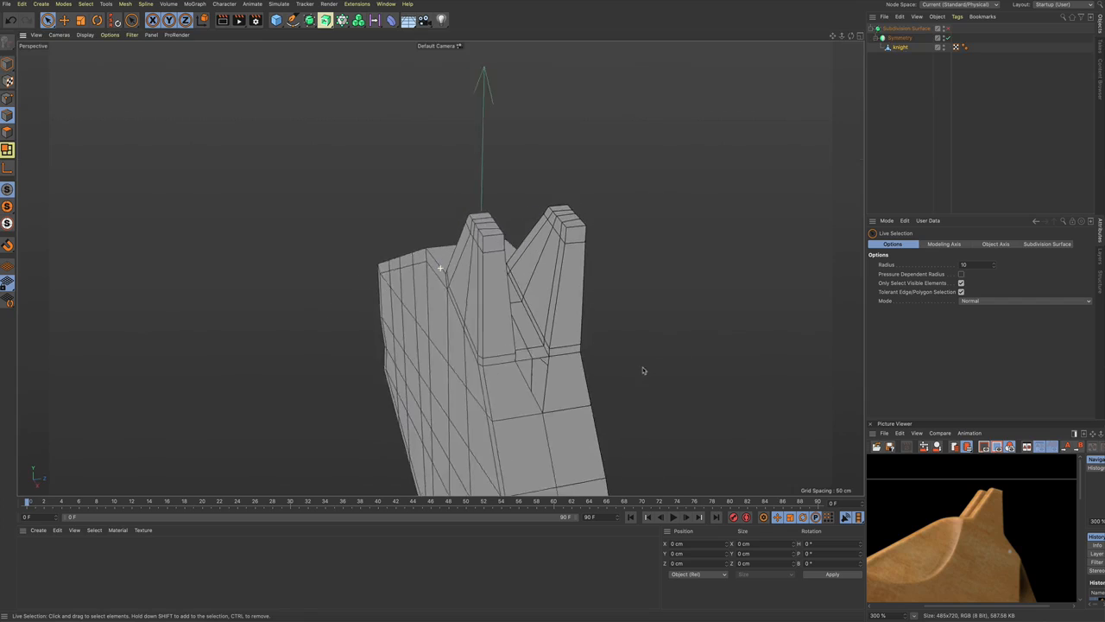
pyautogui.scroll(-3, 644, 370)
pyautogui.keyDown('alt'); pyautogui.moveTo(445, 363); pyautogui.dragTo(518, 343); pyautogui.keyUp('alt')
pyautogui.scroll(-4, 430, 348)
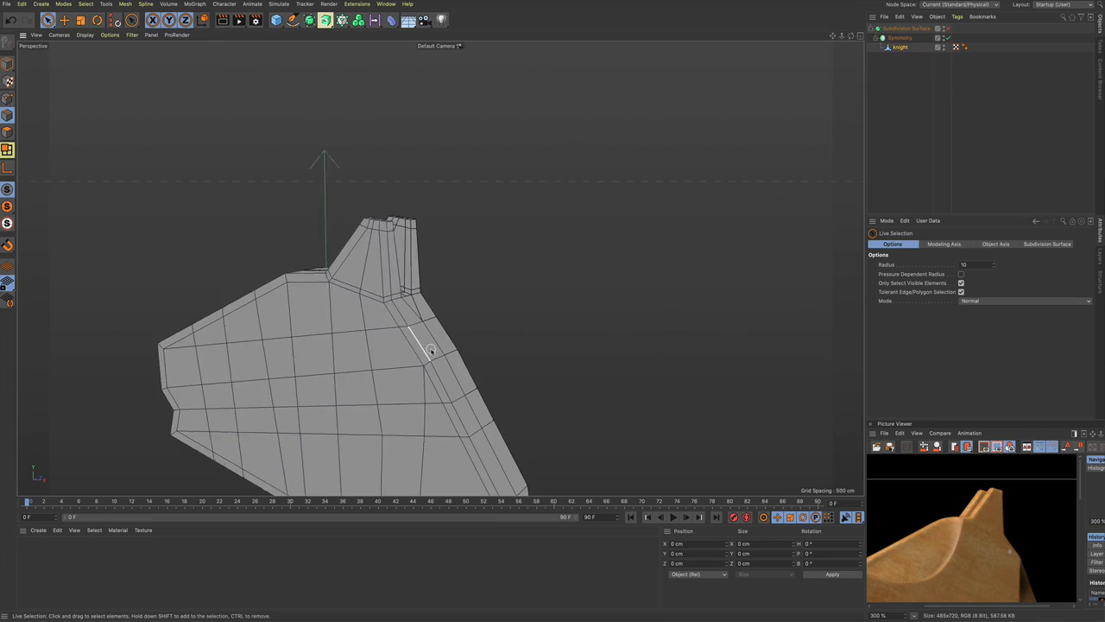
pyautogui.keyDown('alt'); pyautogui.moveTo(420, 355); pyautogui.dragTo(483, 325, button='middle'); pyautogui.keyUp('alt')
pyautogui.keyDown('alt'); pyautogui.moveTo(462, 333); pyautogui.dragTo(471, 367); pyautogui.keyUp('alt')
pyautogui.keyDown('alt'); pyautogui.moveTo(518, 344); pyautogui.dragTo(550, 322); pyautogui.keyUp('alt')
pyautogui.scroll(-4, 550, 322)
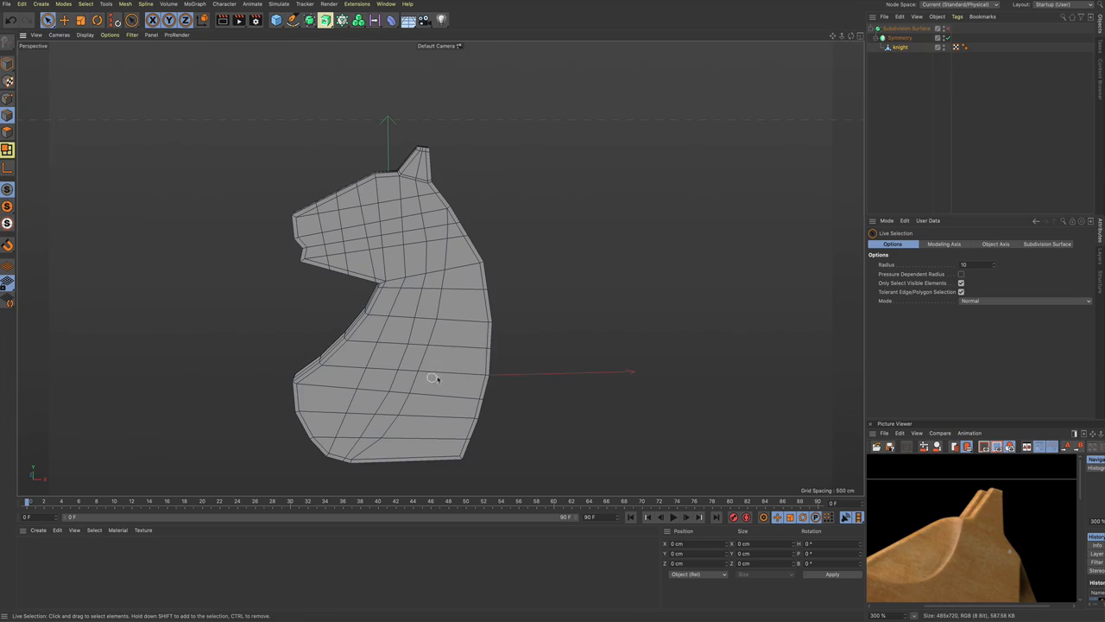
pyautogui.keyDown('alt'); pyautogui.moveTo(486, 330); pyautogui.dragTo(439, 370); pyautogui.keyUp('alt')
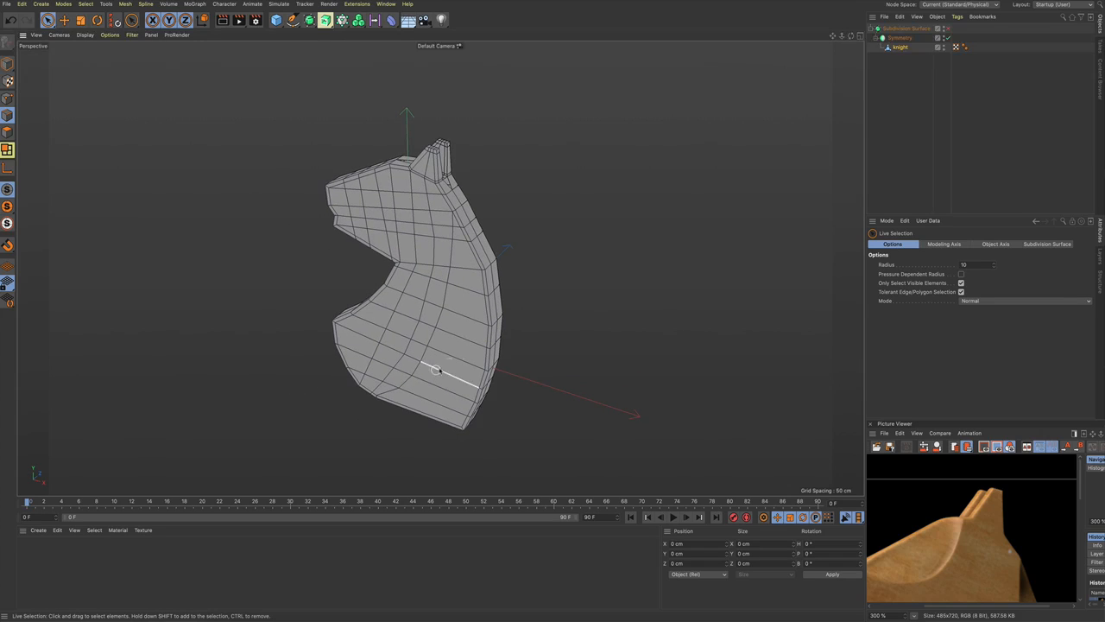
# Step: Show the front reference view beside the perspective view and zoom the rendered picture out to 125 %
pyautogui.click(859, 35)
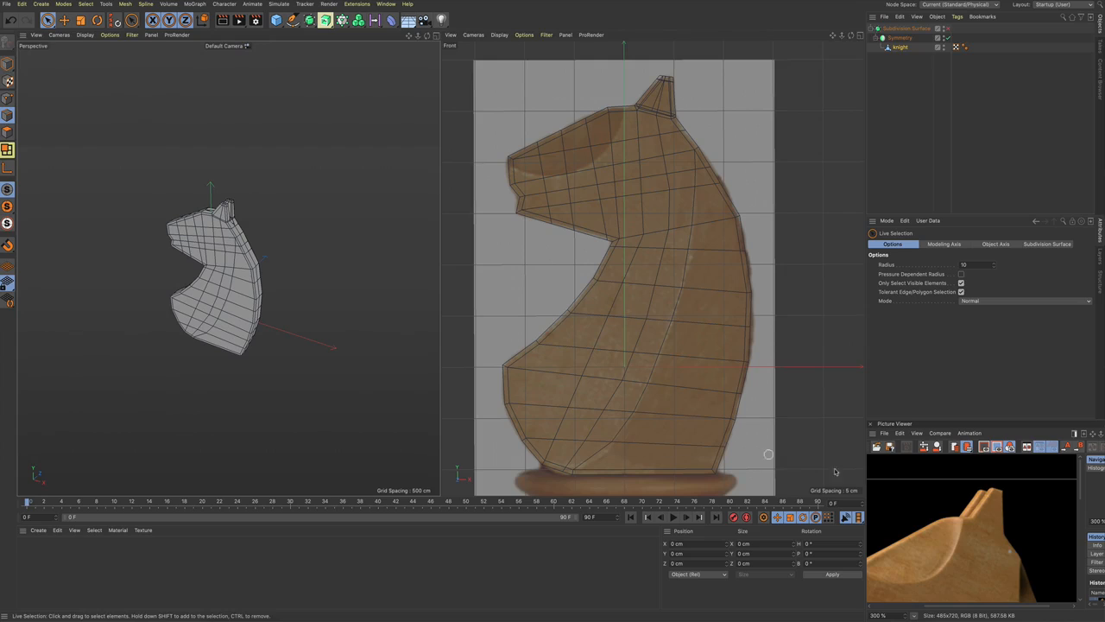
pyautogui.scroll(-5, 985, 552)
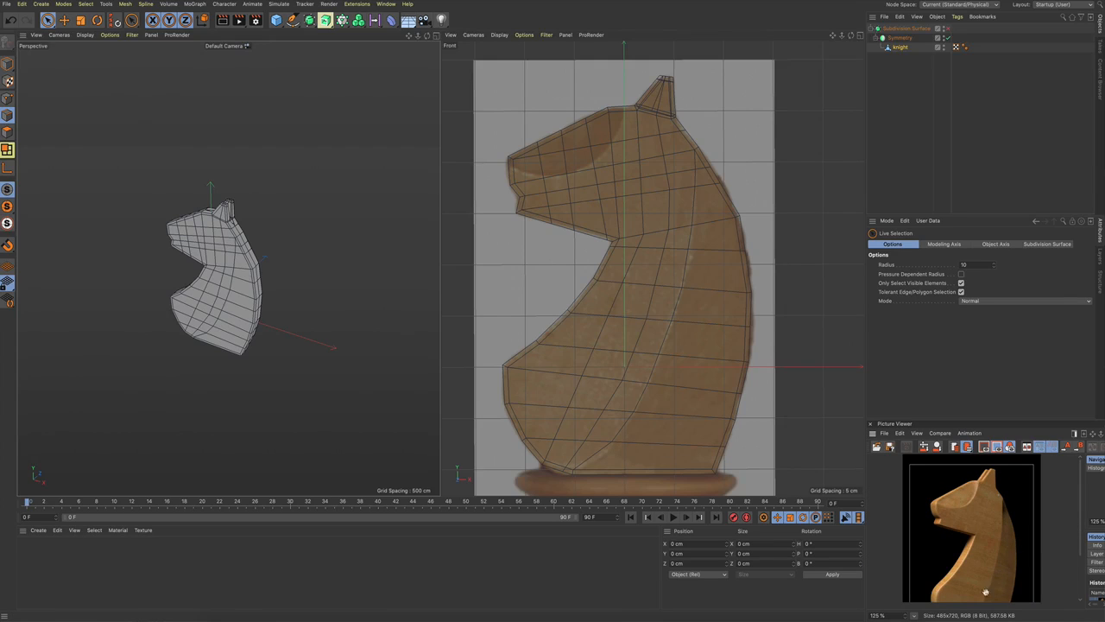
pyautogui.scroll(3, 234, 276)
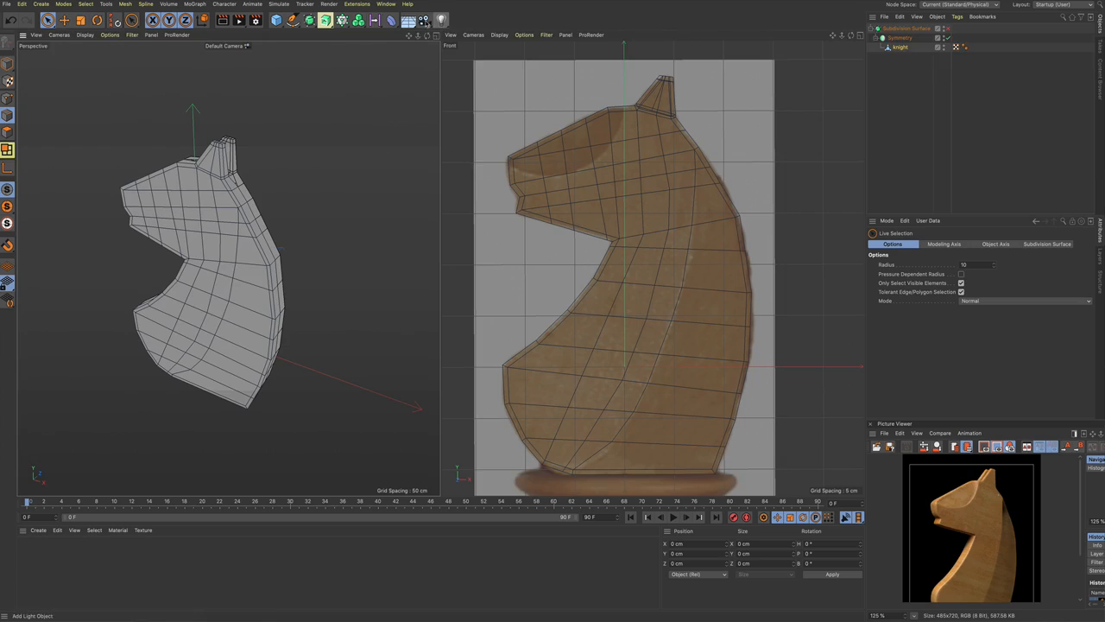
# Step: Open the knight example.c4d scene, study its finished mesh from different angles, and return to the Untitled 7 scene
pyautogui.click(385, 4)
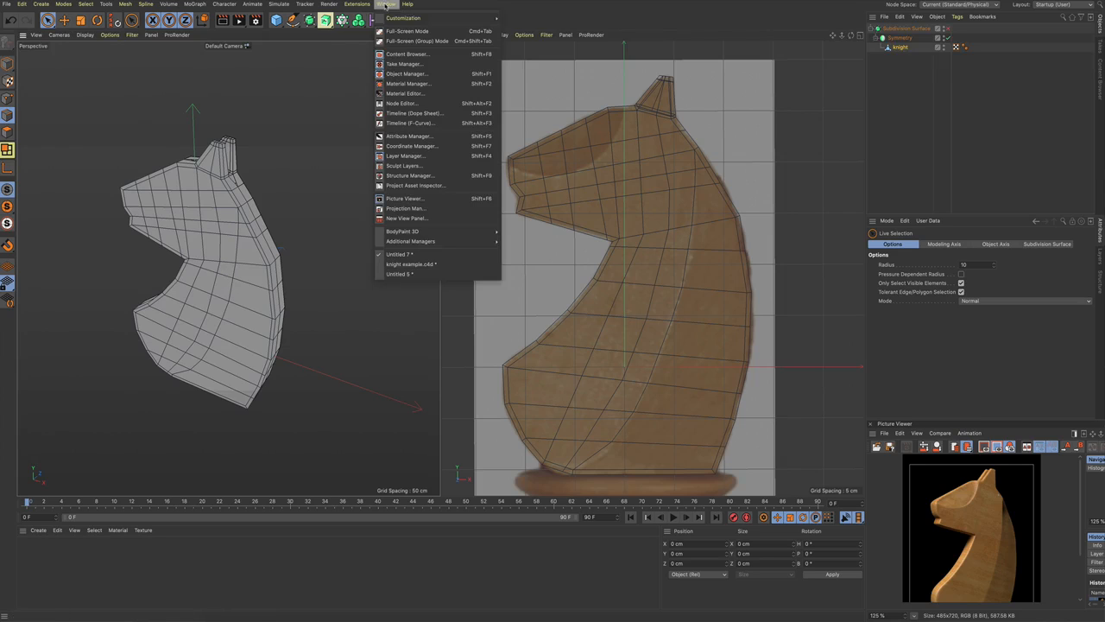
pyautogui.click(424, 265)
pyautogui.keyDown('alt'); pyautogui.moveTo(427, 310); pyautogui.dragTo(278, 271); pyautogui.keyUp('alt')
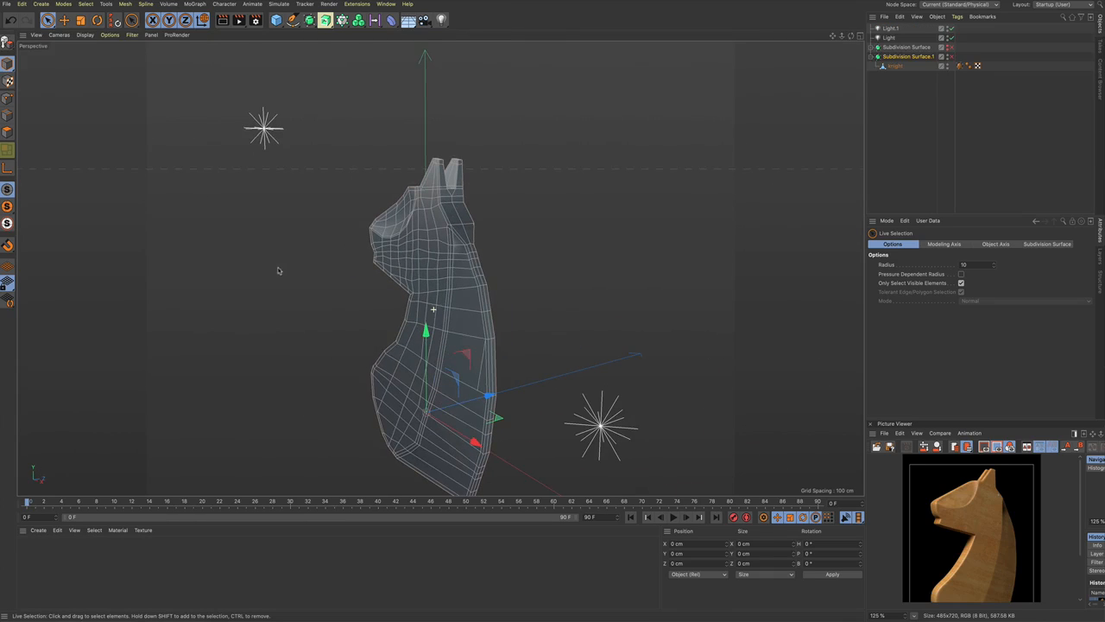
pyautogui.keyDown('alt'); pyautogui.moveTo(504, 339); pyautogui.dragTo(582, 340); pyautogui.keyUp('alt')
pyautogui.click(387, 3)
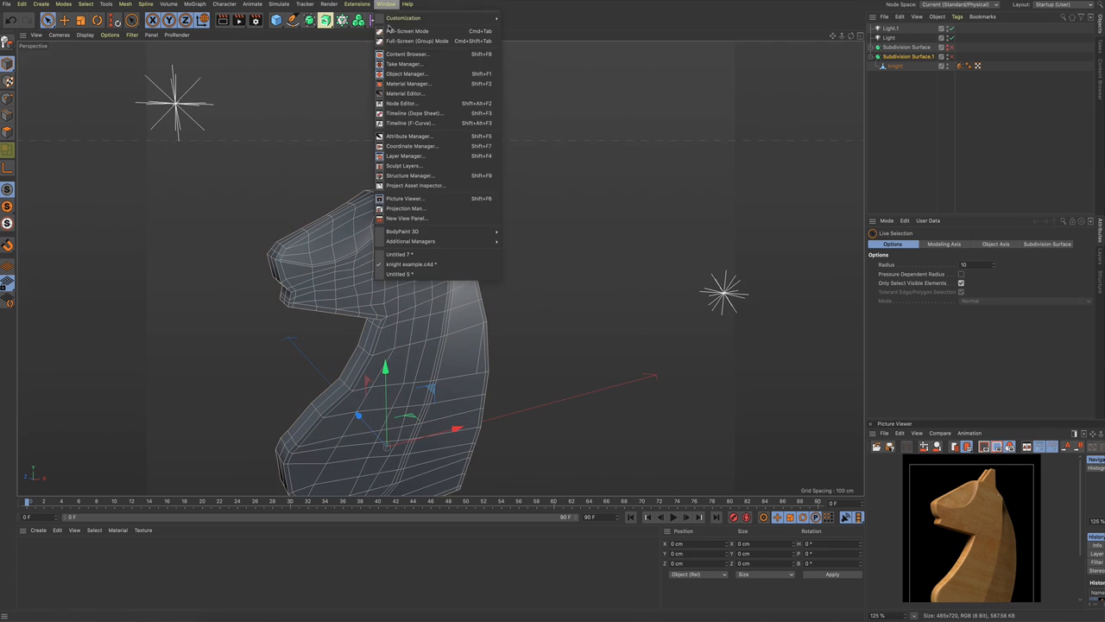
pyautogui.click(415, 253)
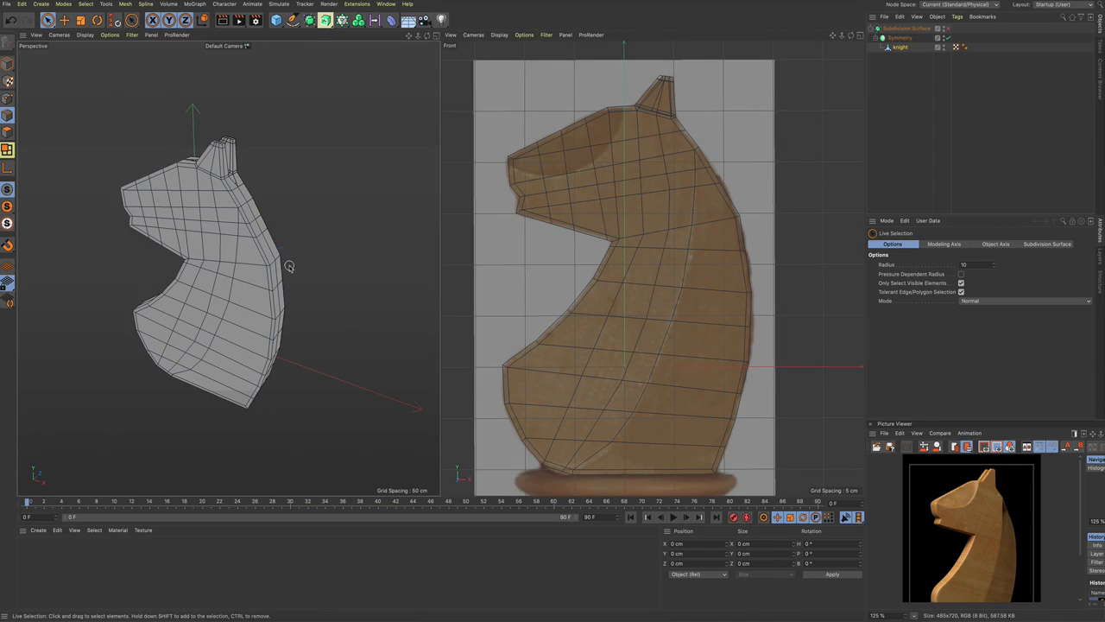
# Step: Try a line cut from the inner corner vertex at the neck's rear bottom corner across the underside to the centre edge
pyautogui.keyDown('alt'); pyautogui.moveTo(295, 268); pyautogui.dragTo(339, 261); pyautogui.keyUp('alt')
pyautogui.scroll(5, 292, 365)
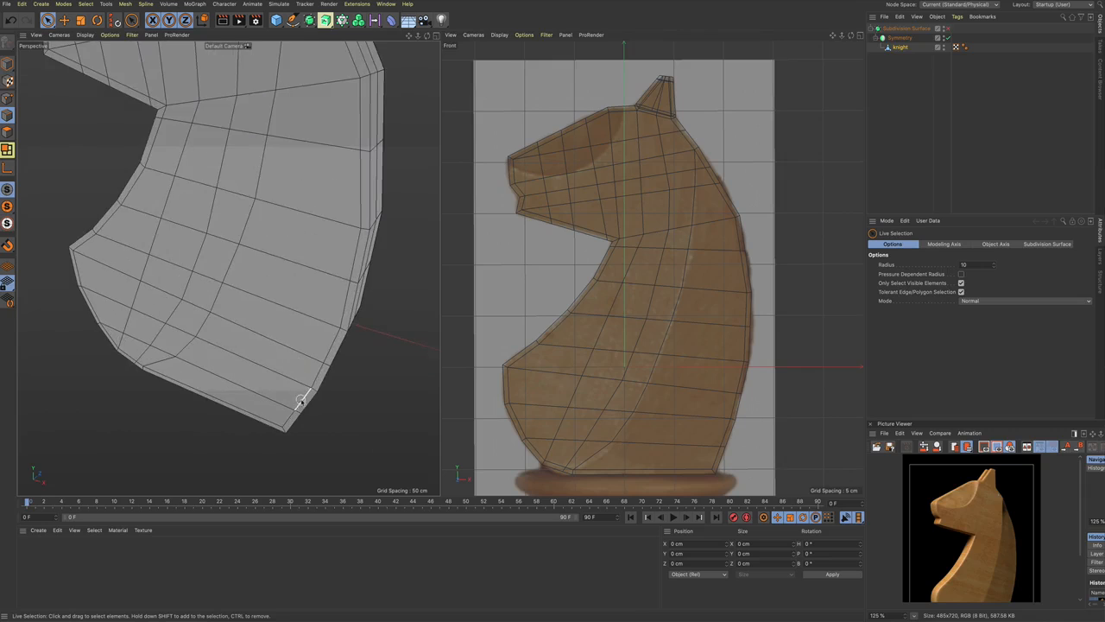
pyautogui.scroll(-3, 300, 402)
pyautogui.keyDown('alt'); pyautogui.moveTo(298, 436); pyautogui.dragTo(327, 400); pyautogui.keyUp('alt')
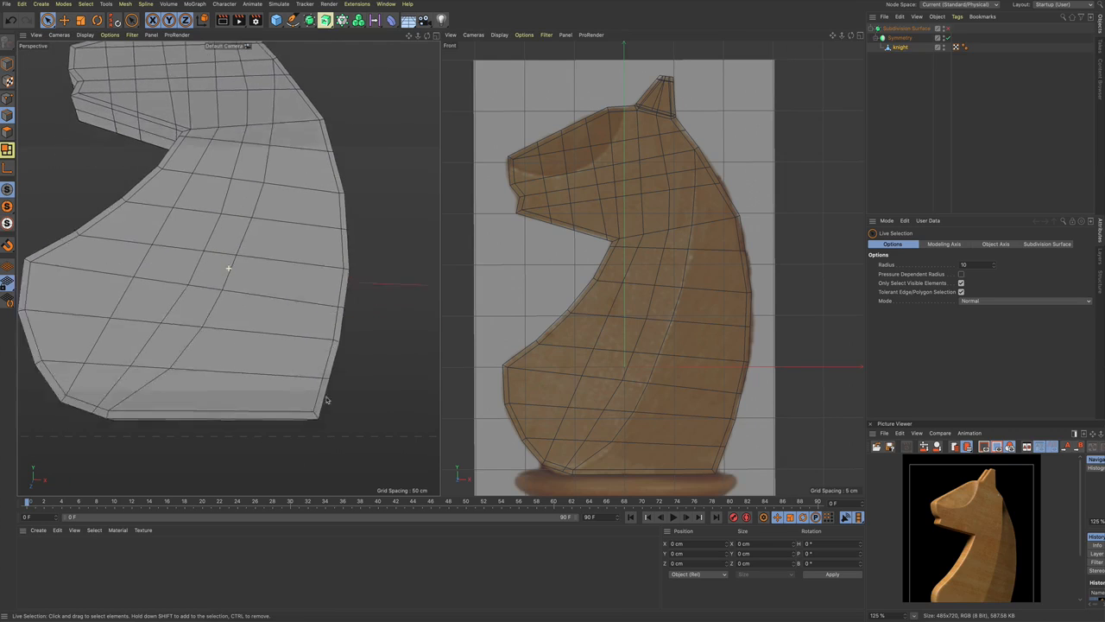
pyautogui.keyDown('alt'); pyautogui.moveTo(326, 400); pyautogui.dragTo(357, 335, button='middle'); pyautogui.keyUp('alt')
pyautogui.scroll(5, 357, 331)
pyautogui.keyDown('alt'); pyautogui.moveTo(357, 358); pyautogui.dragTo(349, 390); pyautogui.keyUp('alt')
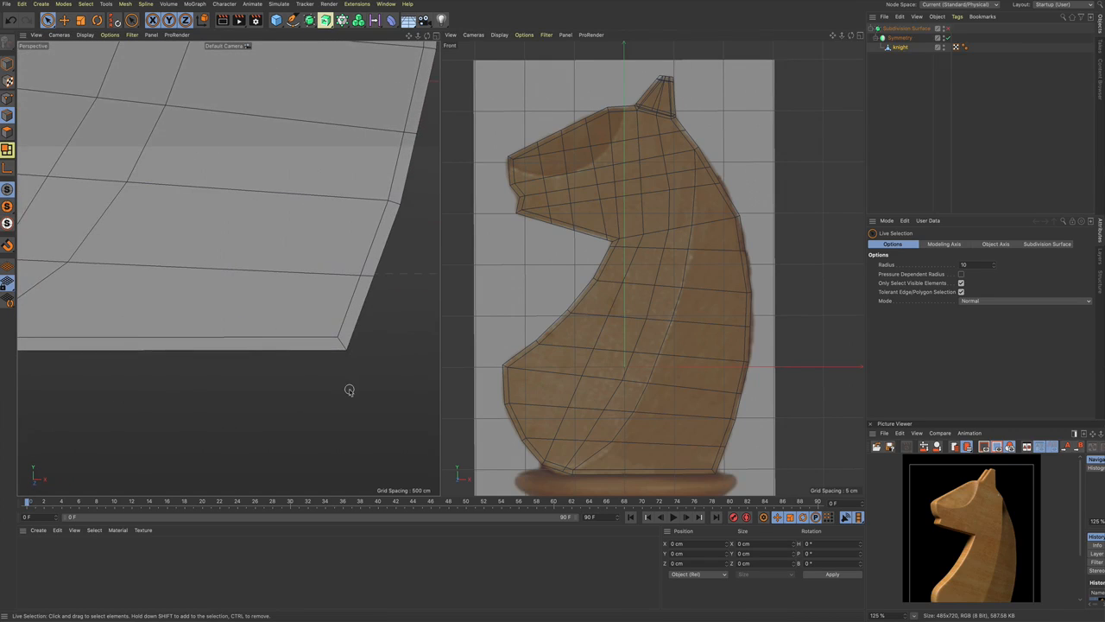
pyautogui.press('k')
pyautogui.press('k')
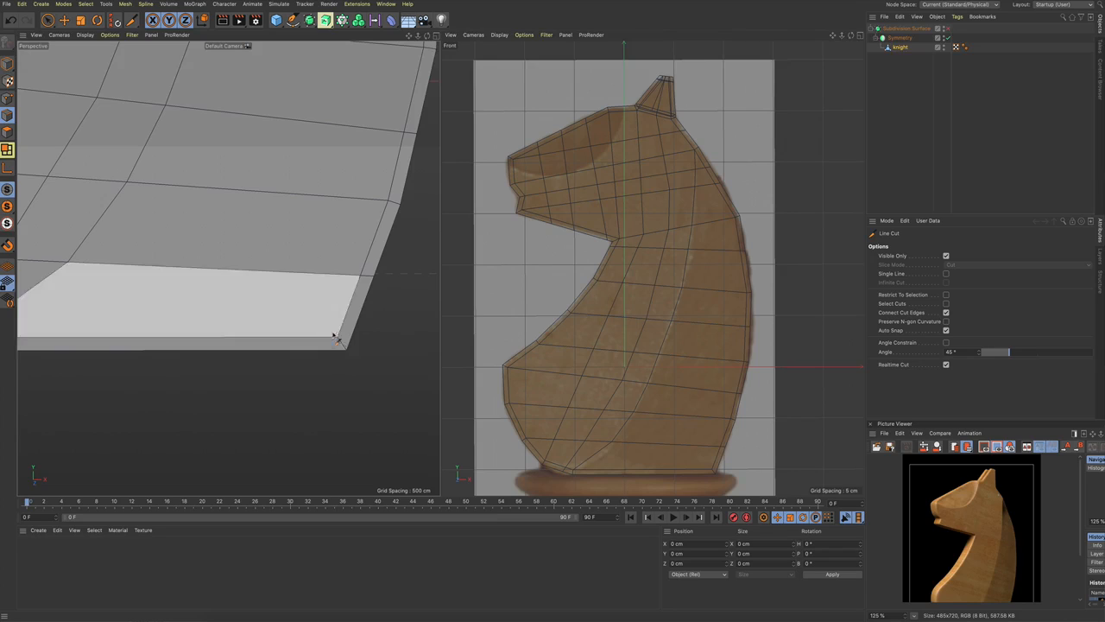
pyautogui.click(336, 339)
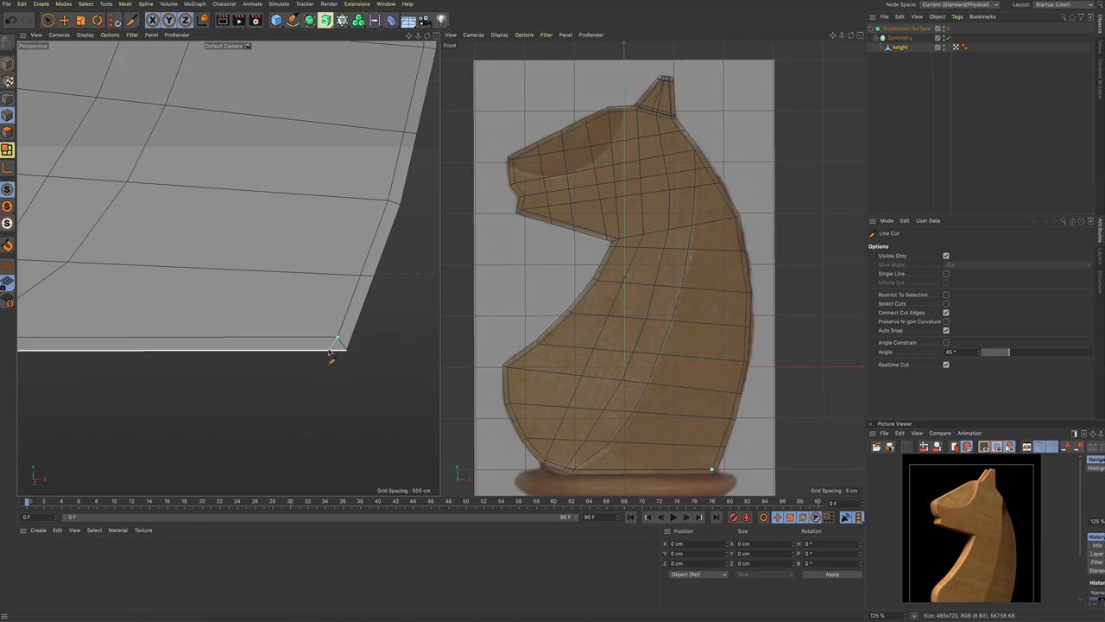
pyautogui.keyDown('alt'); pyautogui.moveTo(326, 367); pyautogui.dragTo(342, 270); pyautogui.keyUp('alt')
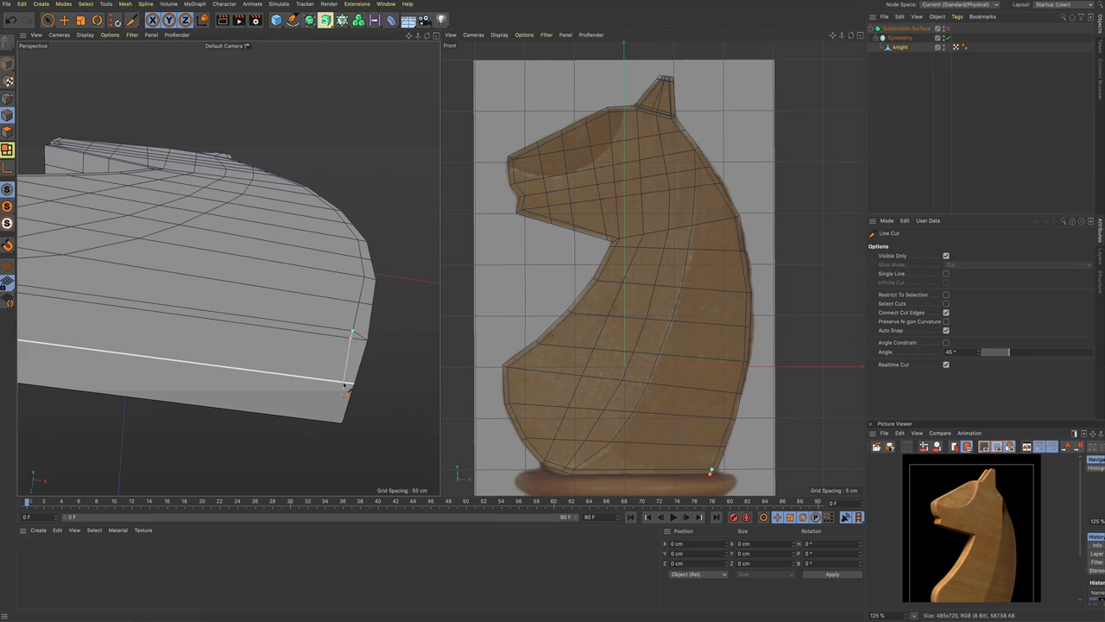
pyautogui.click(341, 384)
pyautogui.press('space')
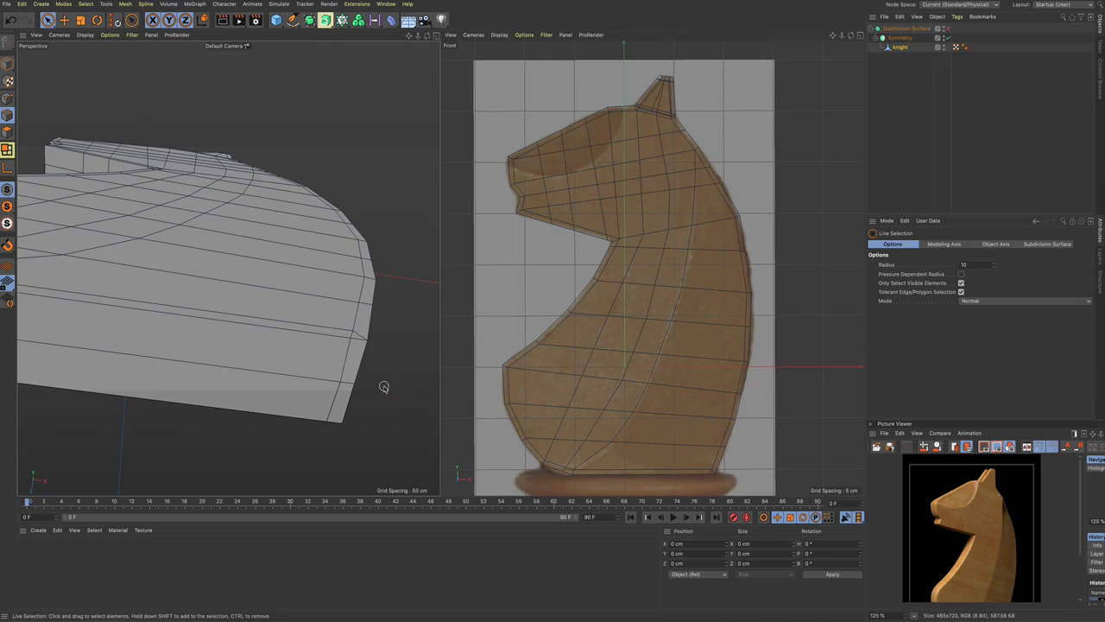
# Step: Try a line cut from the same corner vertex across the rear side and remove the diagonal corner edge
pyautogui.moveTo(367, 345)
pyautogui.keyDown('alt'); pyautogui.mouseDown()
pyautogui.moveTo(334, 379)
pyautogui.moveTo(369, 348)
pyautogui.mouseUp(); pyautogui.keyUp('alt')
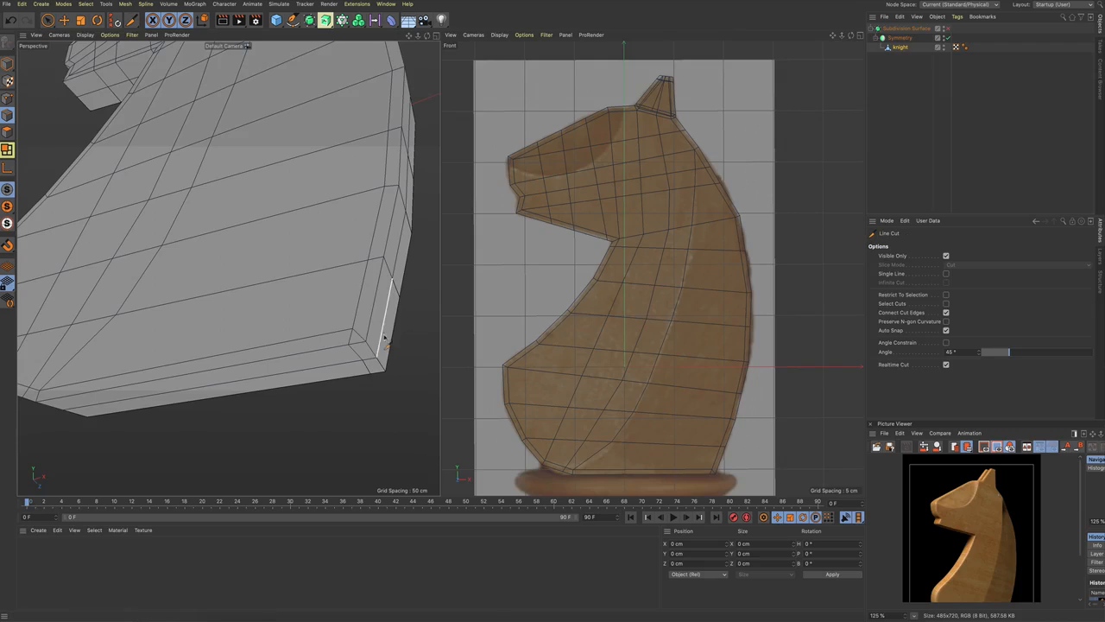
pyautogui.press('space')
pyautogui.click(353, 331)
pyautogui.press('space')
pyautogui.keyDown('alt'); pyautogui.moveTo(376, 372); pyautogui.dragTo(394, 382); pyautogui.keyUp('alt')
pyautogui.moveTo(393, 381)
pyautogui.keyDown('alt'); pyautogui.mouseDown(button='right')
pyautogui.moveTo(412, 385)
pyautogui.moveTo(390, 386)
pyautogui.mouseUp(button='right'); pyautogui.keyUp('alt')
pyautogui.click(382, 352)
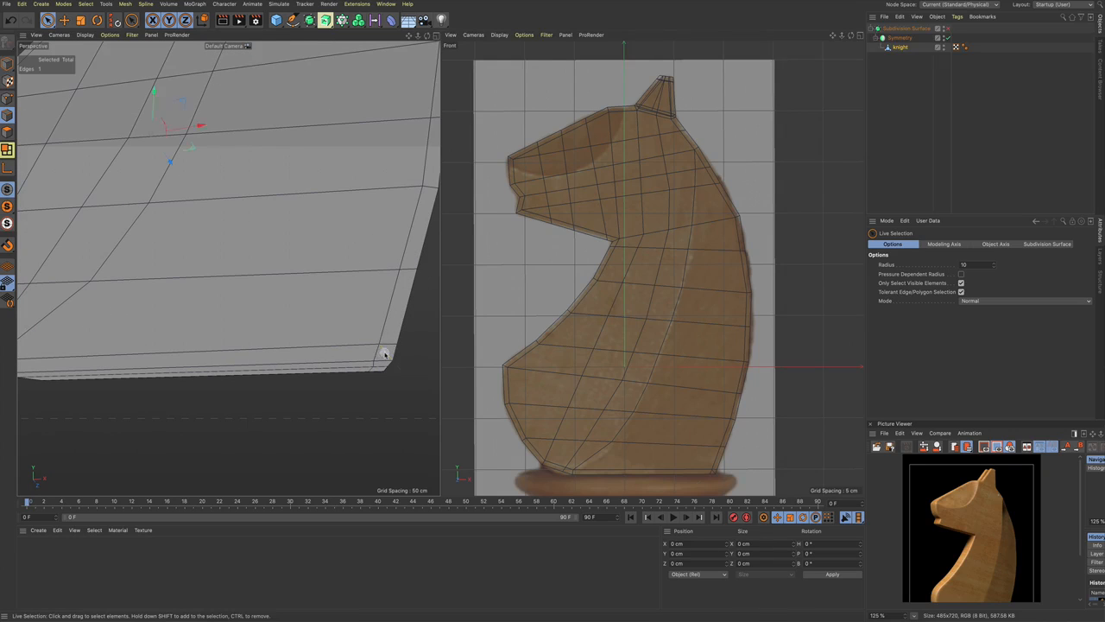
pyautogui.rightClick(422, 317)
pyautogui.click(467, 537)
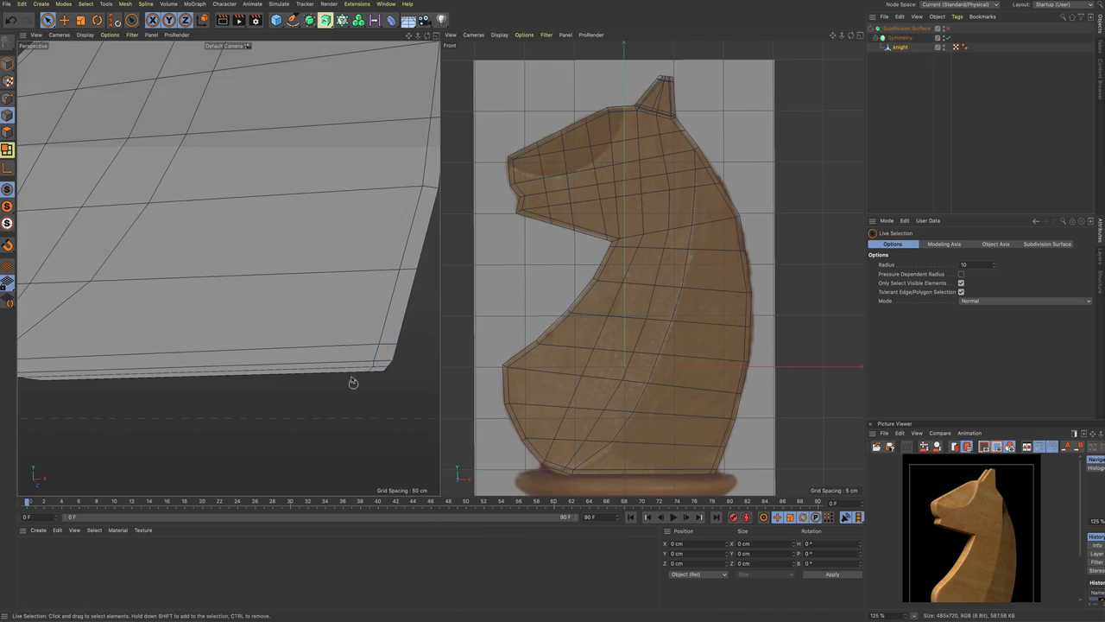
# Step: Compare the knight's rear bottom corner with subdivision smoothing on and off against the front reference, leaving smoothing off
pyautogui.scroll(-10, 350, 376)
pyautogui.moveTo(279, 330)
pyautogui.keyDown('alt'); pyautogui.mouseDown(button='middle')
pyautogui.moveTo(312, 336)
pyautogui.moveTo(272, 335)
pyautogui.mouseUp(button='middle'); pyautogui.keyUp('alt')
pyautogui.scroll(10, 294, 340)
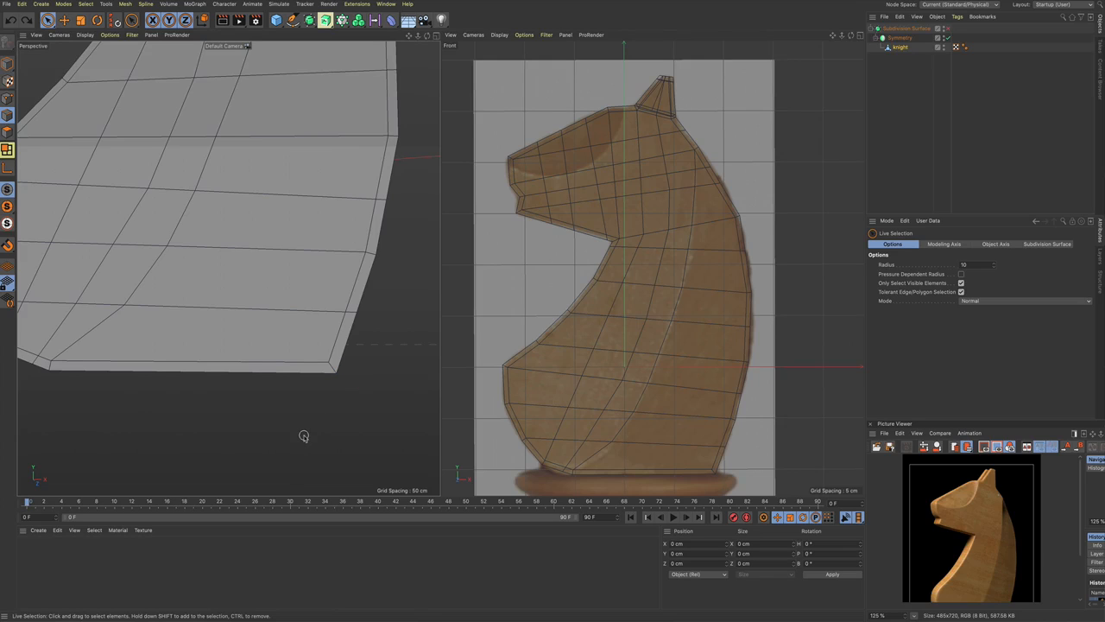
pyautogui.keyDown('alt'); pyautogui.moveTo(326, 427); pyautogui.dragTo(349, 417); pyautogui.keyUp('alt')
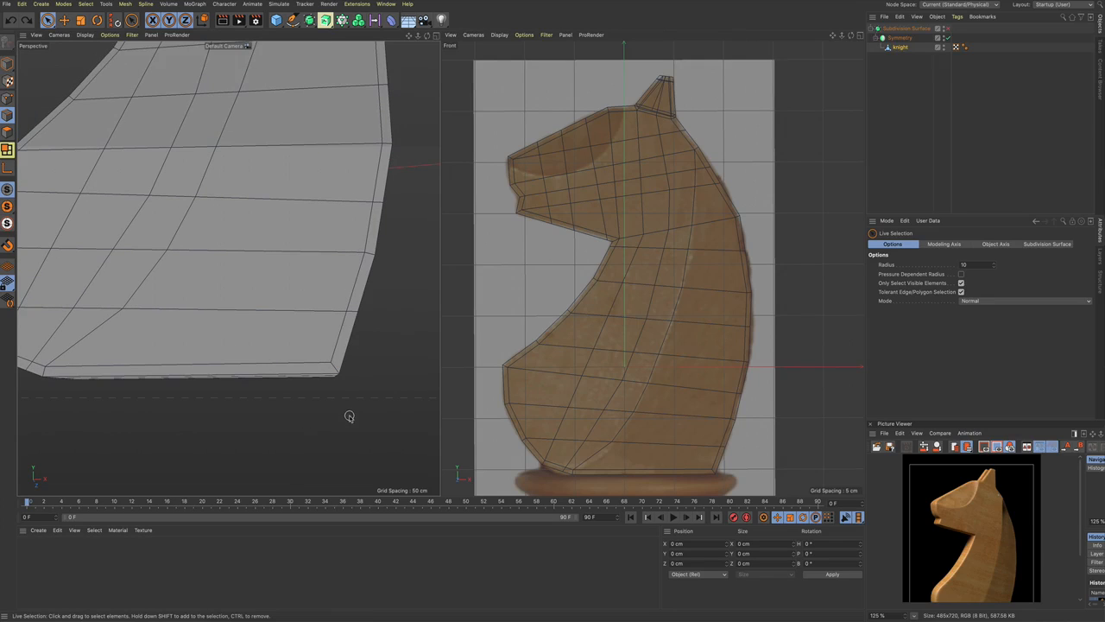
pyautogui.press('q')
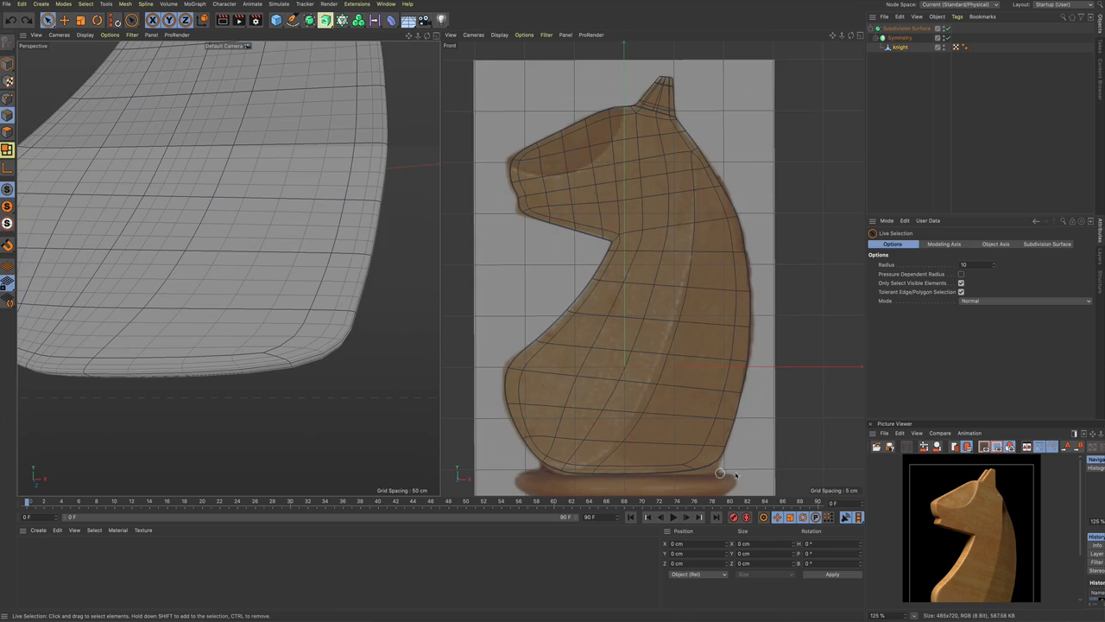
pyautogui.press('q')
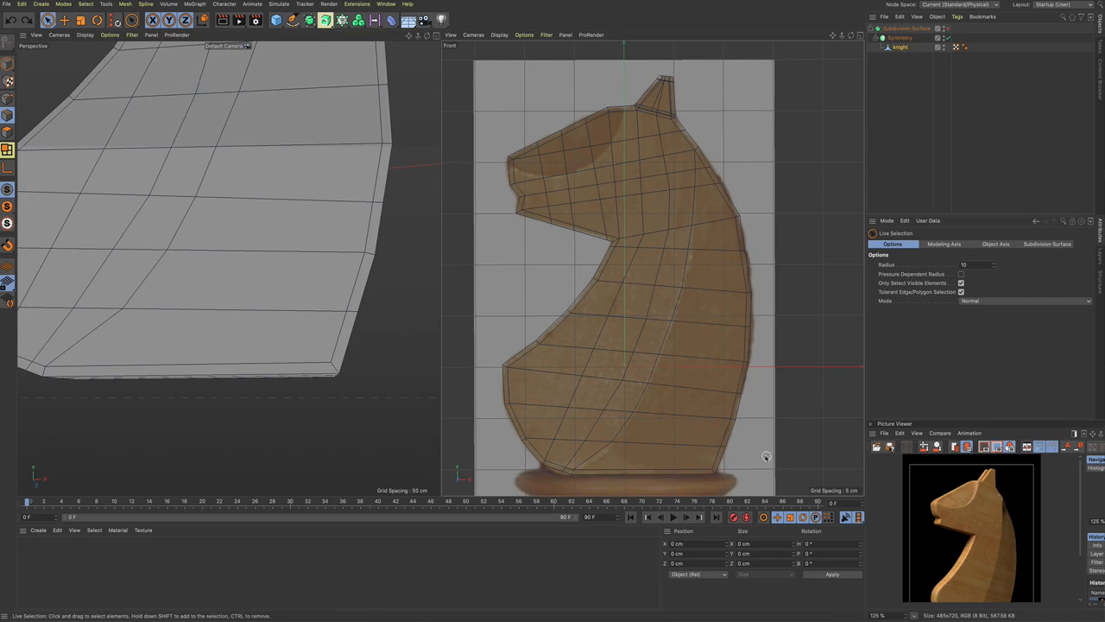
pyautogui.press('q')
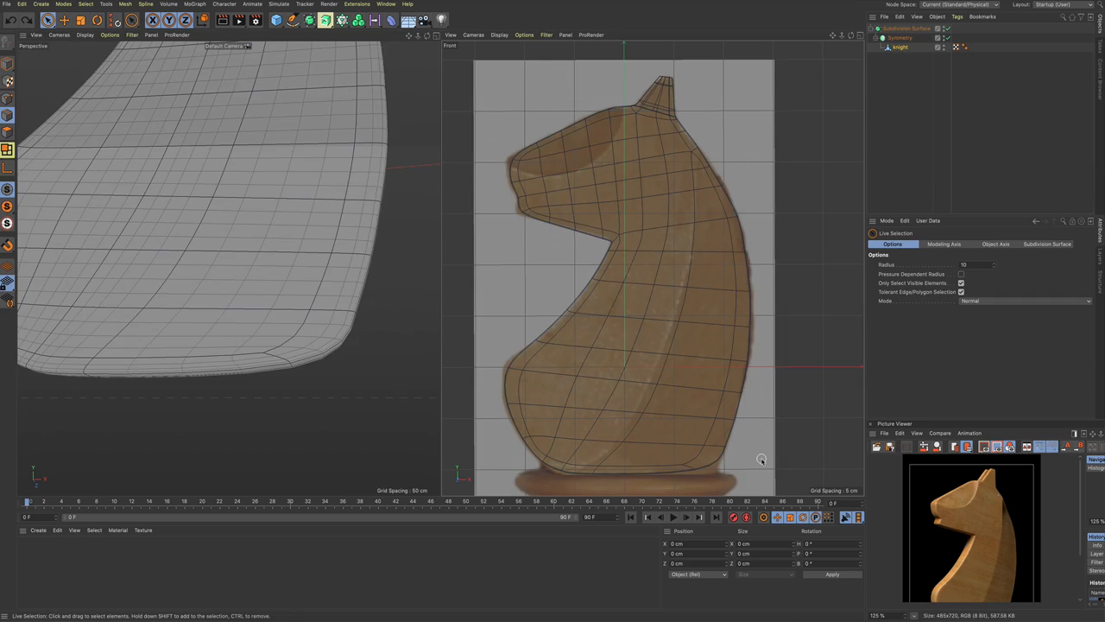
pyautogui.press('q')
# Step: Line-cut from the inner vertex at the rear bottom corner across the underside to the centre edge
pyautogui.press('k')
pyautogui.press('k')
pyautogui.click(333, 367)
pyautogui.scroll(5, 321, 388)
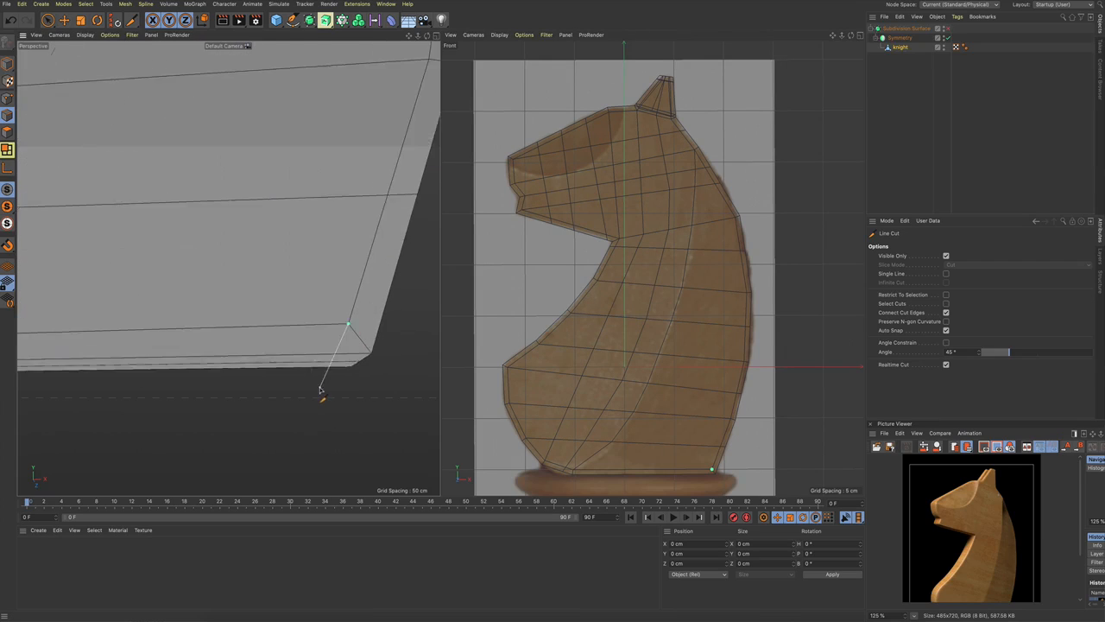
pyautogui.keyDown('alt'); pyautogui.moveTo(321, 390); pyautogui.dragTo(343, 350); pyautogui.keyUp('alt')
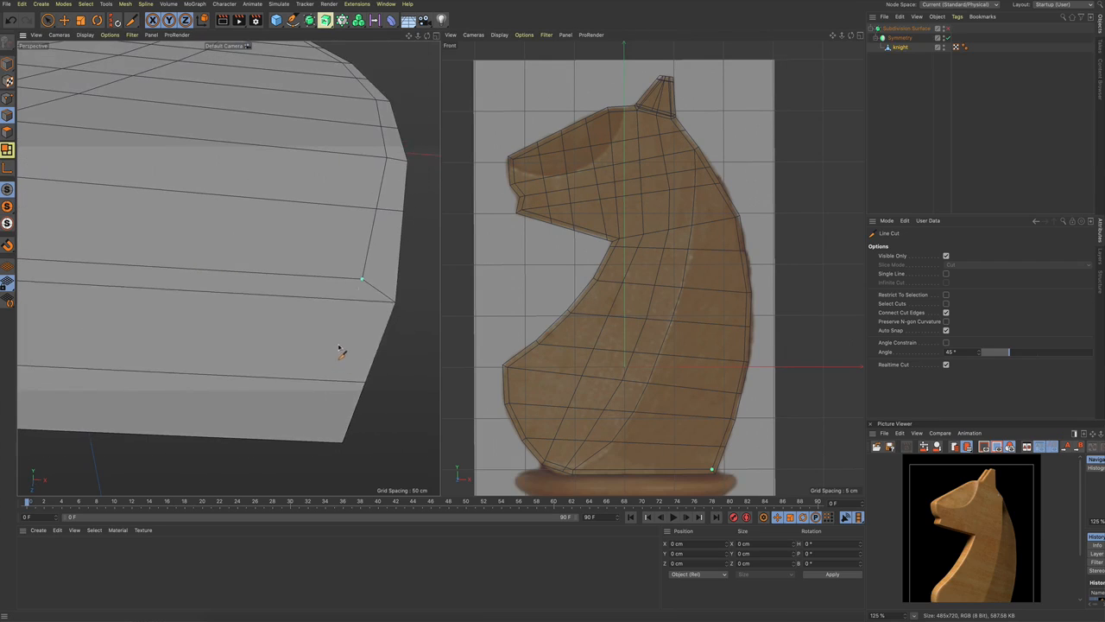
pyautogui.click(360, 300)
pyautogui.click(340, 381)
pyautogui.press('space')
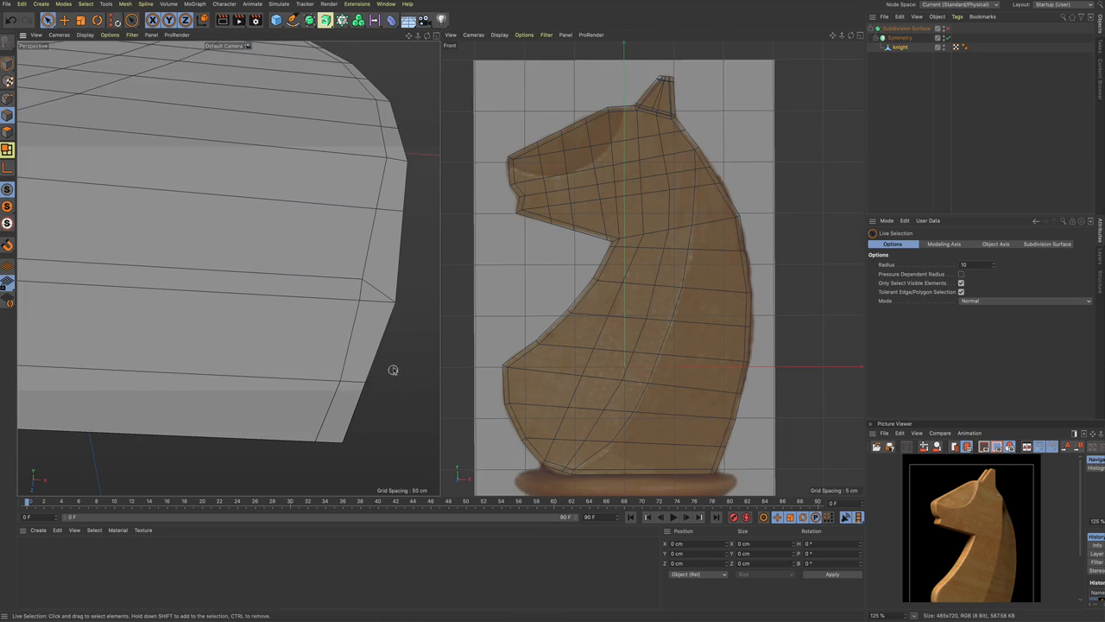
# Step: Line-cut from the same corner vertex across the rear side strips to the centre edge
pyautogui.keyDown('alt'); pyautogui.moveTo(371, 375); pyautogui.dragTo(319, 428); pyautogui.keyUp('alt')
pyautogui.press('space')
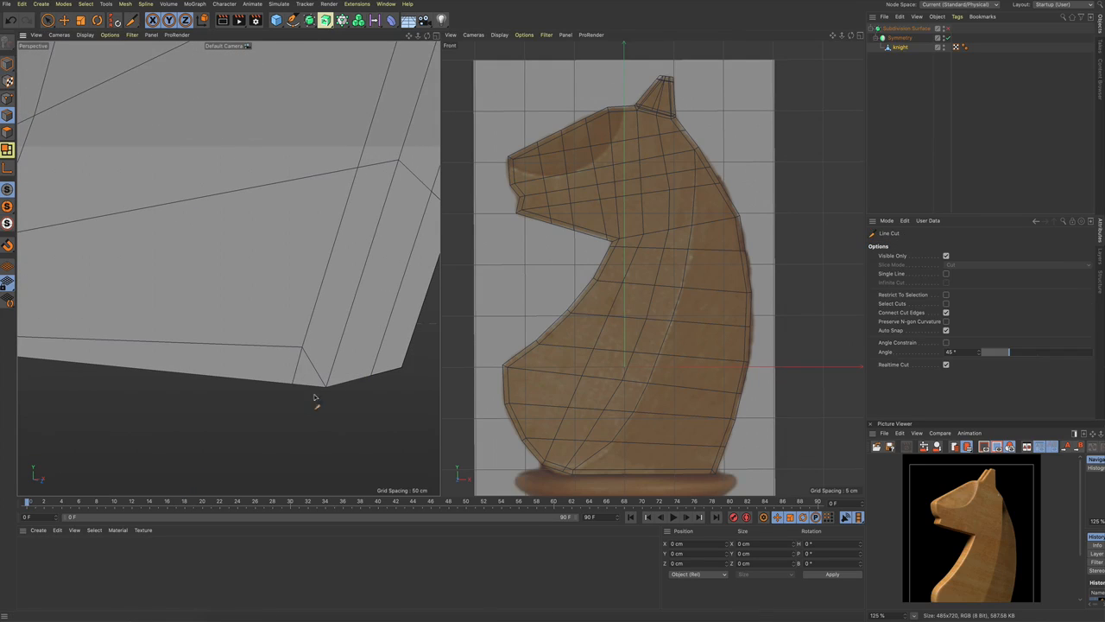
pyautogui.click(302, 348)
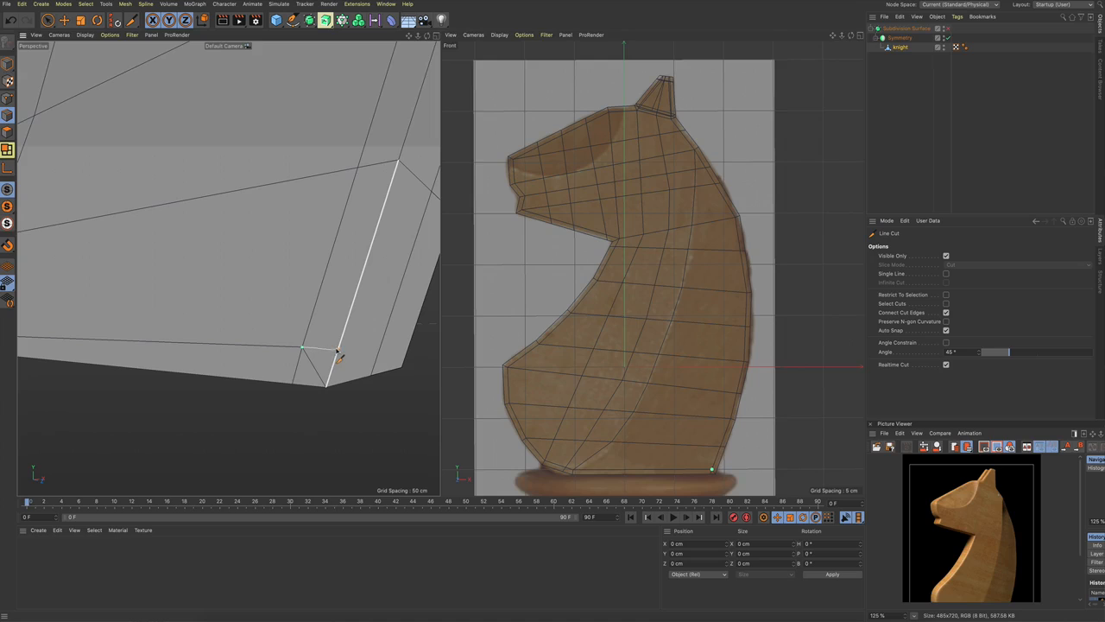
pyautogui.click(379, 352)
pyautogui.press('space')
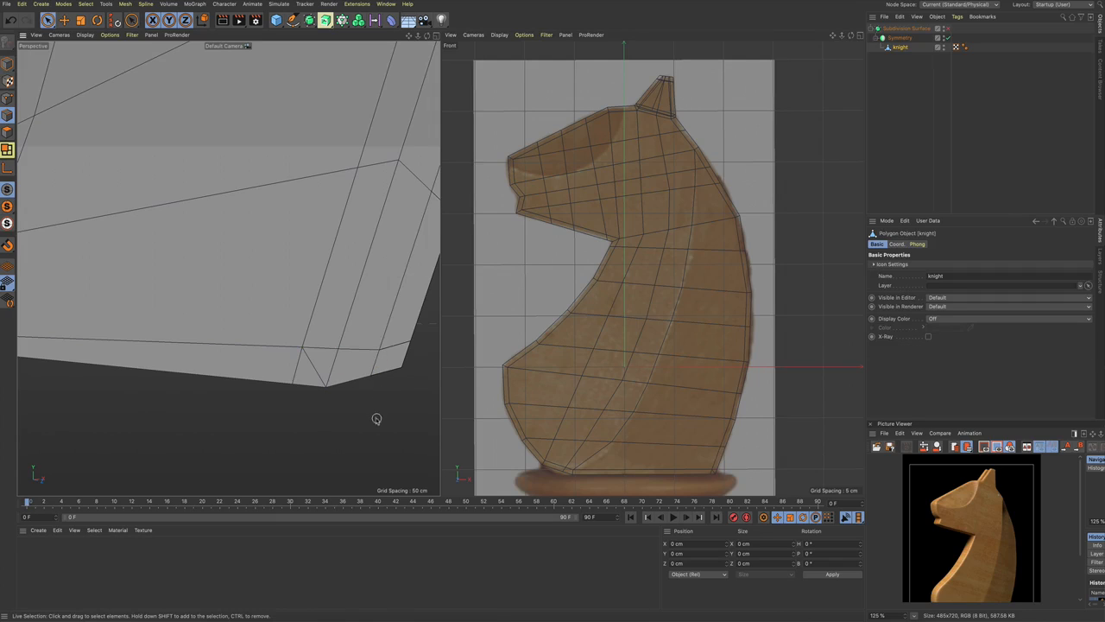
# Step: Dissolve the diagonal edge at the rear bottom corner and turn subdivision smoothing on
pyautogui.scroll(-5, 373, 416)
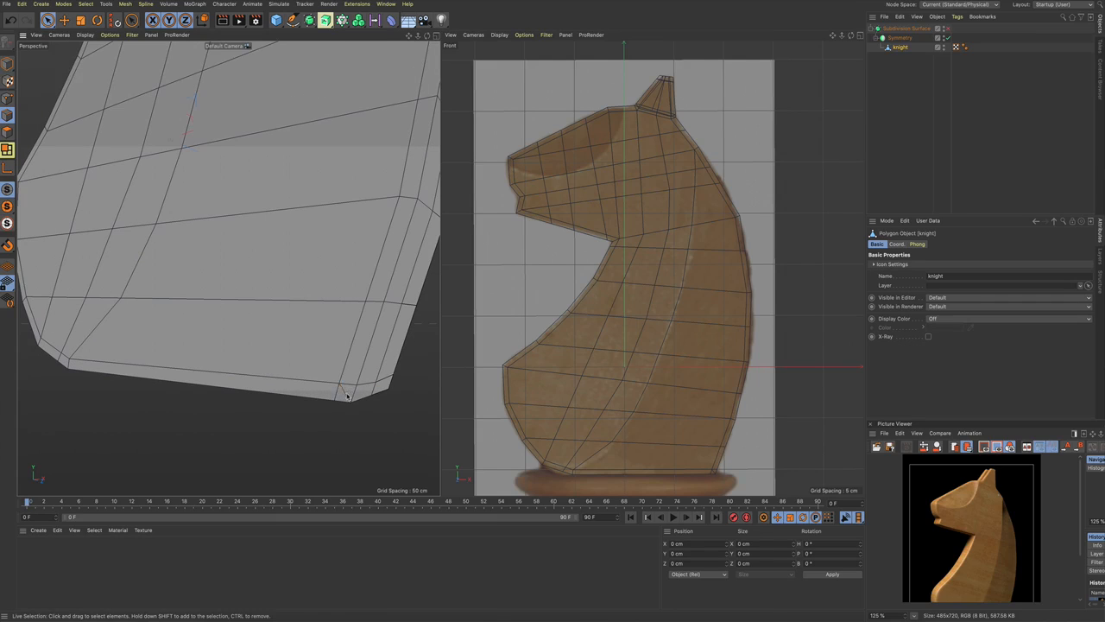
pyautogui.click(347, 394)
pyautogui.rightClick(397, 394)
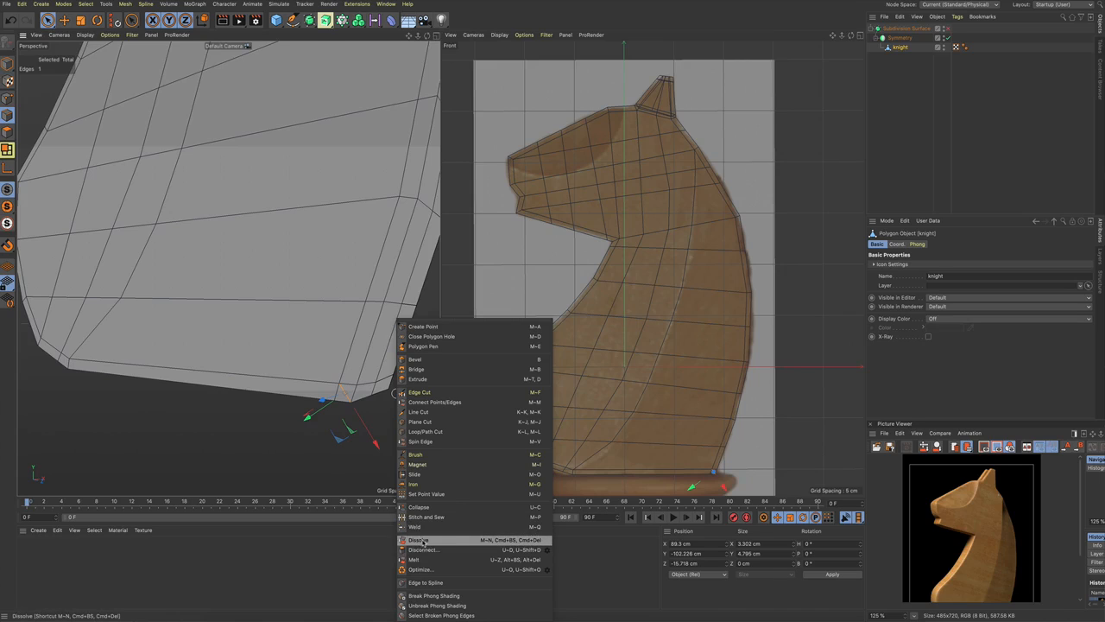
pyautogui.click(420, 540)
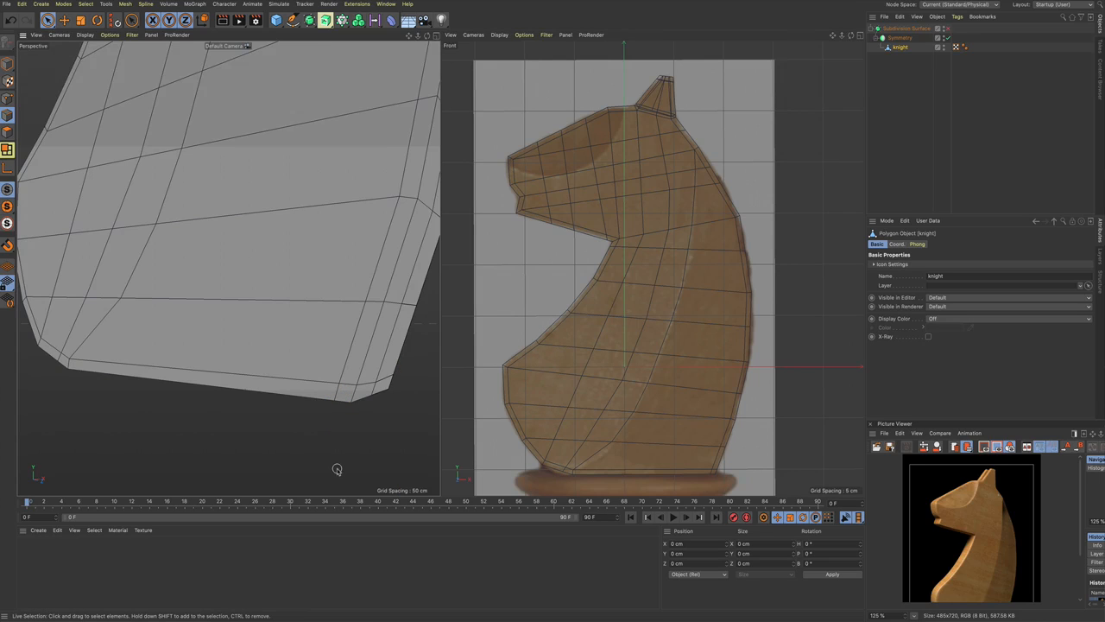
pyautogui.moveTo(337, 469)
pyautogui.keyDown('alt'); pyautogui.mouseDown()
pyautogui.moveTo(368, 463)
pyautogui.moveTo(348, 479)
pyautogui.mouseUp(); pyautogui.keyUp('alt')
pyautogui.press('q')
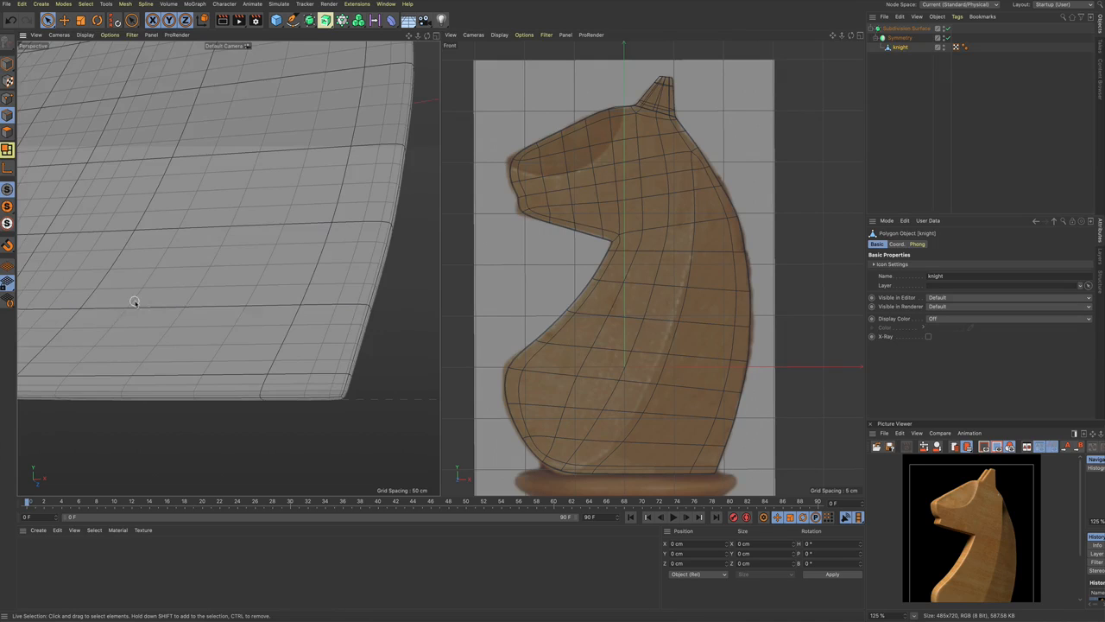
# Step: In point mode, rectangle-select the two chest-tip points and move them outward to about X -120 cm, Y 2.2 cm, matching the reference
pyautogui.scroll(-5, 136, 301)
pyautogui.keyDown('alt'); pyautogui.moveTo(92, 296); pyautogui.dragTo(189, 343); pyautogui.keyUp('alt')
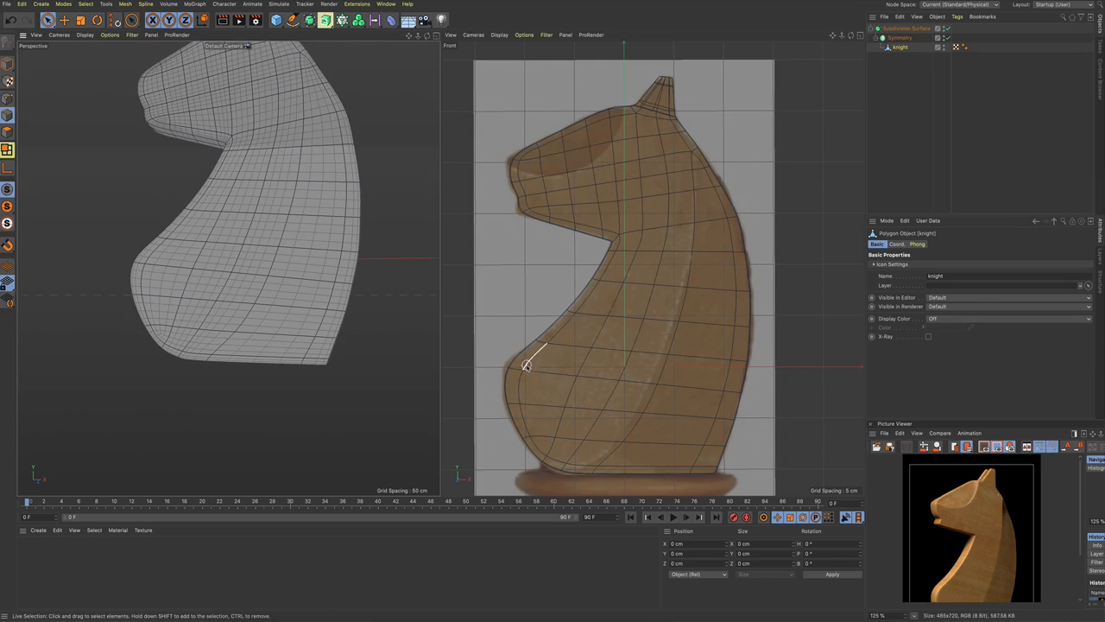
pyautogui.scroll(4, 526, 365)
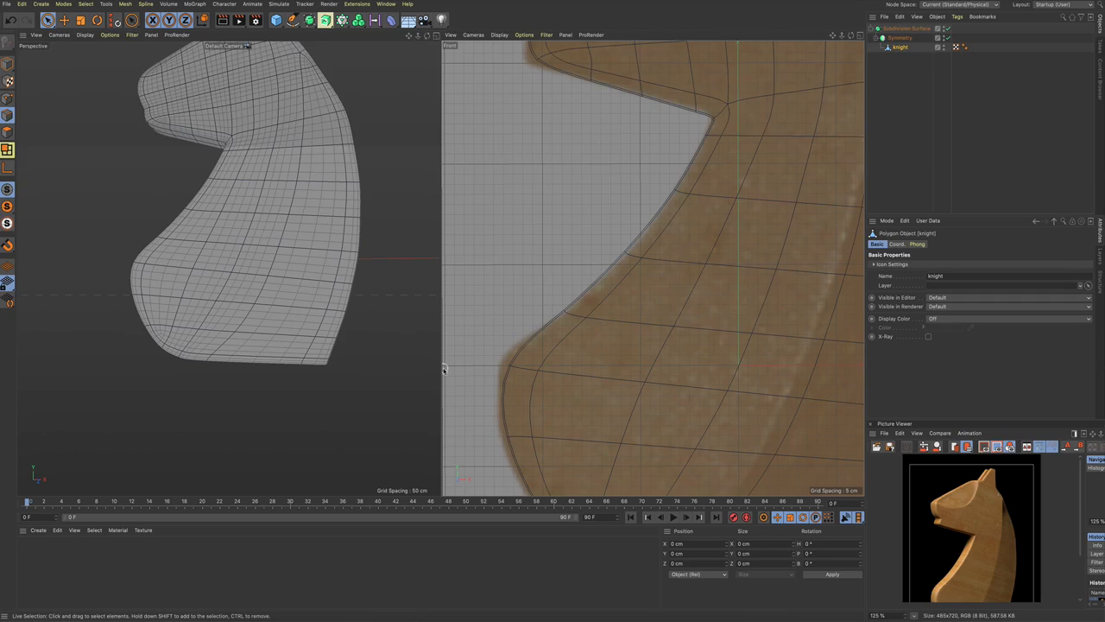
pyautogui.click(8, 98)
pyautogui.press('0')
pyautogui.moveTo(497, 354); pyautogui.dragTo(526, 380)
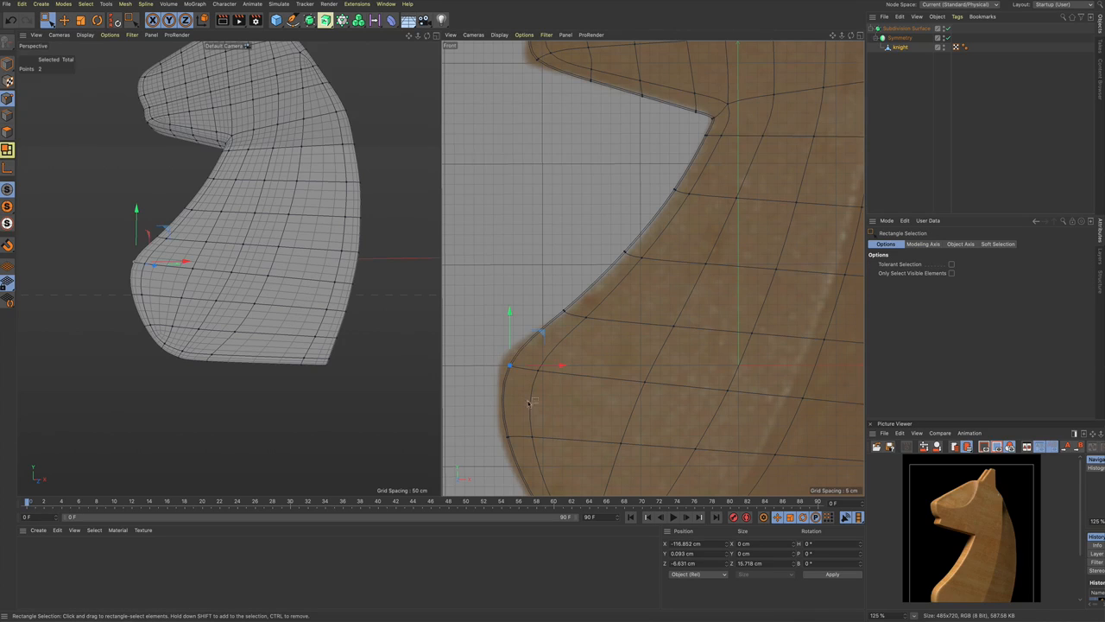
pyautogui.moveTo(542, 335); pyautogui.dragTo(533, 331)
pyautogui.scroll(-4, 458, 397)
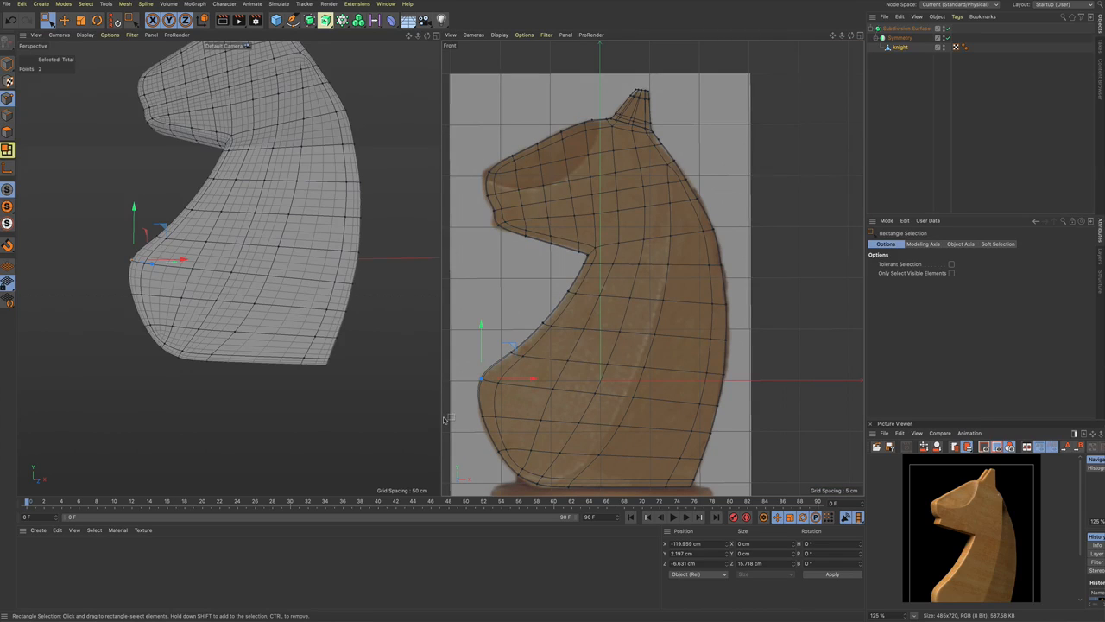
# Step: Move the three front chest points below the tip to about X -113.3 cm, Y -36.5 cm, and turn subdivision smoothing off
pyautogui.moveTo(473, 402); pyautogui.dragTo(506, 429)
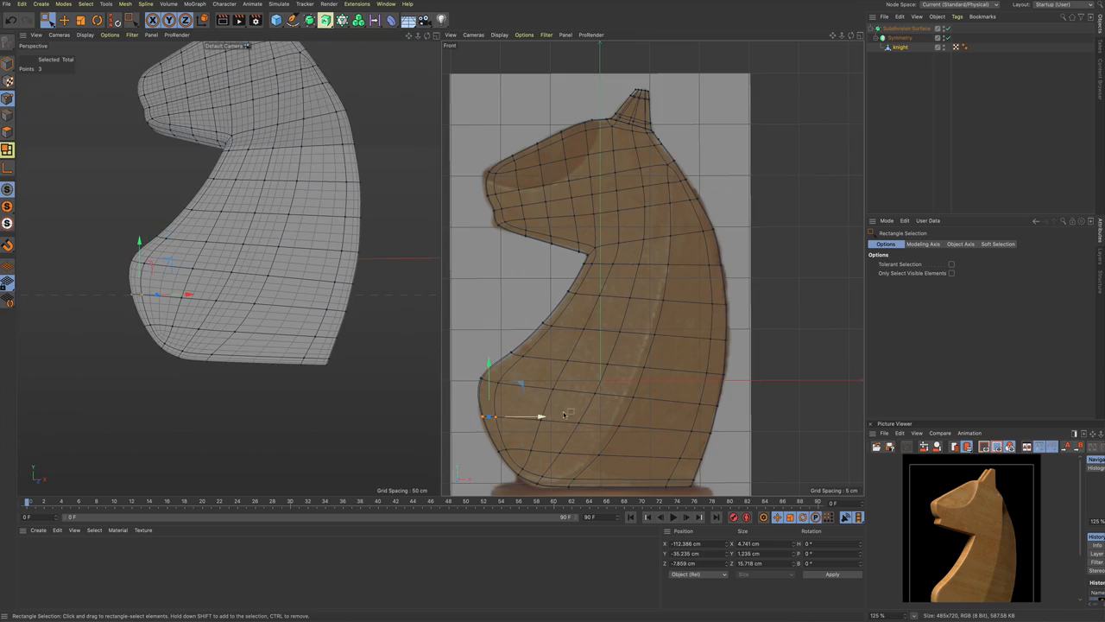
pyautogui.moveTo(521, 385); pyautogui.dragTo(520, 388)
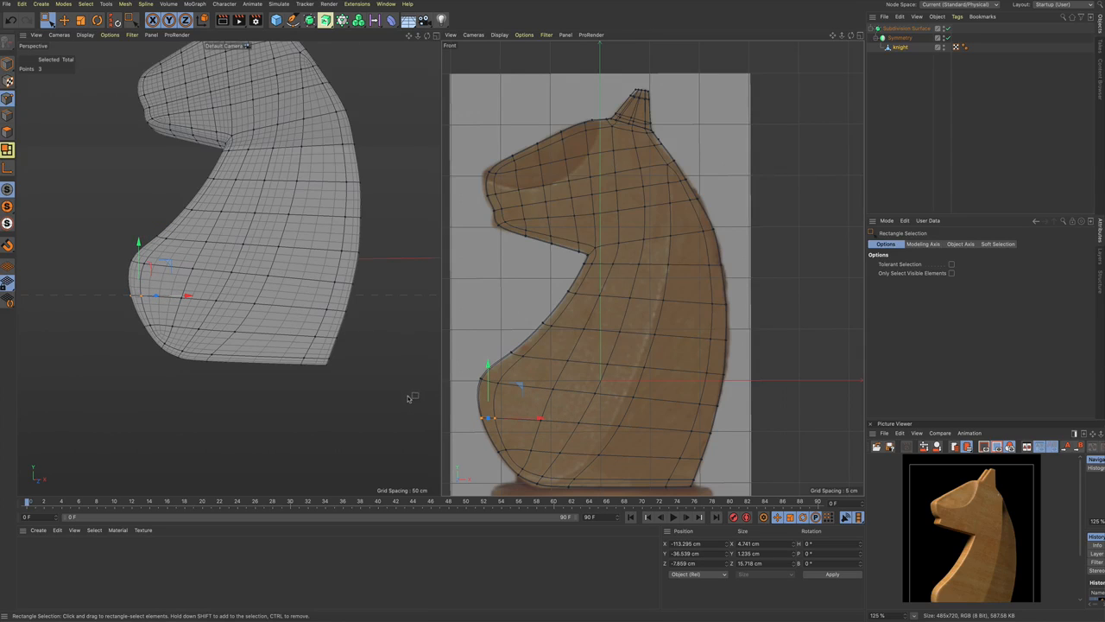
pyautogui.press('q')
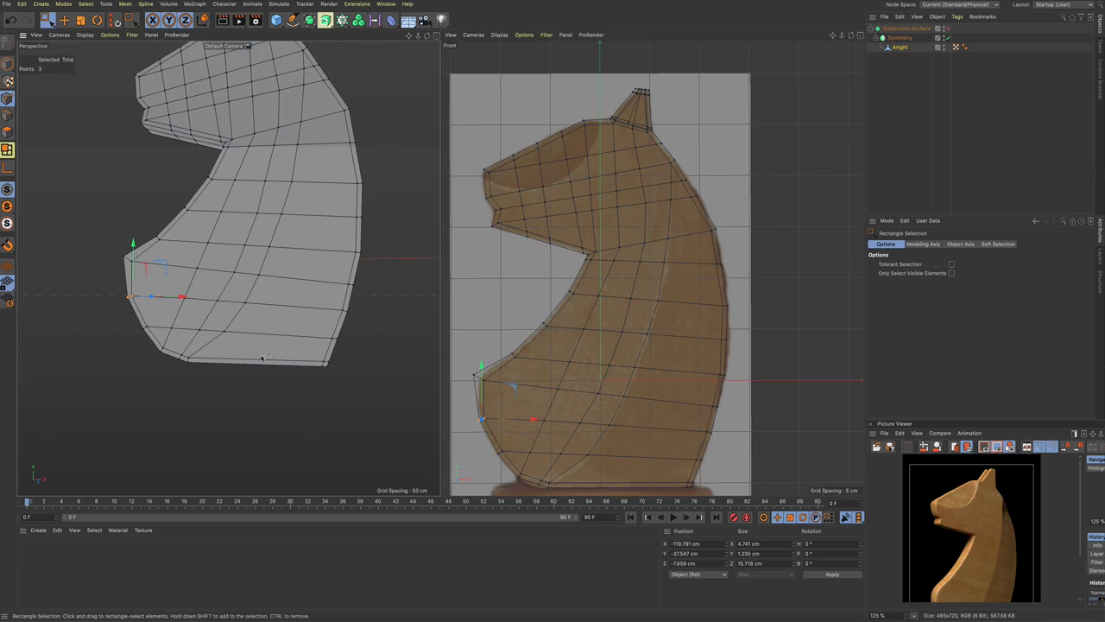
# Step: Line-cut a new edge row from the sloped edge just above the chest tip across the side to the rear edge
pyautogui.keyDown('alt'); pyautogui.moveTo(213, 323); pyautogui.dragTo(219, 321); pyautogui.keyUp('alt')
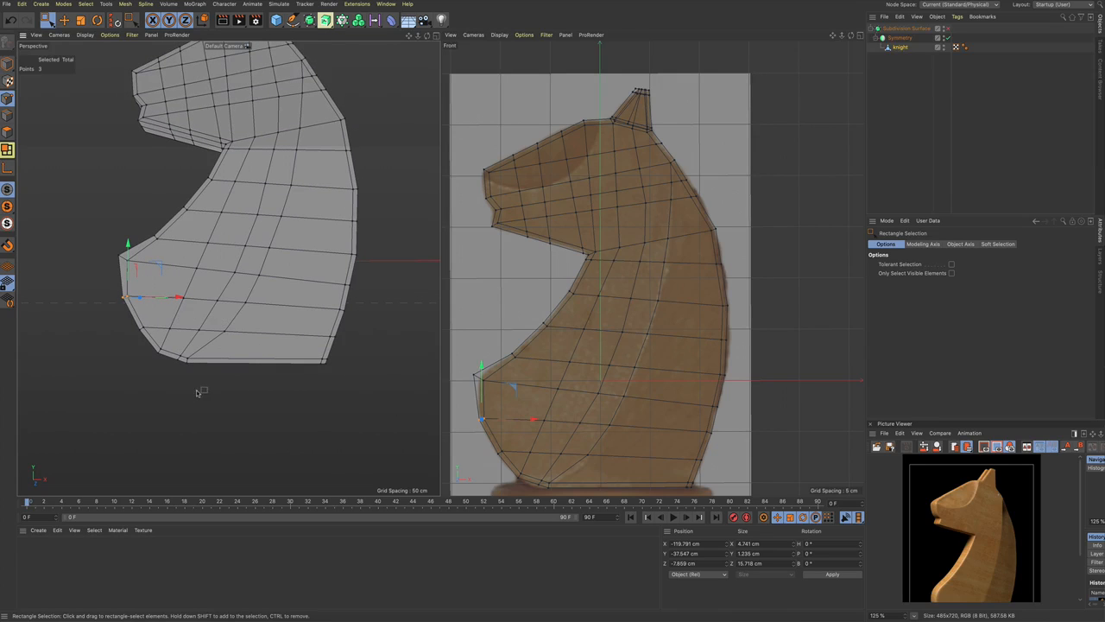
pyautogui.keyDown('alt'); pyautogui.moveTo(202, 363); pyautogui.dragTo(257, 399); pyautogui.keyUp('alt')
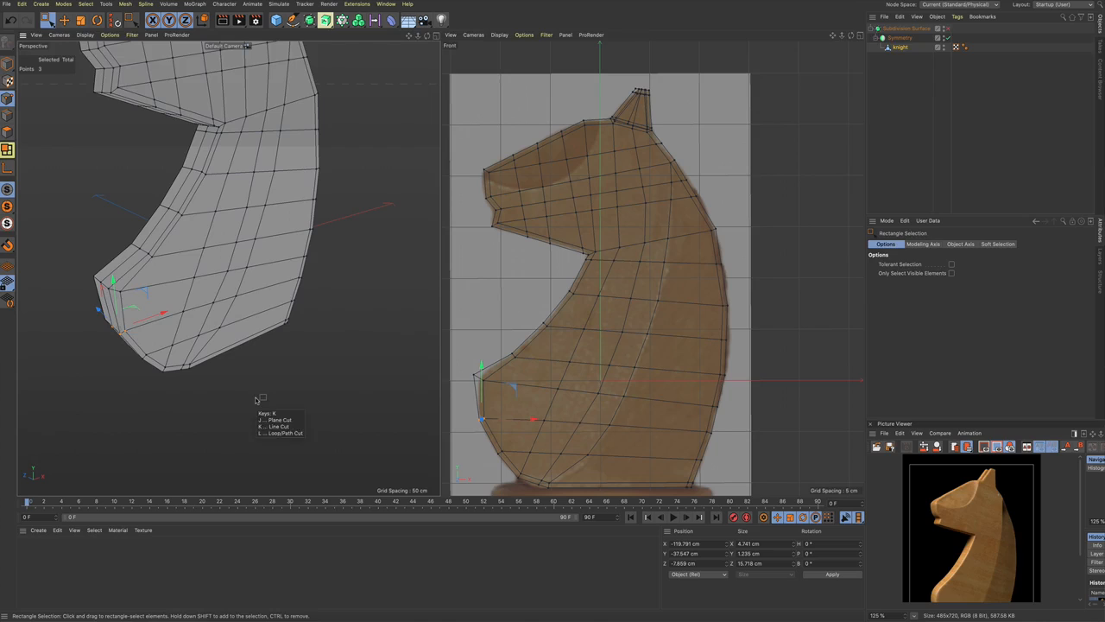
pyautogui.press('k')
pyautogui.press('k')
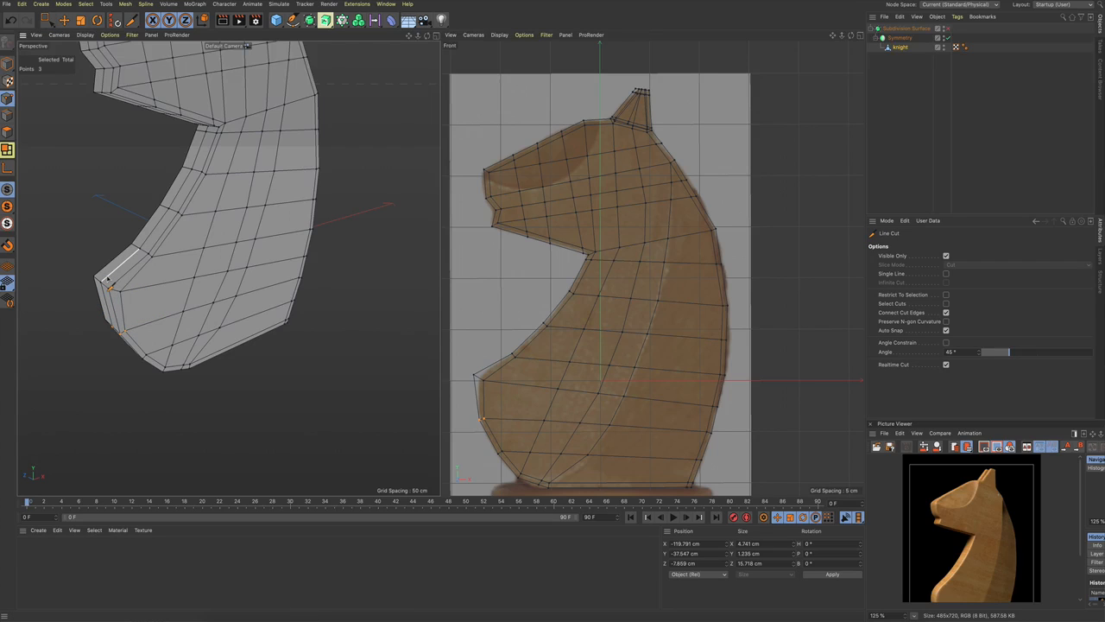
pyautogui.click(107, 278)
pyautogui.click(309, 253)
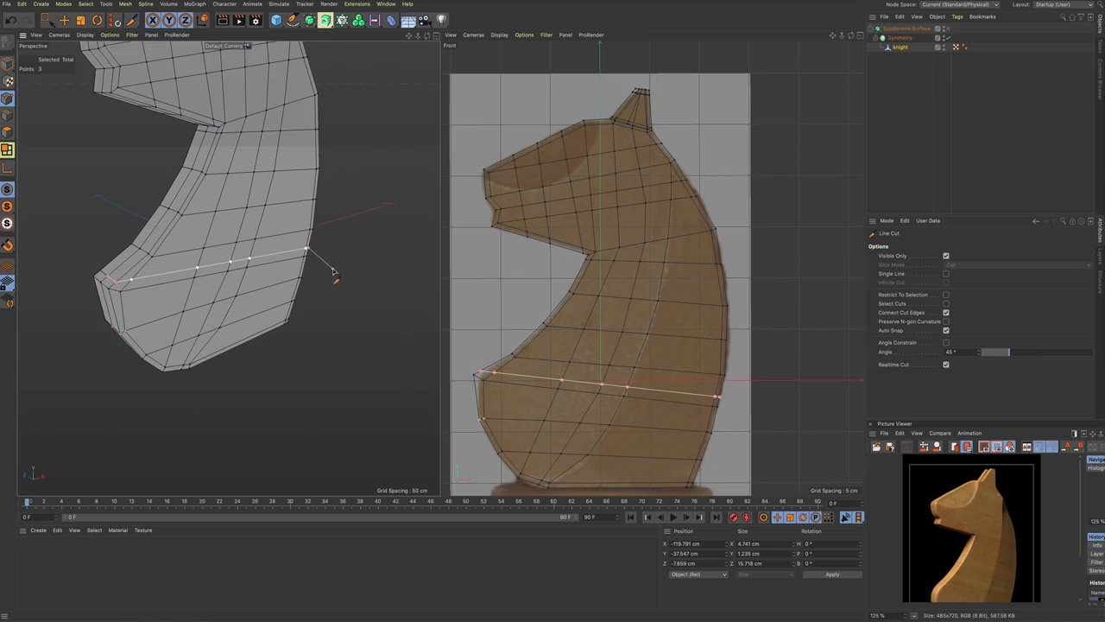
pyautogui.keyDown('alt'); pyautogui.moveTo(311, 255); pyautogui.dragTo(421, 299); pyautogui.keyUp('alt')
pyautogui.press('Escape')
pyautogui.press('space')
pyautogui.keyDown('alt'); pyautogui.moveTo(240, 280); pyautogui.dragTo(203, 289); pyautogui.keyUp('alt')
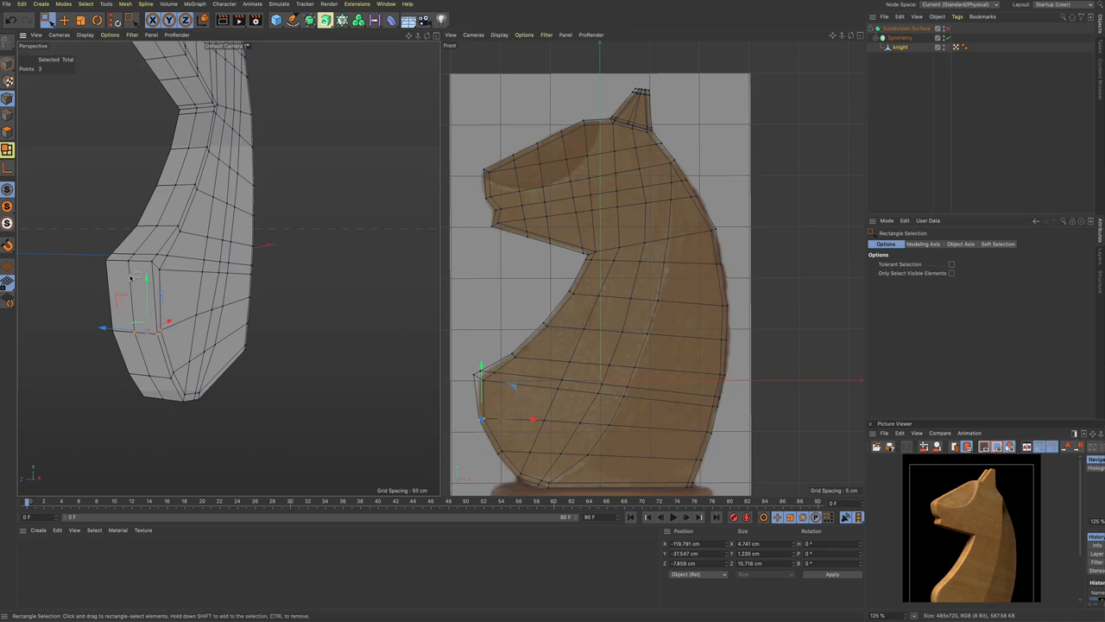
# Step: Line-cut a second row from the front face just below the chest tip across the side and around the back to the centre edge
pyautogui.press('space')
pyautogui.click(130, 276)
pyautogui.click(154, 275)
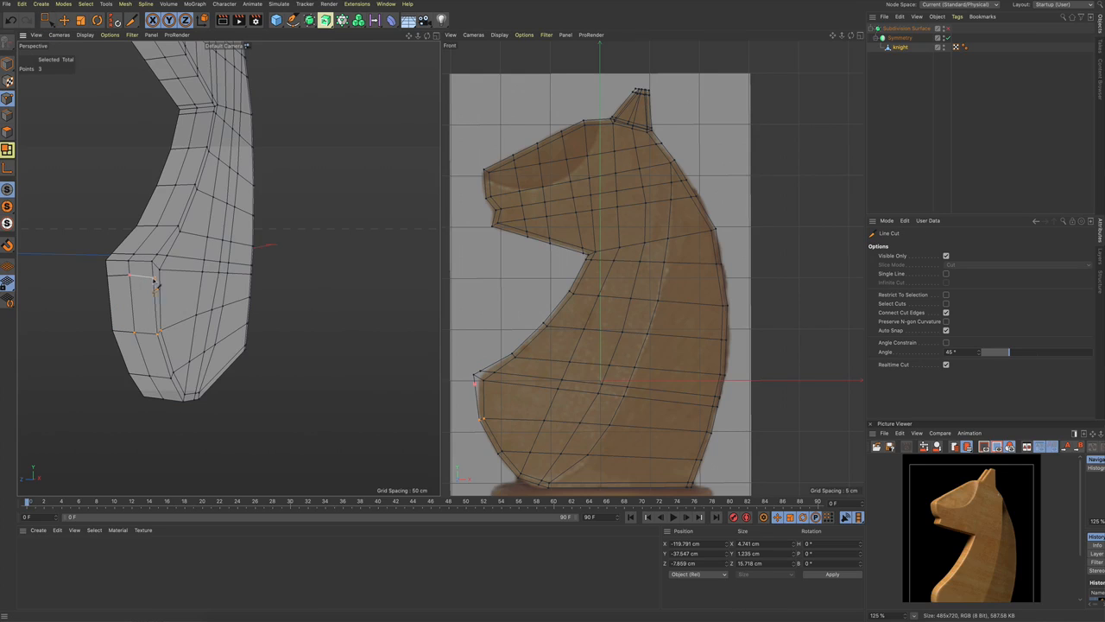
pyautogui.keyDown('alt'); pyautogui.moveTo(192, 295); pyautogui.dragTo(298, 306); pyautogui.keyUp('alt')
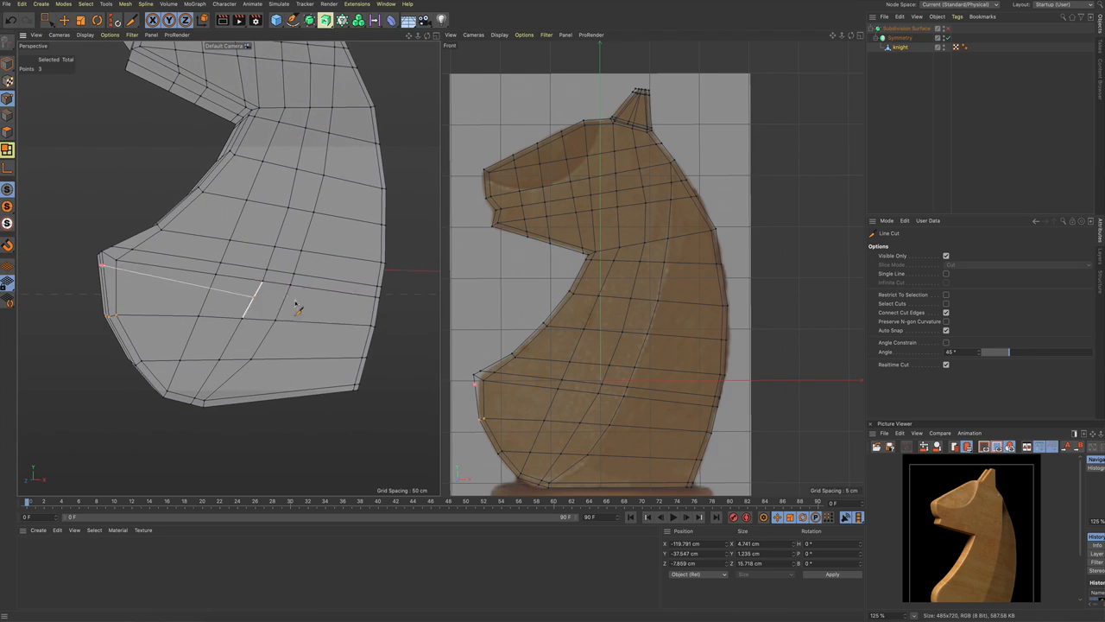
pyautogui.click(375, 305)
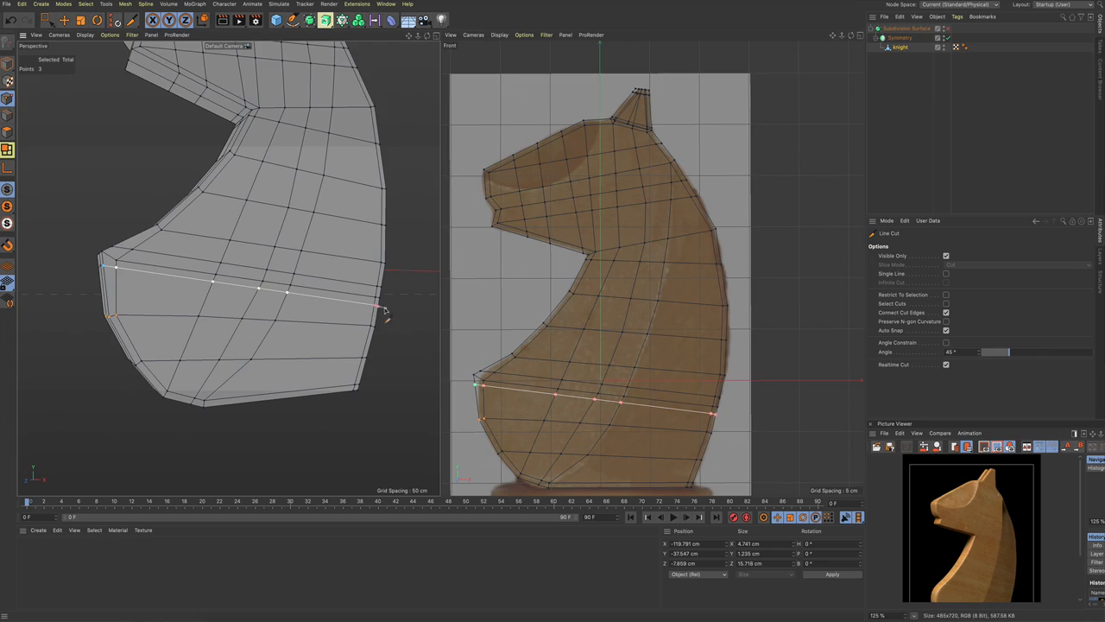
pyautogui.keyDown('alt'); pyautogui.moveTo(402, 314); pyautogui.dragTo(279, 302); pyautogui.keyUp('alt')
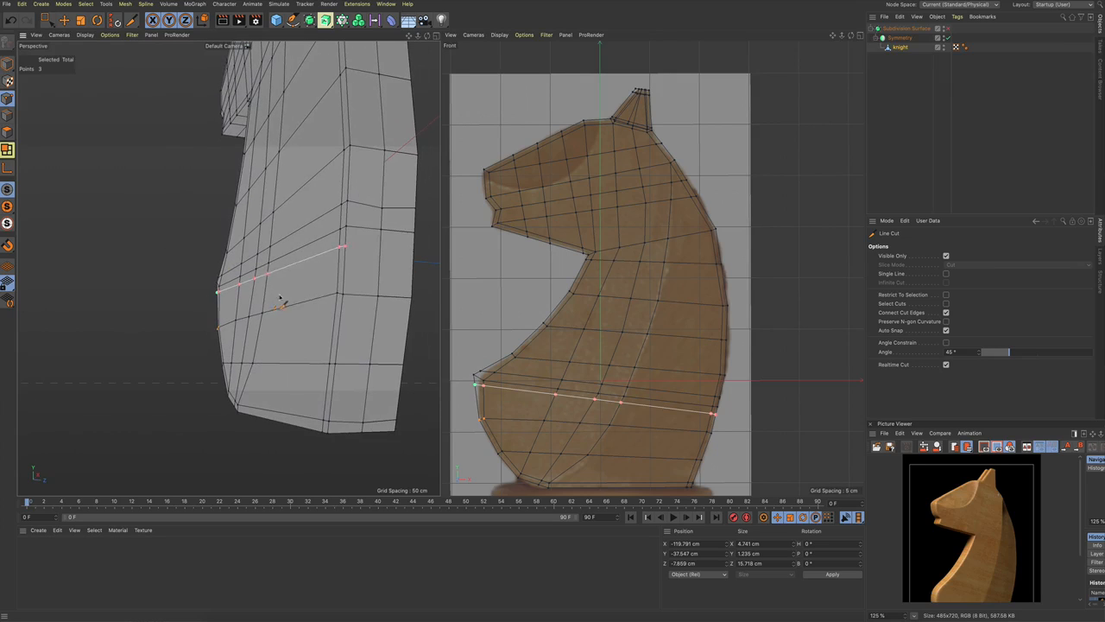
pyautogui.click(377, 248)
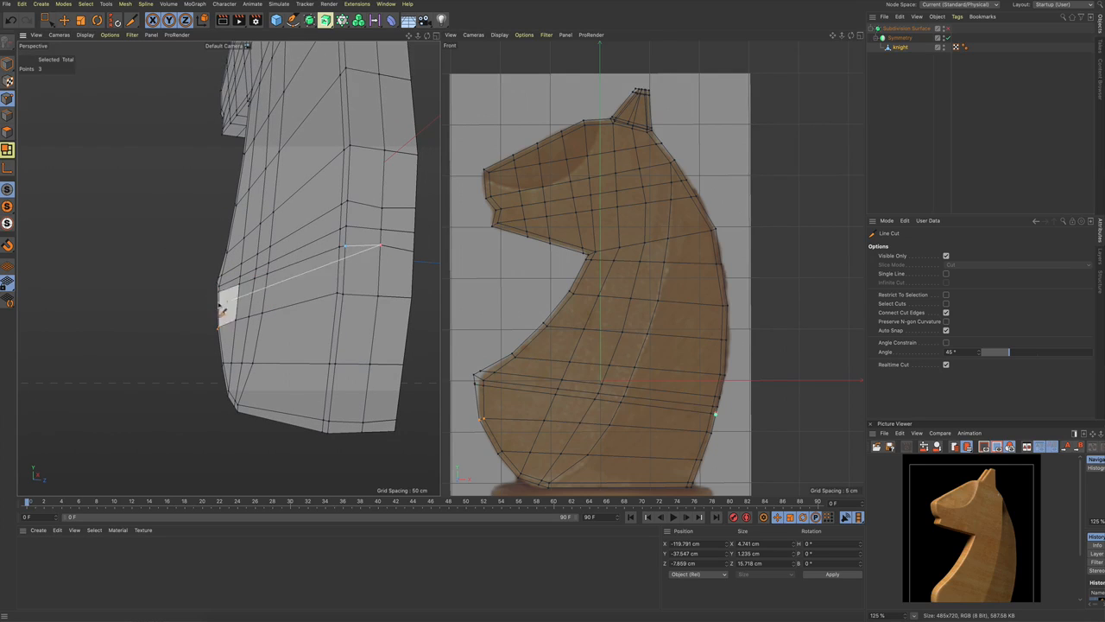
pyautogui.press('space')
# Step: Turn subdivision smoothing on, pull the chest-tip points inward to the reference, and position the row just below at about X -115.2 cm, Y -10.7 cm
pyautogui.keyDown('alt'); pyautogui.moveTo(209, 304); pyautogui.dragTo(165, 313); pyautogui.keyUp('alt')
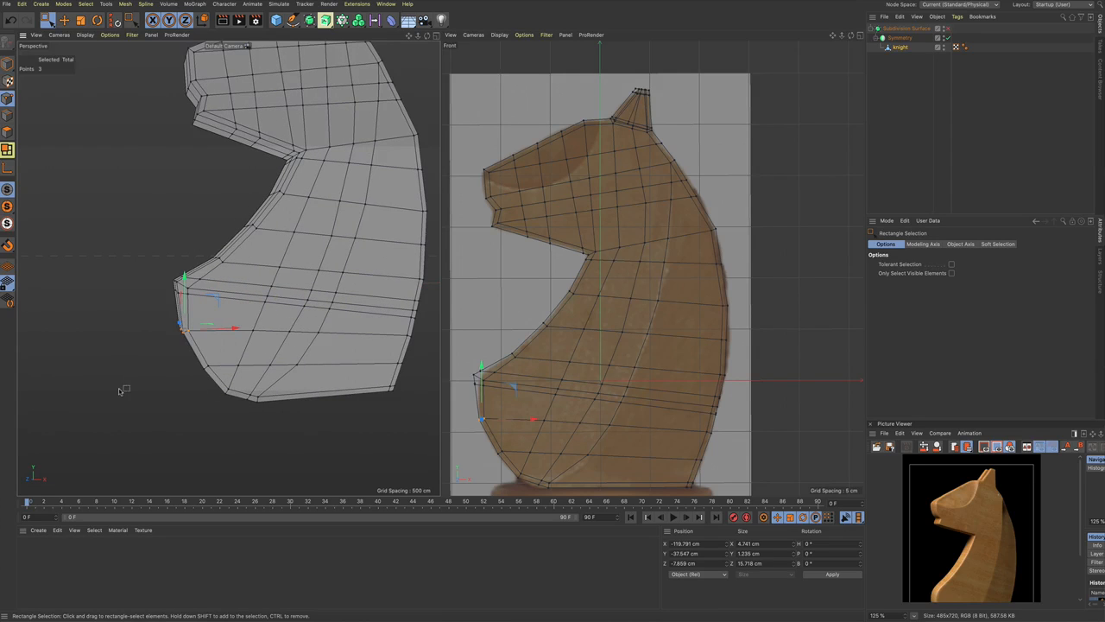
pyautogui.press('q')
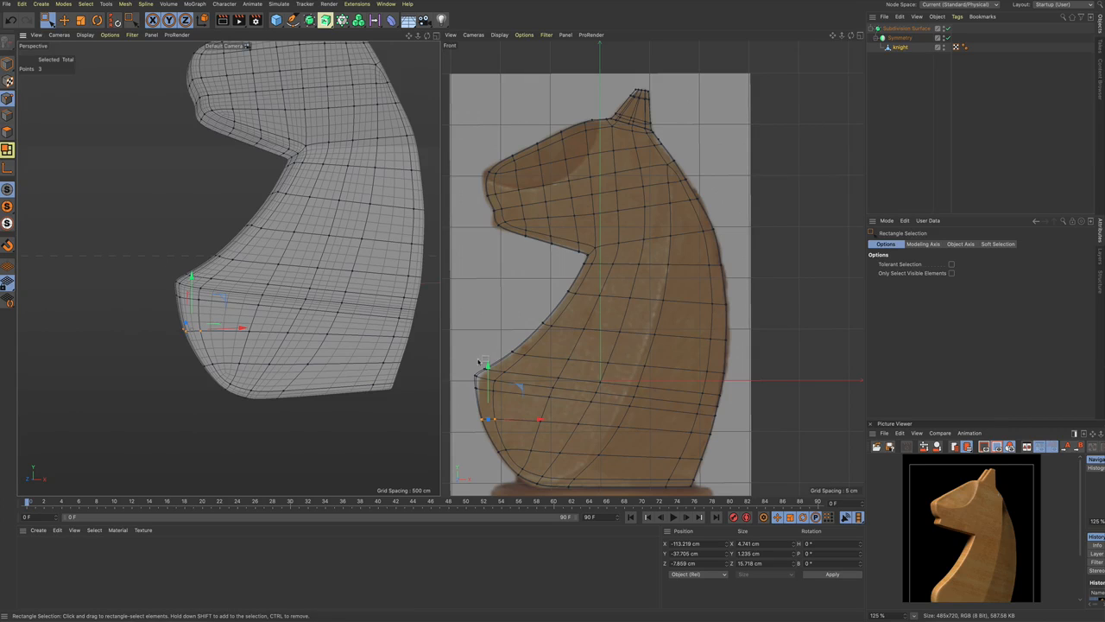
pyautogui.scroll(5, 480, 368)
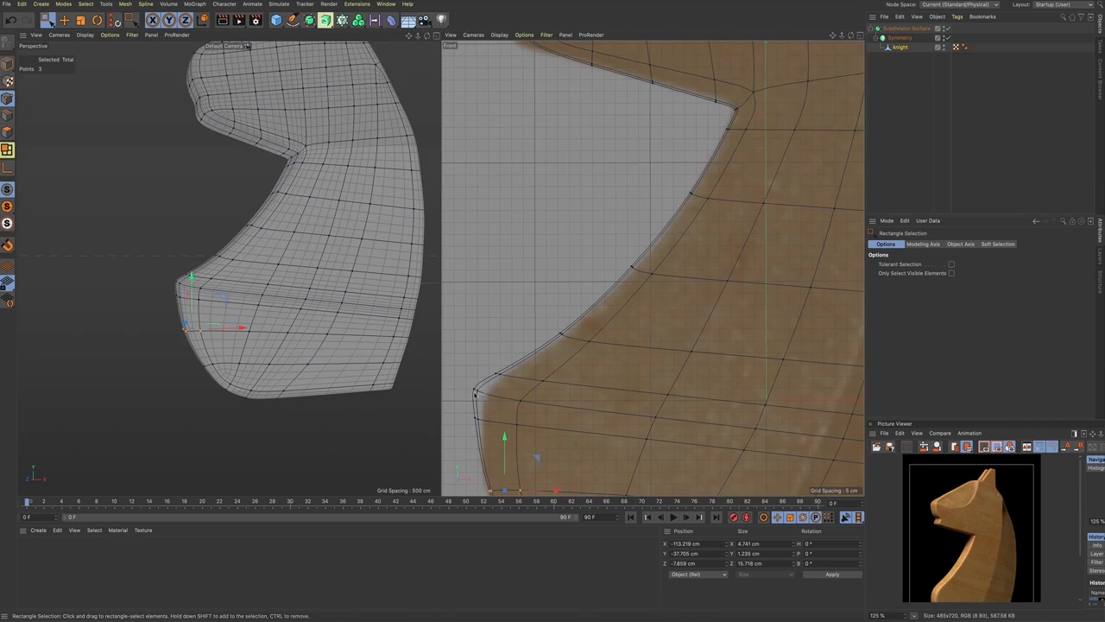
pyautogui.scroll(-6, 476, 390)
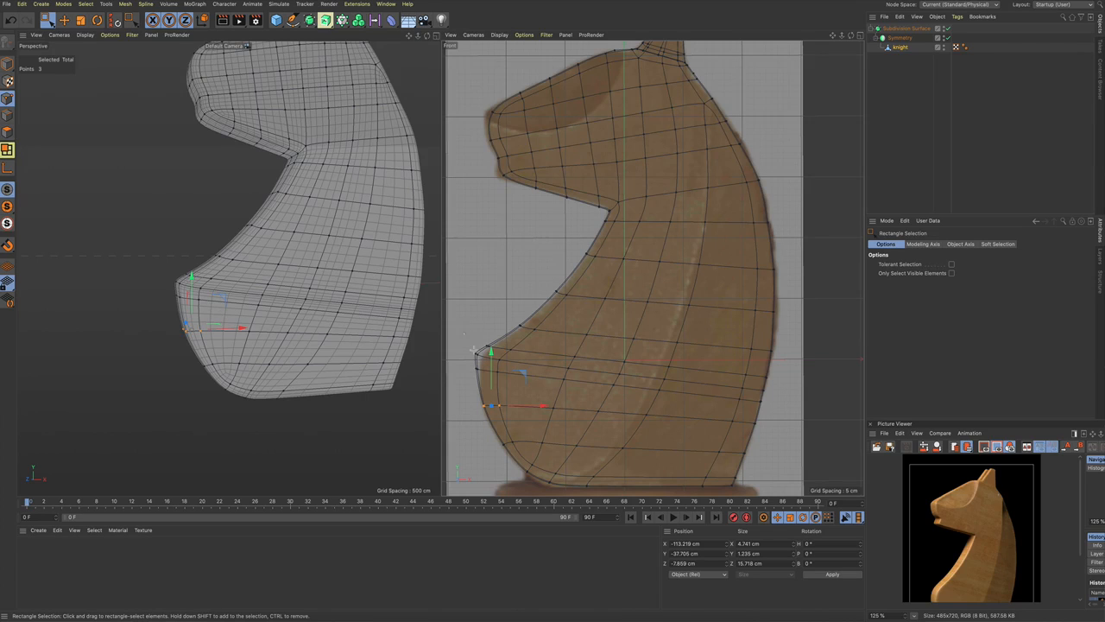
pyautogui.moveTo(463, 331); pyautogui.dragTo(519, 385)
pyautogui.moveTo(522, 326); pyautogui.dragTo(530, 331)
pyautogui.moveTo(464, 365); pyautogui.dragTo(540, 374)
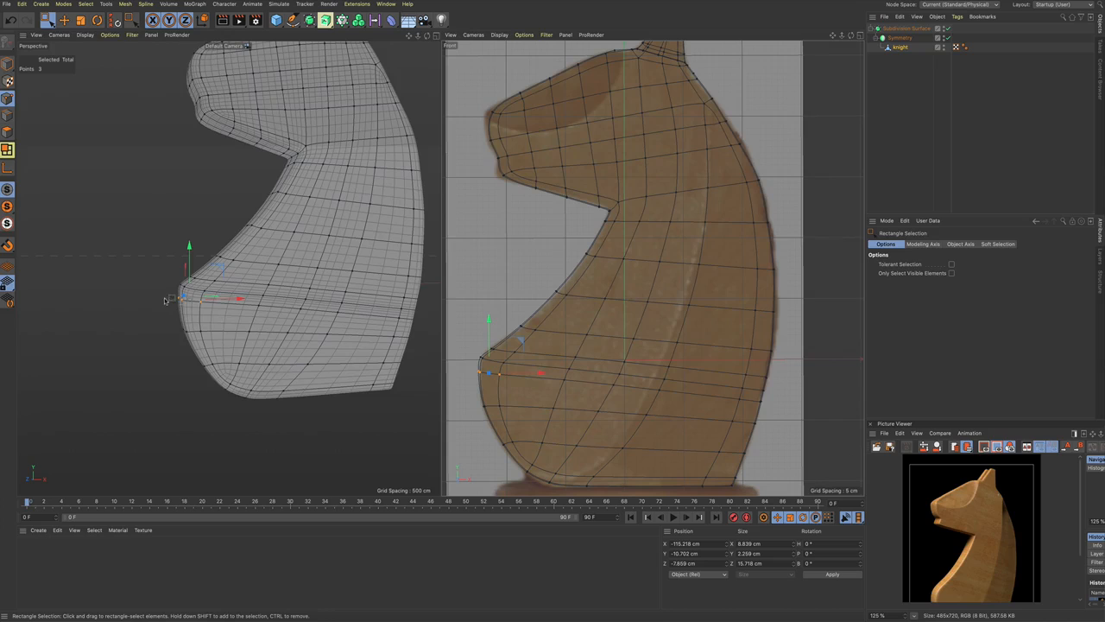
# Step: Rectangle-select the lower front chest points and move them outward to about X -101.9 cm, Y -70.3 cm, matching the reference
pyautogui.keyDown('alt'); pyautogui.moveTo(201, 314); pyautogui.dragTo(175, 301); pyautogui.keyUp('alt')
pyautogui.keyDown('alt'); pyautogui.moveTo(176, 302); pyautogui.dragTo(181, 280, button='middle'); pyautogui.keyUp('alt')
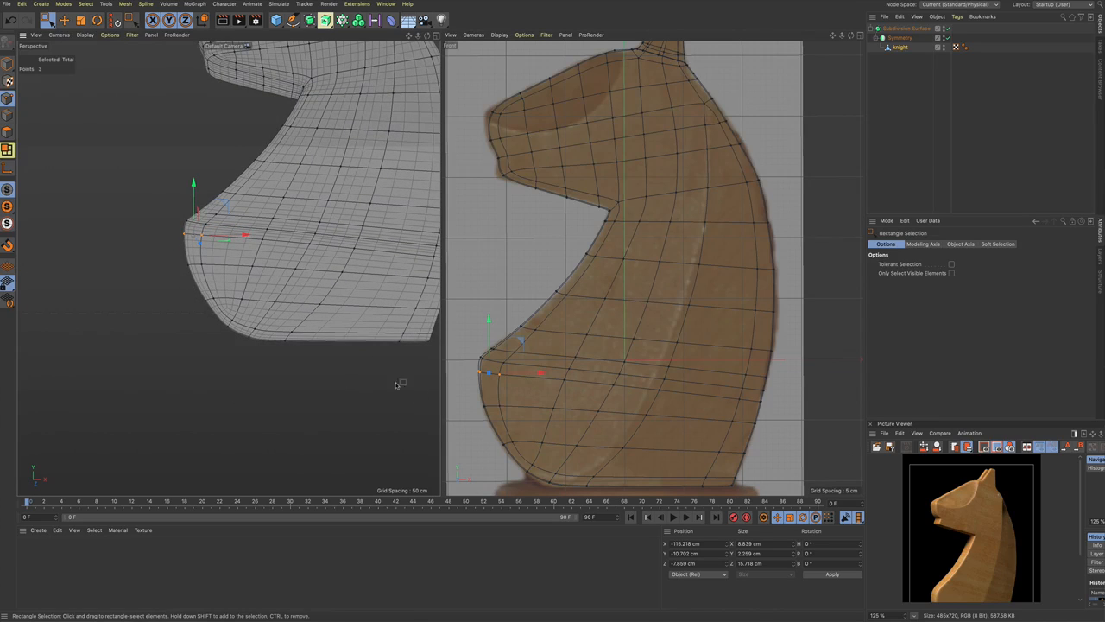
pyautogui.moveTo(492, 429); pyautogui.dragTo(527, 457)
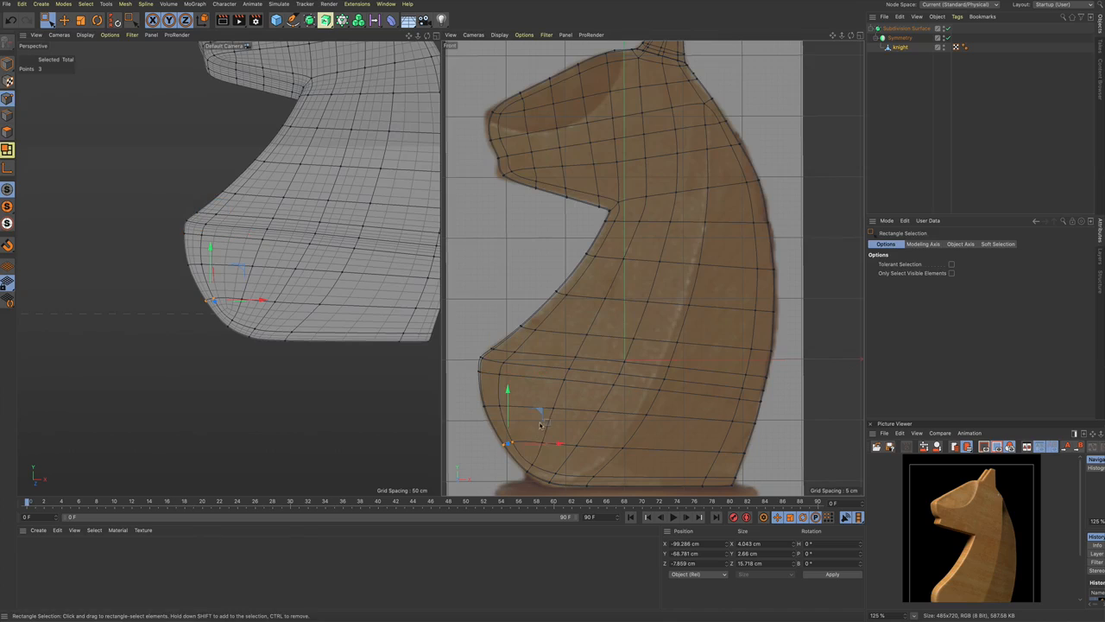
pyautogui.moveTo(540, 414); pyautogui.dragTo(537, 415)
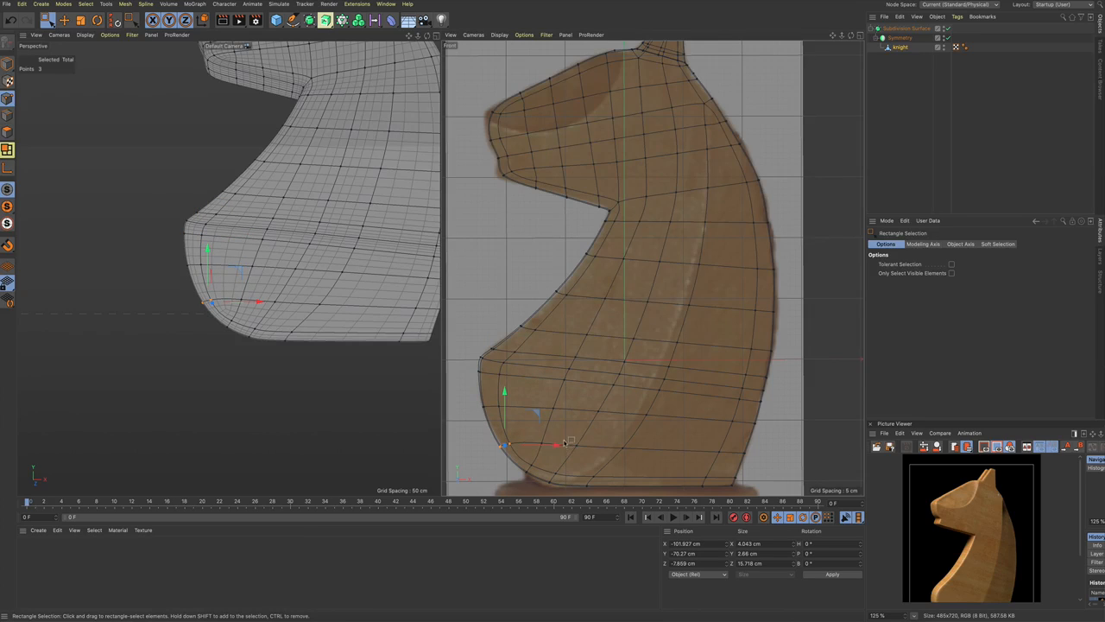
# Step: Rectangle-select the front bottom corner points above the base collar and move them to about X -63.1 cm, Y -100.3 cm
pyautogui.keyDown('alt'); pyautogui.moveTo(565, 442); pyautogui.dragTo(576, 349, button='middle'); pyautogui.keyUp('alt')
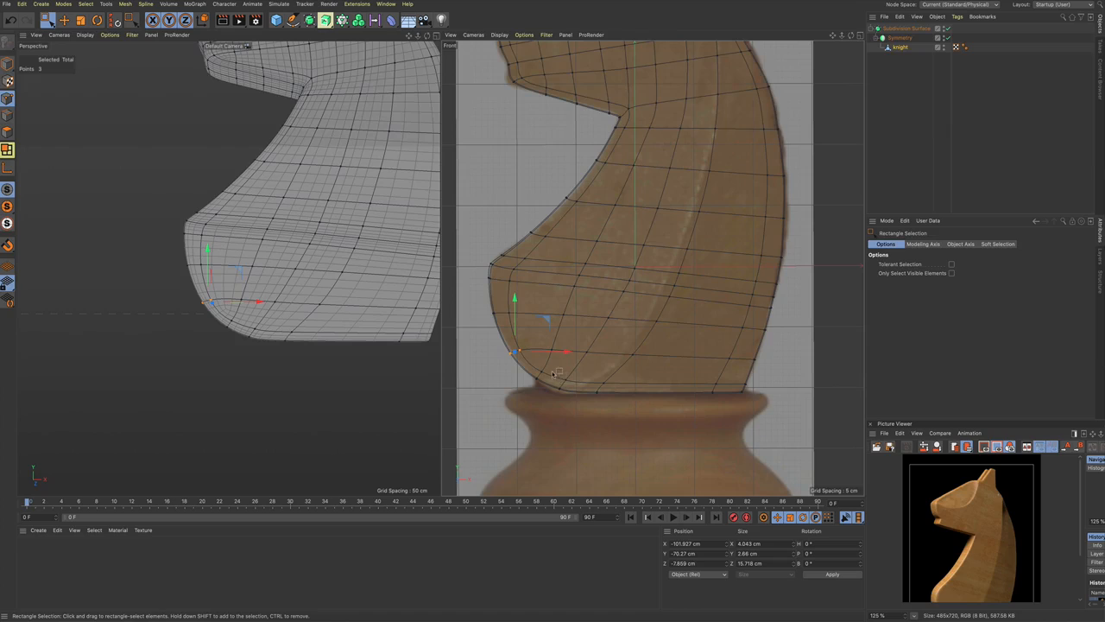
pyautogui.moveTo(555, 372); pyautogui.dragTo(574, 403)
pyautogui.moveTo(562, 329); pyautogui.dragTo(562, 336)
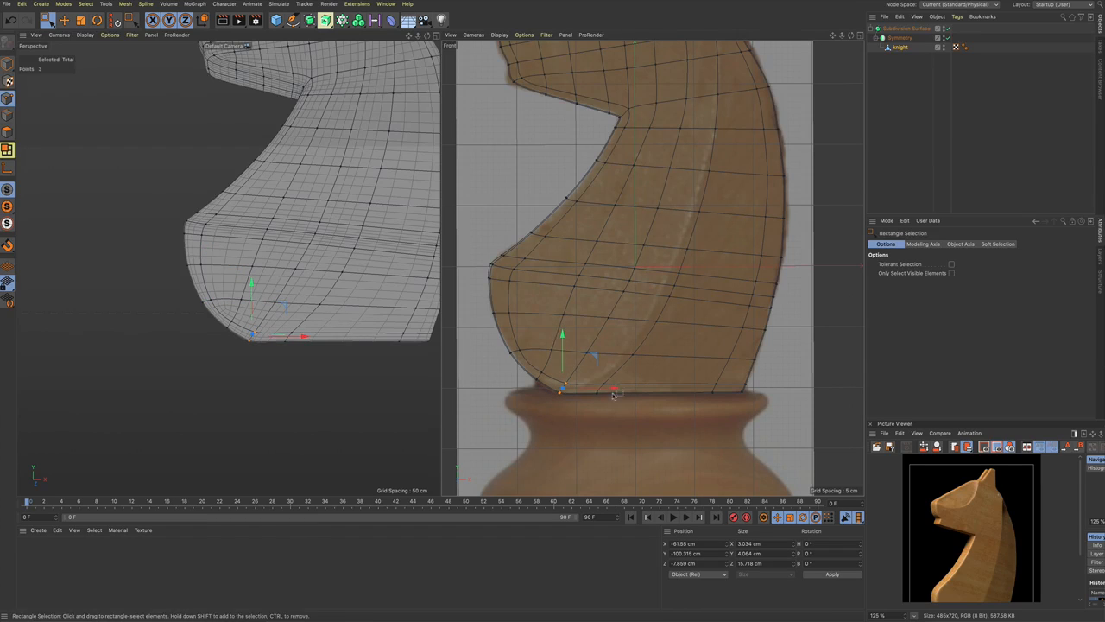
pyautogui.moveTo(611, 392); pyautogui.dragTo(609, 392)
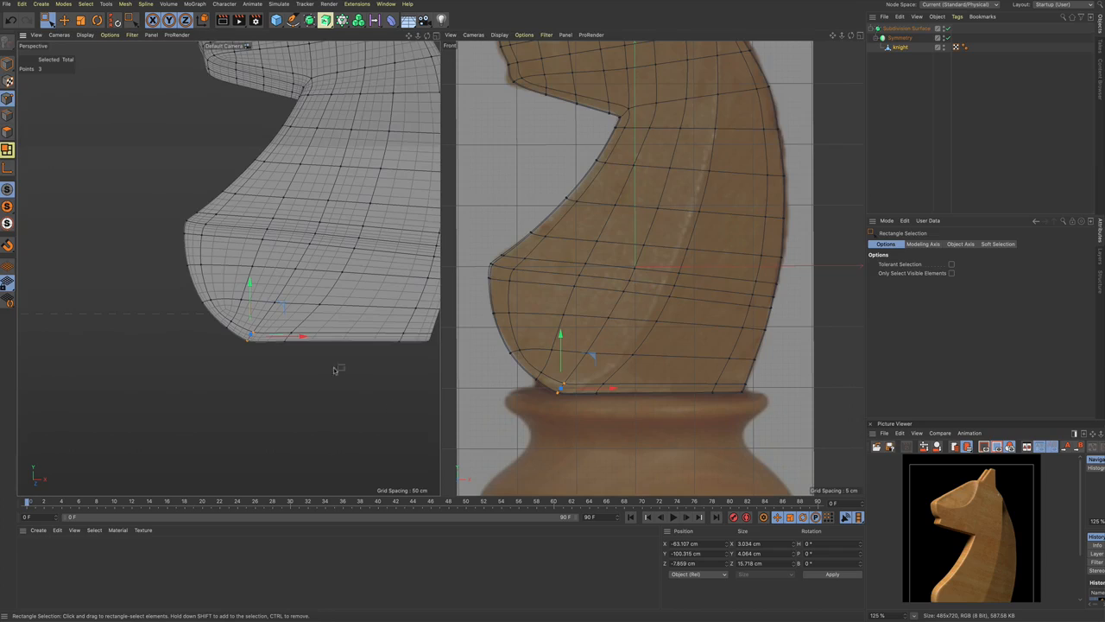
# Step: Move the three points on the curve just above the front bottom corner to about X -82.8 cm, Y -91.4 cm
pyautogui.keyDown('alt'); pyautogui.moveTo(338, 365); pyautogui.dragTo(312, 313); pyautogui.keyUp('alt')
pyautogui.scroll(-5, 313, 312)
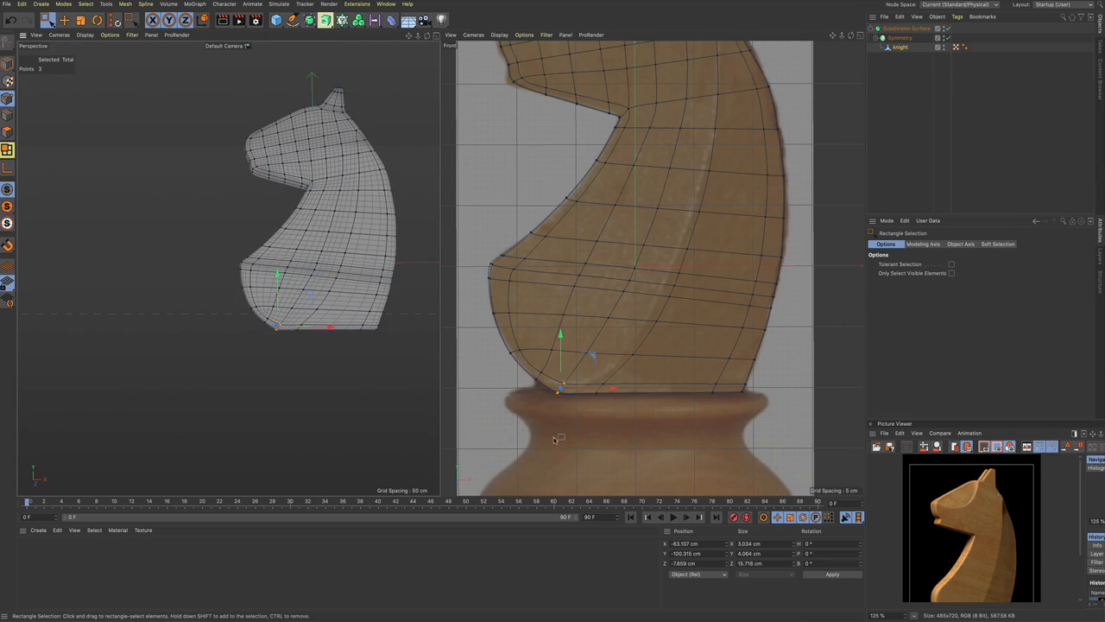
pyautogui.moveTo(530, 363); pyautogui.dragTo(553, 393)
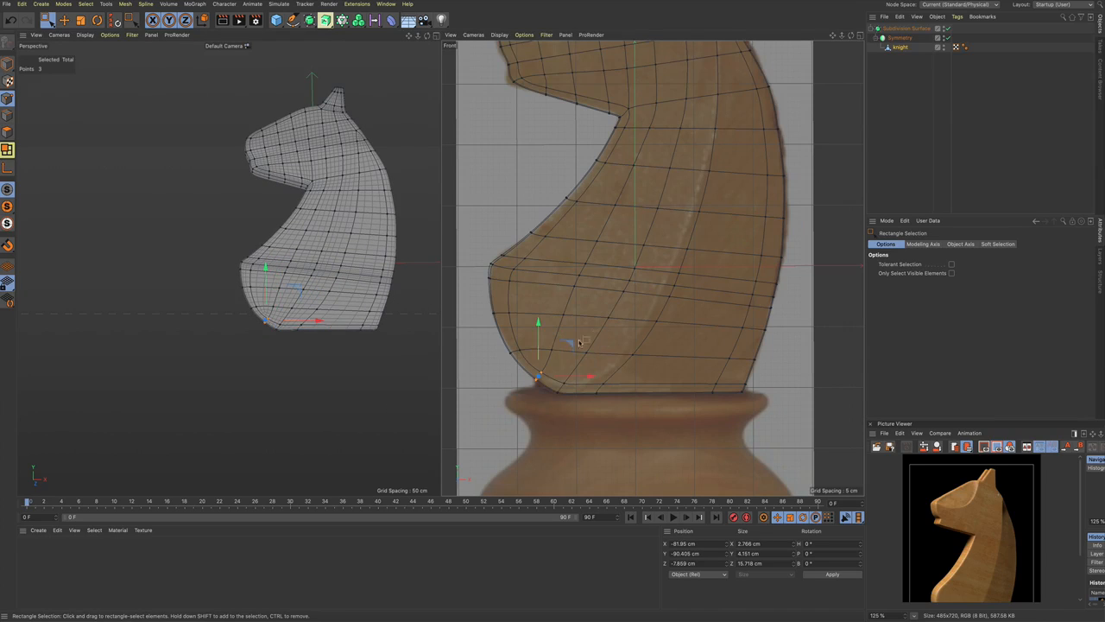
pyautogui.moveTo(568, 346); pyautogui.dragTo(563, 348)
pyautogui.keyDown('alt'); pyautogui.moveTo(276, 314); pyautogui.dragTo(295, 373); pyautogui.keyUp('alt')
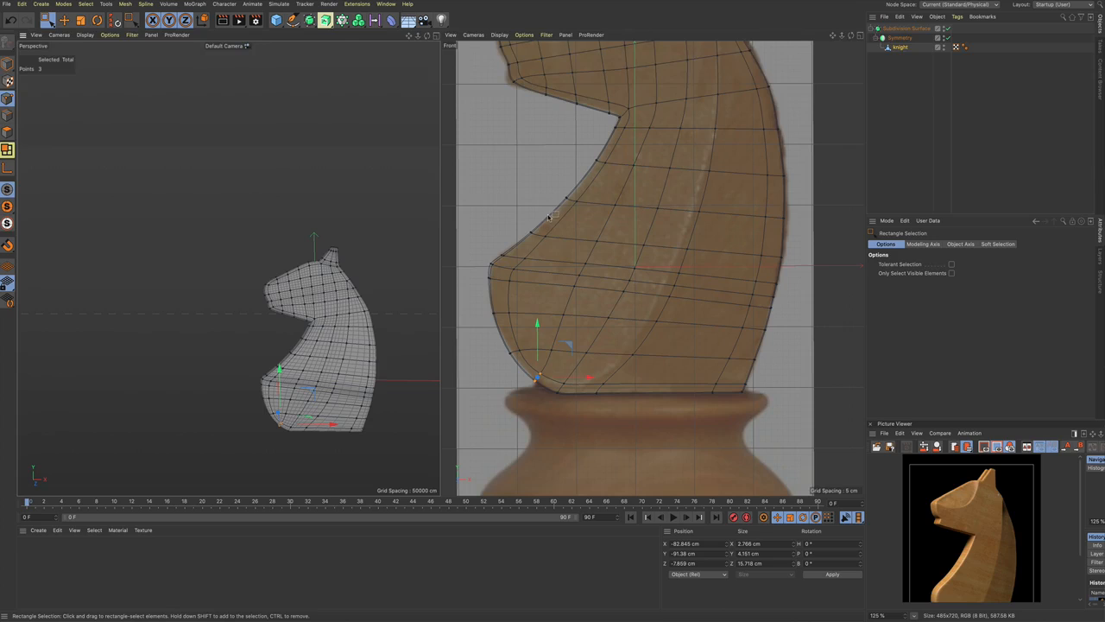
# Step: Turn subdivision smoothing off, maximize the perspective view, and line-cut from the lower jaw's front corner vertex across the front strips towards the centre edge
pyautogui.keyDown('alt'); pyautogui.moveTo(618, 87); pyautogui.dragTo(656, 294, button='middle'); pyautogui.keyUp('alt')
pyautogui.keyDown('alt'); pyautogui.moveTo(560, 349); pyautogui.dragTo(605, 337, button='right'); pyautogui.keyUp('alt')
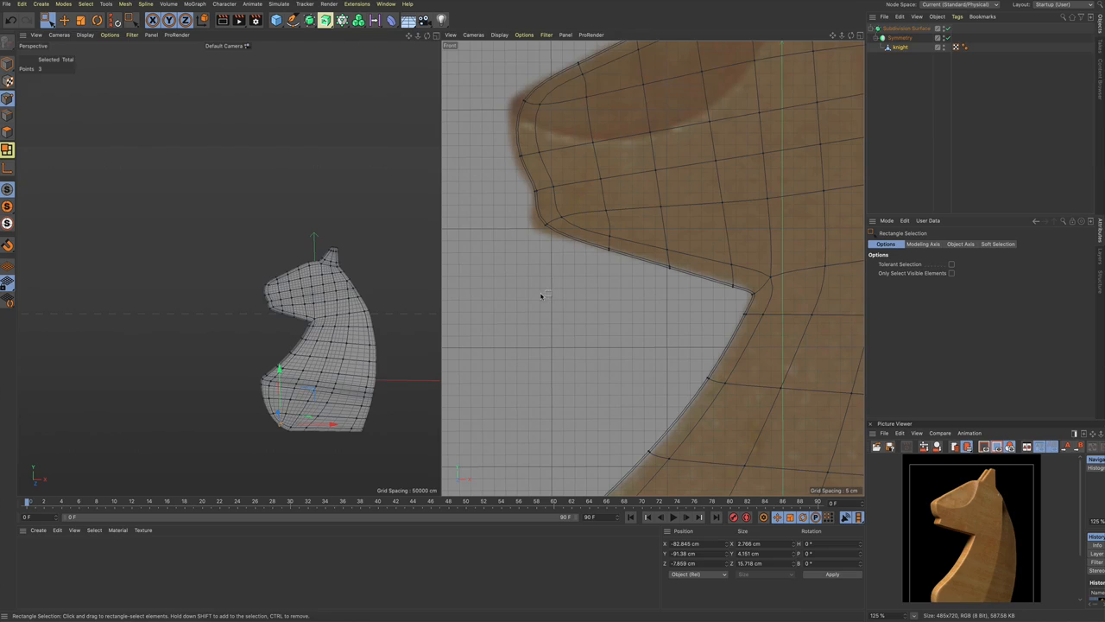
pyautogui.press('q')
pyautogui.scroll(4, 549, 275)
pyautogui.scroll(-3, 550, 275)
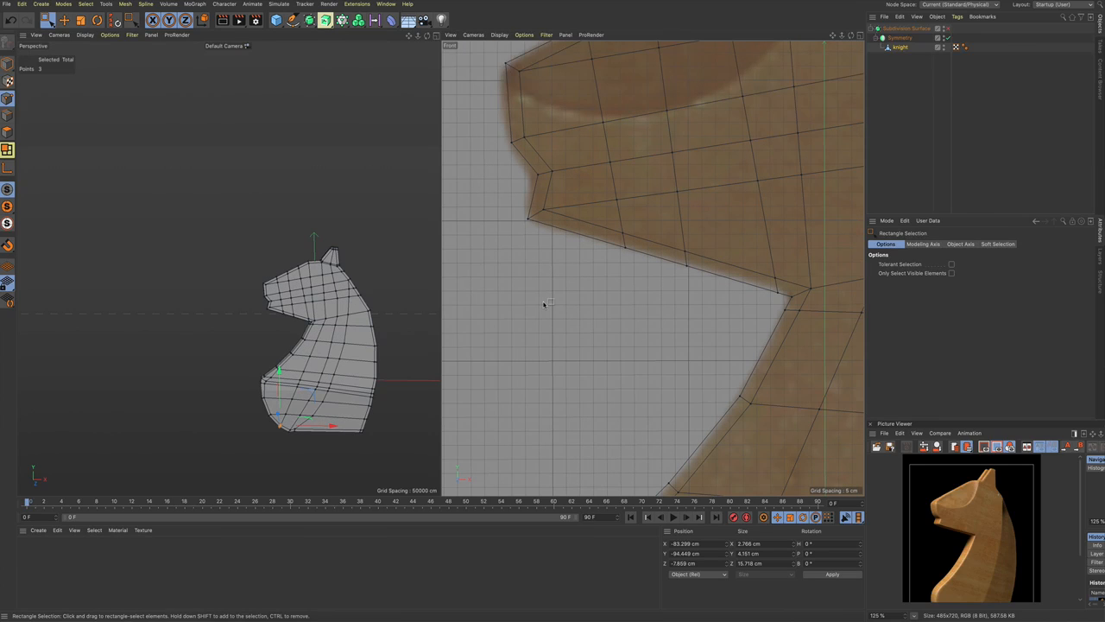
pyautogui.press('k')
pyautogui.press('k')
pyautogui.scroll(4, 293, 322)
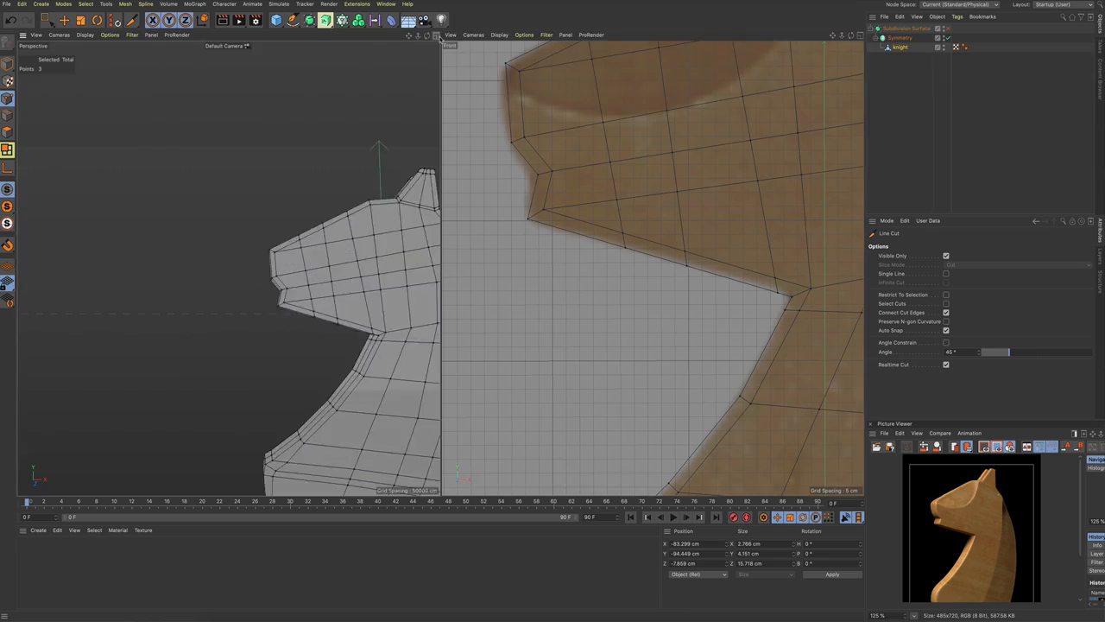
pyautogui.click(437, 37)
pyautogui.keyDown('alt'); pyautogui.moveTo(595, 363); pyautogui.dragTo(631, 375); pyautogui.keyUp('alt')
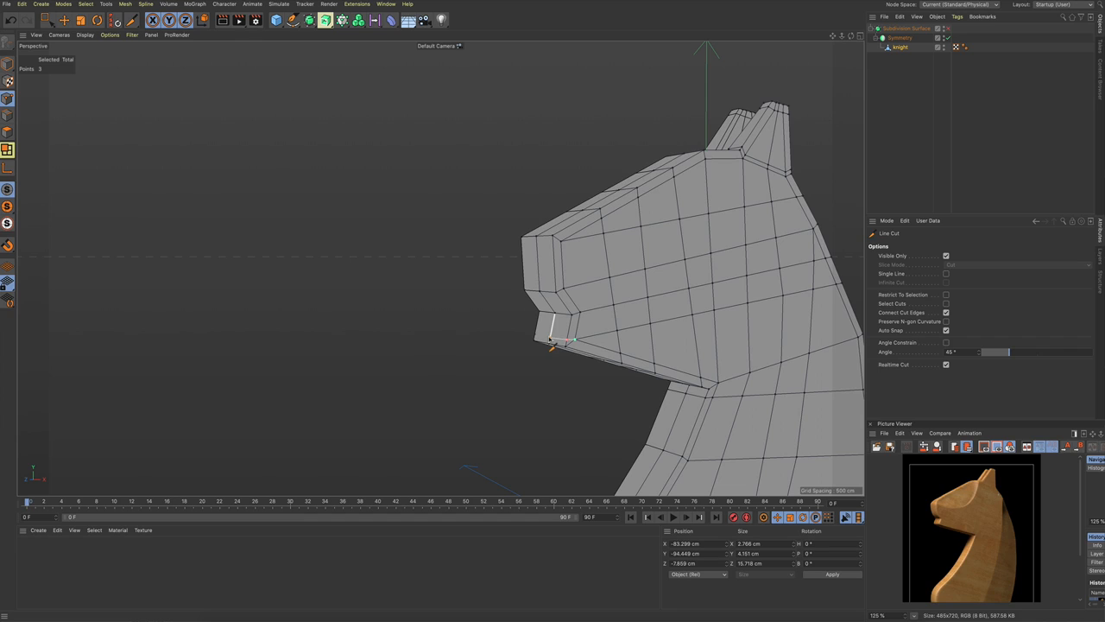
pyautogui.press('0')
pyautogui.keyDown('alt'); pyautogui.moveTo(588, 356); pyautogui.dragTo(575, 325); pyautogui.keyUp('alt')
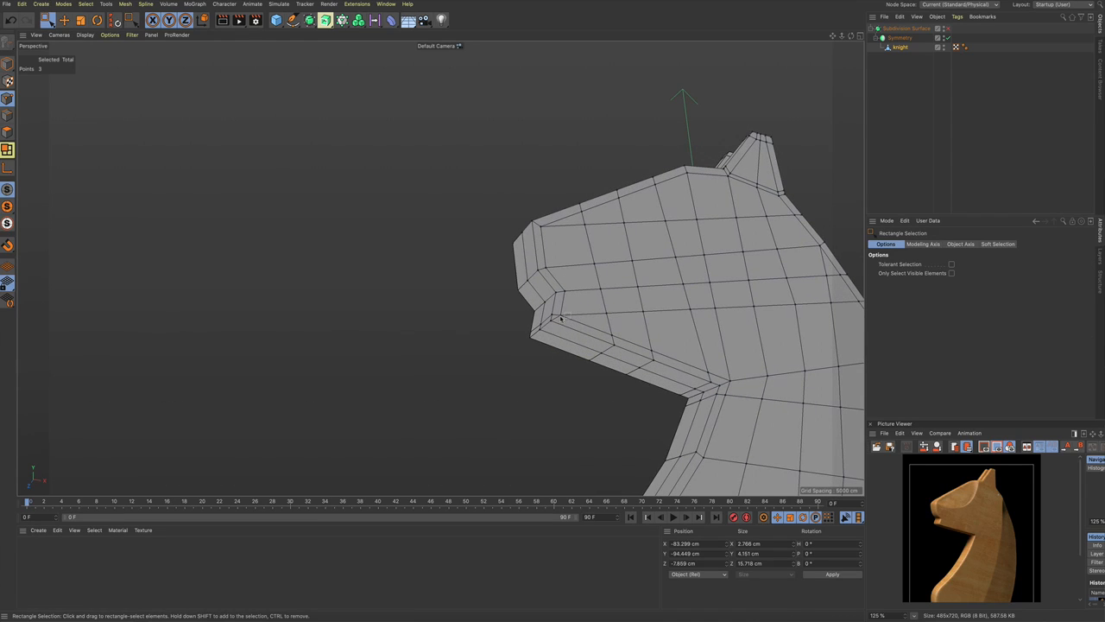
# Step: Line-cut from the same lower-jaw corner across the strips on the underside of the jaw
pyautogui.press('space')
pyautogui.click(560, 317)
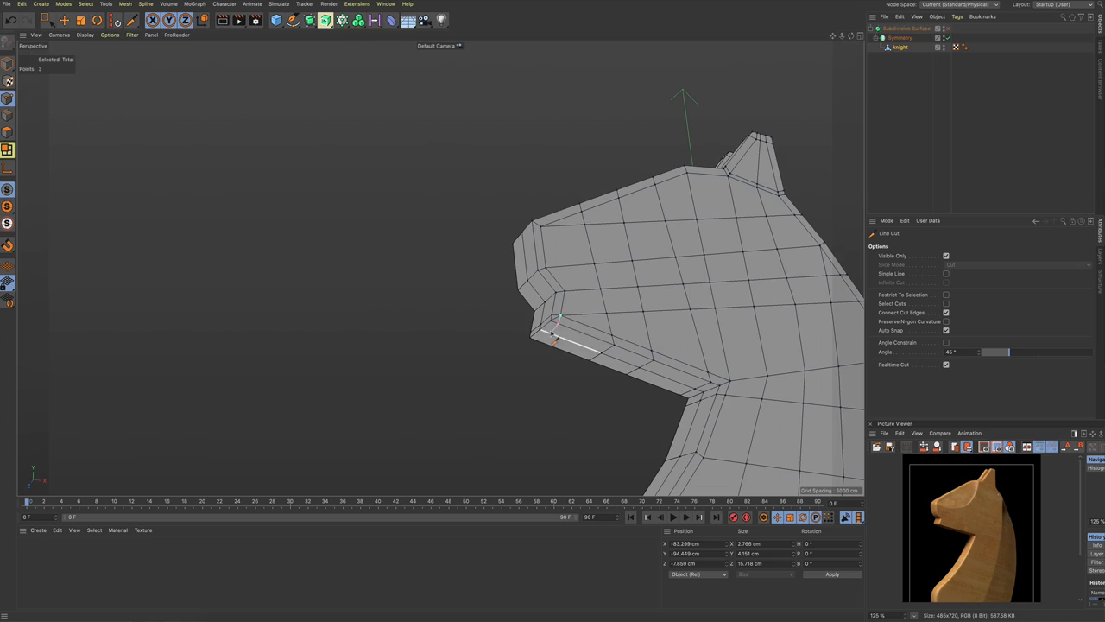
pyautogui.press('space')
# Step: In edge mode, dissolve the short diagonal edge at the lower jaw's front corner and turn subdivision smoothing on
pyautogui.scroll(2, 556, 326)
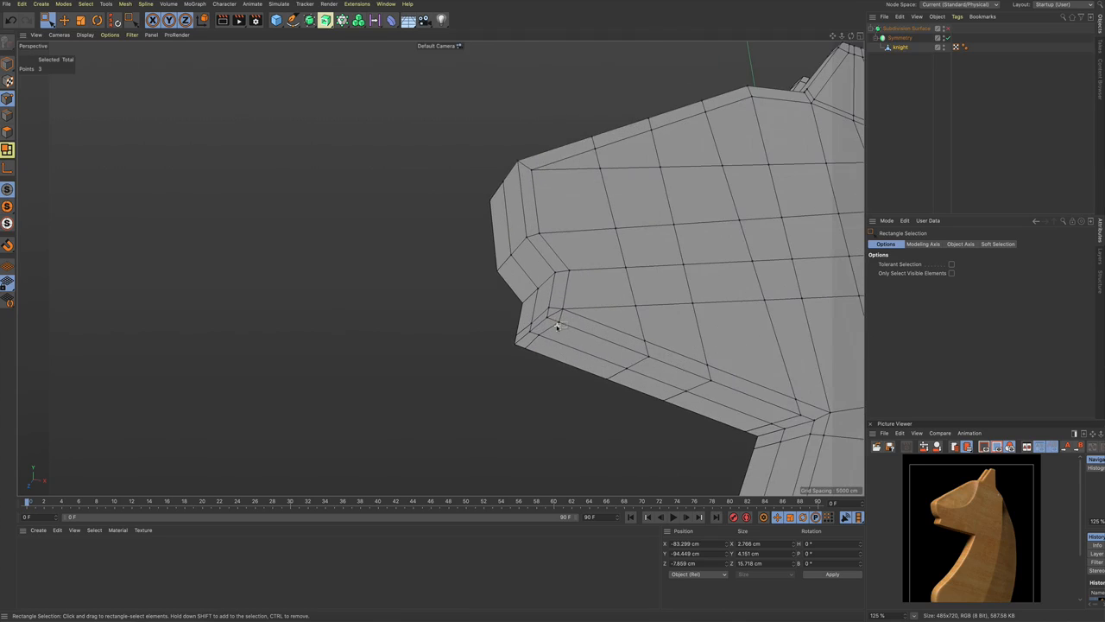
pyautogui.press('9')
pyautogui.press('Return')
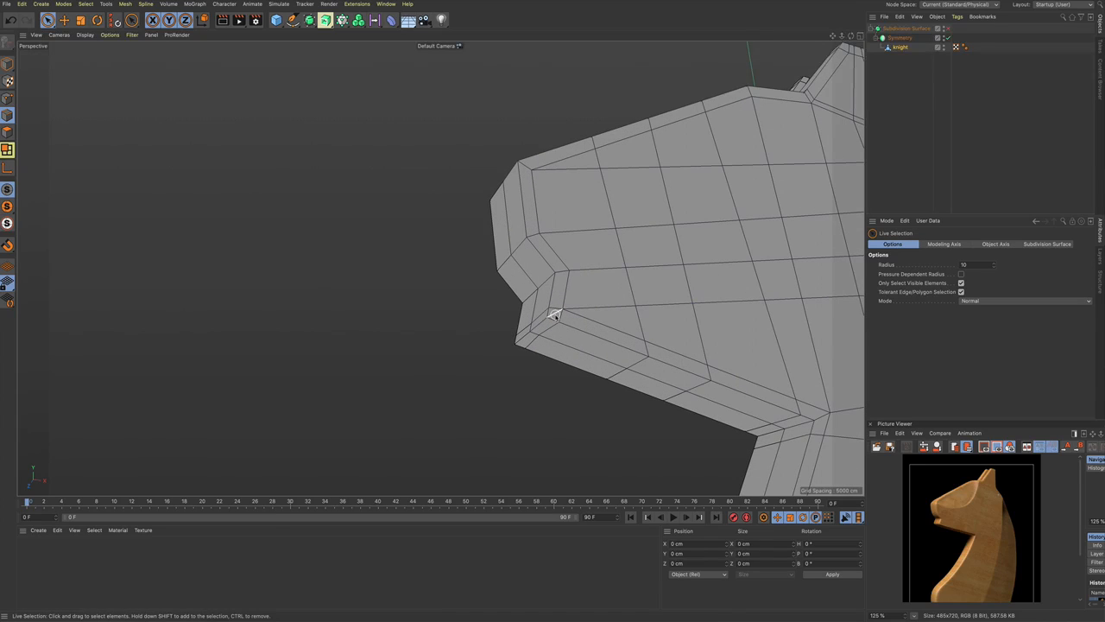
pyautogui.click(556, 316)
pyautogui.rightClick(438, 306)
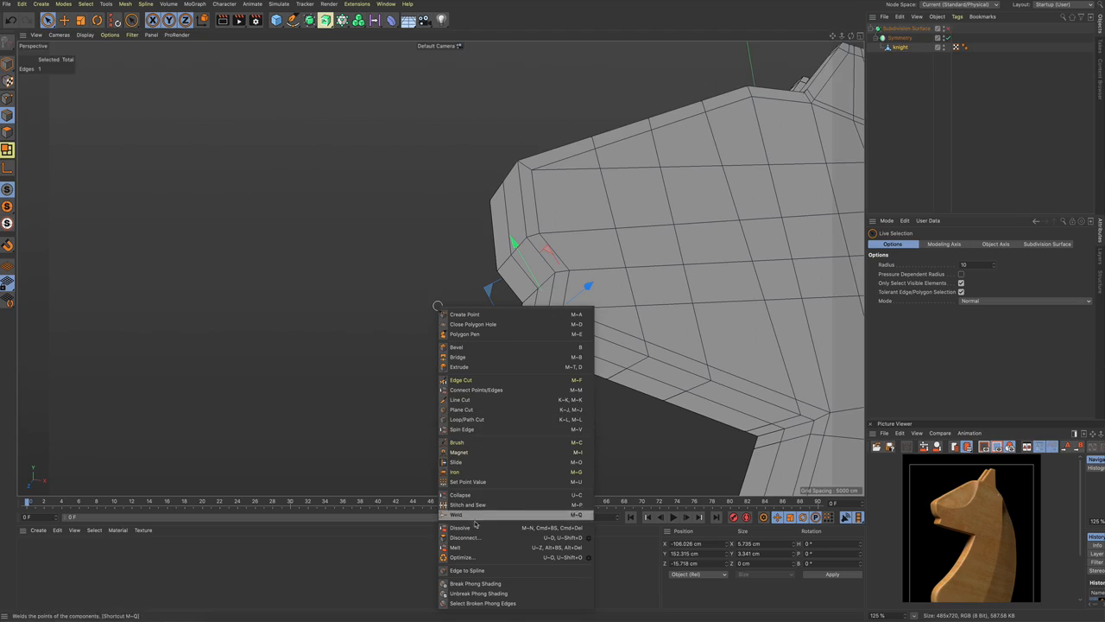
pyautogui.click(473, 529)
pyautogui.scroll(-2, 585, 318)
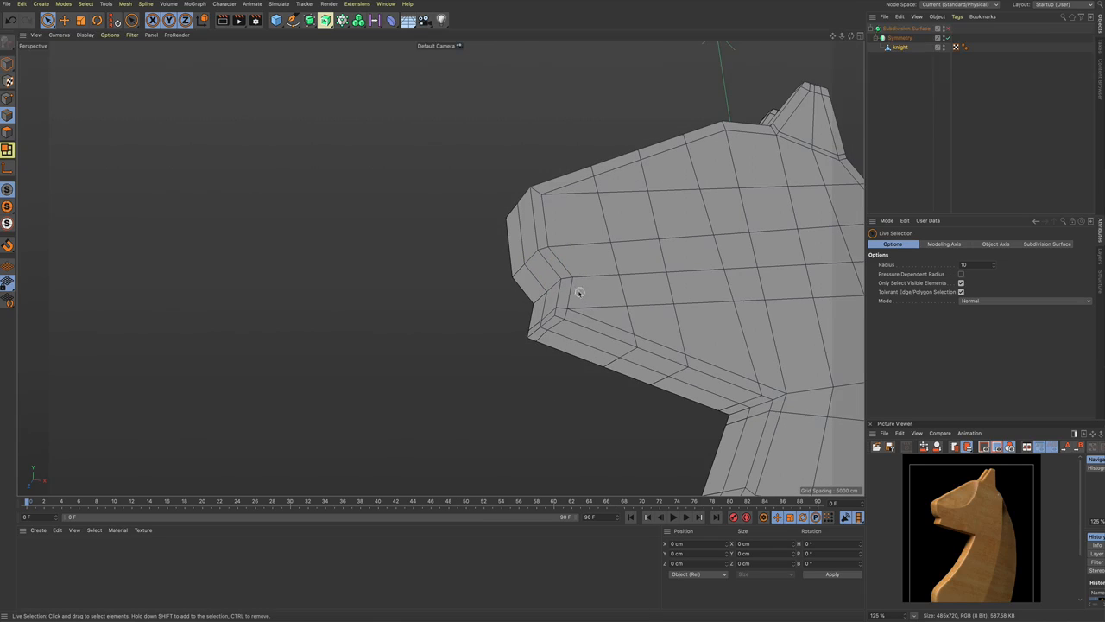
pyautogui.keyDown('alt'); pyautogui.moveTo(579, 294); pyautogui.dragTo(562, 308); pyautogui.keyUp('alt')
pyautogui.press('q')
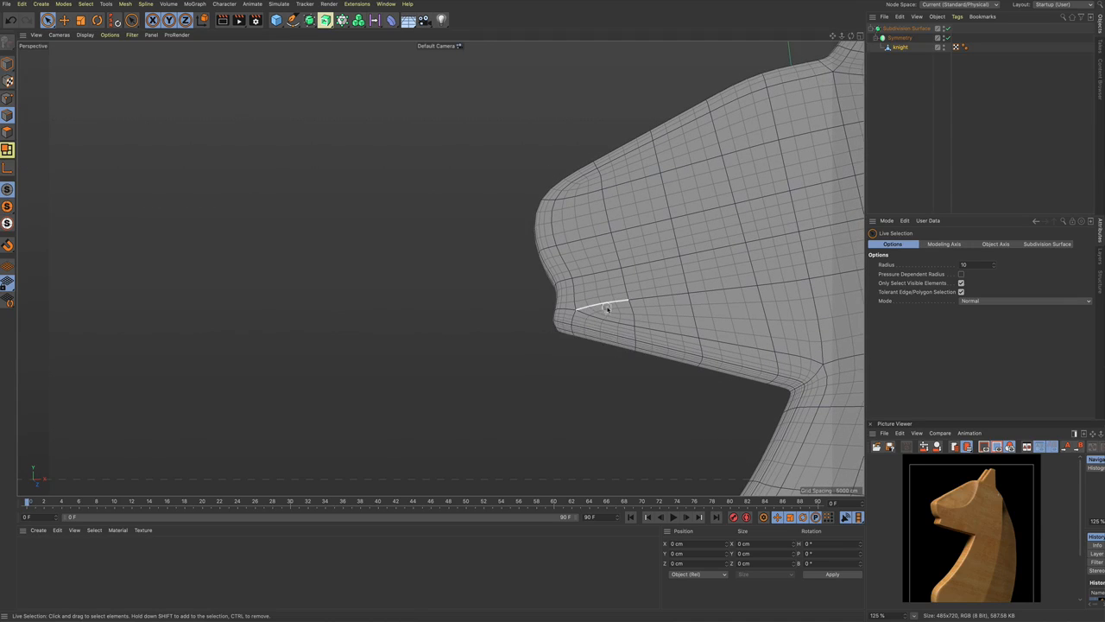
# Step: Examine the lower jaw's front corner from several angles, comparing the mesh with subdivision smoothing on and off
pyautogui.keyDown('alt'); pyautogui.moveTo(607, 309); pyautogui.dragTo(560, 351, button='middle'); pyautogui.keyUp('alt')
pyautogui.keyDown('alt'); pyautogui.moveTo(560, 350); pyautogui.dragTo(563, 353); pyautogui.keyUp('alt')
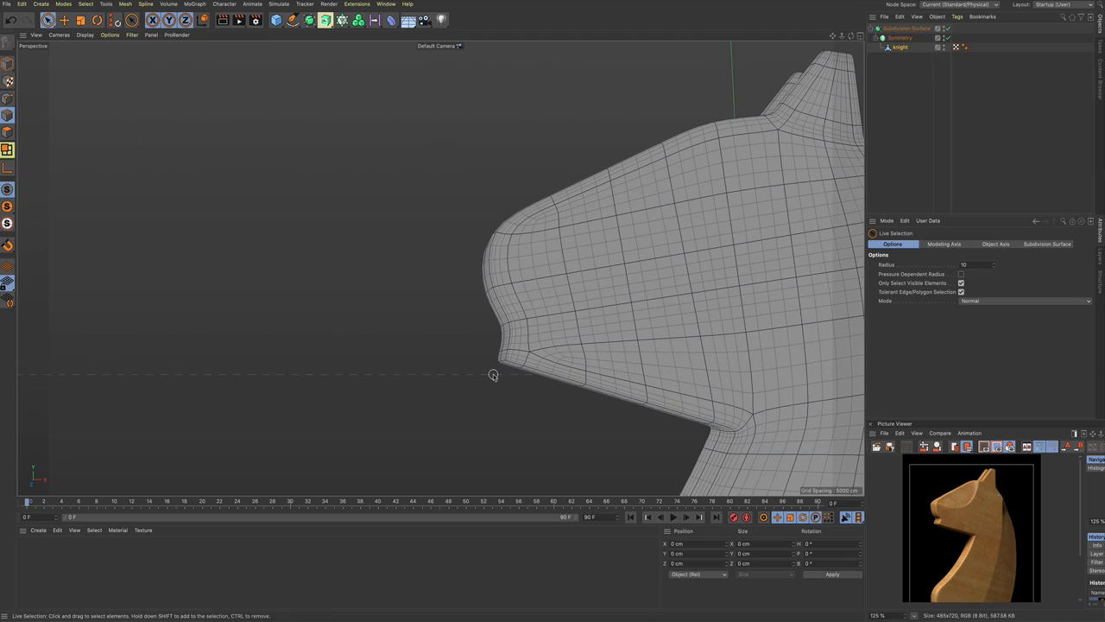
pyautogui.press('q')
pyautogui.press('q')
pyautogui.keyDown('alt'); pyautogui.moveTo(571, 352); pyautogui.dragTo(495, 313); pyautogui.keyUp('alt')
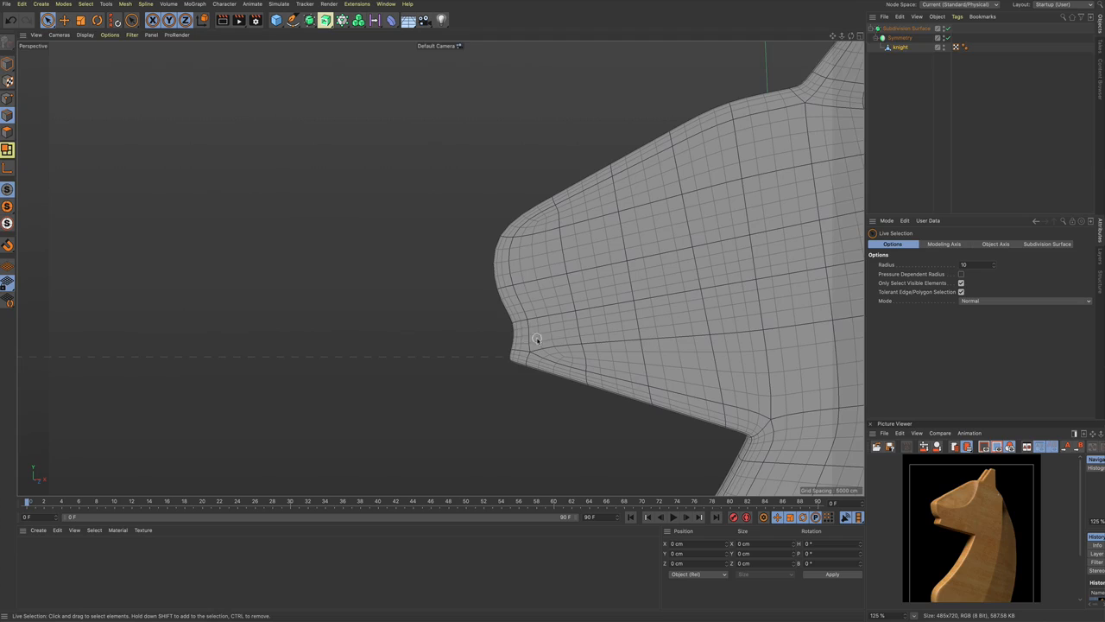
pyautogui.scroll(-4, 539, 337)
pyautogui.moveTo(537, 341)
pyautogui.keyDown('alt'); pyautogui.mouseDown()
pyautogui.moveTo(587, 352)
pyautogui.moveTo(532, 331)
pyautogui.mouseUp(); pyautogui.keyUp('alt')
pyautogui.scroll(2, 530, 330)
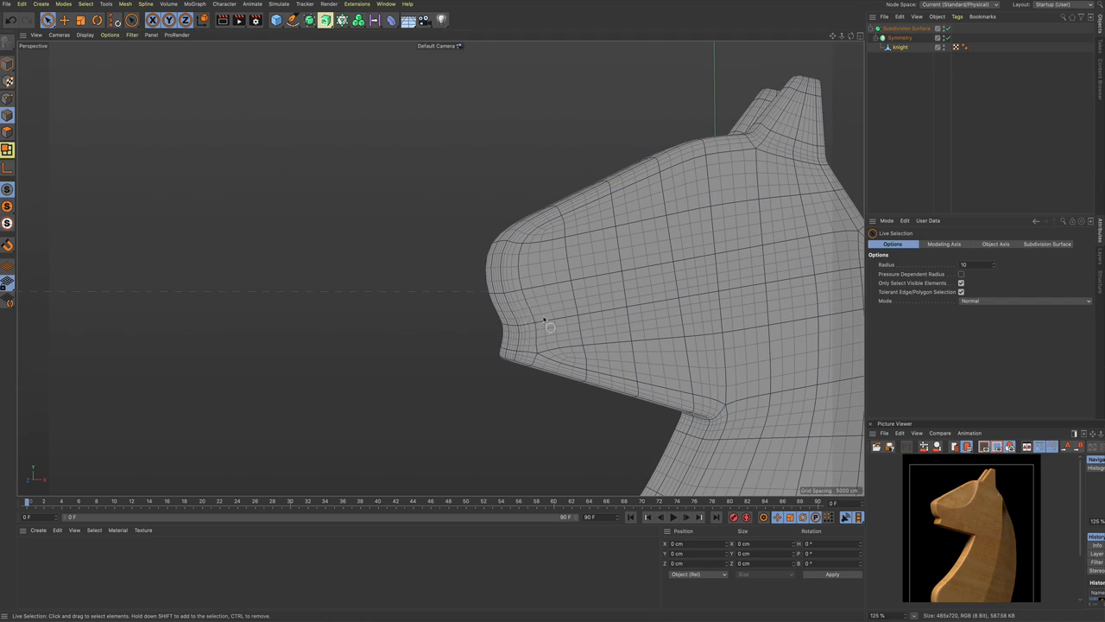
pyautogui.scroll(1, 551, 334)
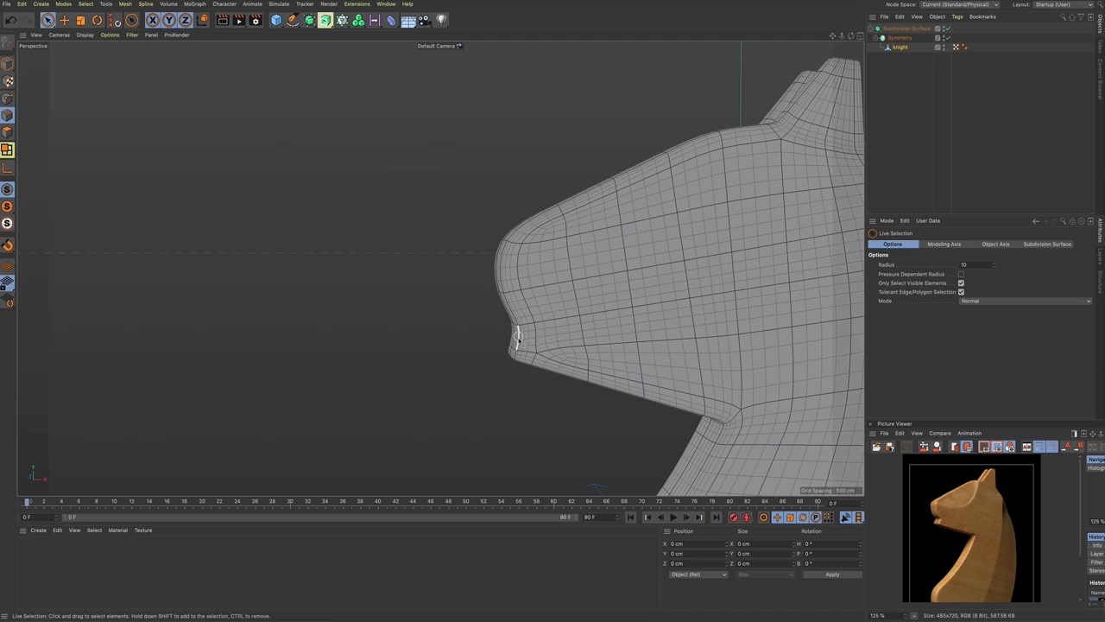
pyautogui.press('q')
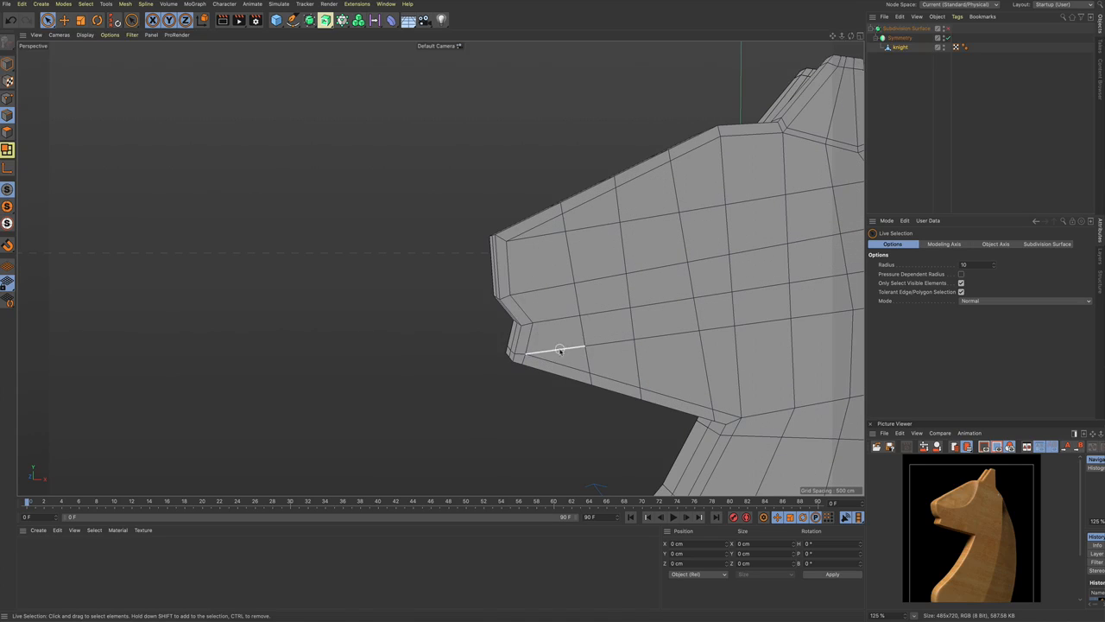
pyautogui.moveTo(562, 348)
pyautogui.keyDown('alt'); pyautogui.mouseDown()
pyautogui.moveTo(580, 343)
pyautogui.moveTo(557, 341)
pyautogui.mouseUp(); pyautogui.keyUp('alt')
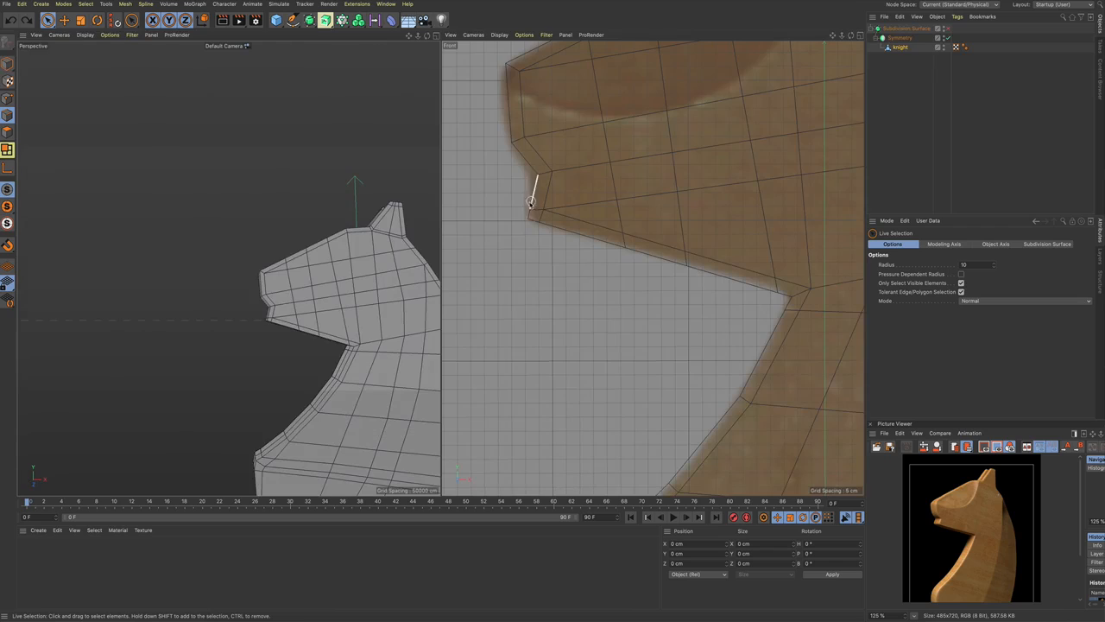
# Step: Turn subdivision smoothing on and, in point mode, move the three mouth-notch points to about X -102.1 cm, Y 167.2 cm
pyautogui.press('q')
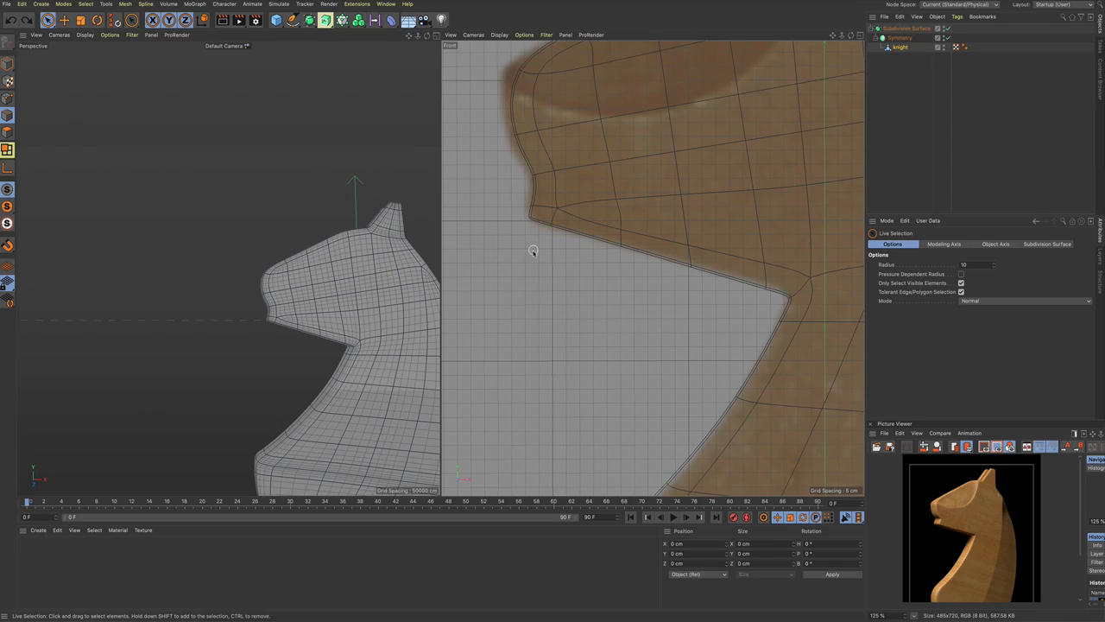
pyautogui.click(7, 98)
pyautogui.press('0')
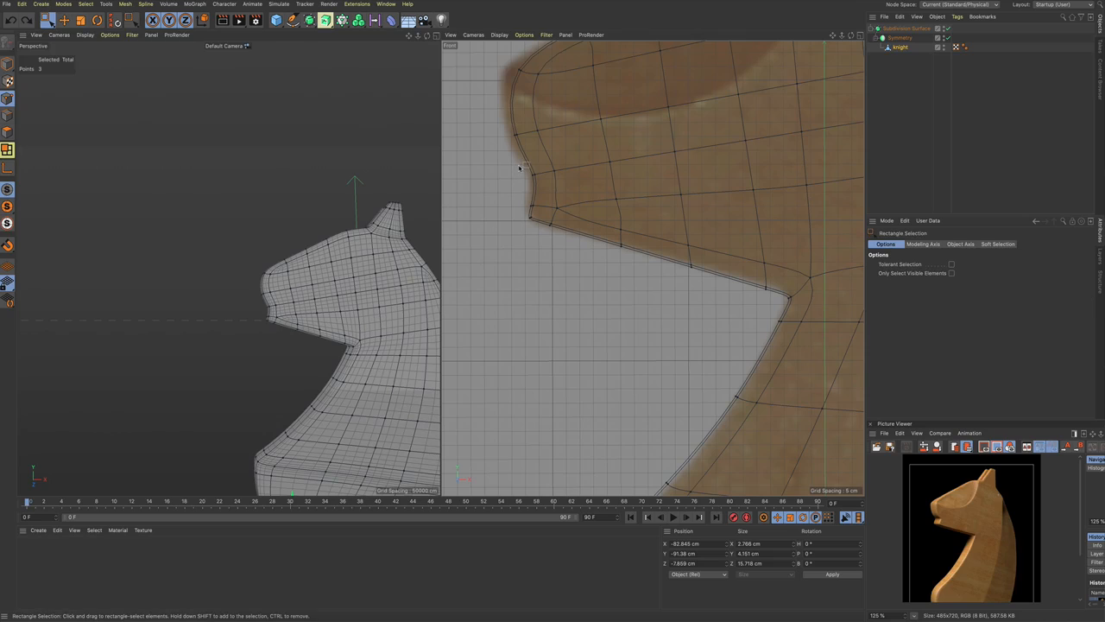
pyautogui.moveTo(518, 166); pyautogui.dragTo(574, 189)
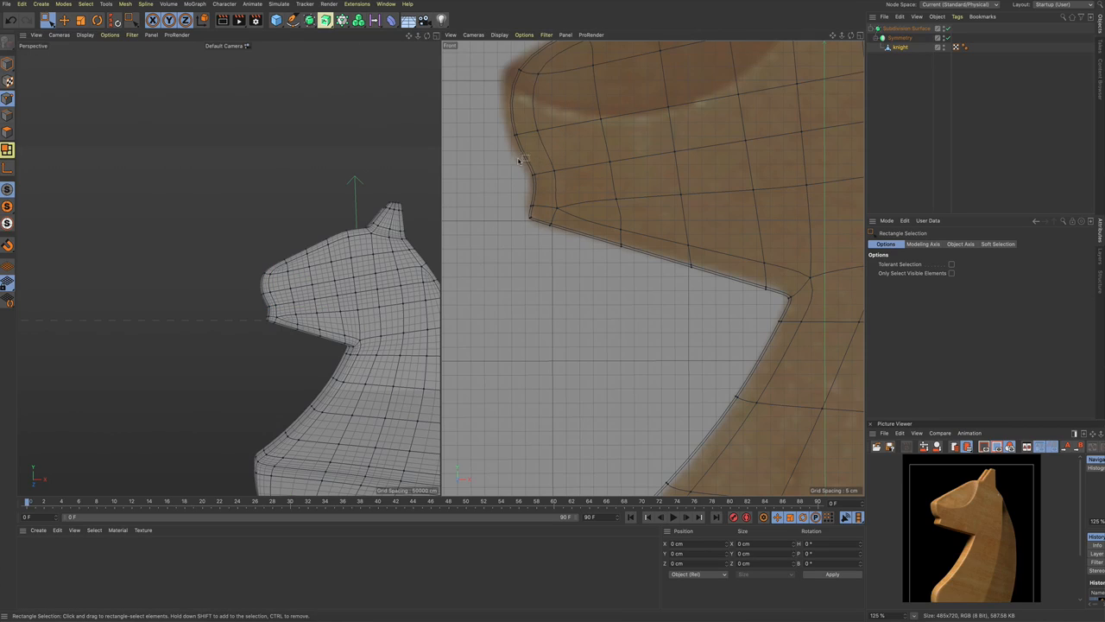
pyautogui.moveTo(518, 161); pyautogui.dragTo(574, 188)
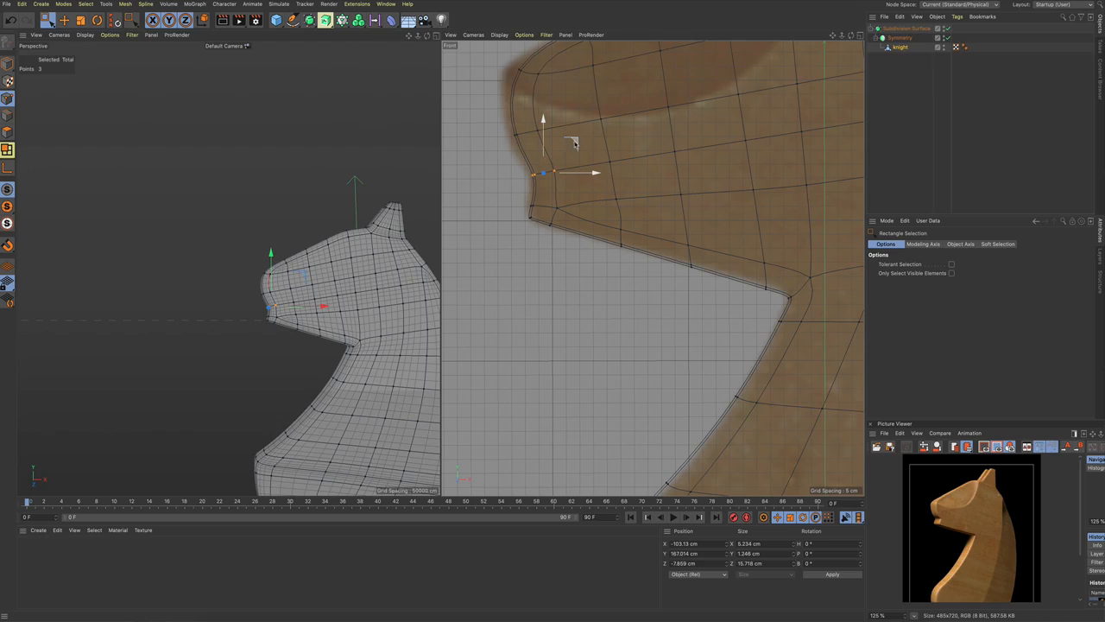
pyautogui.moveTo(576, 144); pyautogui.dragTo(579, 143)
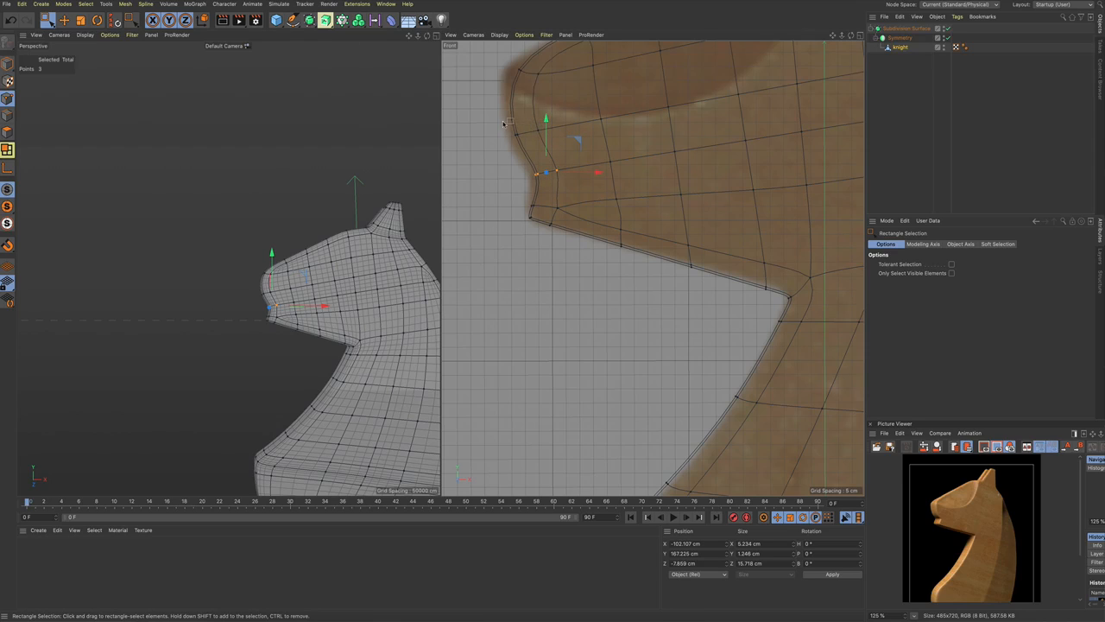
# Step: Move the three snout points above the mouth to about X -111.3 cm, Y 180.6 cm and the two lower-lip points to about X -107.9 cm, Y 156.9 cm
pyautogui.moveTo(504, 123); pyautogui.dragTo(550, 147)
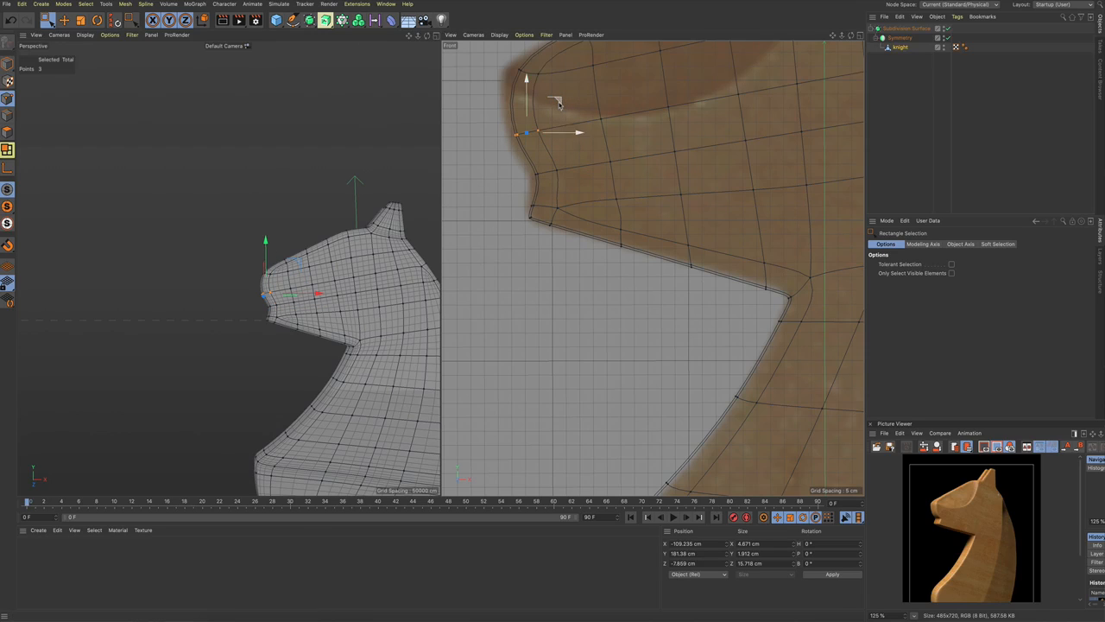
pyautogui.moveTo(562, 106); pyautogui.dragTo(557, 109)
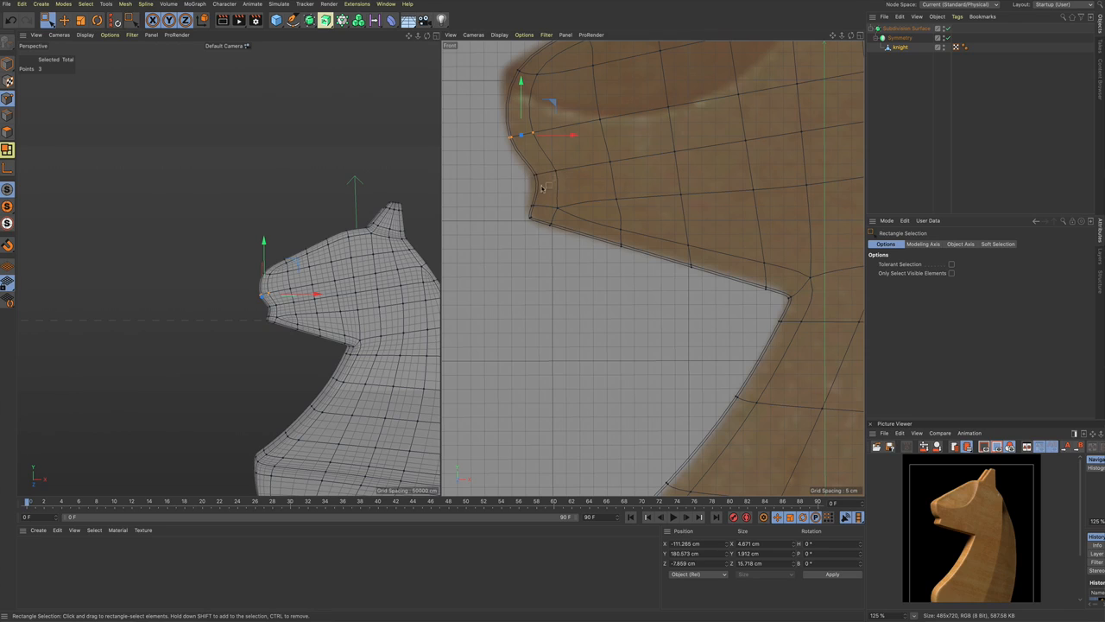
pyautogui.moveTo(519, 196); pyautogui.dragTo(546, 222)
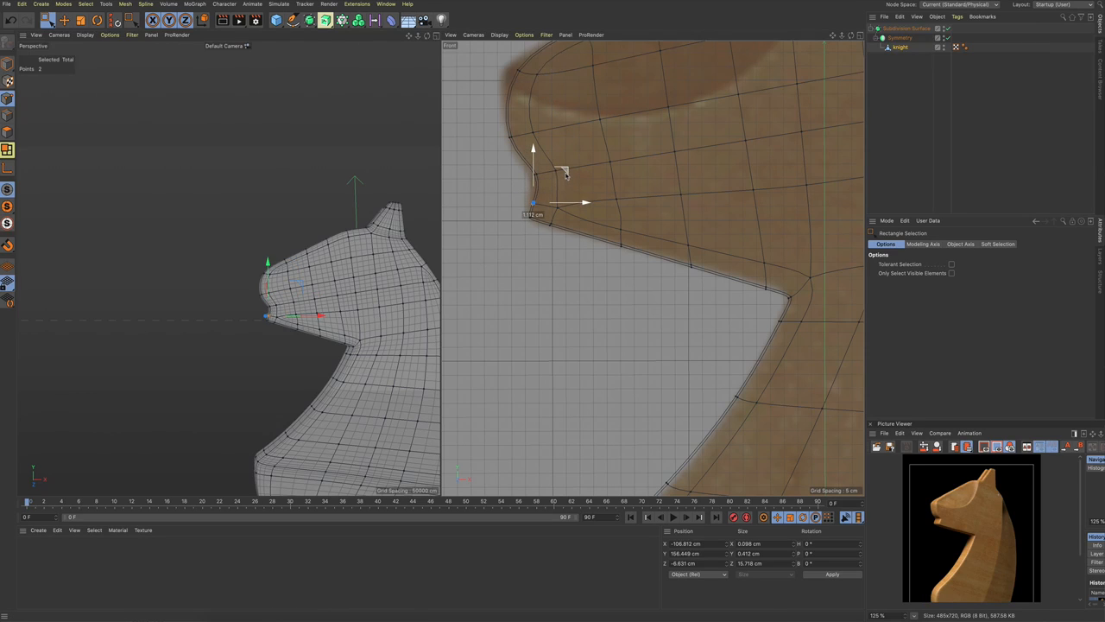
pyautogui.moveTo(565, 174); pyautogui.dragTo(563, 172)
# Step: Preview the smoothed knight's silhouette in an interactive render region, then remove the region and turn subdivision smoothing off
pyautogui.keyDown('alt'); pyautogui.moveTo(343, 196); pyautogui.dragTo(335, 229); pyautogui.keyUp('alt')
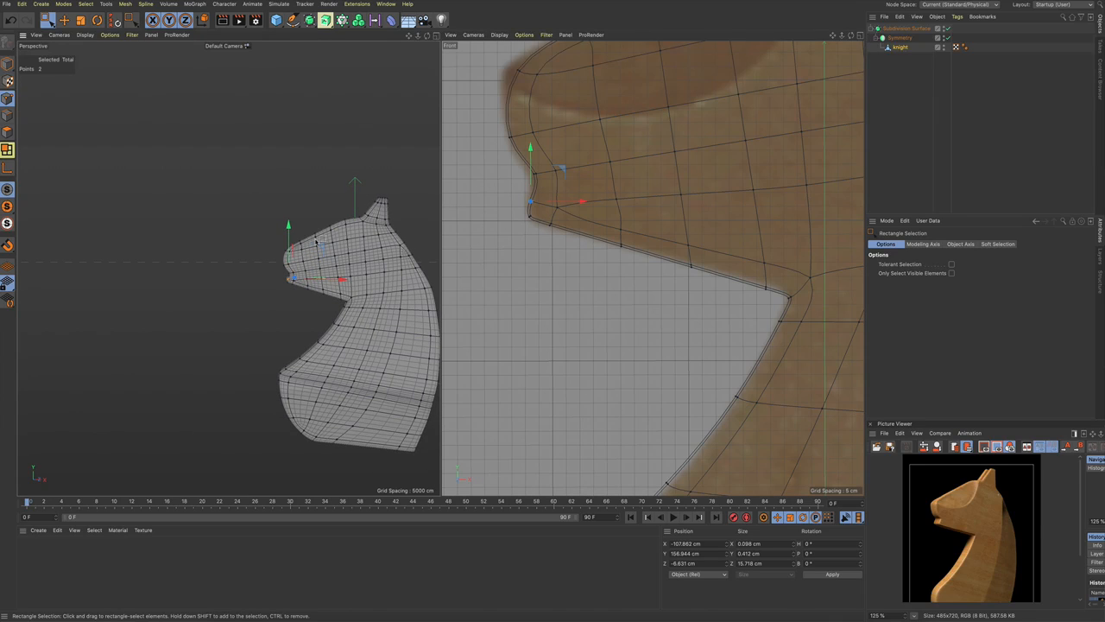
pyautogui.hotkey('alt', 'r')
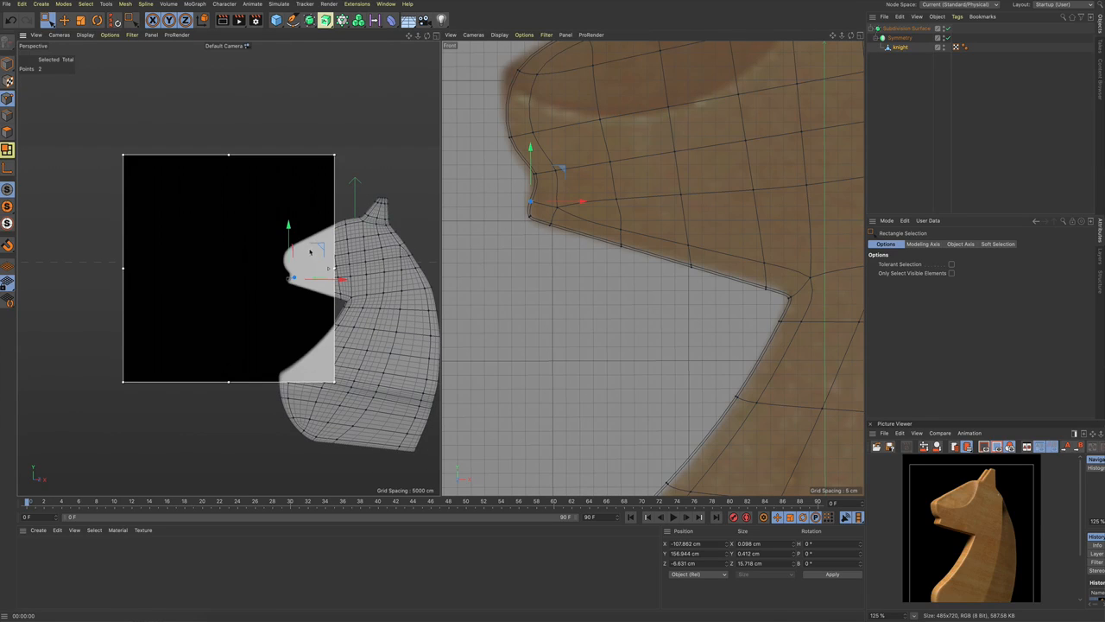
pyautogui.keyDown('alt'); pyautogui.moveTo(316, 249); pyautogui.dragTo(382, 232); pyautogui.keyUp('alt')
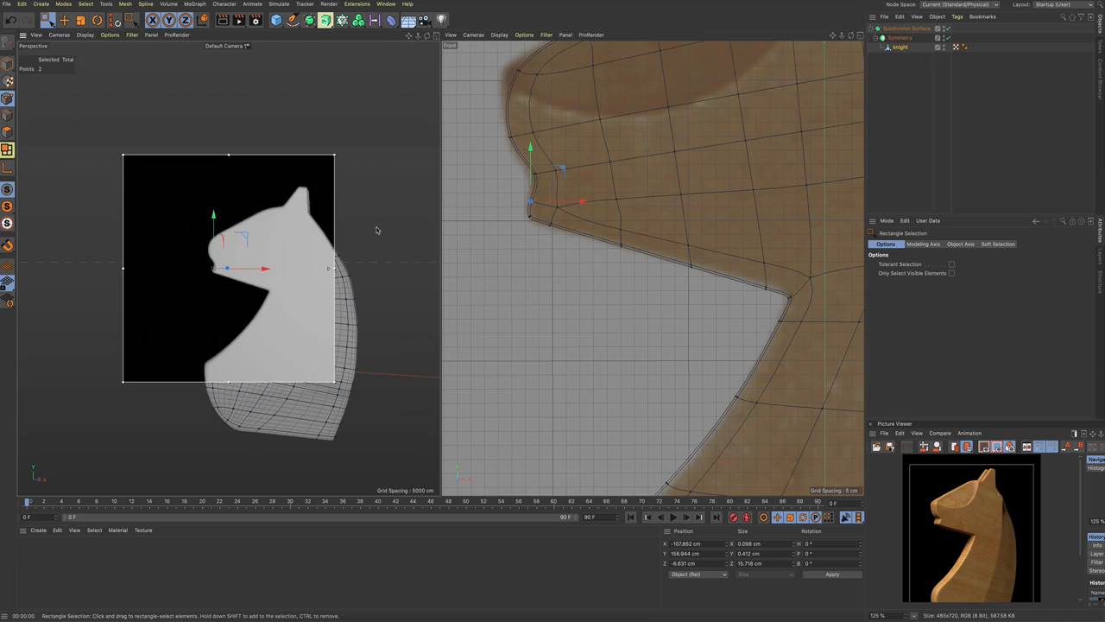
pyautogui.press('Return')
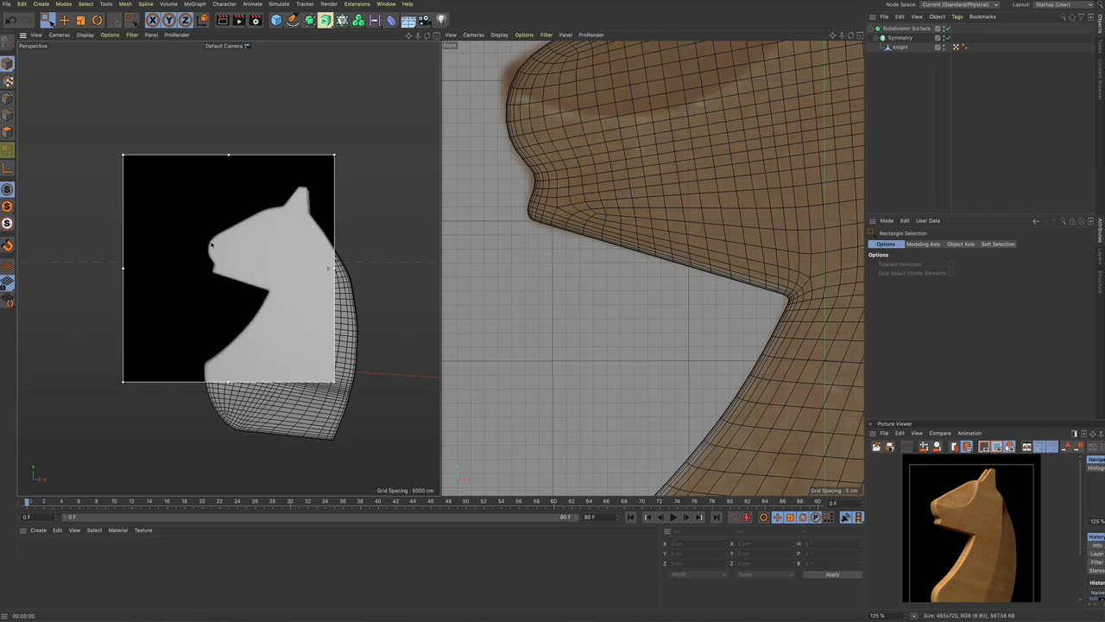
pyautogui.click(271, 265)
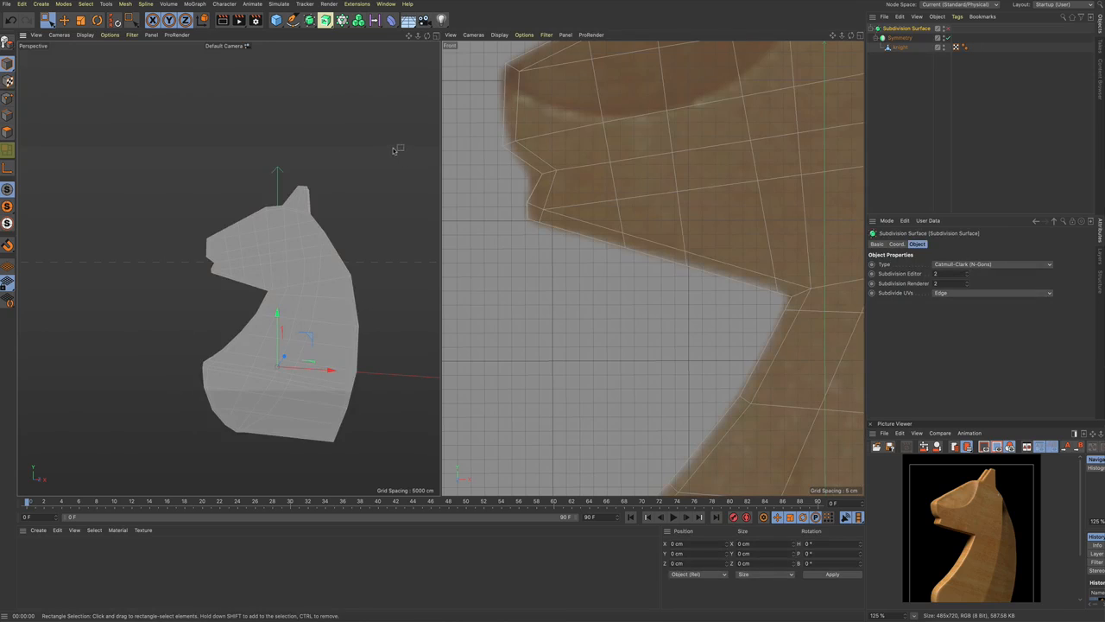
# Step: Select the knight mesh, frame it in the views, and switch to point mode with the Live Selection tool
pyautogui.click(901, 47)
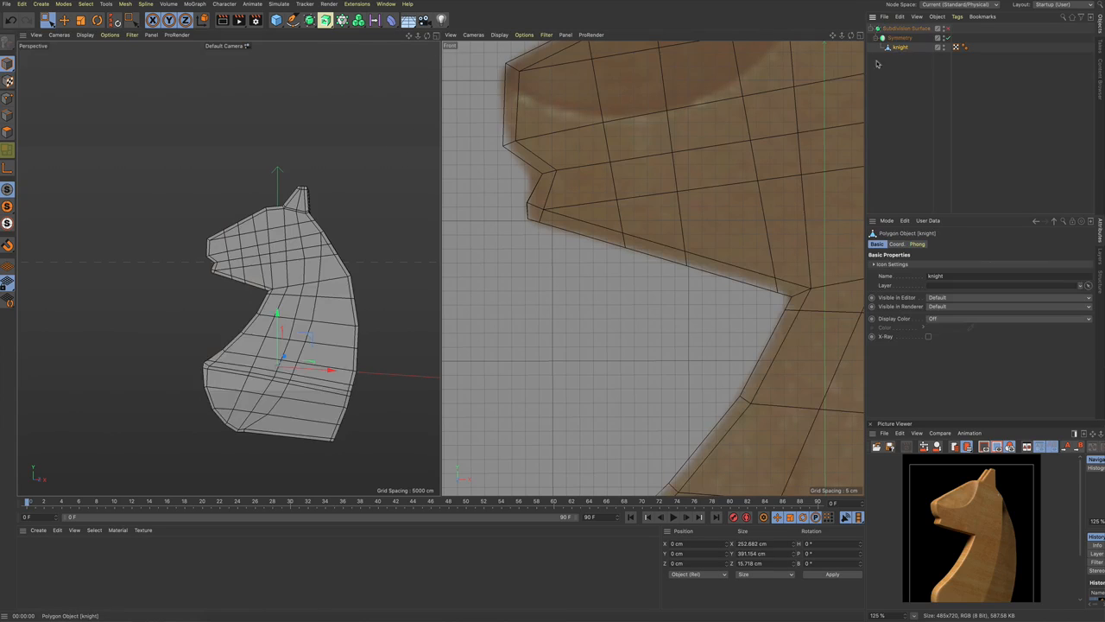
pyautogui.press('o')
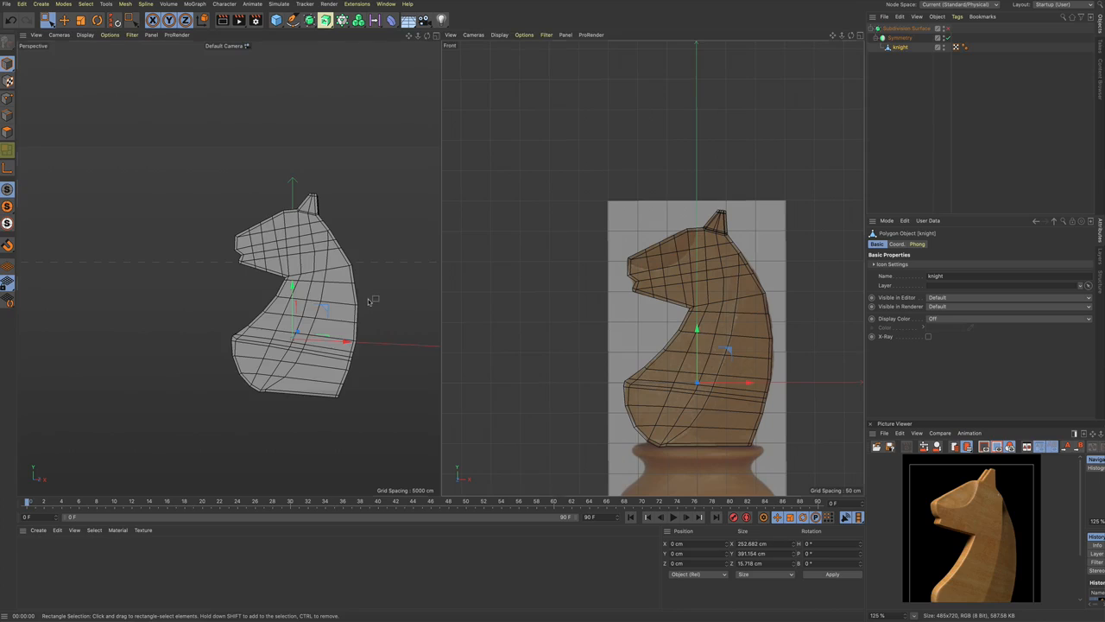
pyautogui.keyDown('alt'); pyautogui.moveTo(369, 304); pyautogui.dragTo(326, 301); pyautogui.keyUp('alt')
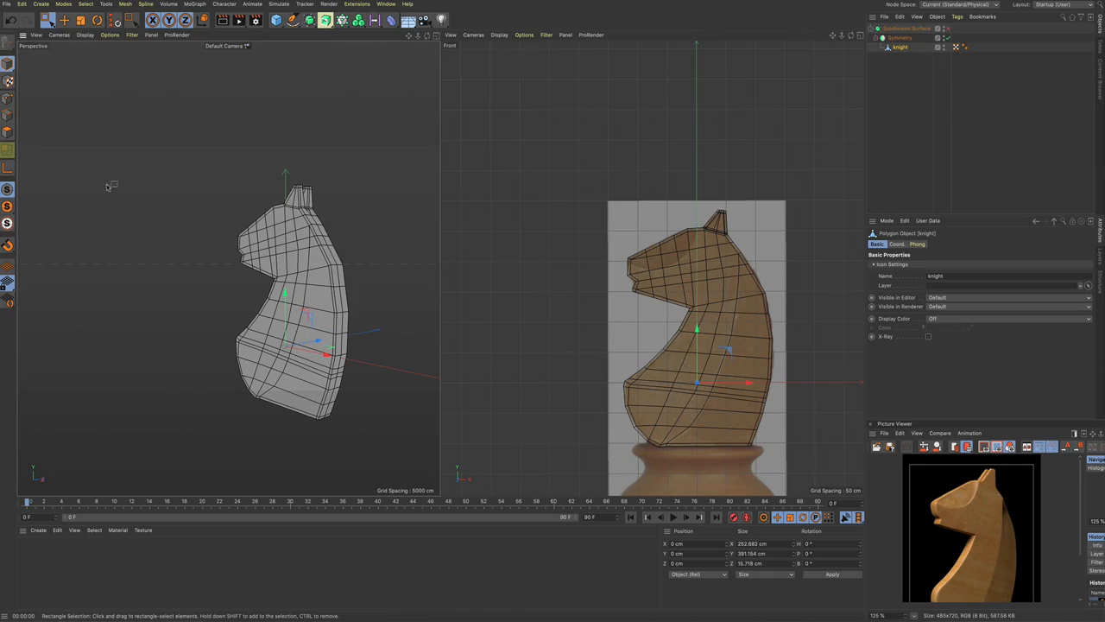
pyautogui.click(7, 97)
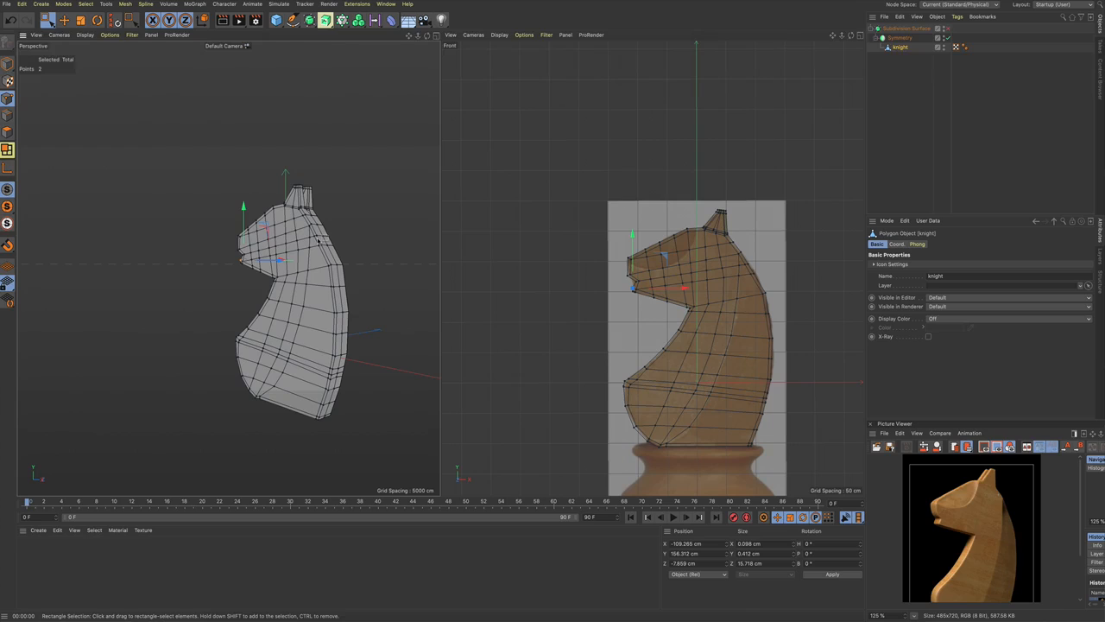
pyautogui.press('9')
# Step: Highlight the points along the knight's back edge, clear the selection, and examine the edge flow across the head and neck
pyautogui.moveTo(316, 236)
pyautogui.keyDown('shift'); pyautogui.mouseDown()
pyautogui.moveTo(335, 347)
pyautogui.moveTo(319, 419)
pyautogui.mouseUp(); pyautogui.keyUp('shift')
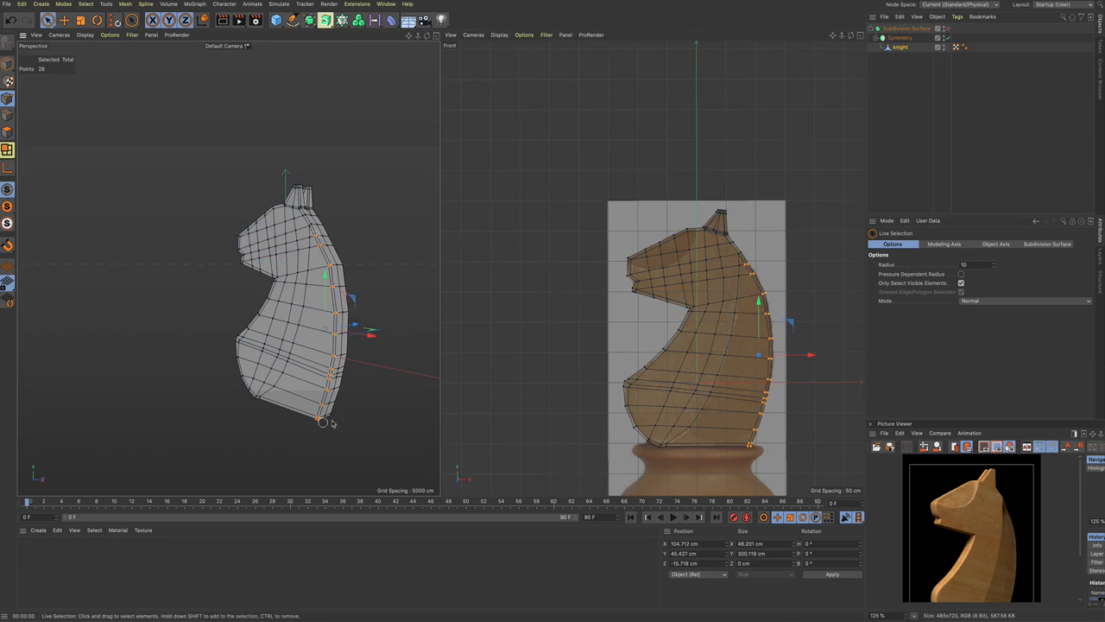
pyautogui.scroll(3, 389, 246)
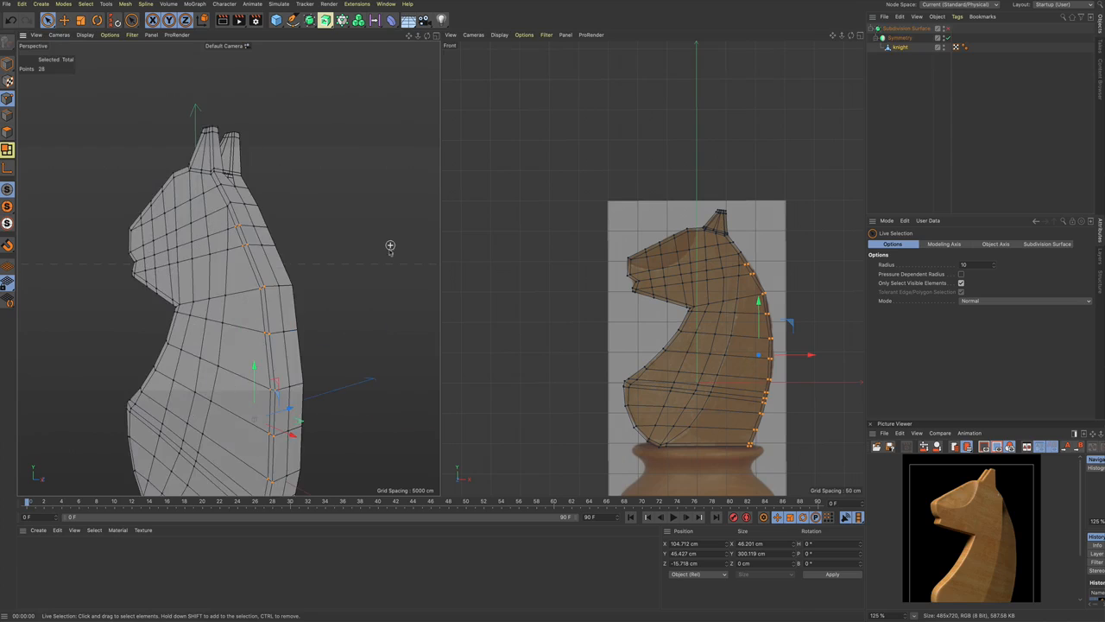
pyautogui.keyDown('alt'); pyautogui.moveTo(390, 247); pyautogui.dragTo(352, 275); pyautogui.keyUp('alt')
pyautogui.keyDown('alt'); pyautogui.moveTo(337, 271); pyautogui.dragTo(332, 193, button='middle'); pyautogui.keyUp('alt')
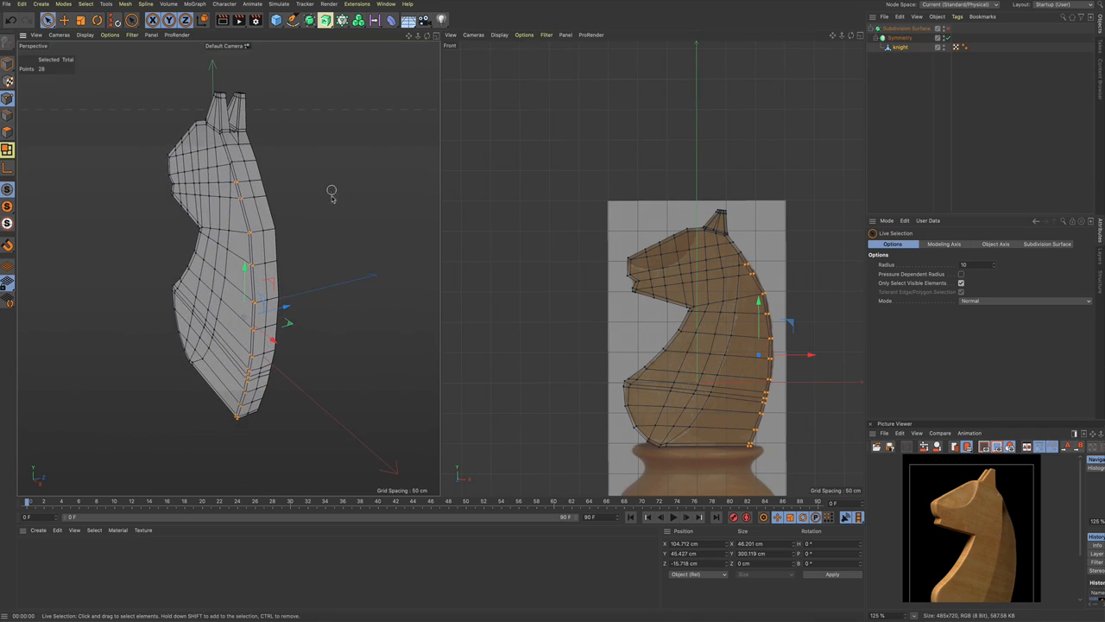
pyautogui.keyDown('alt'); pyautogui.moveTo(274, 270); pyautogui.dragTo(308, 246); pyautogui.keyUp('alt')
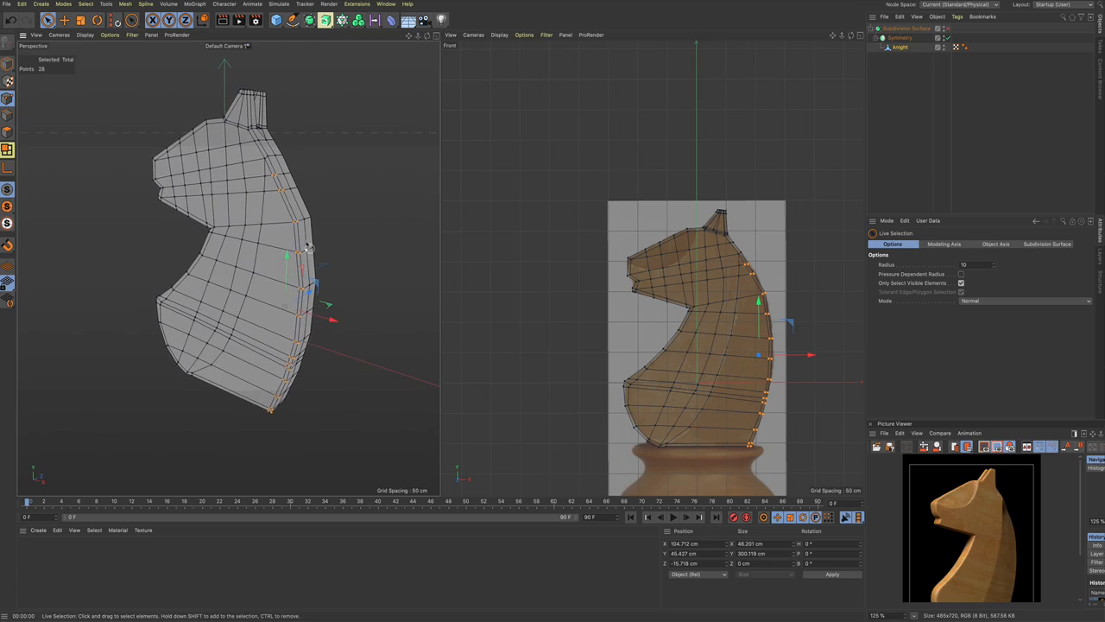
pyautogui.moveTo(285, 302)
pyautogui.keyDown('alt'); pyautogui.mouseDown()
pyautogui.moveTo(289, 320)
pyautogui.moveTo(296, 313)
pyautogui.mouseUp(); pyautogui.keyUp('alt')
pyautogui.keyDown('alt'); pyautogui.moveTo(315, 352); pyautogui.dragTo(344, 305); pyautogui.keyUp('alt')
pyautogui.click(380, 334)
pyautogui.scroll(-4, 380, 334)
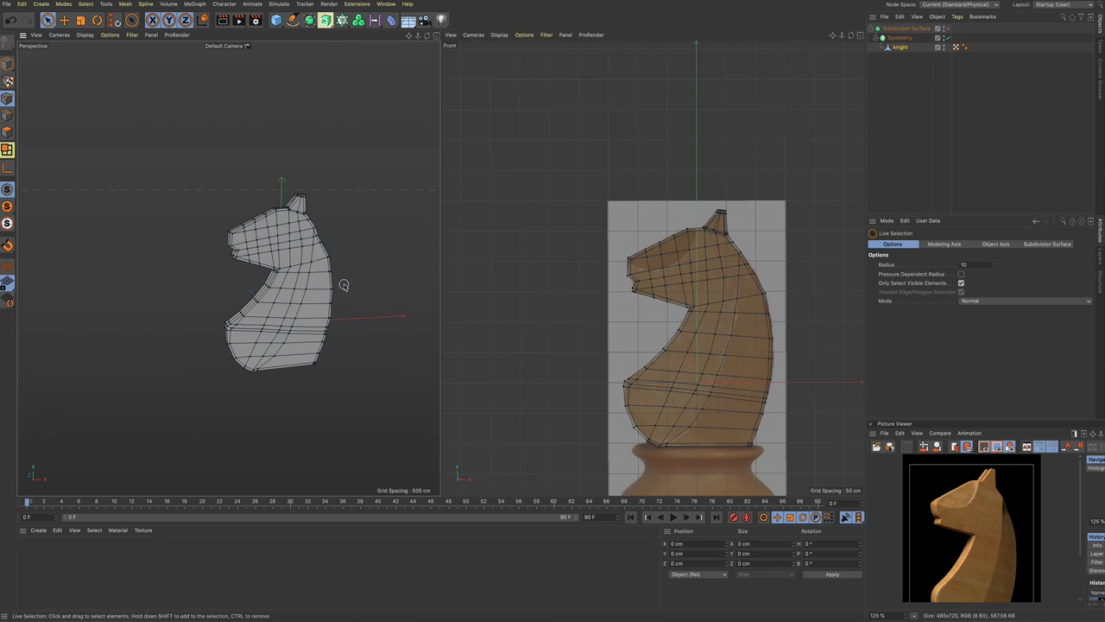
pyautogui.keyDown('alt'); pyautogui.moveTo(377, 284); pyautogui.dragTo(353, 294, button='middle'); pyautogui.keyUp('alt')
pyautogui.scroll(3, 300, 253)
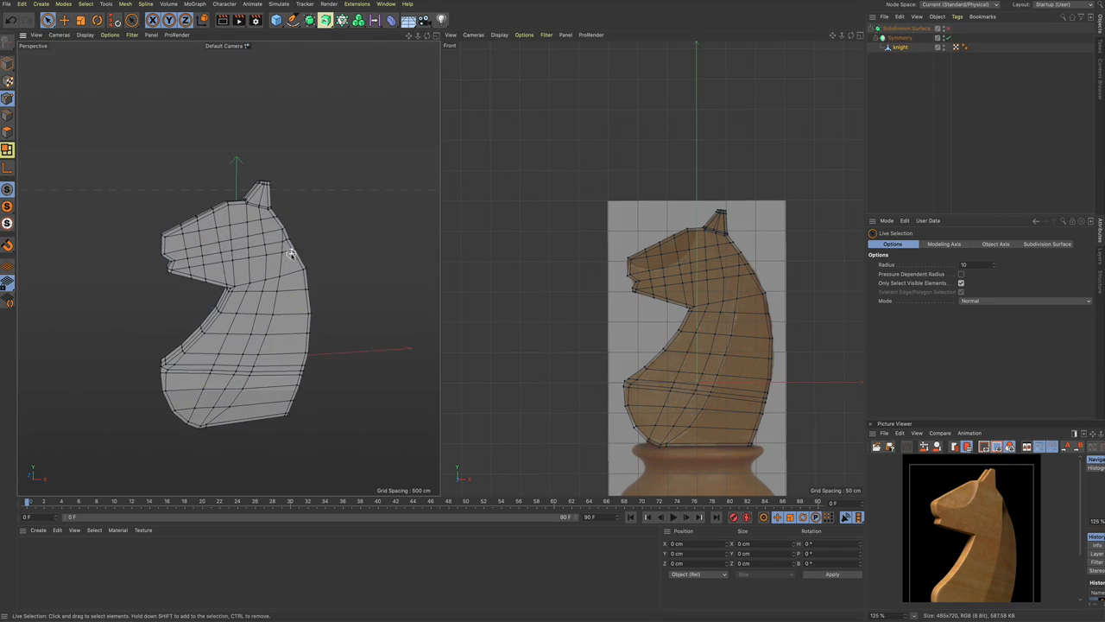
pyautogui.scroll(4, 280, 233)
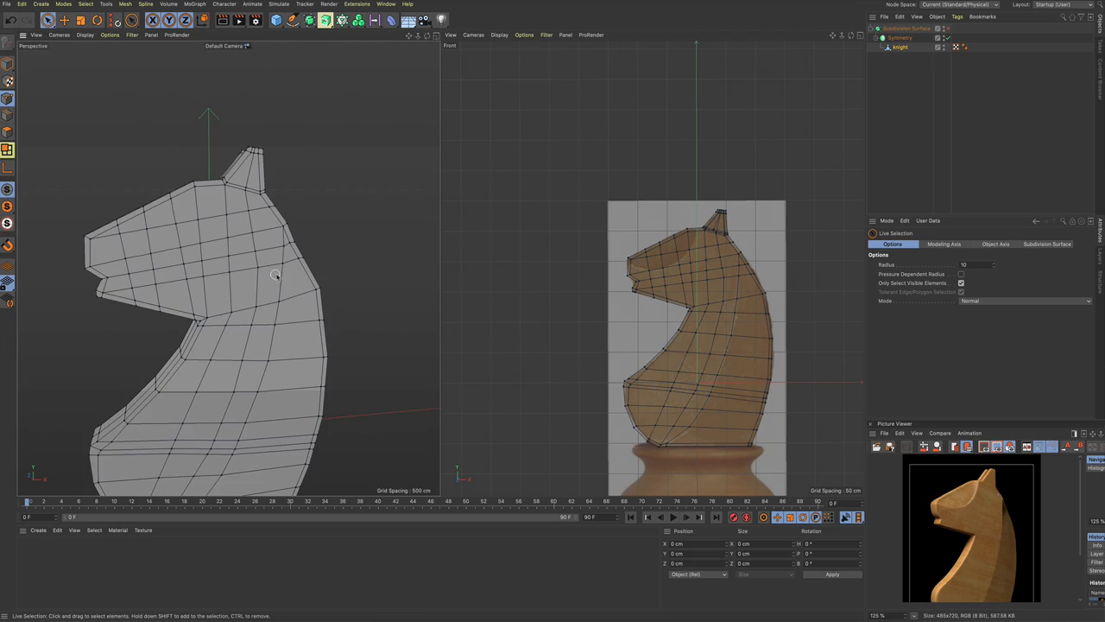
pyautogui.keyDown('alt'); pyautogui.moveTo(276, 274); pyautogui.dragTo(247, 296); pyautogui.keyUp('alt')
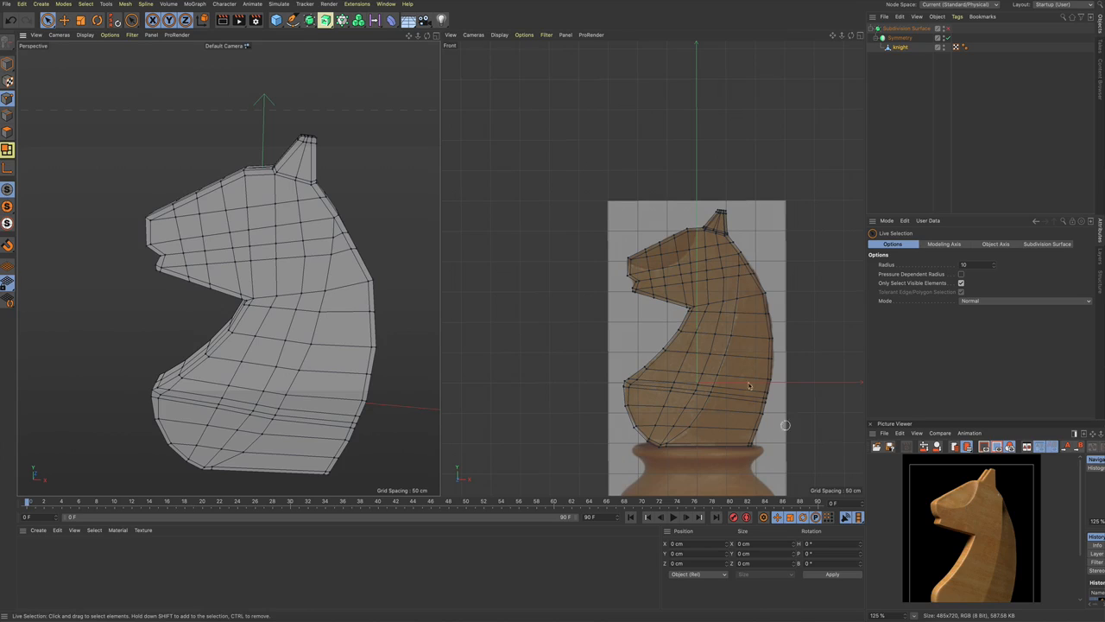
# Step: In the front view, line-cut along the reference's curved cheek line, from the top of the forehead down and forward to the muzzle's front edge
pyautogui.scroll(4, 706, 280)
pyautogui.scroll(-1, 707, 280)
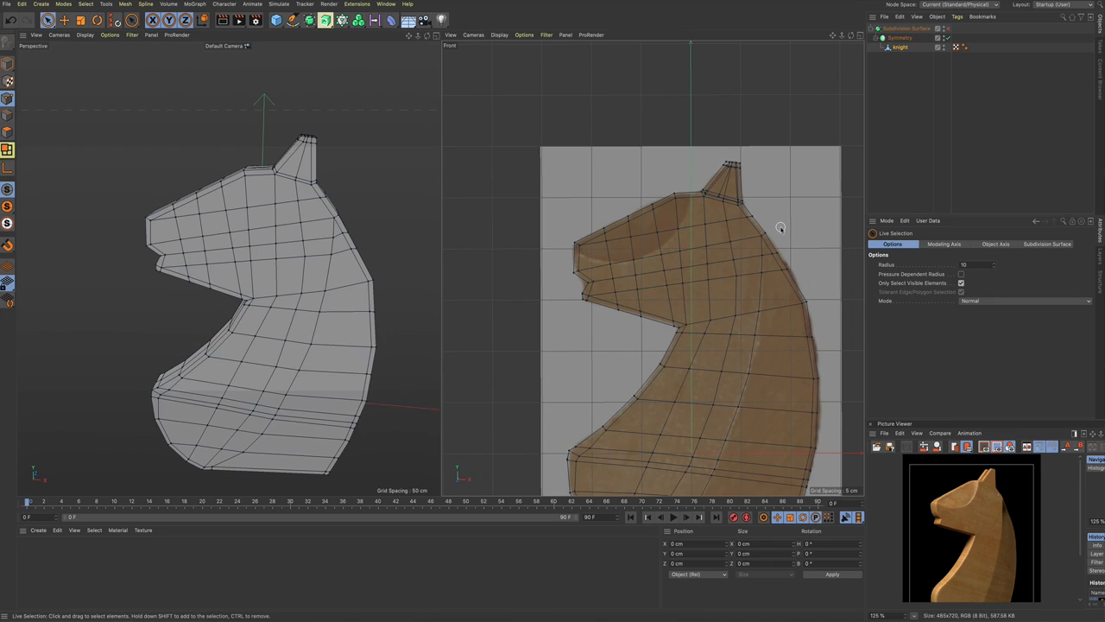
pyautogui.press('k')
pyautogui.press('k')
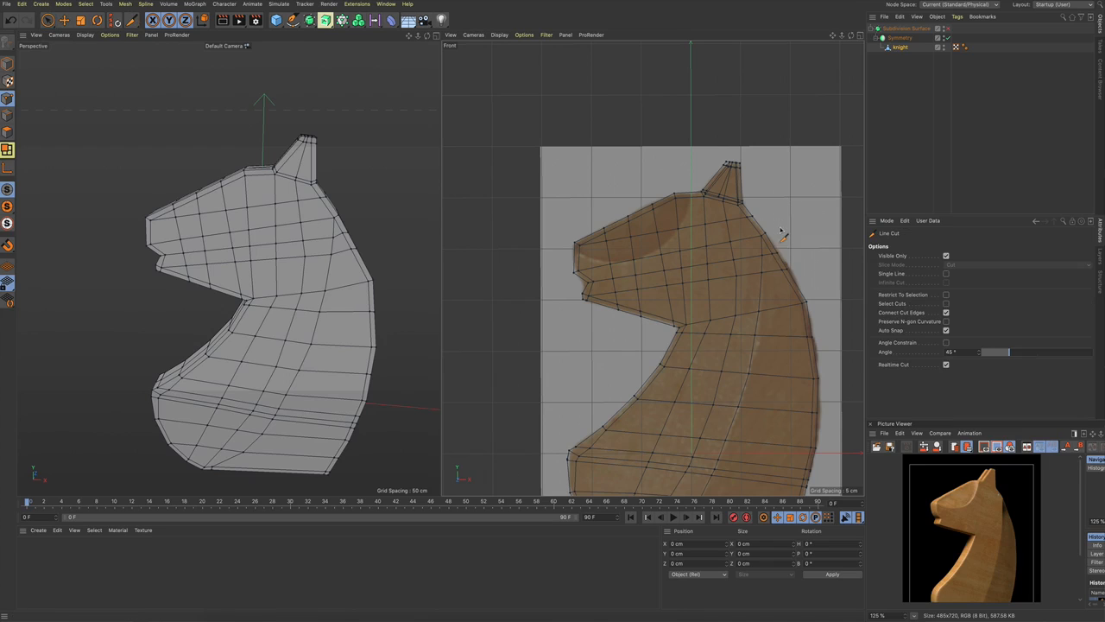
pyautogui.click(690, 193)
pyautogui.press('Escape')
pyautogui.click(691, 197)
pyautogui.click(677, 229)
pyautogui.click(660, 250)
pyautogui.click(633, 261)
pyautogui.click(610, 263)
pyautogui.click(576, 253)
pyautogui.press('space')
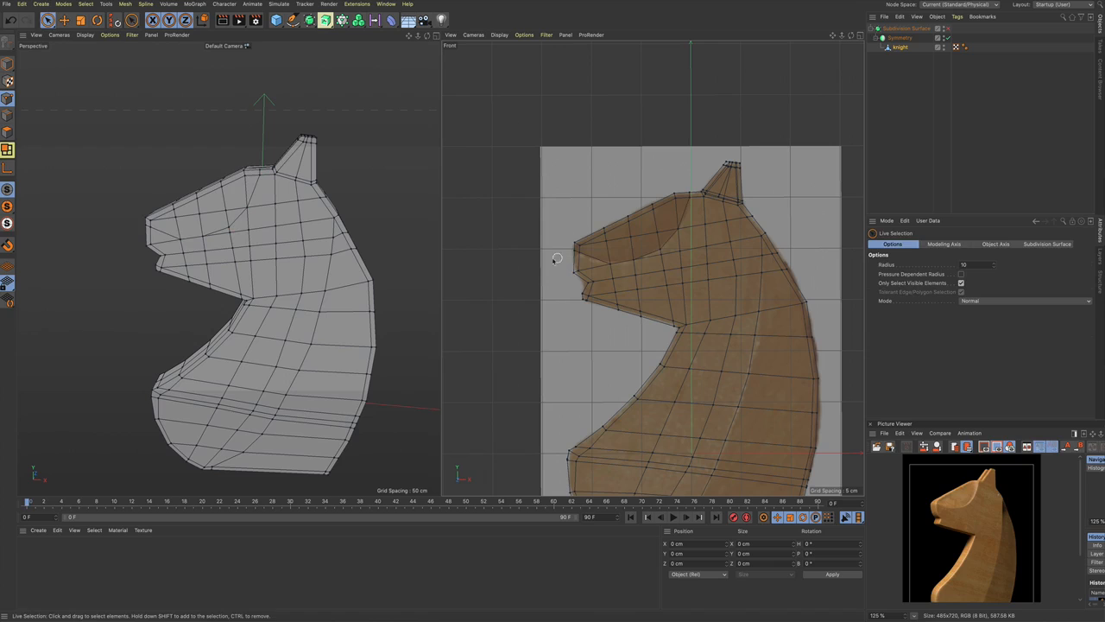
# Step: Extend the cheek-line cut across the narrow edge strips at the muzzle's front and the top of the forehead
pyautogui.keyDown('alt'); pyautogui.moveTo(230, 233); pyautogui.dragTo(362, 240); pyautogui.keyUp('alt')
pyautogui.press('space')
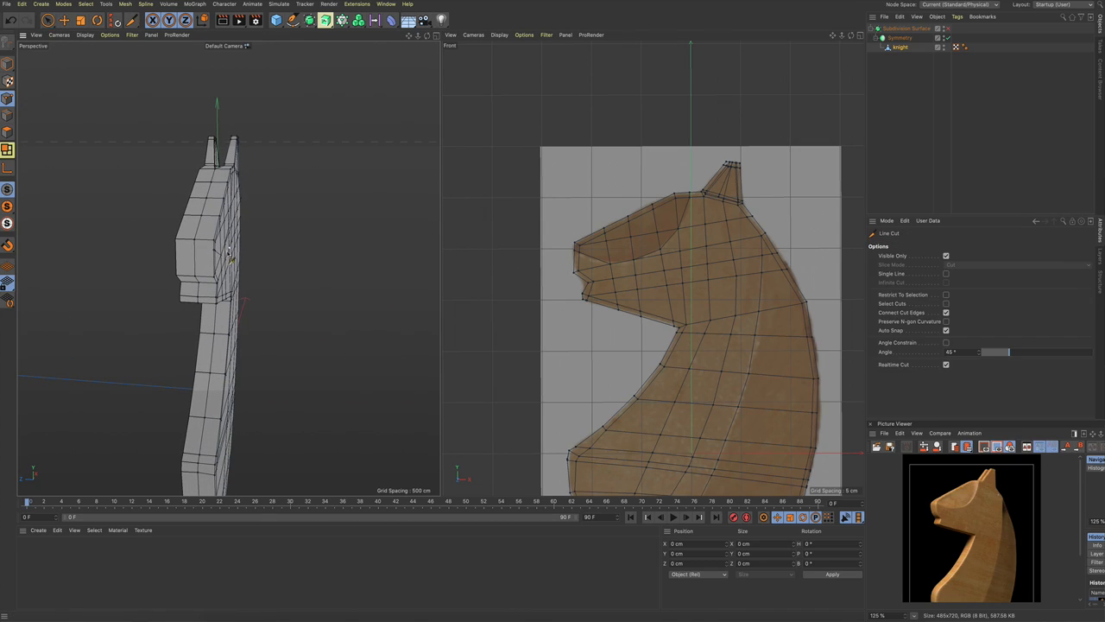
pyautogui.click(213, 250)
pyautogui.keyDown('alt'); pyautogui.moveTo(267, 239); pyautogui.dragTo(253, 266); pyautogui.keyUp('alt')
pyautogui.press('space')
pyautogui.press('space')
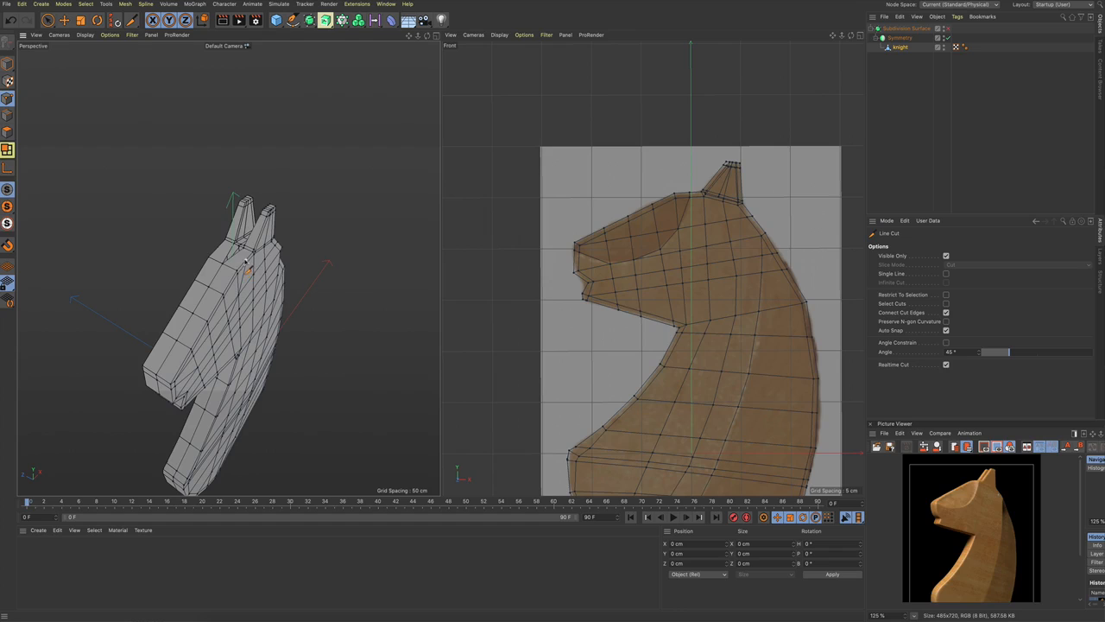
pyautogui.press('space')
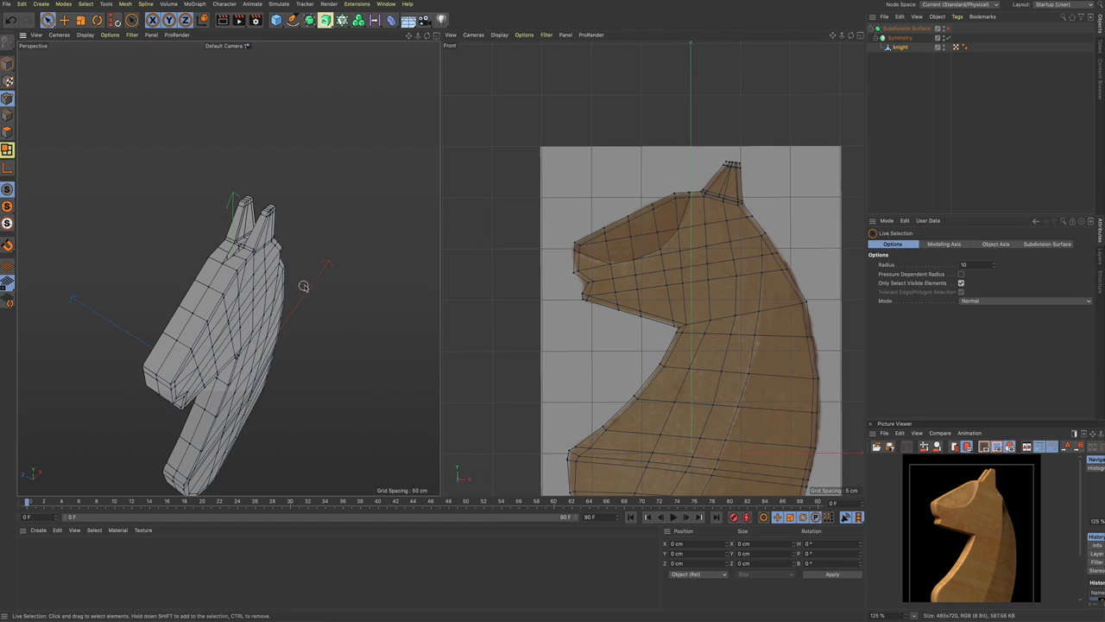
# Step: Compare the knight's head with subdivision smoothing on and off in an interactive render region, then remove the region
pyautogui.keyDown('alt'); pyautogui.moveTo(320, 308); pyautogui.dragTo(223, 275); pyautogui.keyUp('alt')
pyautogui.click(226, 275)
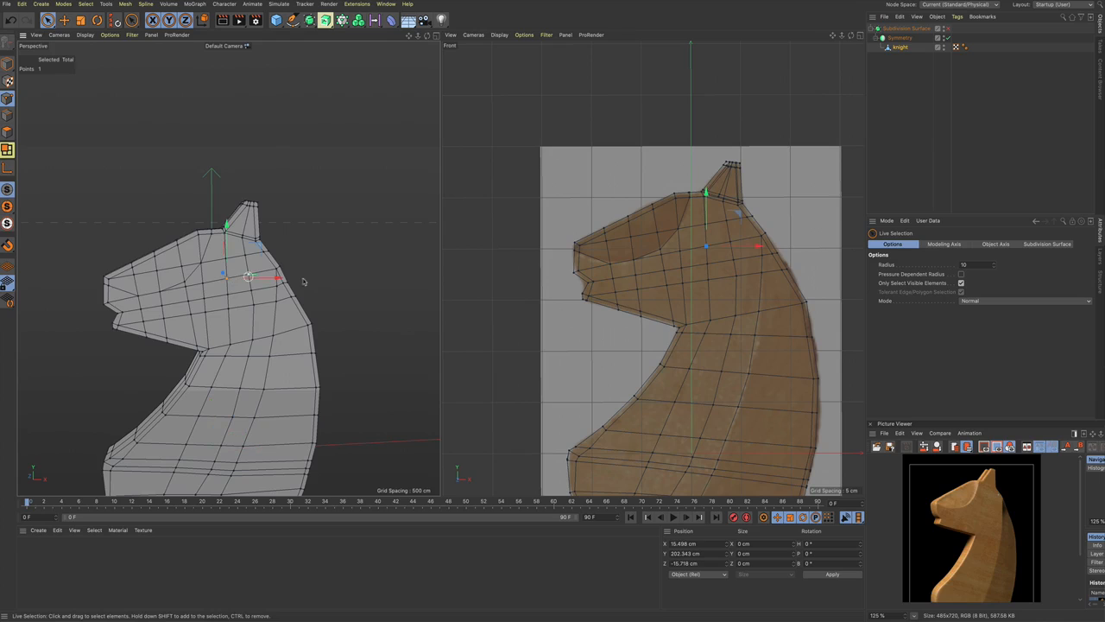
pyautogui.click(949, 29)
pyautogui.keyDown('alt'); pyautogui.moveTo(334, 204); pyautogui.dragTo(295, 272); pyautogui.keyUp('alt')
pyautogui.hotkey('alt', 'r')
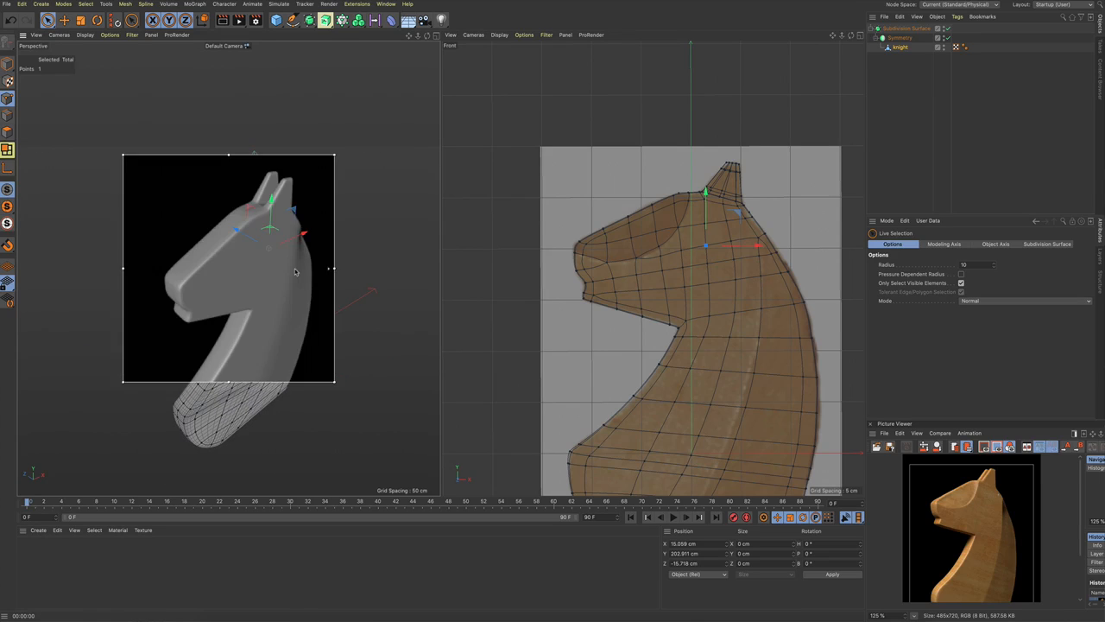
pyautogui.press('q')
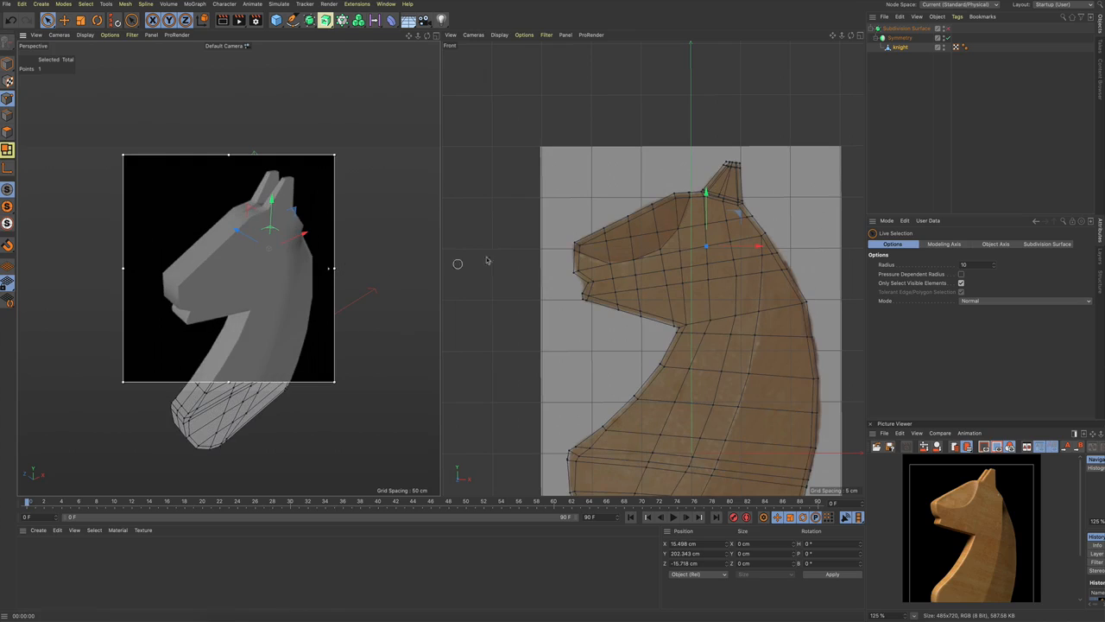
pyautogui.hotkey('alt', 'r')
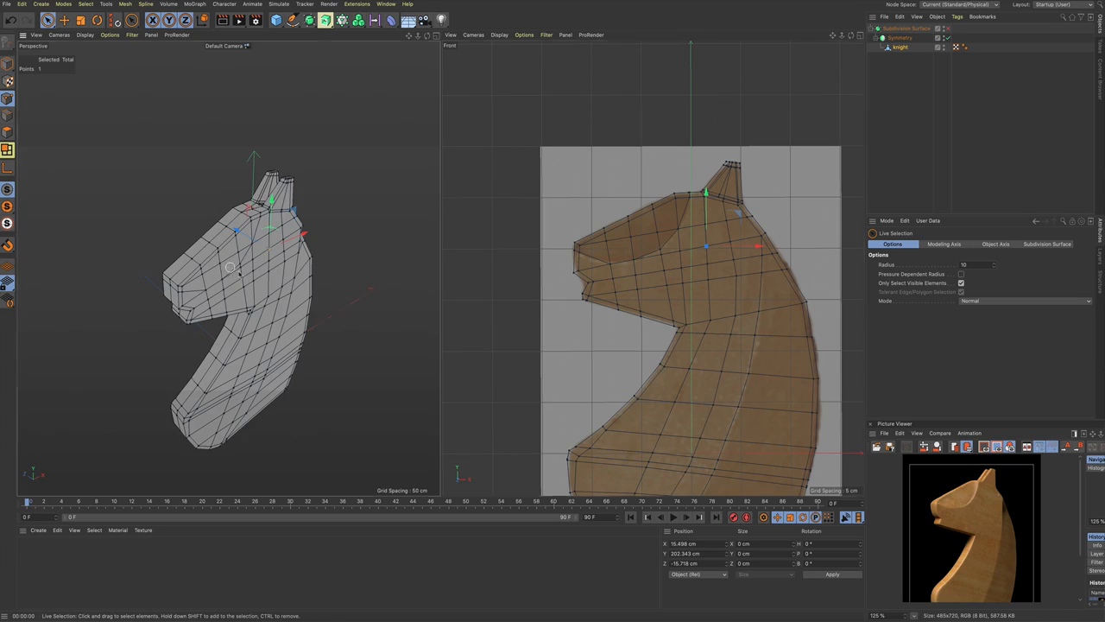
# Step: Select the points above the cheek line and move them inward along Z by about 10 cm, then clear the selection
pyautogui.keyDown('alt'); pyautogui.moveTo(227, 266); pyautogui.dragTo(254, 250); pyautogui.keyUp('alt')
pyautogui.scroll(5, 254, 226)
pyautogui.keyDown('alt'); pyautogui.moveTo(254, 224); pyautogui.dragTo(316, 227, button='middle'); pyautogui.keyUp('alt')
pyautogui.moveTo(316, 226)
pyautogui.keyDown('alt'); pyautogui.mouseDown()
pyautogui.moveTo(335, 226)
pyautogui.moveTo(323, 170)
pyautogui.moveTo(309, 209)
pyautogui.moveTo(200, 300)
pyautogui.moveTo(196, 314)
pyautogui.moveTo(209, 319)
pyautogui.moveTo(288, 263)
pyautogui.moveTo(306, 275)
pyautogui.moveTo(266, 237)
pyautogui.moveTo(231, 231)
pyautogui.mouseUp(); pyautogui.keyUp('alt')
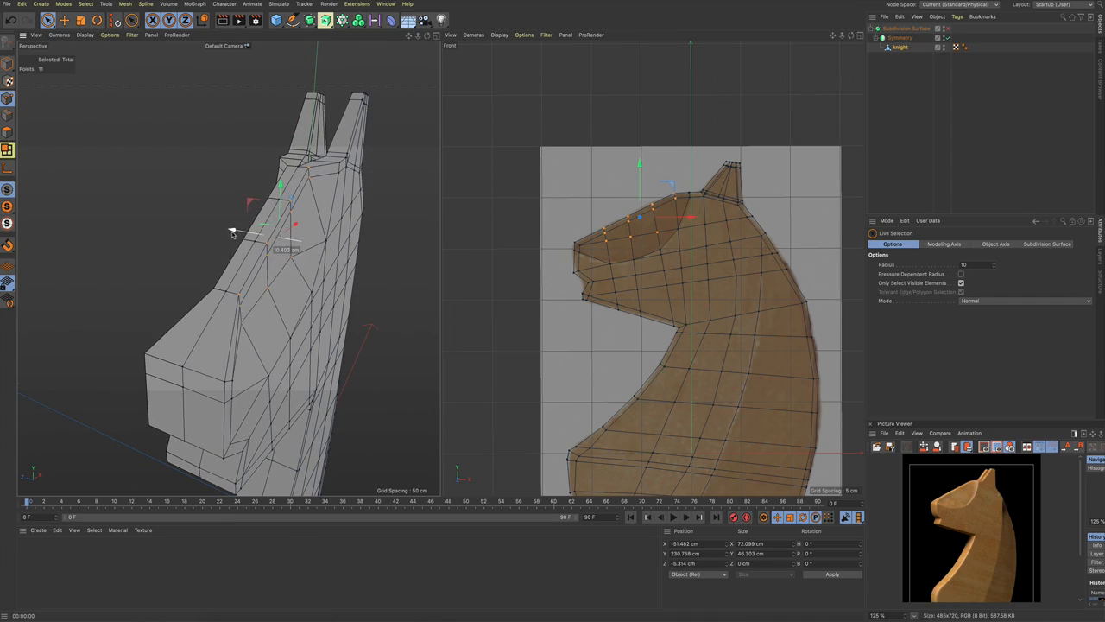
pyautogui.click(400, 231)
# Step: Preview the recessed cheek with subdivision smoothing in an interactive render region, then turn smoothing off and remove the region
pyautogui.scroll(-3, 369, 246)
pyautogui.keyDown('alt'); pyautogui.moveTo(369, 245); pyautogui.dragTo(328, 240); pyautogui.keyUp('alt')
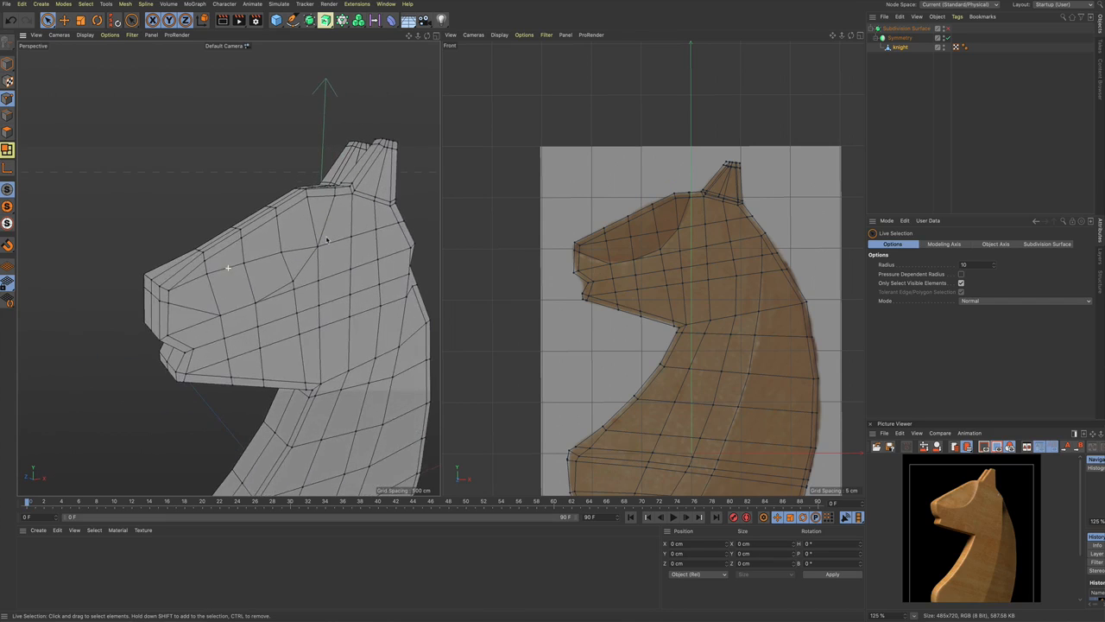
pyautogui.scroll(-4, 326, 237)
pyautogui.press('q')
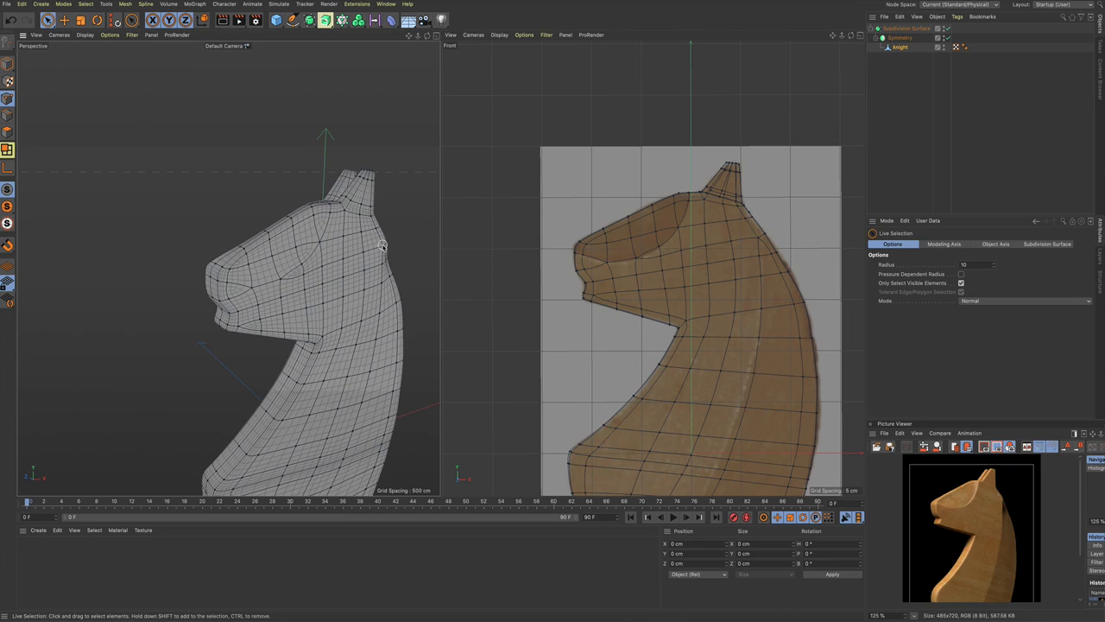
pyautogui.hotkey('alt', 'r')
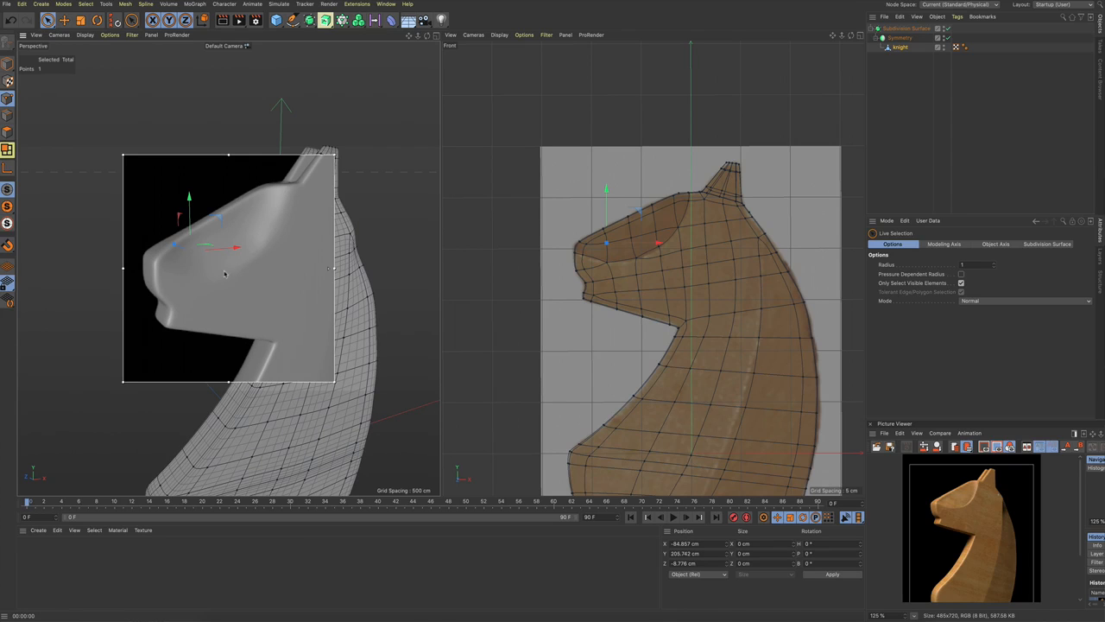
pyautogui.keyDown('alt'); pyautogui.moveTo(227, 273); pyautogui.dragTo(183, 276); pyautogui.keyUp('alt')
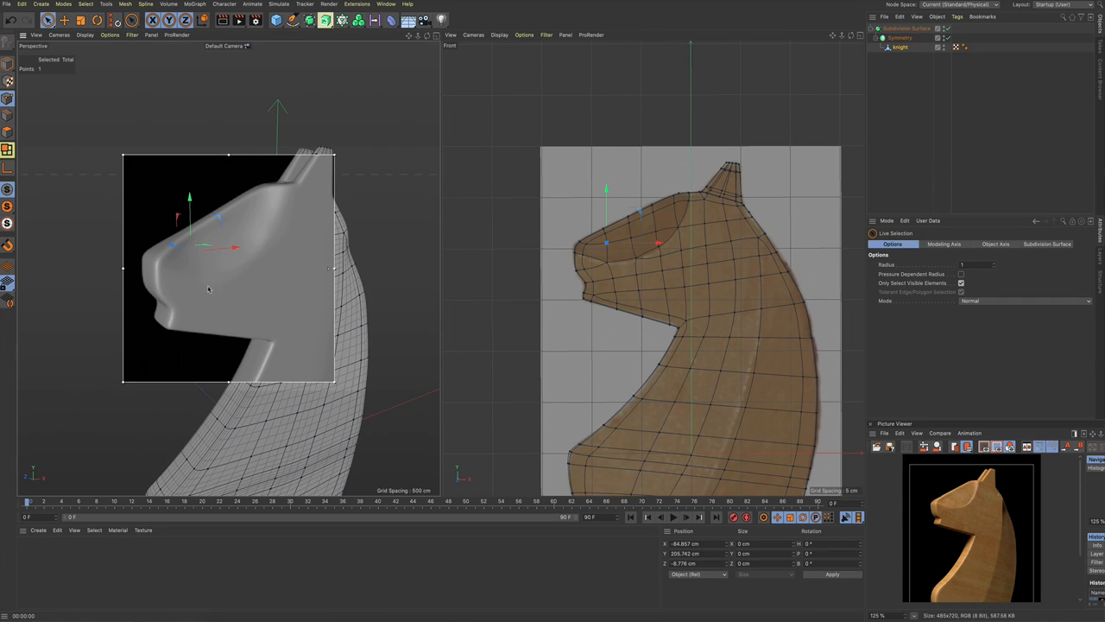
pyautogui.keyDown('alt'); pyautogui.moveTo(208, 287); pyautogui.dragTo(185, 291); pyautogui.keyUp('alt')
pyautogui.press('q')
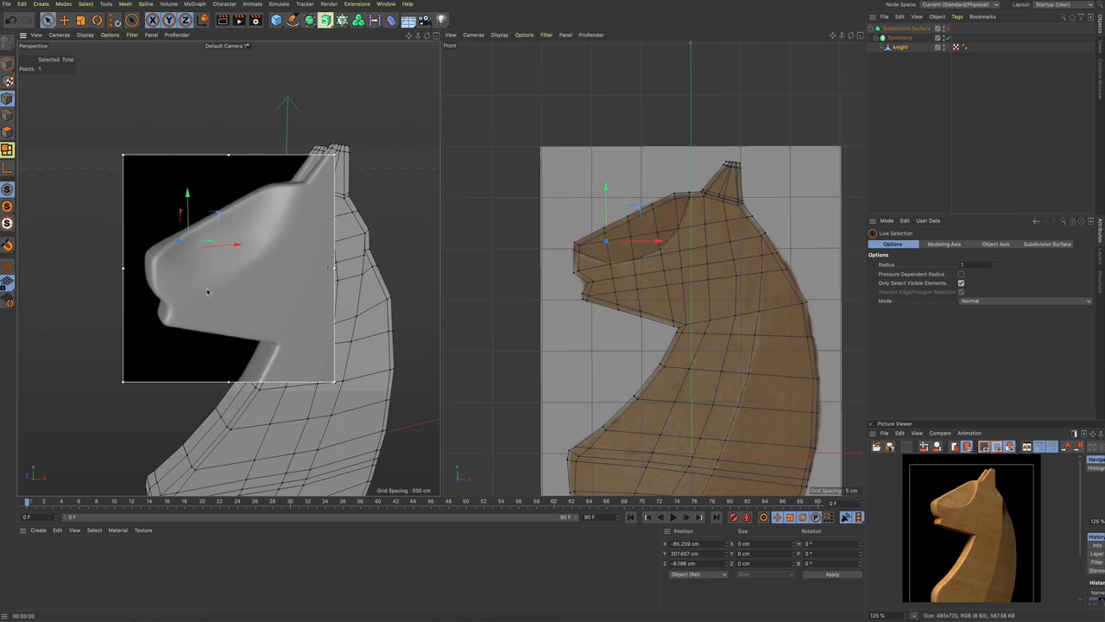
pyautogui.hotkey('alt', 'r')
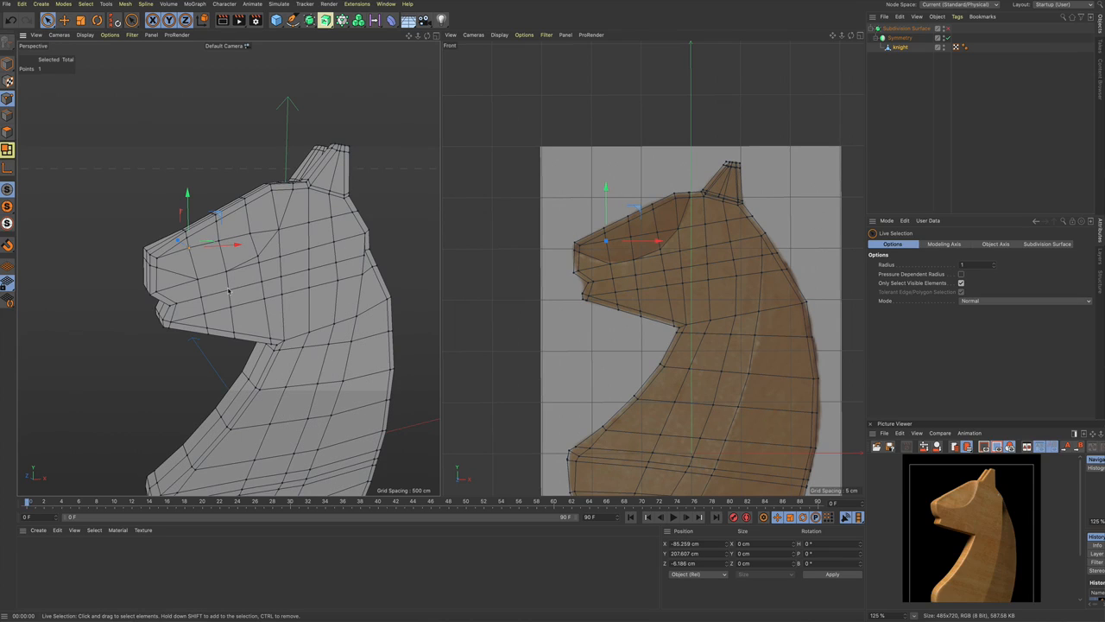
# Step: Line-cut a new edge row below the cheek curve, from the muzzle's lower front corner to the back of the head
pyautogui.scroll(3, 265, 238)
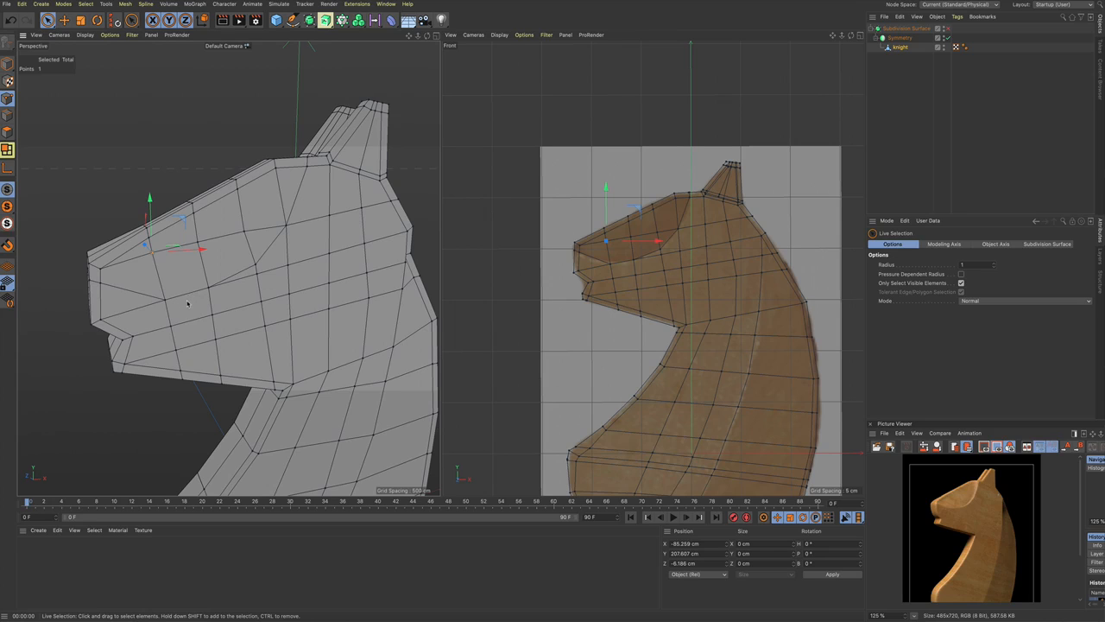
pyautogui.scroll(8, 200, 301)
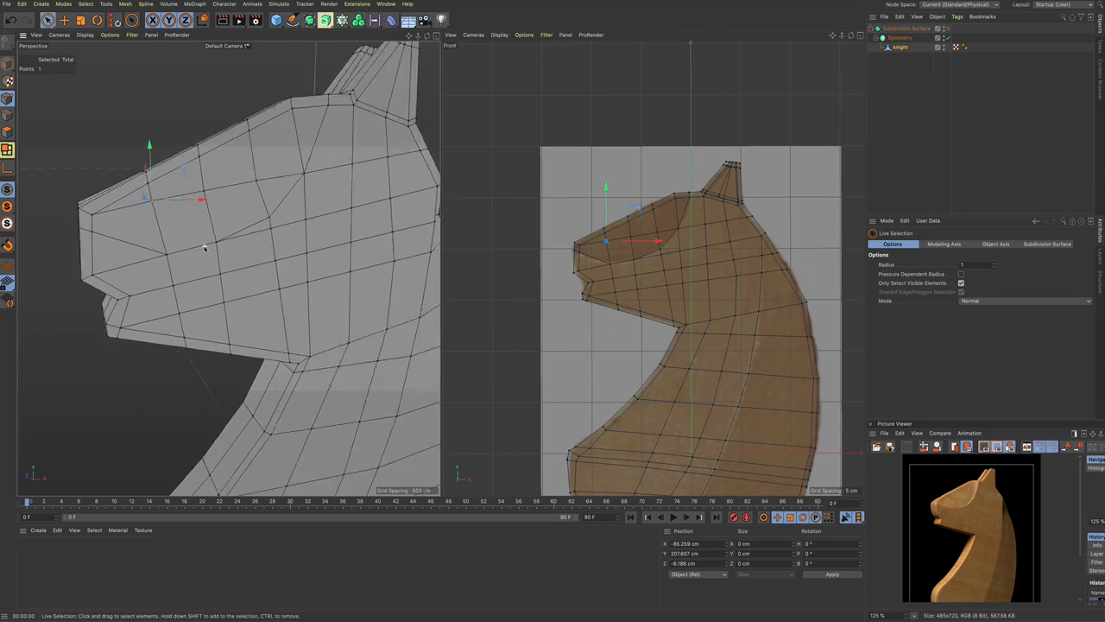
pyautogui.scroll(-6, 202, 251)
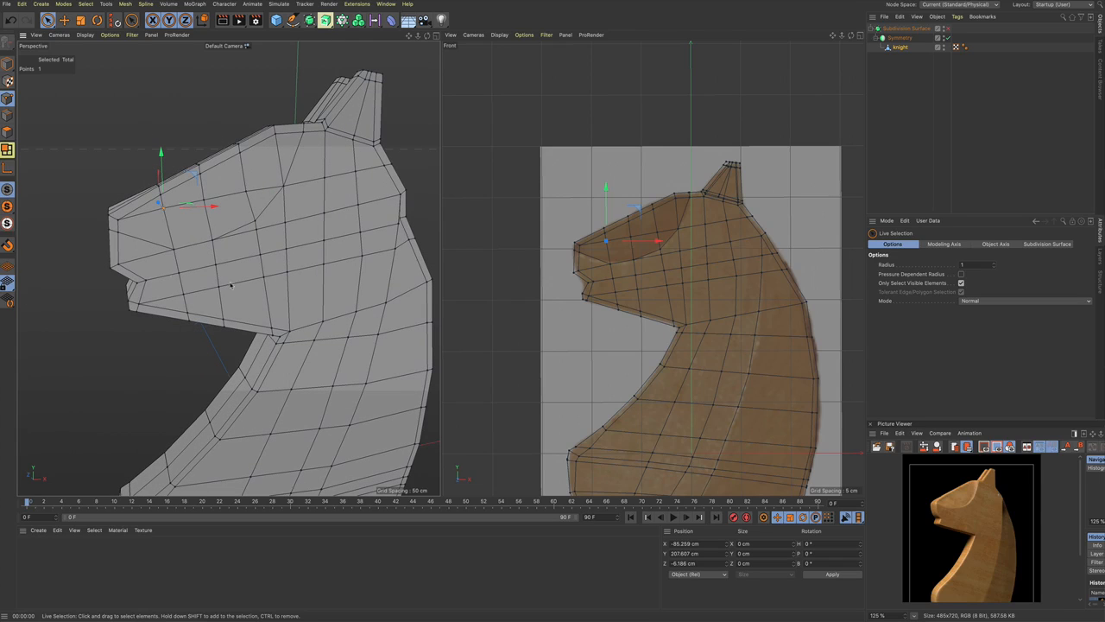
pyautogui.scroll(4, 576, 254)
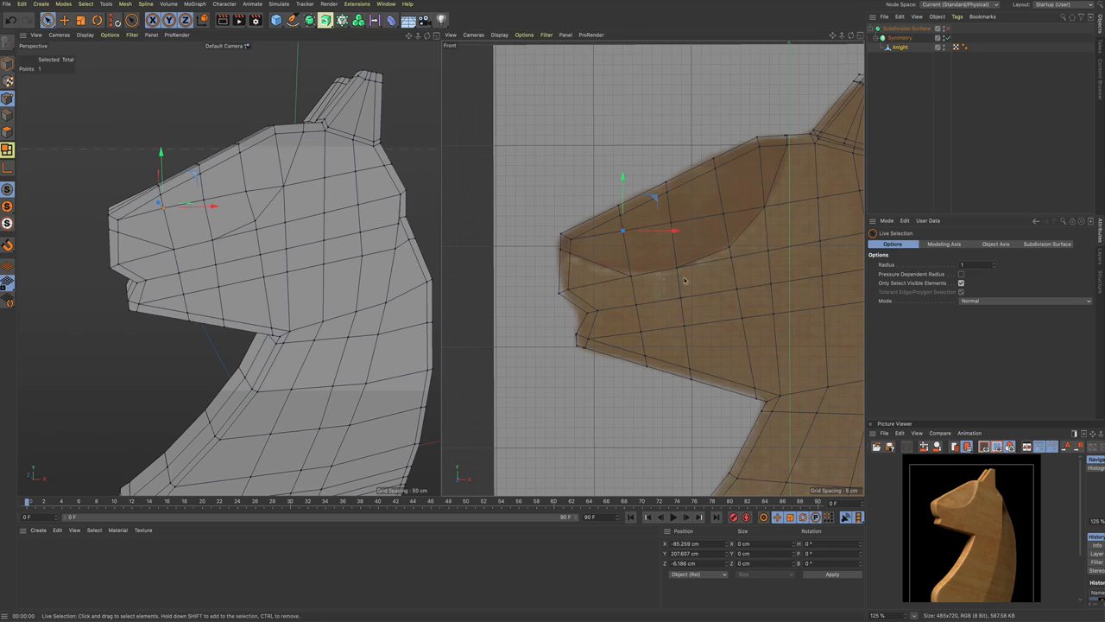
pyautogui.scroll(-1, 630, 302)
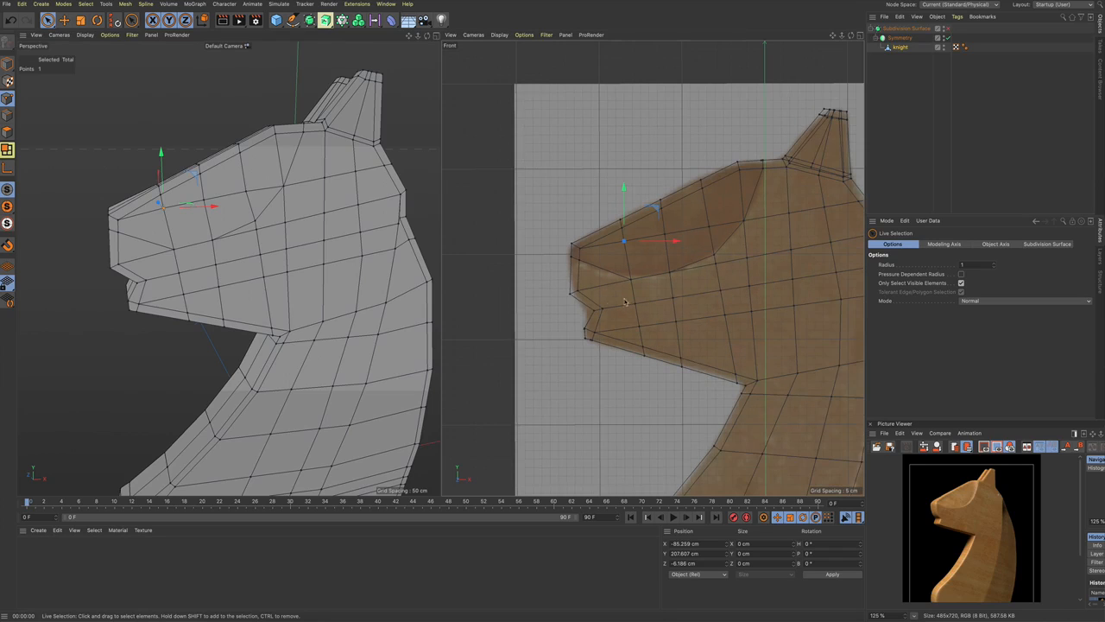
pyautogui.keyDown('alt'); pyautogui.moveTo(304, 291); pyautogui.dragTo(301, 284); pyautogui.keyUp('alt')
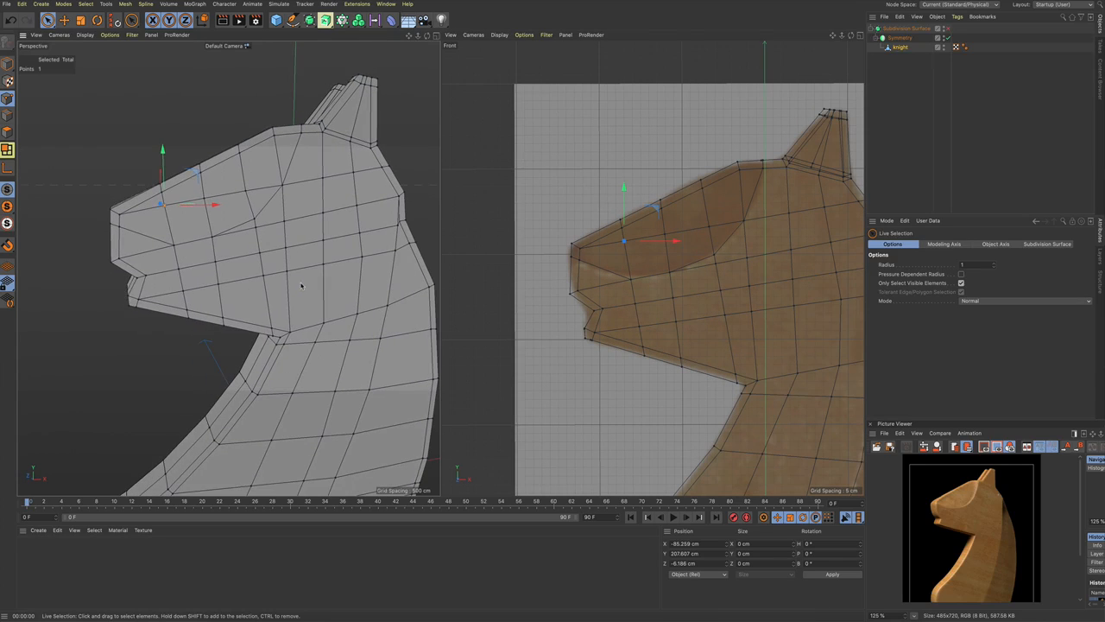
pyautogui.press('k')
pyautogui.press('k')
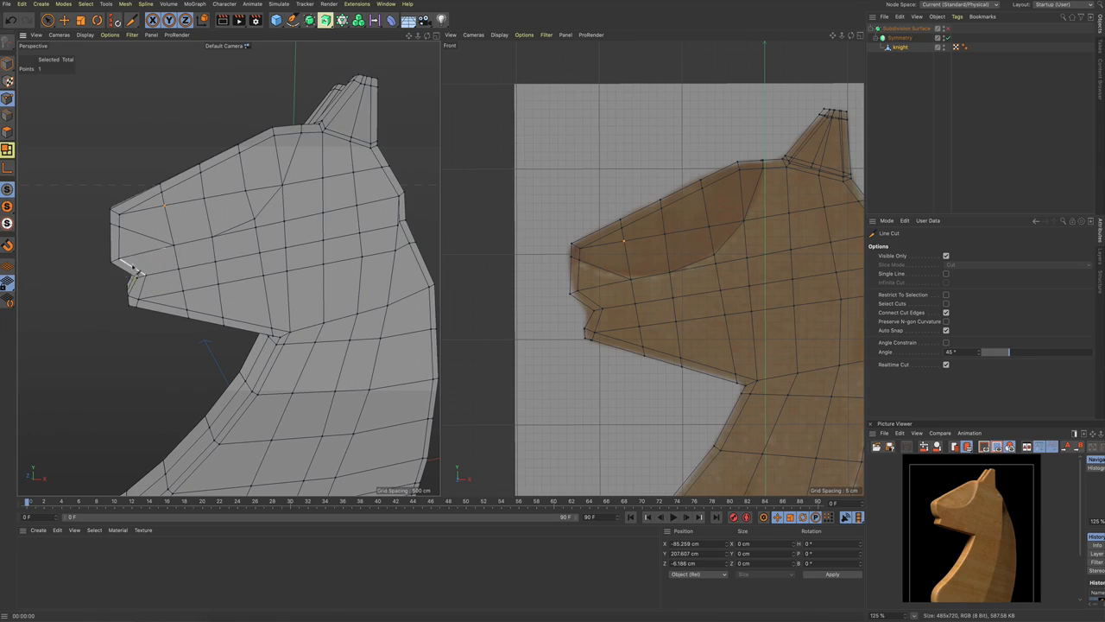
pyautogui.click(119, 258)
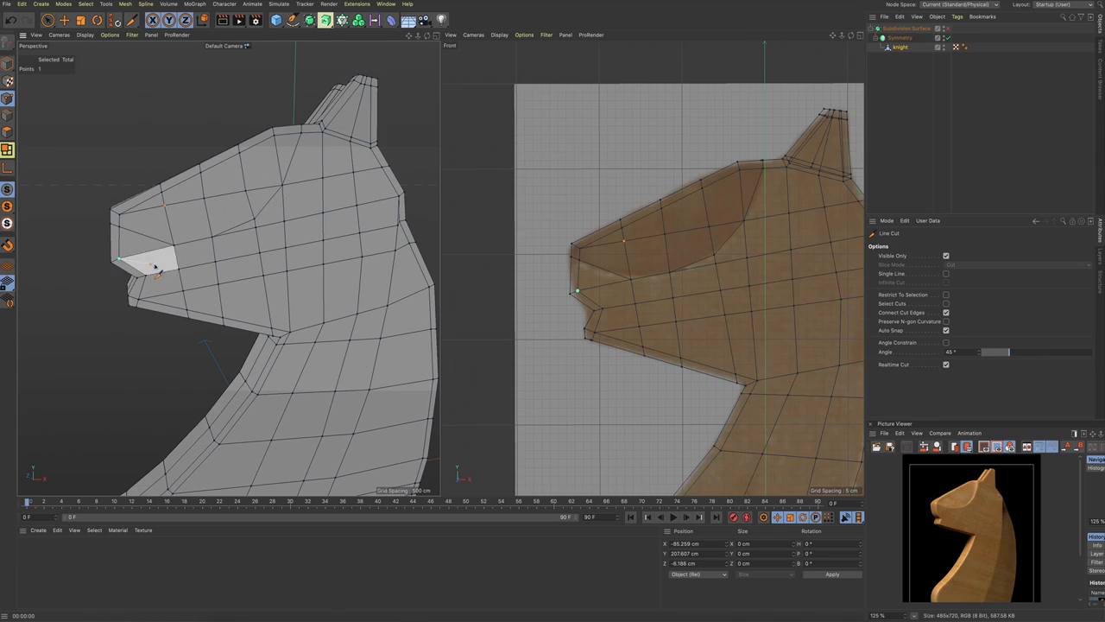
pyautogui.click(175, 254)
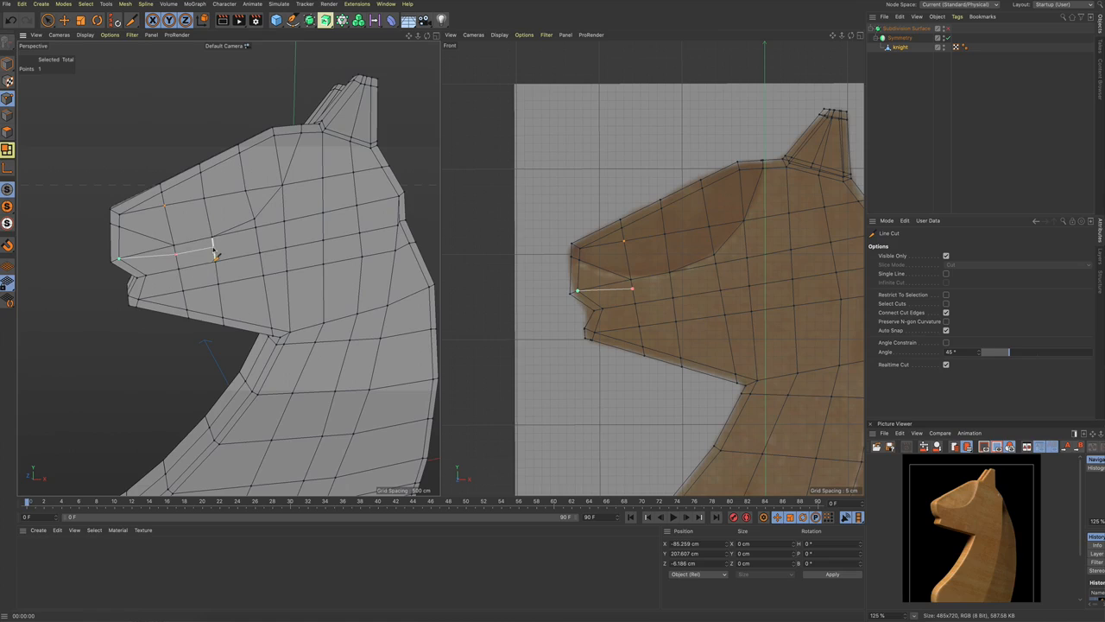
pyautogui.click(285, 232)
pyautogui.click(399, 197)
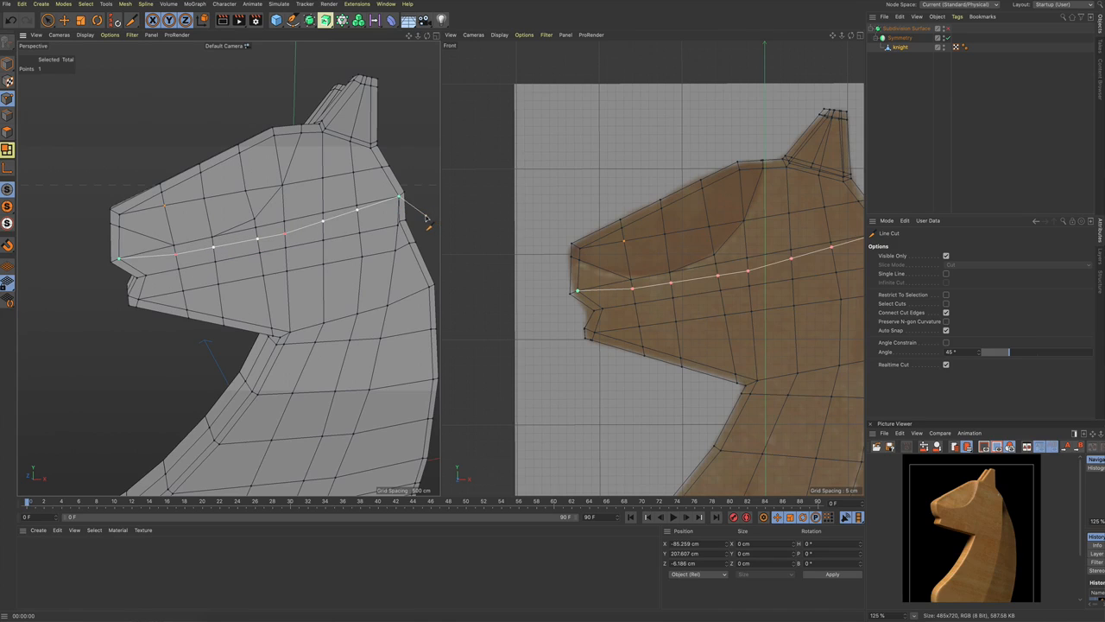
pyautogui.press('space')
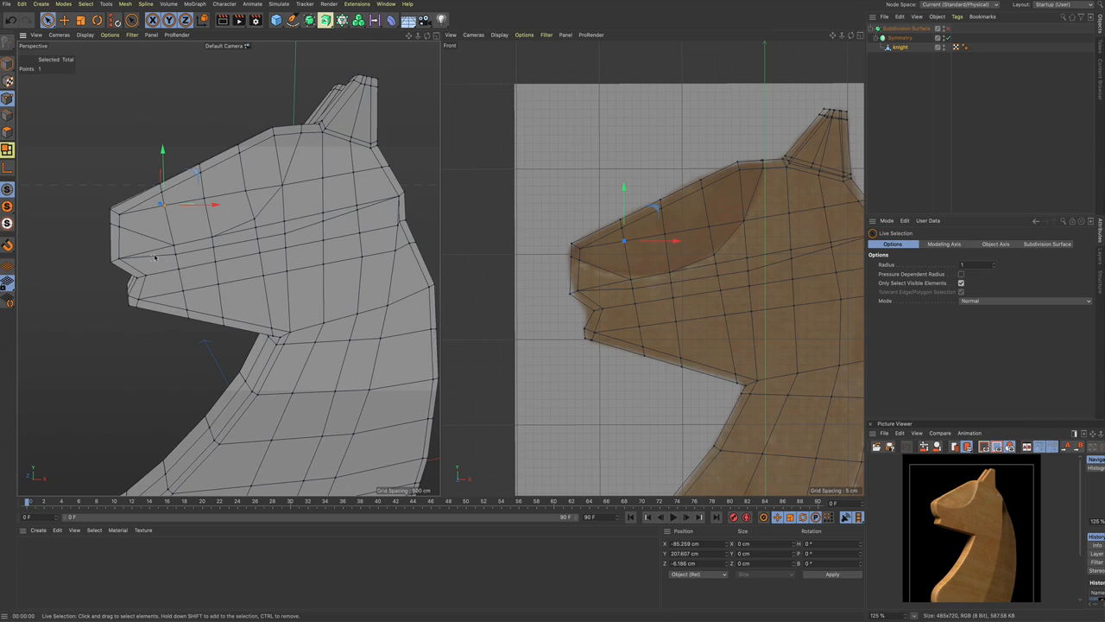
# Step: In edge mode, select the old edge row just above the new cut and dissolve it
pyautogui.press('Return')
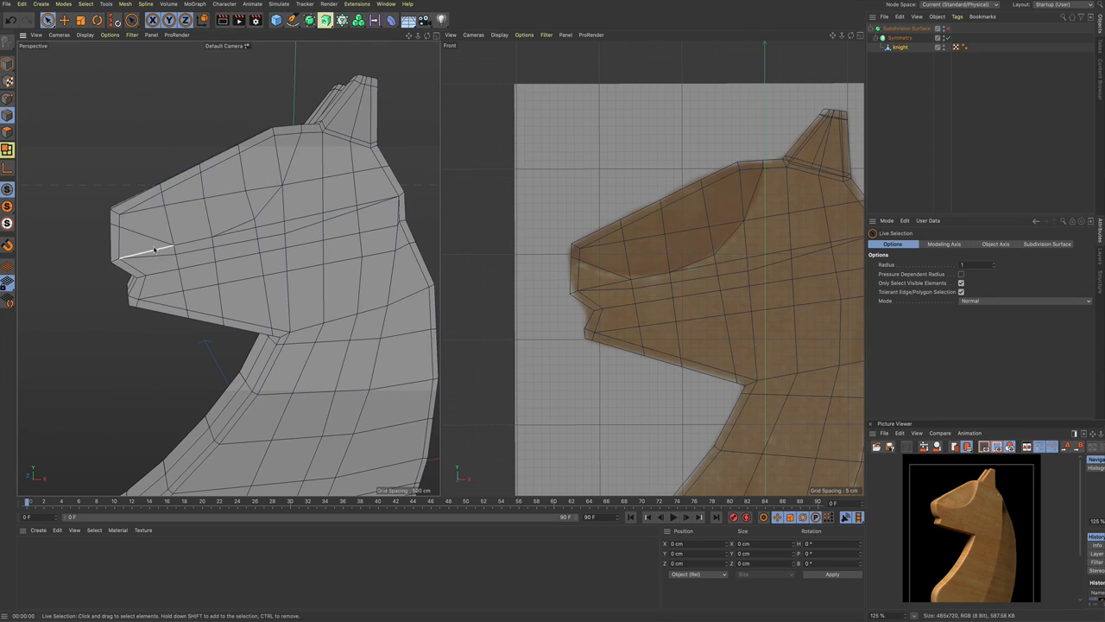
pyautogui.keyDown('alt'); pyautogui.moveTo(155, 260); pyautogui.dragTo(125, 184); pyautogui.keyUp('alt')
pyautogui.moveTo(165, 239)
pyautogui.mouseDown()
pyautogui.moveTo(318, 196)
pyautogui.moveTo(256, 198)
pyautogui.mouseUp()
pyautogui.moveTo(174, 217)
pyautogui.keyDown('ctrl'); pyautogui.mouseDown()
pyautogui.moveTo(145, 226)
pyautogui.moveTo(221, 226)
pyautogui.moveTo(222, 216)
pyautogui.moveTo(198, 245)
pyautogui.moveTo(192, 225)
pyautogui.mouseUp(); pyautogui.keyUp('ctrl')
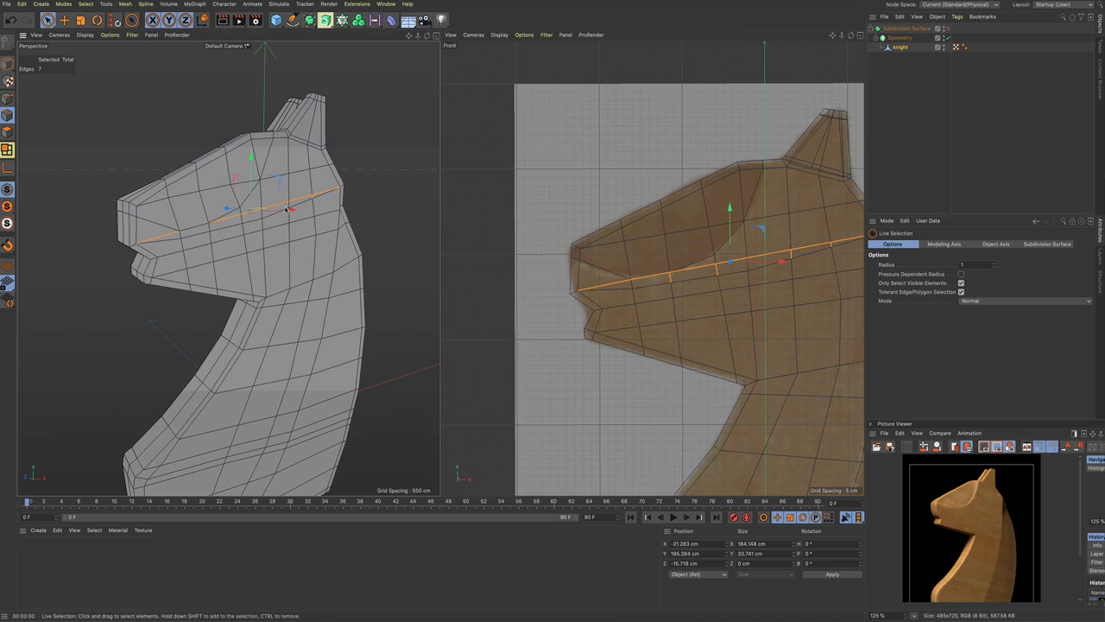
pyautogui.rightClick(246, 234)
pyautogui.click(267, 453)
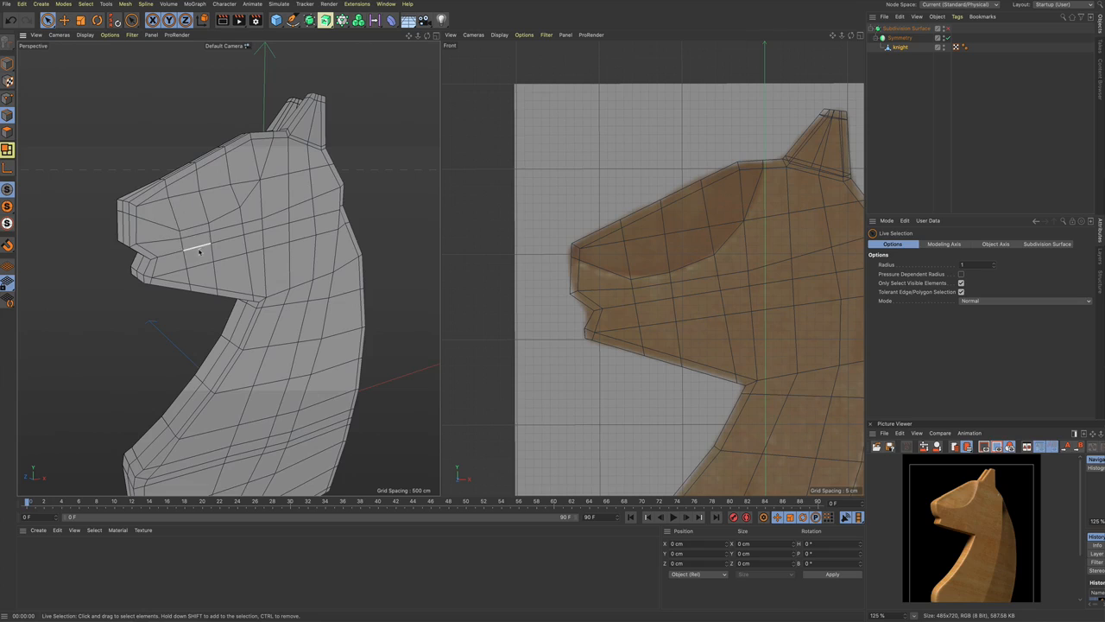
# Step: Preview the cheek's shading in an interactive render region, first unsmoothed and then with subdivision smoothing toggled
pyautogui.moveTo(204, 248)
pyautogui.keyDown('alt'); pyautogui.mouseDown()
pyautogui.moveTo(169, 247)
pyautogui.moveTo(195, 260)
pyautogui.mouseUp(); pyautogui.keyUp('alt')
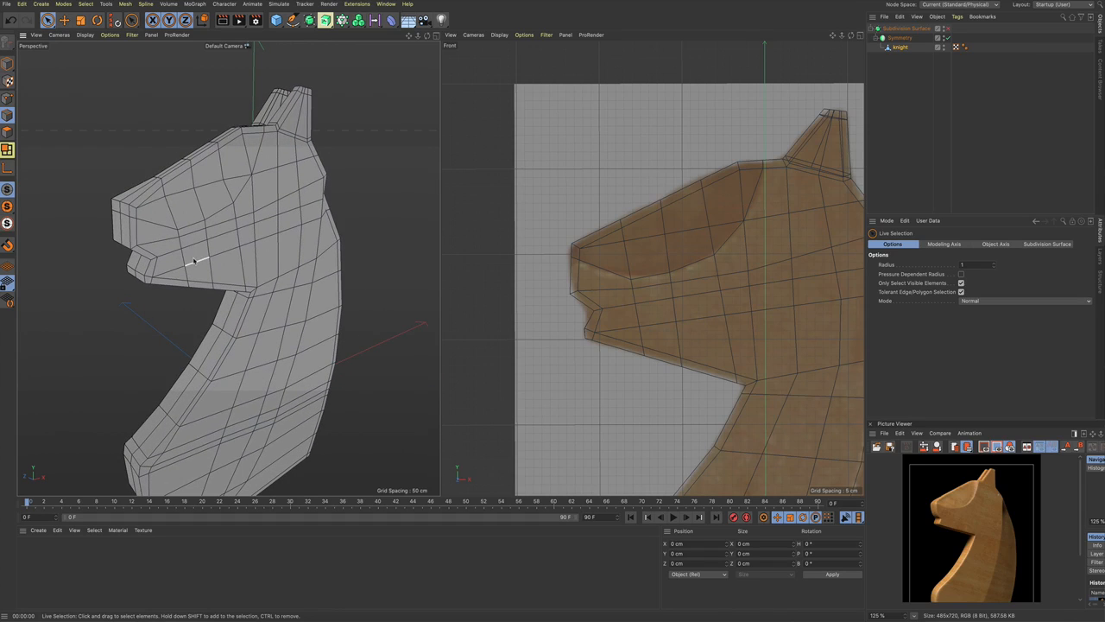
pyautogui.scroll(-2, 194, 260)
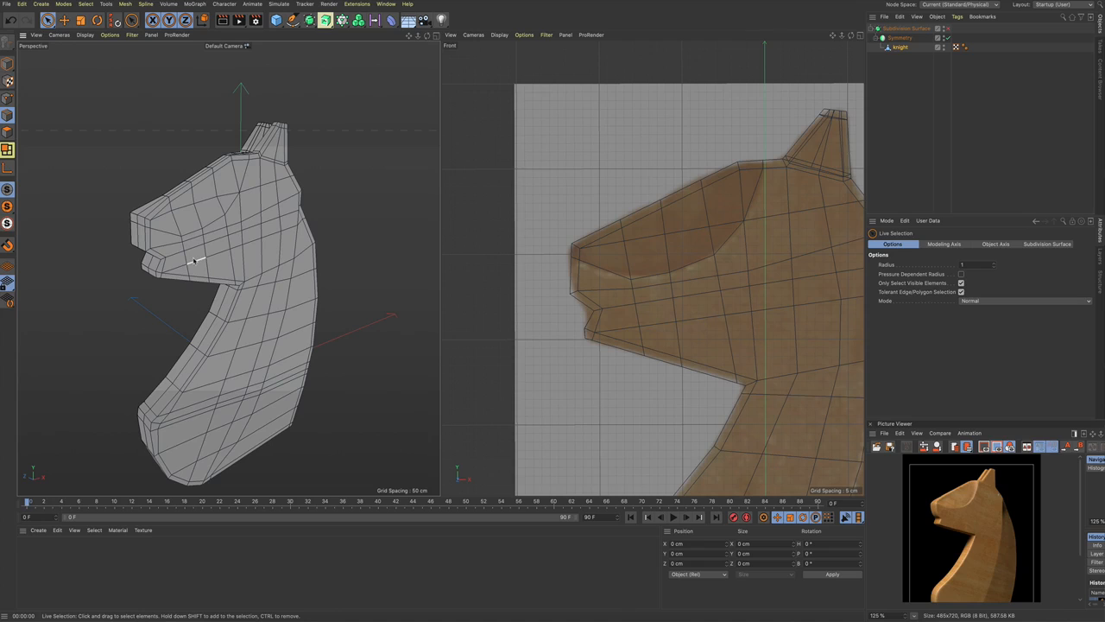
pyautogui.hotkey('alt', 'r')
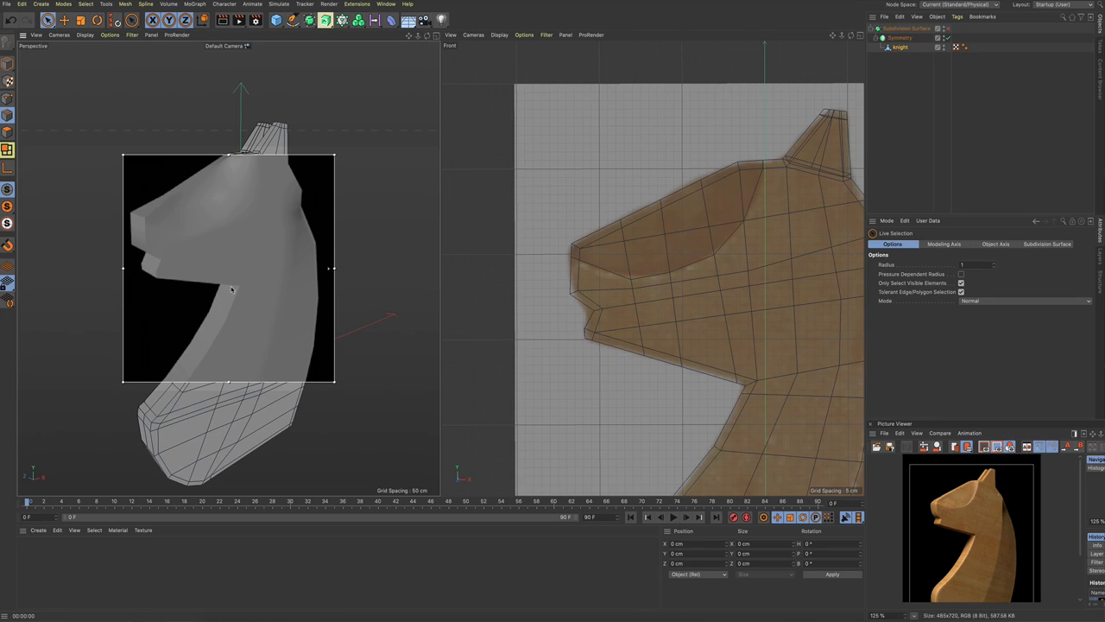
pyautogui.press('q')
# Step: Select the edges along the curved cheek line from the forehead to the muzzle's front and inspect the edge flow around them
pyautogui.scroll(-3, 237, 267)
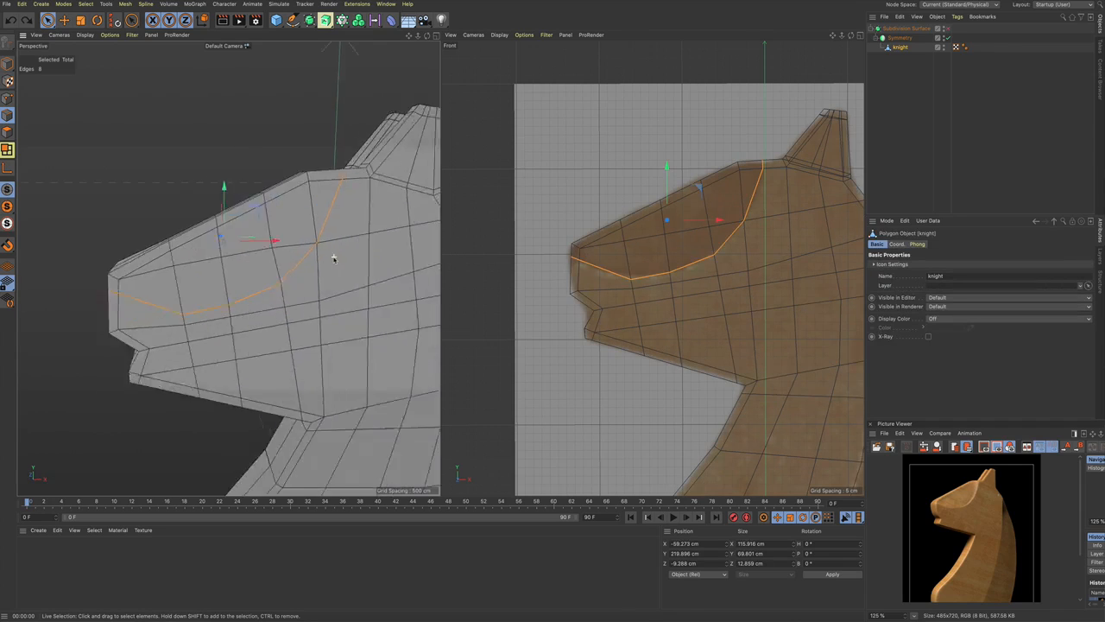
pyautogui.scroll(3, 324, 242)
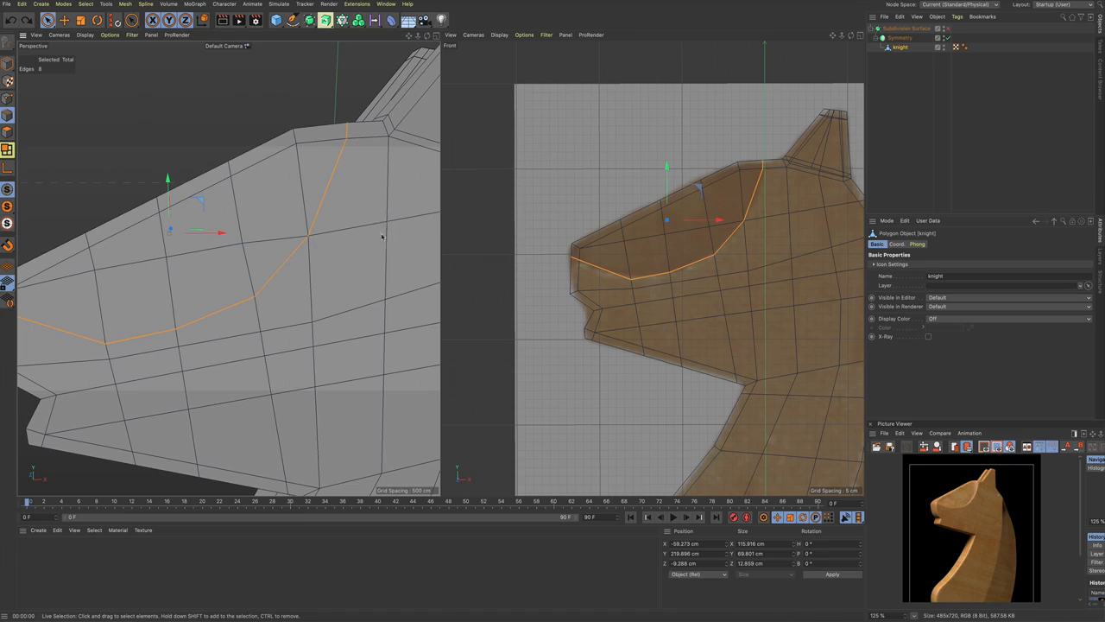
pyautogui.keyDown('alt'); pyautogui.moveTo(283, 270); pyautogui.dragTo(293, 270); pyautogui.keyUp('alt')
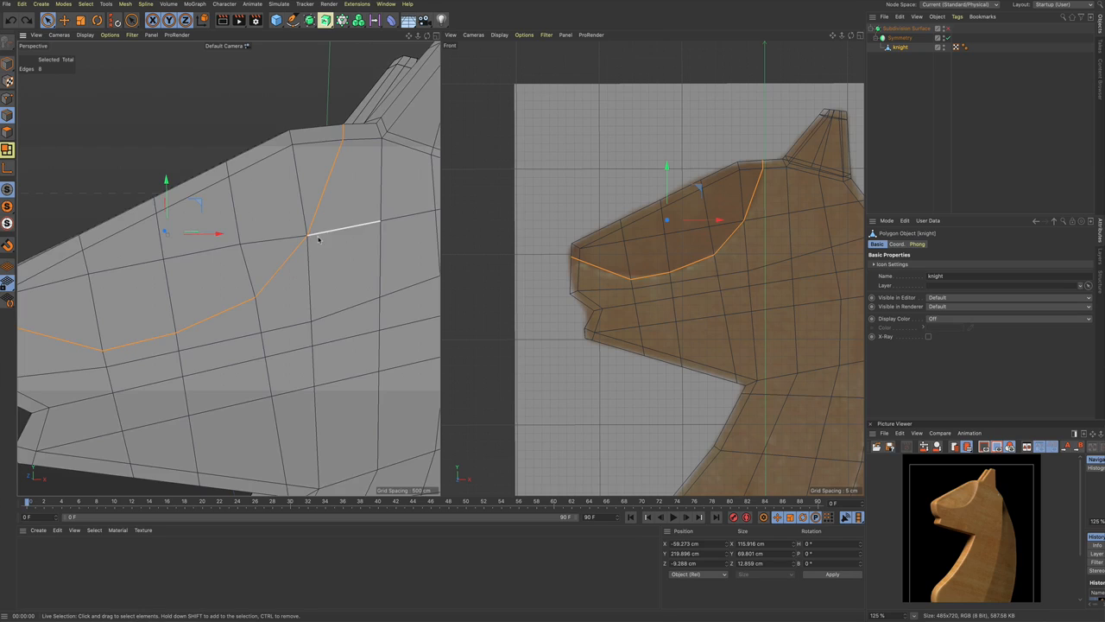
pyautogui.scroll(-5, 319, 240)
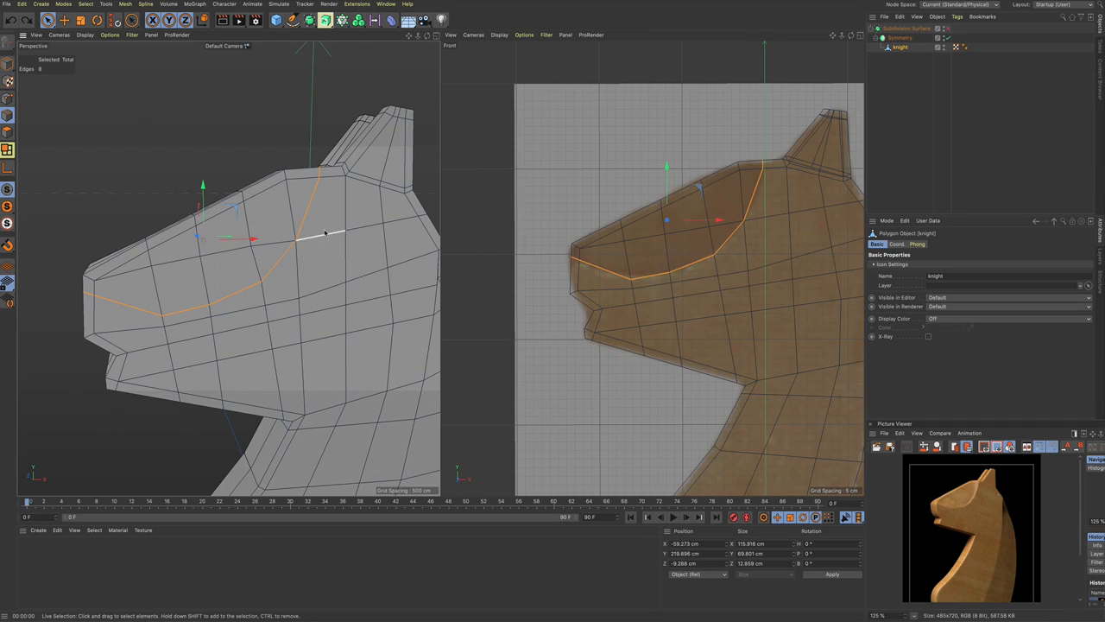
# Step: Line-cut a new edge path across the upper cheek curve, slightly above the existing edge row, meeting that row at both ends
pyautogui.click(315, 264)
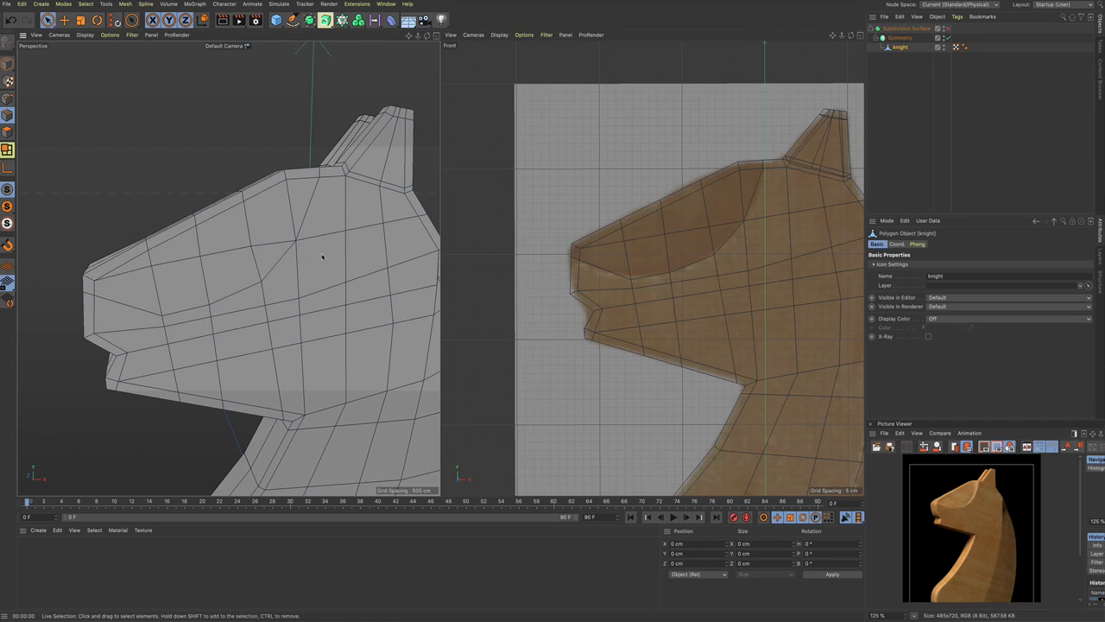
pyautogui.press('k')
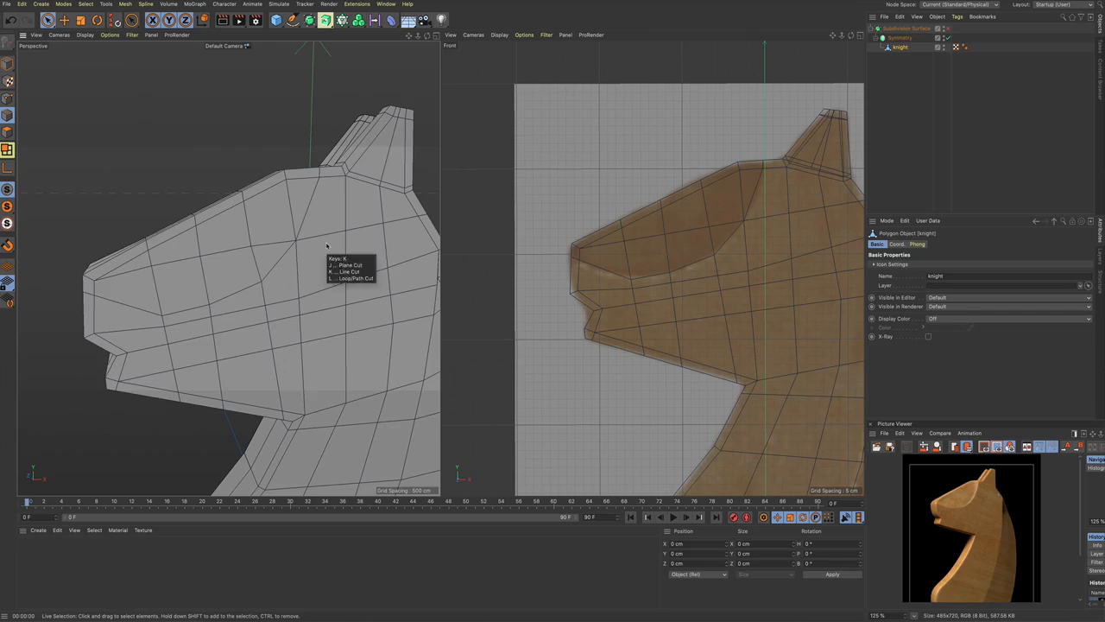
pyautogui.keyDown('alt'); pyautogui.moveTo(327, 247); pyautogui.dragTo(371, 249); pyautogui.keyUp('alt')
pyautogui.scroll(-3, 370, 250)
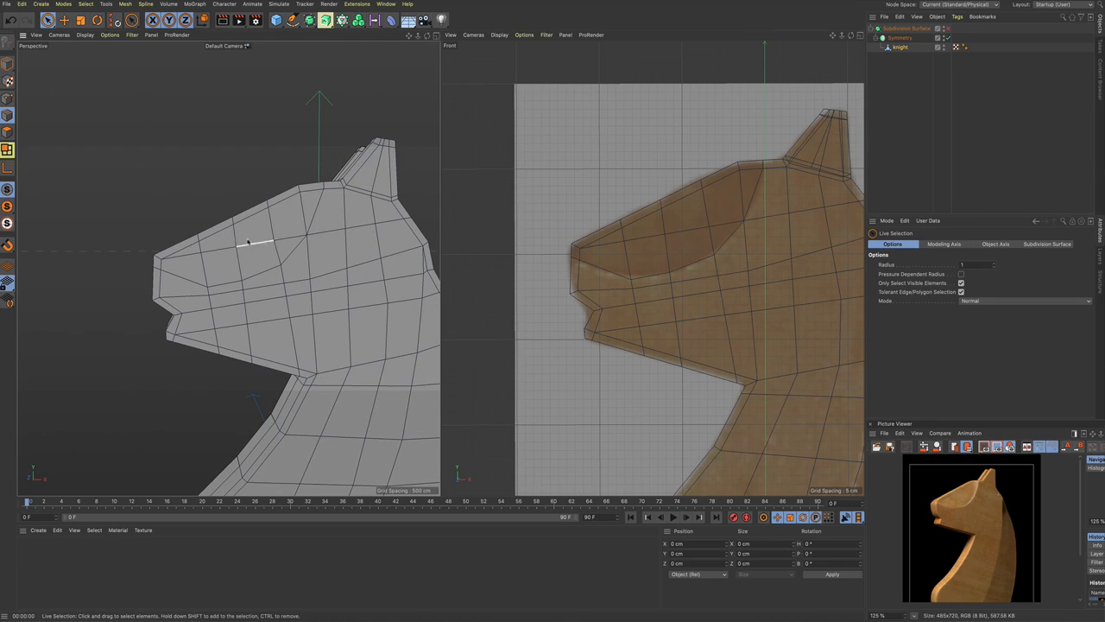
pyautogui.keyDown('alt'); pyautogui.moveTo(337, 233); pyautogui.dragTo(289, 275); pyautogui.keyUp('alt')
pyautogui.scroll(3, 279, 237)
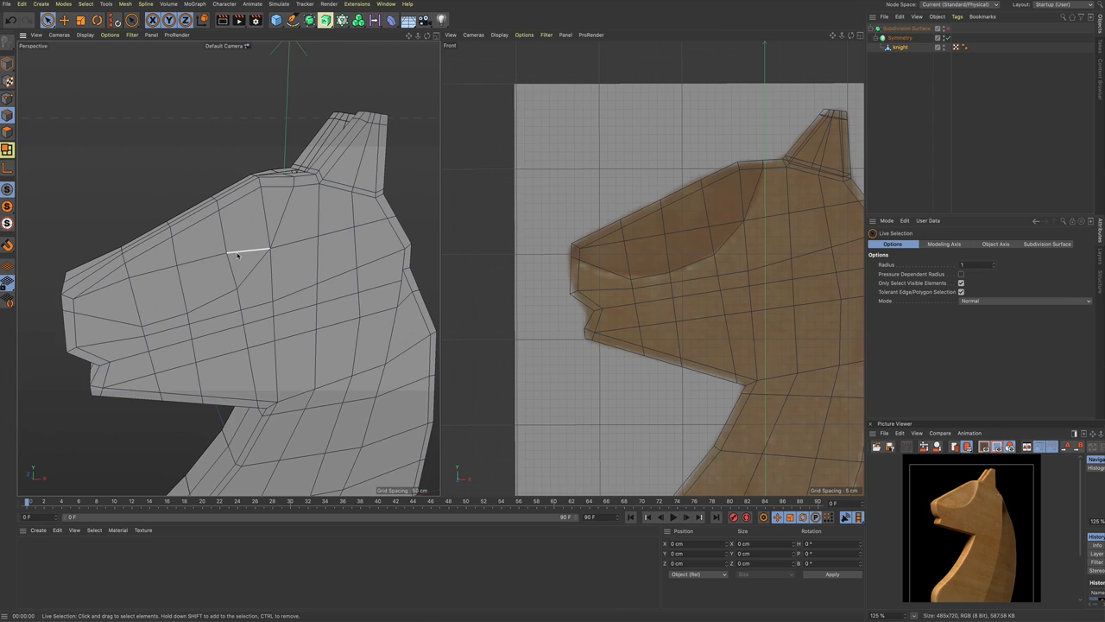
pyautogui.press('k')
pyautogui.press('k')
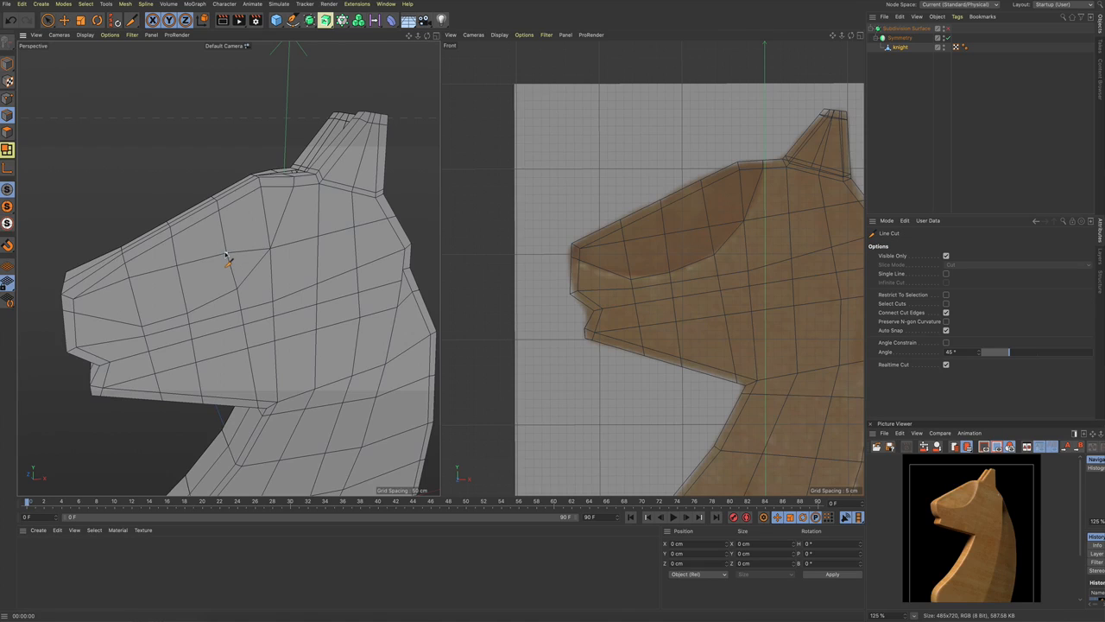
pyautogui.click(227, 254)
pyautogui.click(271, 241)
pyautogui.click(354, 229)
pyautogui.press('space')
# Step: Select the three old edges just below the new cut across the upper cheek curve and dissolve them
pyautogui.click(328, 236)
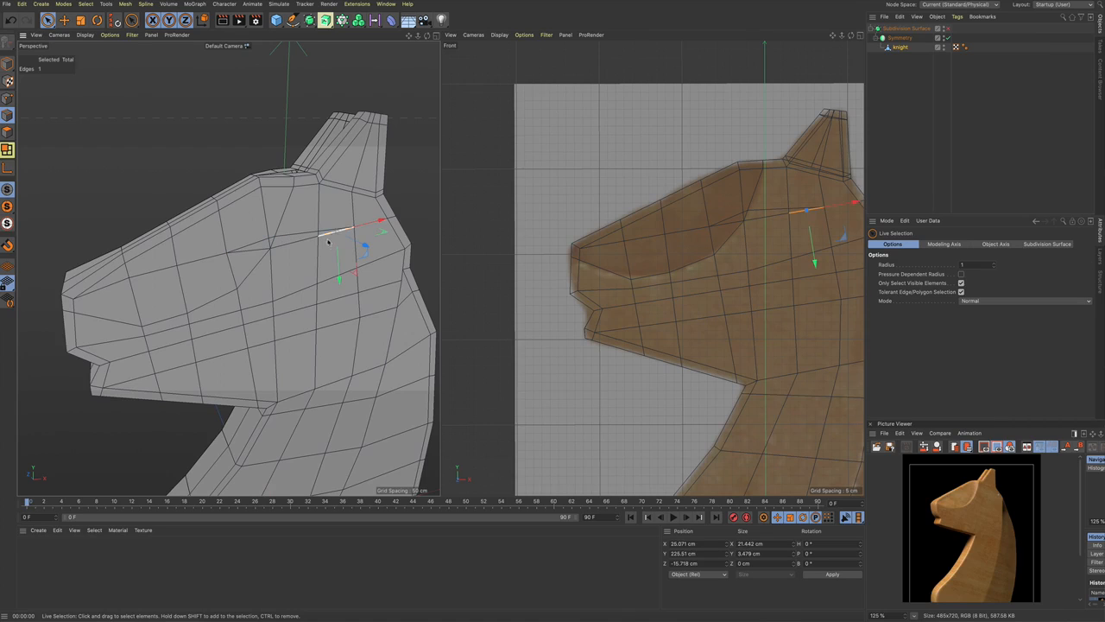
pyautogui.keyDown('shift'); pyautogui.click(276, 246); pyautogui.keyUp('shift')
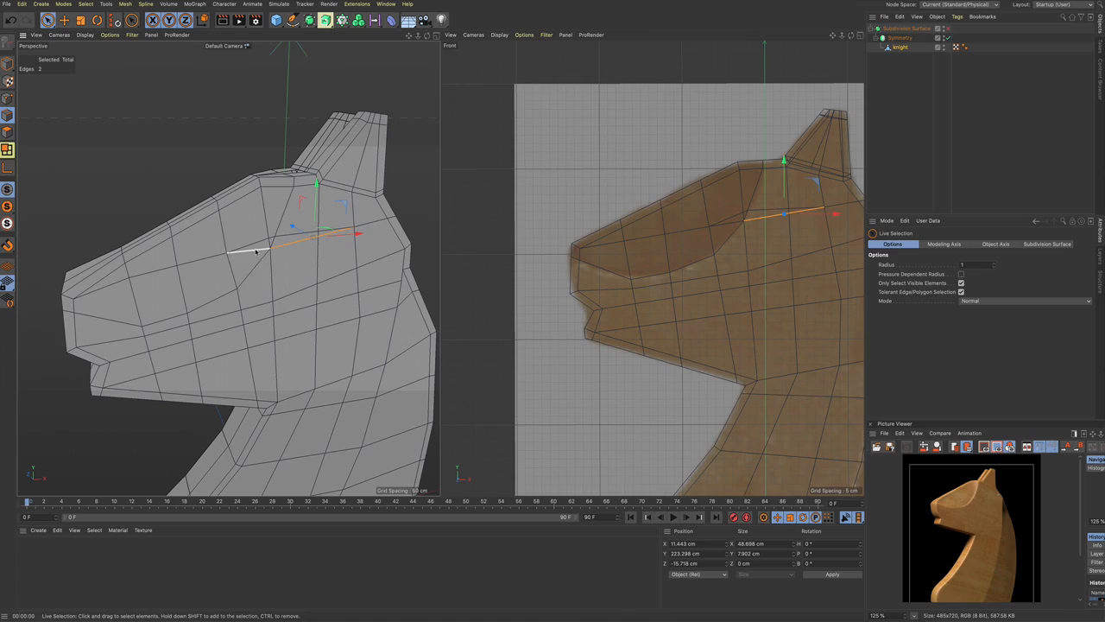
pyautogui.keyDown('shift'); pyautogui.click(255, 261); pyautogui.keyUp('shift')
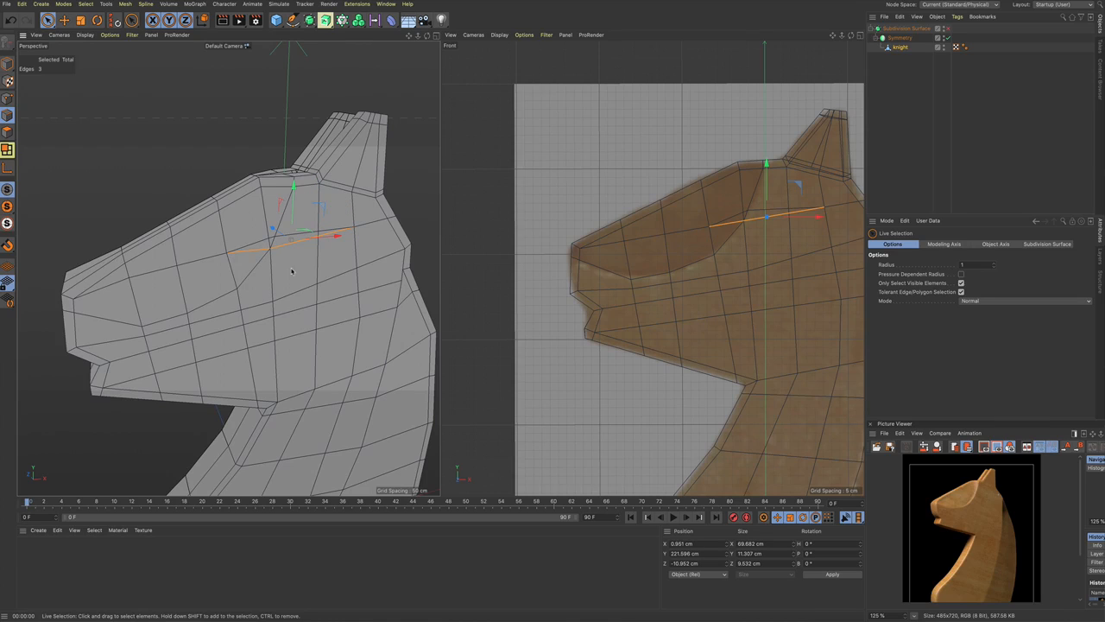
pyautogui.rightClick(291, 270)
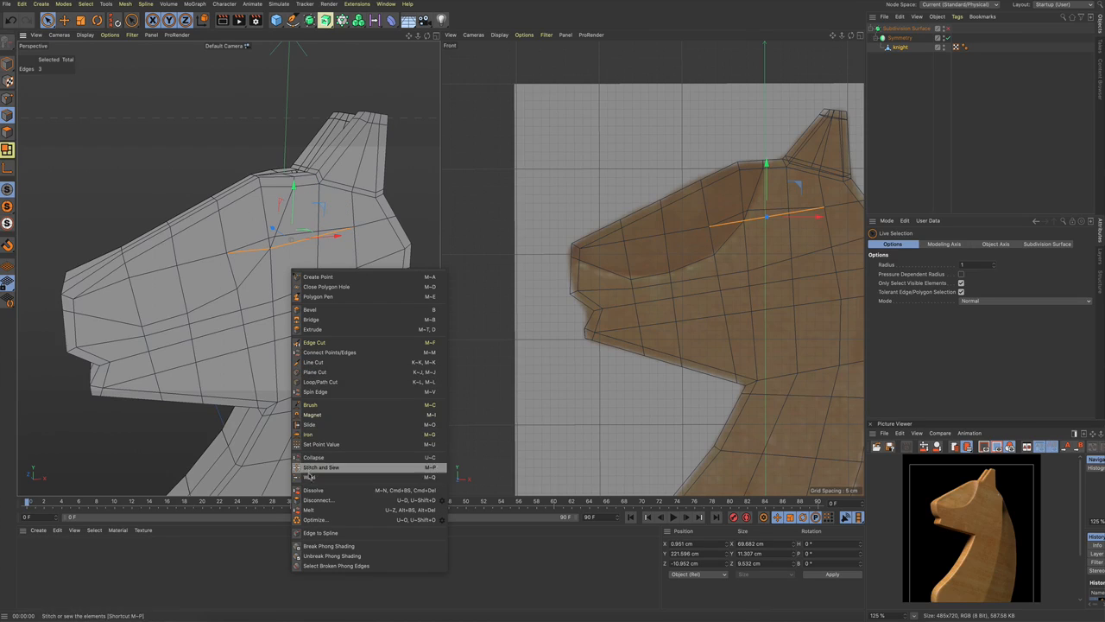
pyautogui.click(313, 489)
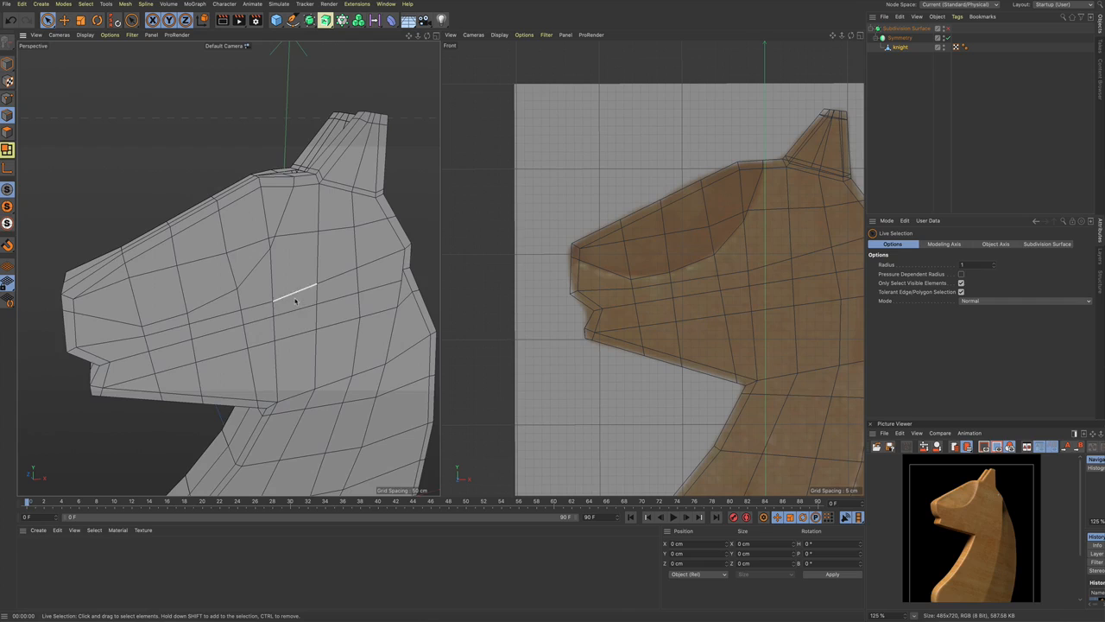
# Step: In point mode, slide the points around the new cut along their edges to even out the upper cheek's edge flow
pyautogui.keyDown('alt'); pyautogui.moveTo(296, 290); pyautogui.dragTo(320, 295); pyautogui.keyUp('alt')
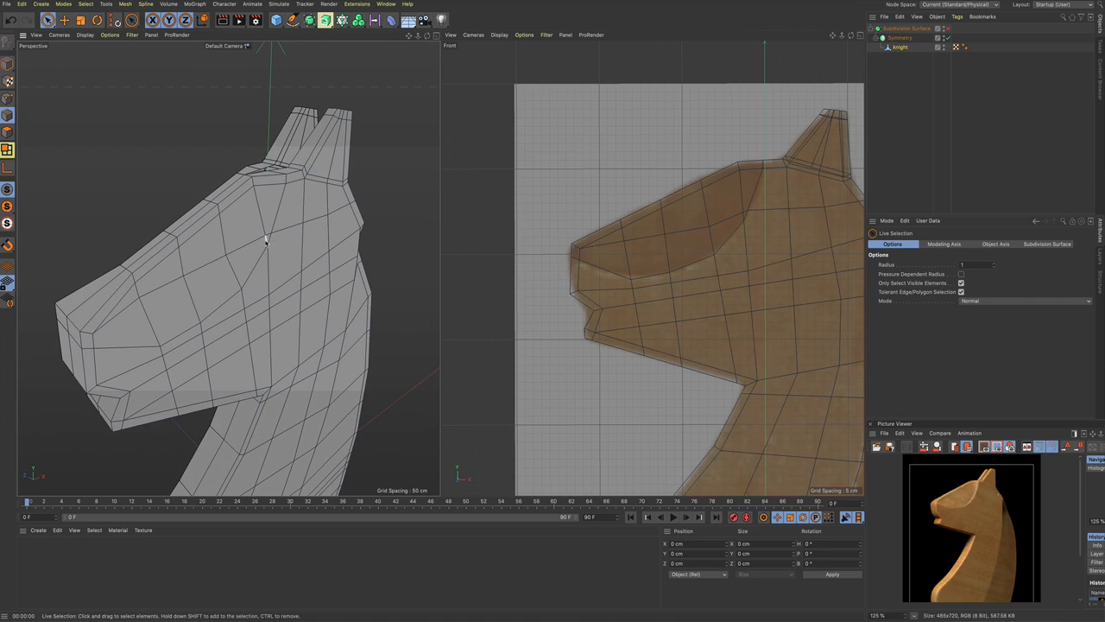
pyautogui.press('Return')
pyautogui.click(294, 253)
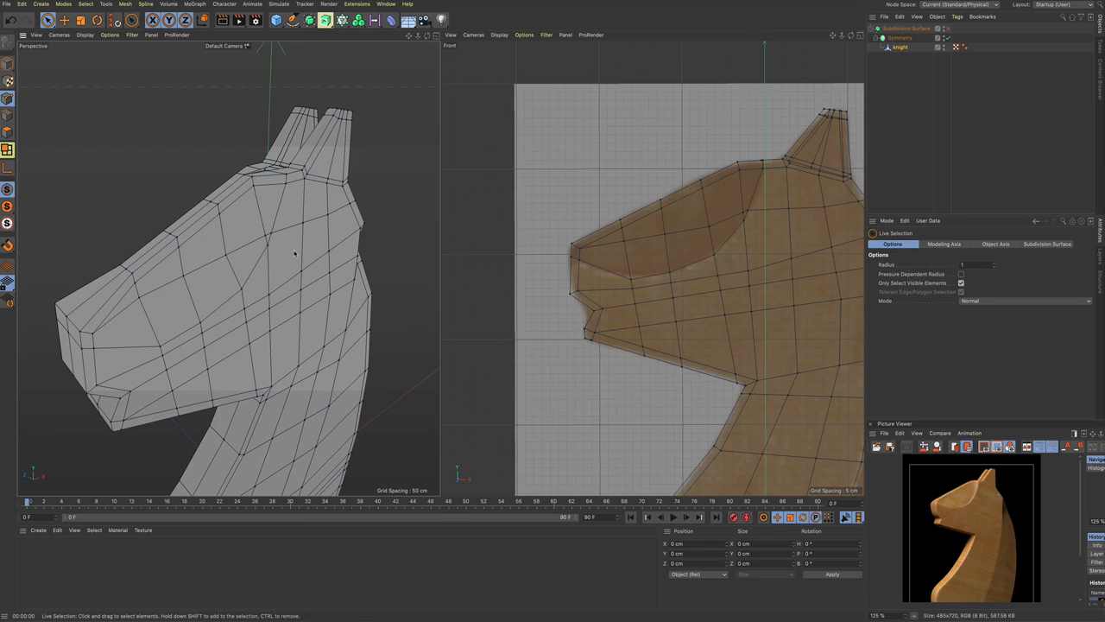
pyautogui.rightClick(300, 280)
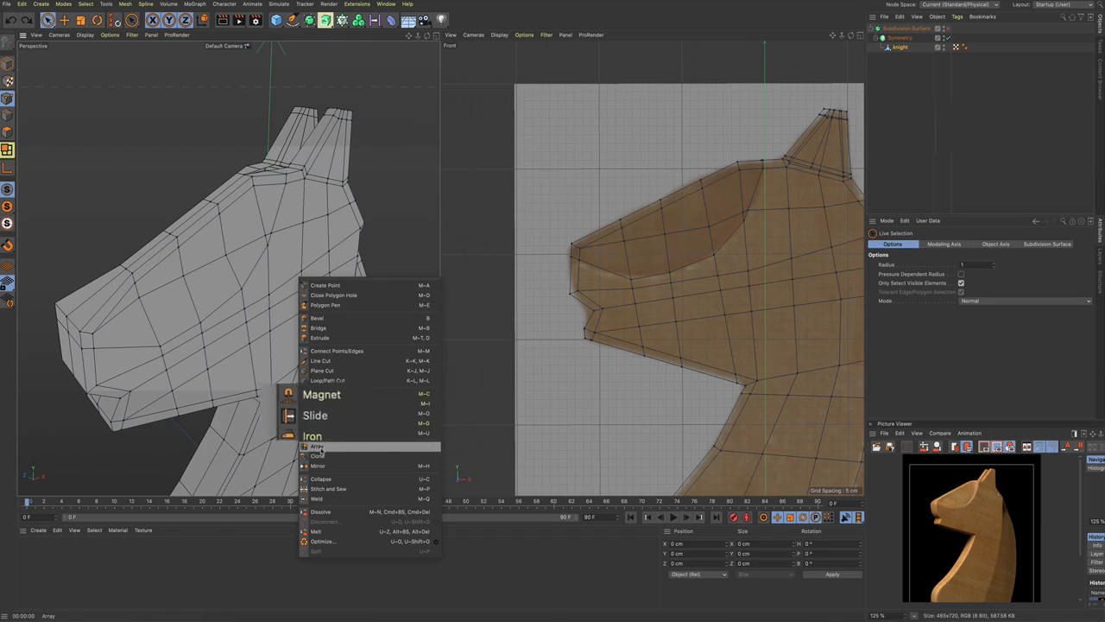
pyautogui.click(321, 415)
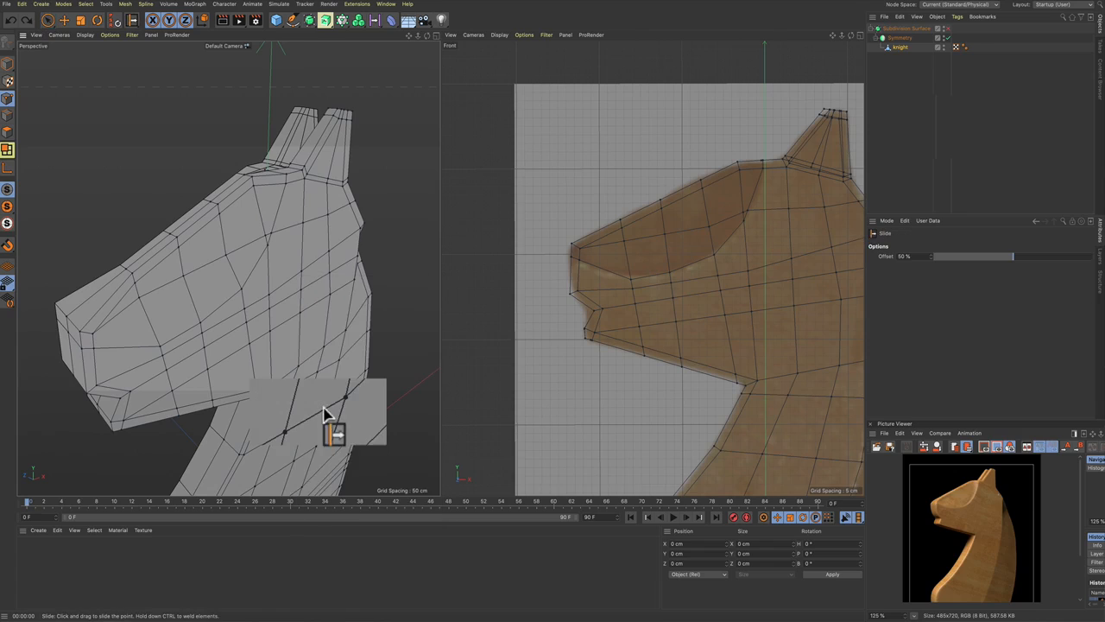
pyautogui.moveTo(266, 235); pyautogui.dragTo(263, 227)
pyautogui.moveTo(224, 259); pyautogui.dragTo(273, 241)
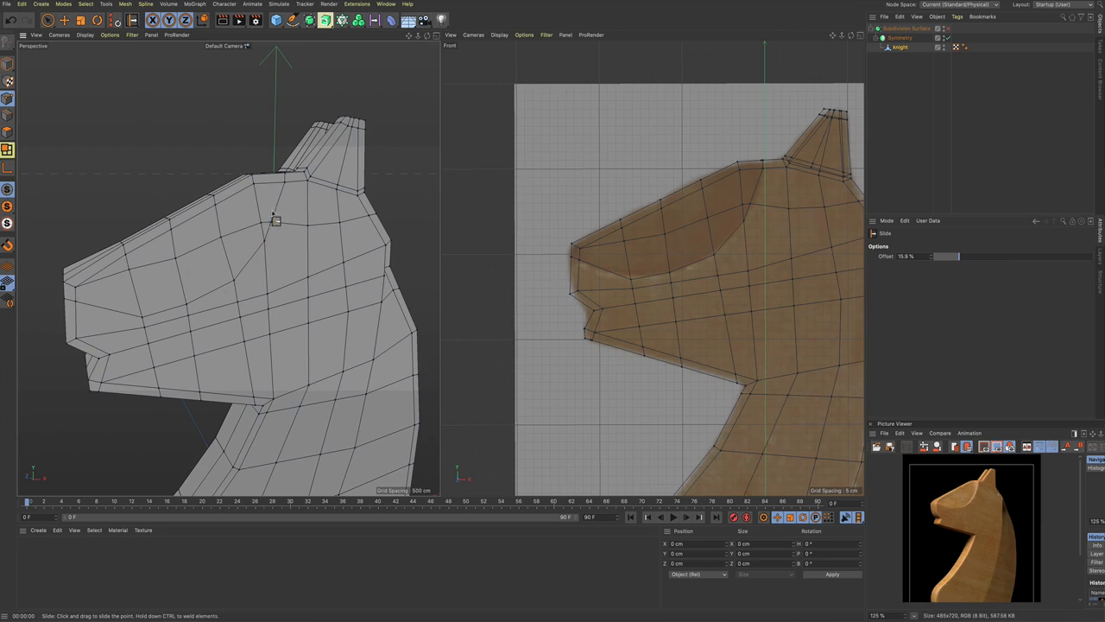
pyautogui.scroll(-3, 249, 282)
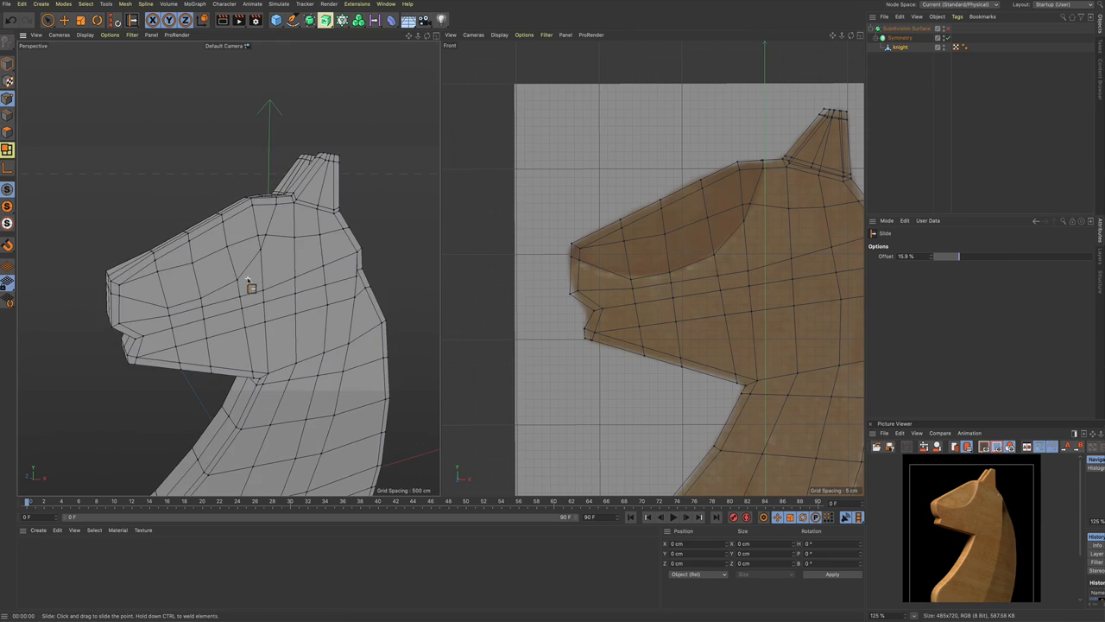
# Step: Line-cut a supporting edge row just outside the curved cheek line, from the forehead down to the line's lowest point on the muzzle
pyautogui.press('space')
pyautogui.keyDown('alt'); pyautogui.moveTo(397, 249); pyautogui.dragTo(429, 251); pyautogui.keyUp('alt')
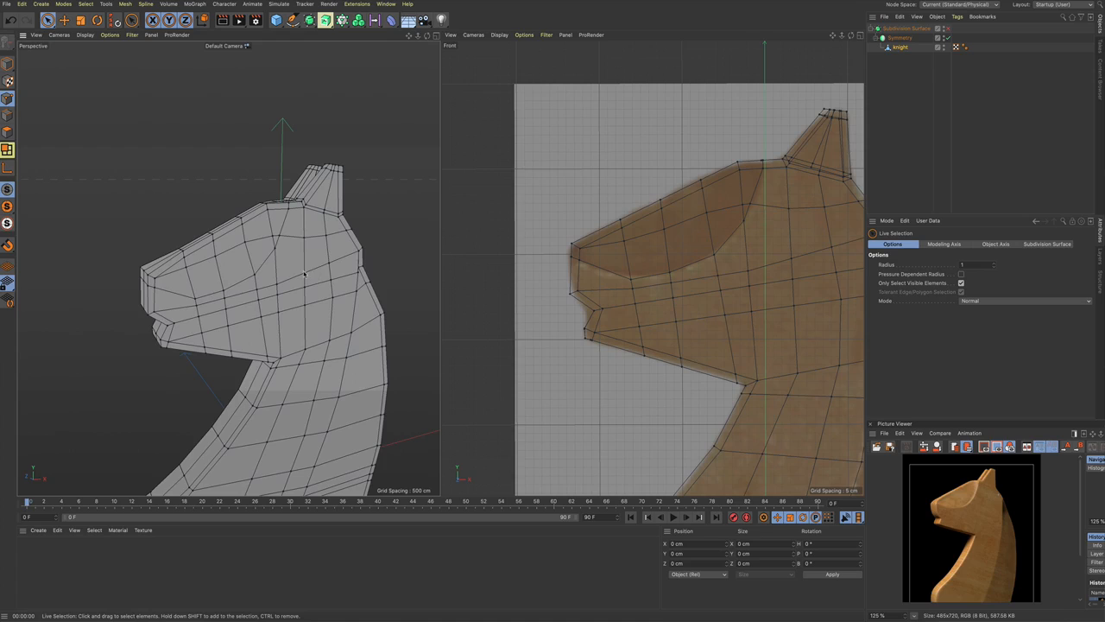
pyautogui.keyDown('alt'); pyautogui.moveTo(302, 275); pyautogui.dragTo(410, 240); pyautogui.keyUp('alt')
pyautogui.keyDown('alt'); pyautogui.moveTo(295, 225); pyautogui.dragTo(285, 242); pyautogui.keyUp('alt')
pyautogui.press('k')
pyautogui.press('k')
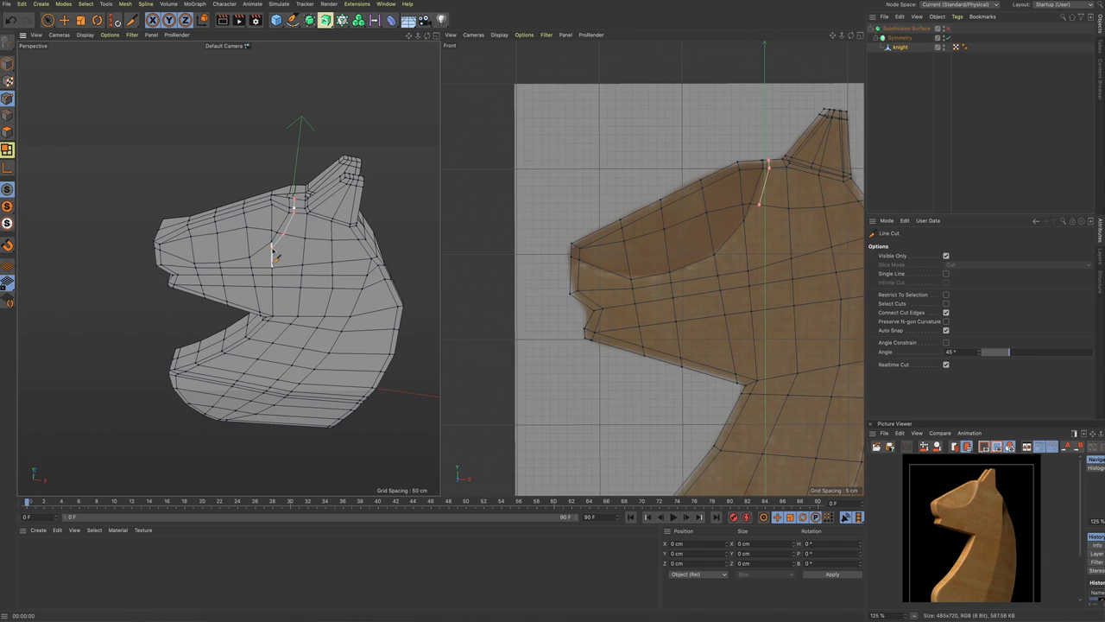
pyautogui.scroll(5, 251, 267)
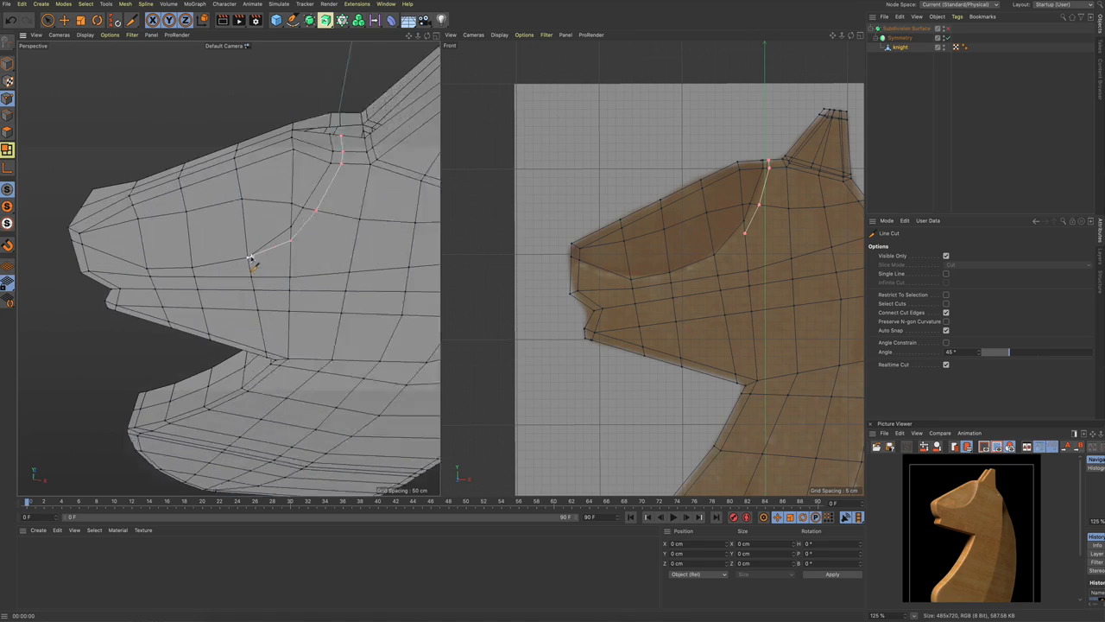
pyautogui.click(248, 263)
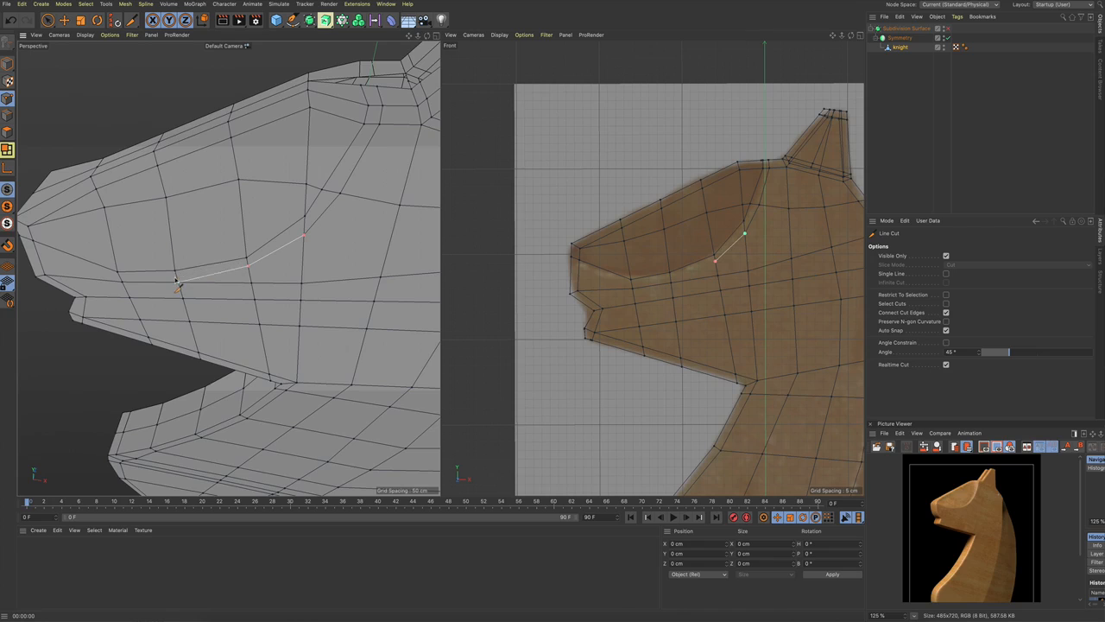
pyautogui.click(176, 275)
pyautogui.scroll(3, 121, 277)
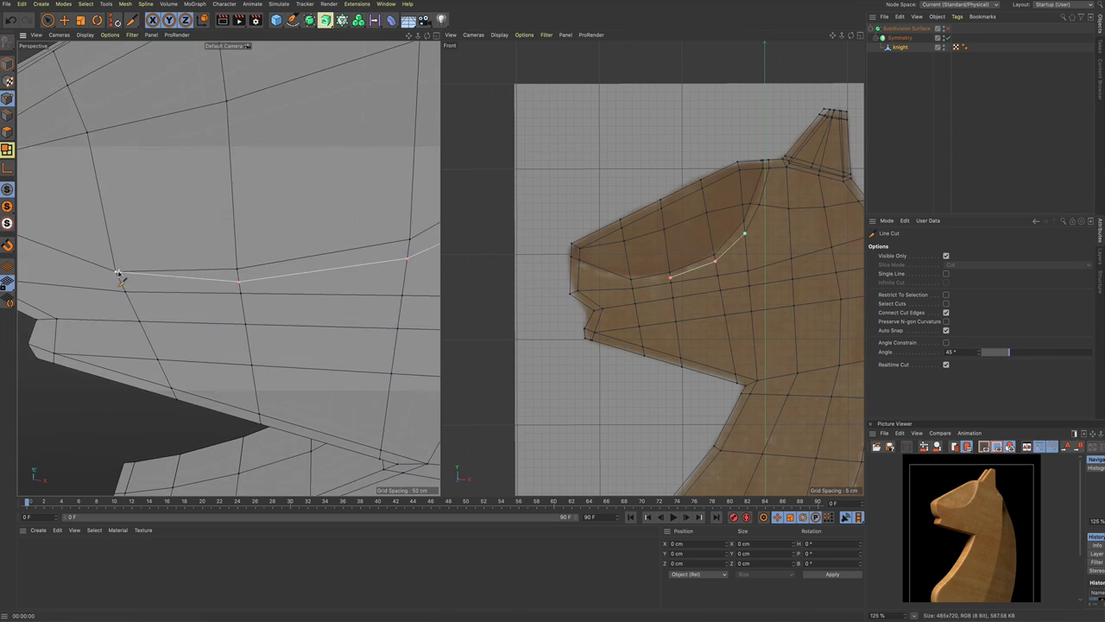
pyautogui.click(118, 279)
pyautogui.press('Escape')
pyautogui.scroll(-5, 153, 259)
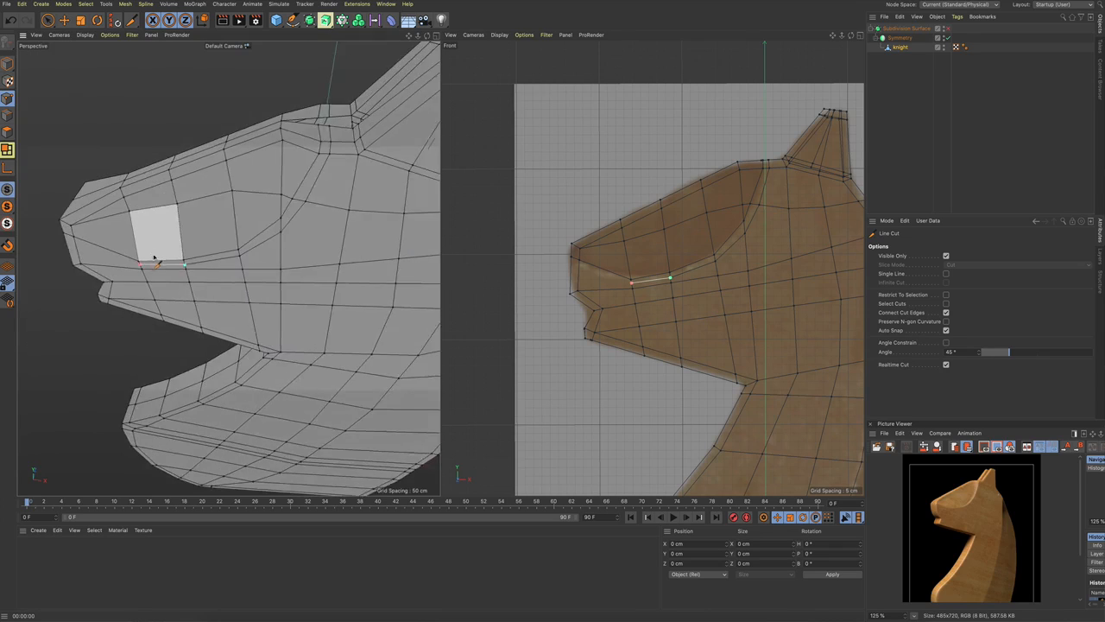
# Step: Continue the line cut from the cheek line's lowest point along the muzzle's side and around to its front face
pyautogui.keyDown('alt'); pyautogui.moveTo(153, 259); pyautogui.dragTo(231, 255); pyautogui.keyUp('alt')
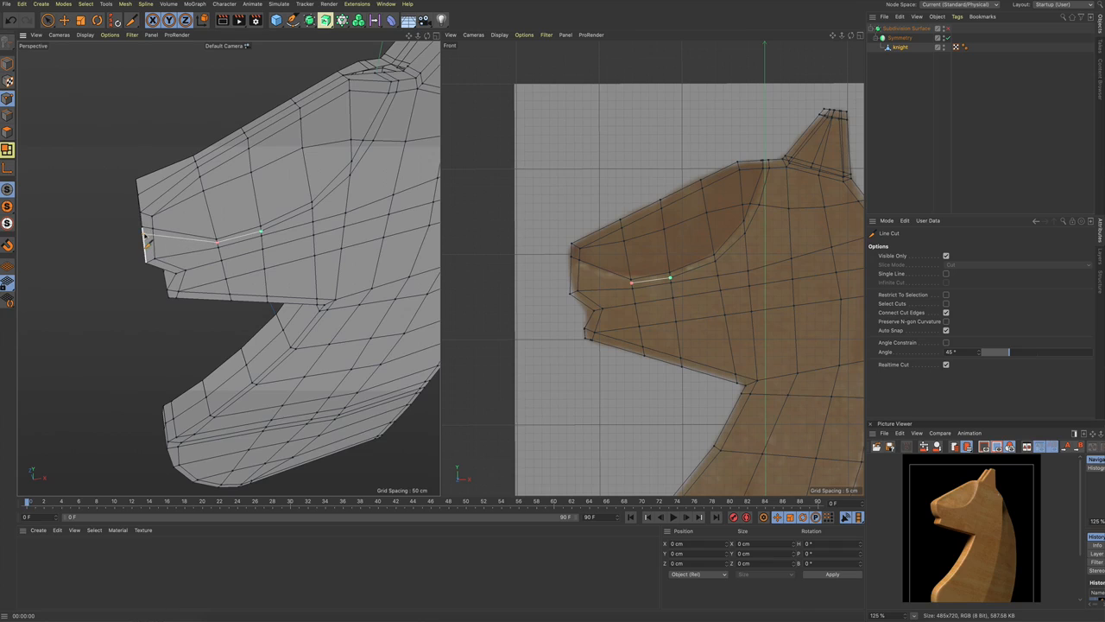
pyautogui.click(143, 234)
pyautogui.keyDown('alt'); pyautogui.moveTo(152, 246); pyautogui.dragTo(126, 239); pyautogui.keyUp('alt')
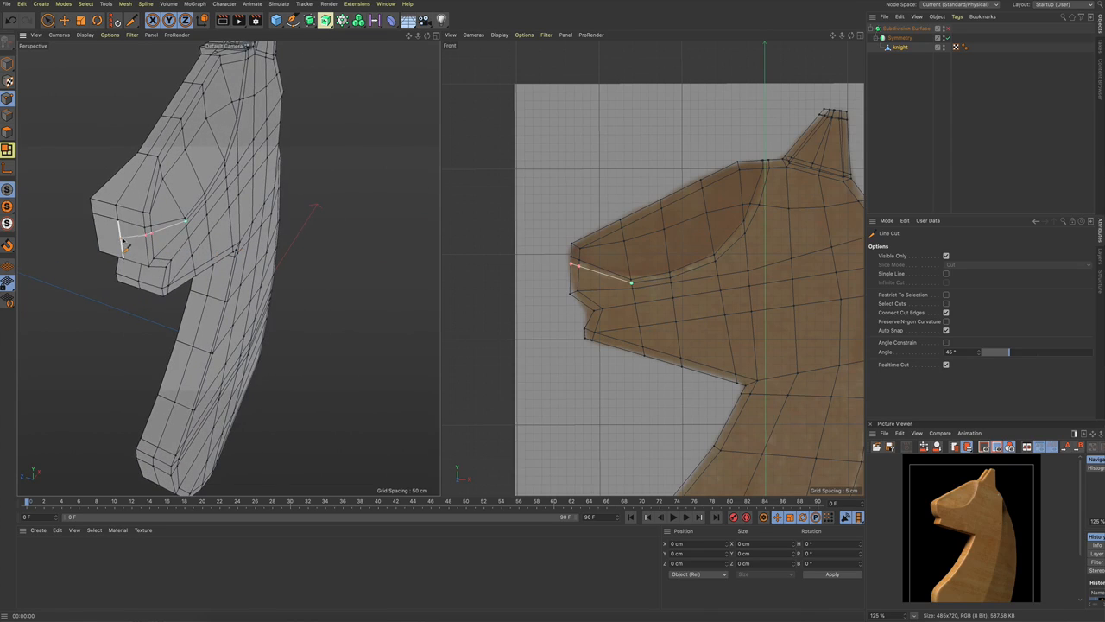
pyautogui.press('space')
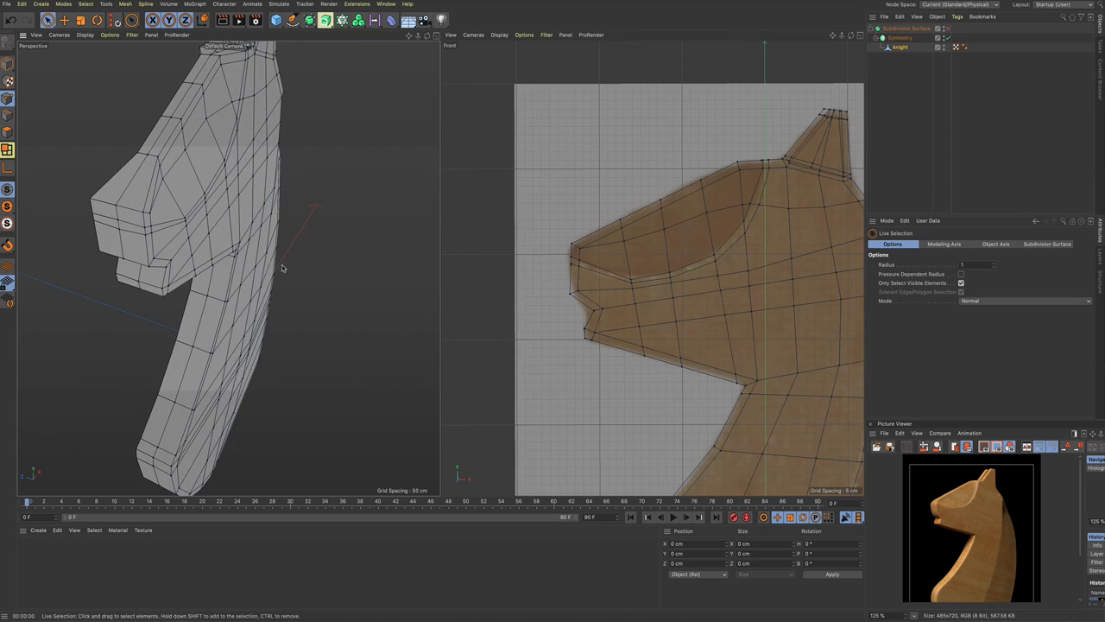
# Step: Turn on subdivision smoothing and examine the recessed cheek's shading from several angles in an interactive render region
pyautogui.scroll(-4, 282, 268)
pyautogui.keyDown('alt'); pyautogui.moveTo(312, 285); pyautogui.dragTo(207, 268); pyautogui.keyUp('alt')
pyautogui.scroll(-6, 315, 265)
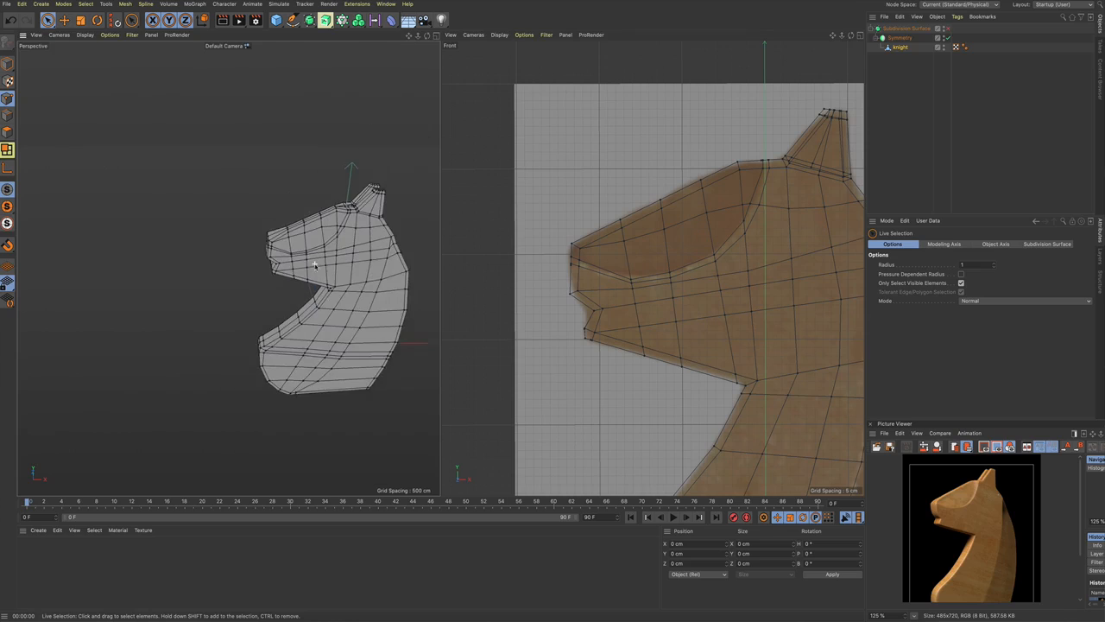
pyautogui.keyDown('alt'); pyautogui.moveTo(315, 266); pyautogui.dragTo(286, 248); pyautogui.keyUp('alt')
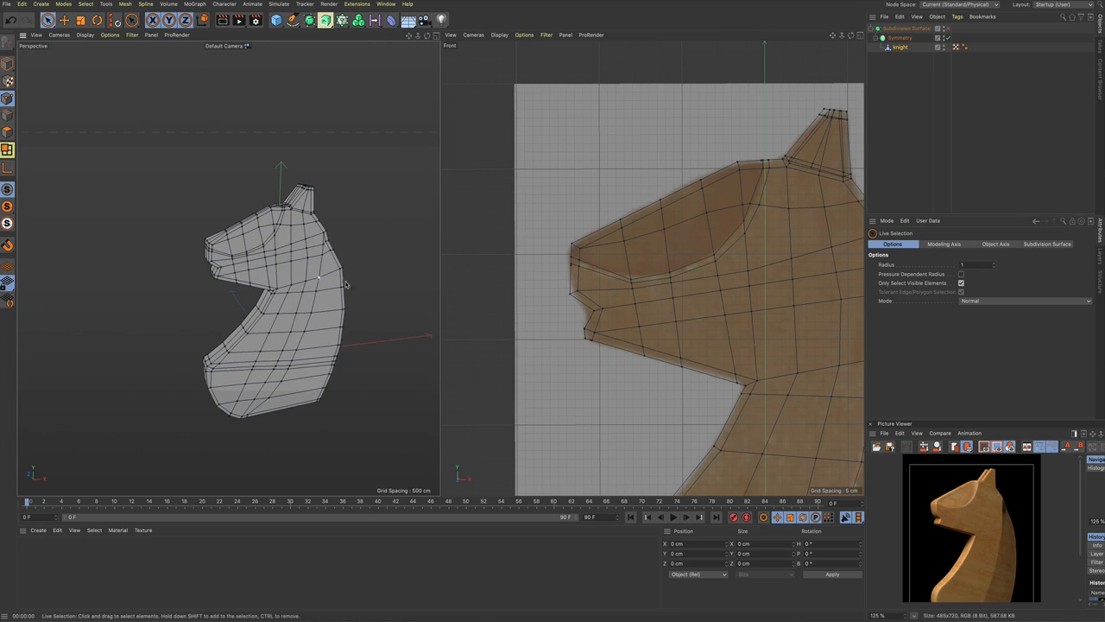
pyautogui.press('q')
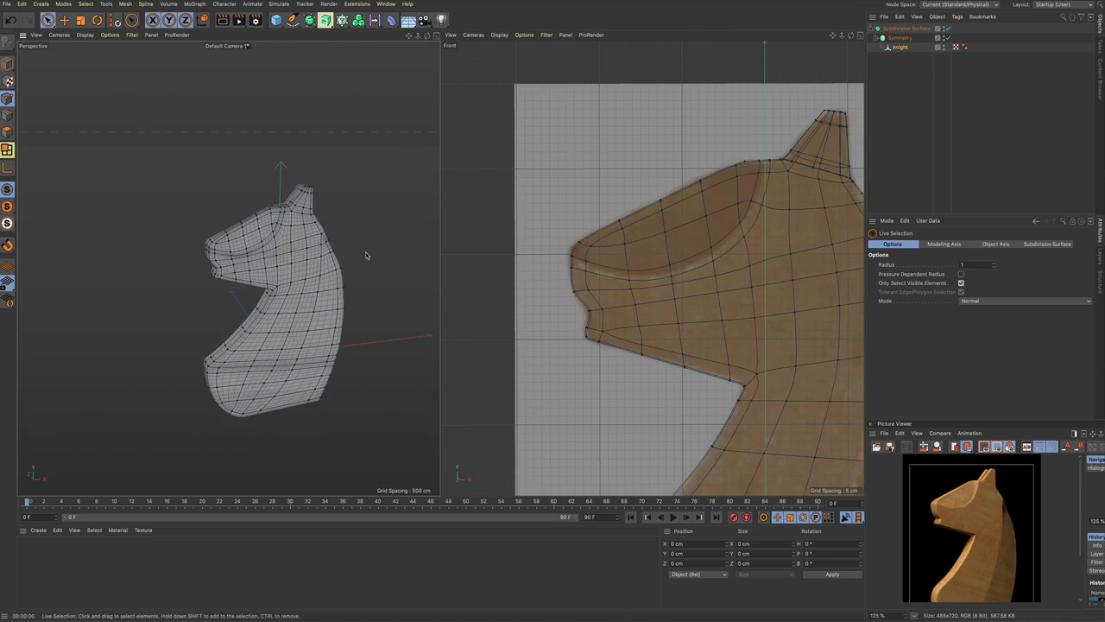
pyautogui.hotkey('alt', 'r')
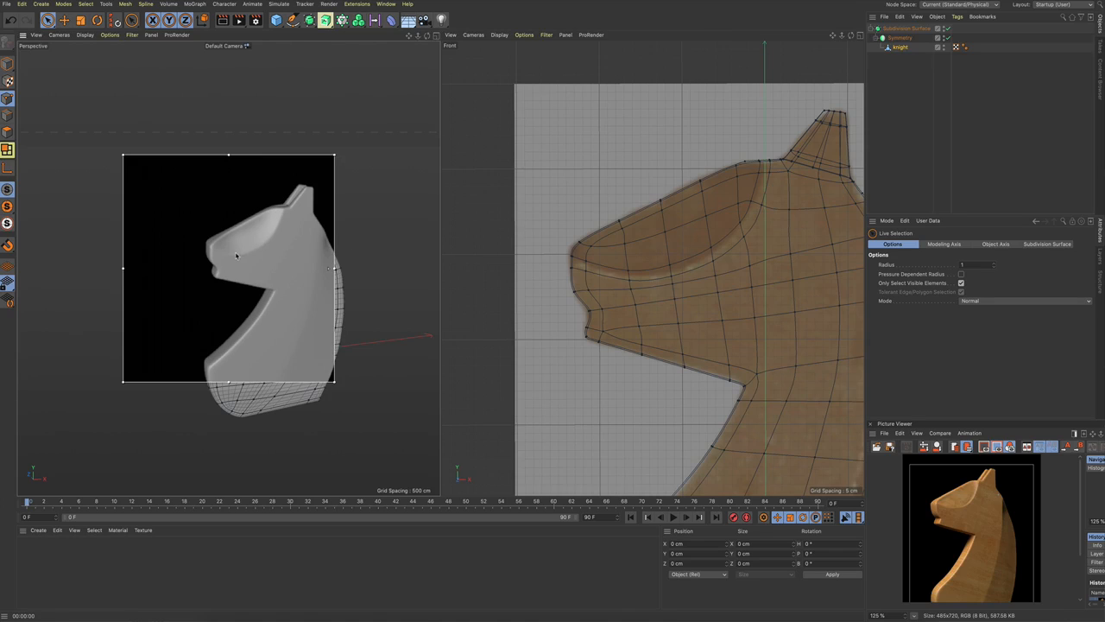
pyautogui.keyDown('alt'); pyautogui.moveTo(227, 262); pyautogui.dragTo(230, 259); pyautogui.keyUp('alt')
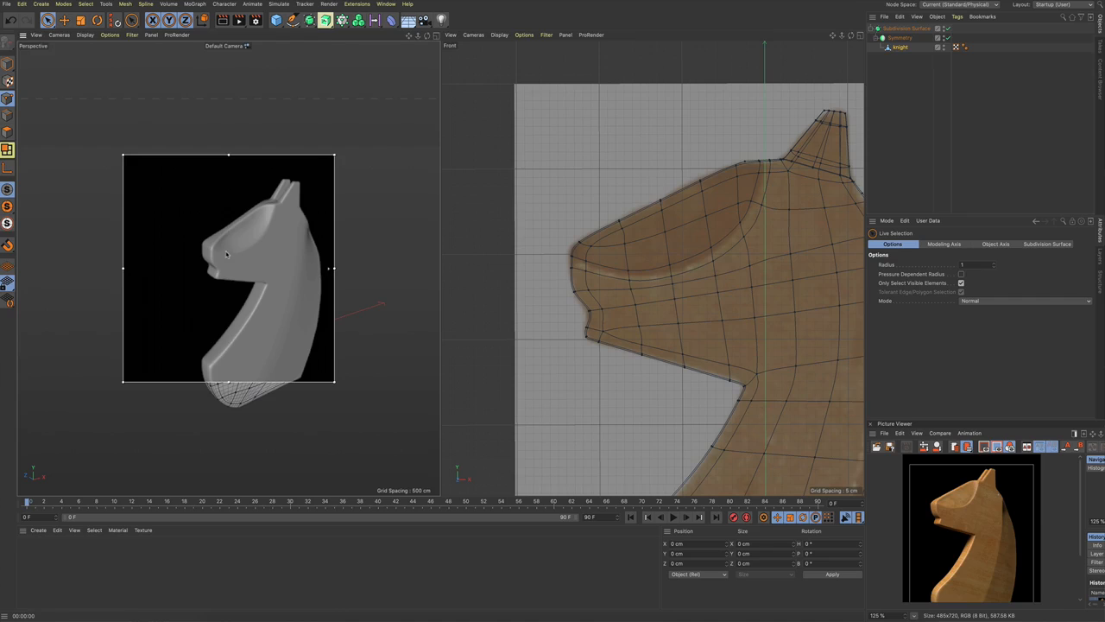
pyautogui.keyDown('alt'); pyautogui.moveTo(229, 253); pyautogui.dragTo(236, 259); pyautogui.keyUp('alt')
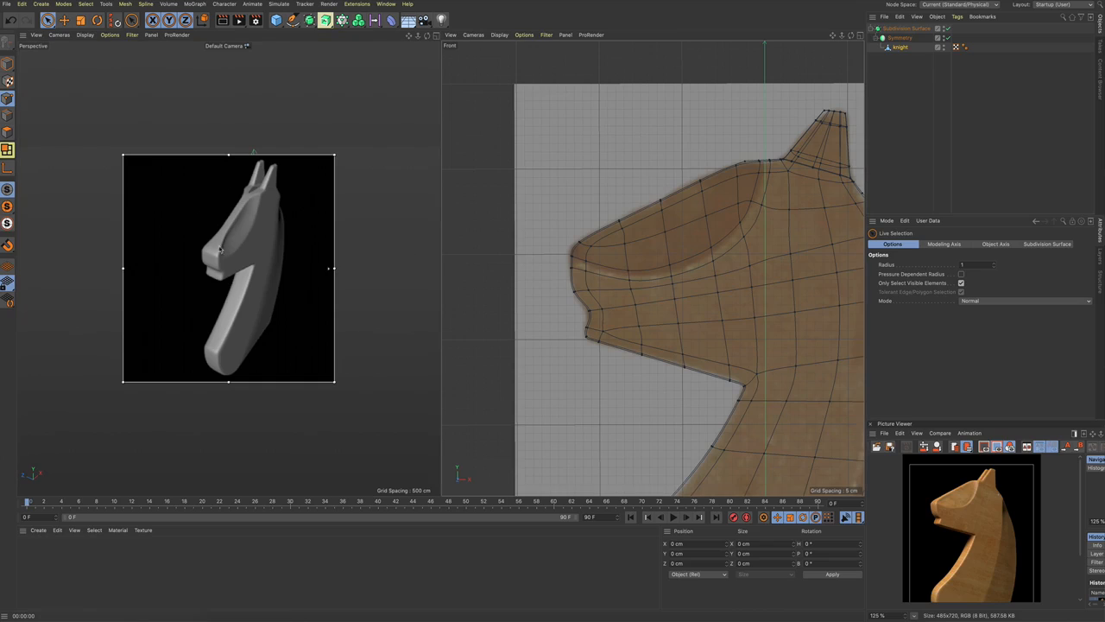
# Step: Move the point at the recess's lower edge near the muzzle along the Z axis to about -11.49 cm
pyautogui.click(628, 271)
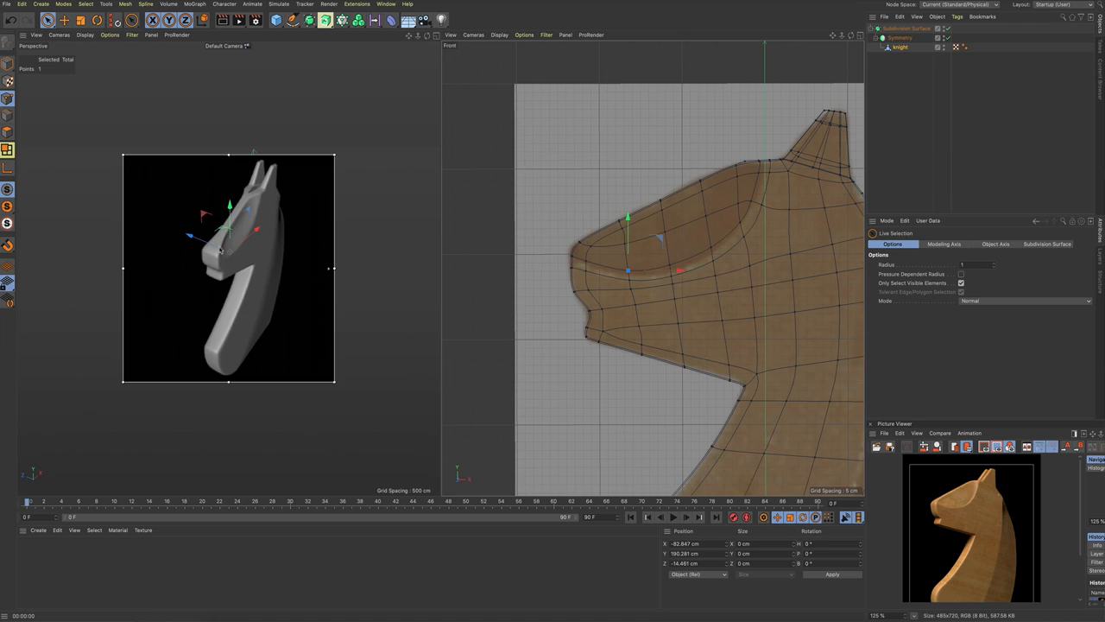
pyautogui.scroll(5, 220, 251)
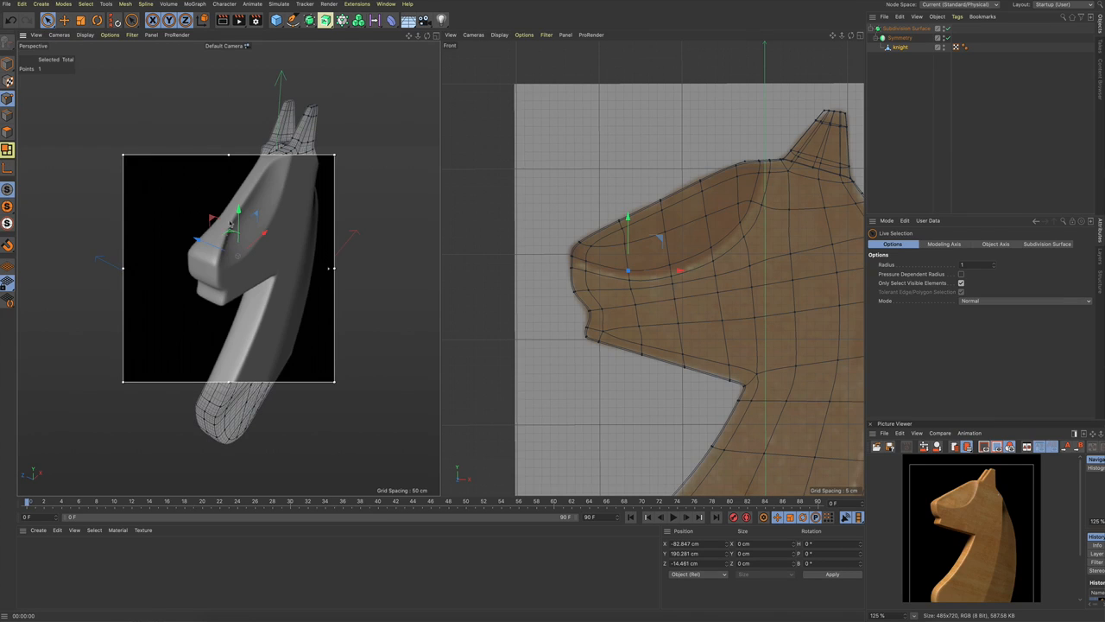
pyautogui.moveTo(196, 239); pyautogui.dragTo(172, 249)
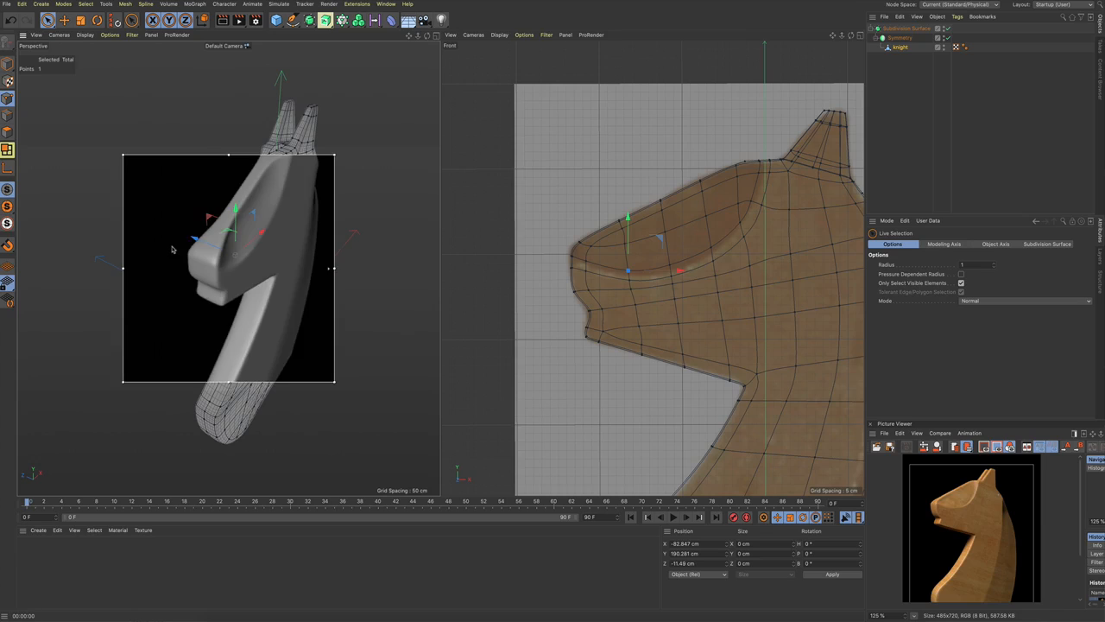
pyautogui.moveTo(263, 261); pyautogui.dragTo(241, 253)
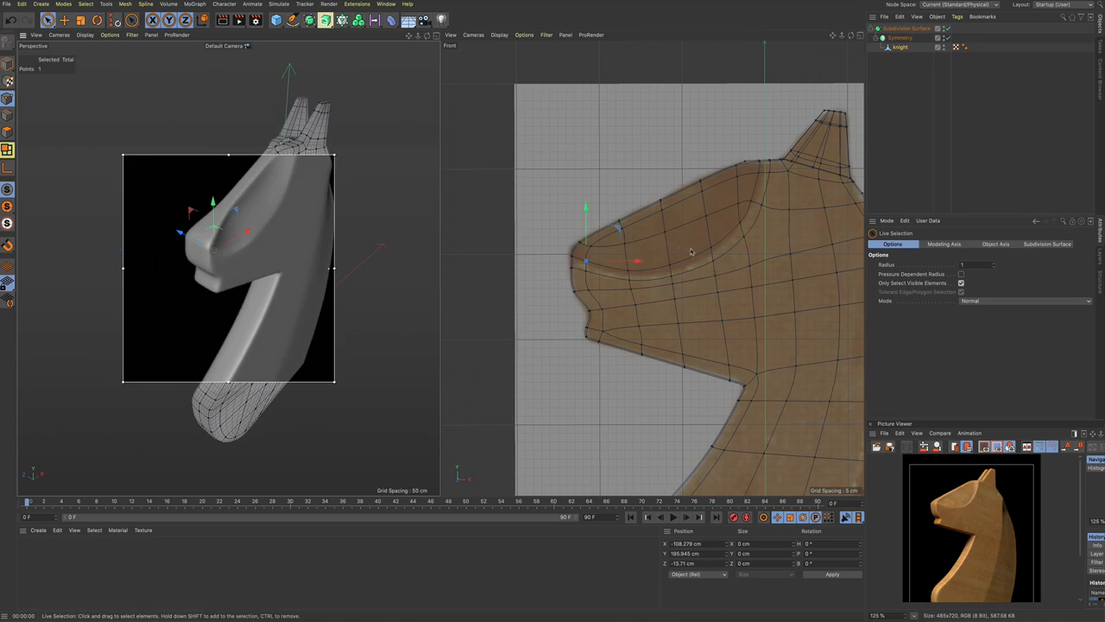
# Step: Move the point on the cheek recess's lower edge, midway along the curve, along the Z axis to about -11.79 cm
pyautogui.click(669, 268)
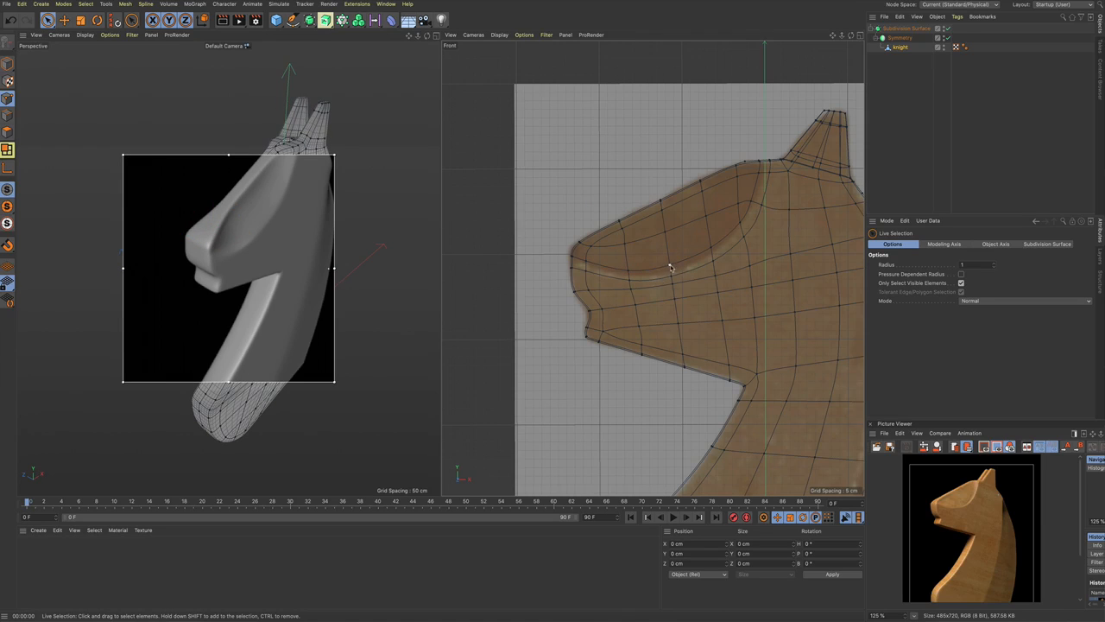
pyautogui.click(670, 266)
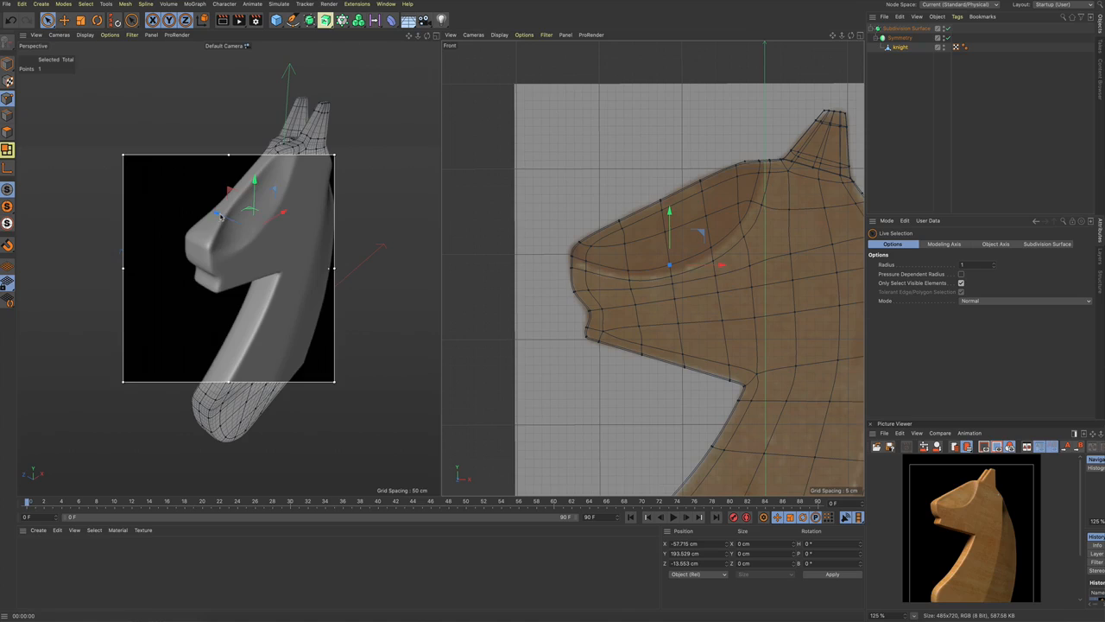
pyautogui.moveTo(221, 217); pyautogui.dragTo(219, 213)
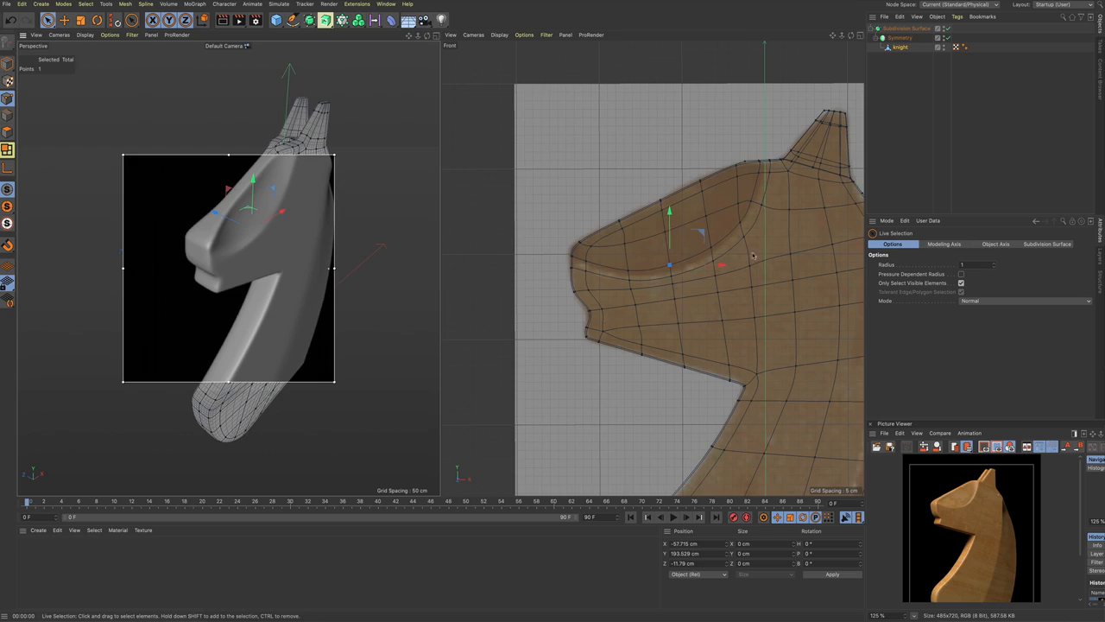
# Step: Examine the smoothed knight's cheek recess and overall silhouette from several angles and distances in the interactive render region
pyautogui.keyDown('alt'); pyautogui.moveTo(269, 249); pyautogui.dragTo(286, 160); pyautogui.keyUp('alt')
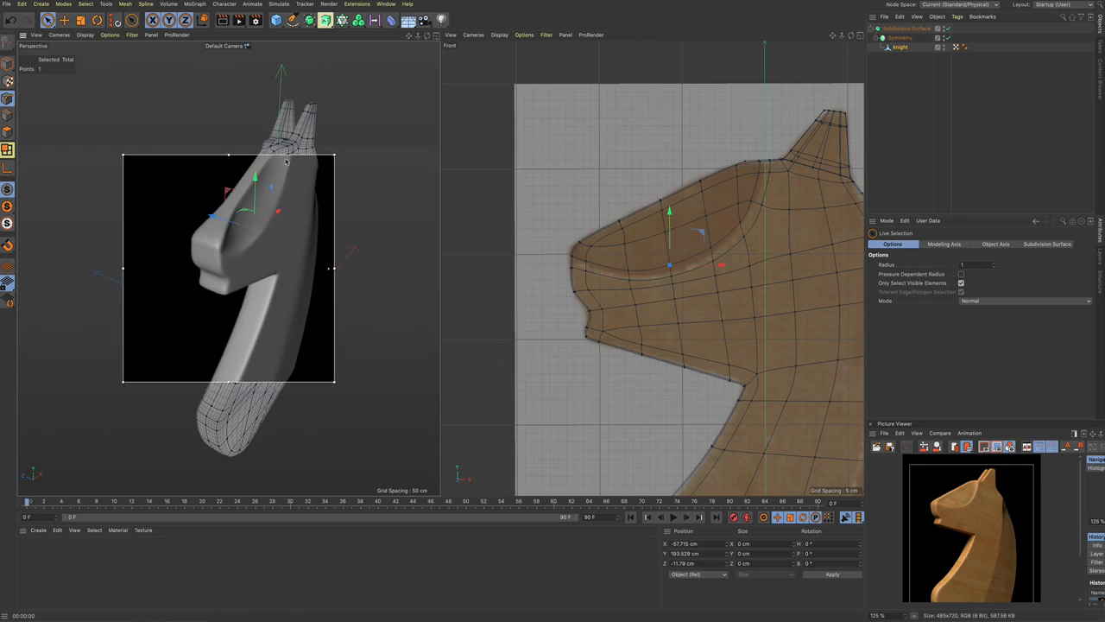
pyautogui.keyDown('alt'); pyautogui.moveTo(240, 237); pyautogui.dragTo(268, 270); pyautogui.keyUp('alt')
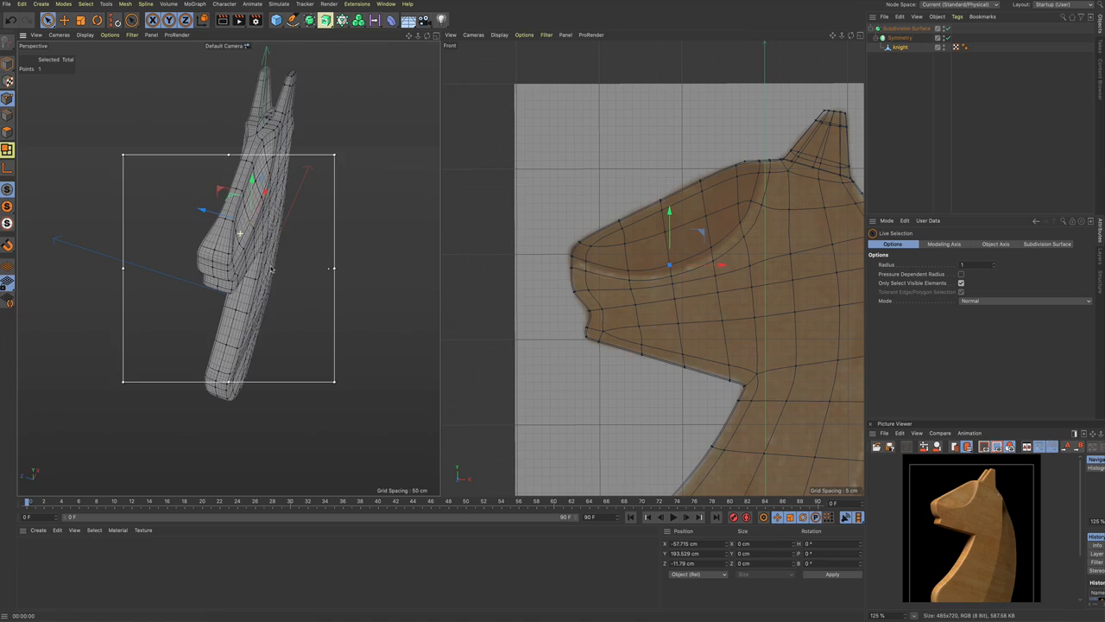
pyautogui.click(629, 236)
pyautogui.scroll(-5, 249, 249)
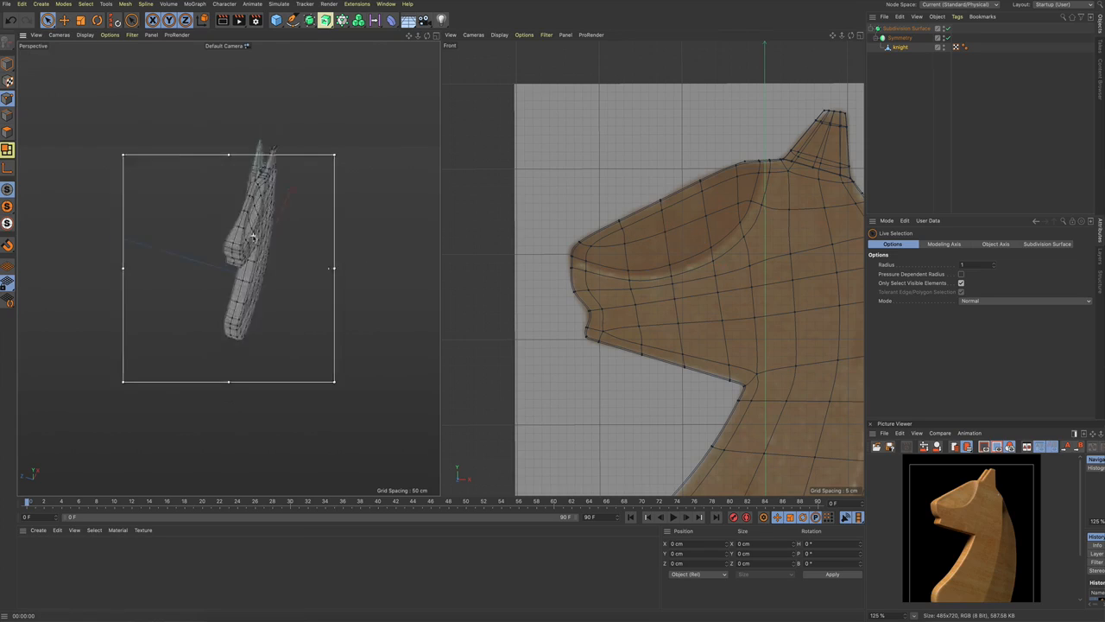
pyautogui.keyDown('alt'); pyautogui.moveTo(214, 220); pyautogui.dragTo(307, 256); pyautogui.keyUp('alt')
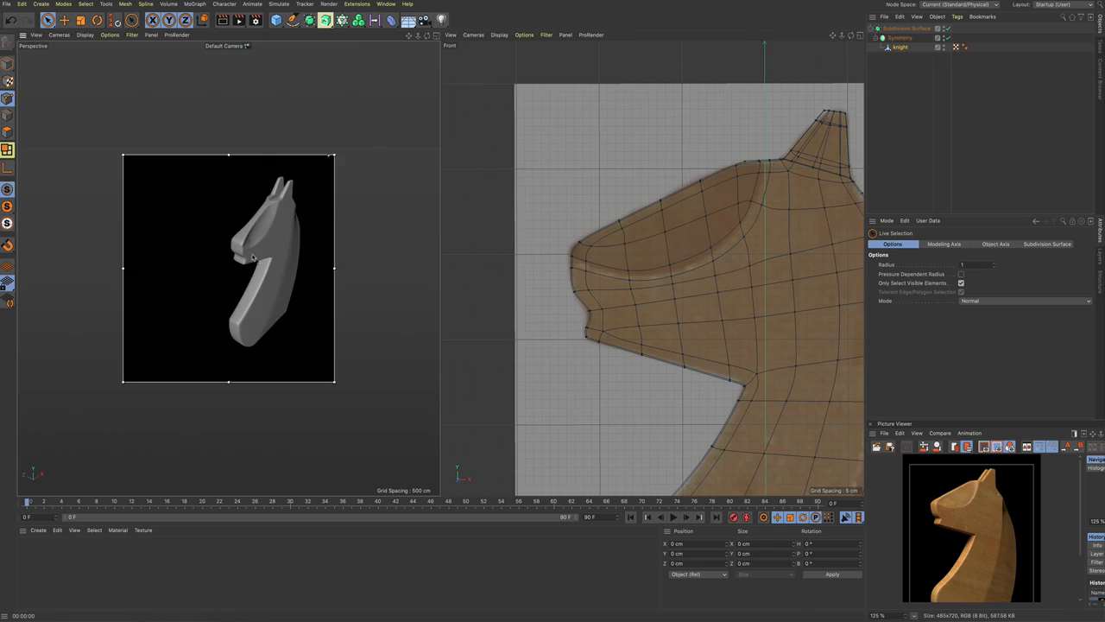
pyautogui.moveTo(252, 257)
pyautogui.keyDown('alt'); pyautogui.mouseDown()
pyautogui.moveTo(229, 239)
pyautogui.moveTo(245, 247)
pyautogui.mouseUp(); pyautogui.keyUp('alt')
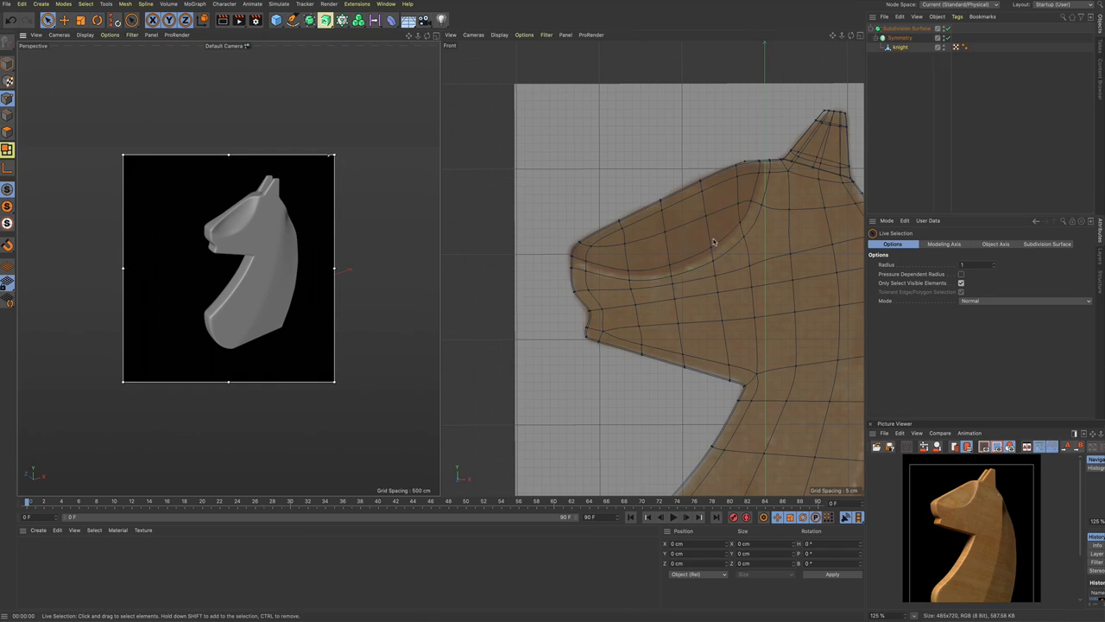
pyautogui.keyDown('alt'); pyautogui.moveTo(173, 216); pyautogui.dragTo(191, 218); pyautogui.keyUp('alt')
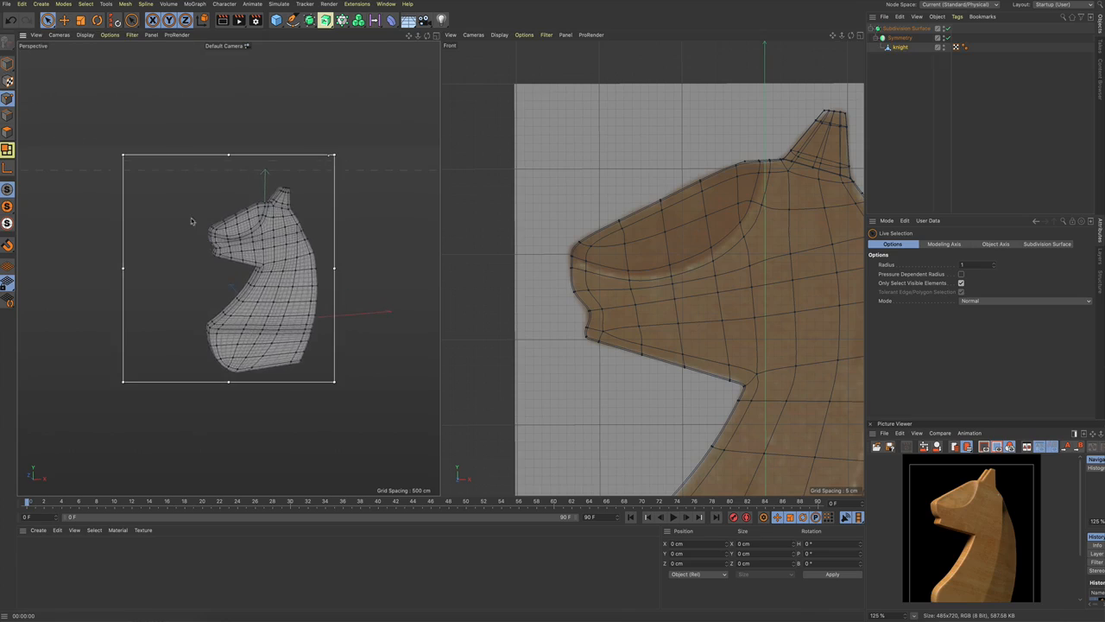
pyautogui.keyDown('alt'); pyautogui.moveTo(271, 248); pyautogui.dragTo(190, 256); pyautogui.keyUp('alt')
pyautogui.keyDown('alt'); pyautogui.moveTo(302, 264); pyautogui.dragTo(285, 206); pyautogui.keyUp('alt')
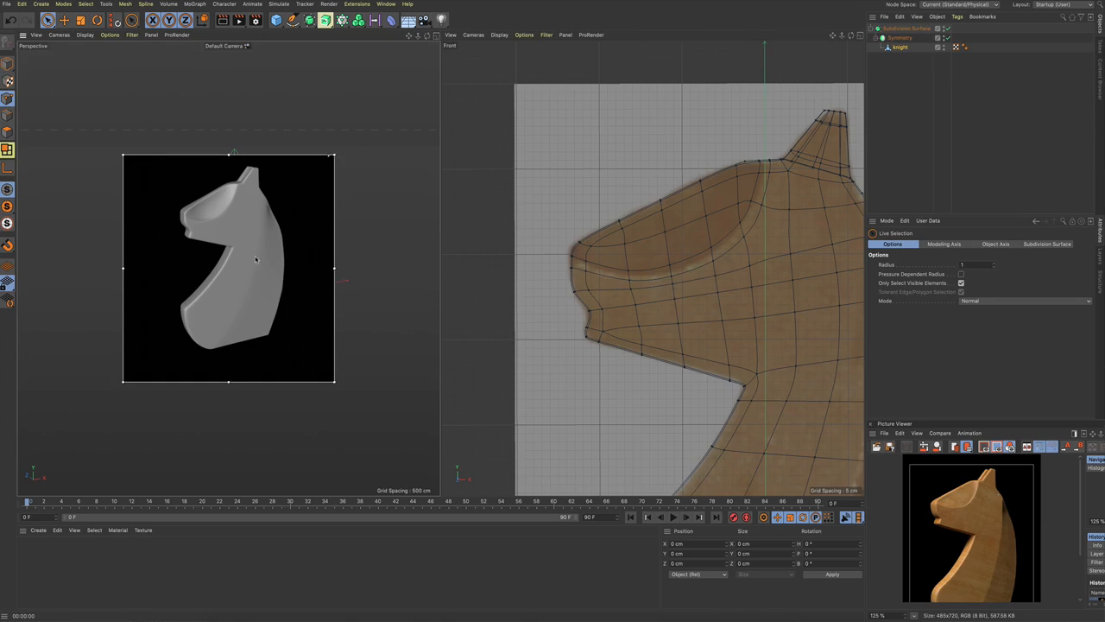
pyautogui.scroll(3, 256, 259)
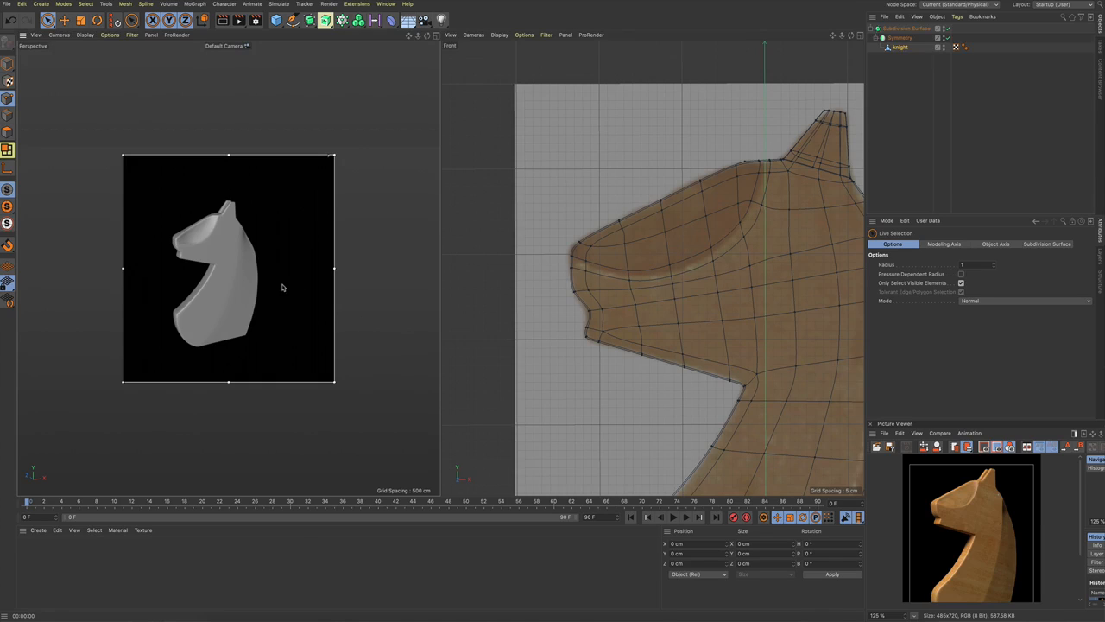
pyautogui.scroll(-5, 740, 330)
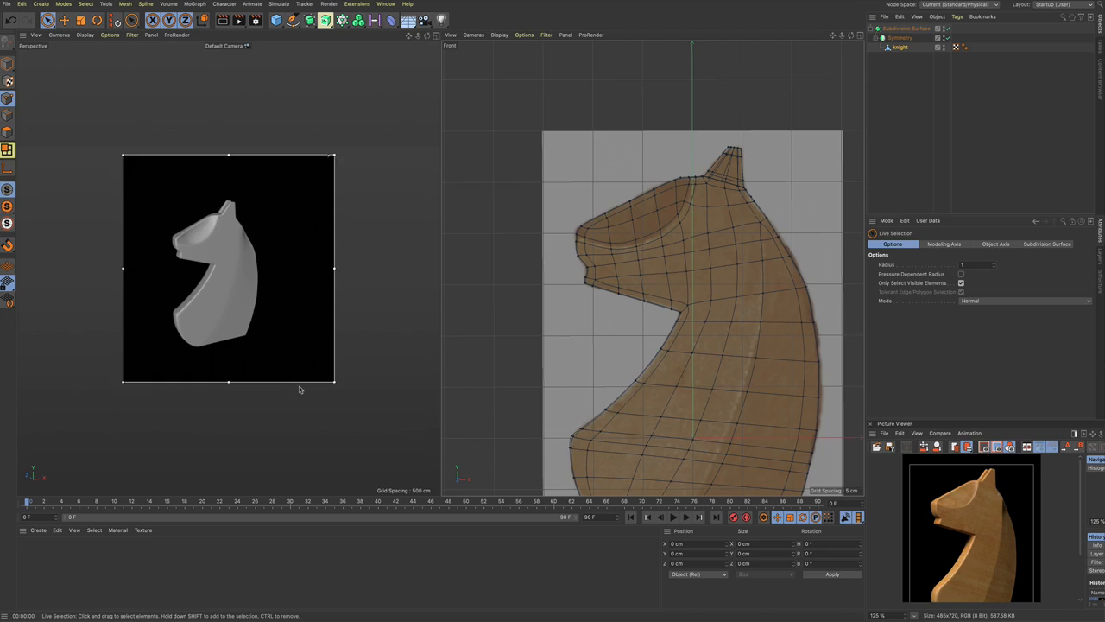
# Step: Turn off the render region and subdivision smoothing, and select the edges along the neck's curved line from the nape to the base
pyautogui.hotkey('alt', 'r')
pyautogui.press('q')
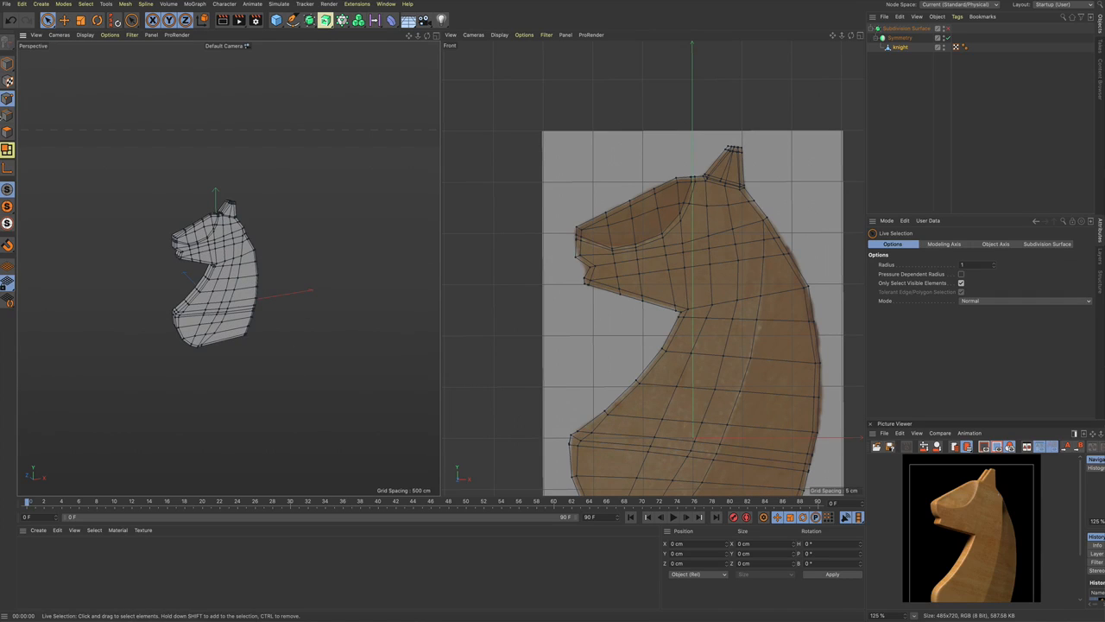
pyautogui.click(7, 115)
pyautogui.scroll(8, 204, 228)
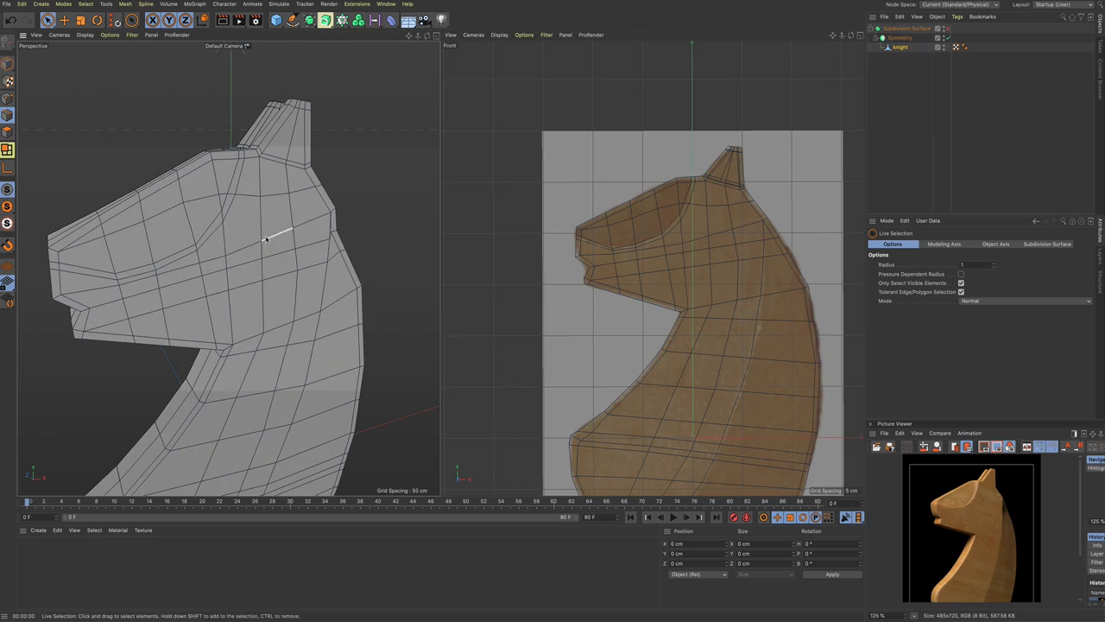
pyautogui.moveTo(282, 256)
pyautogui.keyDown('alt'); pyautogui.mouseDown()
pyautogui.moveTo(278, 270)
pyautogui.moveTo(292, 270)
pyautogui.mouseUp(); pyautogui.keyUp('alt')
pyautogui.click(342, 239)
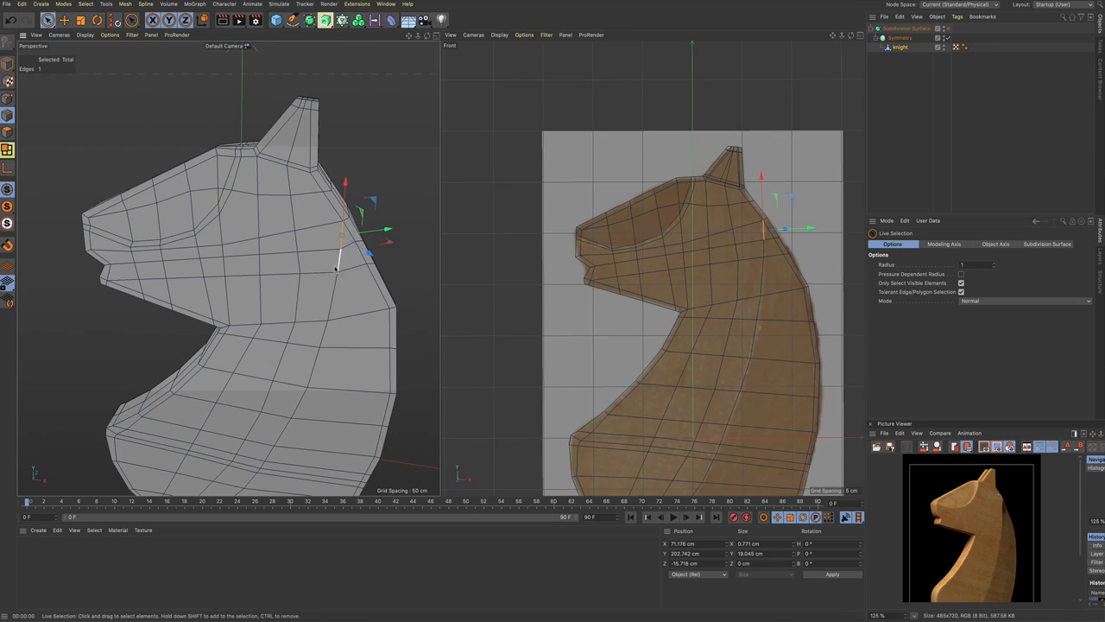
pyautogui.click(335, 262)
pyautogui.moveTo(342, 240); pyautogui.dragTo(311, 374)
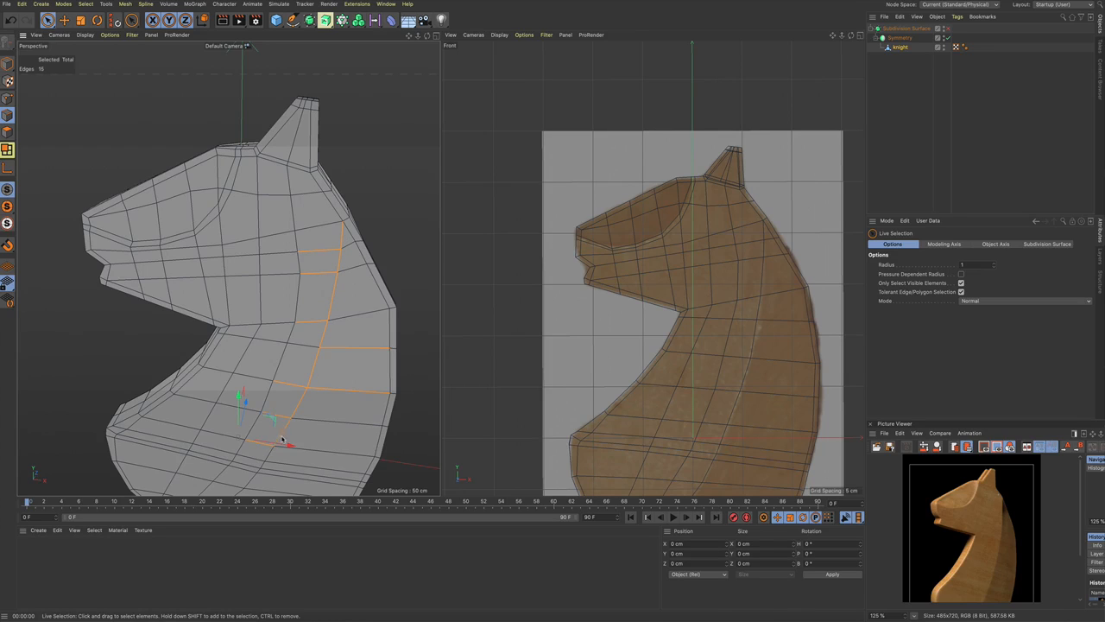
pyautogui.moveTo(282, 439); pyautogui.dragTo(282, 439)
pyautogui.scroll(2, 318, 380)
pyautogui.keyDown('alt'); pyautogui.moveTo(337, 298); pyautogui.dragTo(361, 158); pyautogui.keyUp('alt')
pyautogui.moveTo(274, 301)
pyautogui.keyDown('shift'); pyautogui.mouseDown()
pyautogui.moveTo(284, 279)
pyautogui.moveTo(239, 353)
pyautogui.moveTo(166, 396)
pyautogui.mouseUp(); pyautogui.keyUp('shift')
# Step: Remove the stray crosswise edges from the selection and add the short edge at the upper end of the neck line
pyautogui.keyDown('ctrl'); pyautogui.moveTo(212, 353); pyautogui.dragTo(267, 283); pyautogui.keyUp('ctrl')
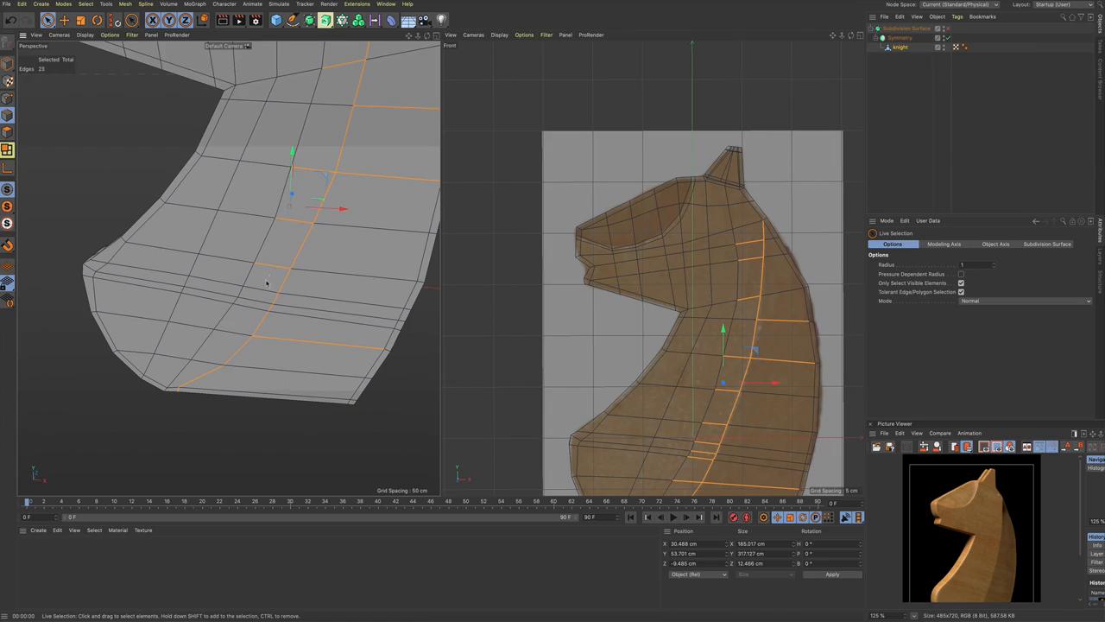
pyautogui.keyDown('ctrl'); pyautogui.moveTo(322, 162); pyautogui.dragTo(329, 147); pyautogui.keyUp('ctrl')
pyautogui.keyDown('ctrl'); pyautogui.moveTo(421, 99); pyautogui.dragTo(271, 395); pyautogui.keyUp('ctrl')
pyautogui.scroll(-6, 339, 273)
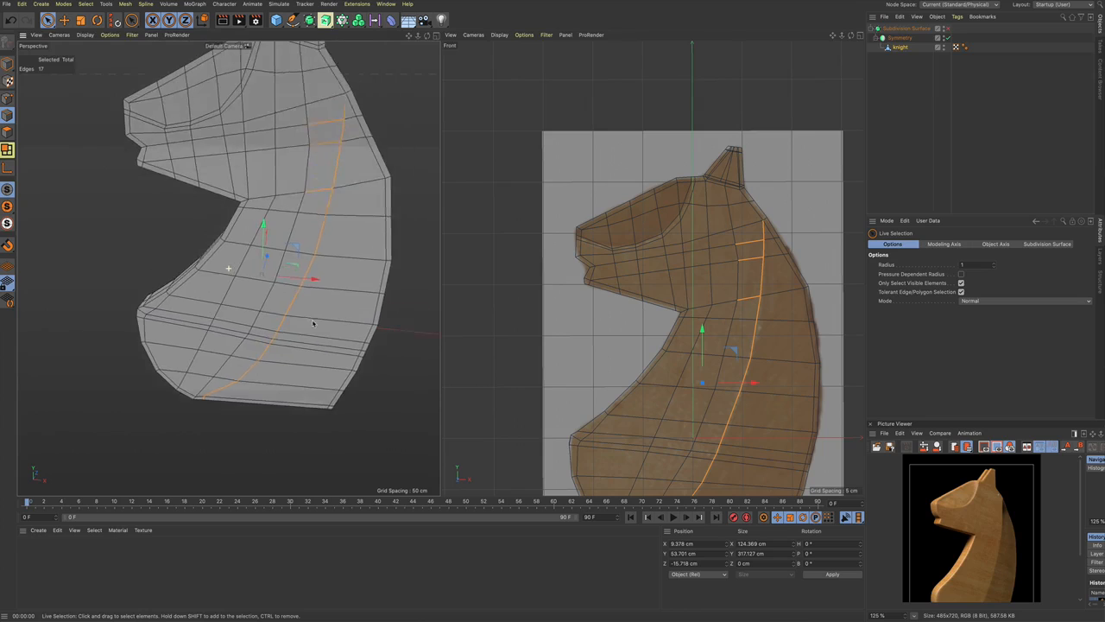
pyautogui.keyDown('ctrl'); pyautogui.moveTo(311, 179); pyautogui.dragTo(300, 217); pyautogui.keyUp('ctrl')
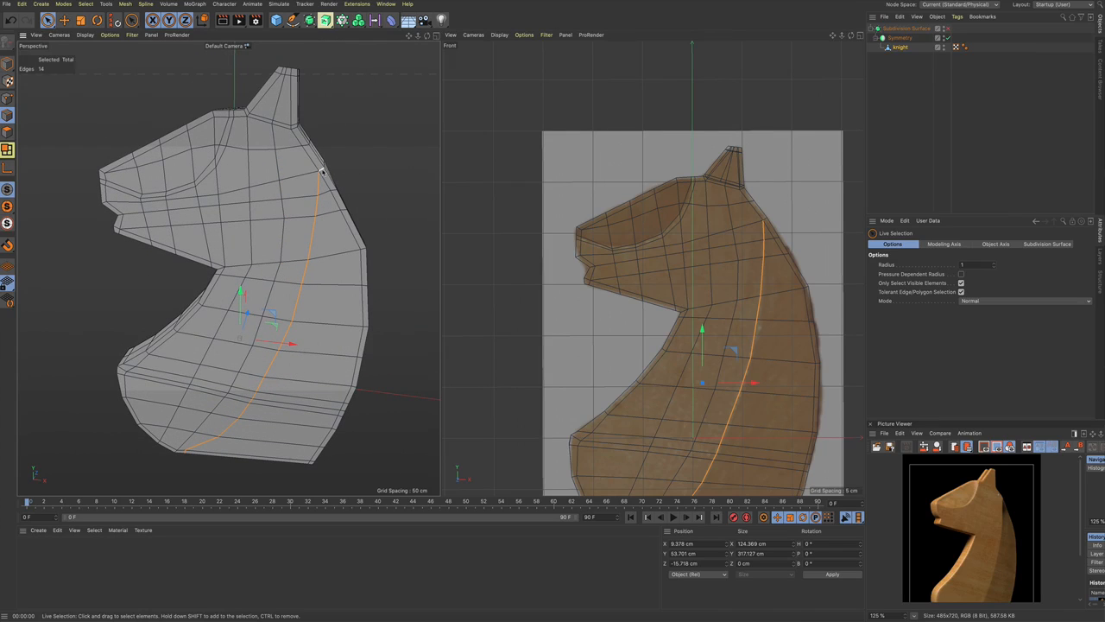
pyautogui.keyDown('shift'); pyautogui.click(321, 173); pyautogui.keyUp('shift')
# Step: Bevel the selected neck line in Chamfer mode with an offset of about 3.016 cm and a subdivision of 1, and clear the selection
pyautogui.press('m')
pyautogui.press('s')
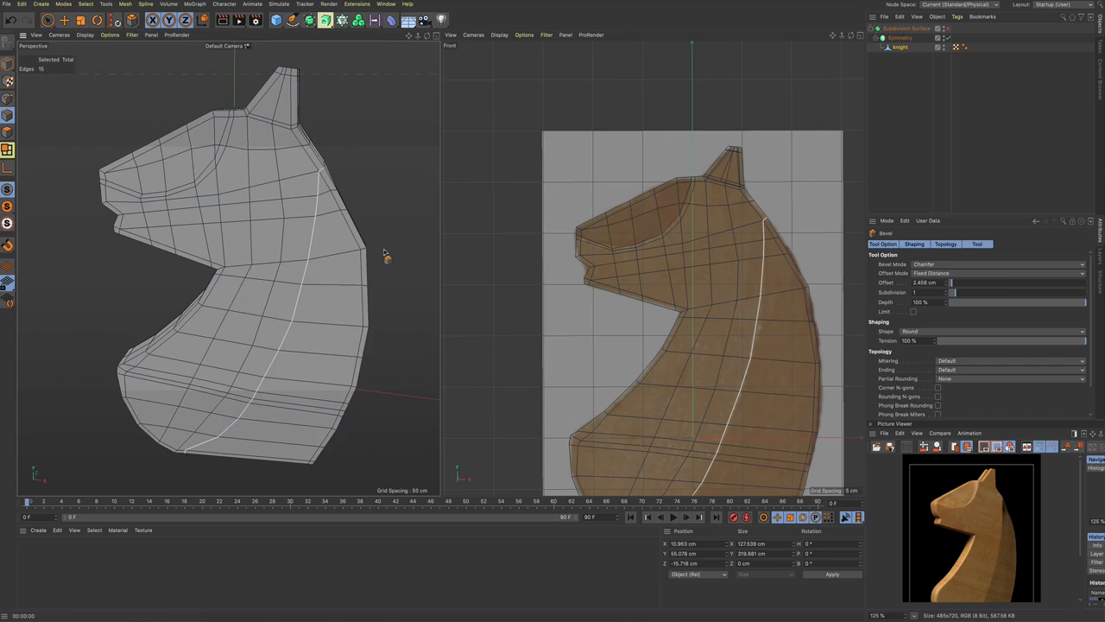
pyautogui.click(311, 299)
pyautogui.moveTo(311, 299); pyautogui.dragTo(338, 299)
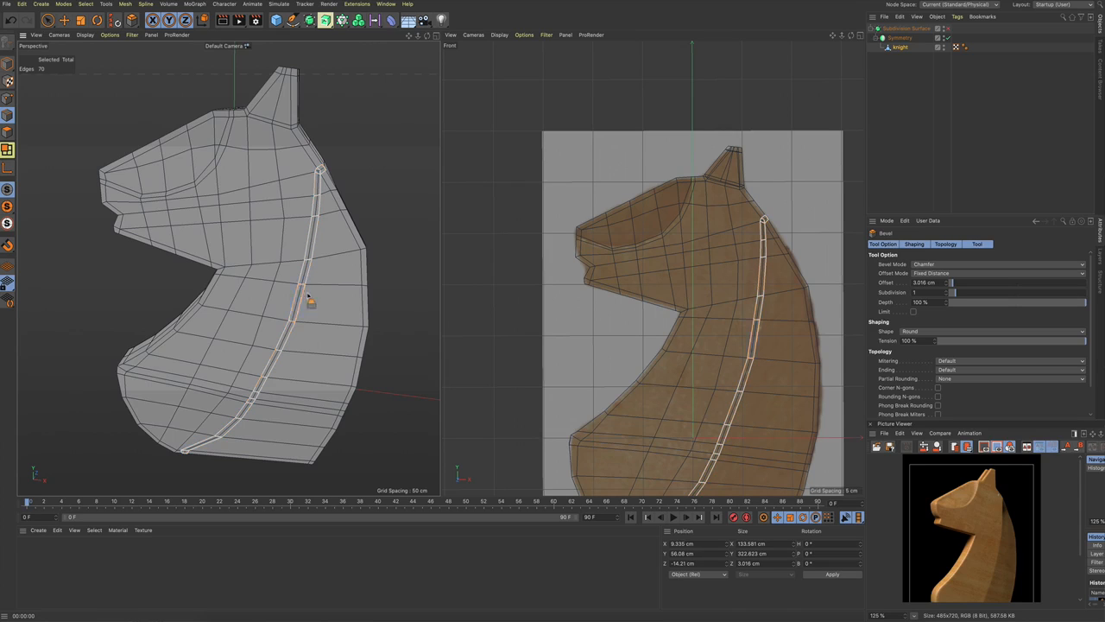
pyautogui.press('9')
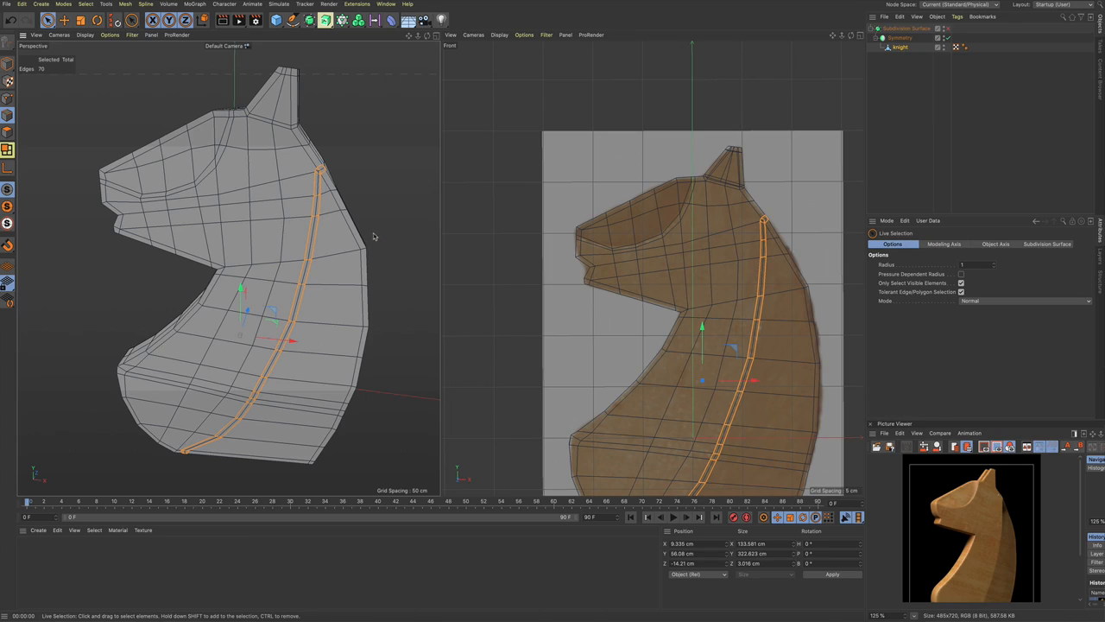
pyautogui.click(401, 226)
# Step: Preview the smoothed knight in a render region and place an omni light in front of the model, above and ahead of its muzzle
pyautogui.hotkey('alt', 'r')
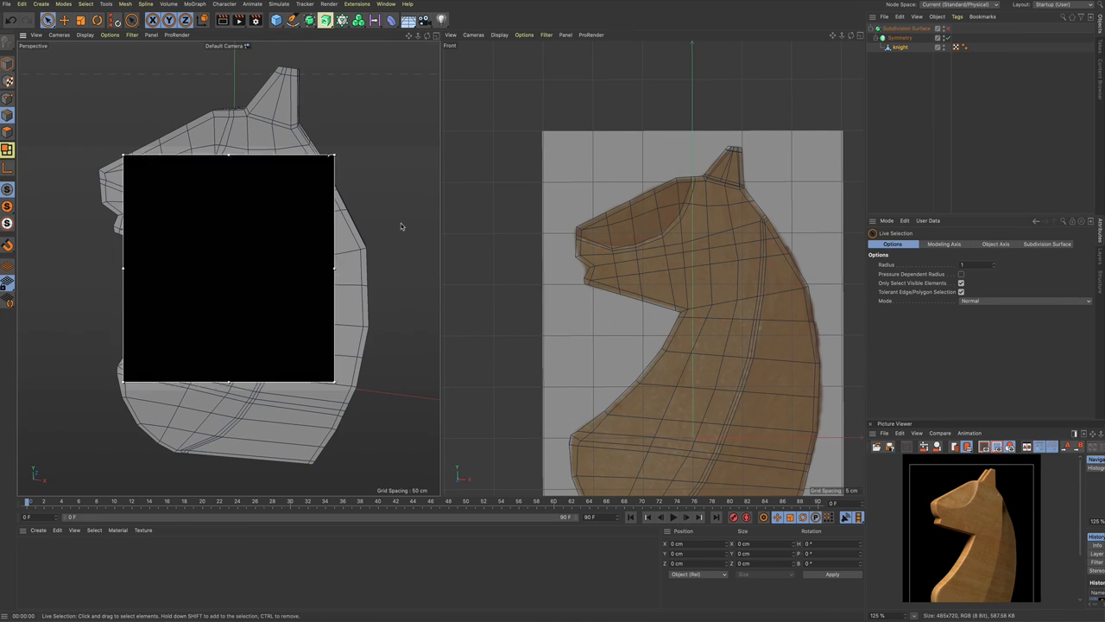
pyautogui.scroll(-5, 245, 286)
pyautogui.keyDown('alt'); pyautogui.moveTo(252, 281); pyautogui.dragTo(283, 281); pyautogui.keyUp('alt')
pyautogui.scroll(3, 264, 308)
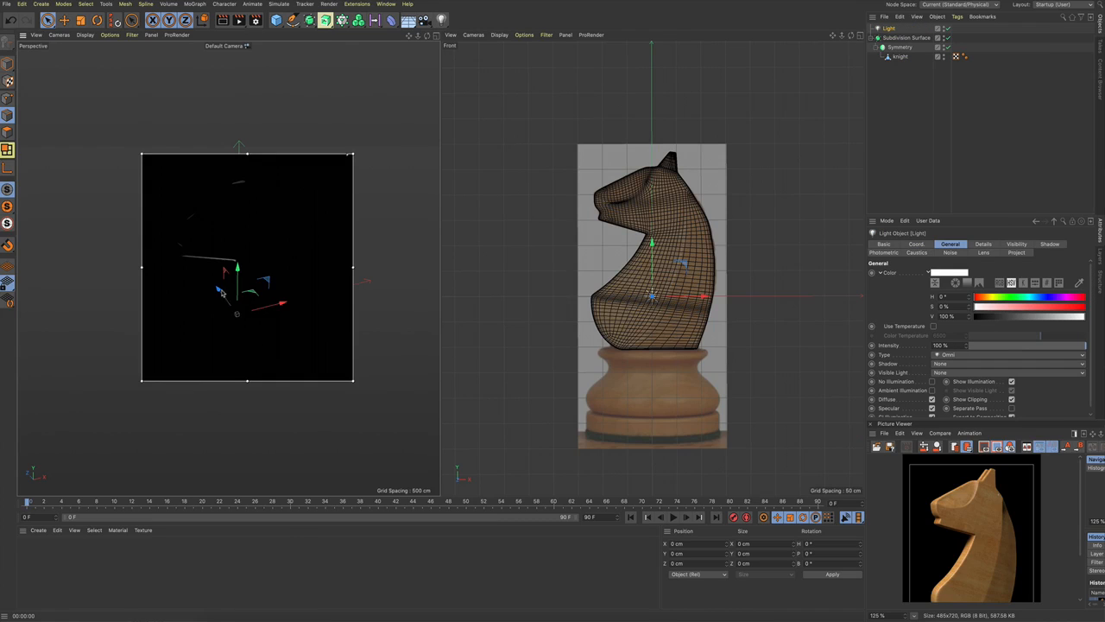
pyautogui.moveTo(220, 292); pyautogui.dragTo(269, 357)
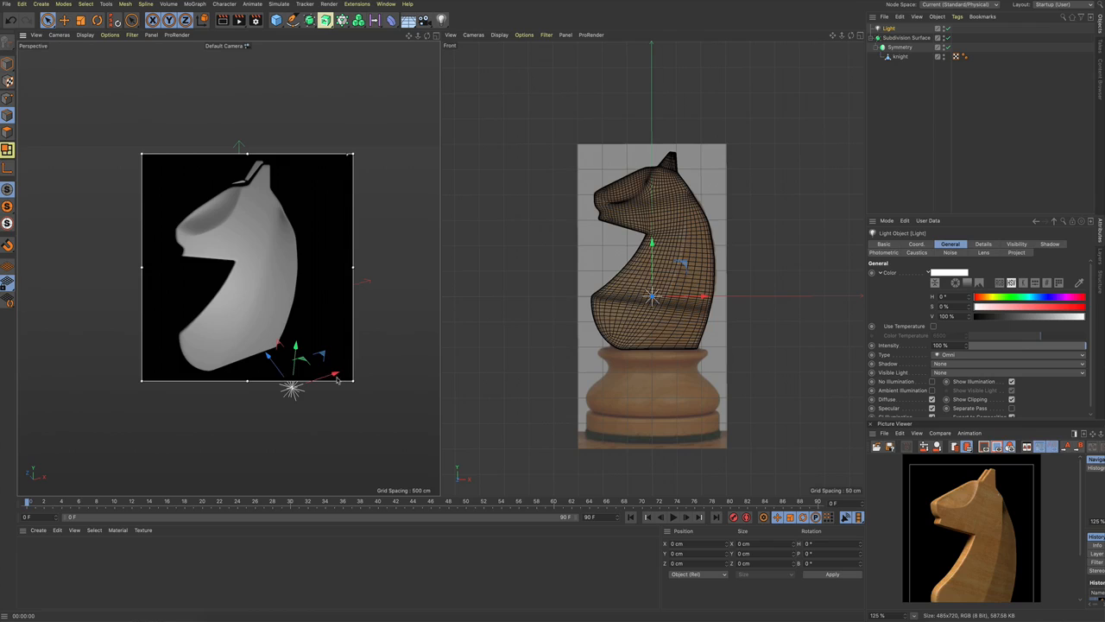
pyautogui.moveTo(337, 376); pyautogui.dragTo(54, 69)
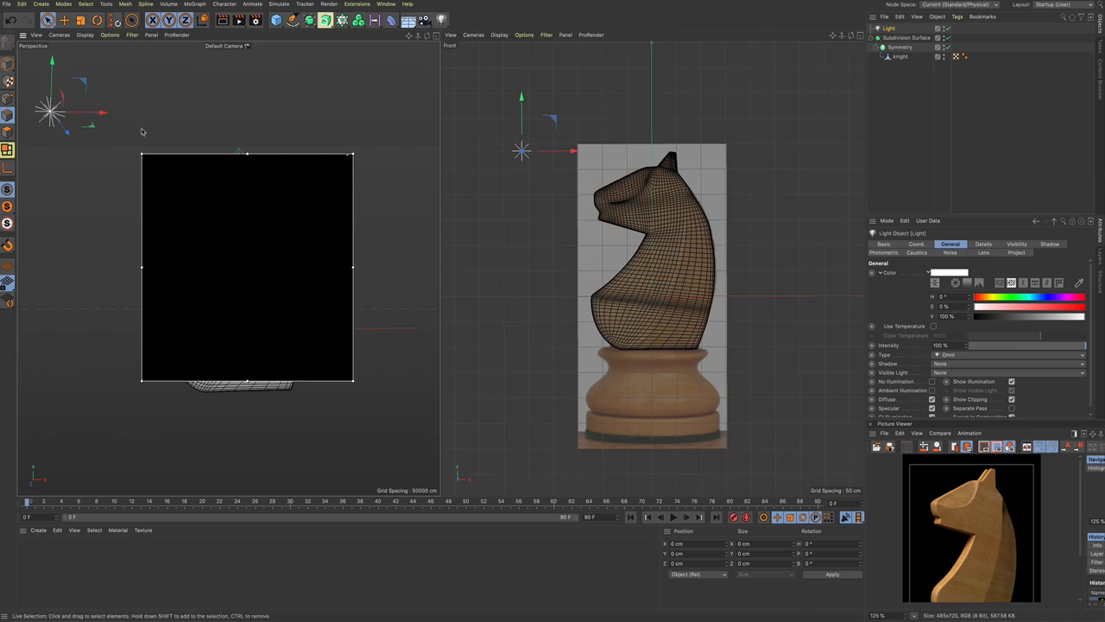
# Step: Examine the bevelled neck line's shading under the light from several angles, and turn off the render region
pyautogui.keyDown('alt'); pyautogui.moveTo(127, 191); pyautogui.dragTo(268, 302); pyautogui.keyUp('alt')
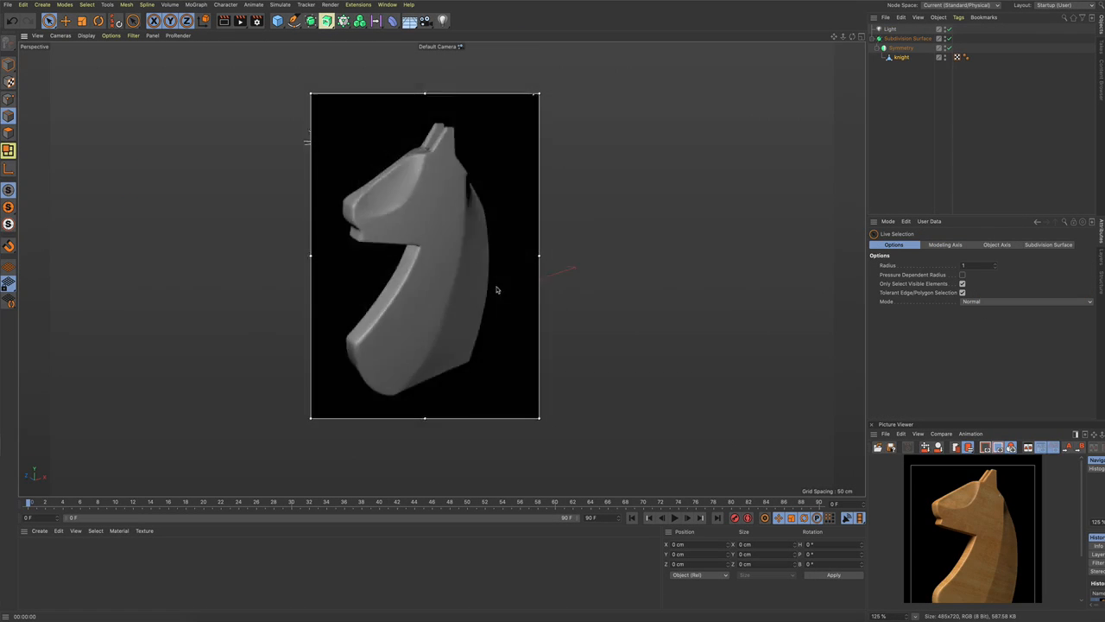
pyautogui.keyDown('alt'); pyautogui.moveTo(497, 290); pyautogui.dragTo(475, 242); pyautogui.keyUp('alt')
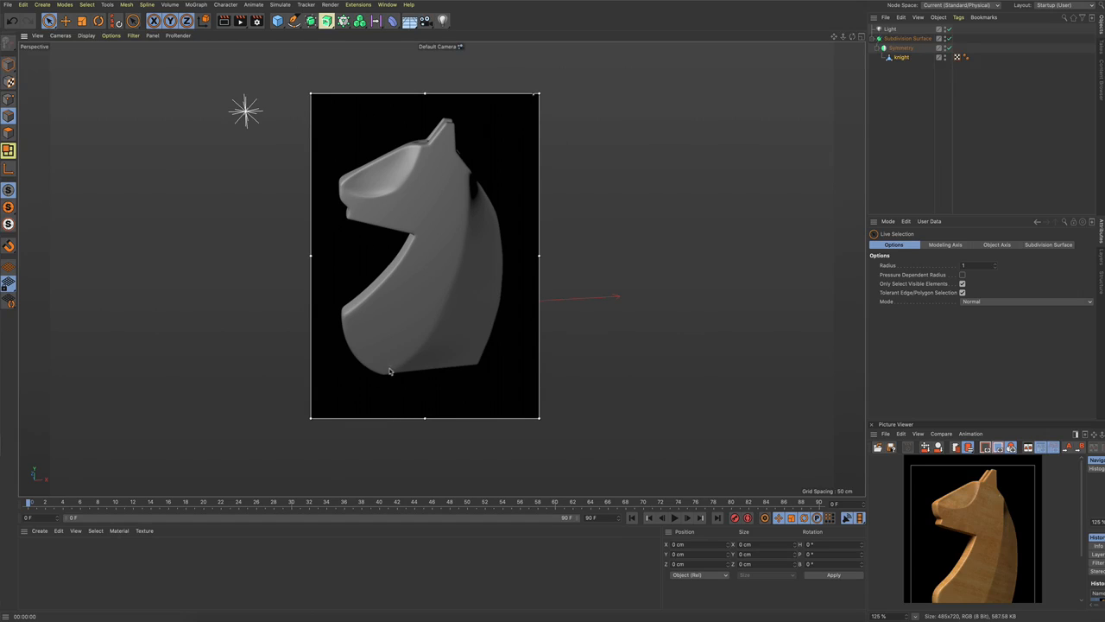
pyautogui.keyDown('alt'); pyautogui.moveTo(467, 250); pyautogui.dragTo(442, 265); pyautogui.keyUp('alt')
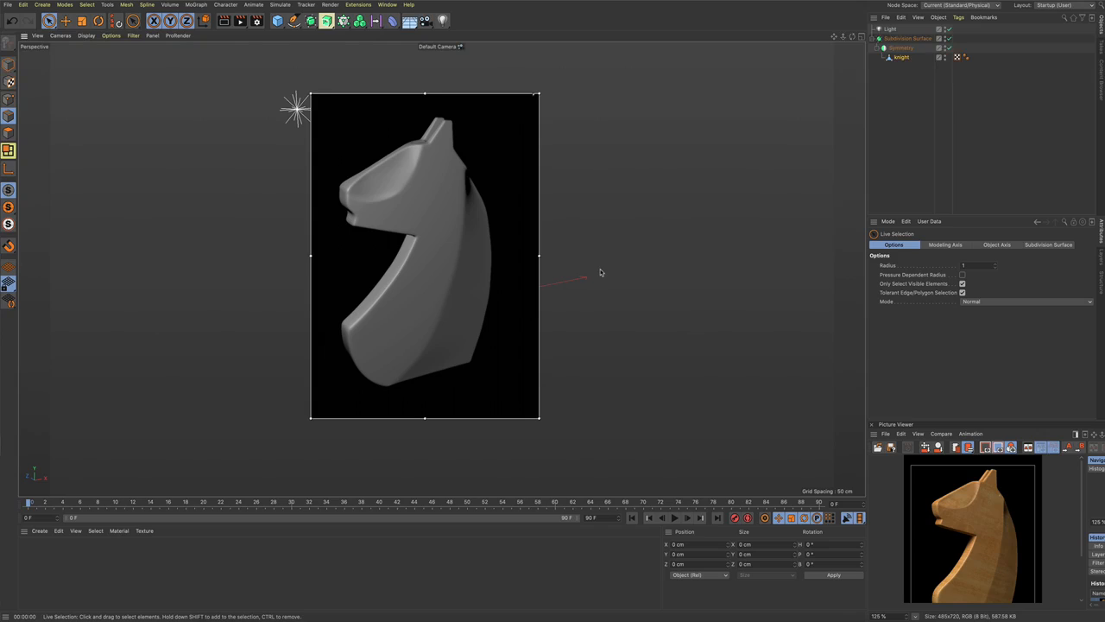
pyautogui.hotkey('alt', 'r')
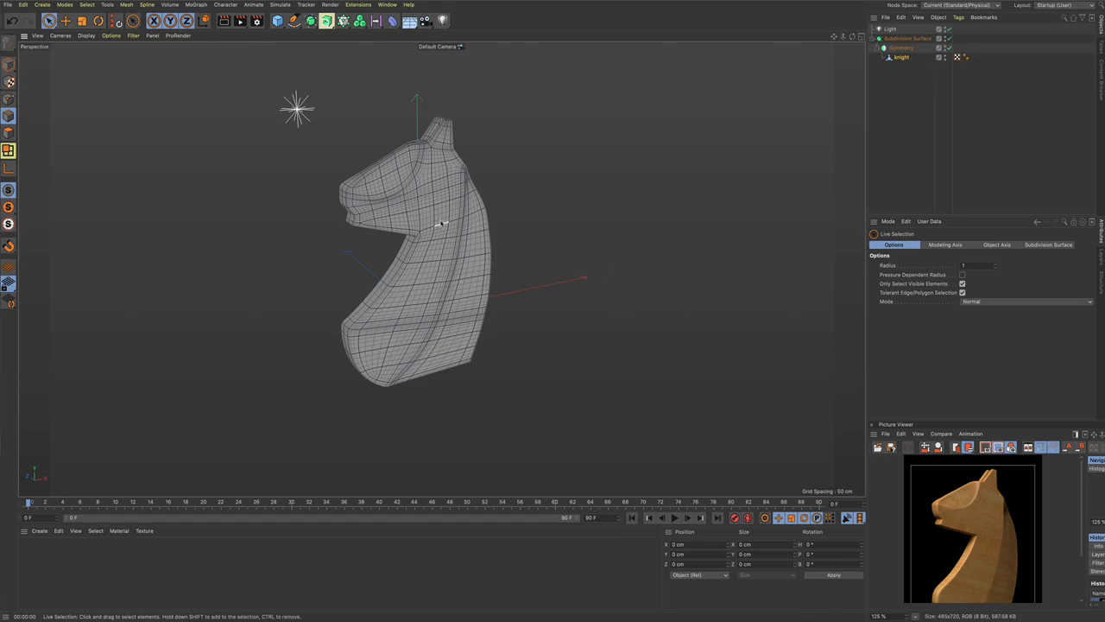
# Step: Take the Symmetry object out of the Subdivision Surface, make it editable, and select the resulting knight mesh
pyautogui.keyDown('alt'); pyautogui.moveTo(441, 223); pyautogui.dragTo(452, 266); pyautogui.keyUp('alt')
pyautogui.scroll(3, 429, 172)
pyautogui.scroll(-1, 433, 180)
pyautogui.keyDown('alt'); pyautogui.moveTo(434, 210); pyautogui.dragTo(471, 195, button='middle'); pyautogui.keyUp('alt')
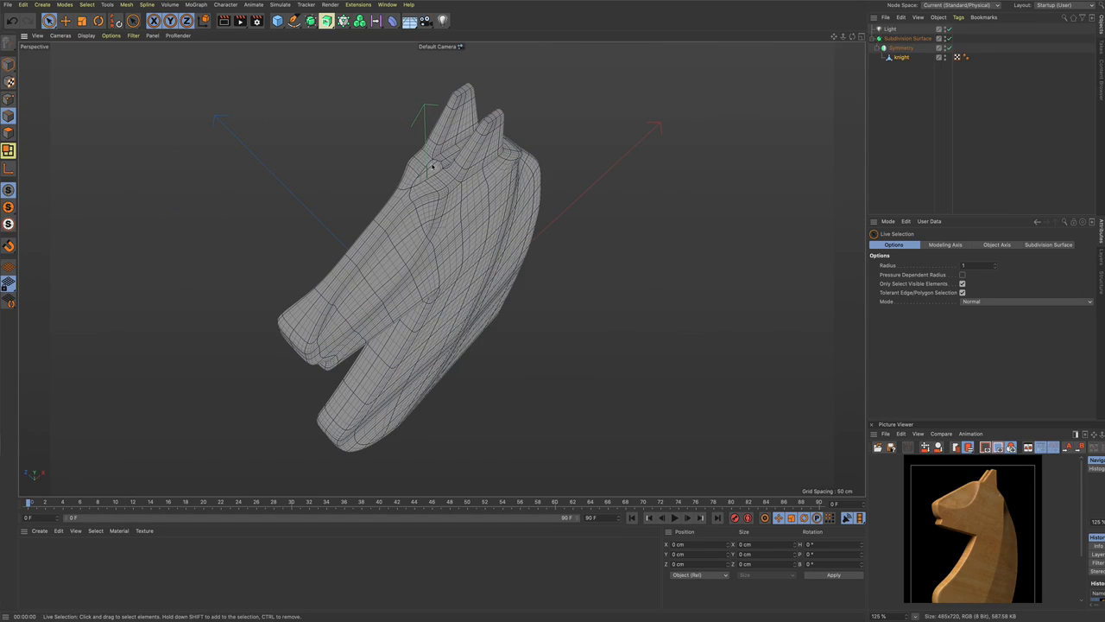
pyautogui.click(901, 49)
pyautogui.moveTo(902, 53); pyautogui.dragTo(903, 76)
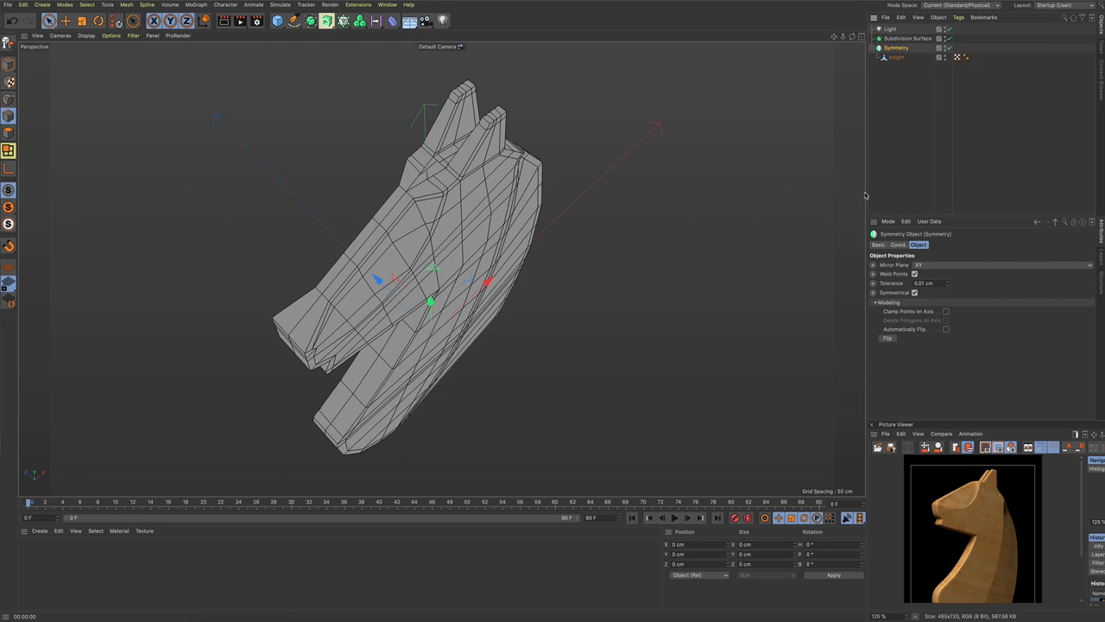
pyautogui.press('c')
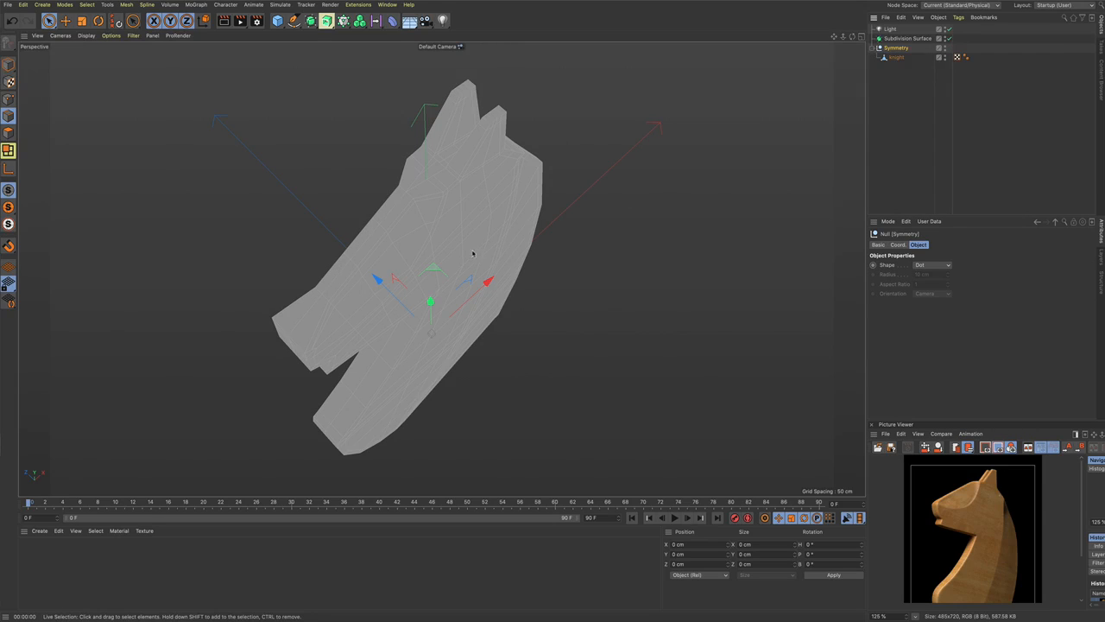
pyautogui.keyDown('alt'); pyautogui.moveTo(462, 251); pyautogui.dragTo(434, 206); pyautogui.keyUp('alt')
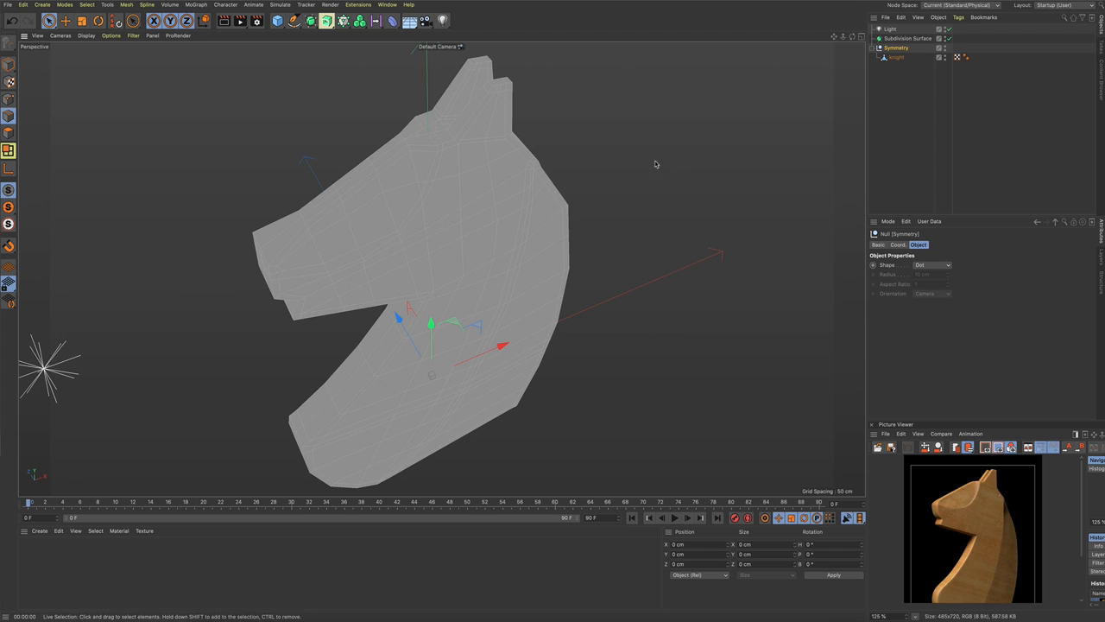
pyautogui.click(896, 58)
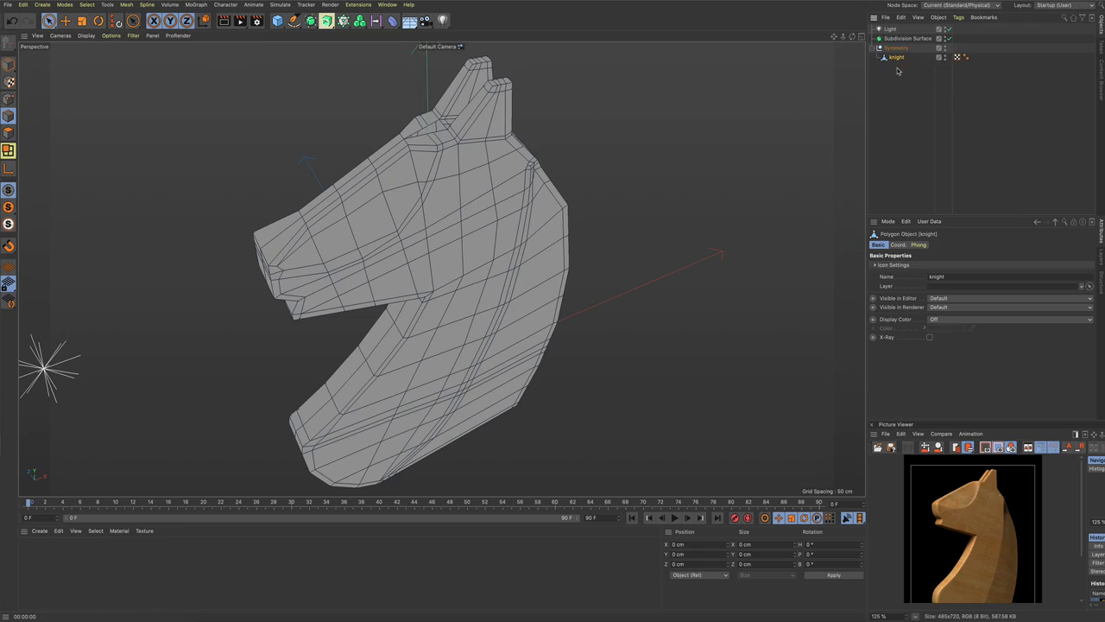
# Step: Take the knight mesh out of the leftover Symmetry group, delete that empty group, and nest the mesh under the Subdivision Surface
pyautogui.moveTo(898, 60)
pyautogui.mouseDown()
pyautogui.moveTo(899, 80)
pyautogui.moveTo(900, 54)
pyautogui.mouseUp()
pyautogui.click(896, 49)
pyautogui.press('Delete')
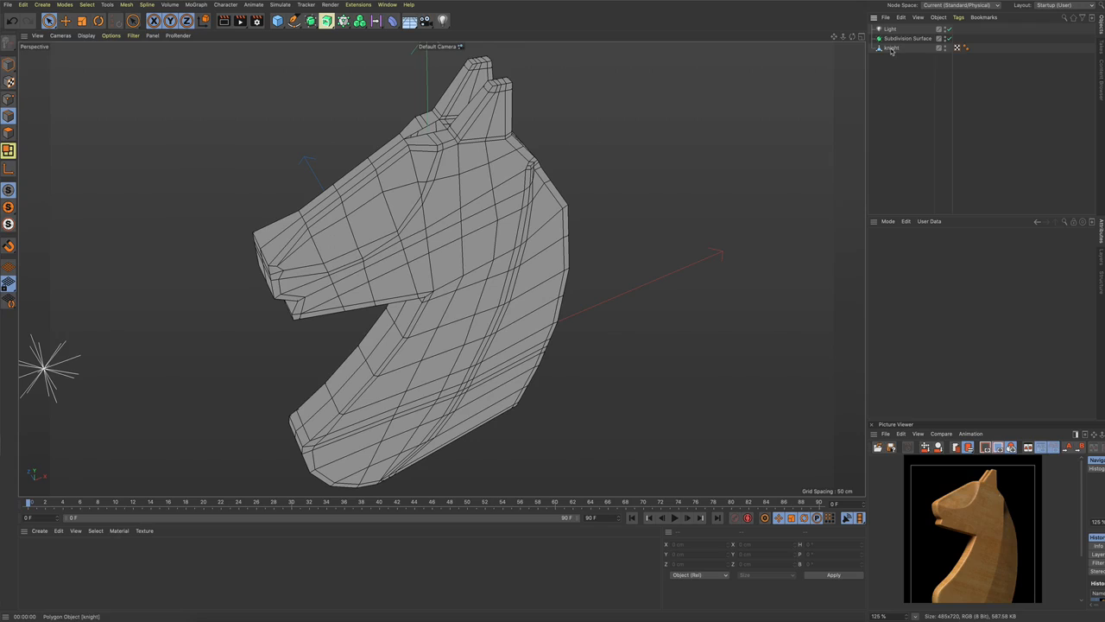
pyautogui.moveTo(895, 51); pyautogui.dragTo(903, 40)
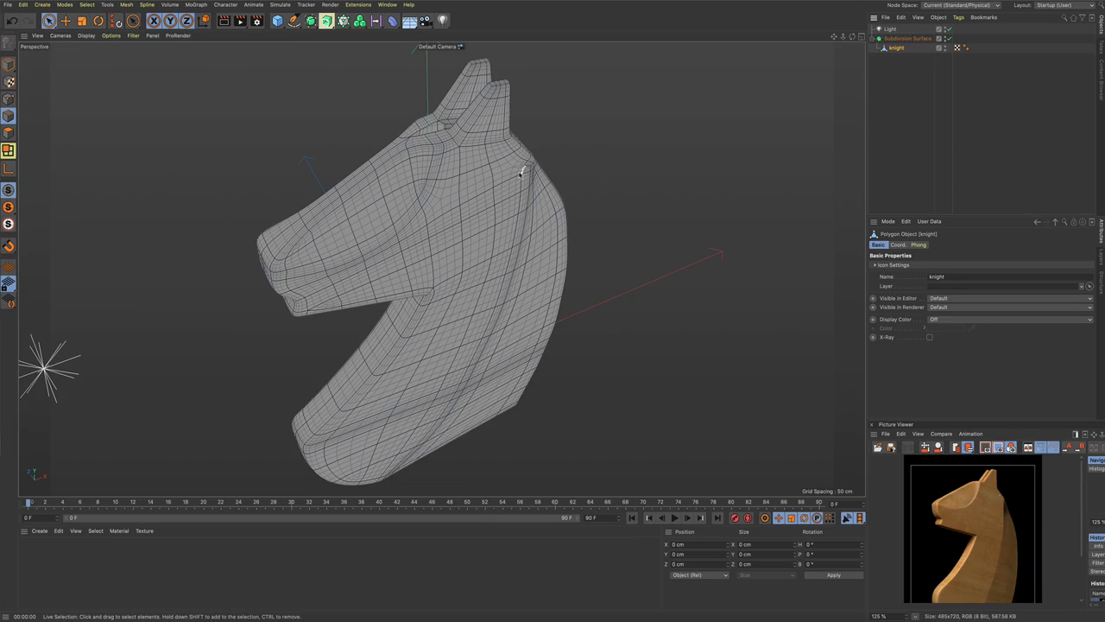
# Step: Turn off the Subdivision Surface and examine the centre seam and the gap behind the ears from several angles
pyautogui.keyDown('alt'); pyautogui.moveTo(500, 197); pyautogui.dragTo(535, 183); pyautogui.keyUp('alt')
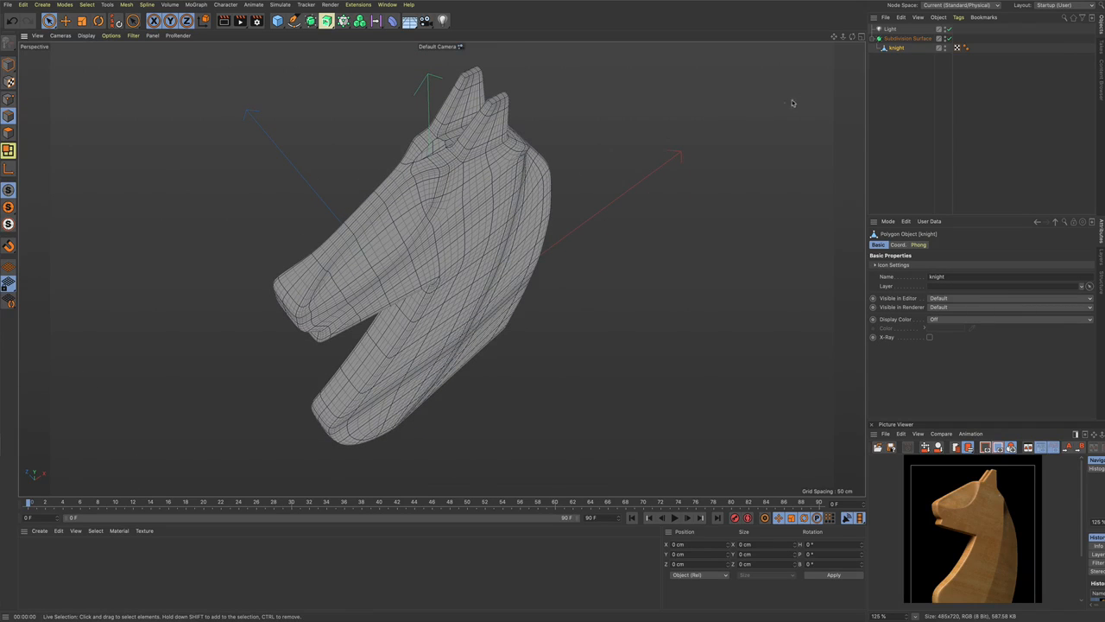
pyautogui.press('q')
pyautogui.scroll(3, 432, 165)
pyautogui.scroll(3, 447, 167)
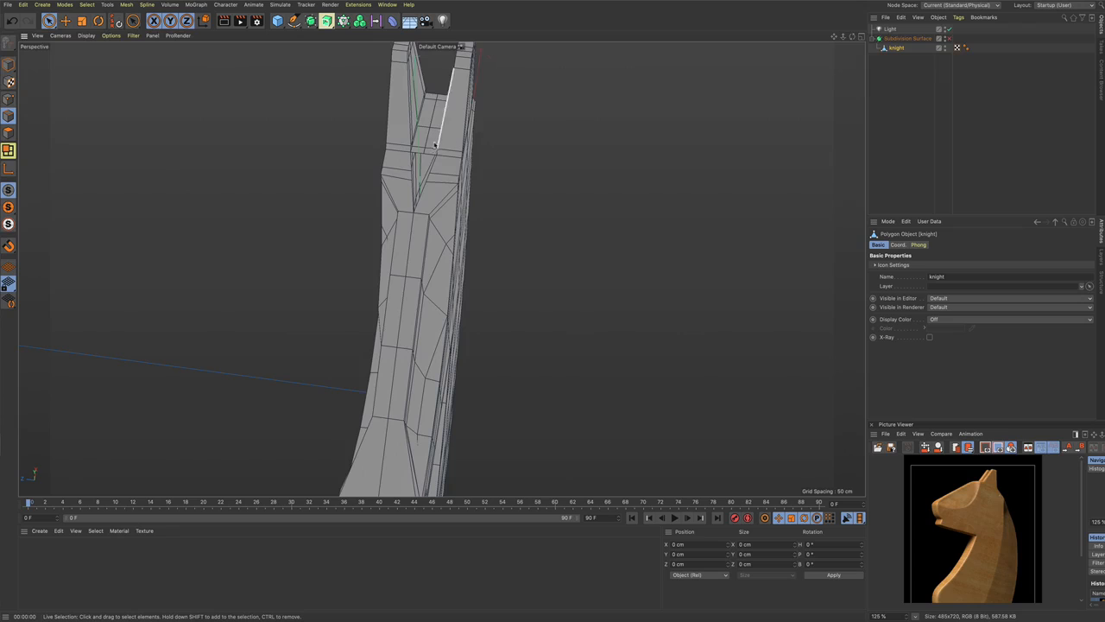
pyautogui.scroll(3, 427, 152)
pyautogui.keyDown('alt'); pyautogui.moveTo(419, 156); pyautogui.dragTo(461, 109, button='middle'); pyautogui.keyUp('alt')
pyautogui.keyDown('alt'); pyautogui.moveTo(441, 267); pyautogui.dragTo(531, 176); pyautogui.keyUp('alt')
pyautogui.keyDown('alt'); pyautogui.moveTo(462, 195); pyautogui.dragTo(423, 213); pyautogui.keyUp('alt')
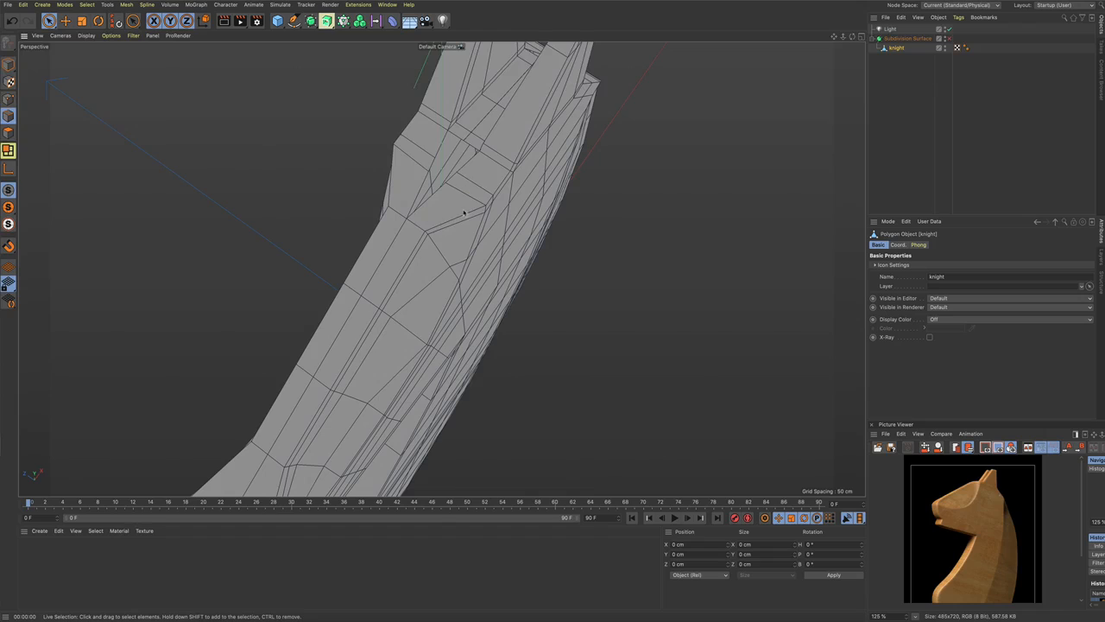
# Step: Switch to polygon mode, select and frame all polygons of the knight mesh, and clear the selection
pyautogui.click(9, 133)
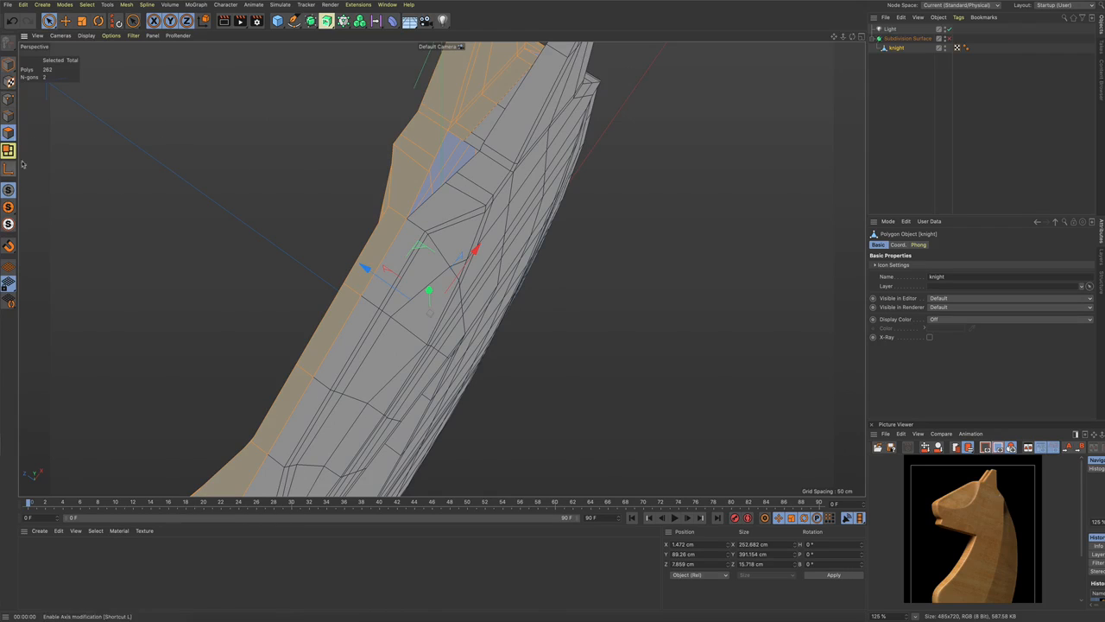
pyautogui.press('e')
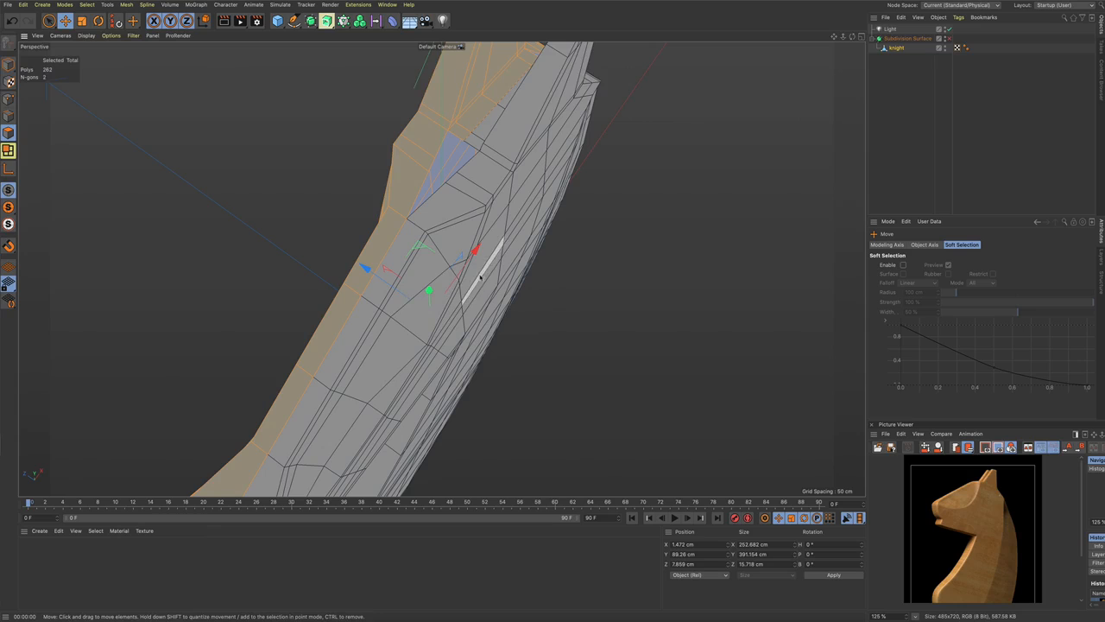
pyautogui.hotkey('ctrl', 'a')
pyautogui.press('s')
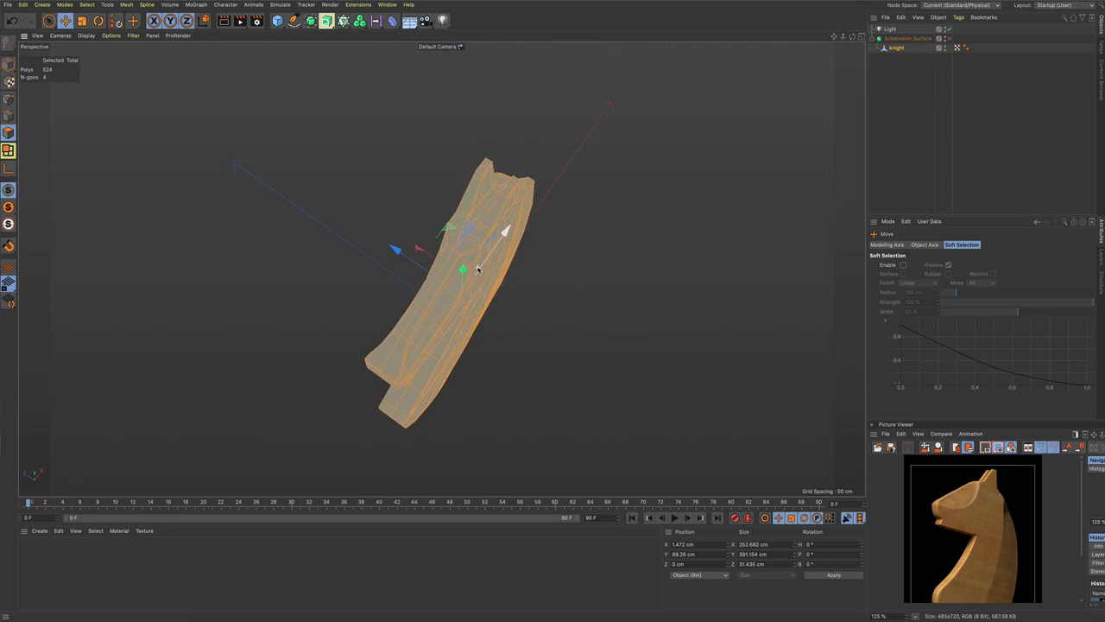
pyautogui.keyDown('alt'); pyautogui.moveTo(506, 229); pyautogui.dragTo(640, 300); pyautogui.keyUp('alt')
pyautogui.click(606, 233)
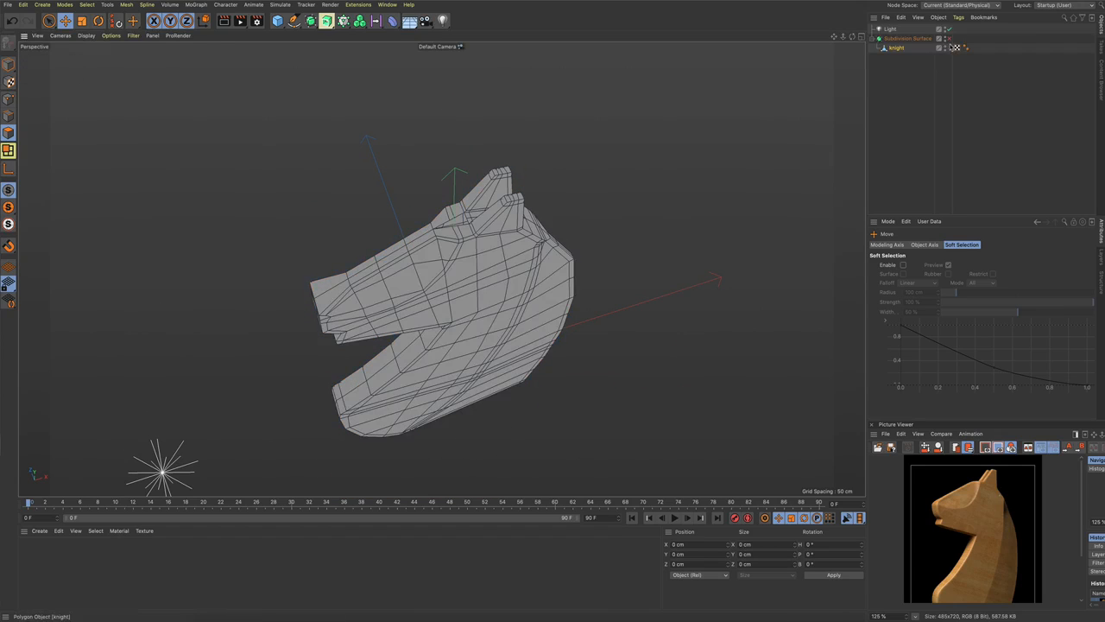
# Step: Preview the smoothed knight by enabling the Subdivision Surface, inspect it from another angle, and disable the smoothing again
pyautogui.click(948, 39)
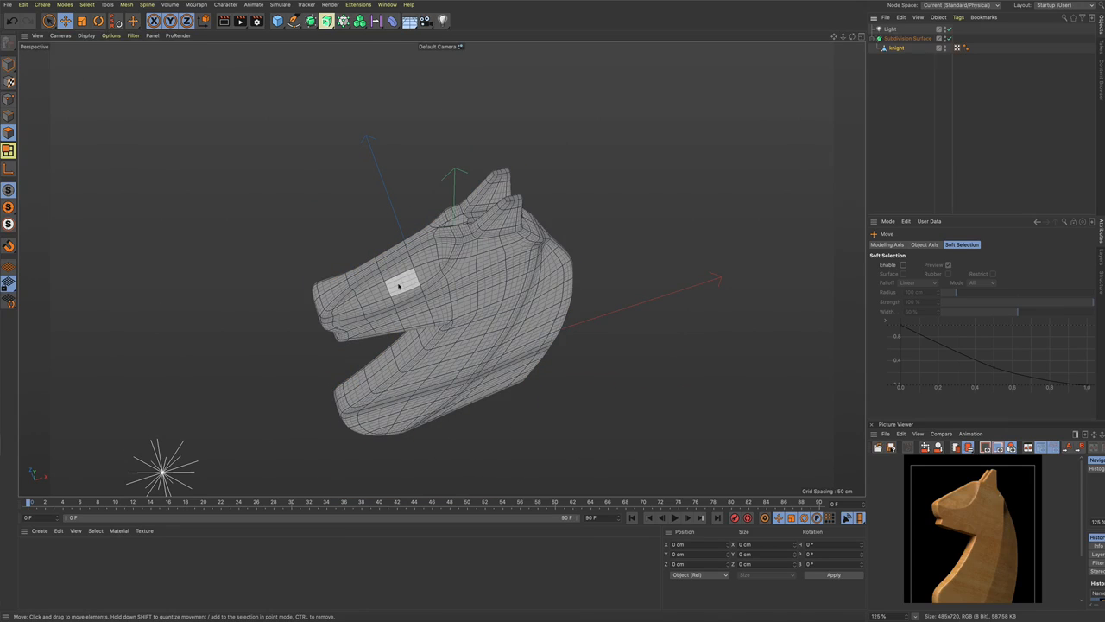
pyautogui.keyDown('alt'); pyautogui.moveTo(397, 289); pyautogui.dragTo(441, 268); pyautogui.keyUp('alt')
pyautogui.keyDown('alt'); pyautogui.moveTo(555, 247); pyautogui.dragTo(474, 441); pyautogui.keyUp('alt')
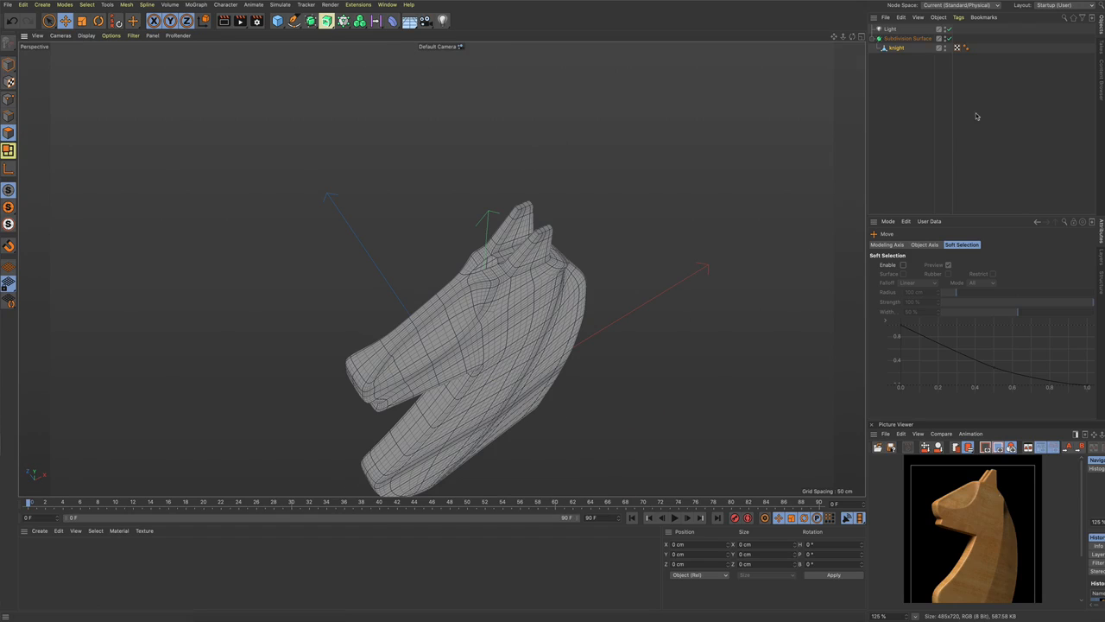
pyautogui.click(948, 38)
# Step: Try to fill the triangular gap behind the ears with Close Polygon Hole, and leave the tool
pyautogui.scroll(3, 537, 246)
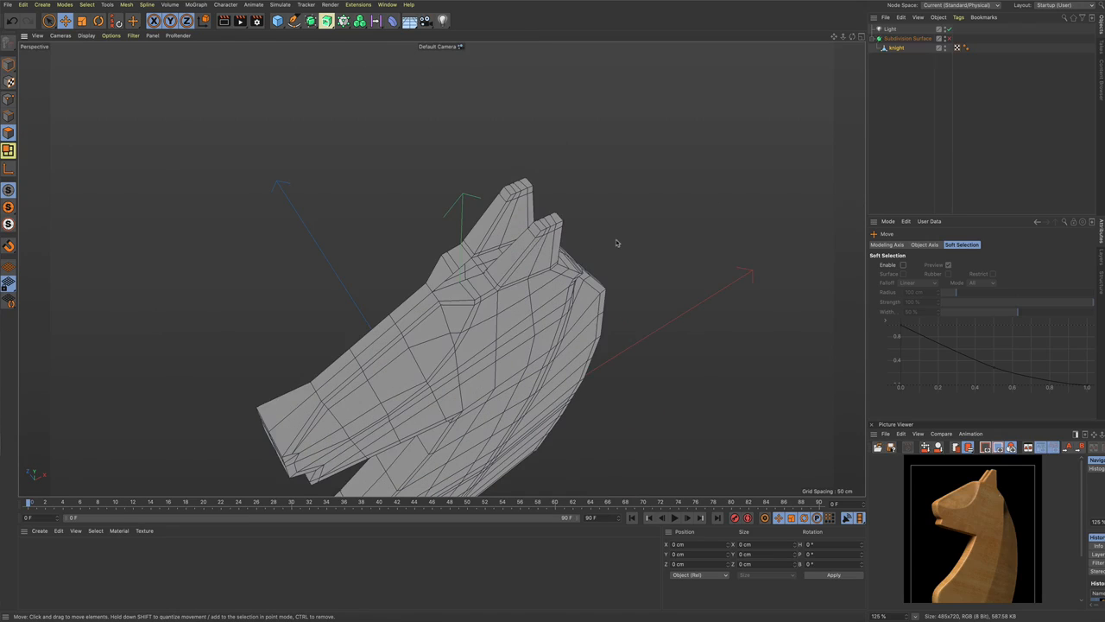
pyautogui.keyDown('alt'); pyautogui.moveTo(618, 243); pyautogui.dragTo(456, 98); pyautogui.keyUp('alt')
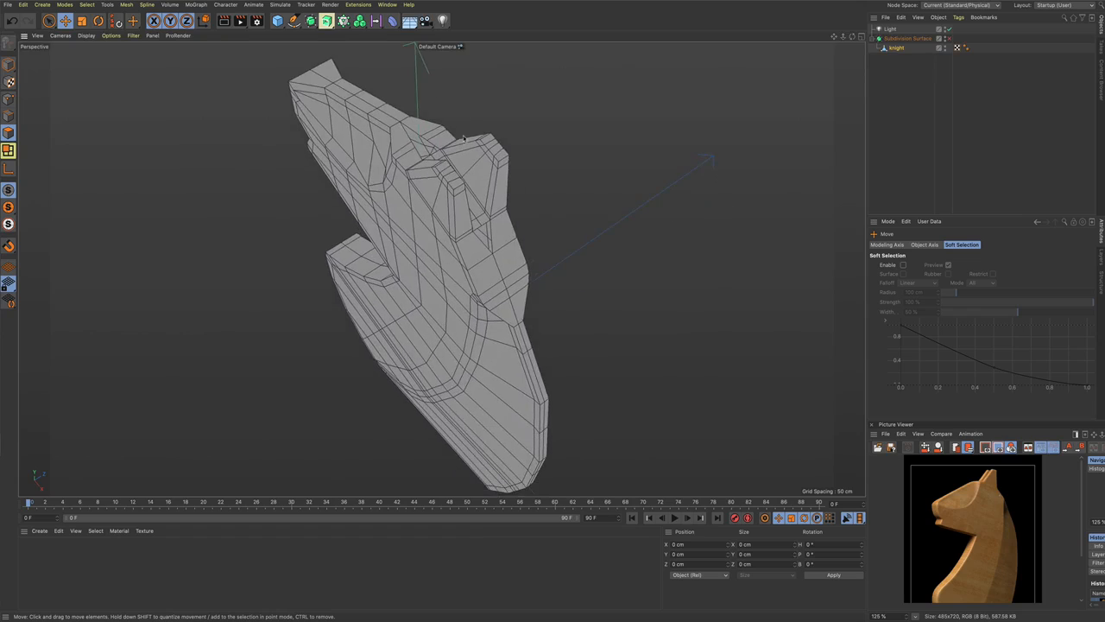
pyautogui.scroll(4, 479, 217)
pyautogui.keyDown('alt'); pyautogui.moveTo(496, 267); pyautogui.dragTo(518, 288); pyautogui.keyUp('alt')
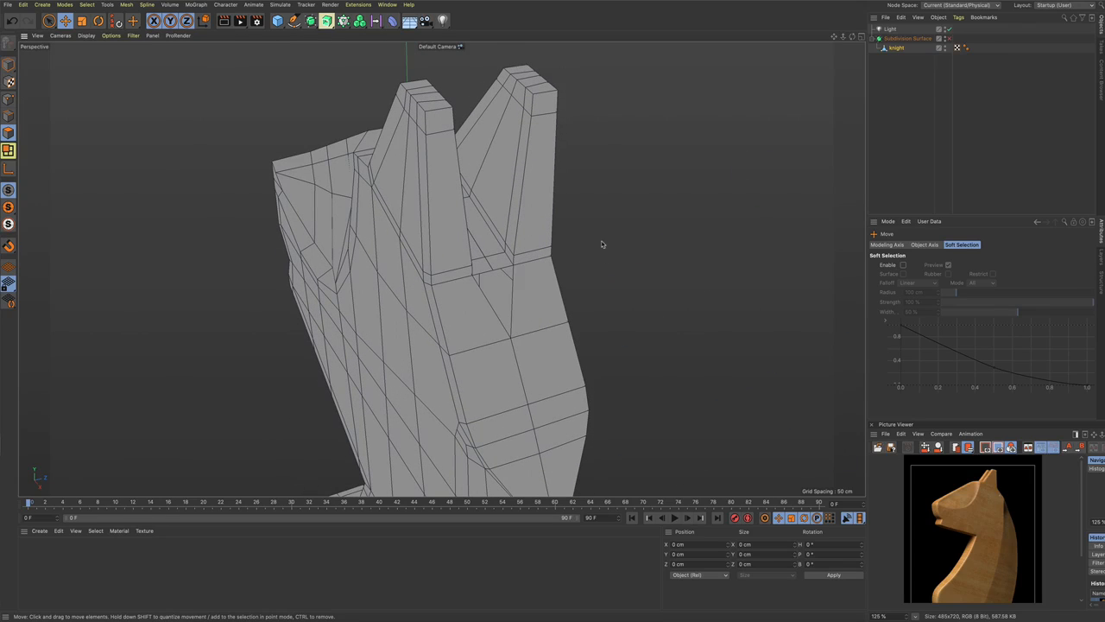
pyautogui.rightClick(594, 212)
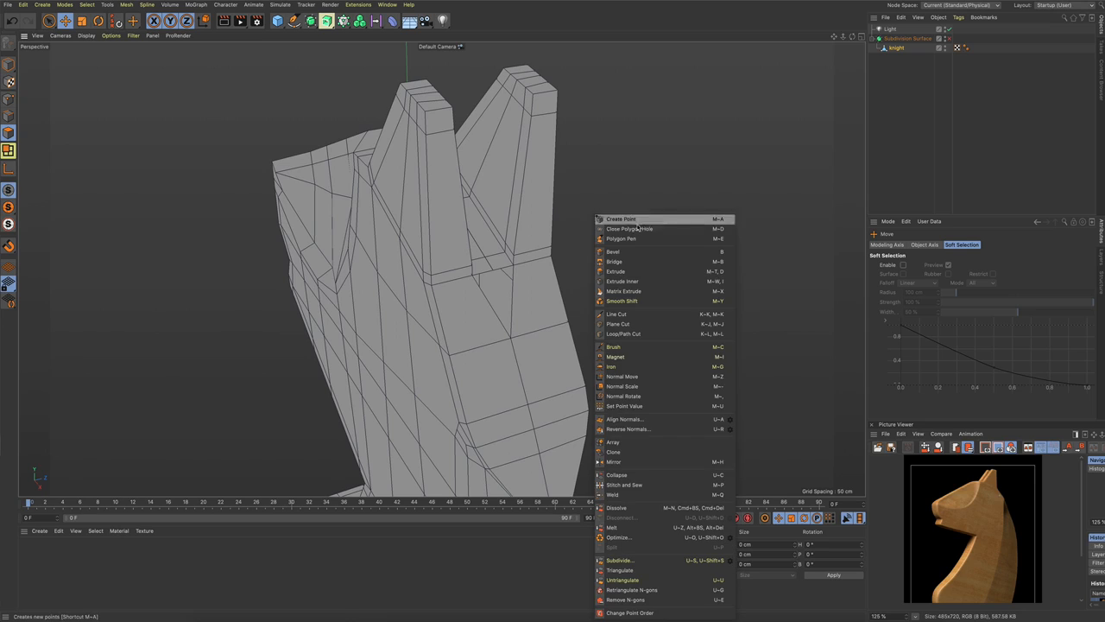
pyautogui.click(609, 228)
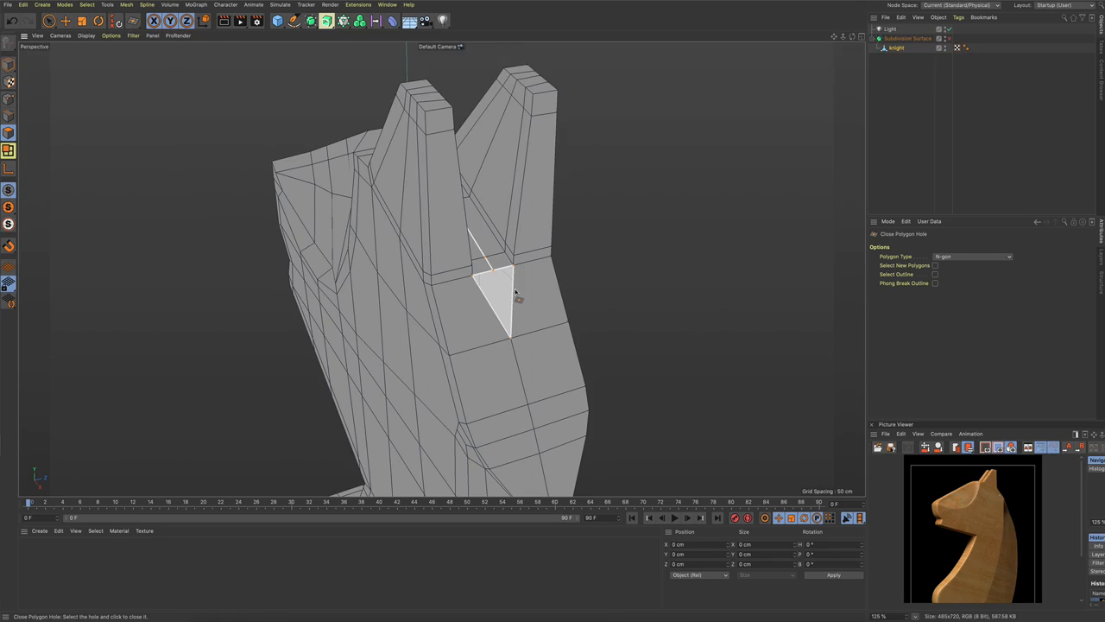
pyautogui.keyDown('alt'); pyautogui.moveTo(514, 289); pyautogui.dragTo(492, 261); pyautogui.keyUp('alt')
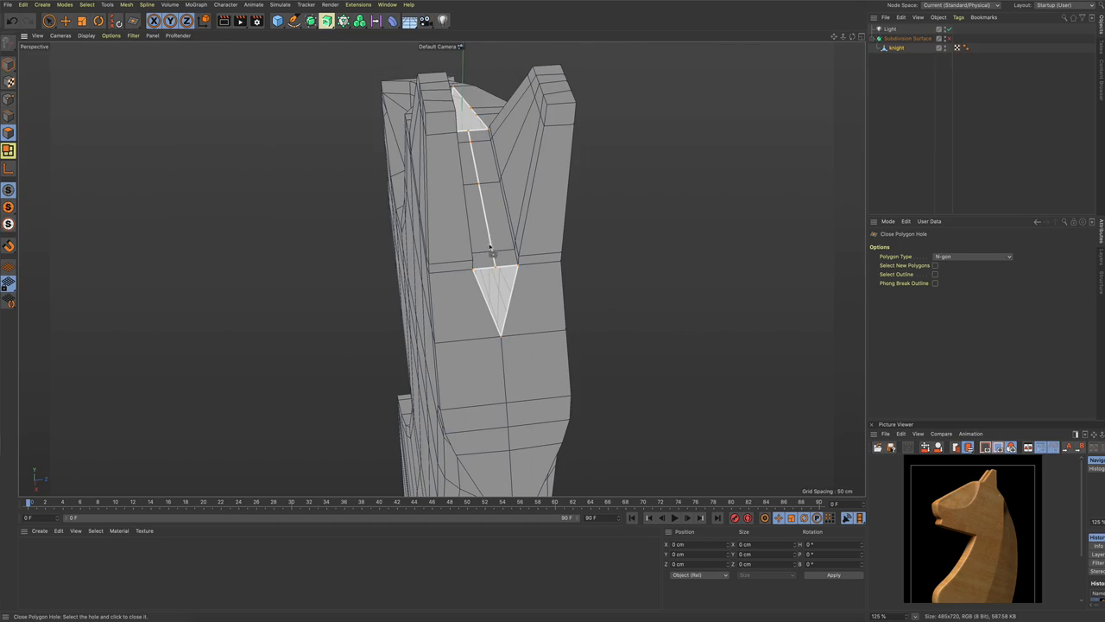
pyautogui.click(491, 263)
pyautogui.scroll(3, 499, 268)
pyautogui.scroll(3, 497, 264)
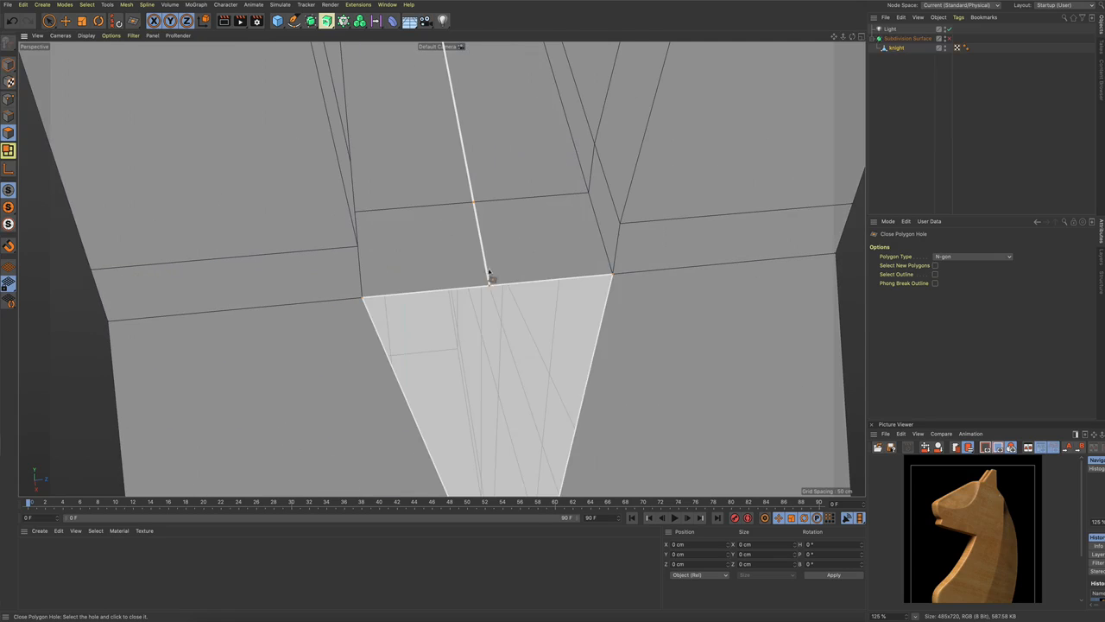
pyautogui.click(540, 254)
pyautogui.press('space')
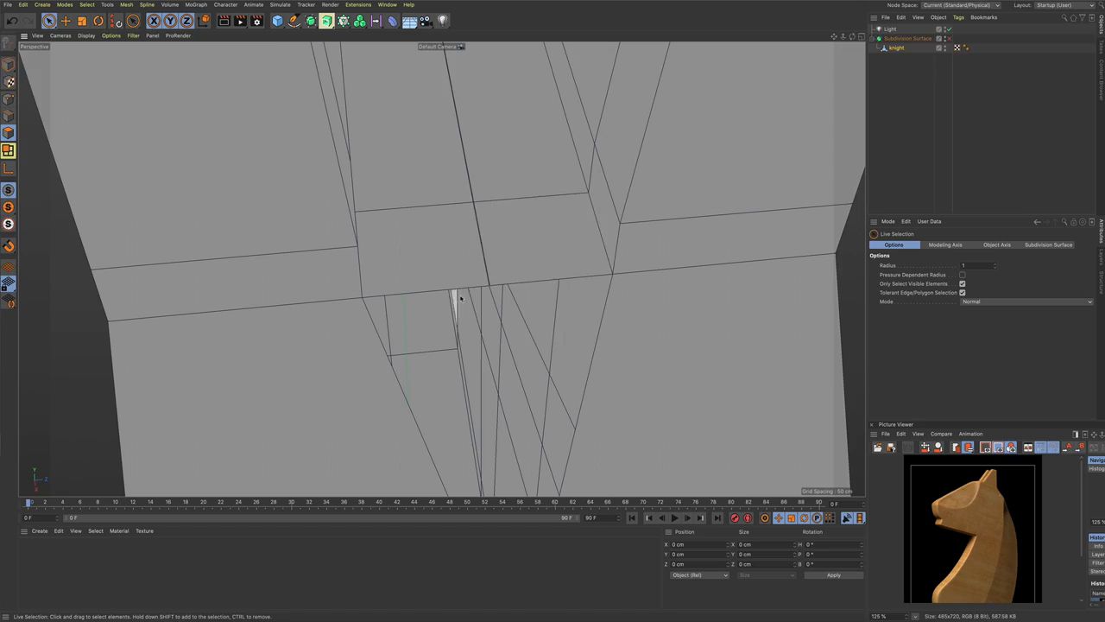
# Step: Select the two nearly coincident seam points at the triangular gap's edge between the ears and weld them at their midpoint
pyautogui.keyDown('alt'); pyautogui.moveTo(538, 267); pyautogui.dragTo(475, 168); pyautogui.keyUp('alt')
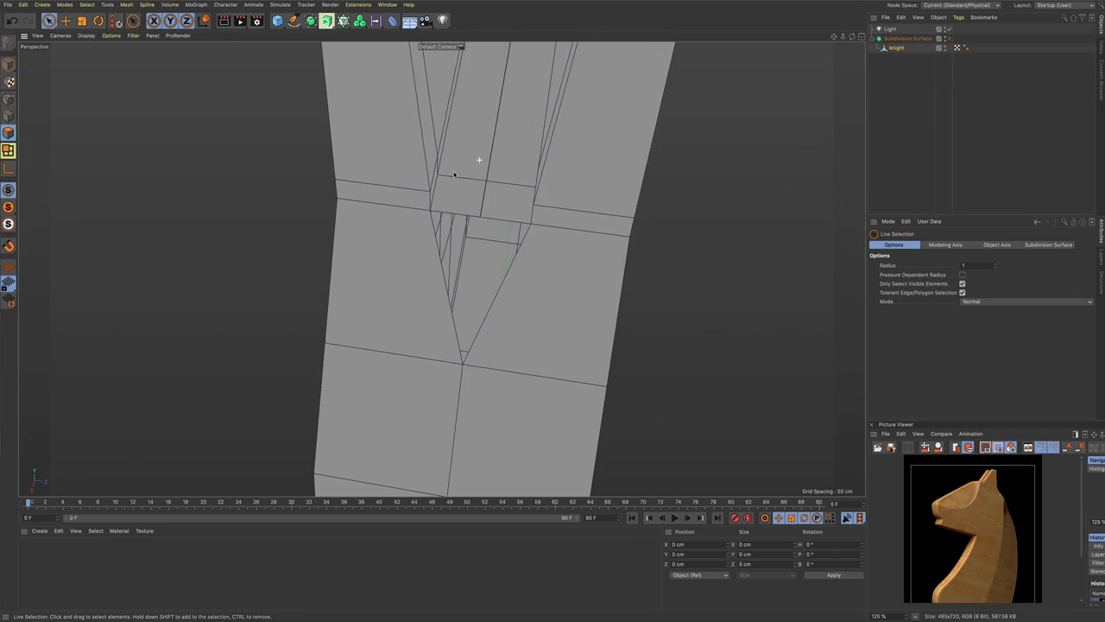
pyautogui.scroll(3, 488, 171)
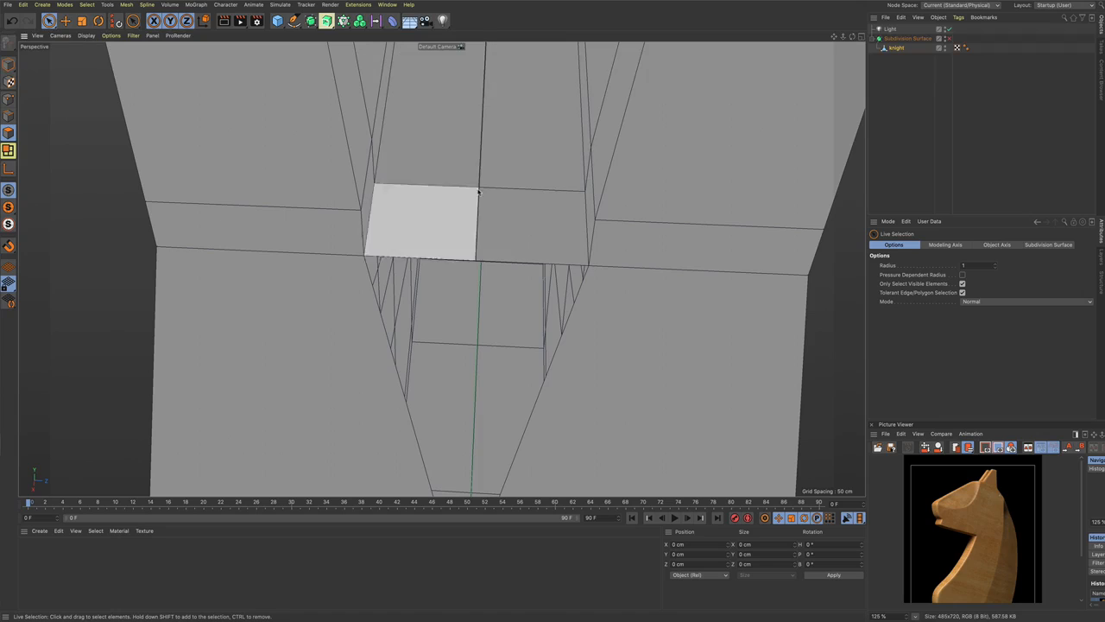
pyautogui.scroll(3, 478, 271)
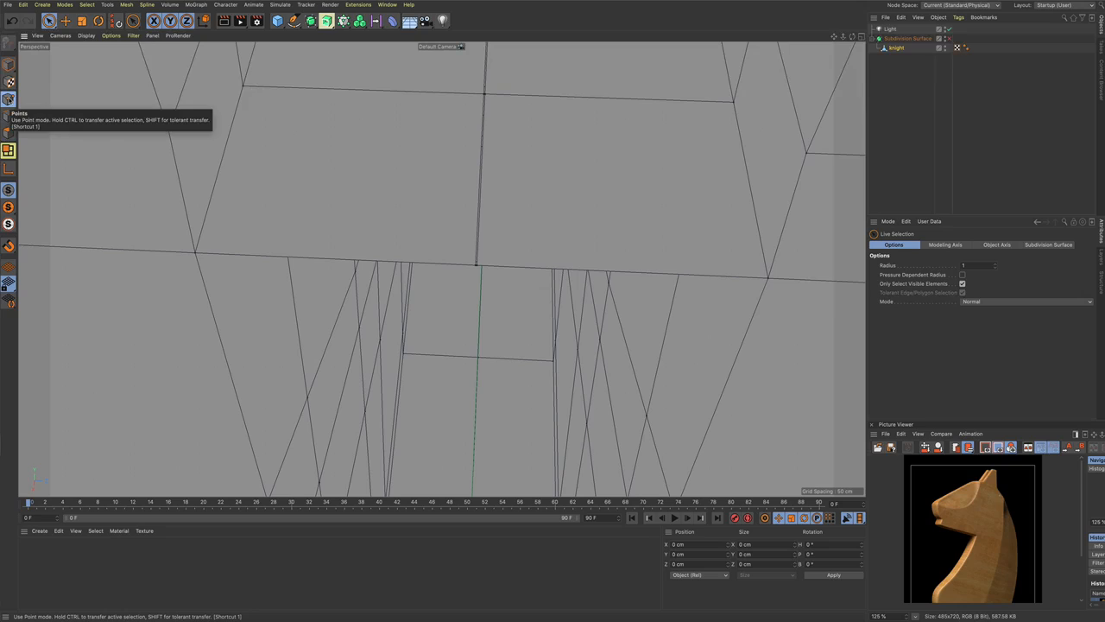
pyautogui.click(478, 266)
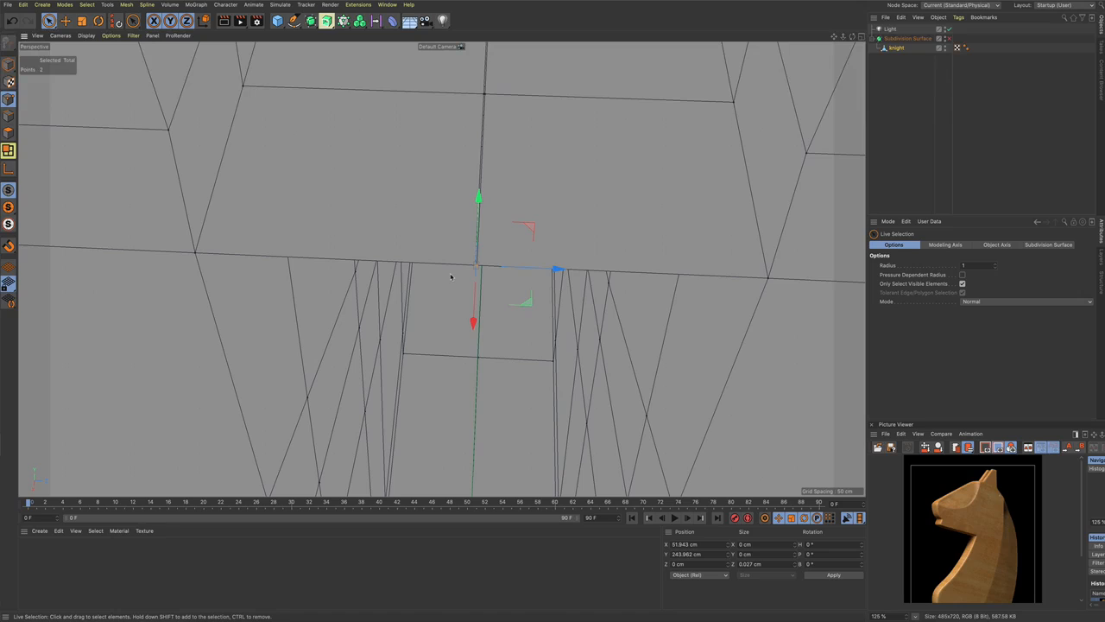
pyautogui.rightClick(451, 276)
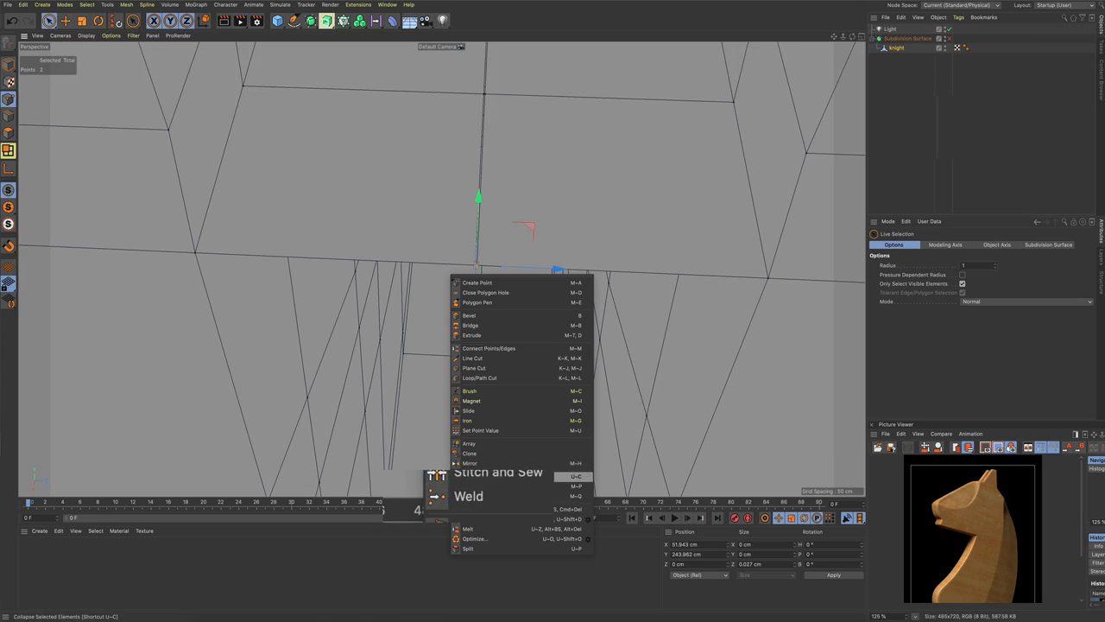
pyautogui.click(486, 504)
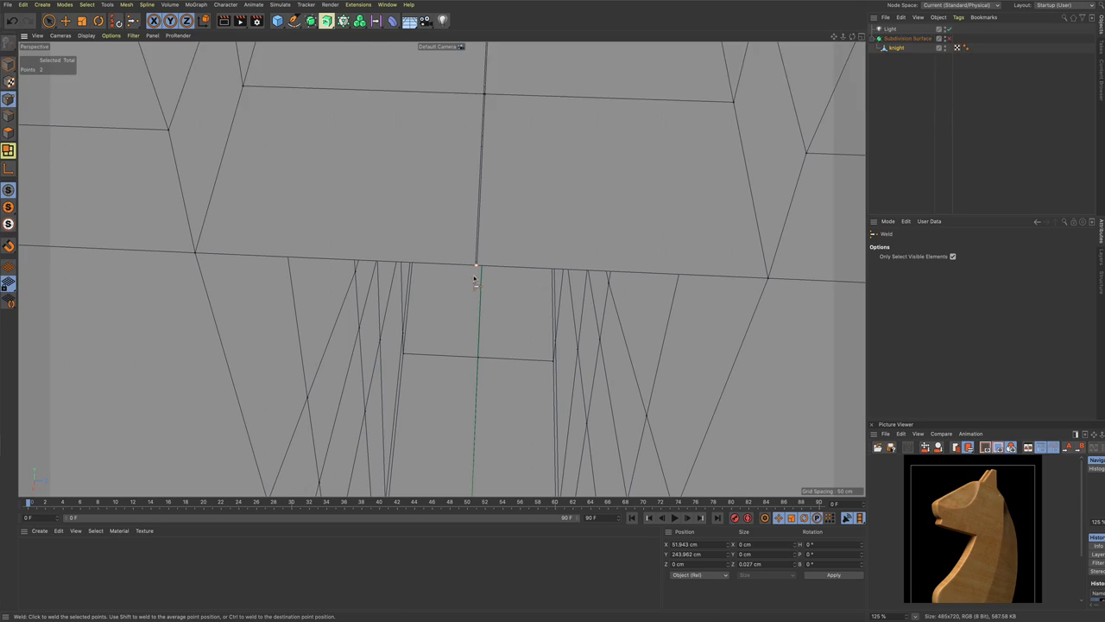
pyautogui.scroll(-3, 475, 281)
pyautogui.scroll(3, 474, 281)
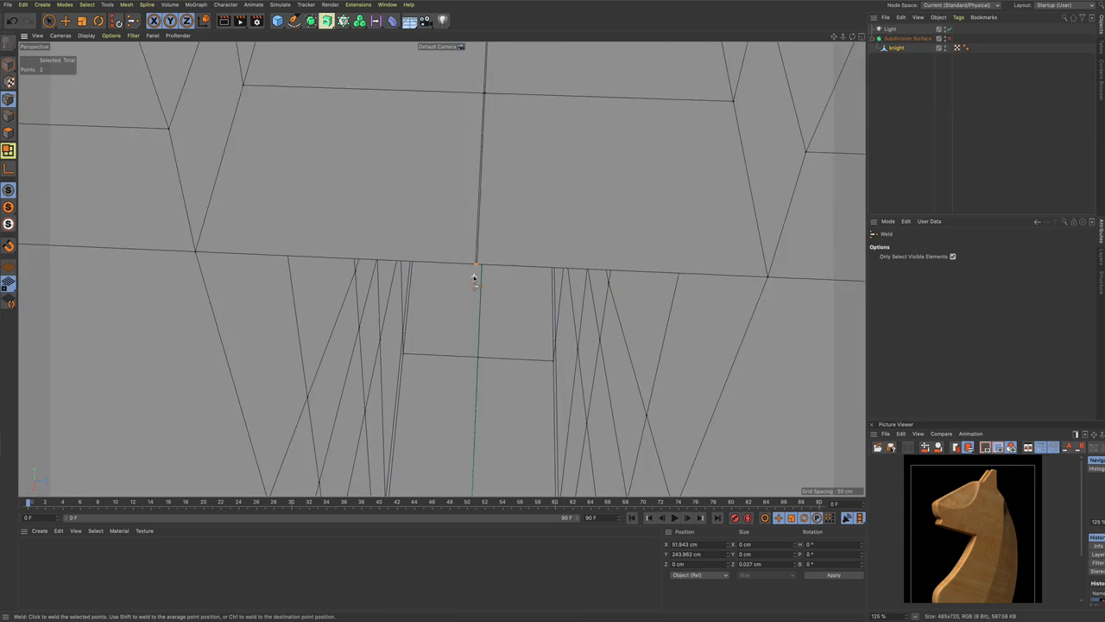
pyautogui.scroll(1, 474, 281)
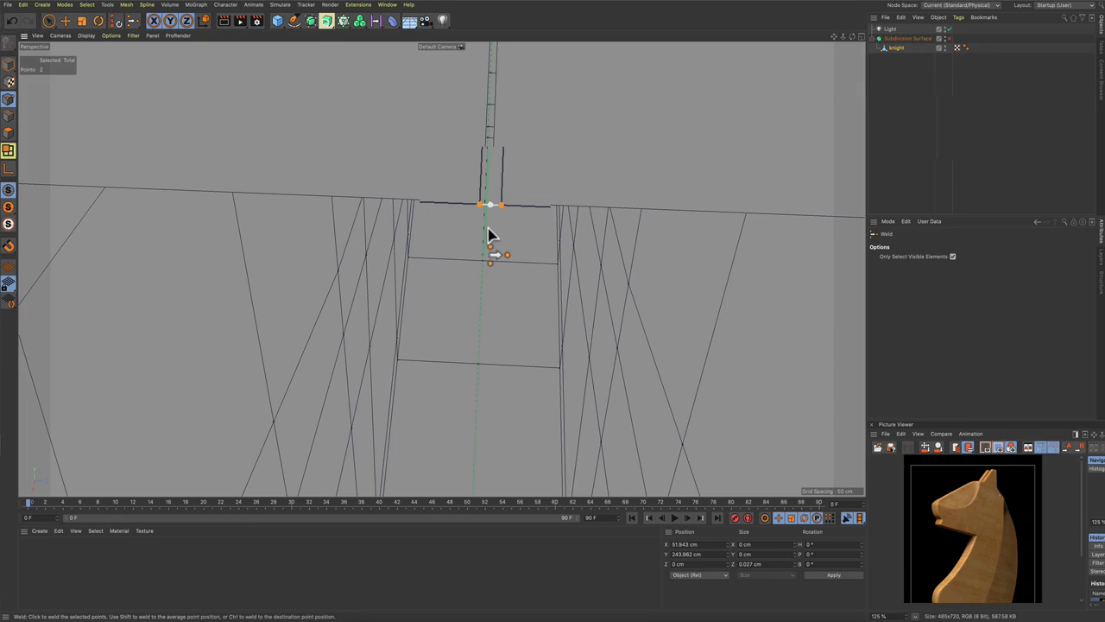
pyautogui.click(488, 233)
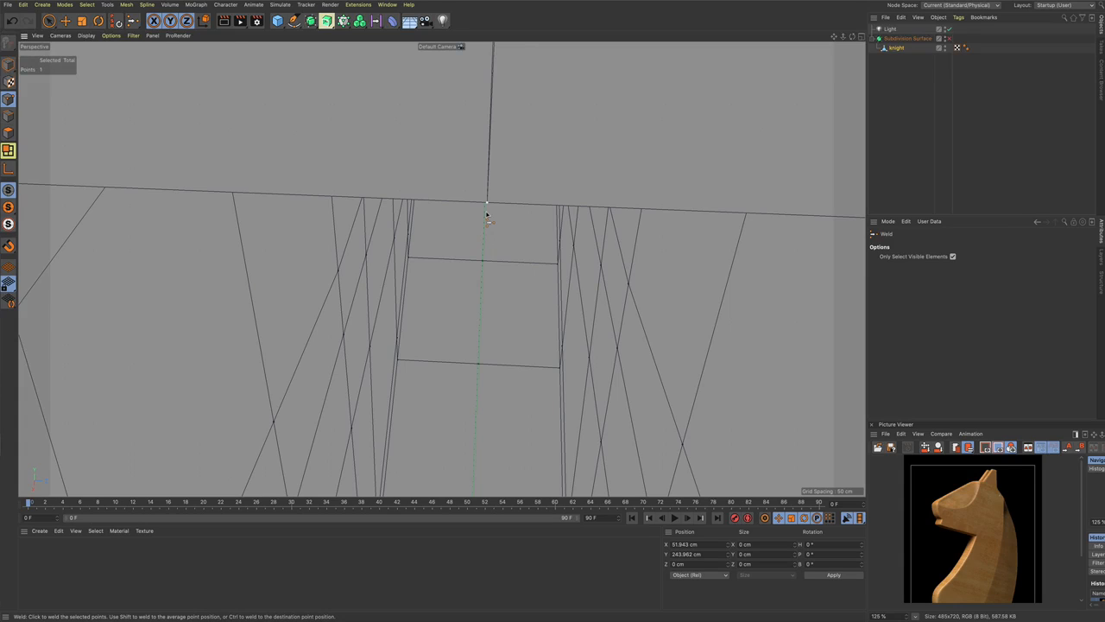
pyautogui.press('space')
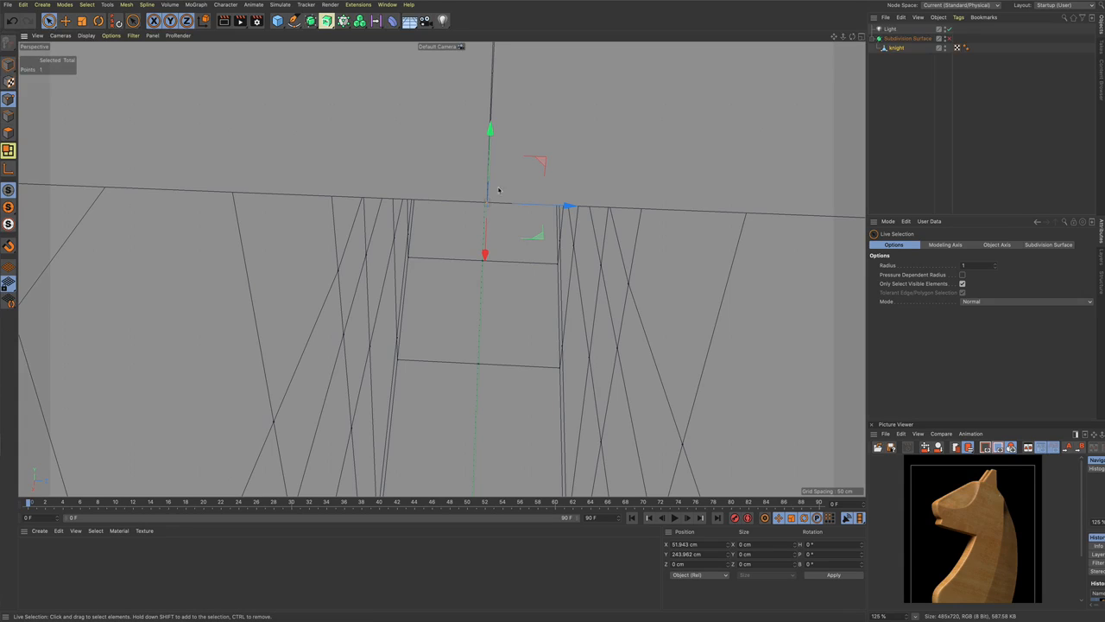
# Step: Weld the next pair of split centre-seam points between the ears, just ahead of the one at the gap's edge
pyautogui.scroll(-2, 501, 168)
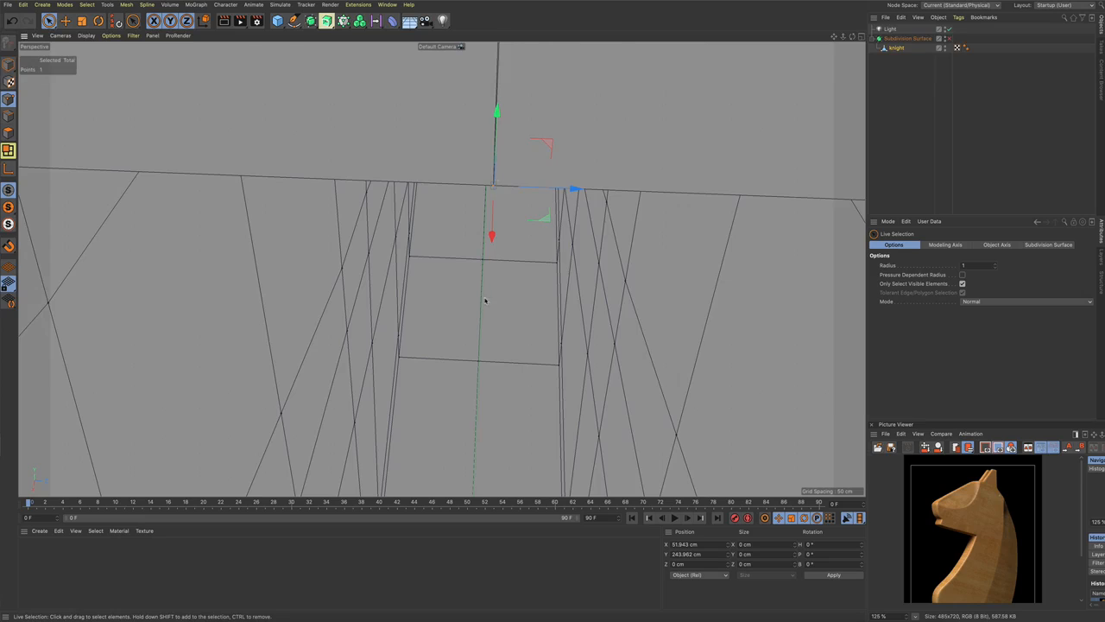
pyautogui.keyDown('alt'); pyautogui.moveTo(486, 301); pyautogui.dragTo(477, 404); pyautogui.keyUp('alt')
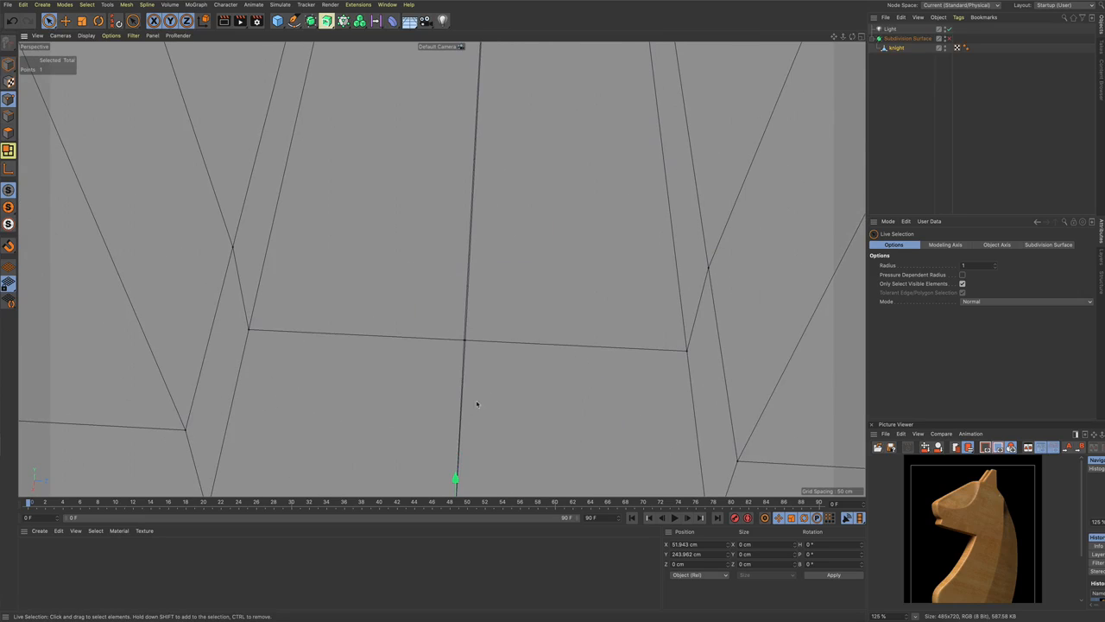
pyautogui.keyDown('shift'); pyautogui.click(466, 342); pyautogui.keyUp('shift')
pyautogui.press('m')
pyautogui.press('q')
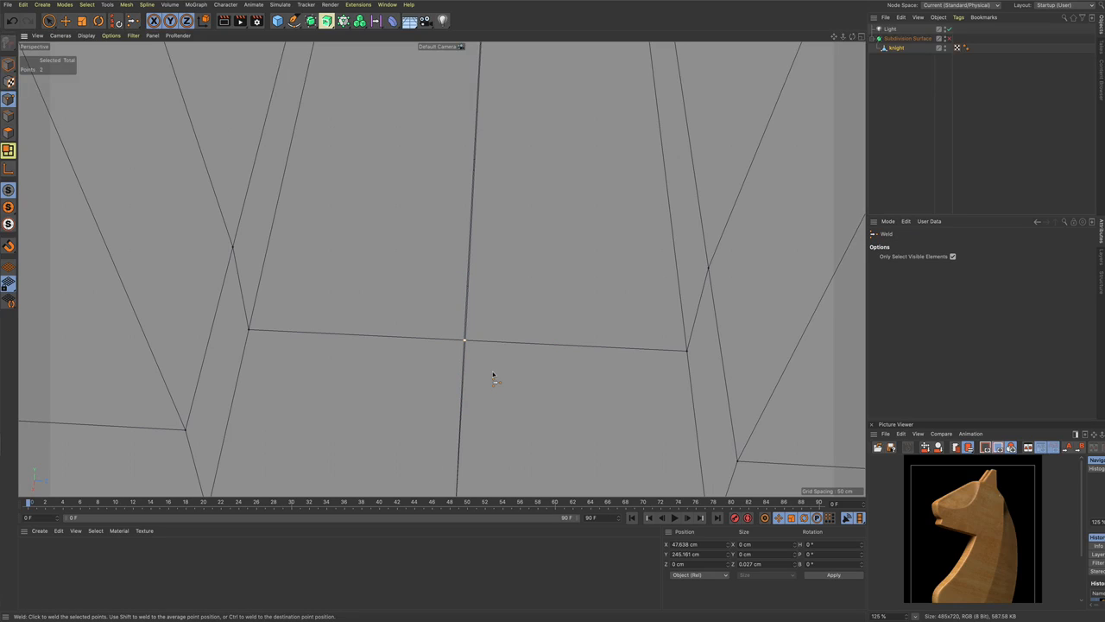
pyautogui.click(493, 377)
pyautogui.press('space')
# Step: Select the next pair of split centre-seam points, midway along the strip between the ears, and weld them
pyautogui.scroll(5, 441, 268)
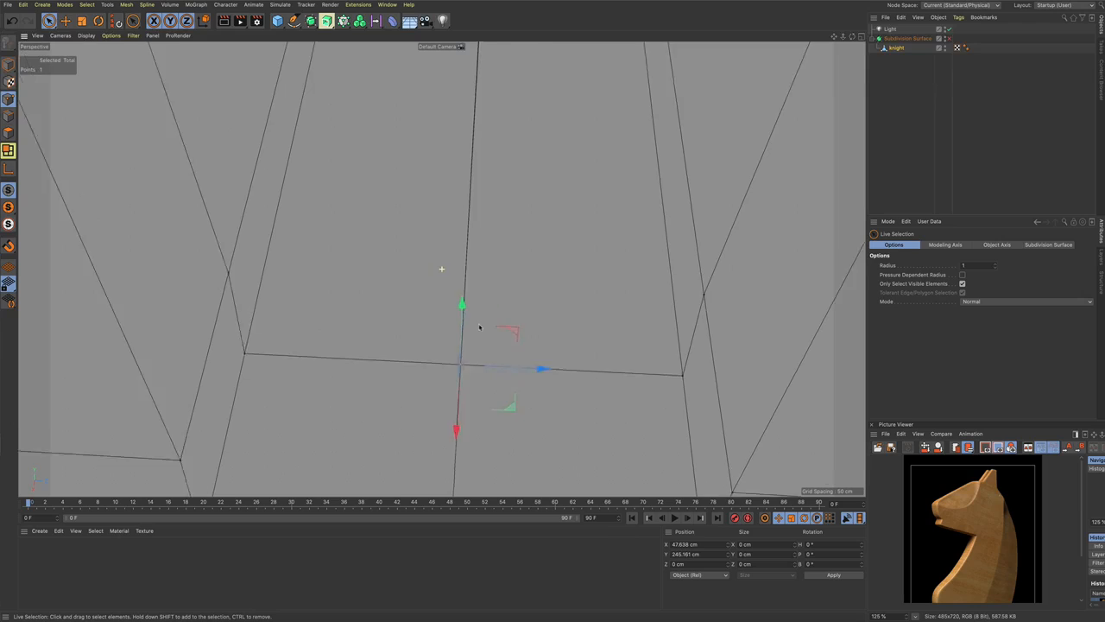
pyautogui.scroll(-5, 442, 269)
pyautogui.click(469, 251)
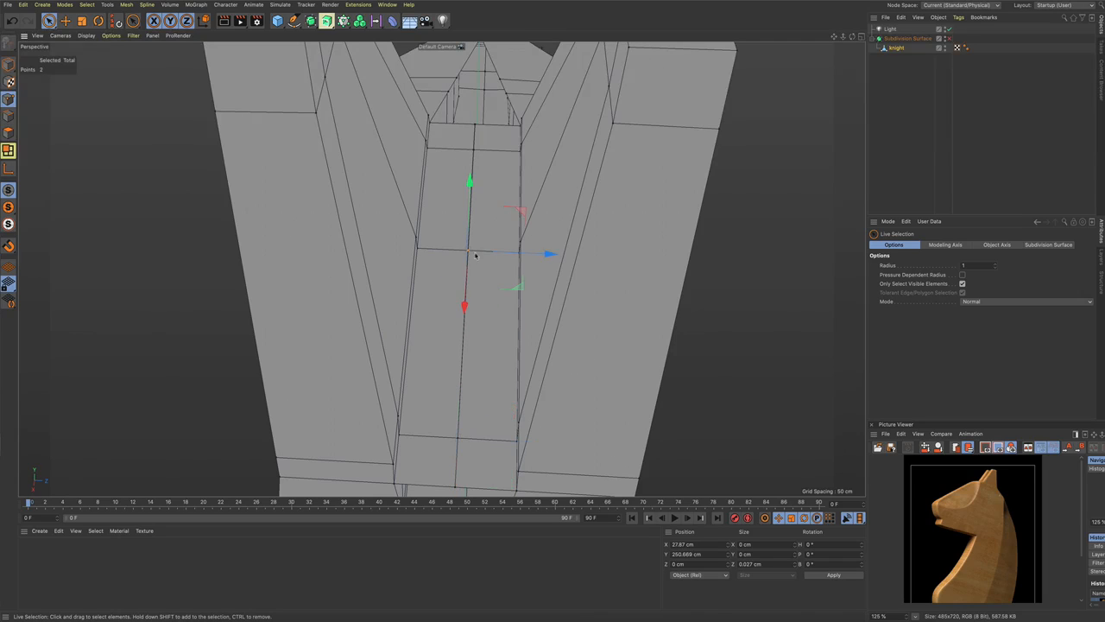
pyautogui.press('space')
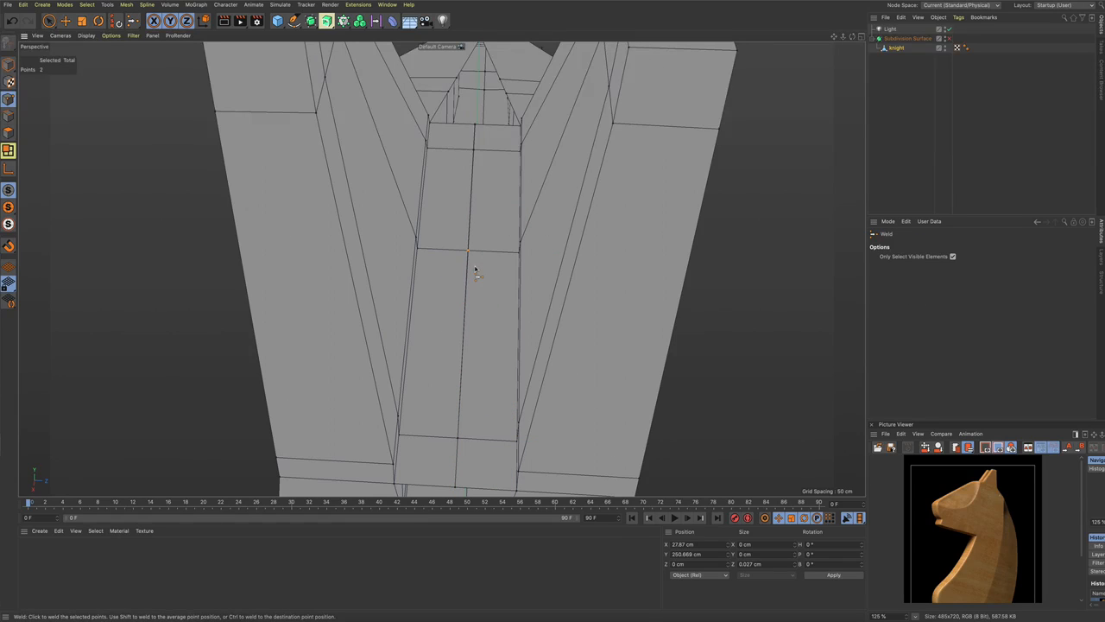
pyautogui.click(475, 271)
pyautogui.press('space')
# Step: Weld the pair of split centre-seam points just before the far end of the strip between the ears
pyautogui.click(473, 154)
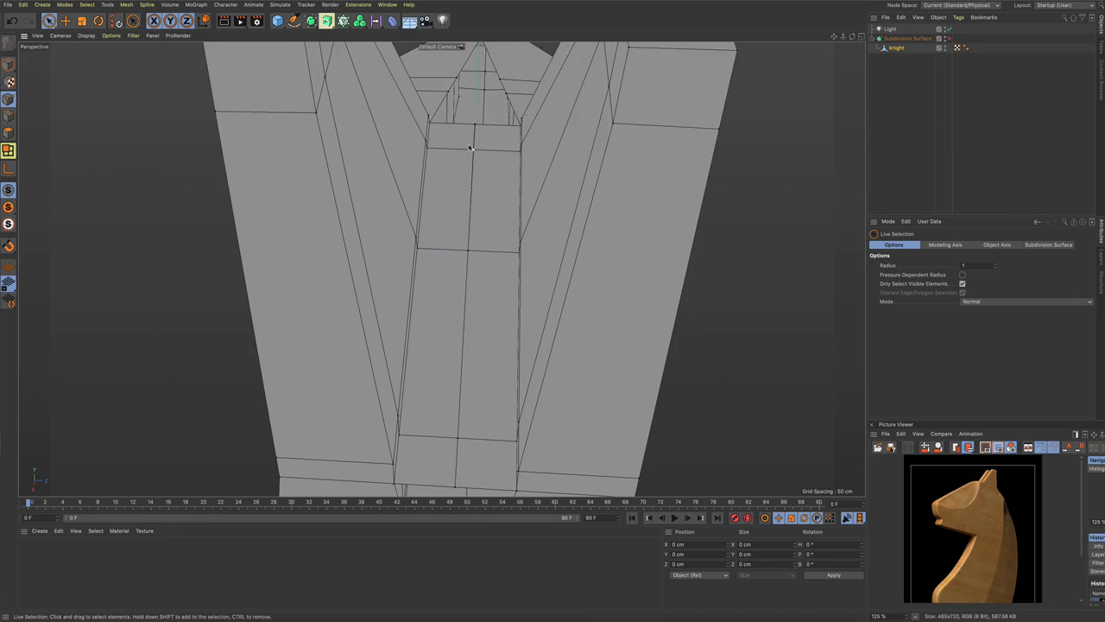
pyautogui.hotkey('ctrl', 'z')
pyautogui.hotkey('ctrl', 'z')
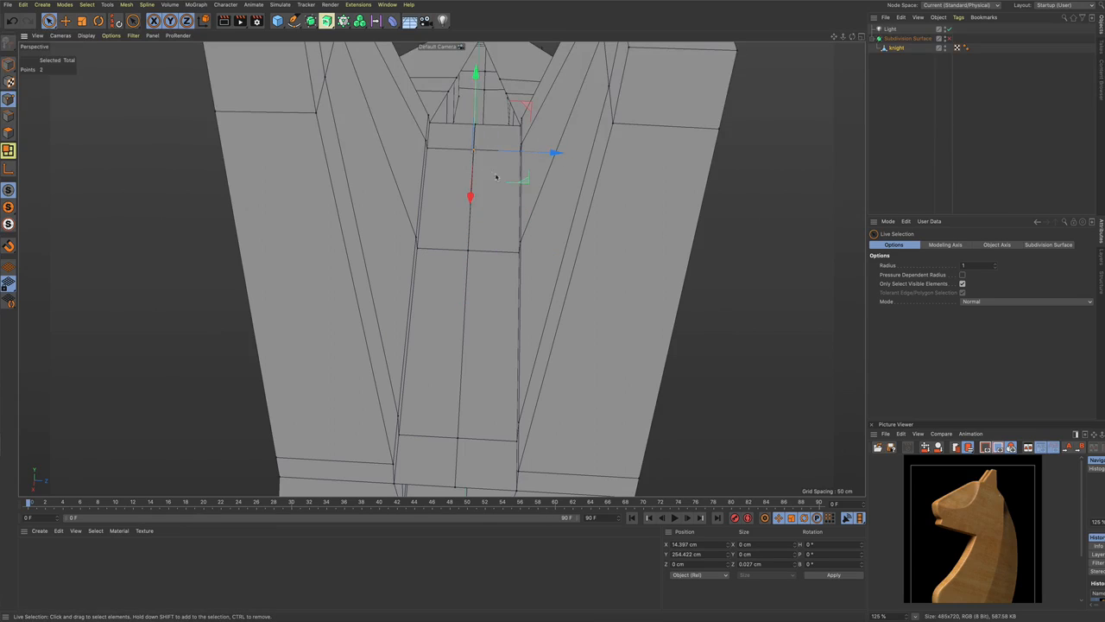
pyautogui.press('space')
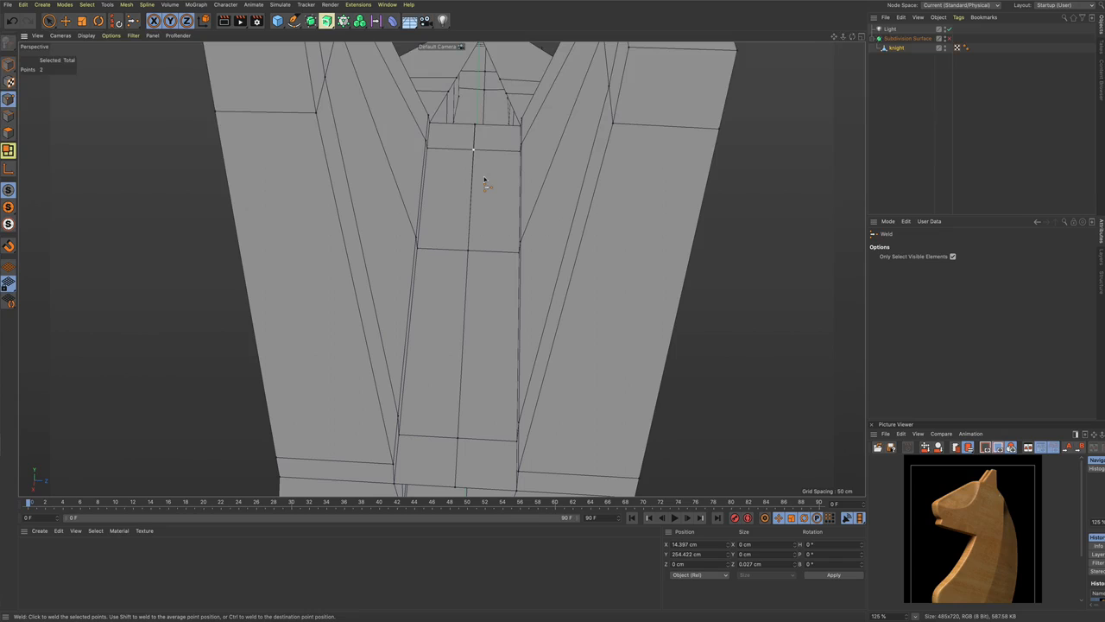
pyautogui.press('space')
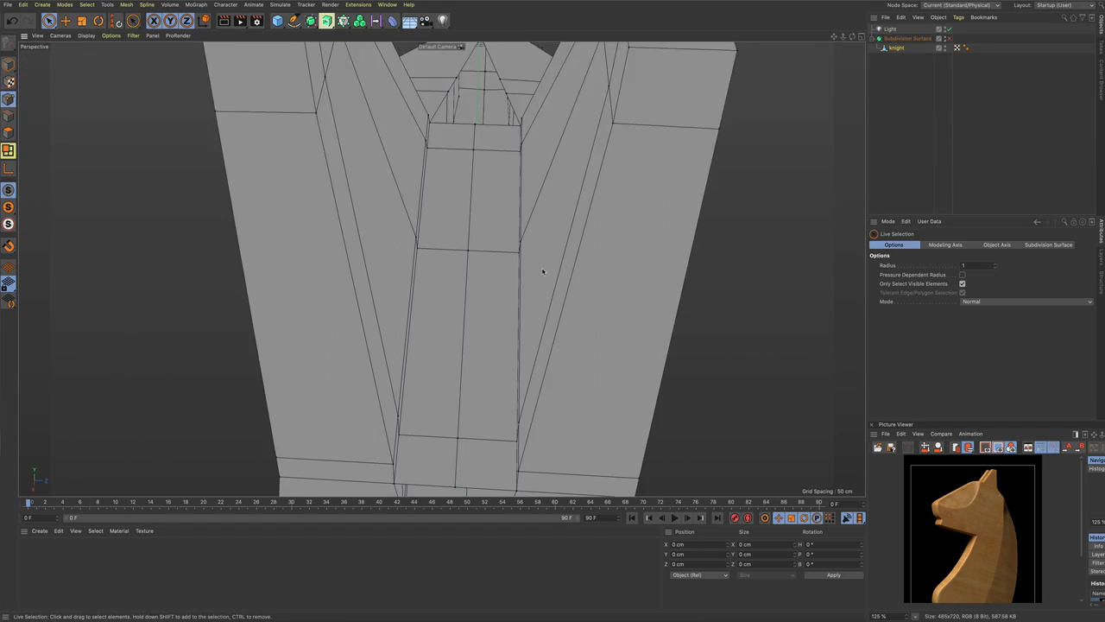
pyautogui.click(539, 268)
# Step: Fill the triangular gap behind the ears with Close Polygon Hole, using the N-gon polygon type
pyautogui.scroll(-5, 538, 269)
pyautogui.moveTo(532, 303)
pyautogui.keyDown('alt'); pyautogui.mouseDown()
pyautogui.moveTo(536, 257)
pyautogui.moveTo(515, 296)
pyautogui.mouseUp(); pyautogui.keyUp('alt')
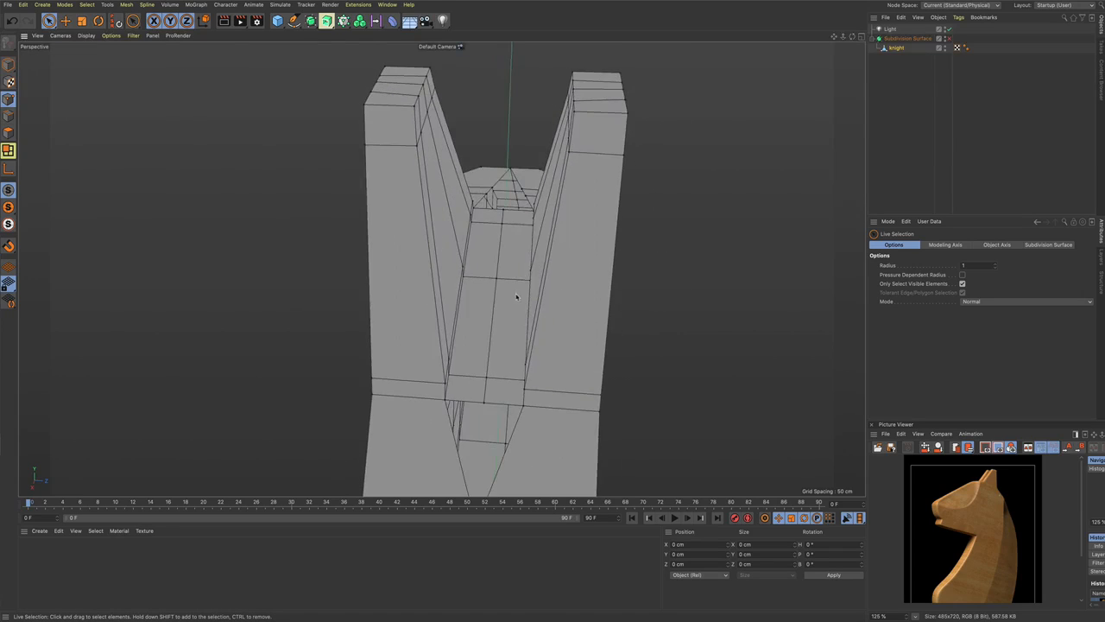
pyautogui.keyDown('alt'); pyautogui.moveTo(515, 296); pyautogui.dragTo(519, 191, button='middle'); pyautogui.keyUp('alt')
pyautogui.keyDown('alt'); pyautogui.moveTo(519, 191); pyautogui.dragTo(542, 234); pyautogui.keyUp('alt')
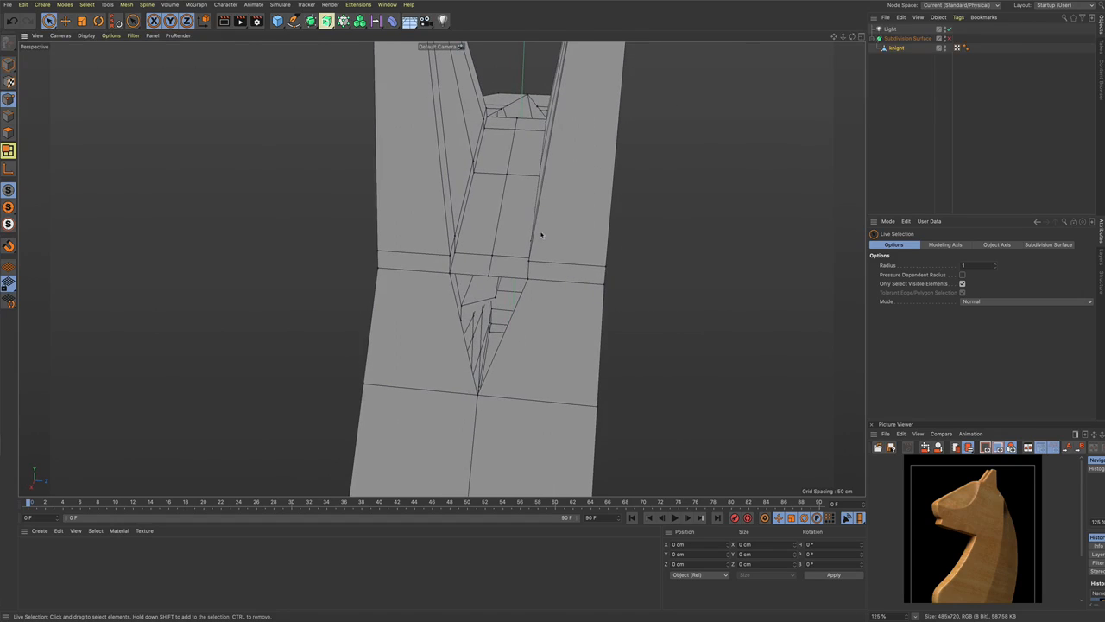
pyautogui.press('m')
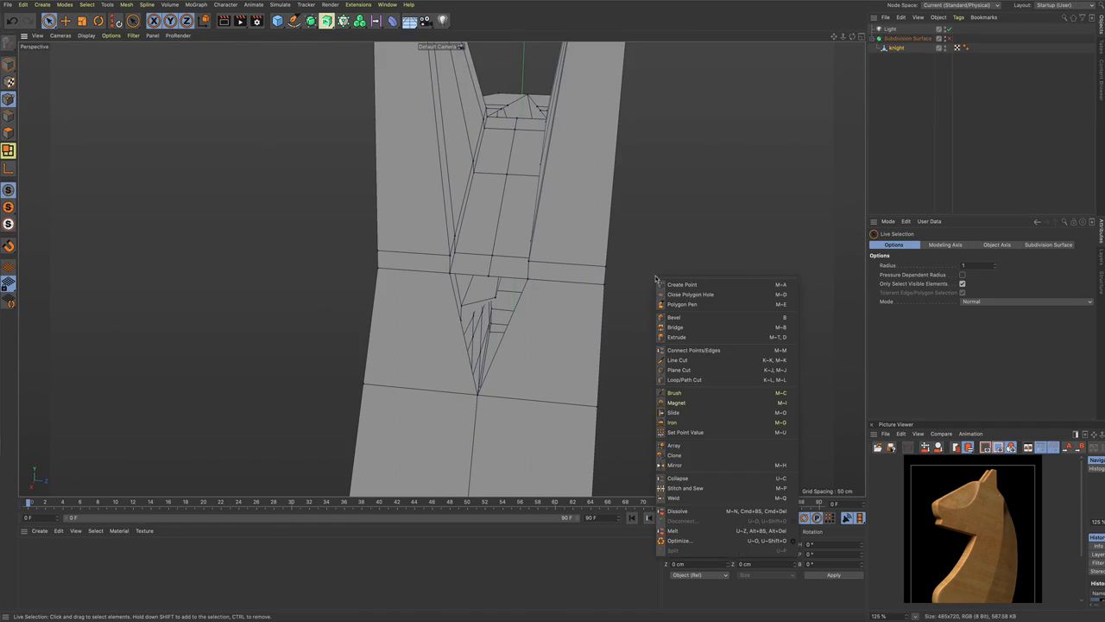
pyautogui.click(679, 297)
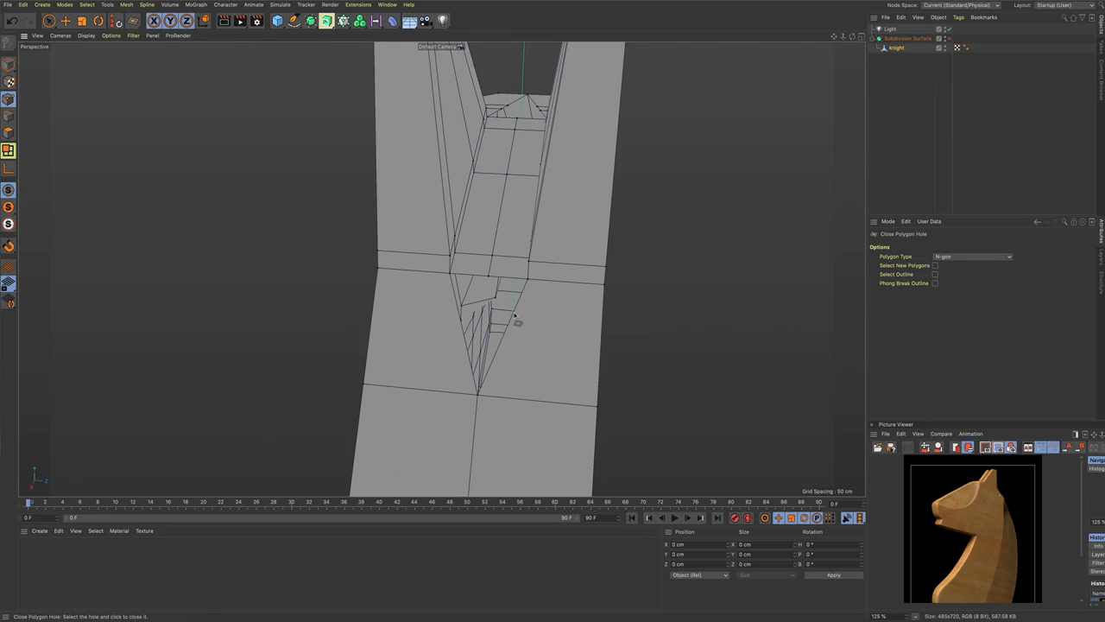
pyautogui.click(500, 357)
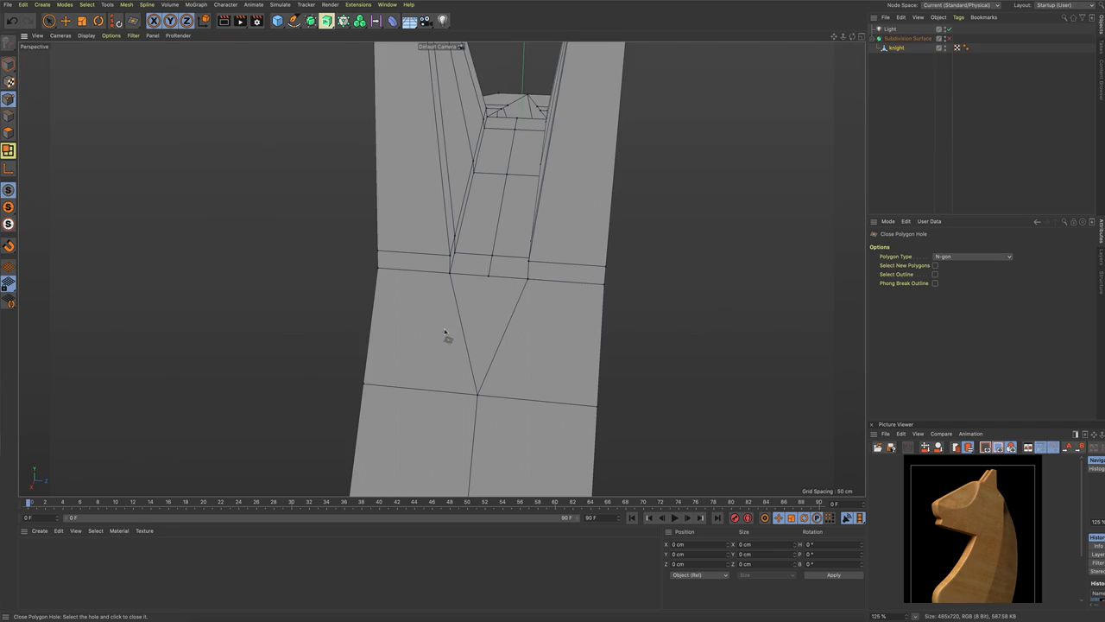
pyautogui.keyDown('alt'); pyautogui.moveTo(602, 358); pyautogui.dragTo(479, 312); pyautogui.keyUp('alt')
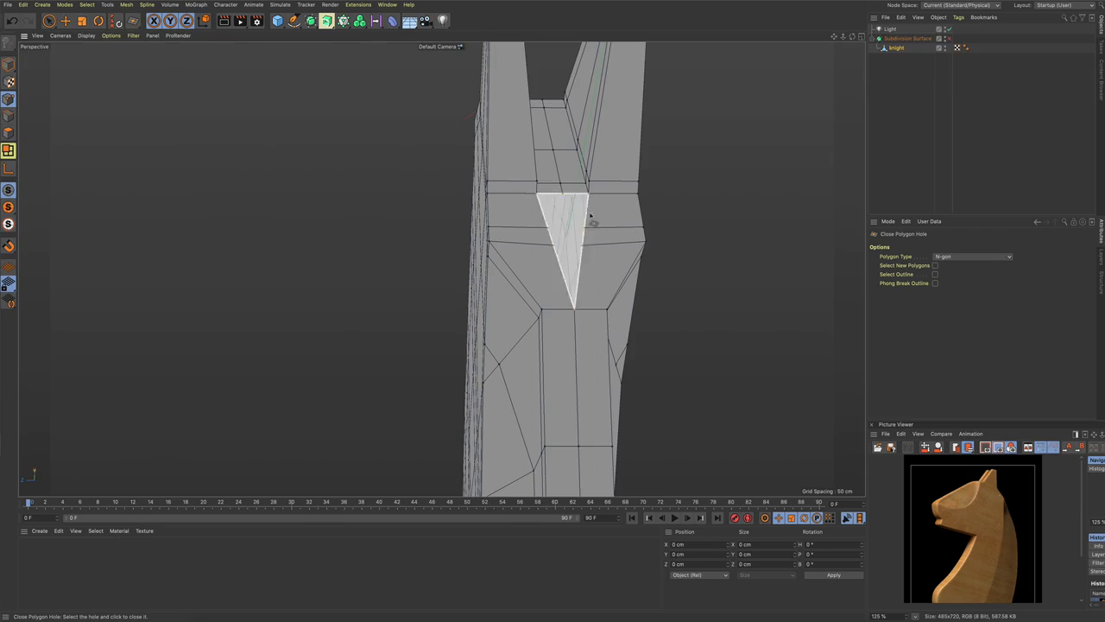
pyautogui.click(587, 216)
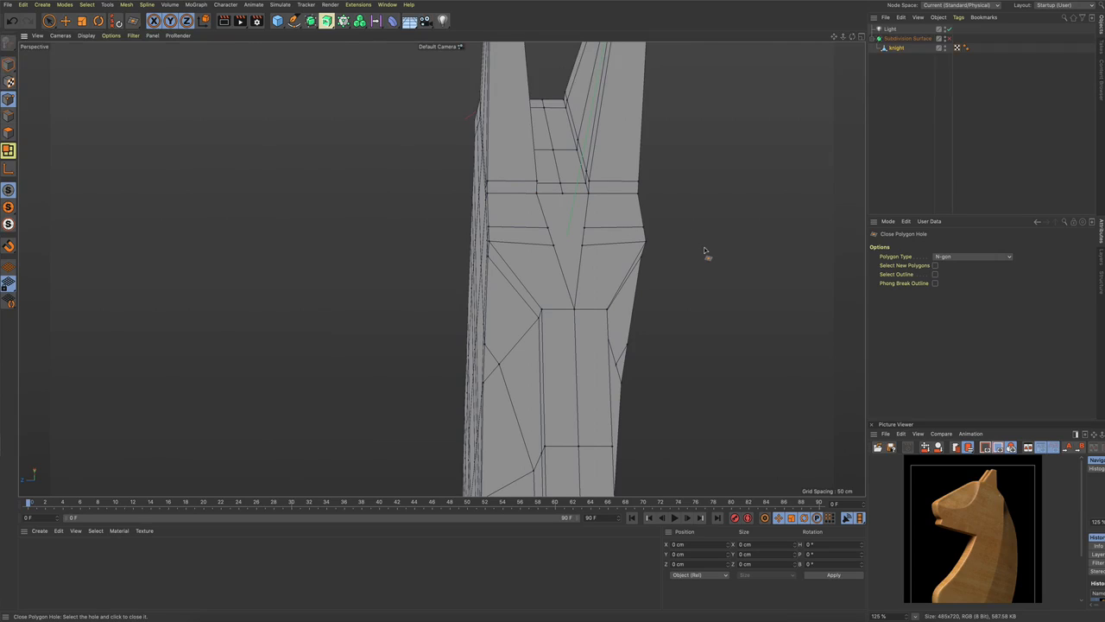
pyautogui.press('space')
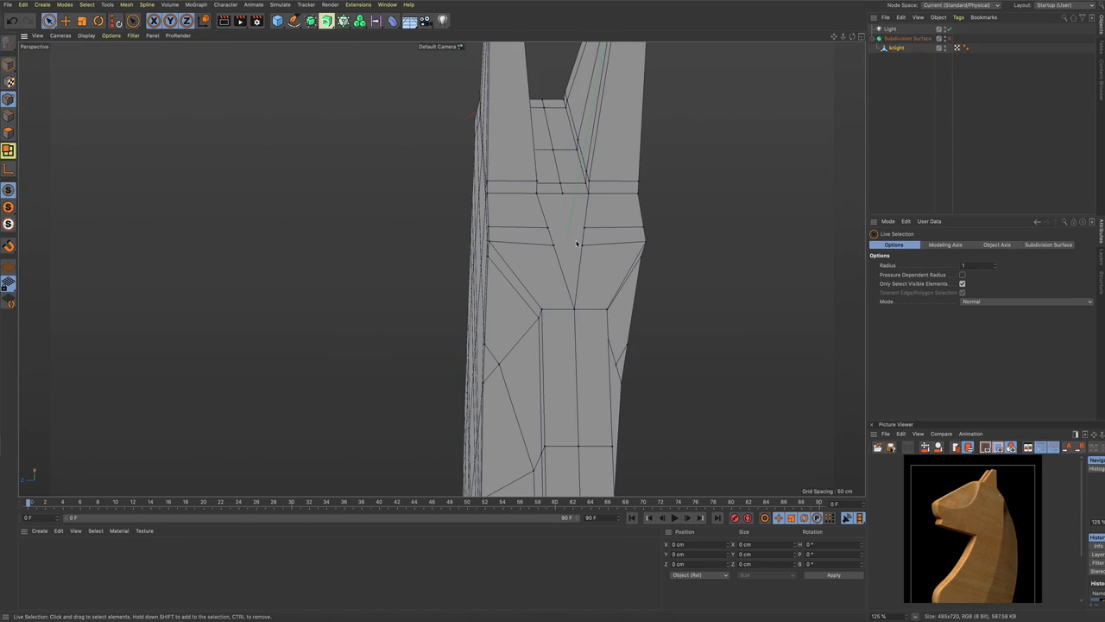
# Step: With Line Cut set to Single Line, cut two cross edges over the filled triangle, joining the opposing loop points on both sides
pyautogui.press('k')
pyautogui.press('k')
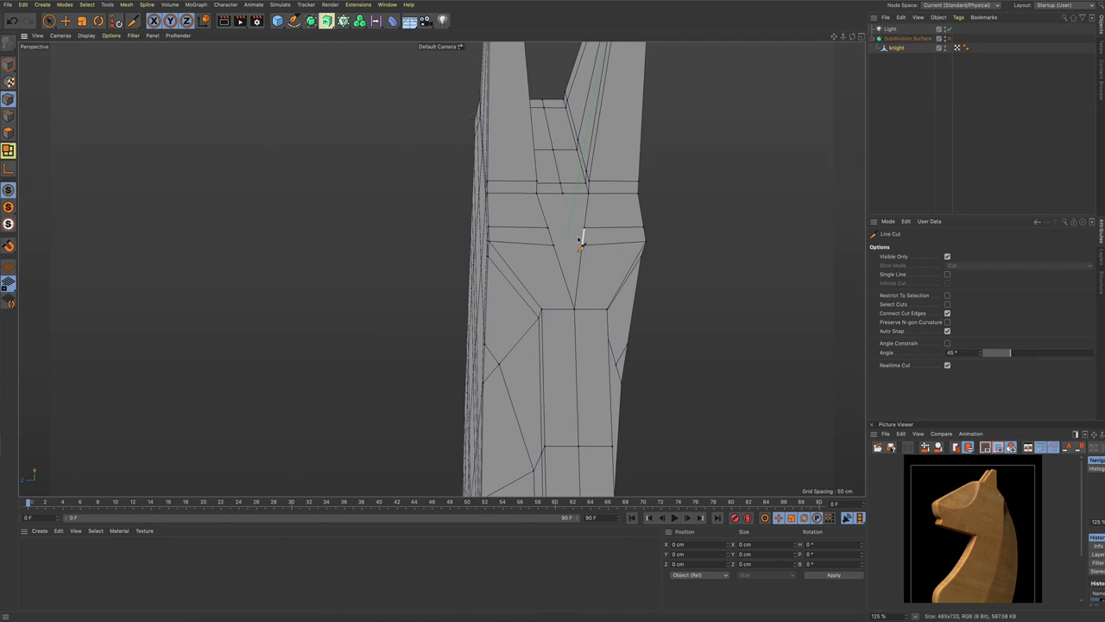
pyautogui.click(948, 274)
pyautogui.click(585, 229)
pyautogui.click(584, 246)
pyautogui.click(555, 246)
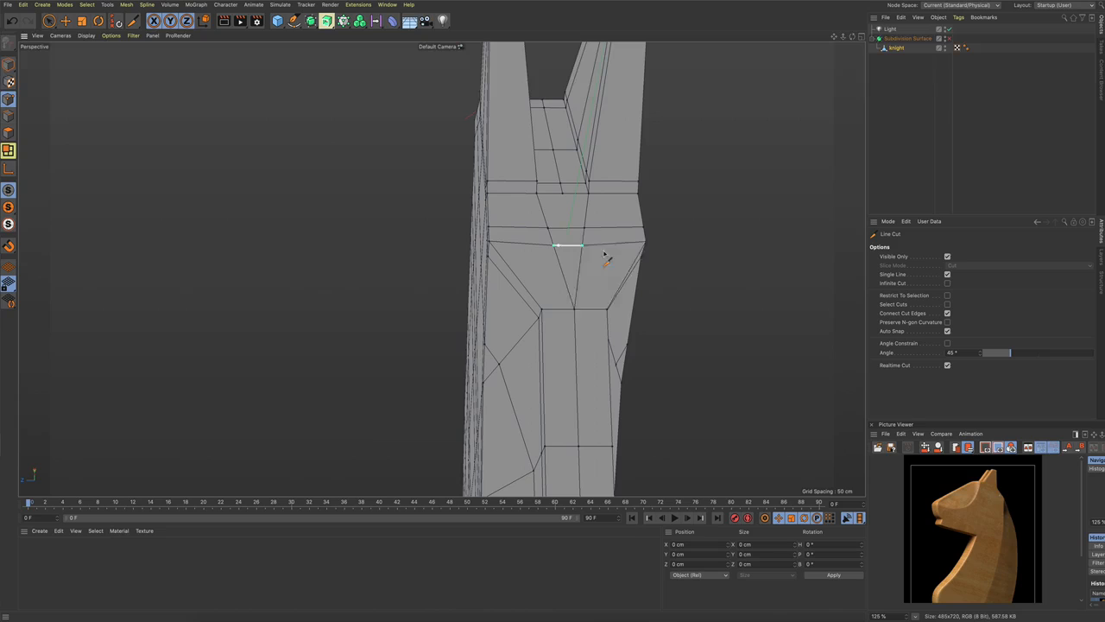
pyautogui.click(716, 278)
pyautogui.moveTo(706, 282)
pyautogui.keyDown('alt'); pyautogui.mouseDown()
pyautogui.moveTo(691, 279)
pyautogui.moveTo(721, 278)
pyautogui.mouseUp(); pyautogui.keyUp('alt')
pyautogui.press('space')
# Step: In edge mode, extend the centre seam with a Line Cut from the triangle's base midpoint to the first cross edge
pyautogui.keyDown('alt'); pyautogui.moveTo(648, 288); pyautogui.dragTo(634, 264); pyautogui.keyUp('alt')
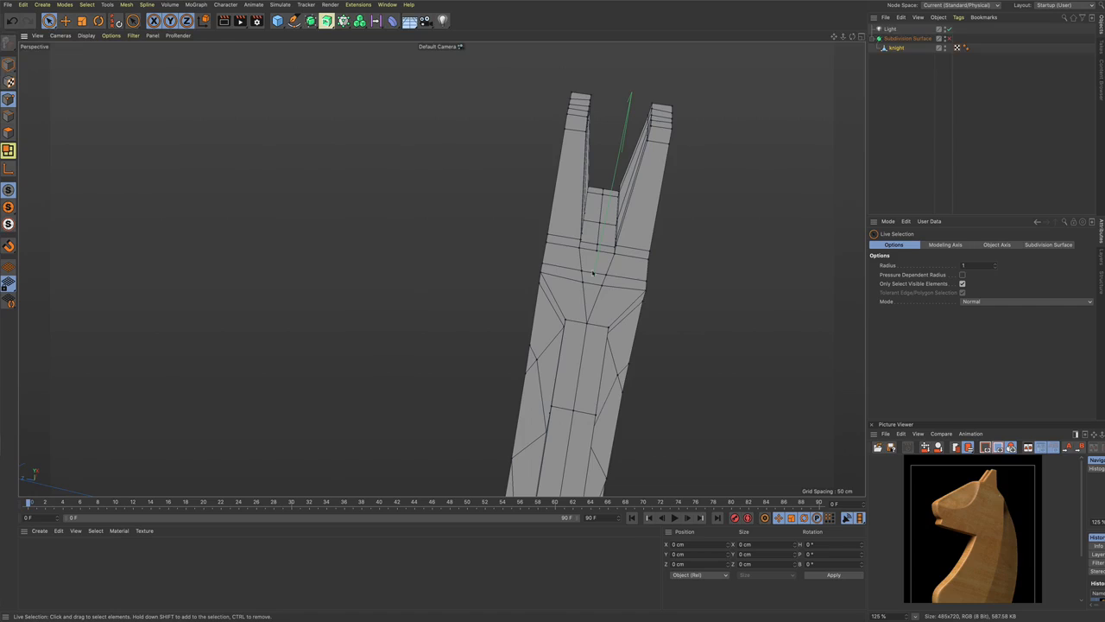
pyautogui.scroll(3, 604, 266)
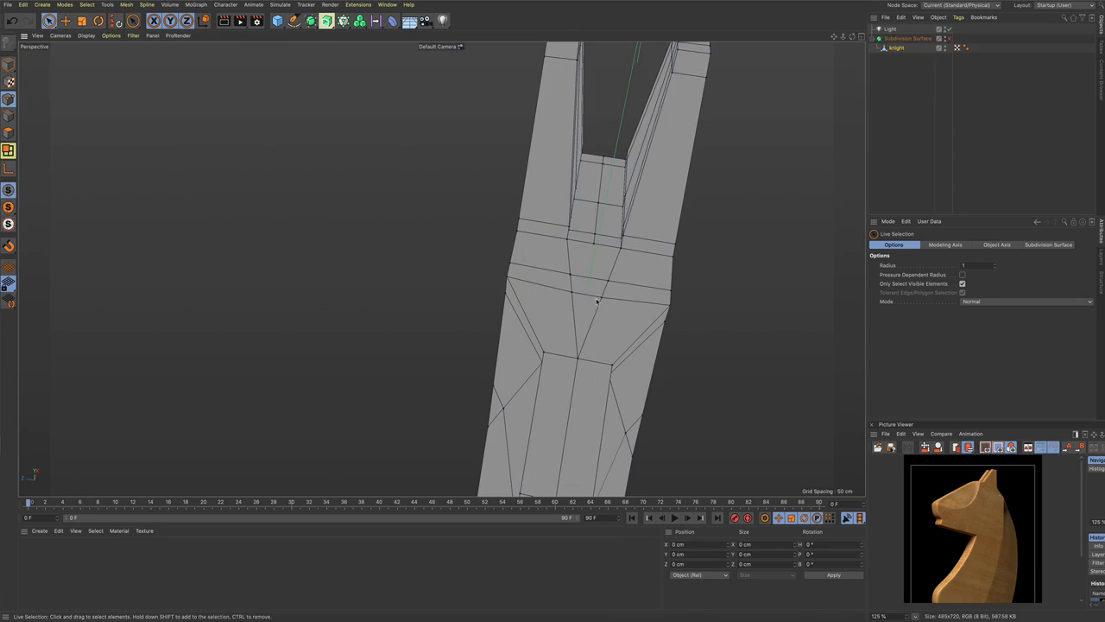
pyautogui.press('Return')
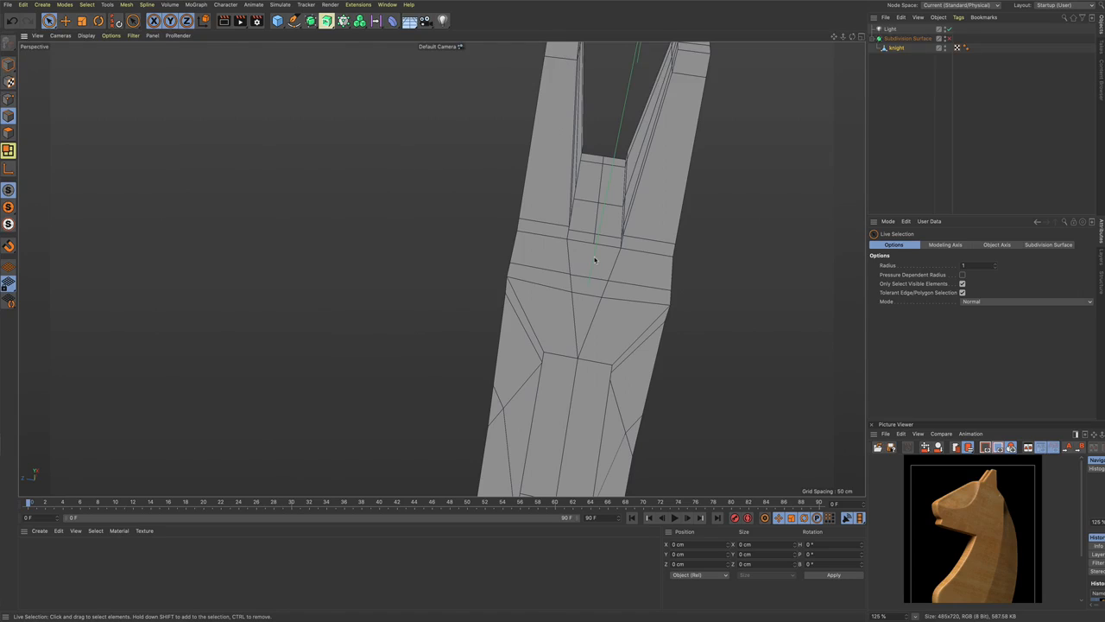
pyautogui.press('k')
pyautogui.press('k')
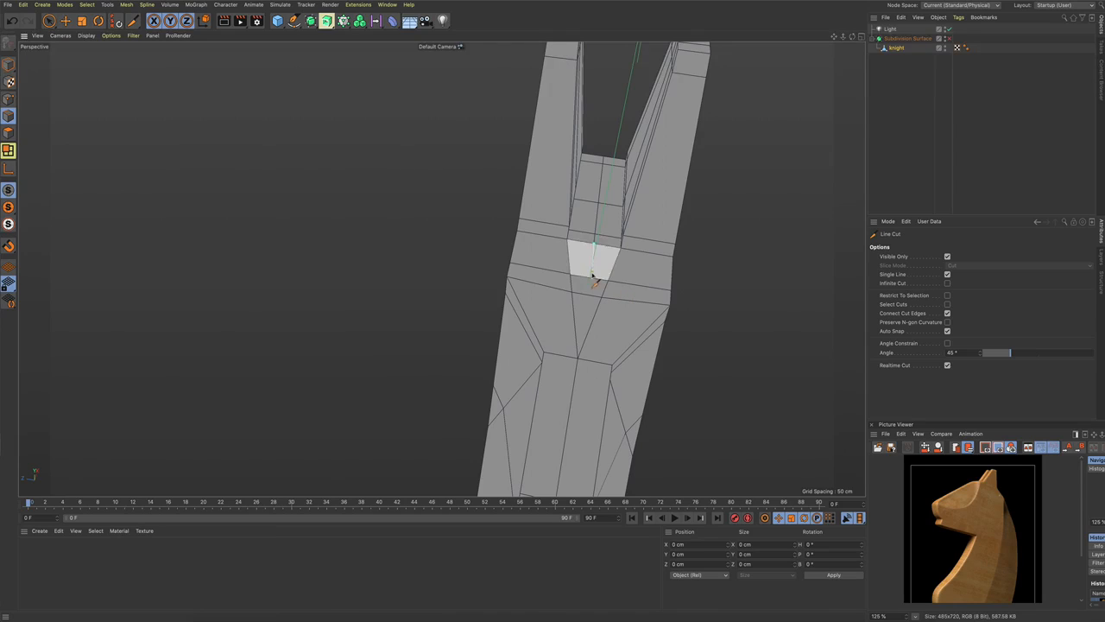
pyautogui.click(594, 243)
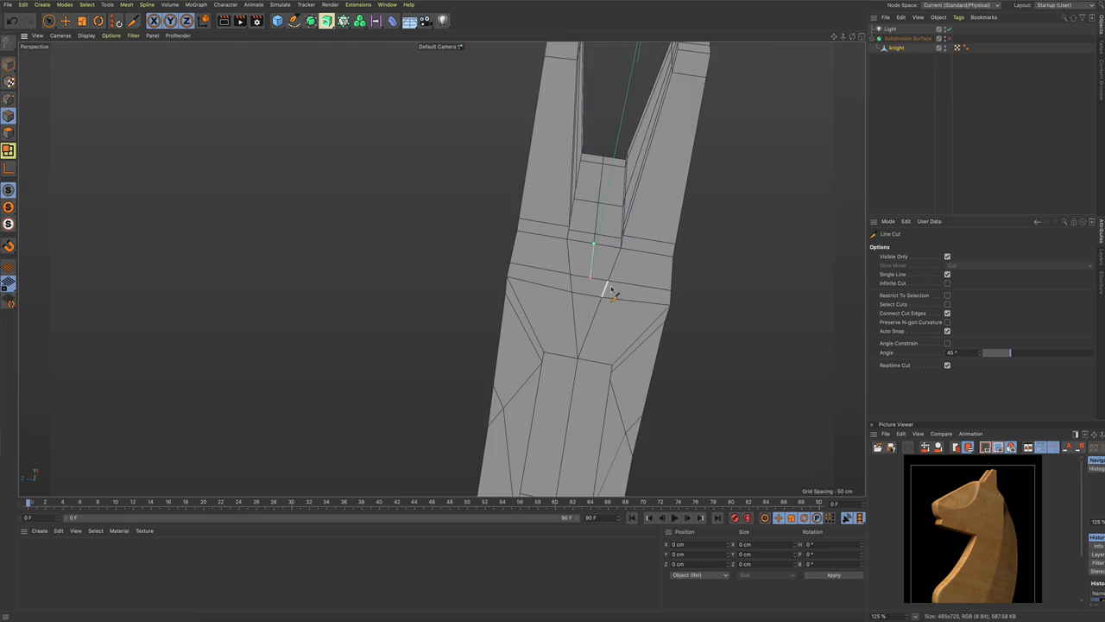
pyautogui.keyDown('alt'); pyautogui.moveTo(610, 289); pyautogui.dragTo(599, 291); pyautogui.keyUp('alt')
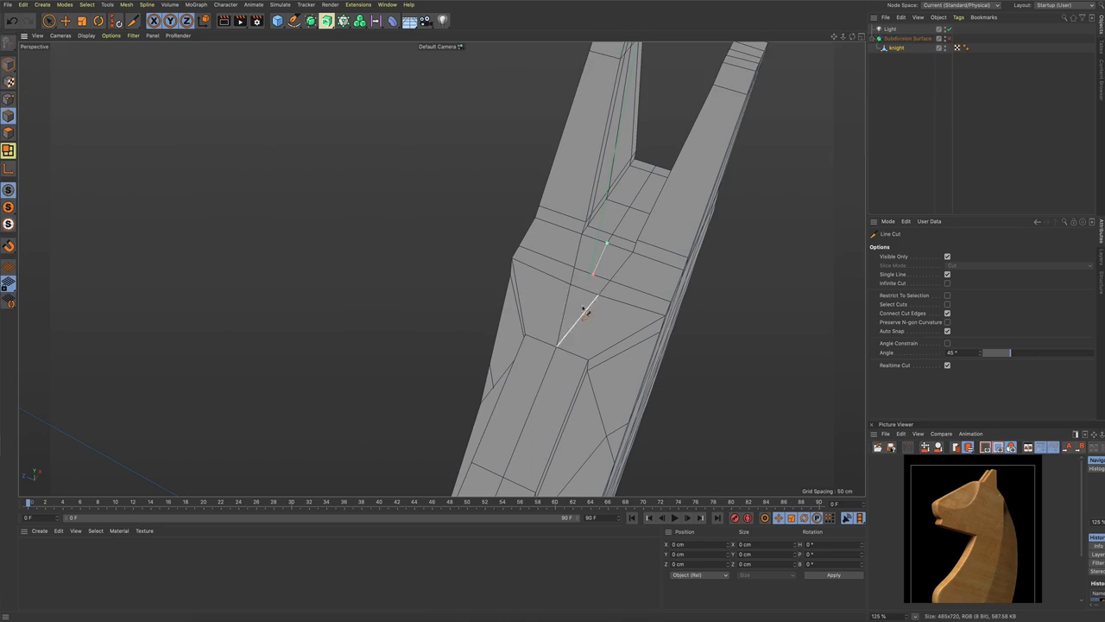
pyautogui.click(593, 276)
pyautogui.press('space')
# Step: Preview the knight in an interactive render region with the Subdivision Surface enabled, inspect its smoothed shape, and switch both off
pyautogui.scroll(-5, 646, 338)
pyautogui.keyDown('alt'); pyautogui.moveTo(644, 337); pyautogui.dragTo(595, 294); pyautogui.keyUp('alt')
pyautogui.scroll(-3, 702, 278)
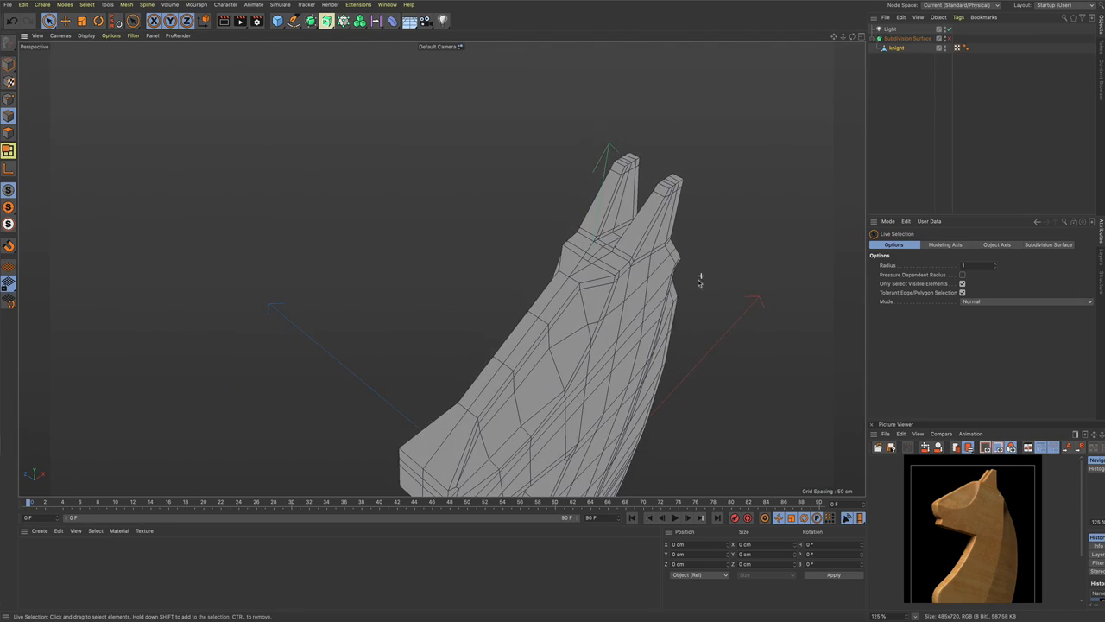
pyautogui.keyDown('alt'); pyautogui.moveTo(661, 306); pyautogui.dragTo(624, 274); pyautogui.keyUp('alt')
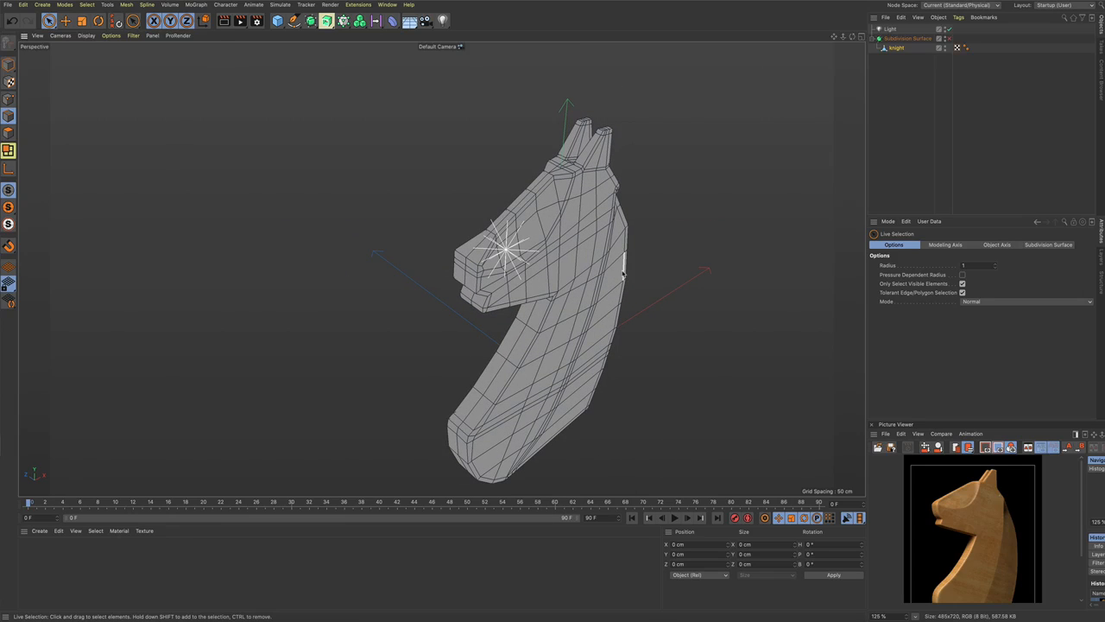
pyautogui.hotkey('alt', 'r')
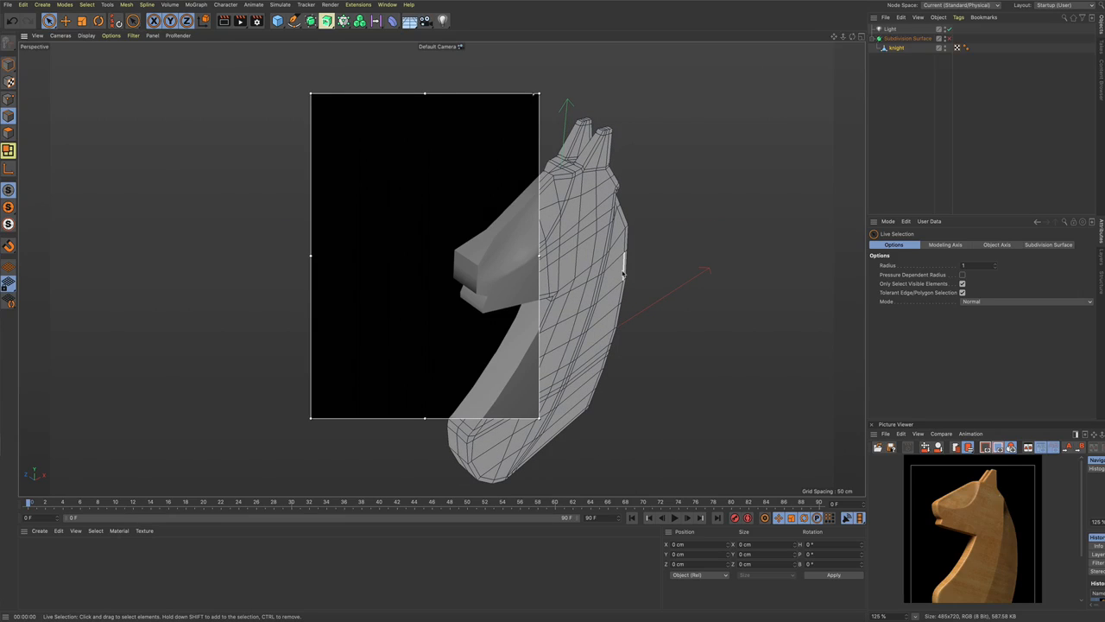
pyautogui.press('q')
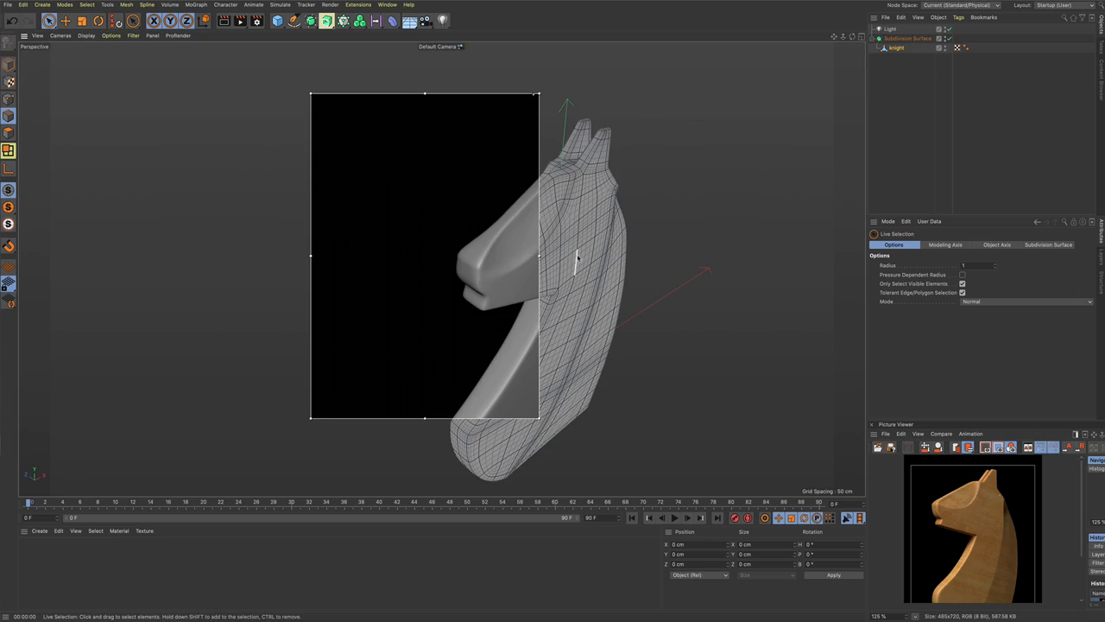
pyautogui.keyDown('alt'); pyautogui.moveTo(577, 259); pyautogui.dragTo(485, 249, button='middle'); pyautogui.keyUp('alt')
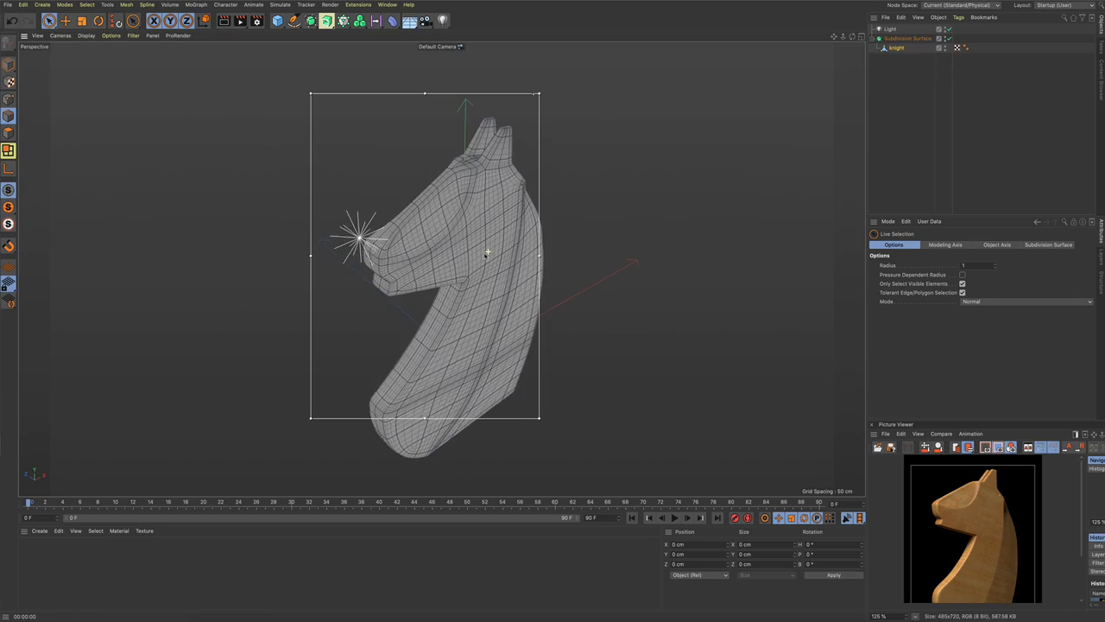
pyautogui.keyDown('alt'); pyautogui.moveTo(483, 251); pyautogui.dragTo(487, 264); pyautogui.keyUp('alt')
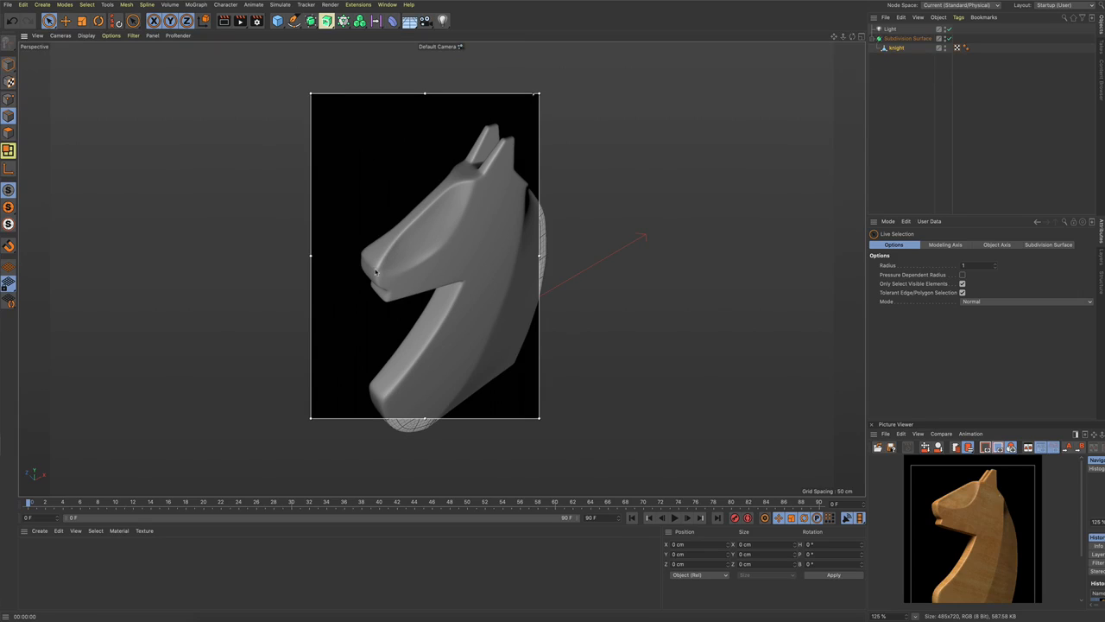
pyautogui.hotkey('alt', 'r')
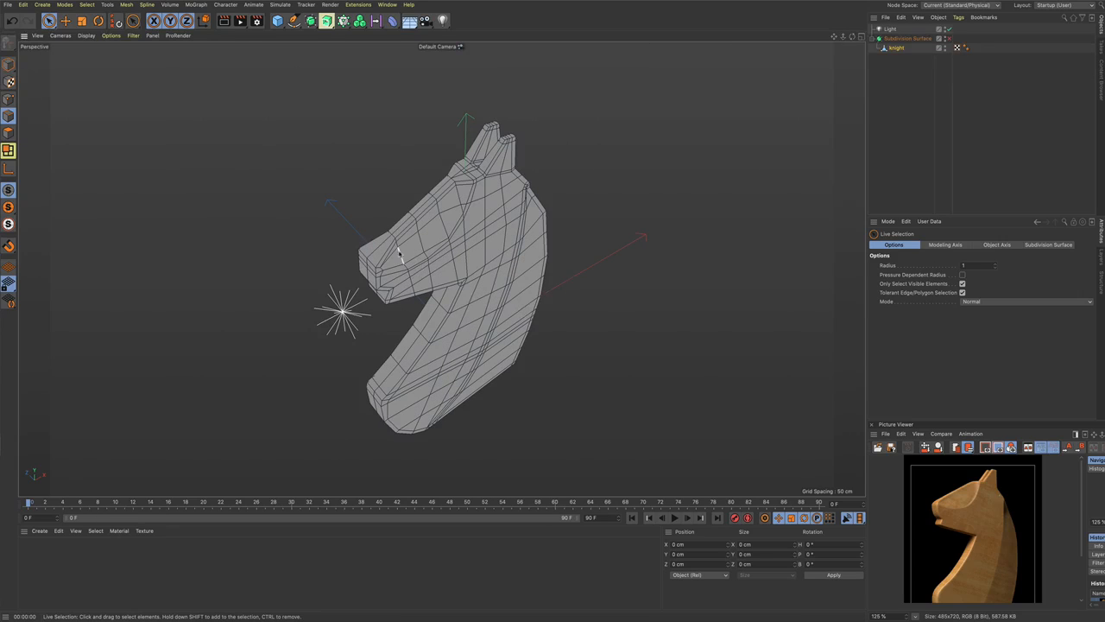
# Step: Add two Loop/Path Cut edge loops along the face and neck front, one on each side of the centre line, at offsets 34.696% and 51.485%
pyautogui.scroll(5, 397, 251)
pyautogui.keyDown('alt'); pyautogui.moveTo(397, 250); pyautogui.dragTo(439, 250); pyautogui.keyUp('alt')
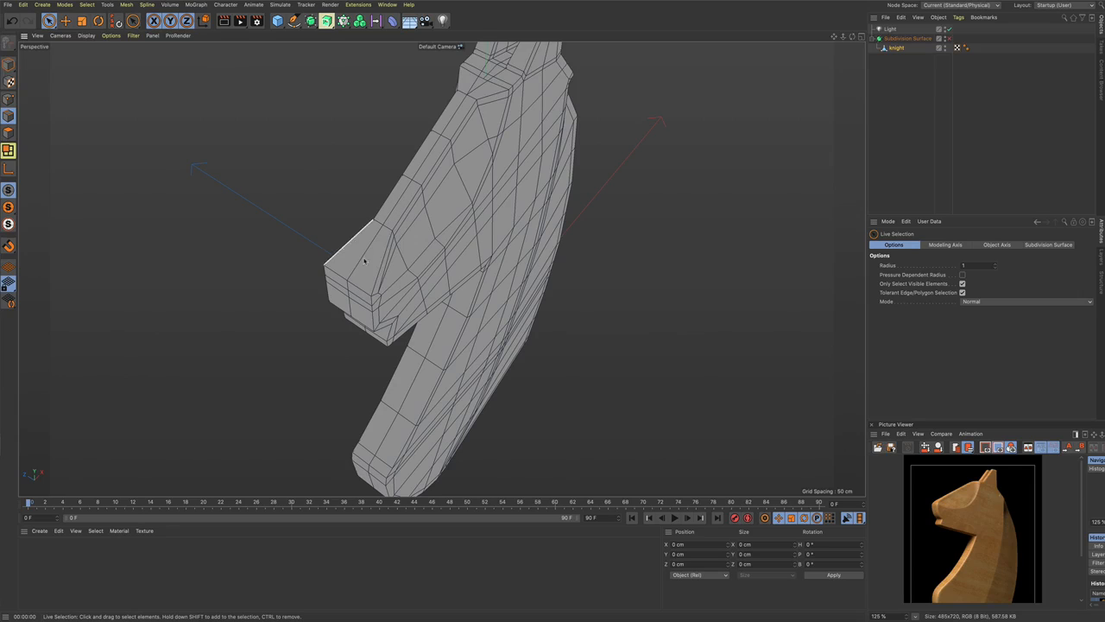
pyautogui.press('k')
pyautogui.press('l')
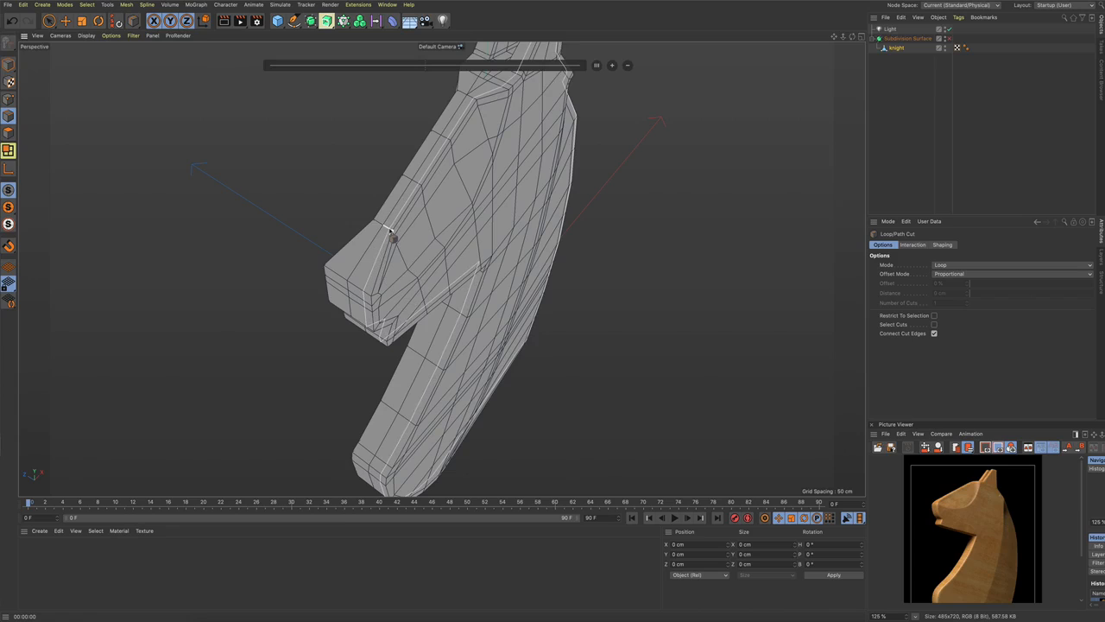
pyautogui.click(391, 231)
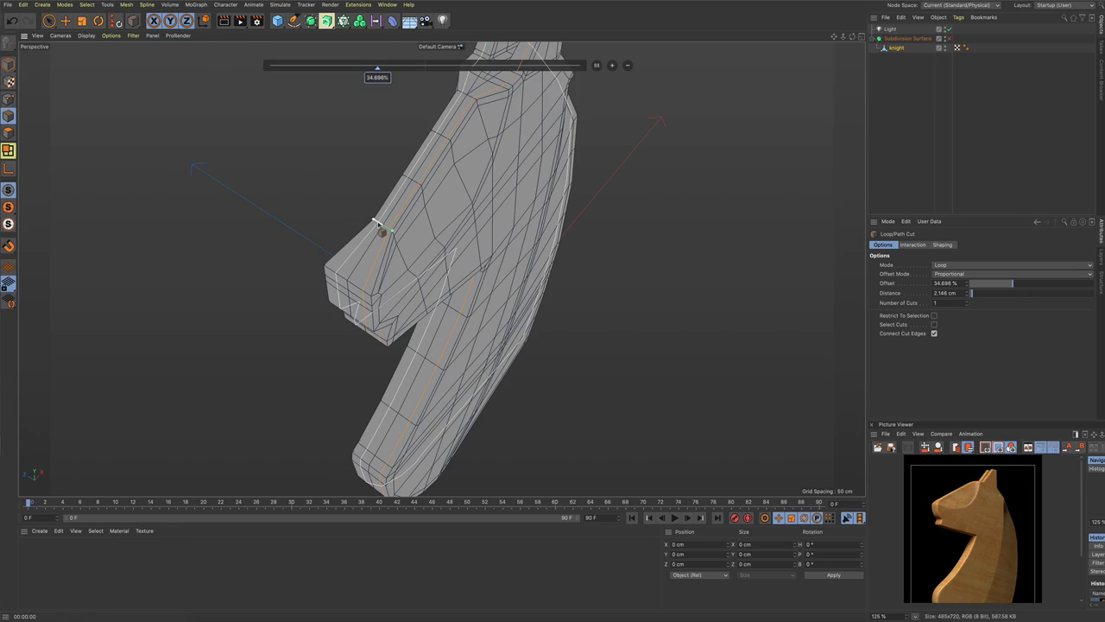
pyautogui.moveTo(378, 226); pyautogui.dragTo(412, 237)
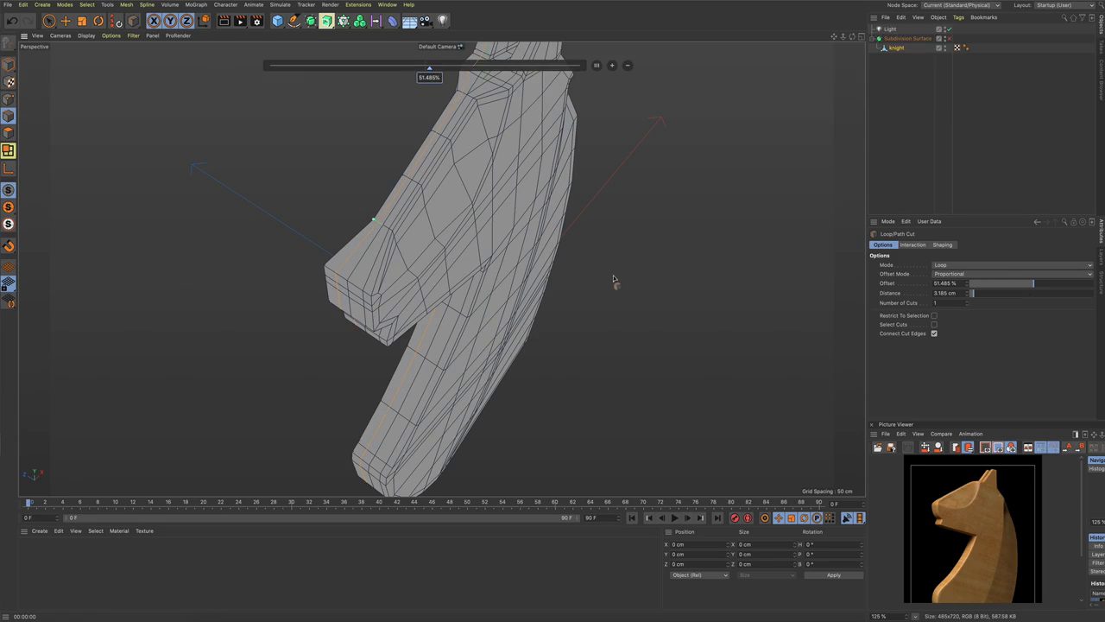
pyautogui.press('space')
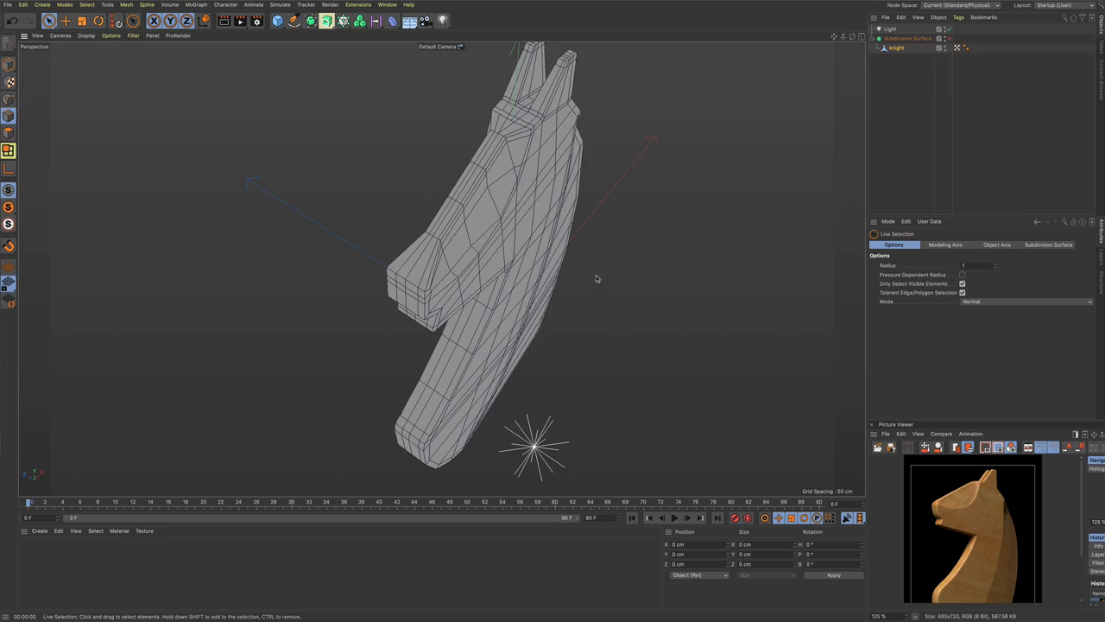
# Step: Enable the Subdivision Surface and an interactive render region, and examine the knight's smoothed face, neck and back from several angles
pyautogui.keyDown('alt'); pyautogui.moveTo(596, 278); pyautogui.dragTo(579, 251); pyautogui.keyUp('alt')
pyautogui.scroll(-3, 580, 250)
pyautogui.keyDown('alt'); pyautogui.moveTo(579, 250); pyautogui.dragTo(542, 242, button='middle'); pyautogui.keyUp('alt')
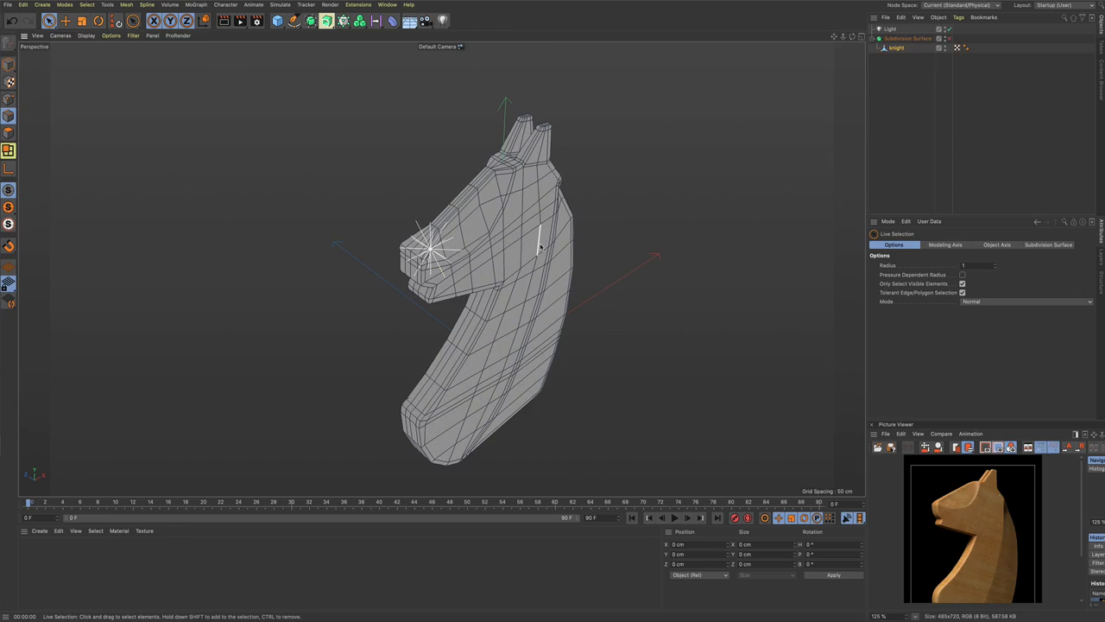
pyautogui.press('q')
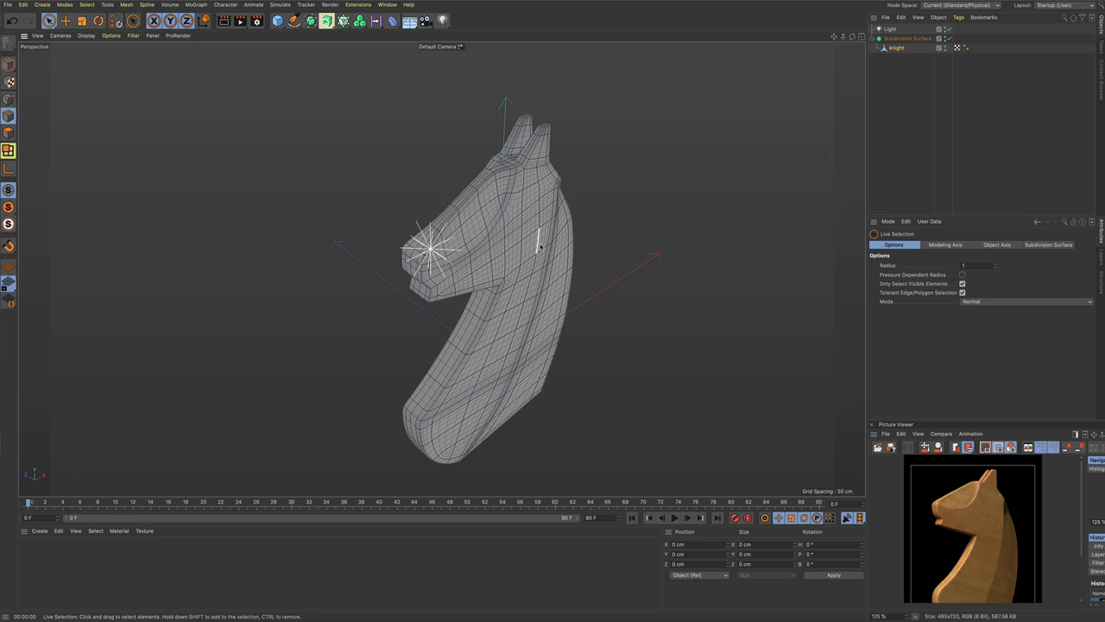
pyautogui.hotkey('alt', 'r')
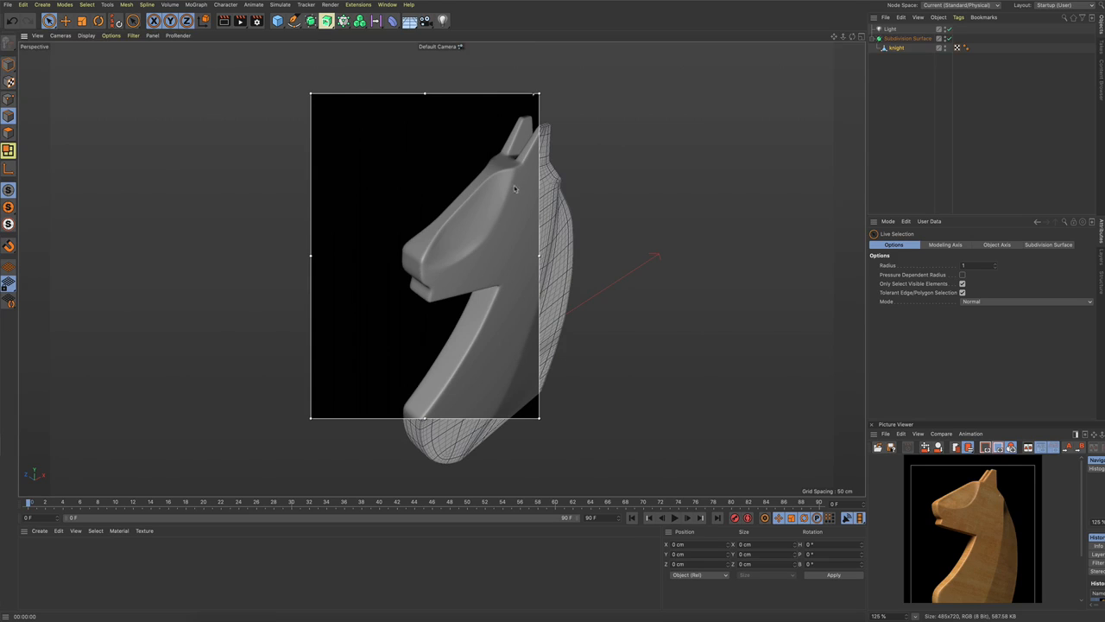
pyautogui.moveTo(515, 188)
pyautogui.keyDown('alt'); pyautogui.mouseDown()
pyautogui.moveTo(477, 250)
pyautogui.moveTo(627, 278)
pyautogui.mouseUp(); pyautogui.keyUp('alt')
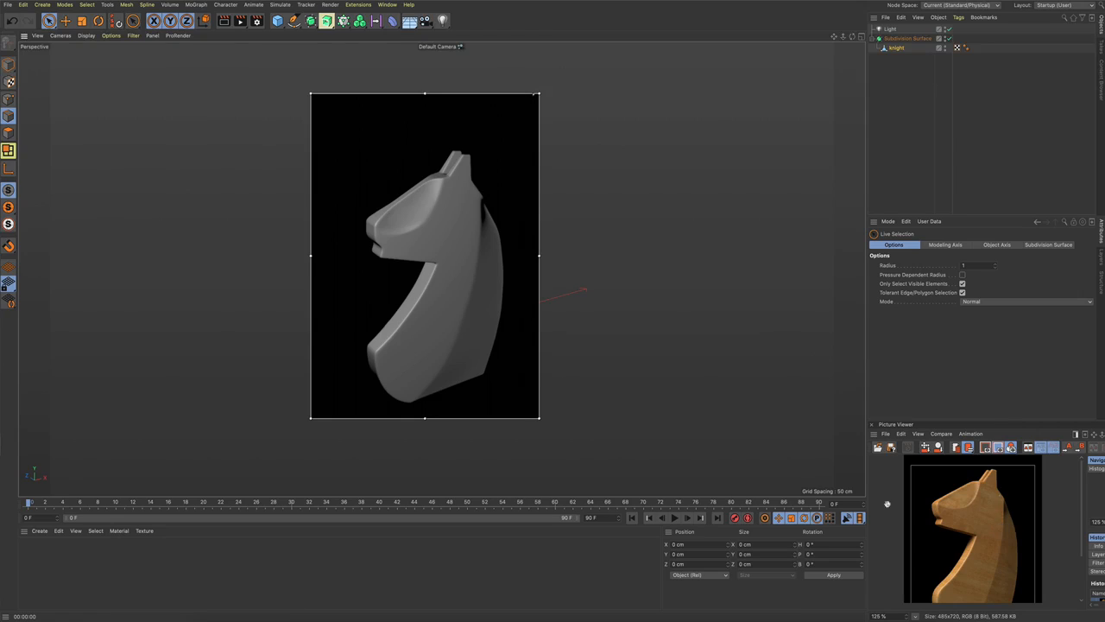
pyautogui.scroll(-2, 433, 386)
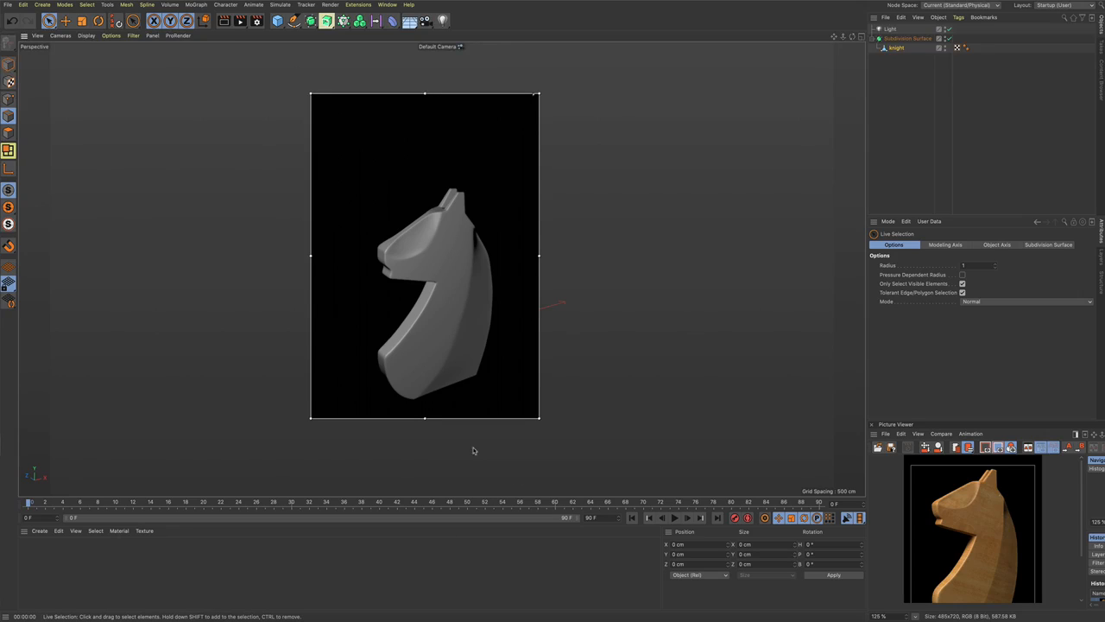
pyautogui.moveTo(461, 454)
pyautogui.keyDown('alt'); pyautogui.mouseDown()
pyautogui.moveTo(429, 441)
pyautogui.moveTo(454, 446)
pyautogui.mouseUp(); pyautogui.keyUp('alt')
pyautogui.keyDown('alt'); pyautogui.moveTo(547, 425); pyautogui.dragTo(546, 422); pyautogui.keyUp('alt')
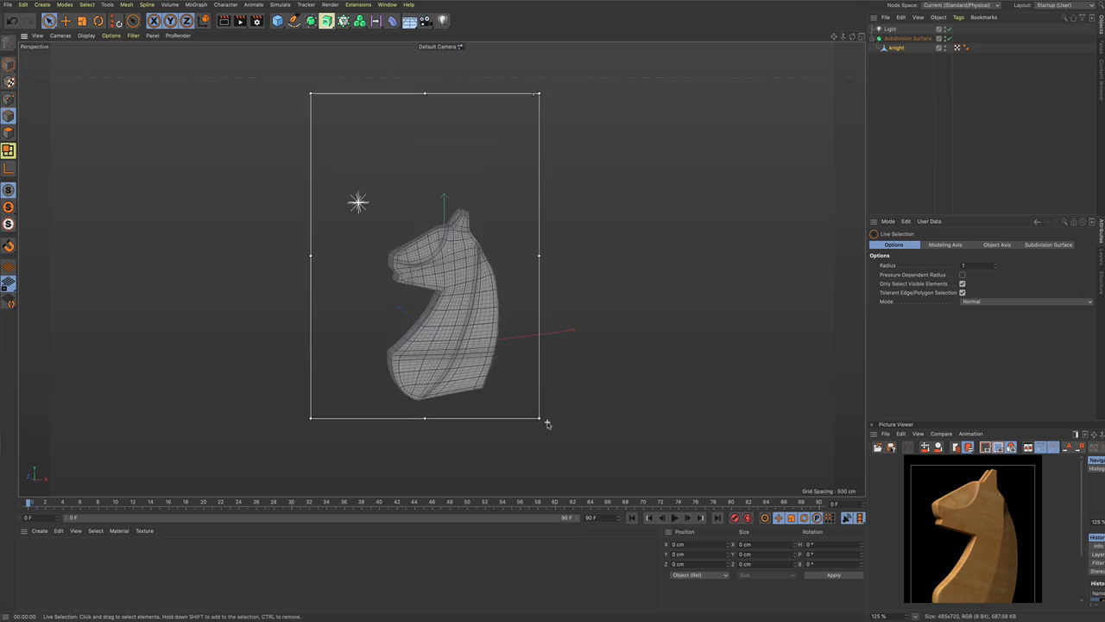